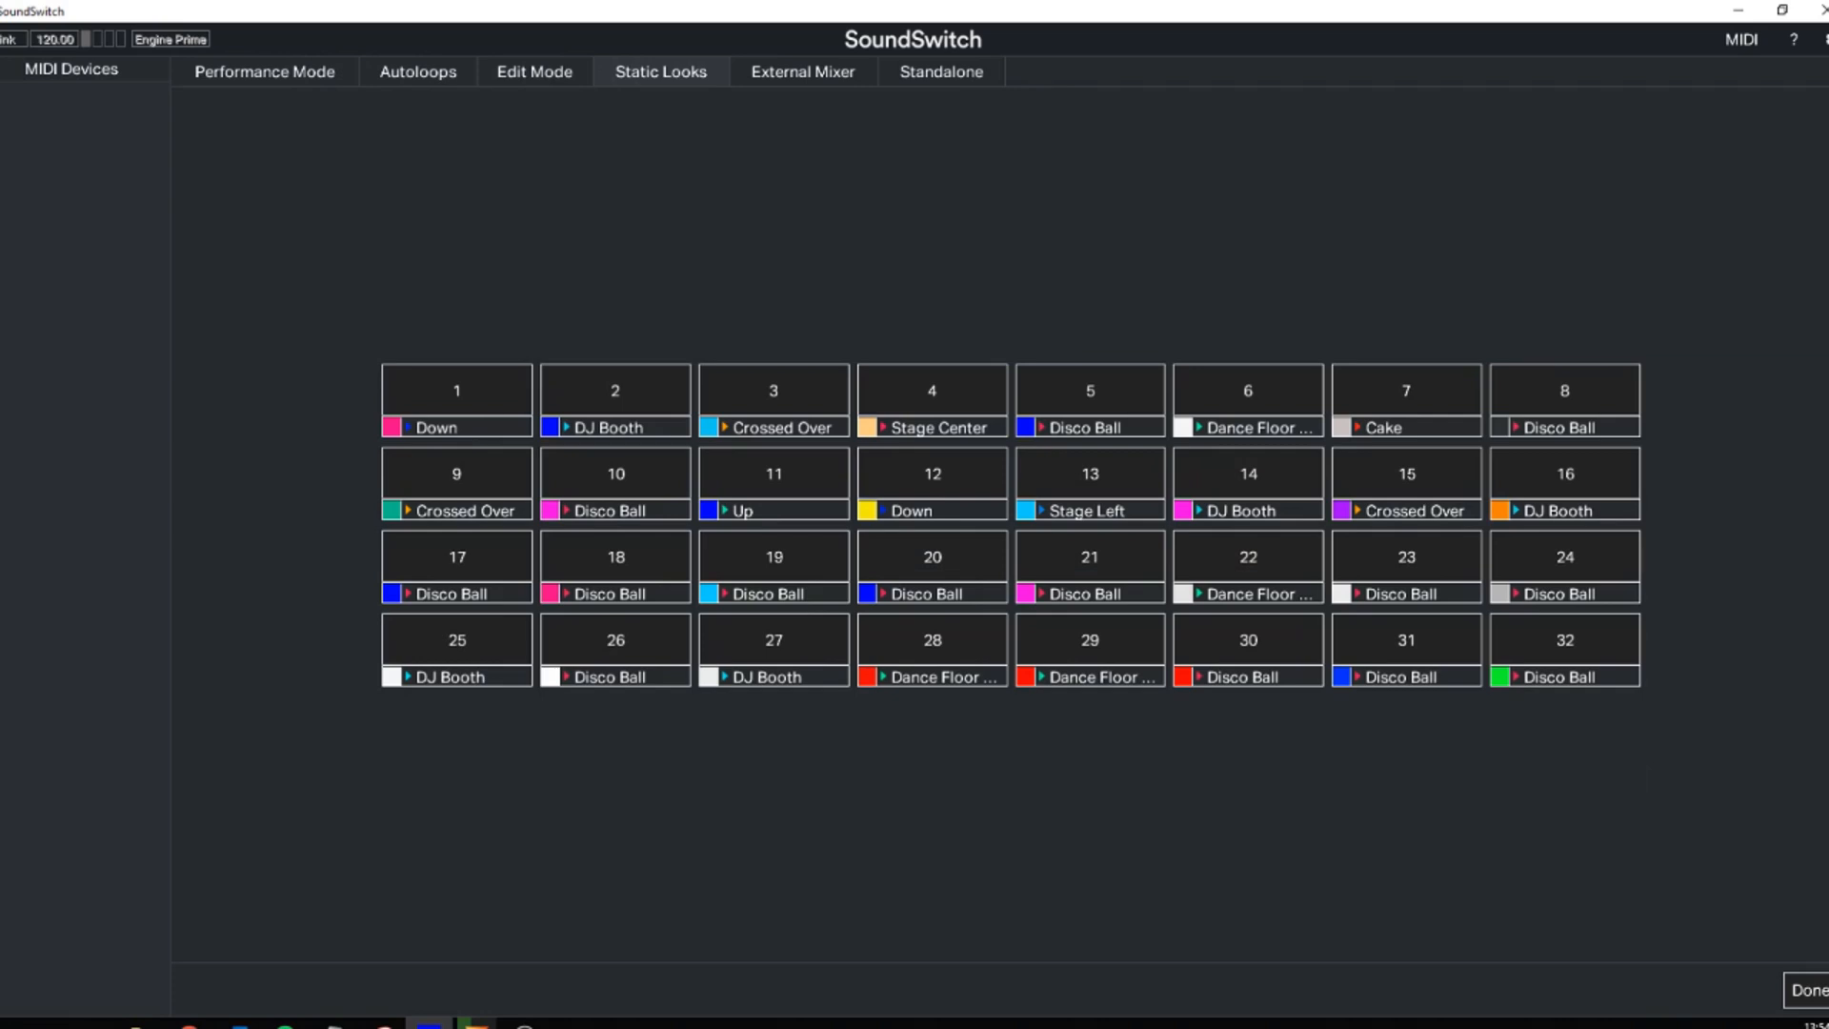
# - Review the Standalone and External Mixer MIDI mapping pages and leave MIDI mapping
pyautogui.click(941, 72)
pyautogui.click(802, 72)
pyautogui.click(1808, 991)
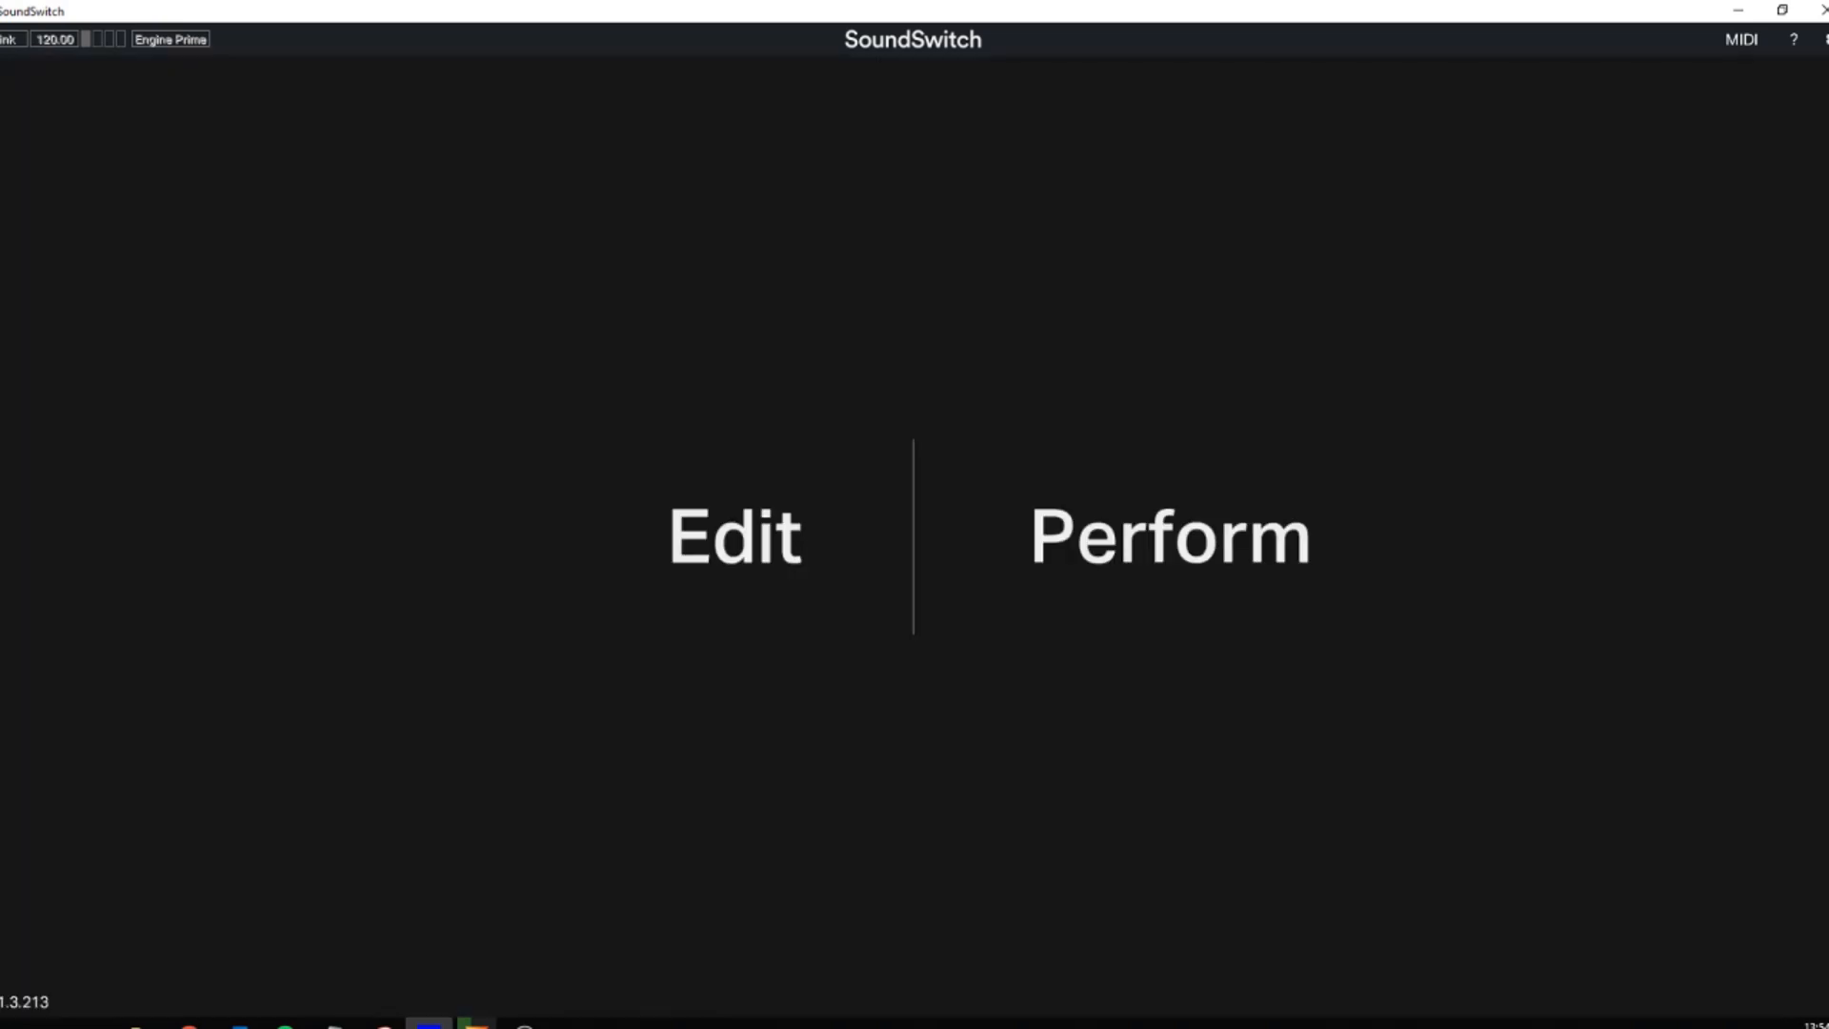
# - Review the General, Library, Performance Mode and Hardware preferences and close them
pyautogui.click(1826, 39)
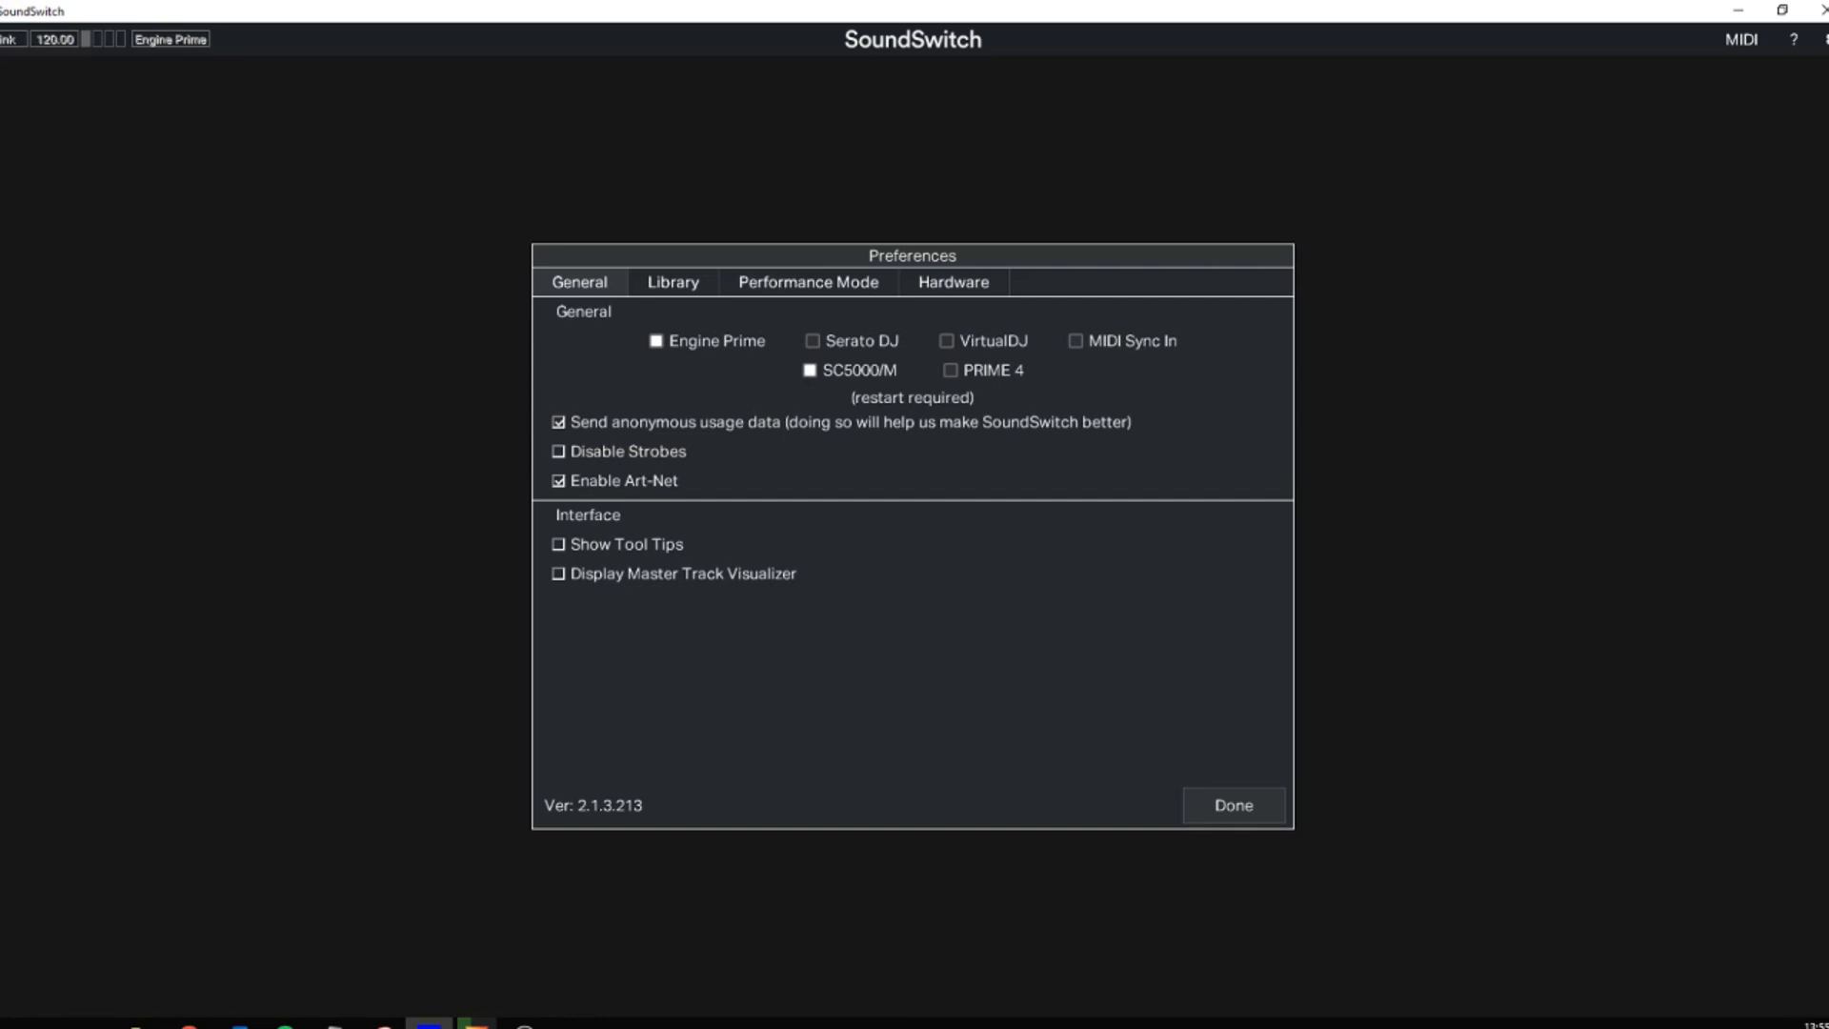
pyautogui.click(812, 341)
pyautogui.click(946, 341)
pyautogui.click(656, 341)
pyautogui.click(808, 283)
pyautogui.click(674, 283)
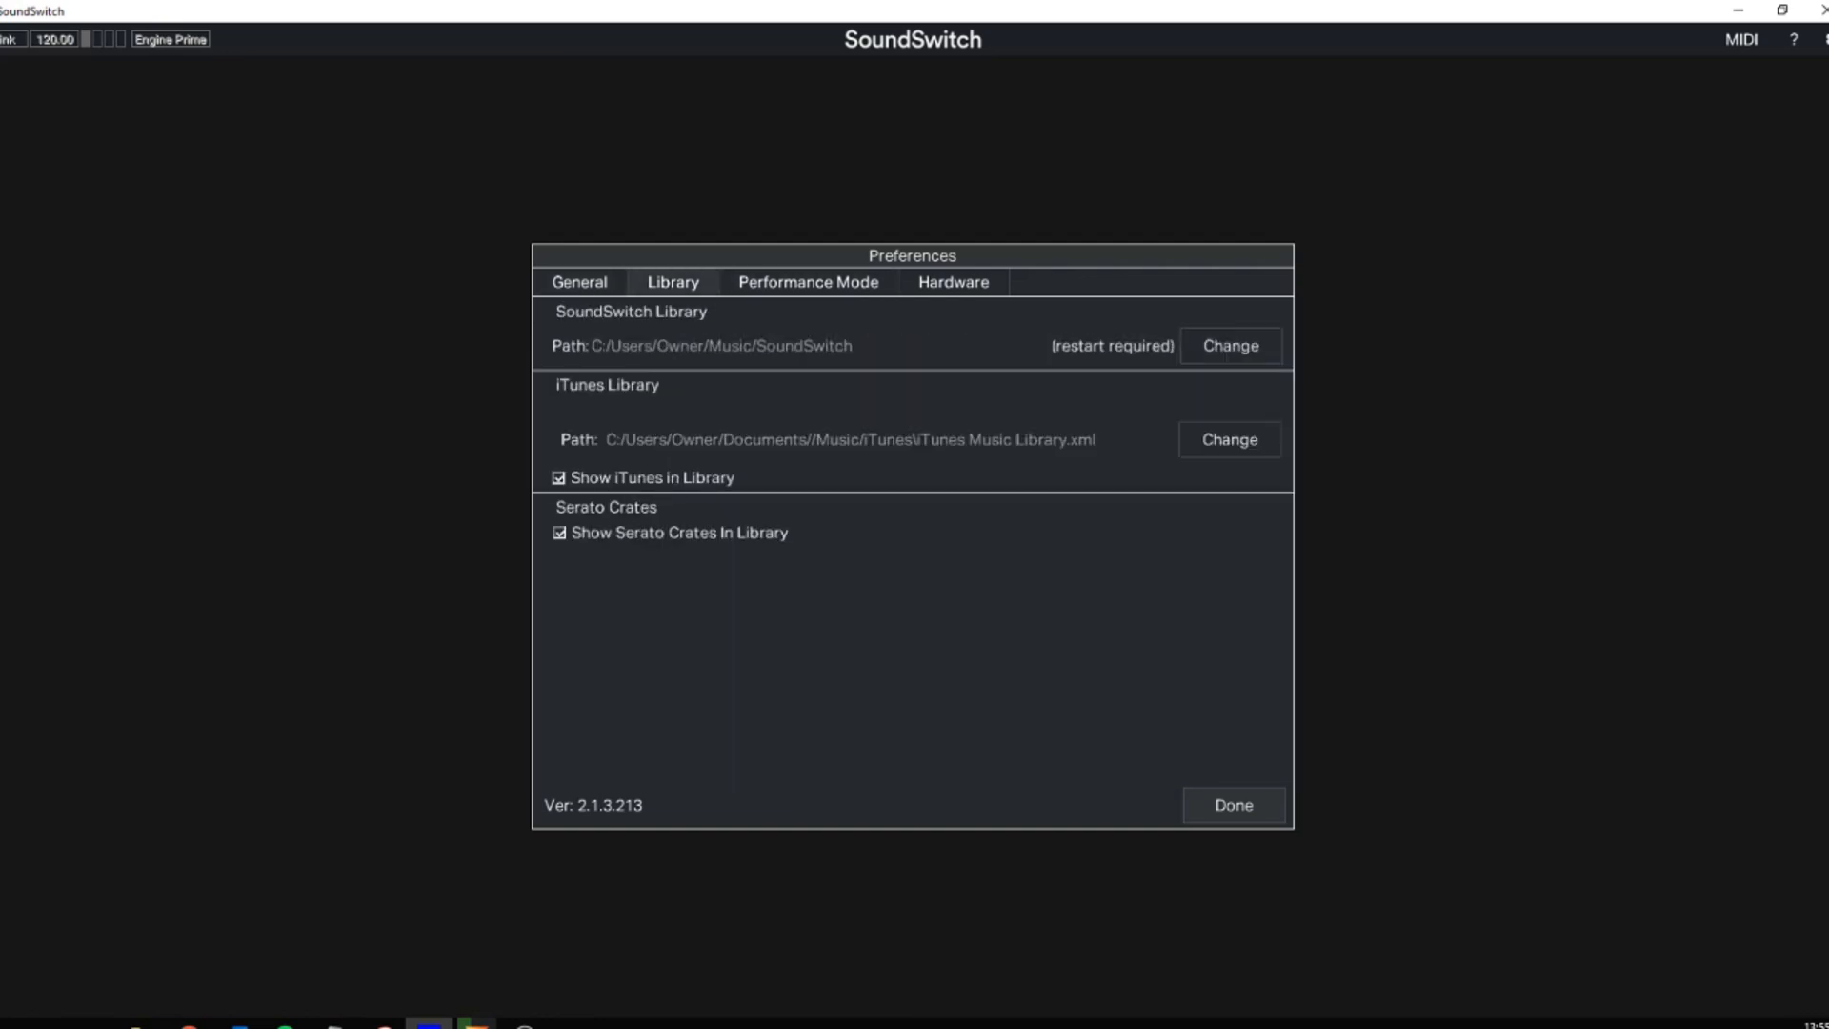
pyautogui.click(808, 283)
pyautogui.click(953, 283)
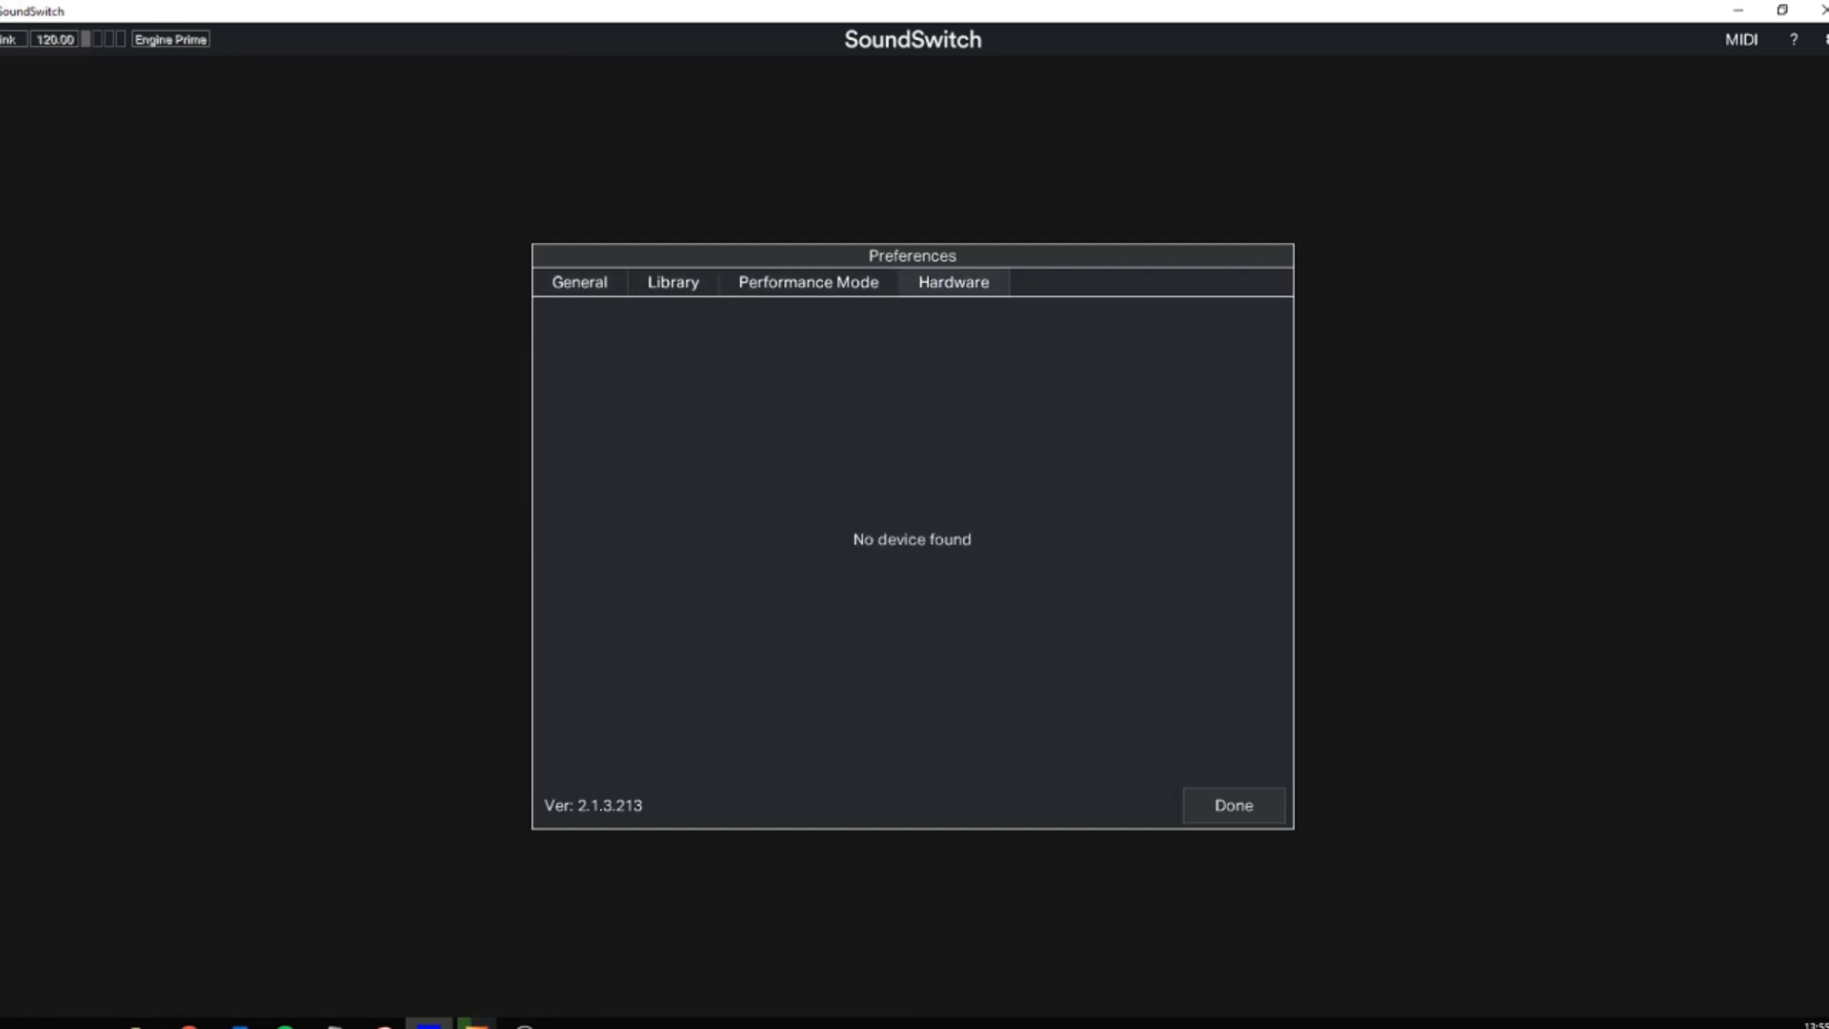
pyautogui.click(579, 283)
pyautogui.click(953, 283)
pyautogui.click(1233, 806)
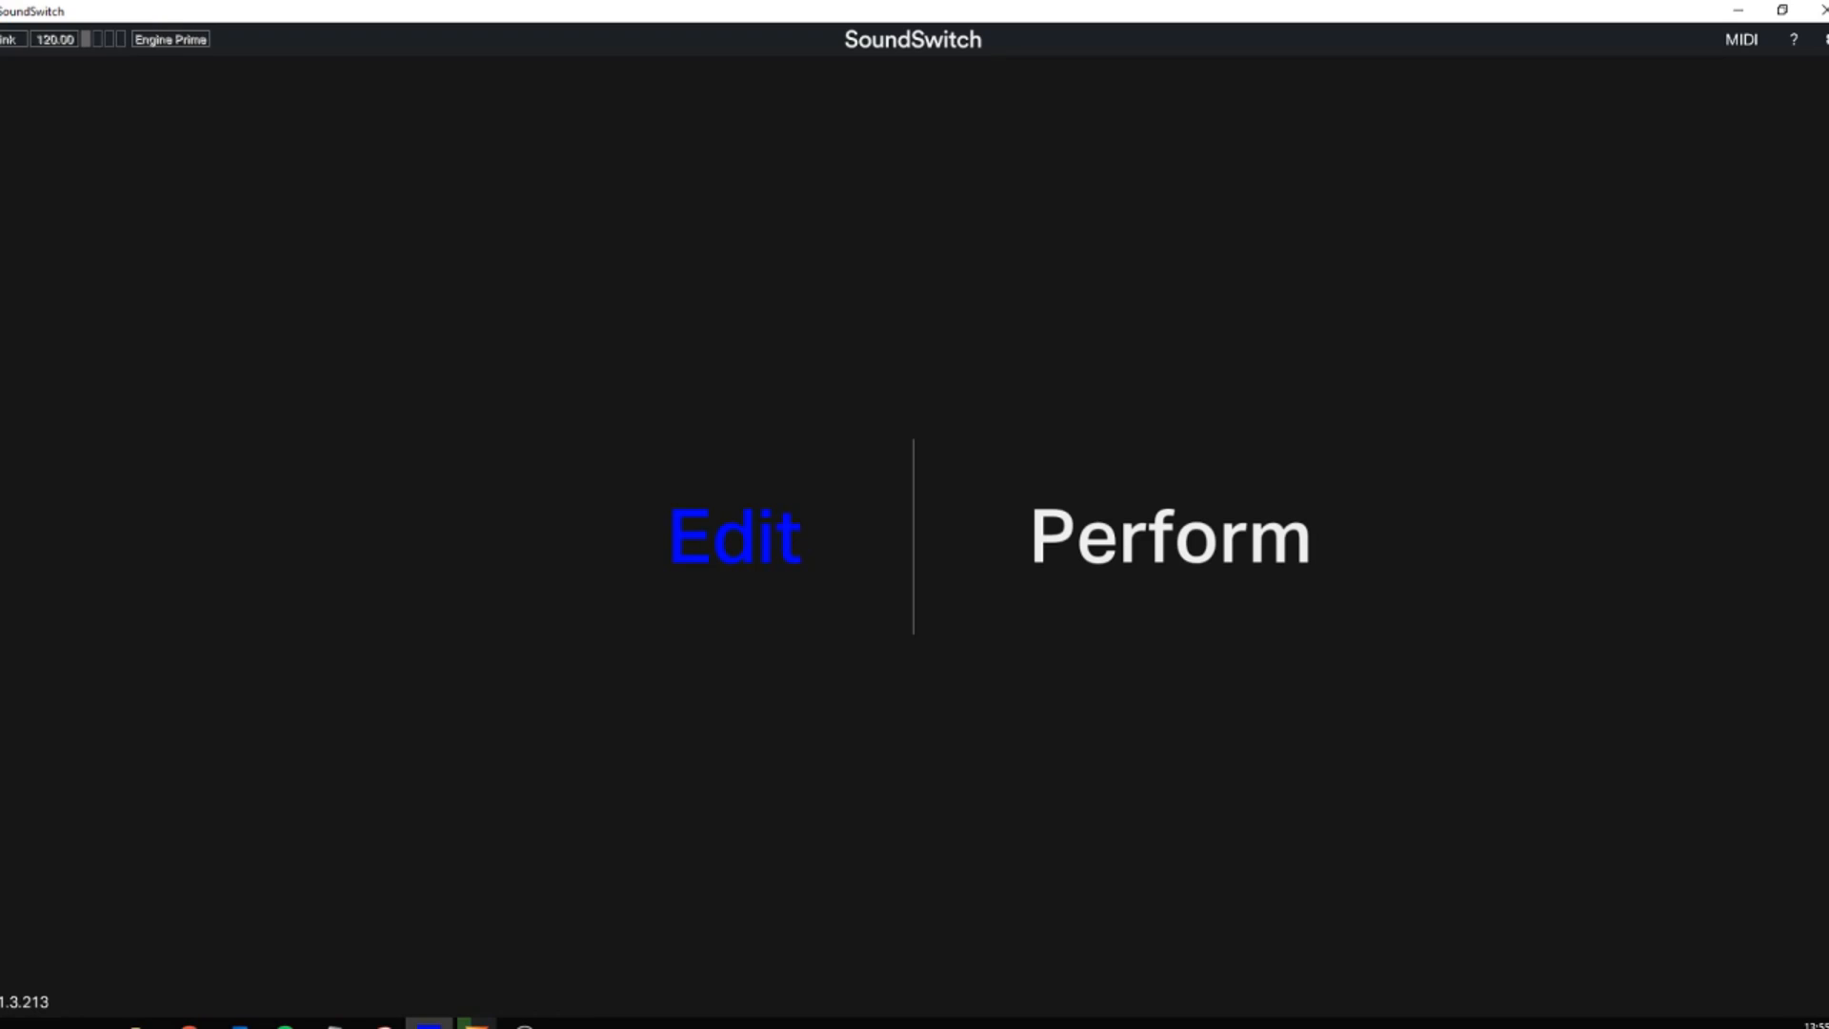
# - Enter Edit mode and delete the Demonstration venue
pyautogui.click(736, 537)
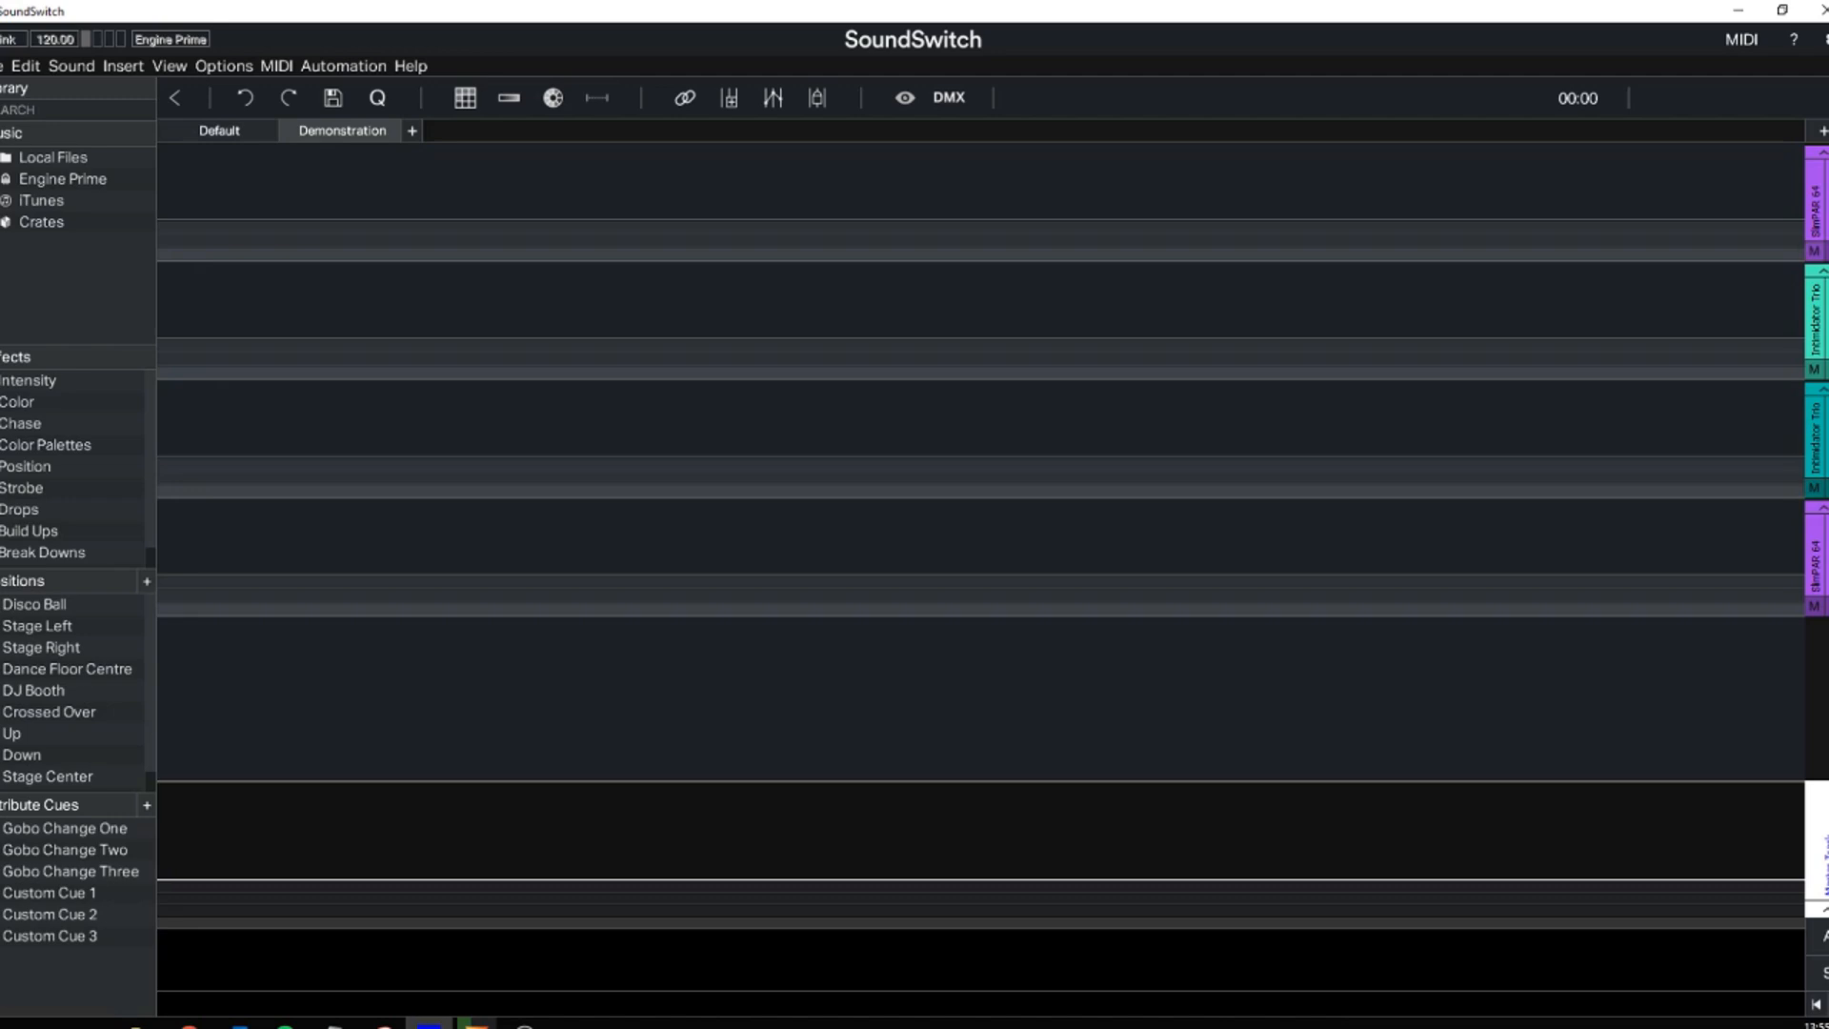
pyautogui.rightClick(323, 131)
pyautogui.click(386, 142)
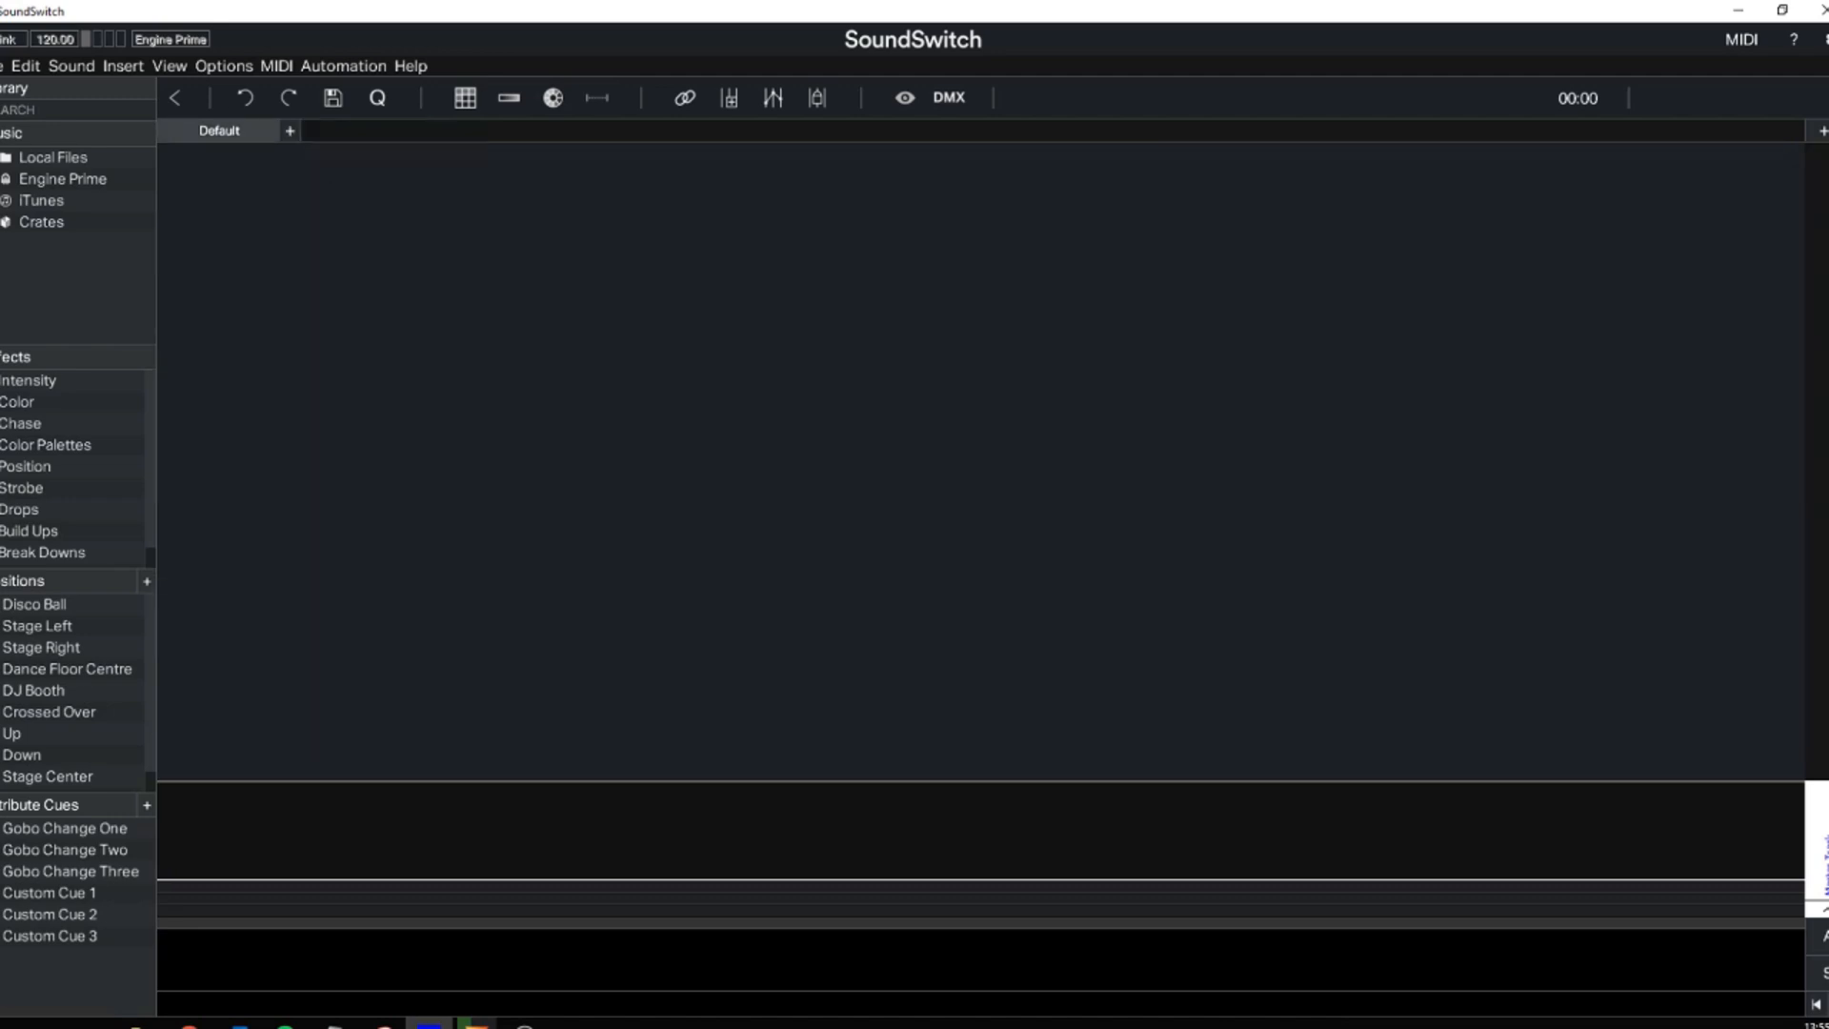
# - Rename the Default venue as "DJ K"
pyautogui.doubleClick(219, 131)
pyautogui.write('DJ K')
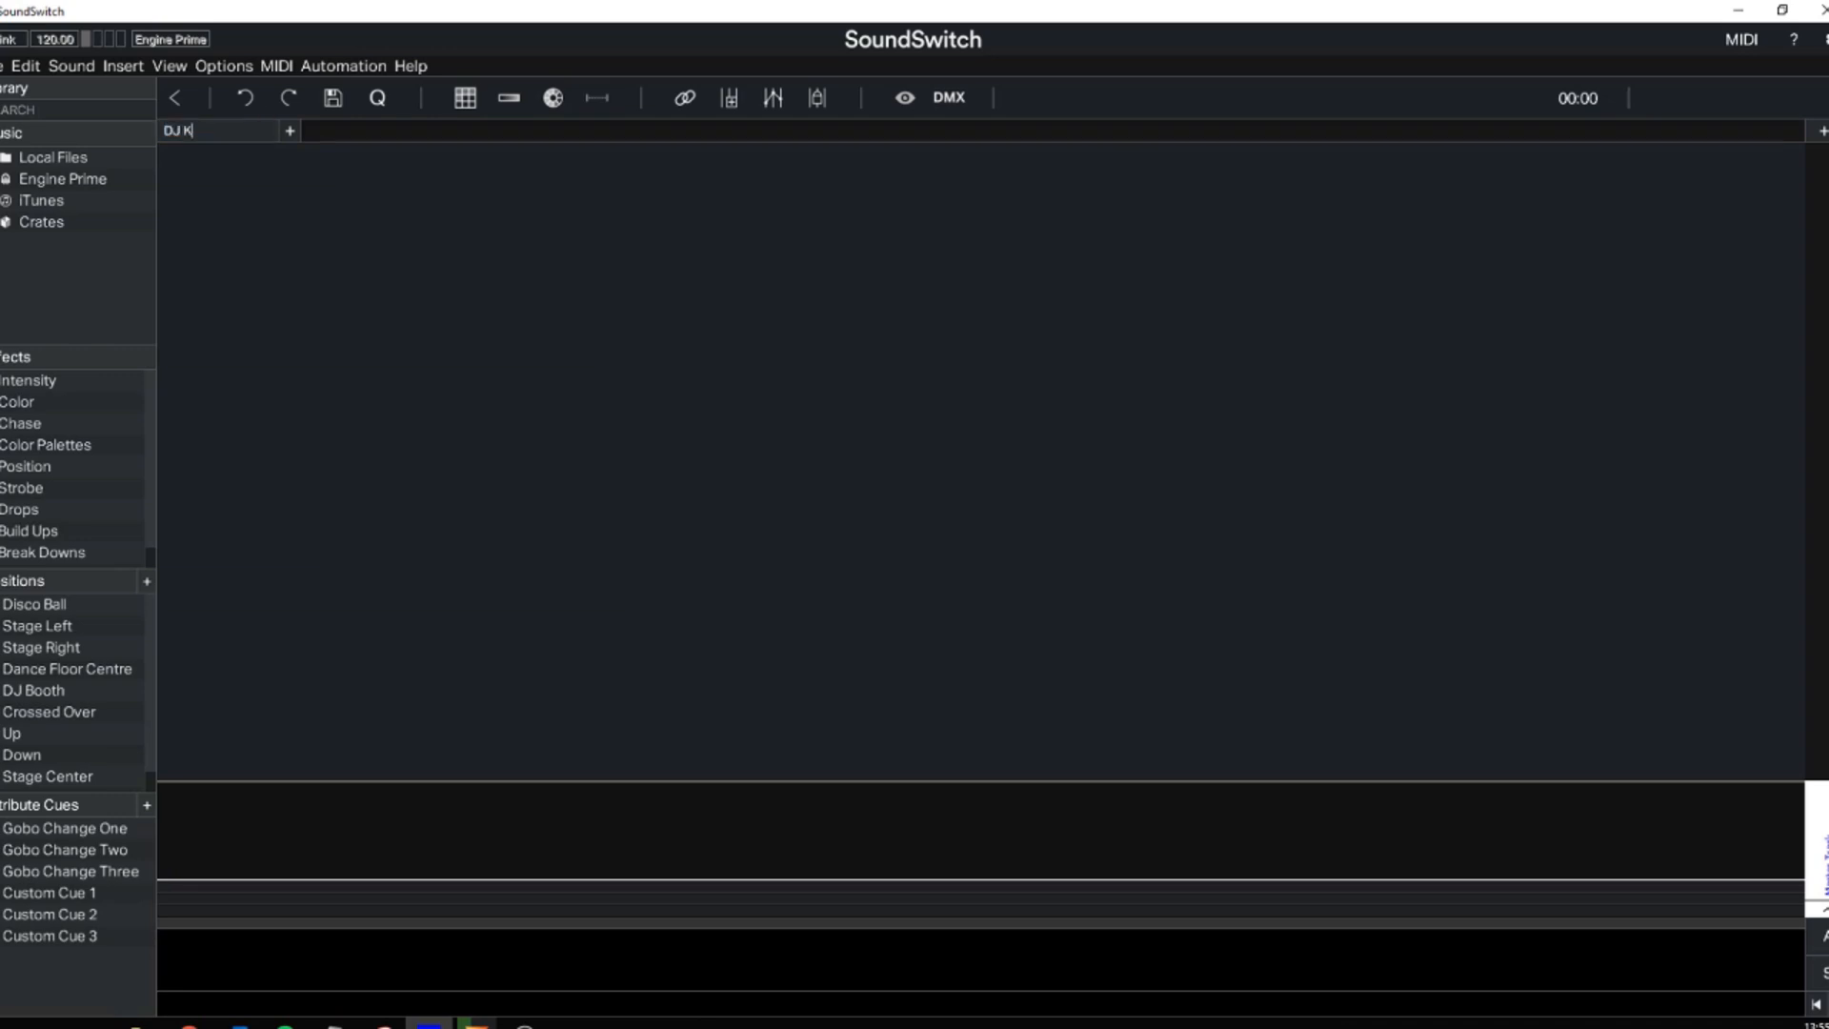
pyautogui.press('Return')
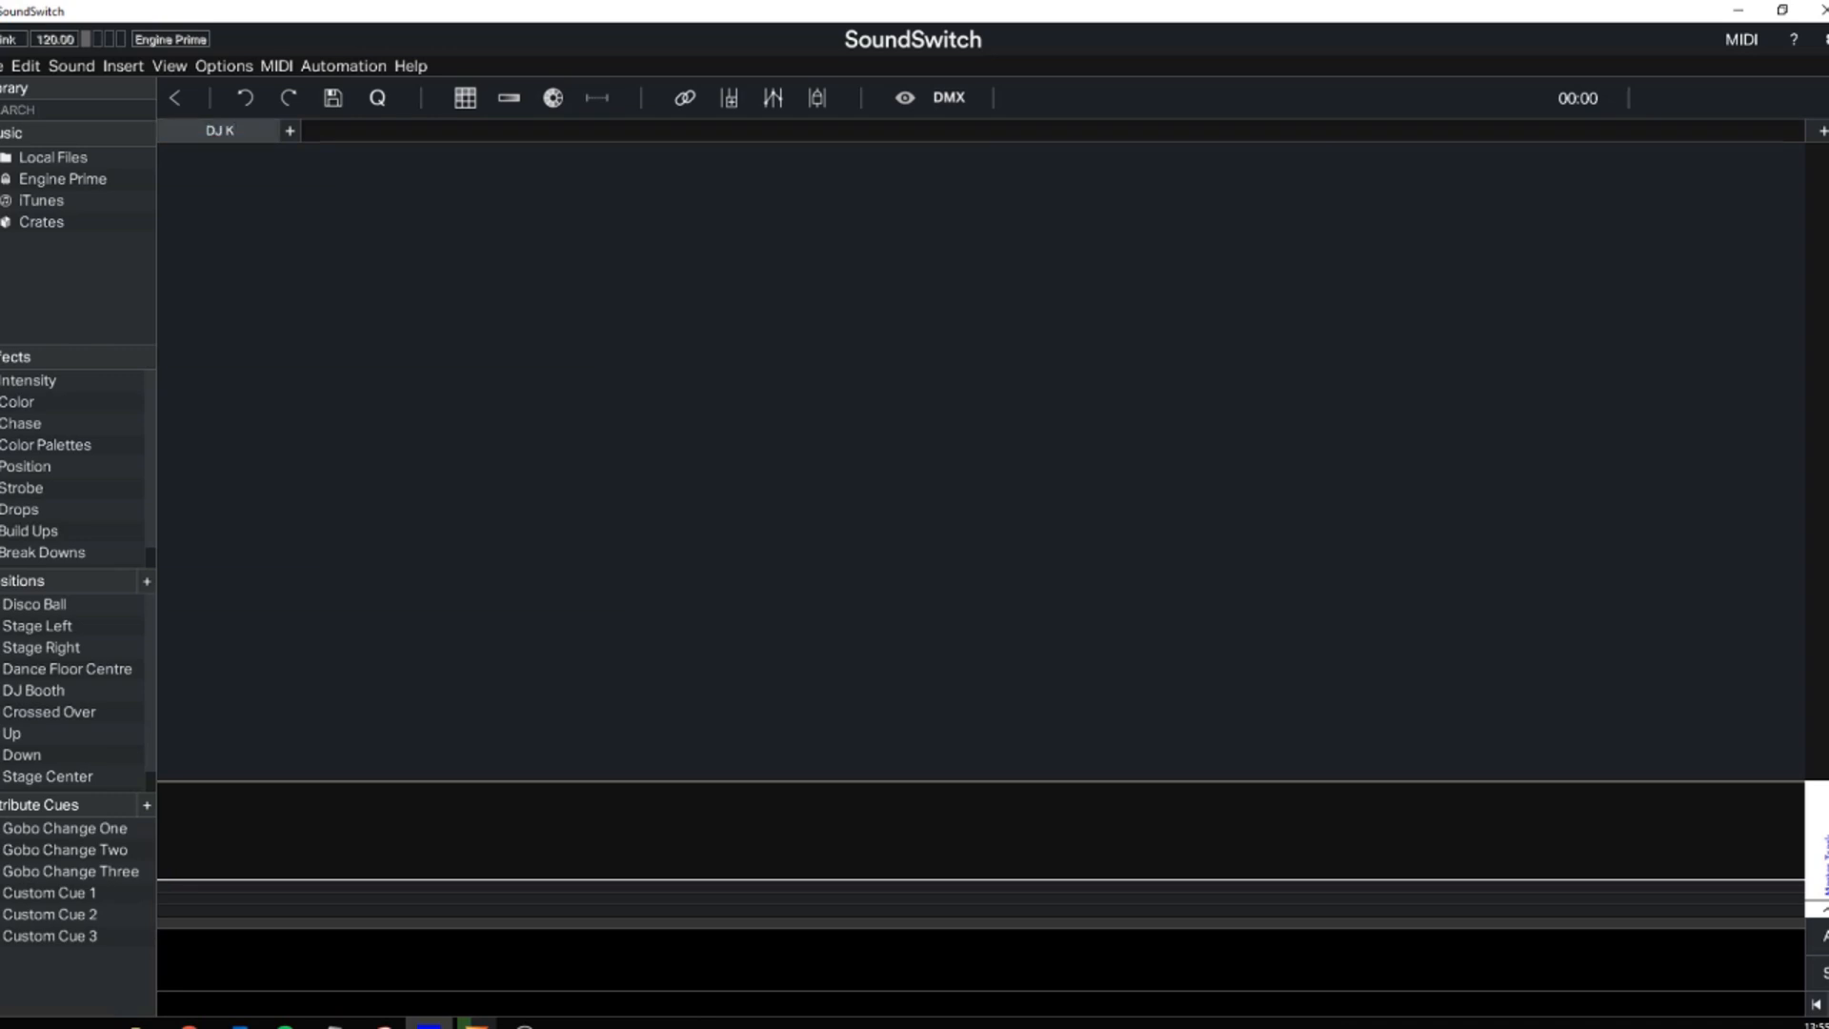
# - Delete the Disco Ball and Stage Left positions from the positions list
pyautogui.scroll(-1, 72, 734)
pyautogui.scroll(1, 71, 733)
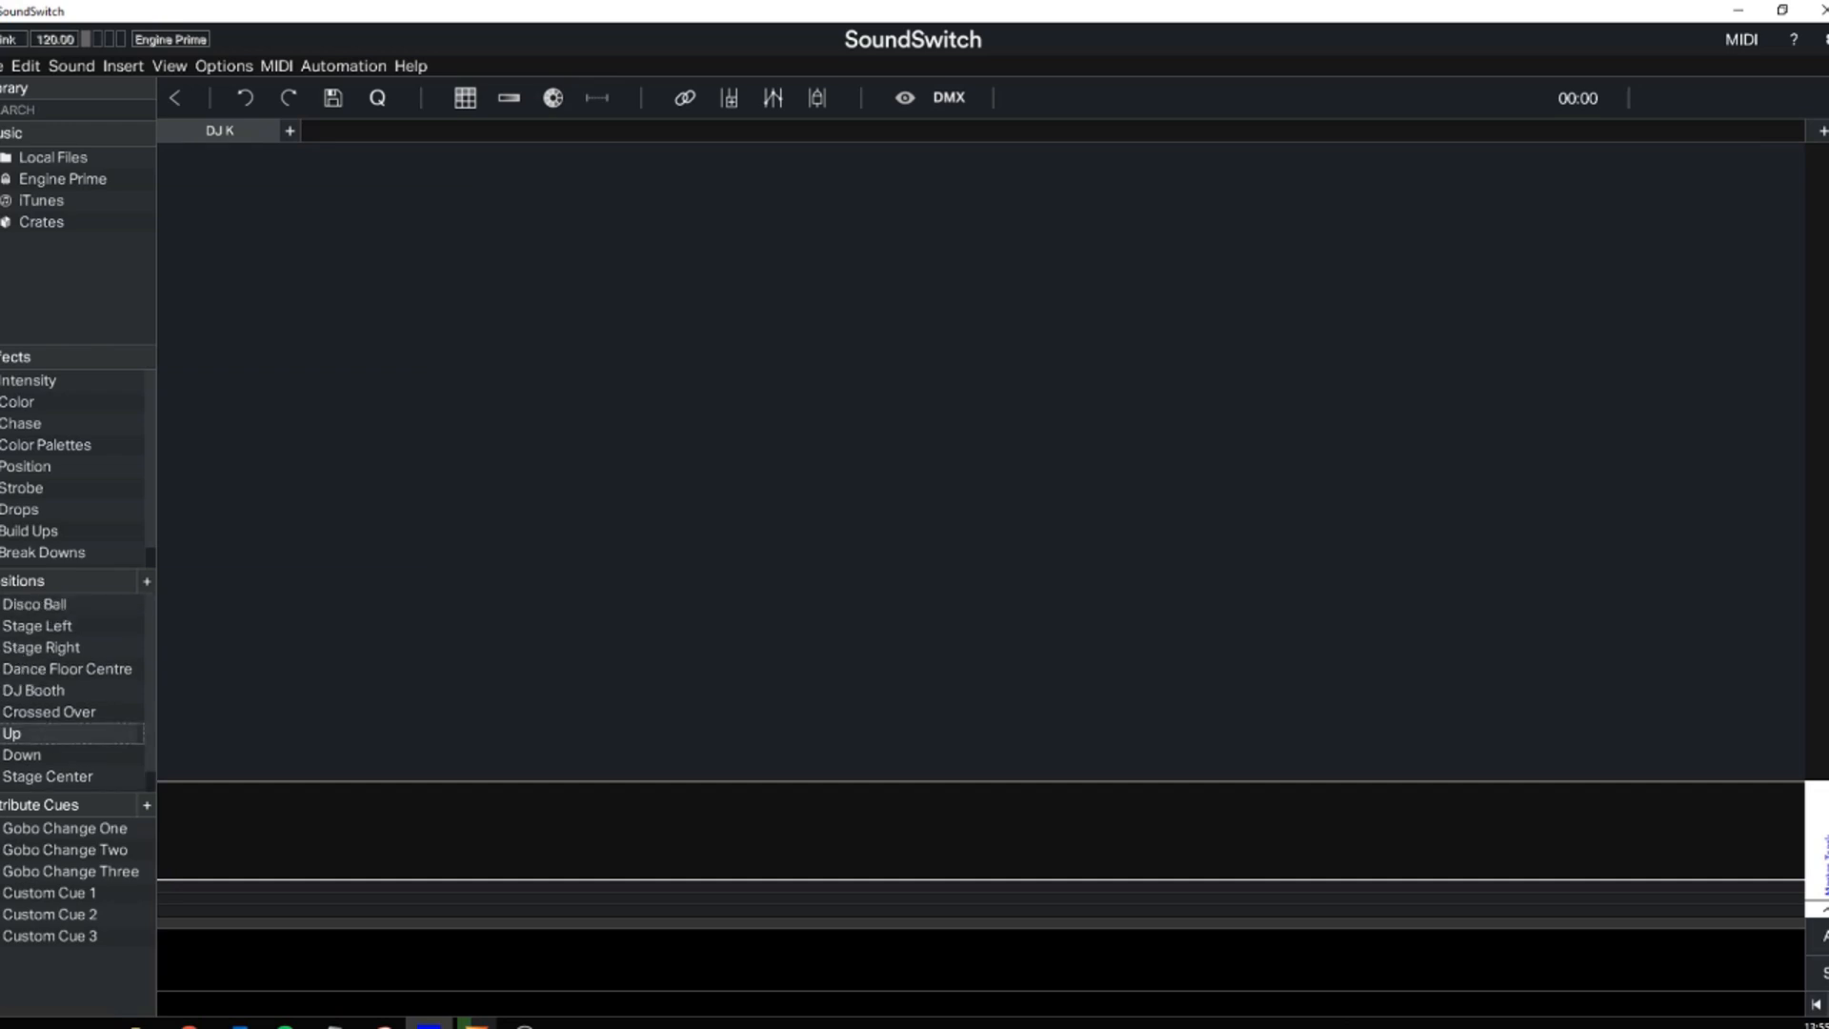
pyautogui.rightClick(54, 605)
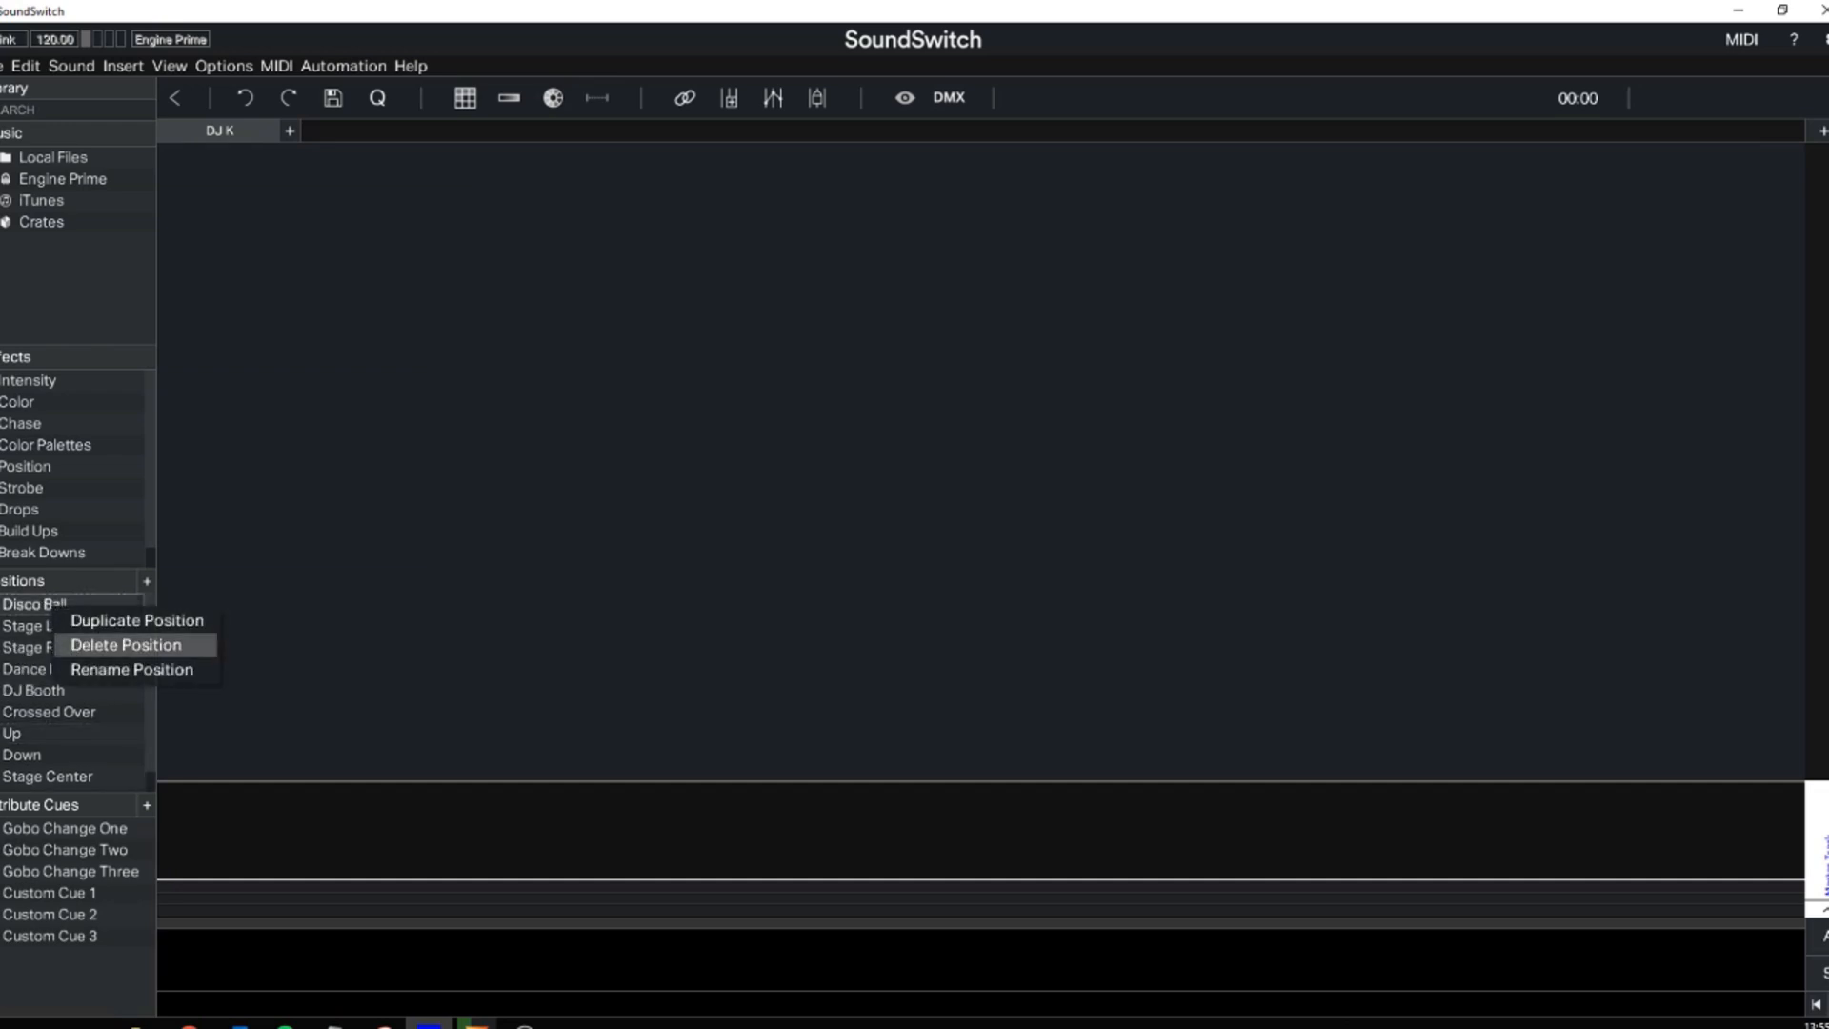
pyautogui.click(125, 645)
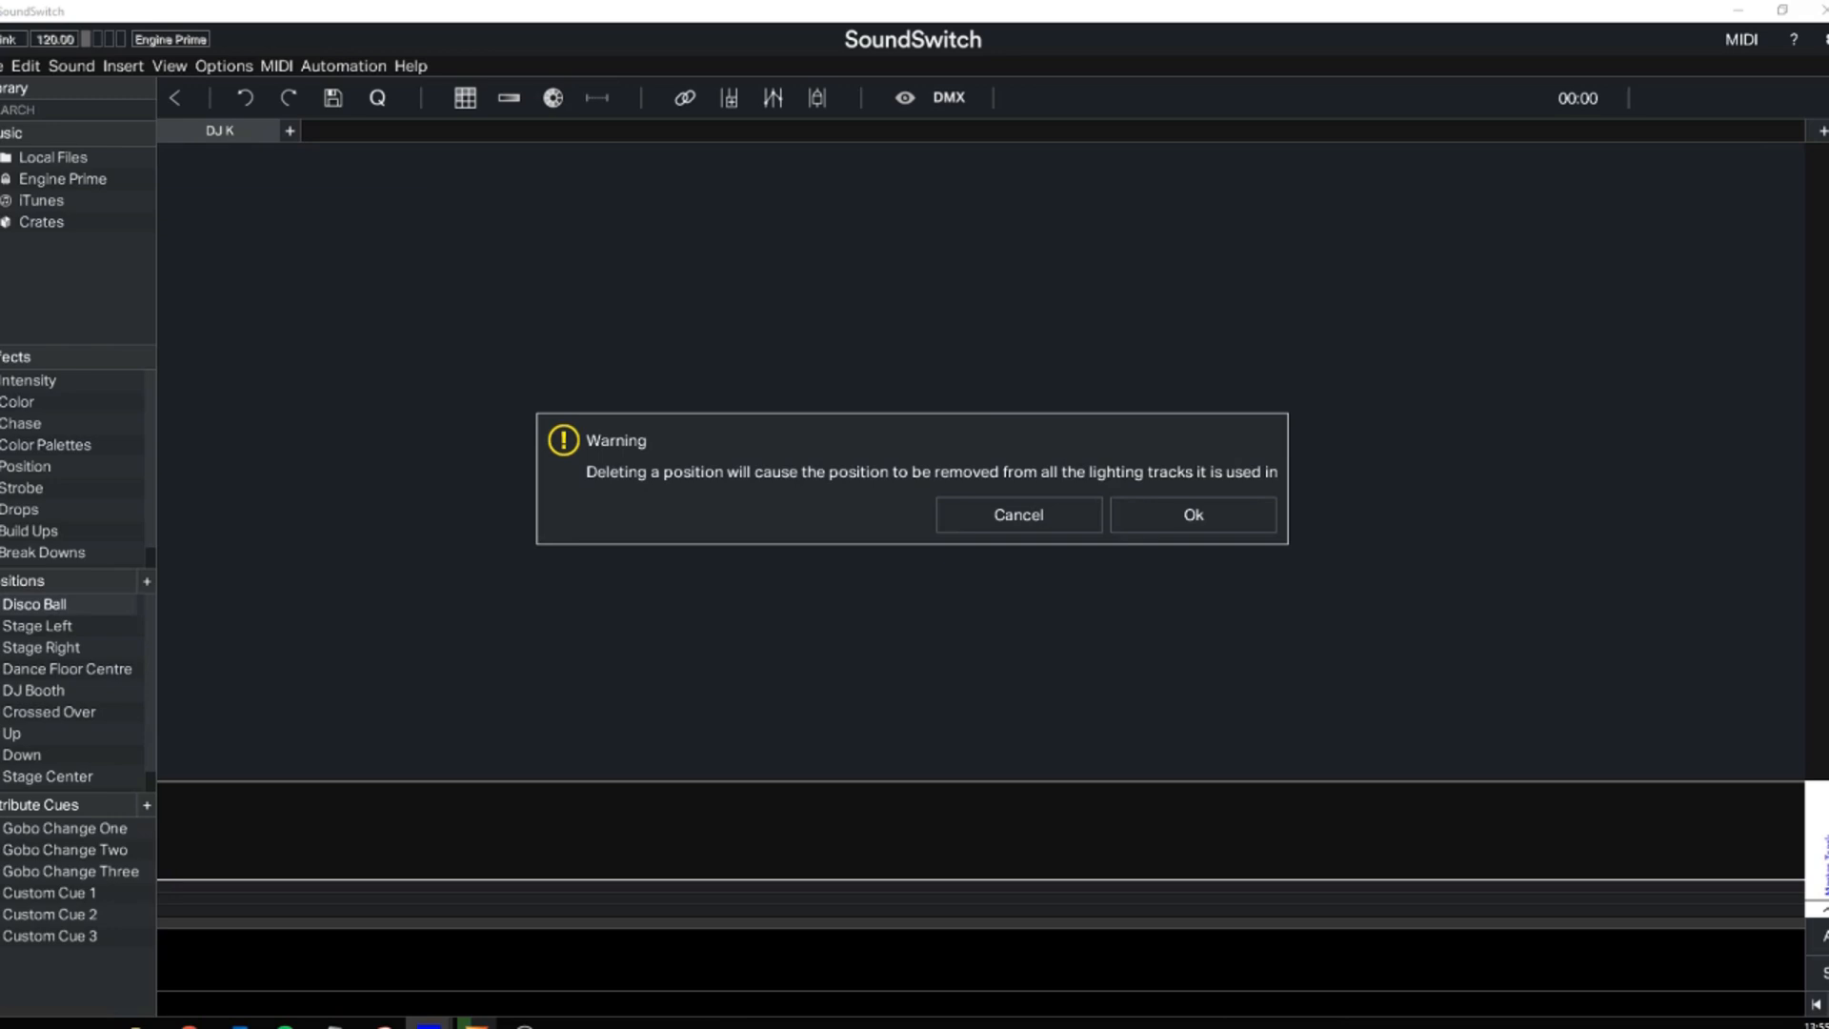
pyautogui.click(1193, 515)
pyautogui.rightClick(55, 606)
pyautogui.click(126, 641)
pyautogui.click(1193, 514)
# - Delete the Stage Right and Dance Floor Centre positions together
pyautogui.click(67, 626)
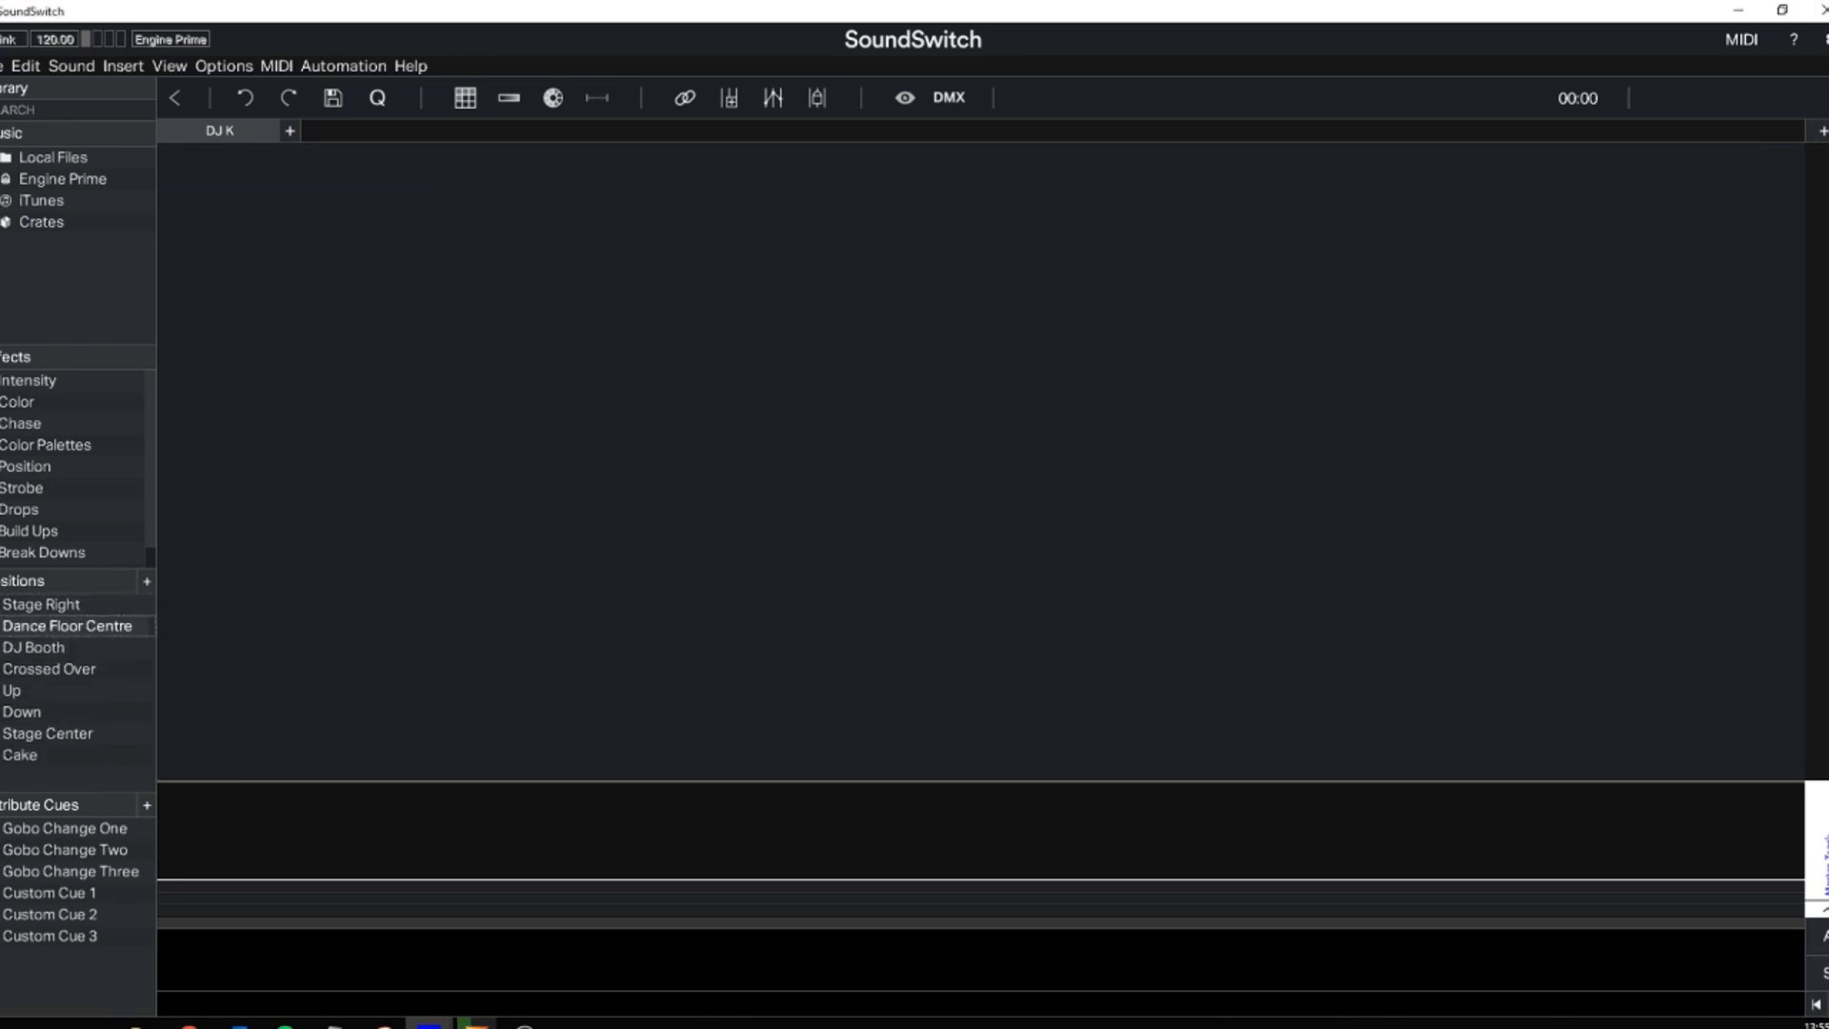
pyautogui.keyDown('shift'); pyautogui.click(102, 606); pyautogui.keyUp('shift')
pyautogui.rightClick(104, 608)
pyautogui.click(173, 623)
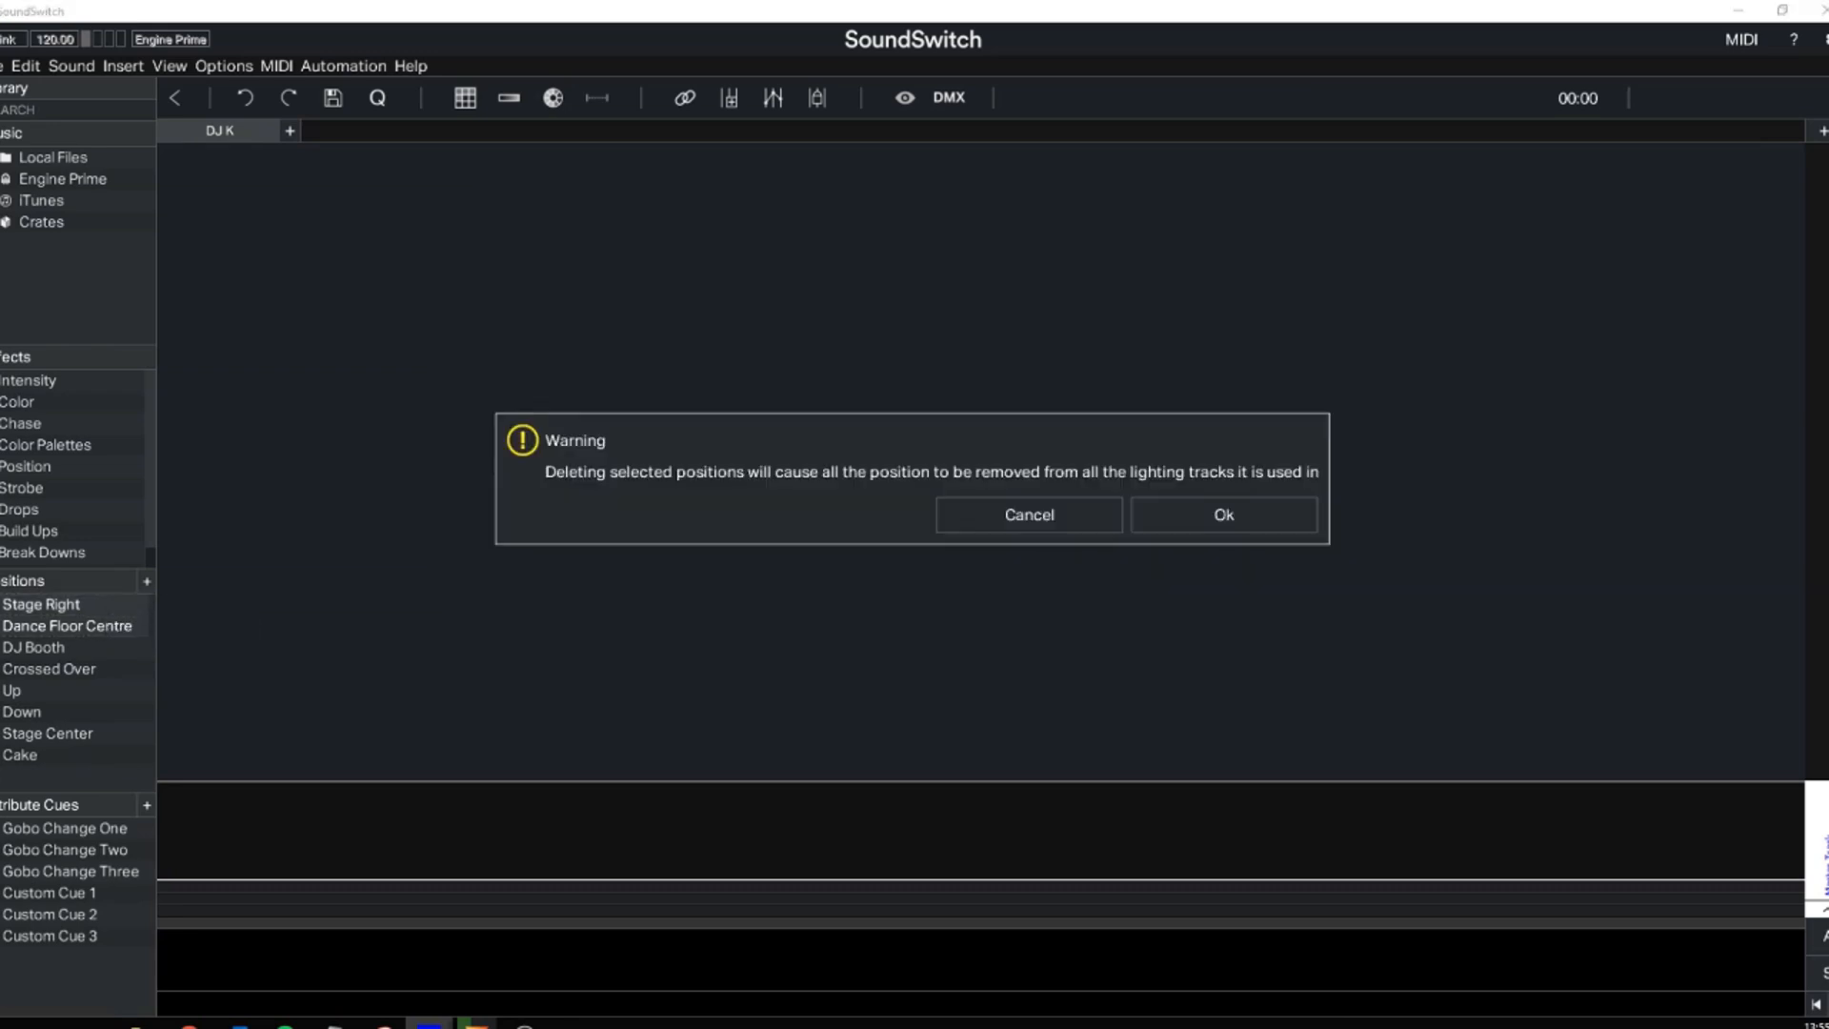
pyautogui.click(1218, 515)
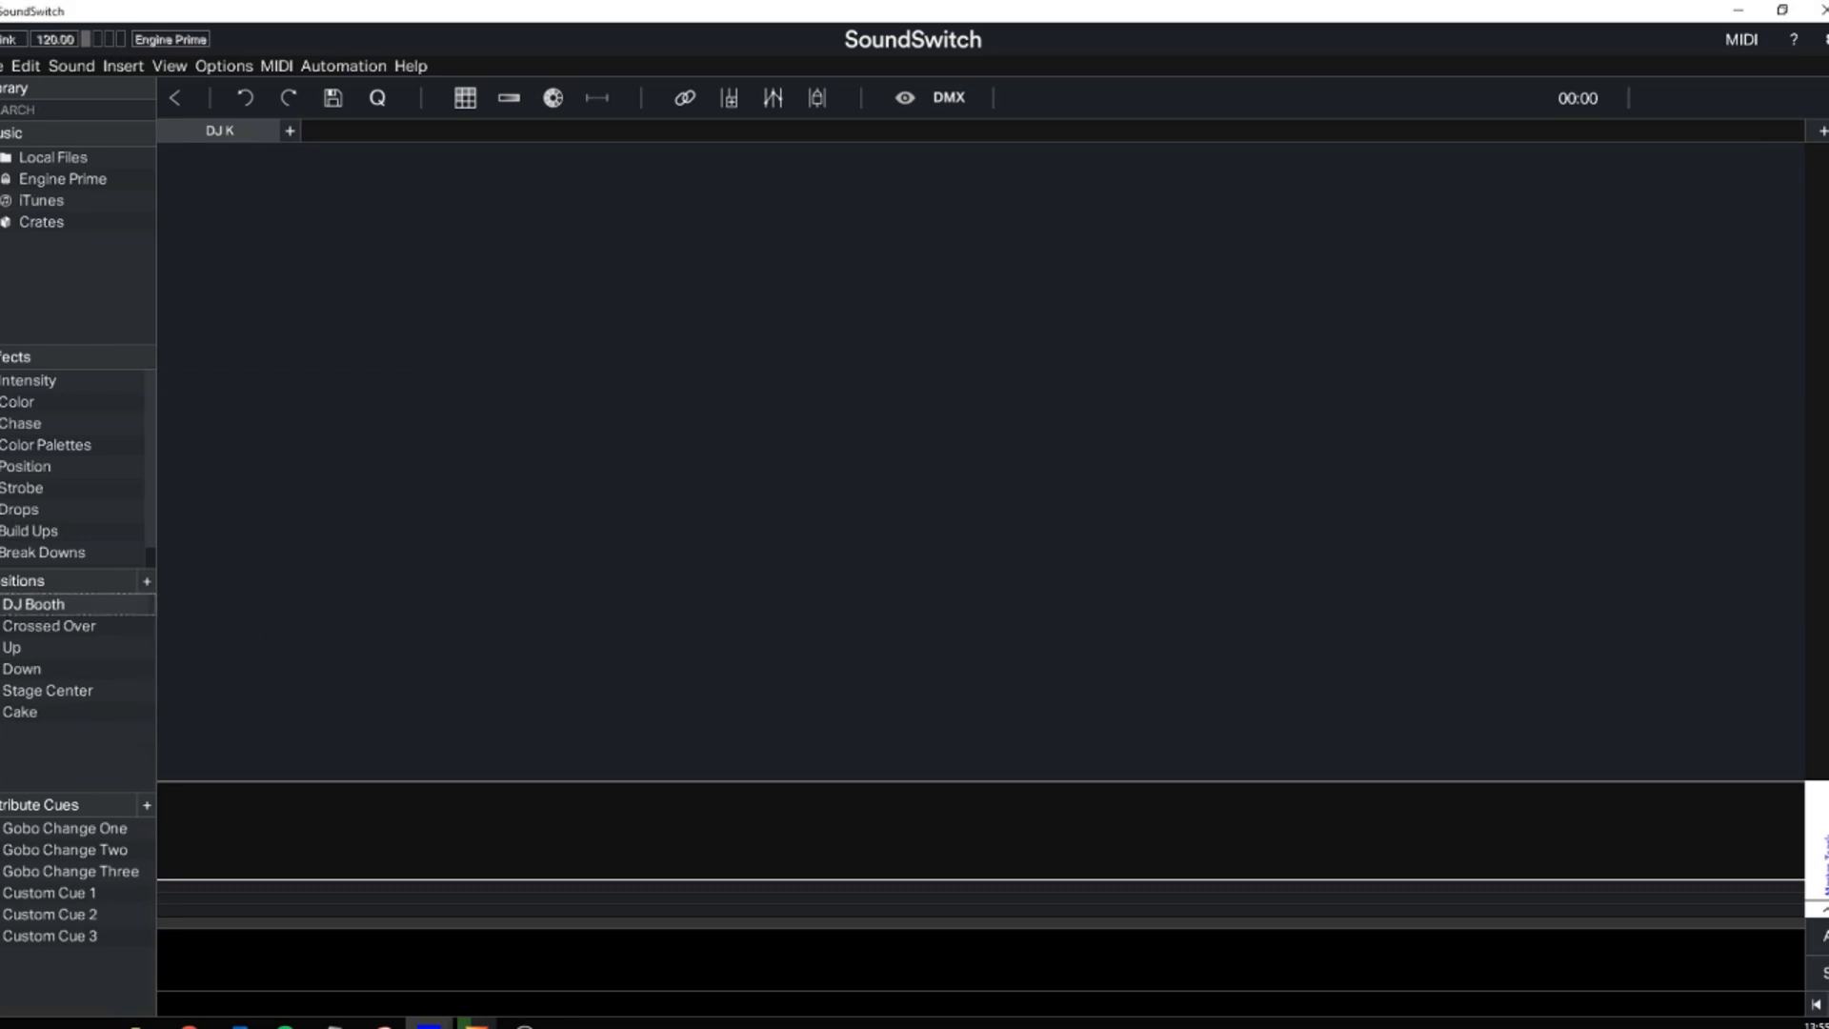
# - Delete all remaining positions, from DJ Booth to Cake, in one operation
pyautogui.keyDown('shift'); pyautogui.click(86, 711); pyautogui.keyUp('shift')
pyautogui.rightClick(124, 700)
pyautogui.click(191, 711)
pyautogui.click(1219, 515)
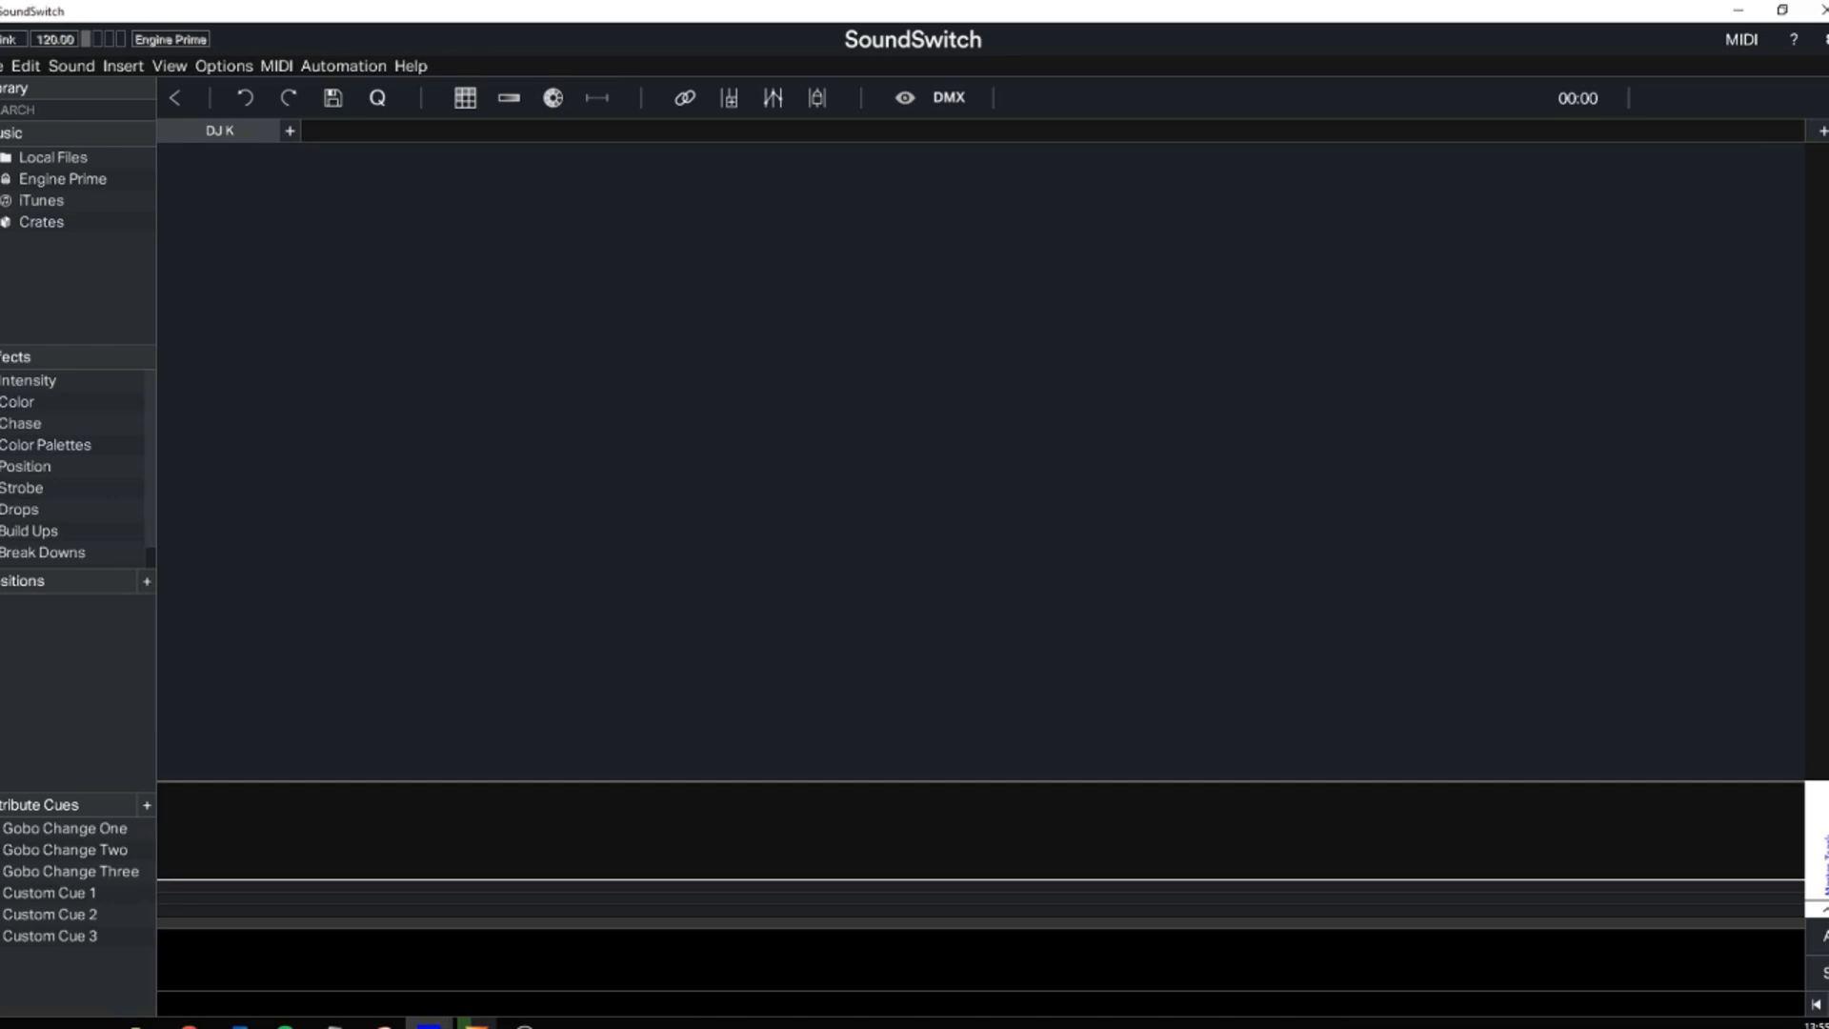
# - Delete all attribute cues, from Gobo Change One to Custom Cue 3
pyautogui.click(77, 829)
pyautogui.keyDown('shift'); pyautogui.click(77, 937); pyautogui.keyUp('shift')
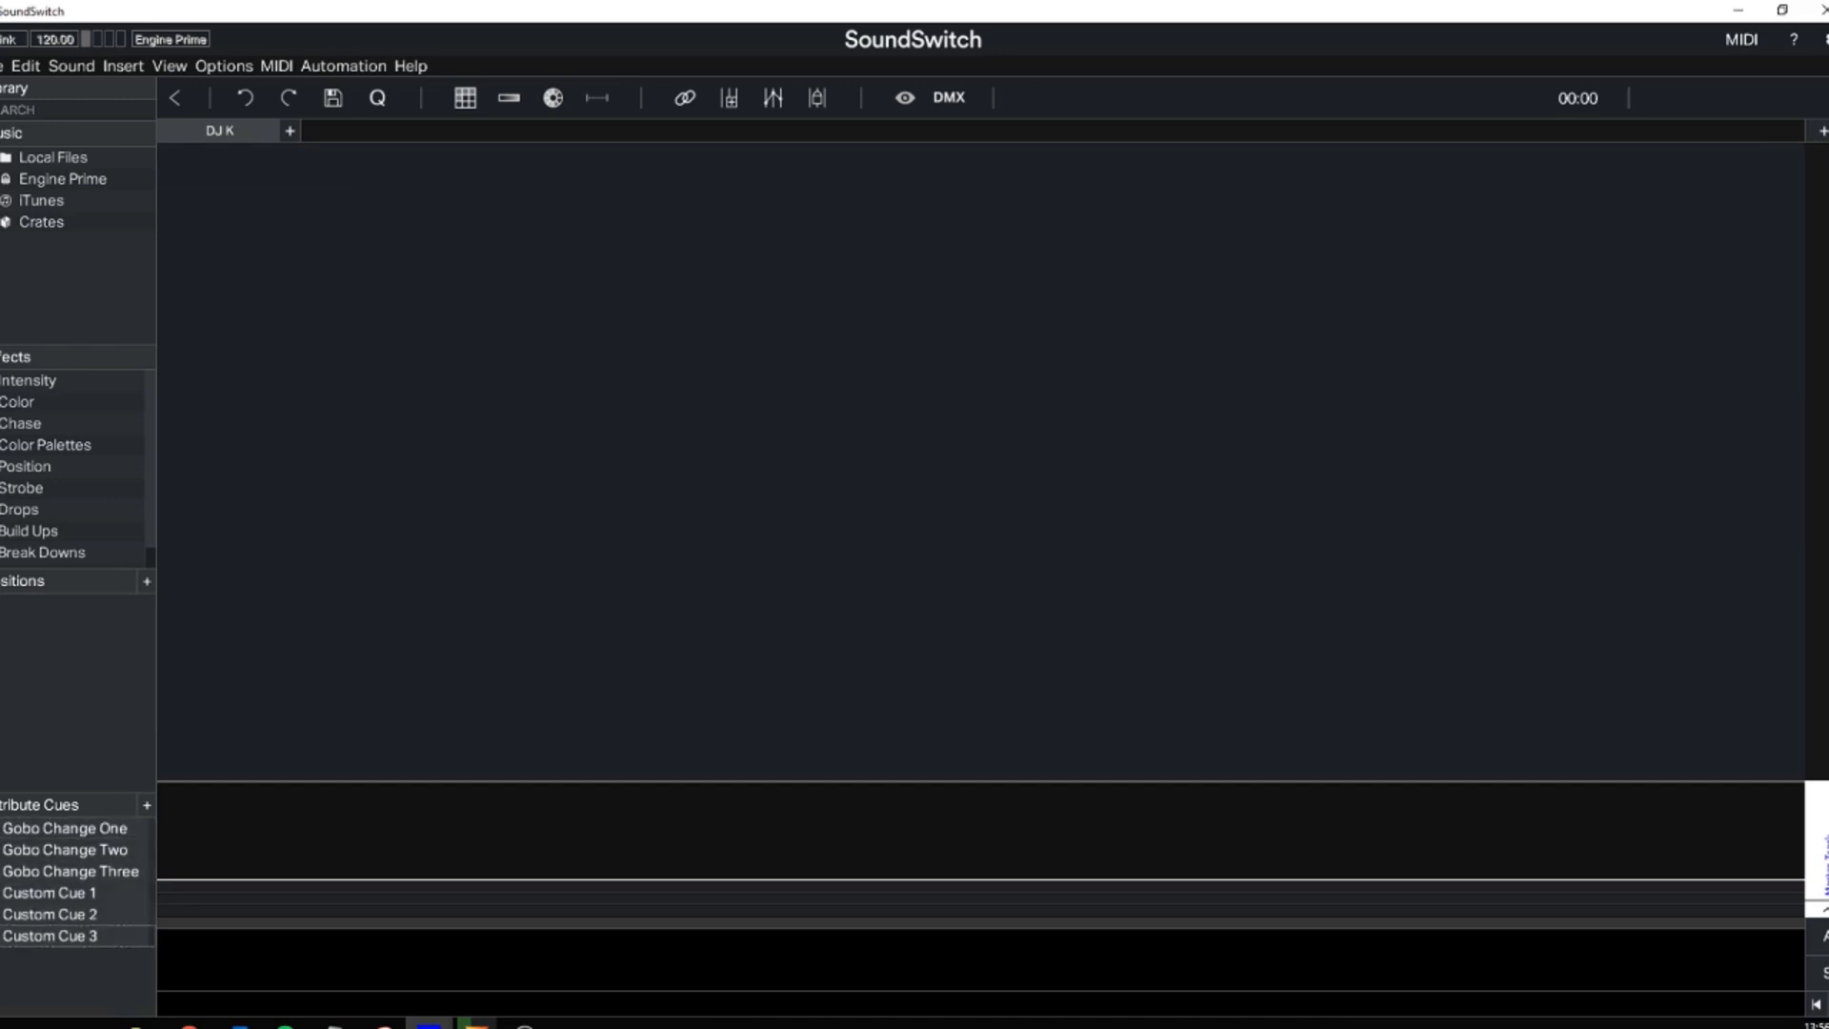
pyautogui.rightClick(110, 900)
pyautogui.click(181, 912)
pyautogui.click(1223, 515)
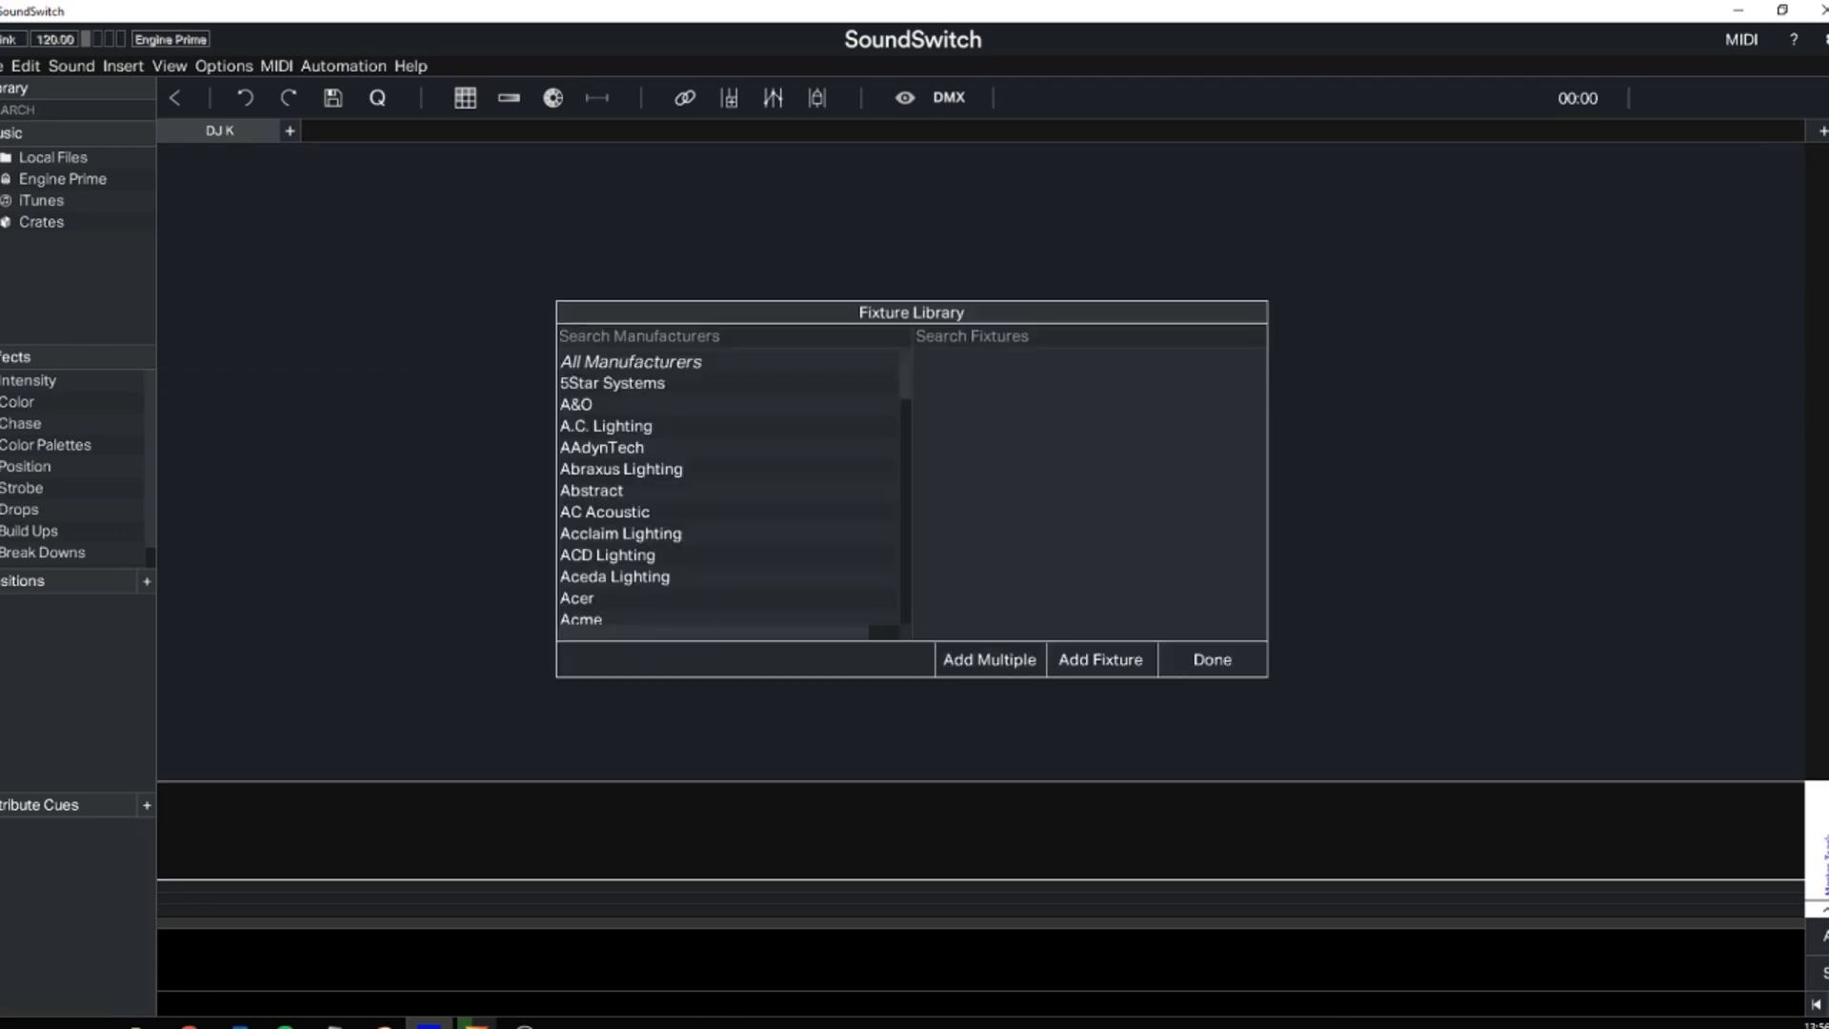
# - Close the fixture library and insert a new fixture group named "Pars"
pyautogui.click(1238, 657)
pyautogui.click(123, 66)
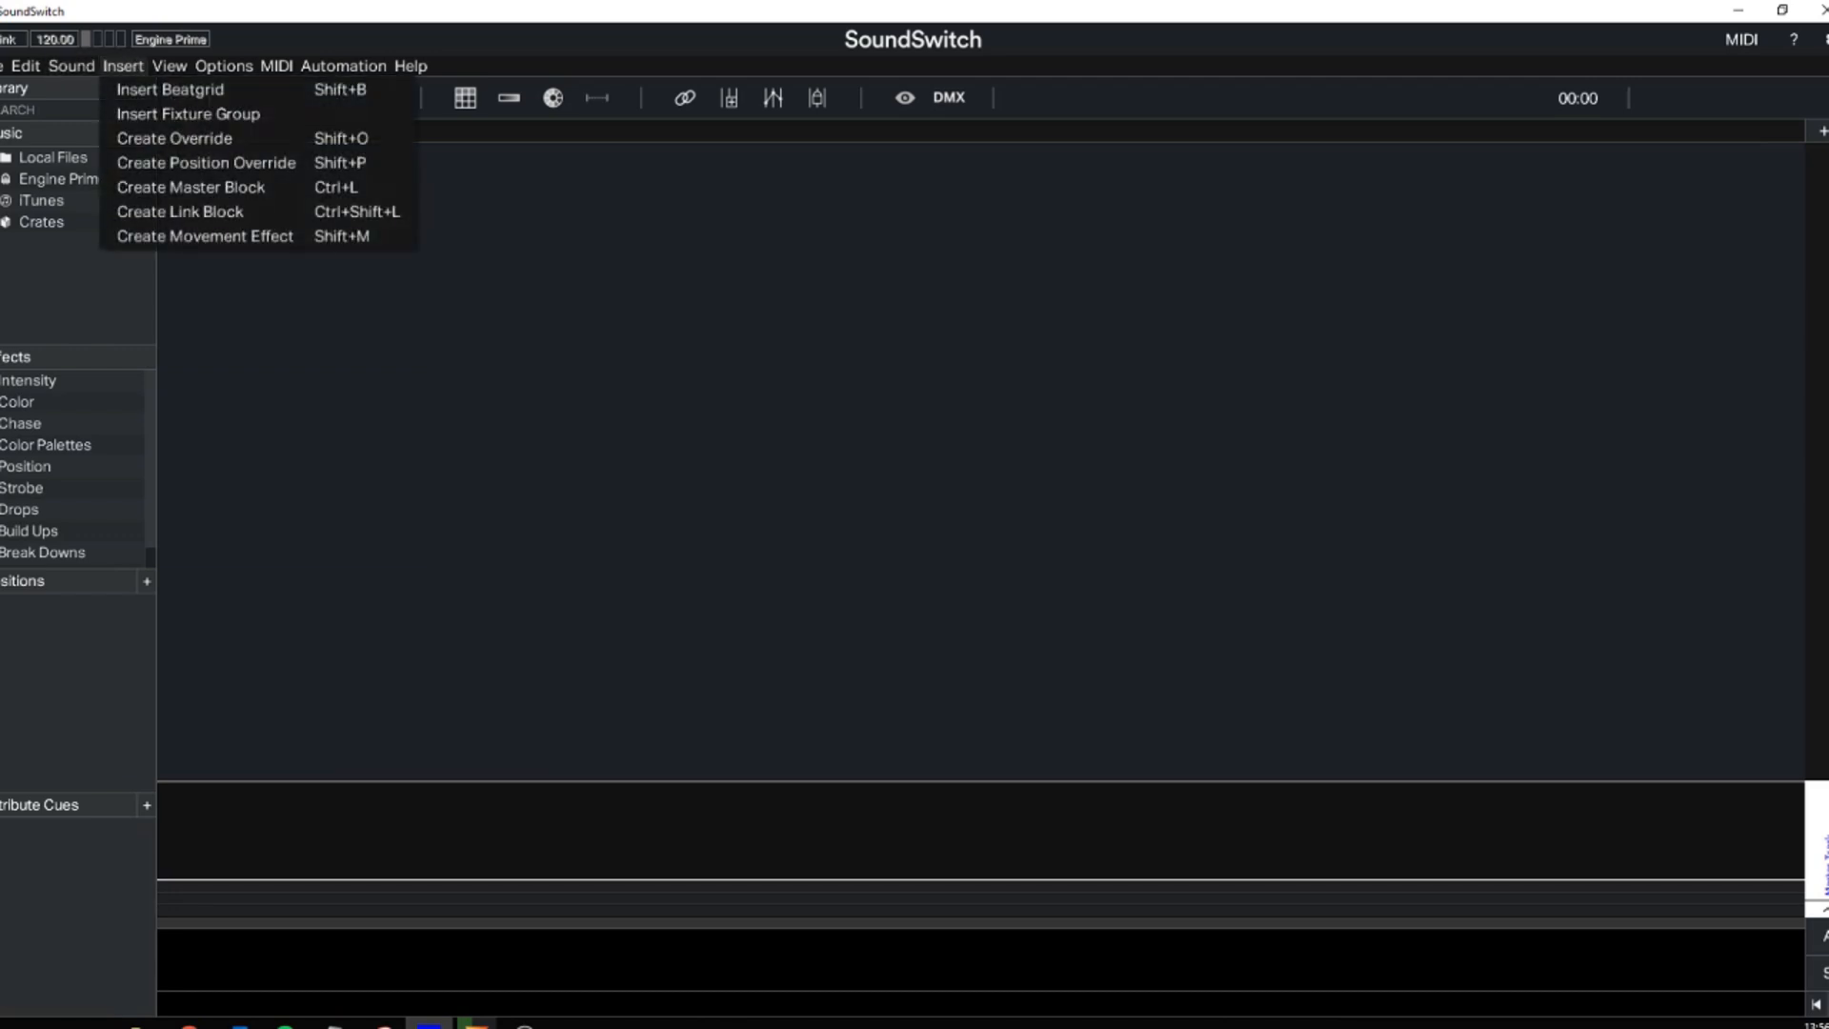
pyautogui.click(188, 113)
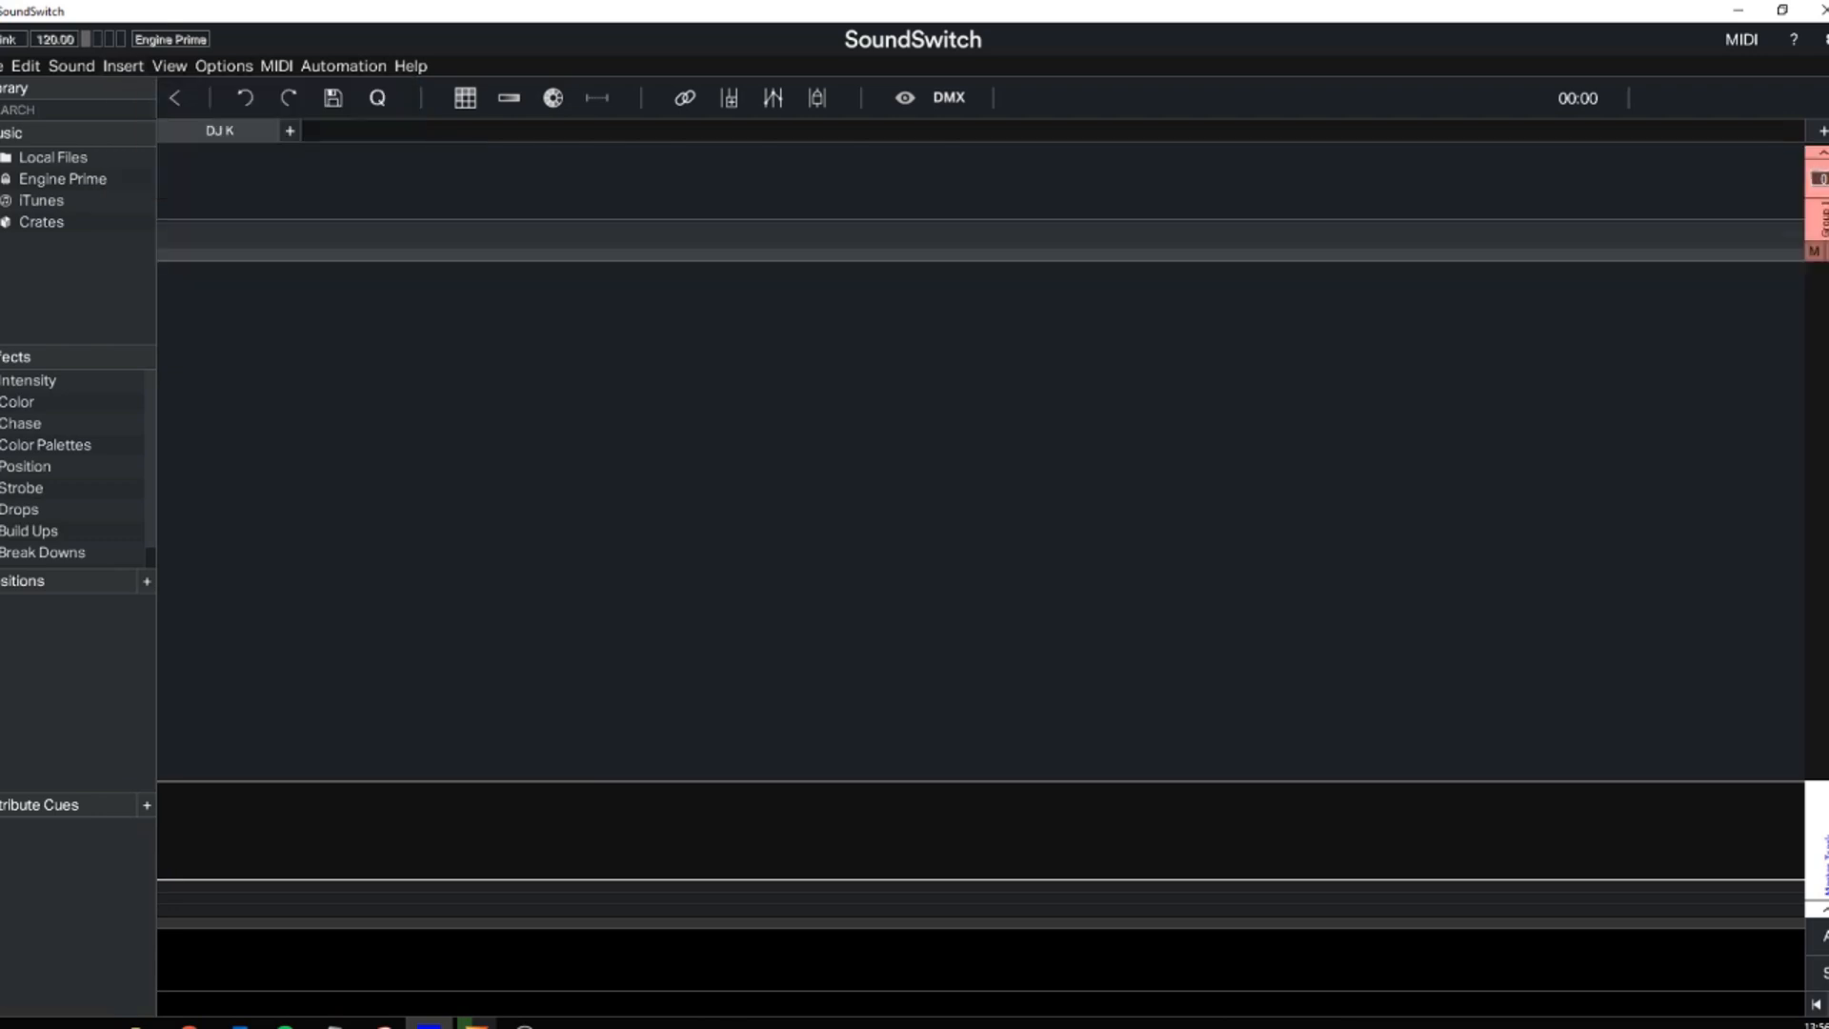
pyautogui.click(912, 444)
pyautogui.click(911, 444)
pyautogui.click(911, 470)
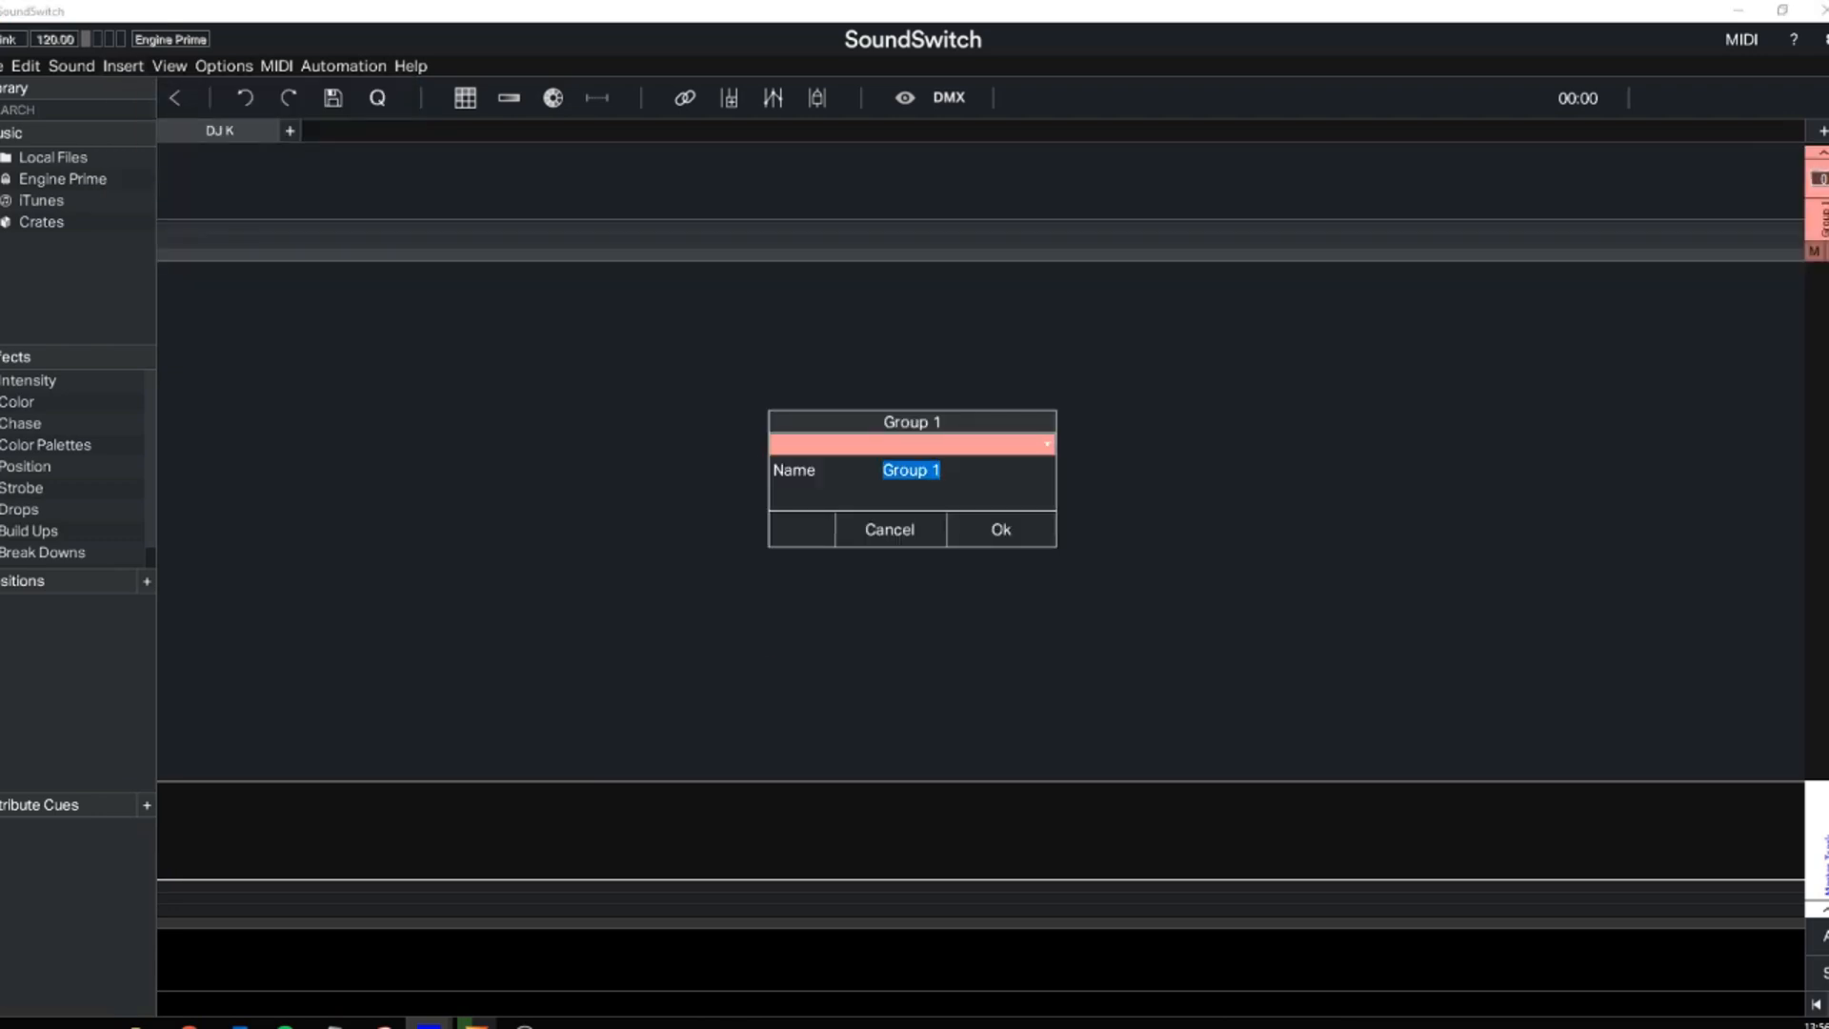
pyautogui.write('P')
pyautogui.press('BackSpace')
pyautogui.write('Pars')
pyautogui.press('Return')
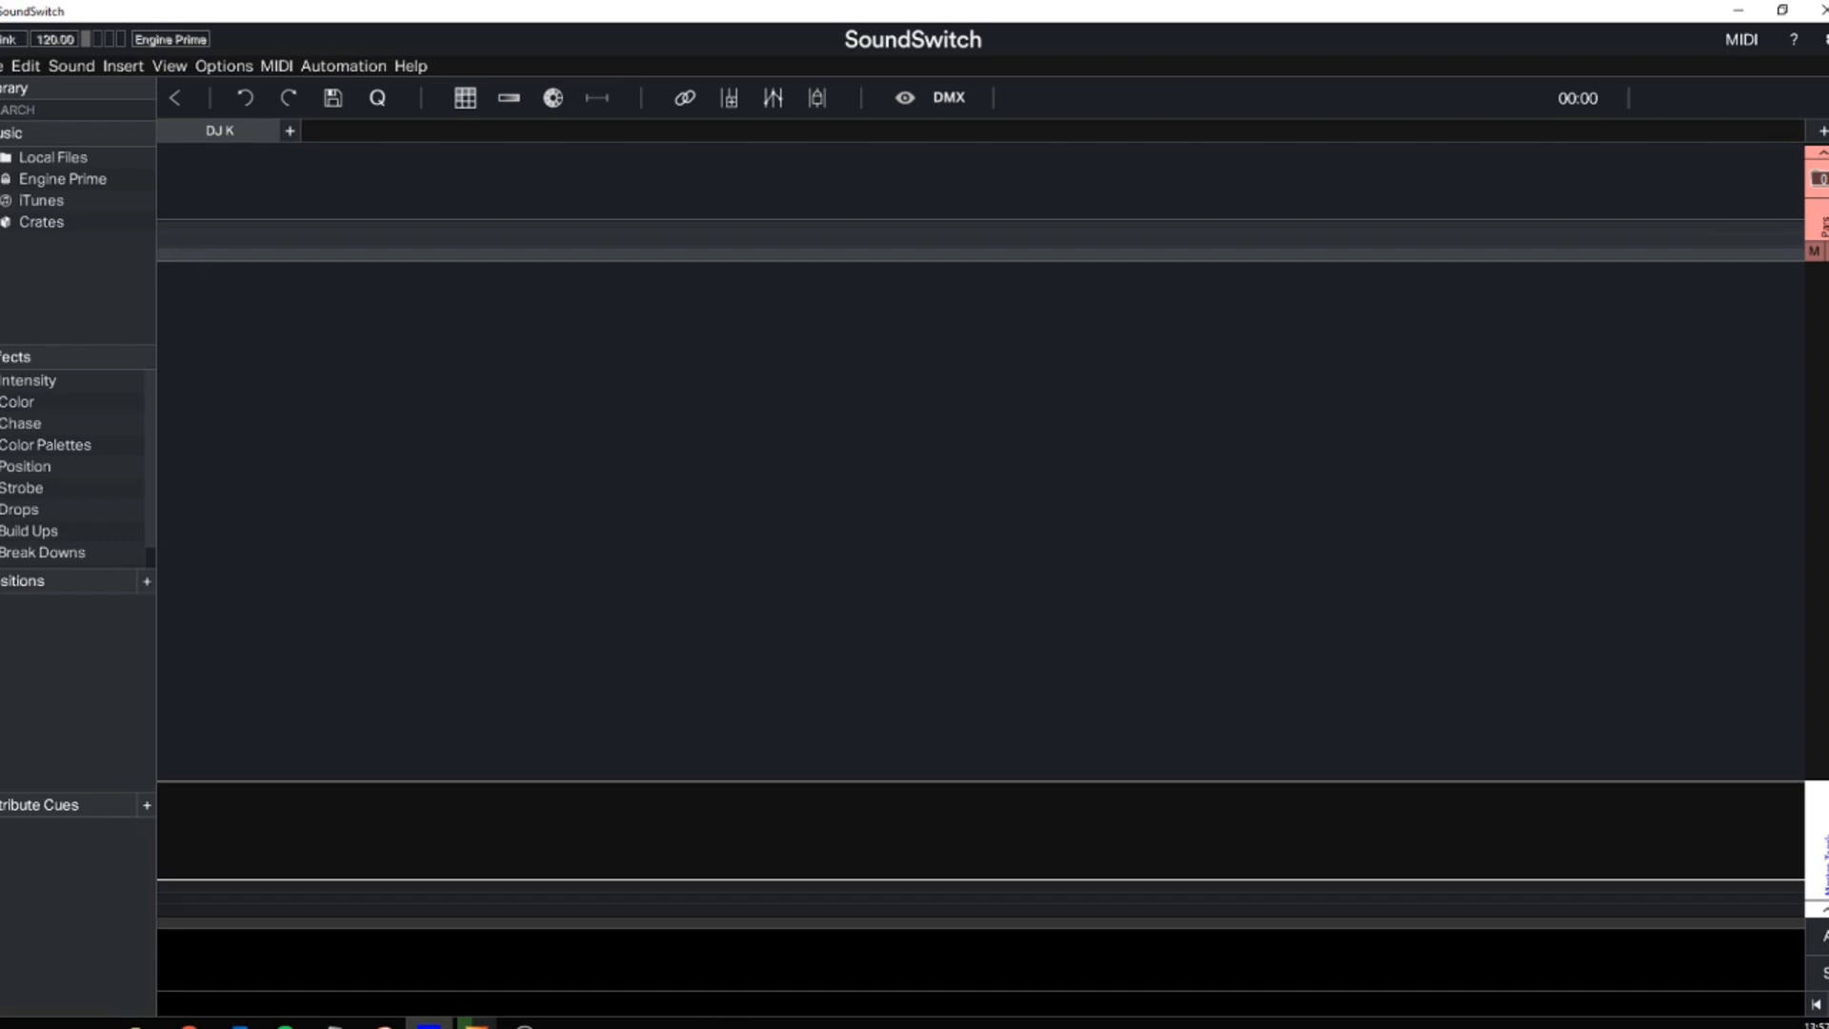
# - Find the manufacturer LEDJ in the fixture library and select the Slimline 7Q5 RGBW (LEDJ59A) (Mode 4) fixture
pyautogui.click(1822, 132)
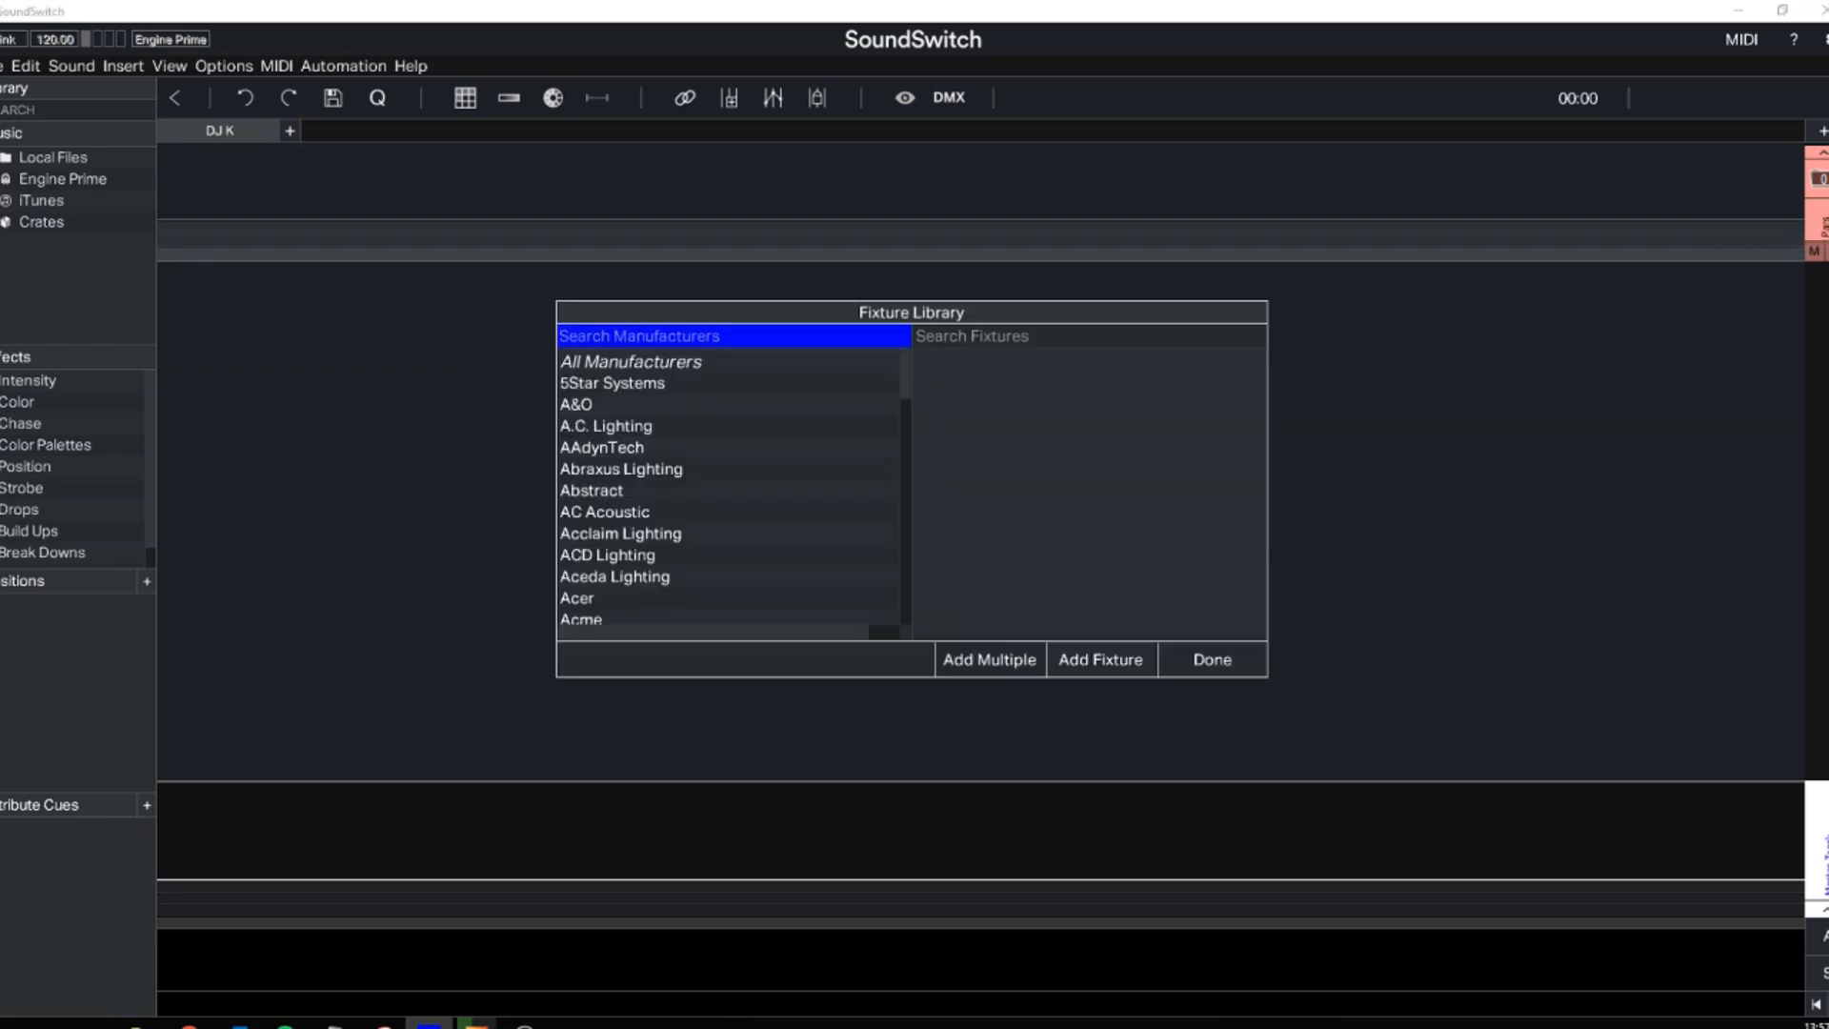
pyautogui.write('ledj')
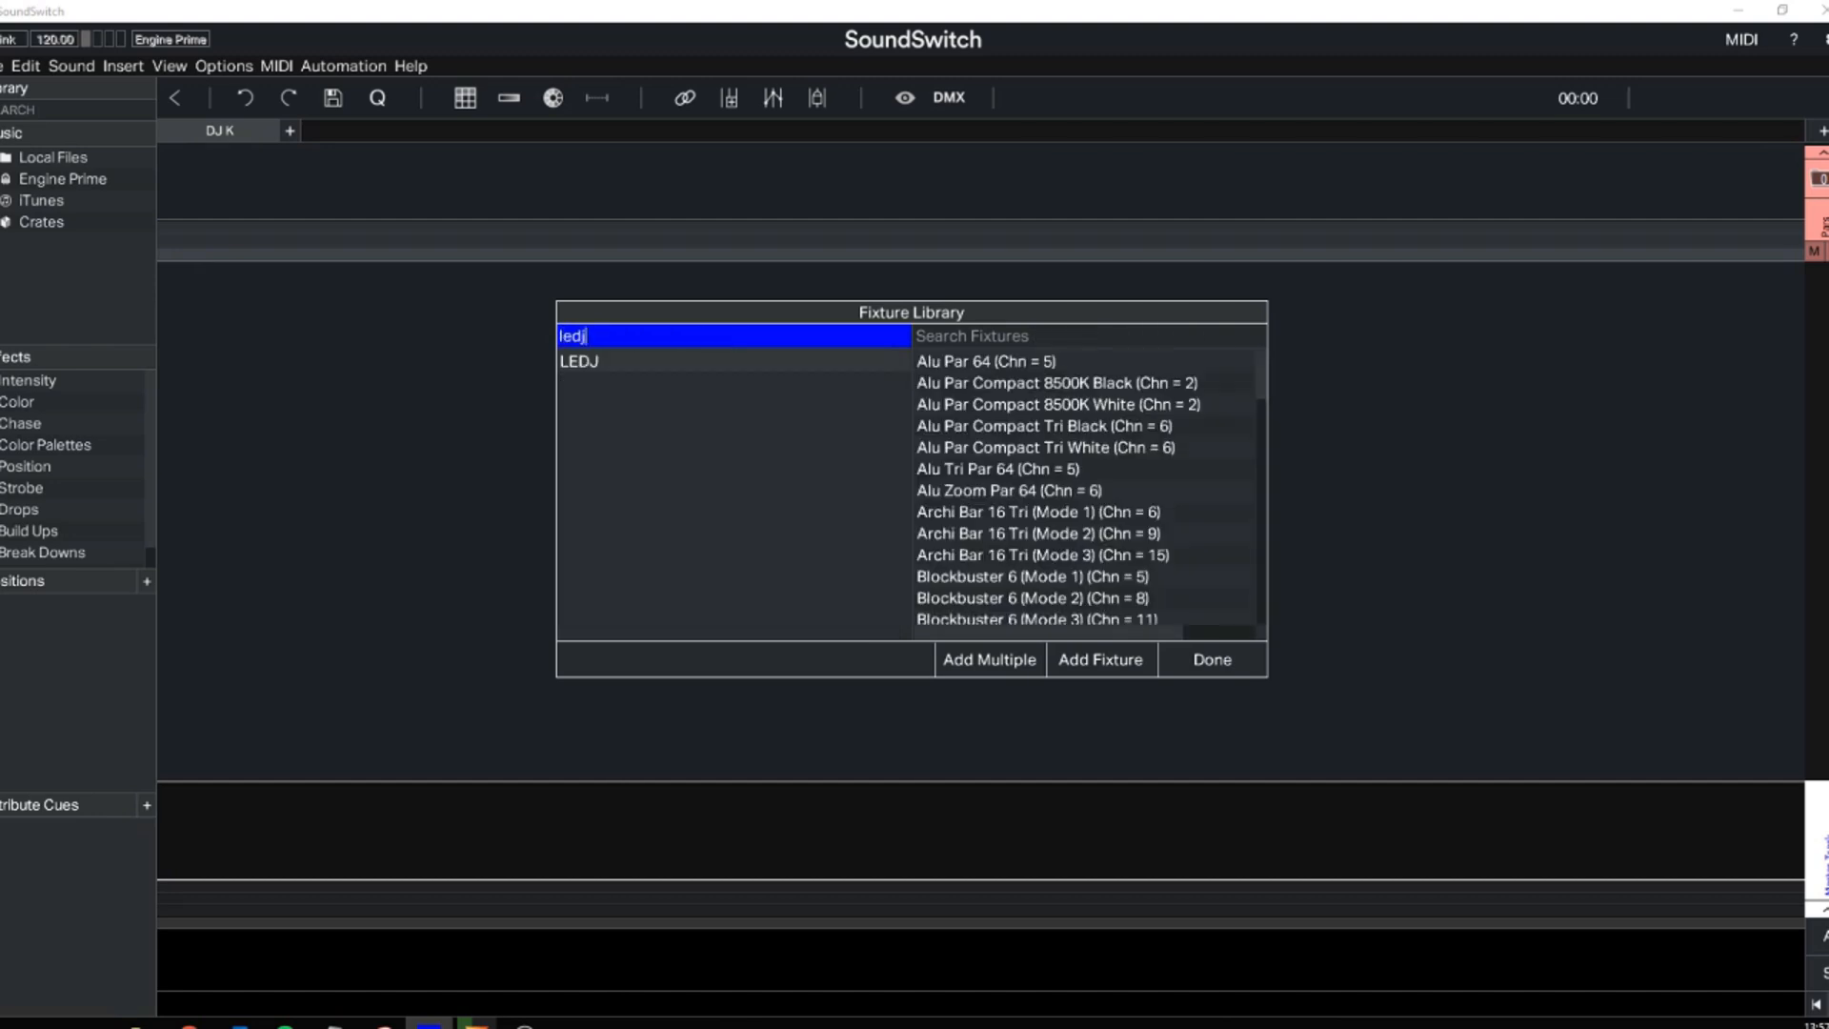
pyautogui.press('Tab')
pyautogui.scroll(-20, 1086, 490)
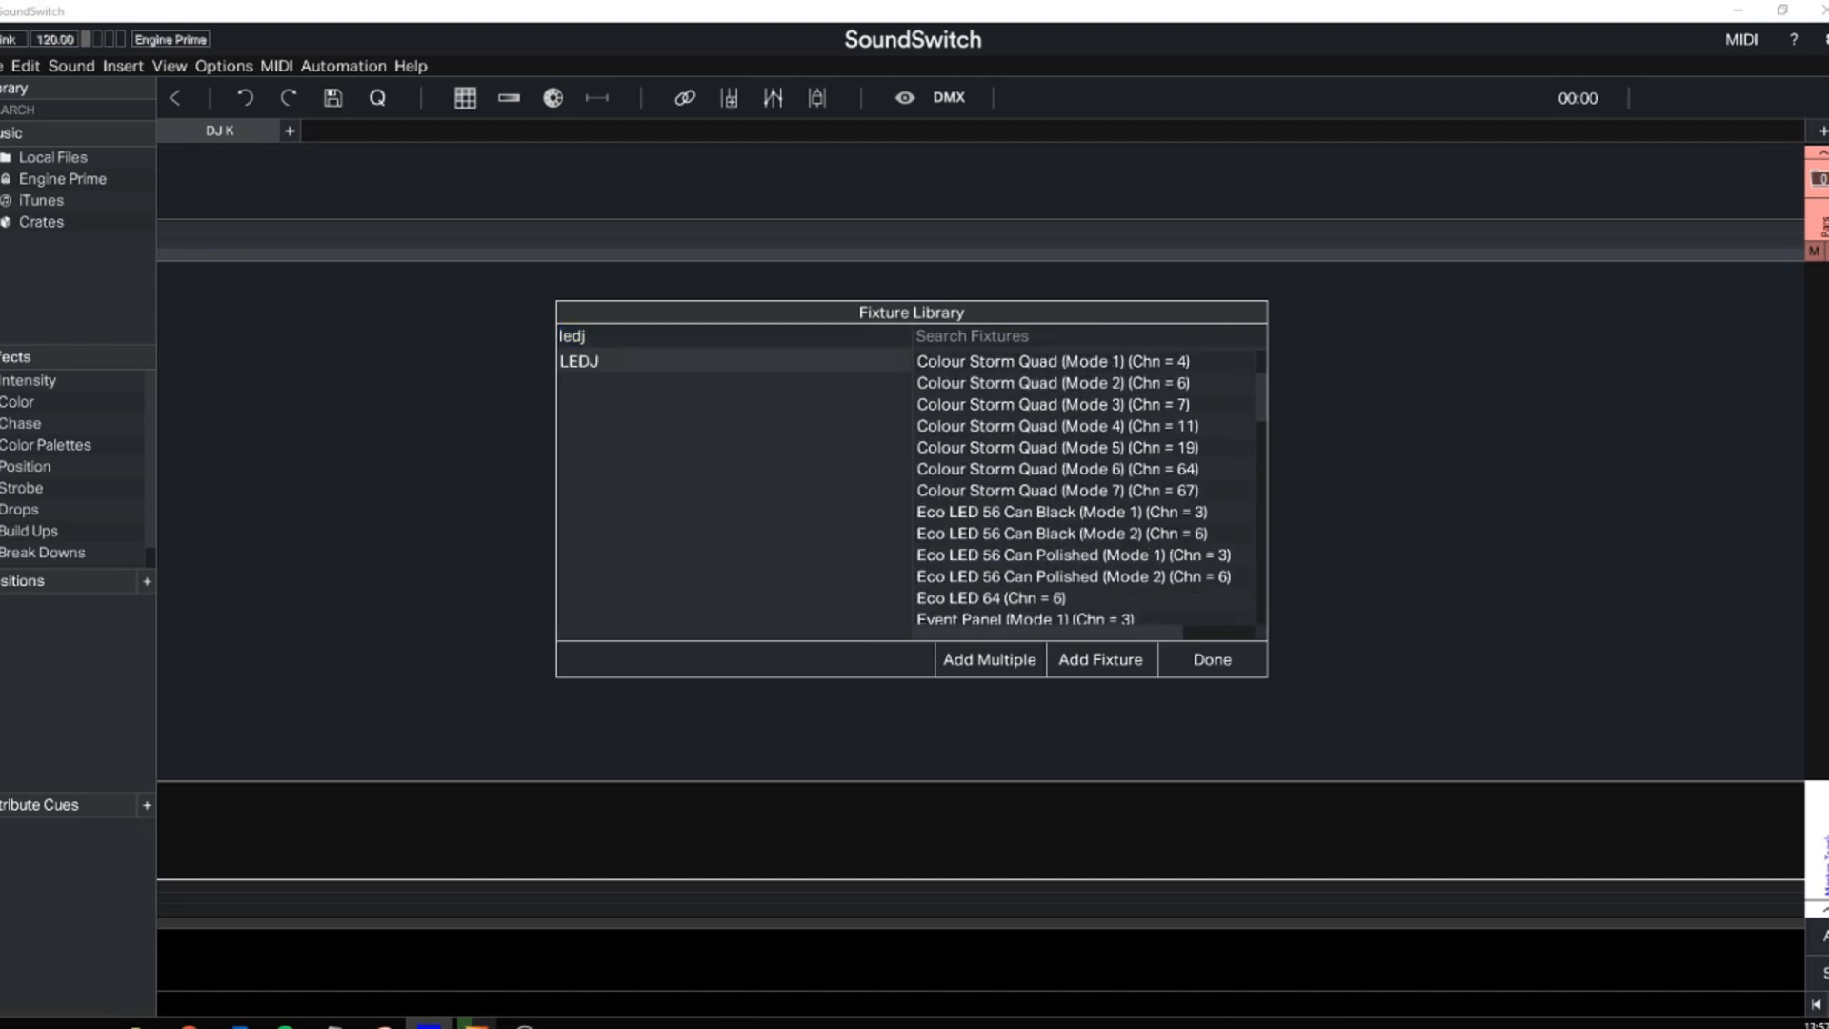
pyautogui.scroll(-12, 1086, 490)
pyautogui.scroll(5, 1086, 491)
pyautogui.scroll(-4, 1086, 490)
pyautogui.scroll(-8, 1086, 491)
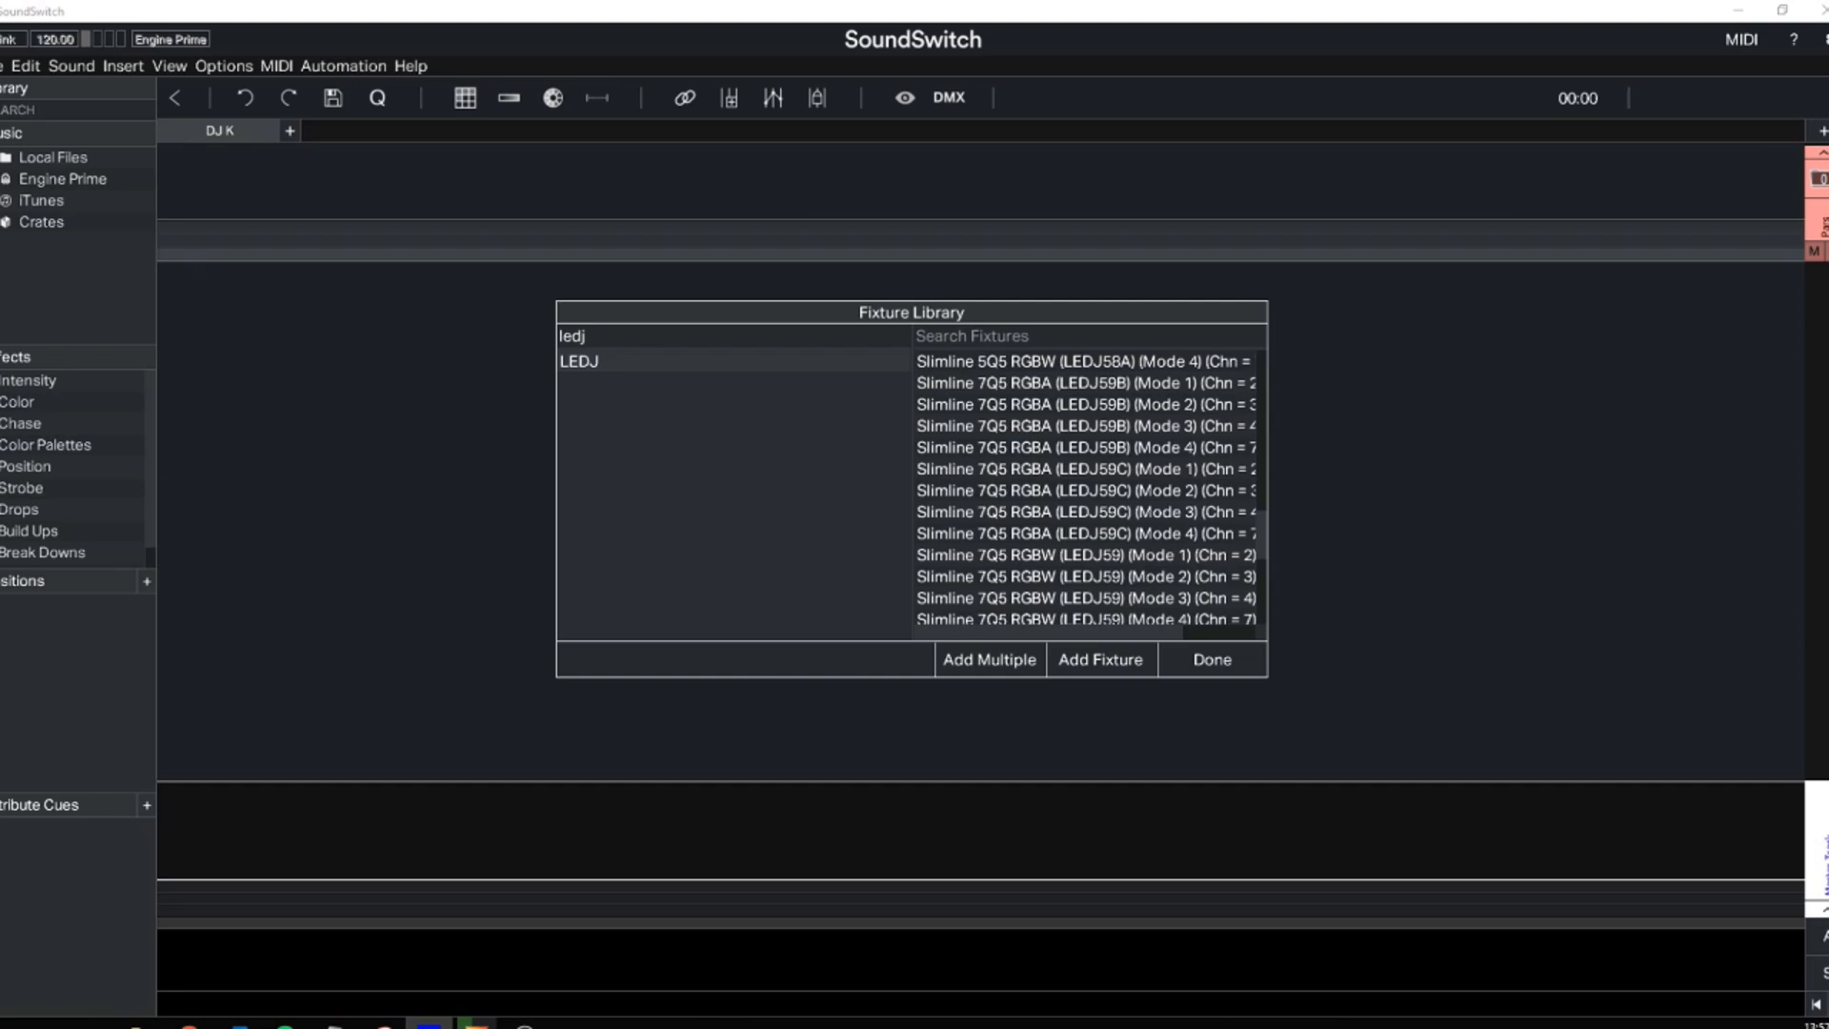
pyautogui.scroll(-3, 1085, 490)
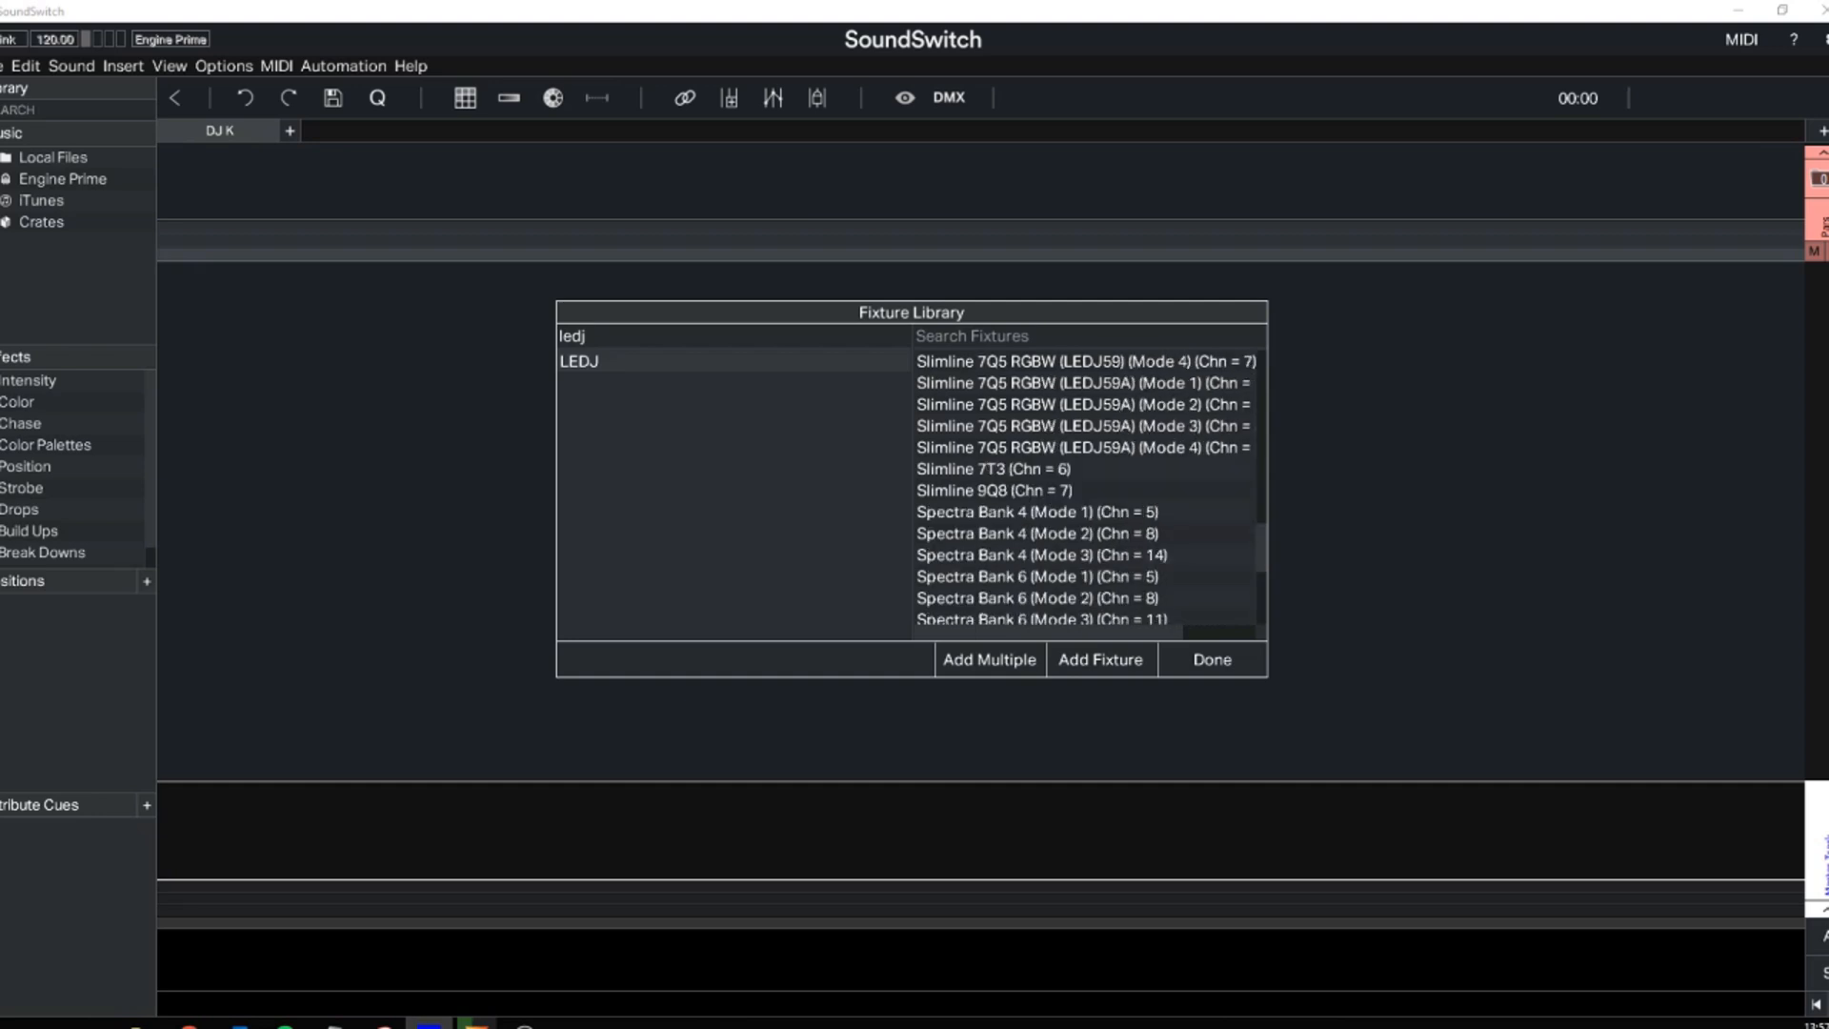
pyautogui.click(1084, 512)
pyautogui.scroll(1, 1084, 511)
pyautogui.moveTo(1084, 632)
pyautogui.mouseDown()
pyautogui.moveTo(1156, 632)
pyautogui.moveTo(1084, 633)
pyautogui.mouseUp()
# - Add four of the selected Slimline fixtures in a new group, auto-addressed from DMX address 1
pyautogui.click(989, 659)
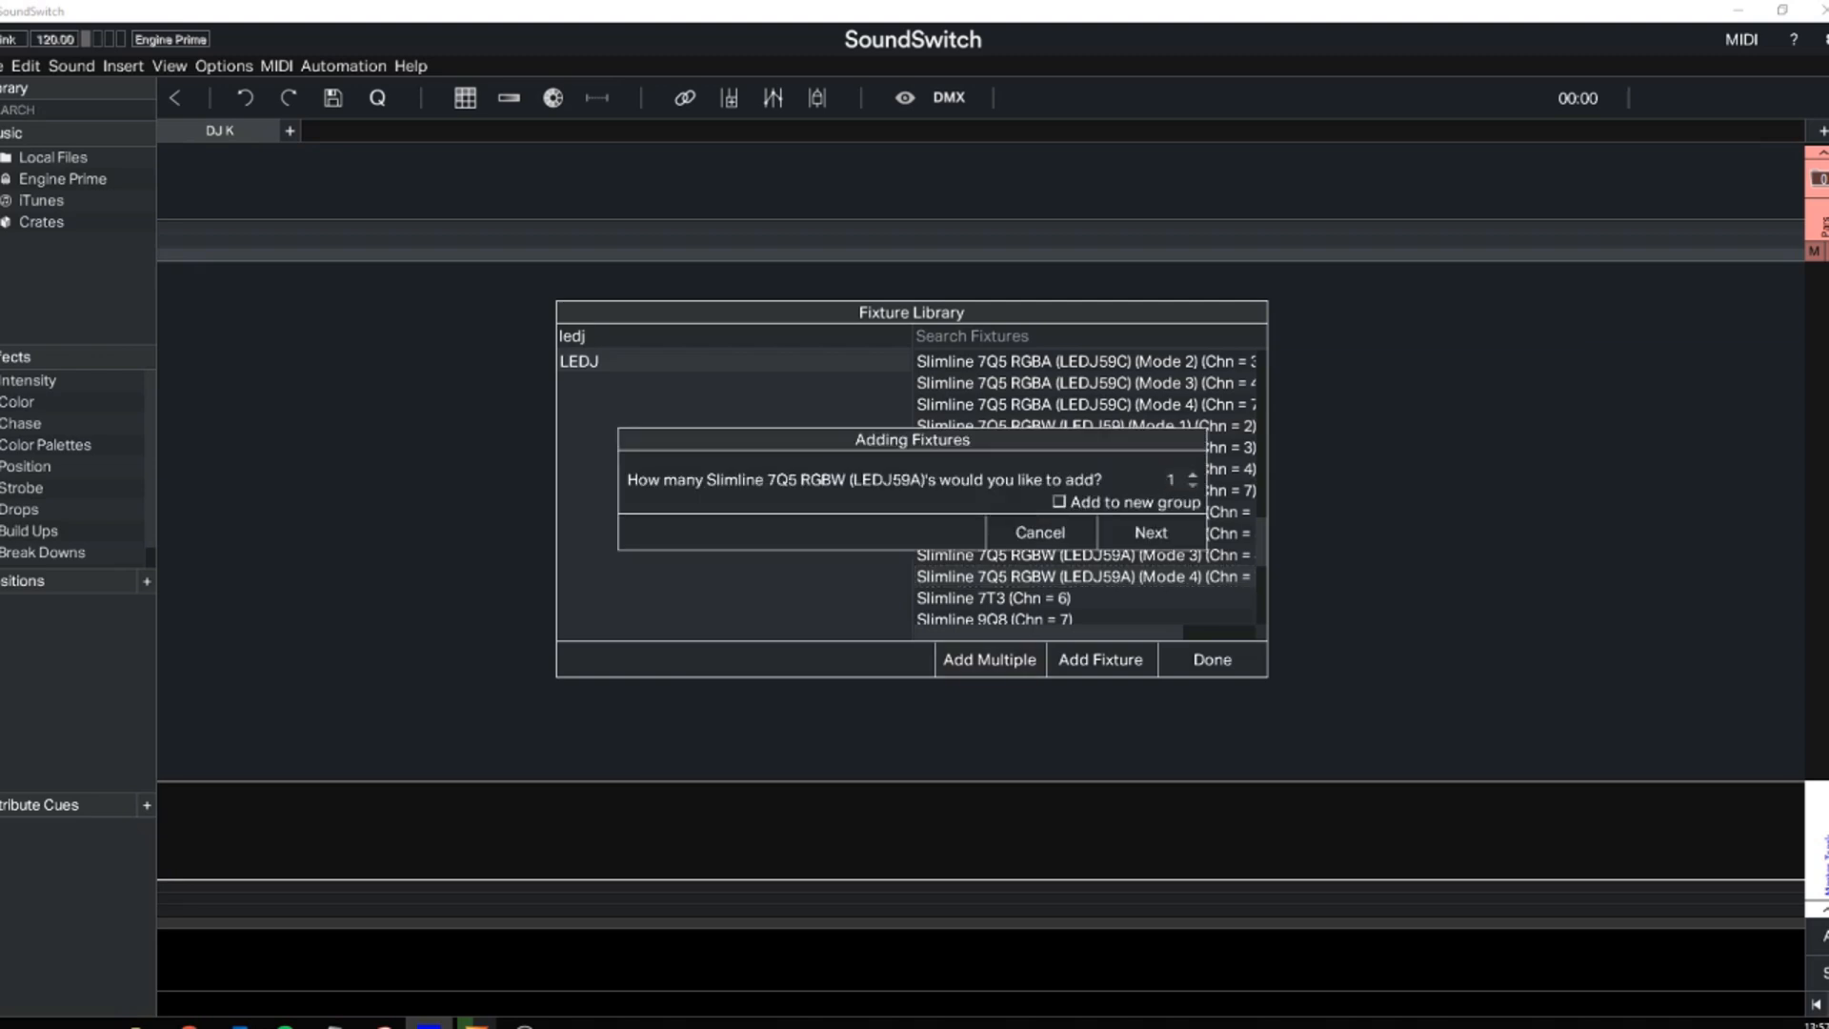
pyautogui.doubleClick(1168, 479)
pyautogui.write('4')
pyautogui.press('Return')
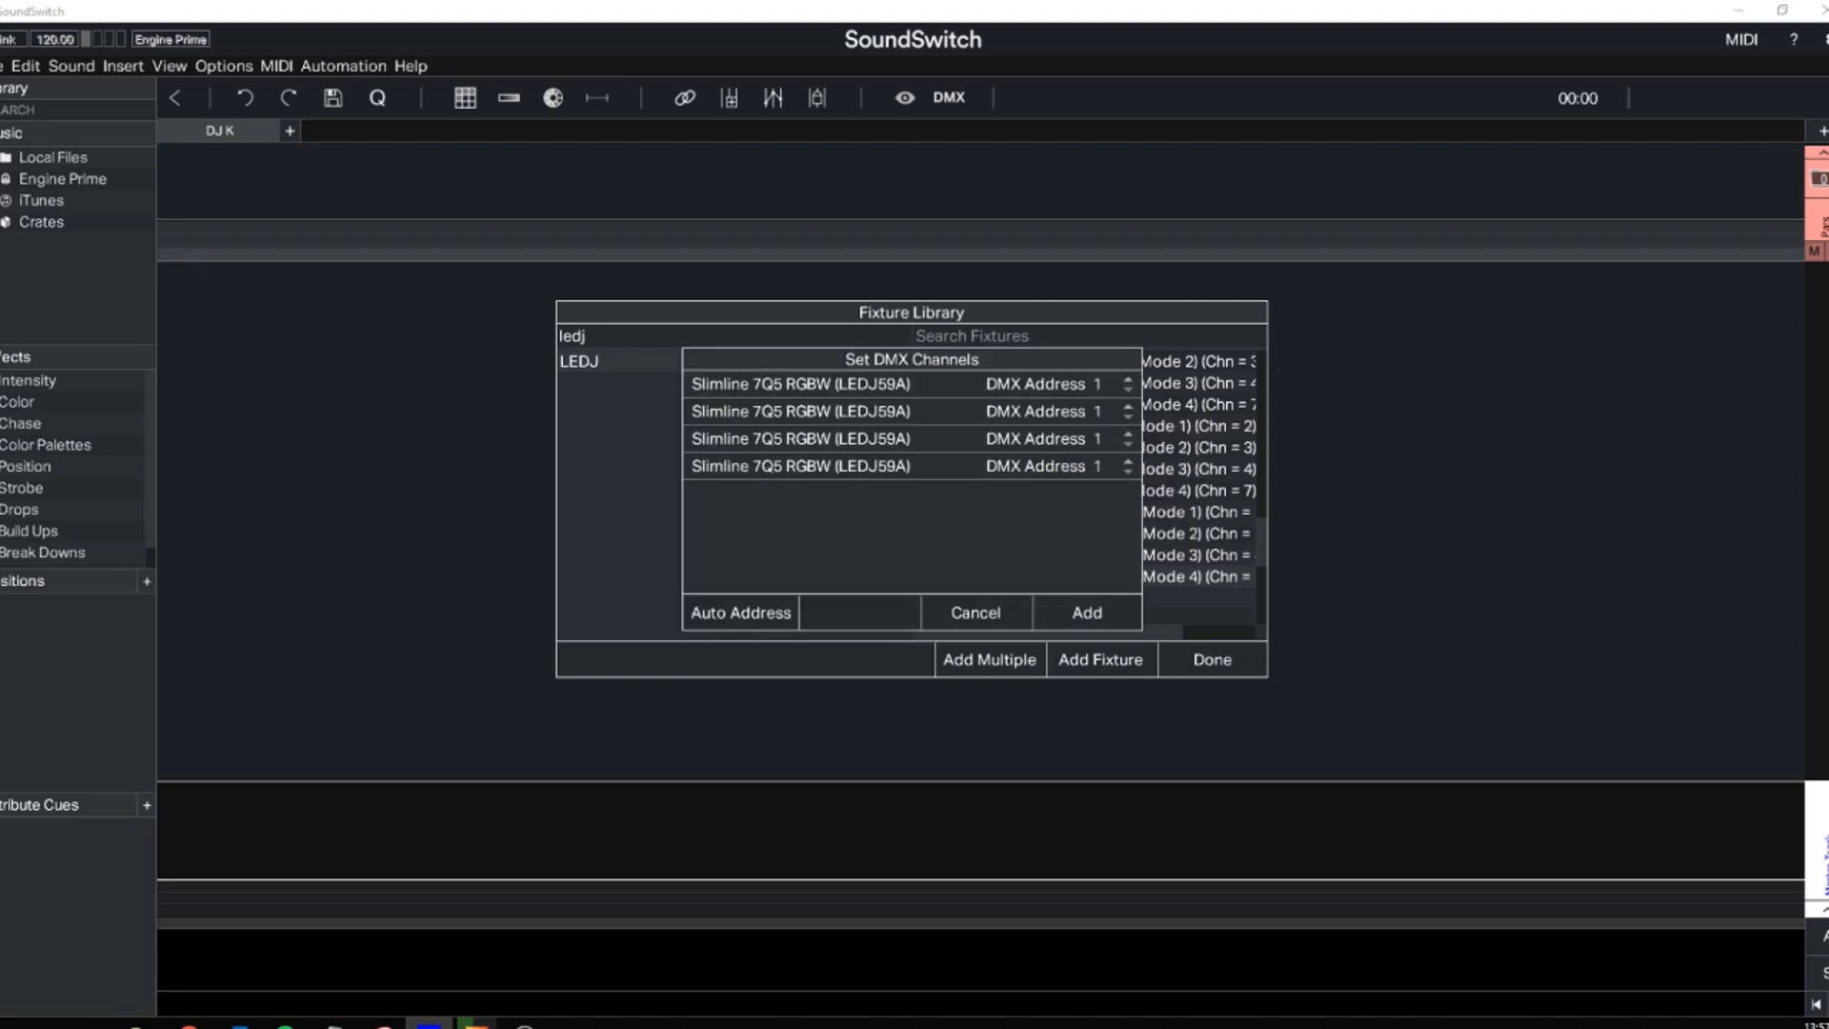
pyautogui.click(740, 612)
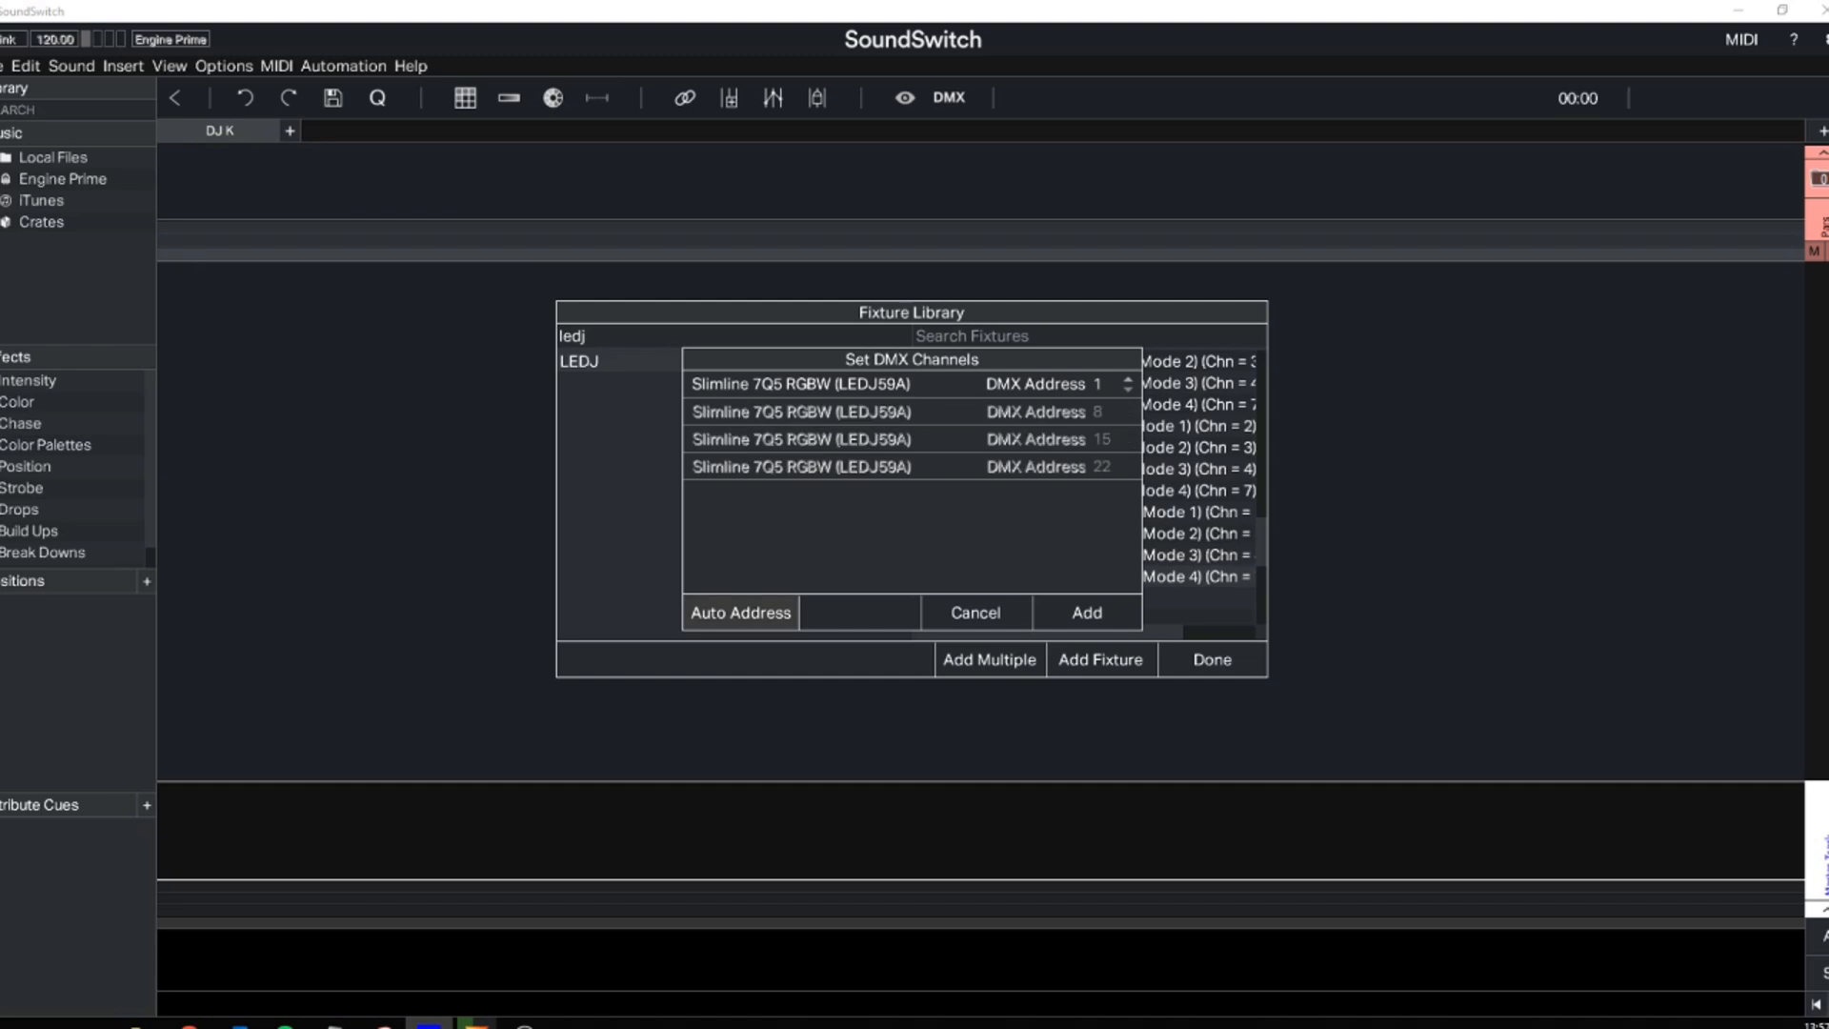
pyautogui.click(1087, 612)
pyautogui.click(1212, 659)
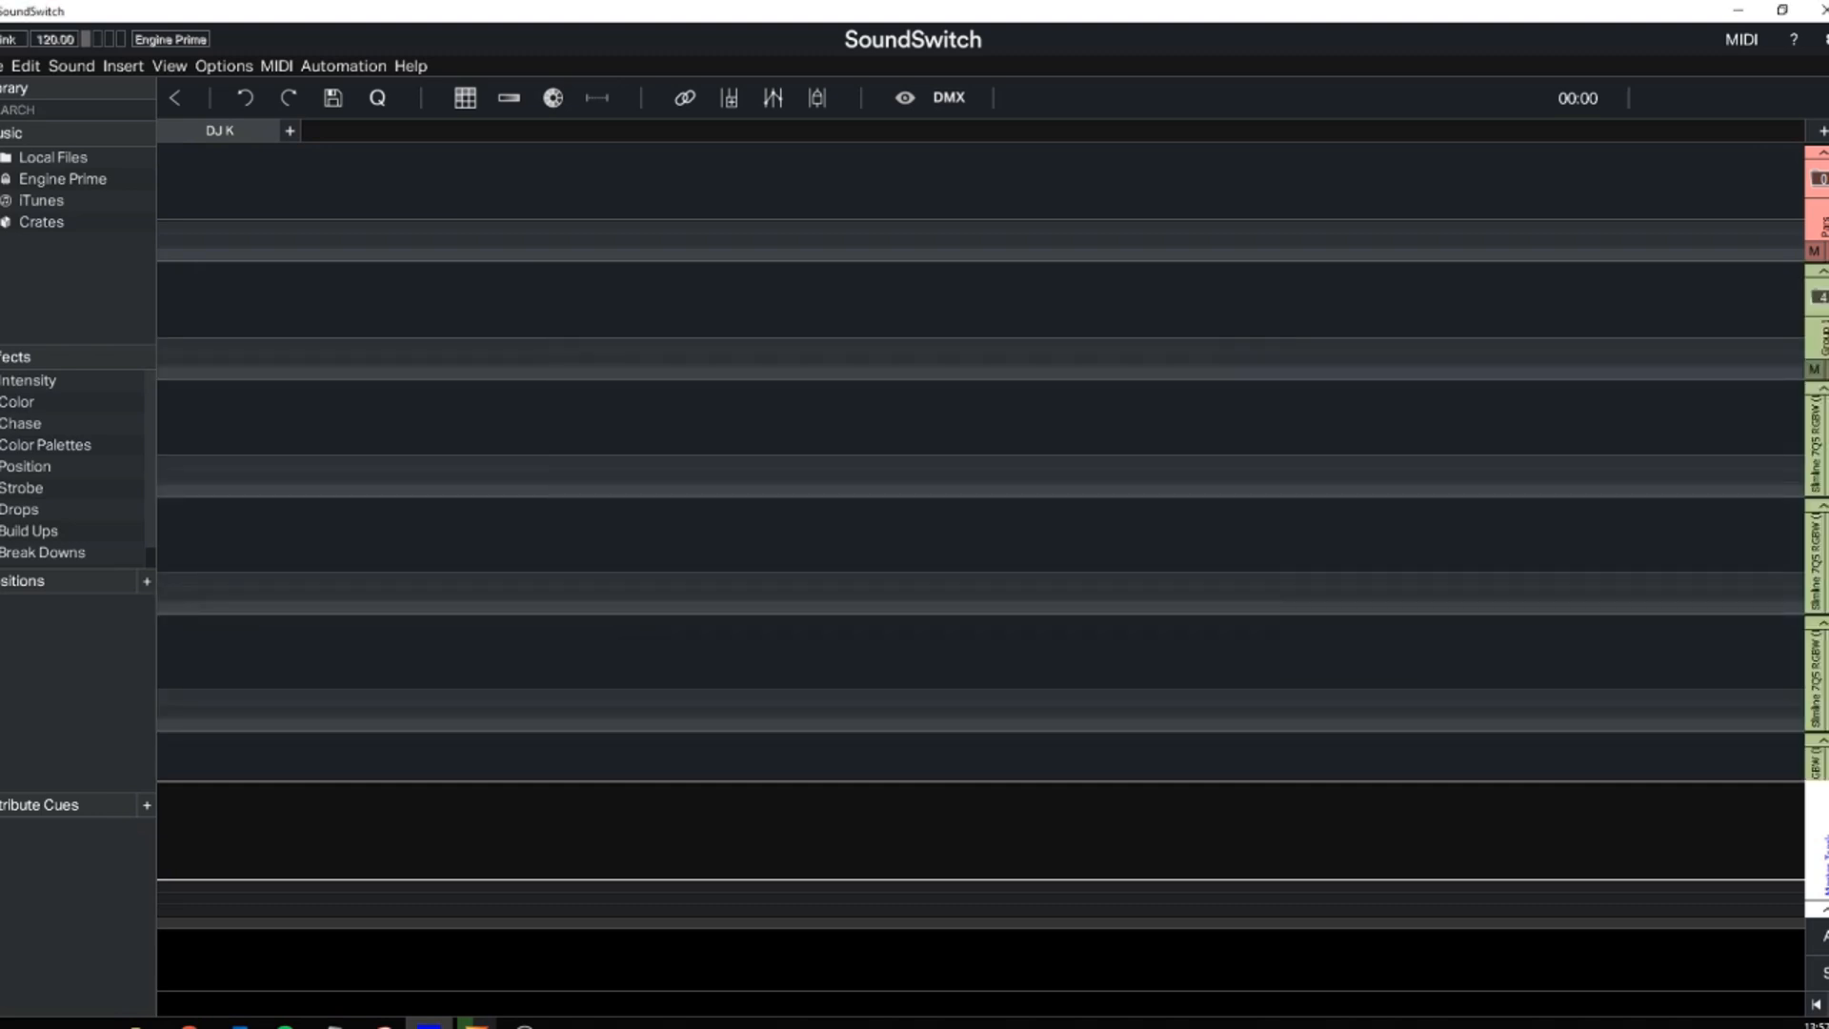
# - Delete the empty Pars group above the Slimline fixtures
pyautogui.rightClick(1817, 191)
pyautogui.click(1762, 205)
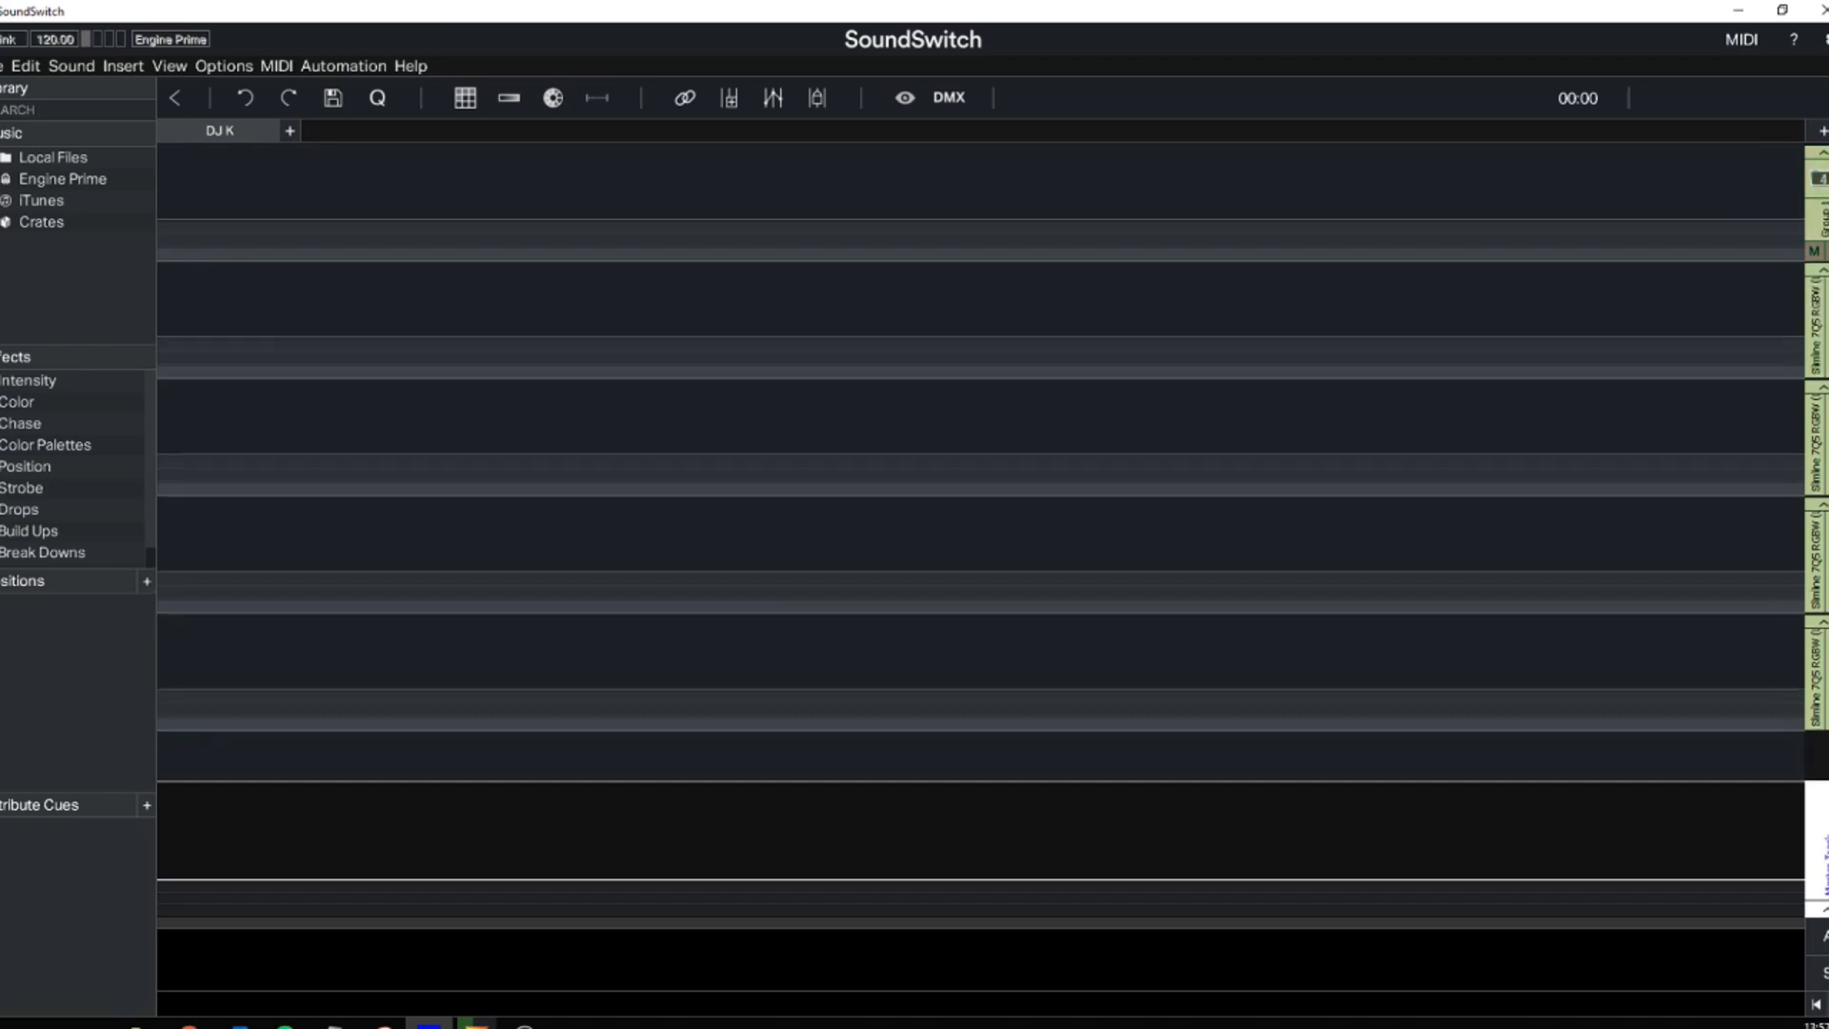
# - Rename the Slimline fixtures' group as "Pars" and collapse it
pyautogui.doubleClick(1821, 219)
pyautogui.tripleClick(936, 471)
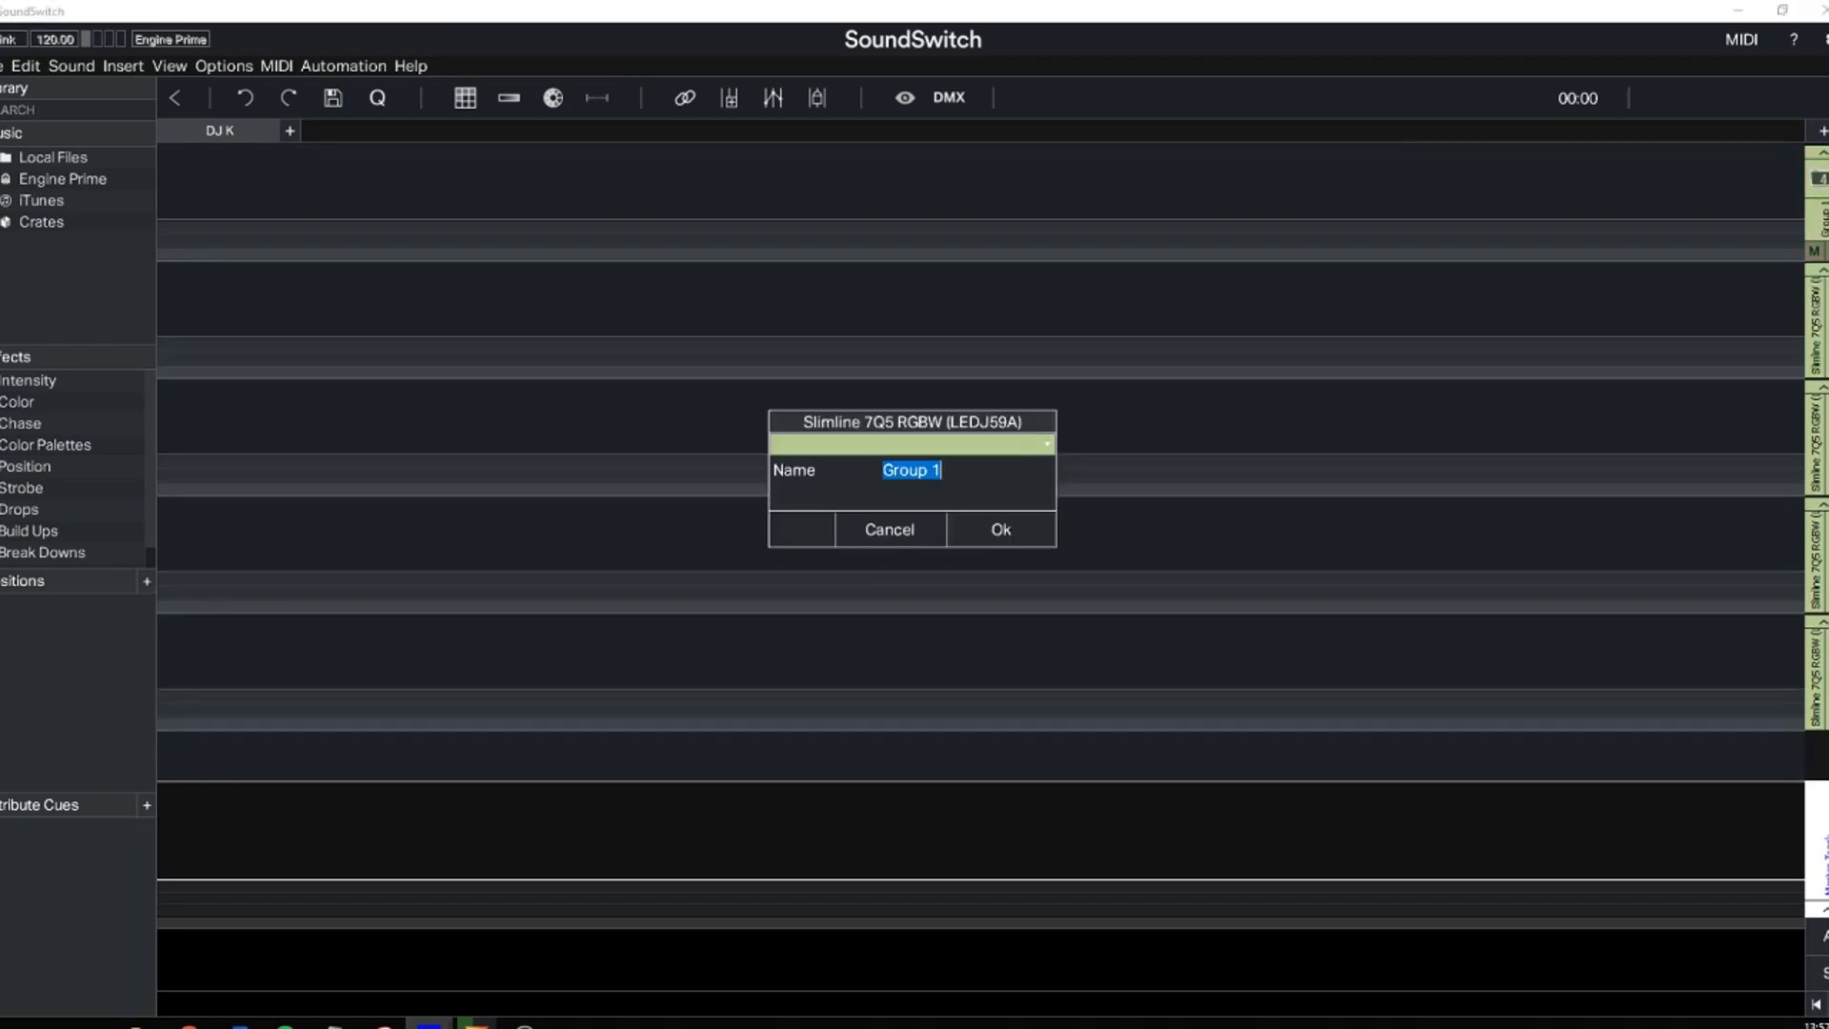
pyautogui.write('Pars')
pyautogui.press('Return')
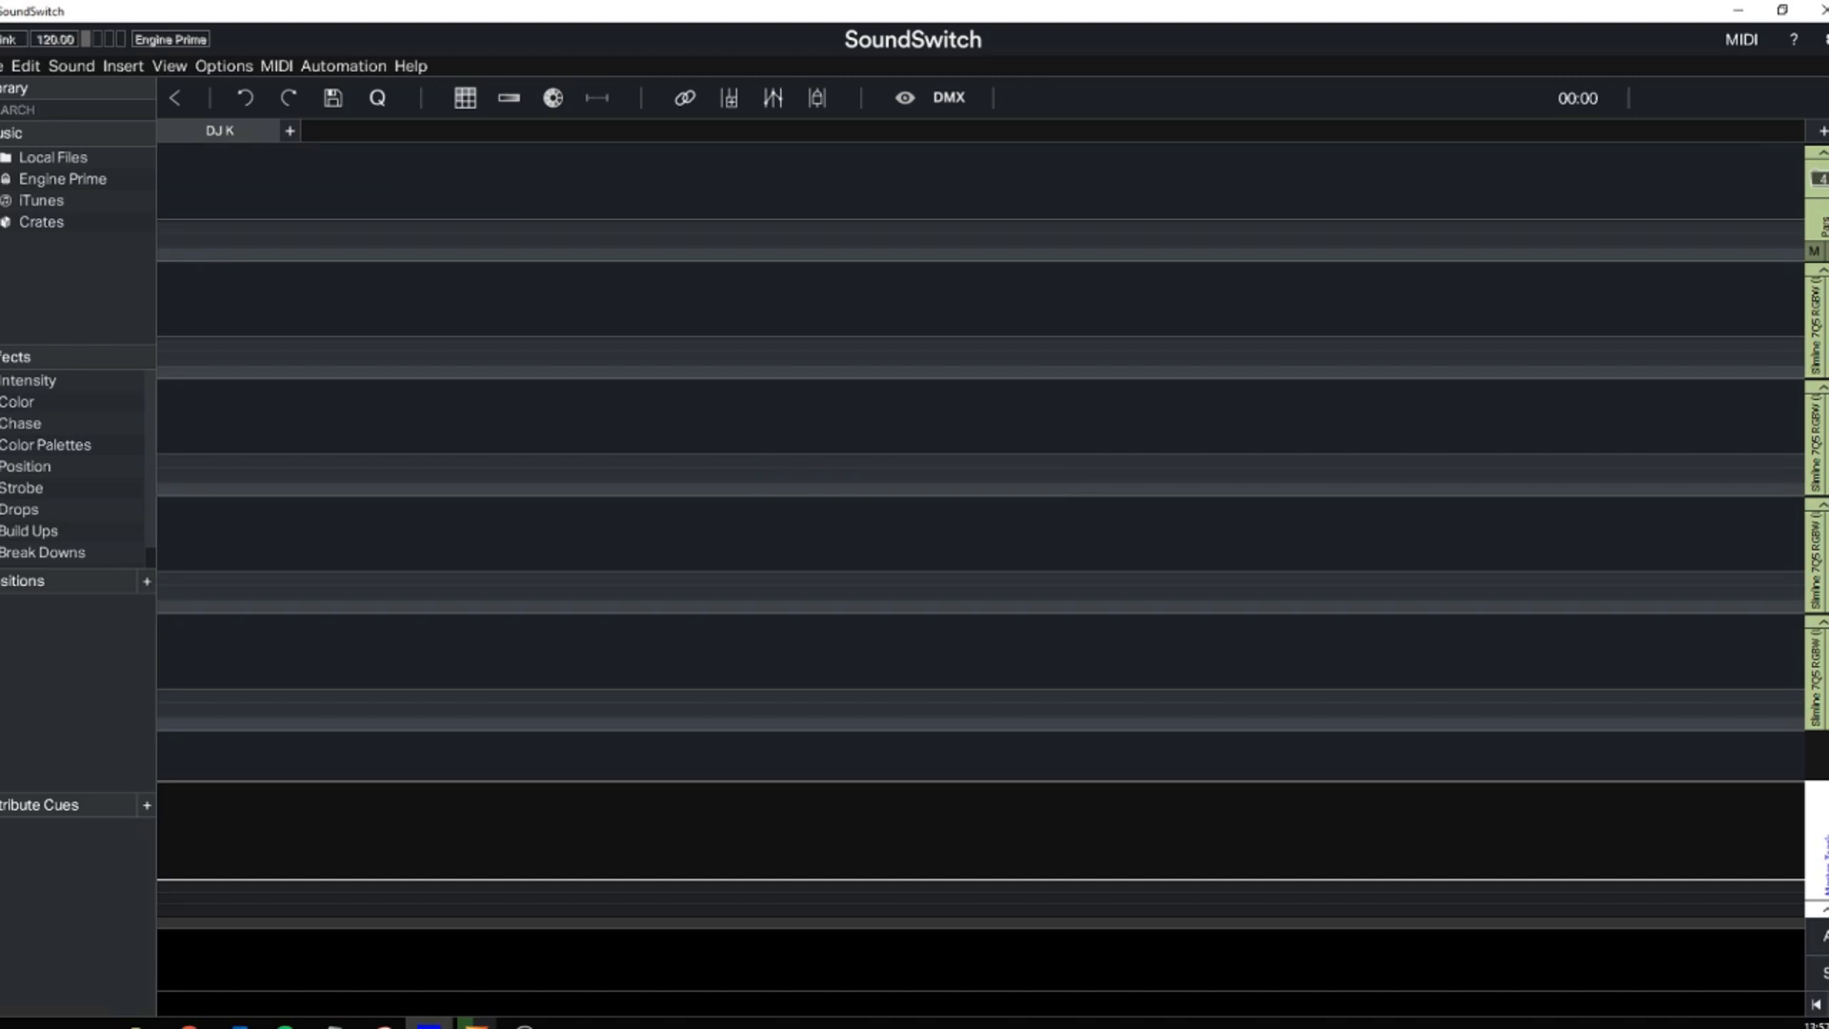
pyautogui.click(1820, 178)
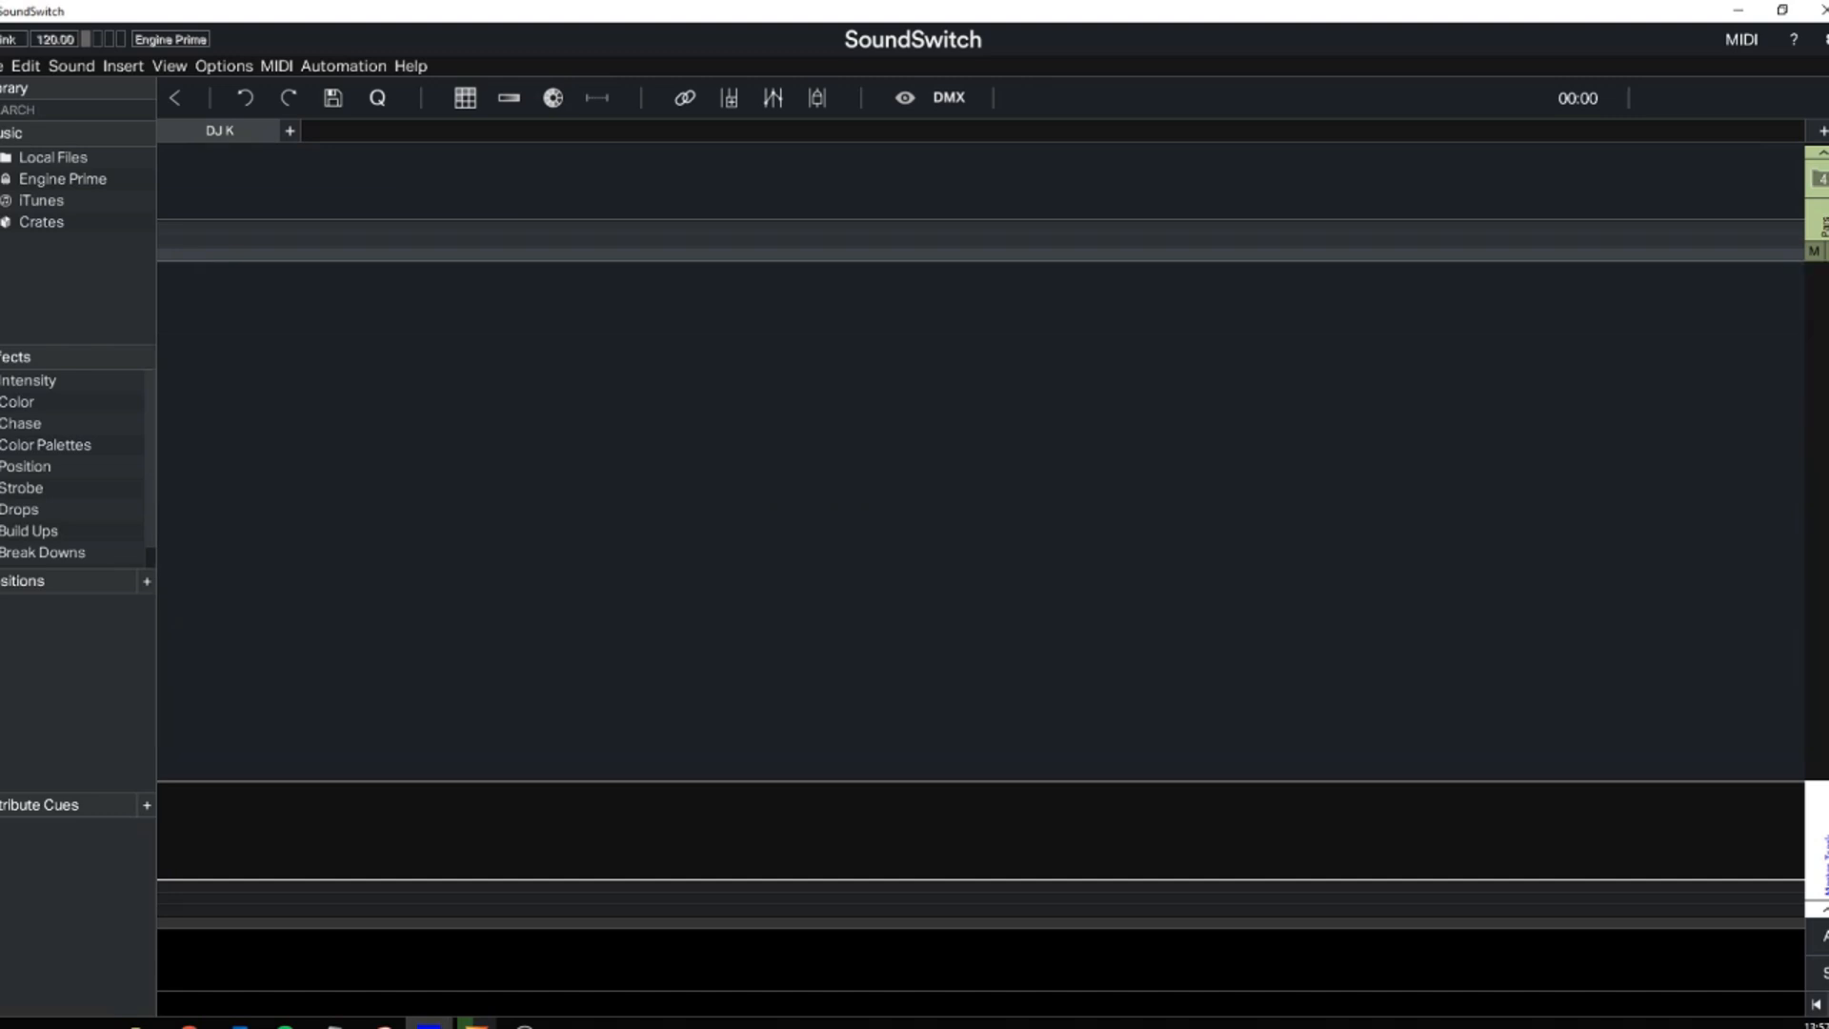
# - Search the fixture library for manufacturer "ch" and fixture "260", and select Chauvet's Intimidator Spot 260 (Mode 2) with 14 channels
pyautogui.click(1823, 131)
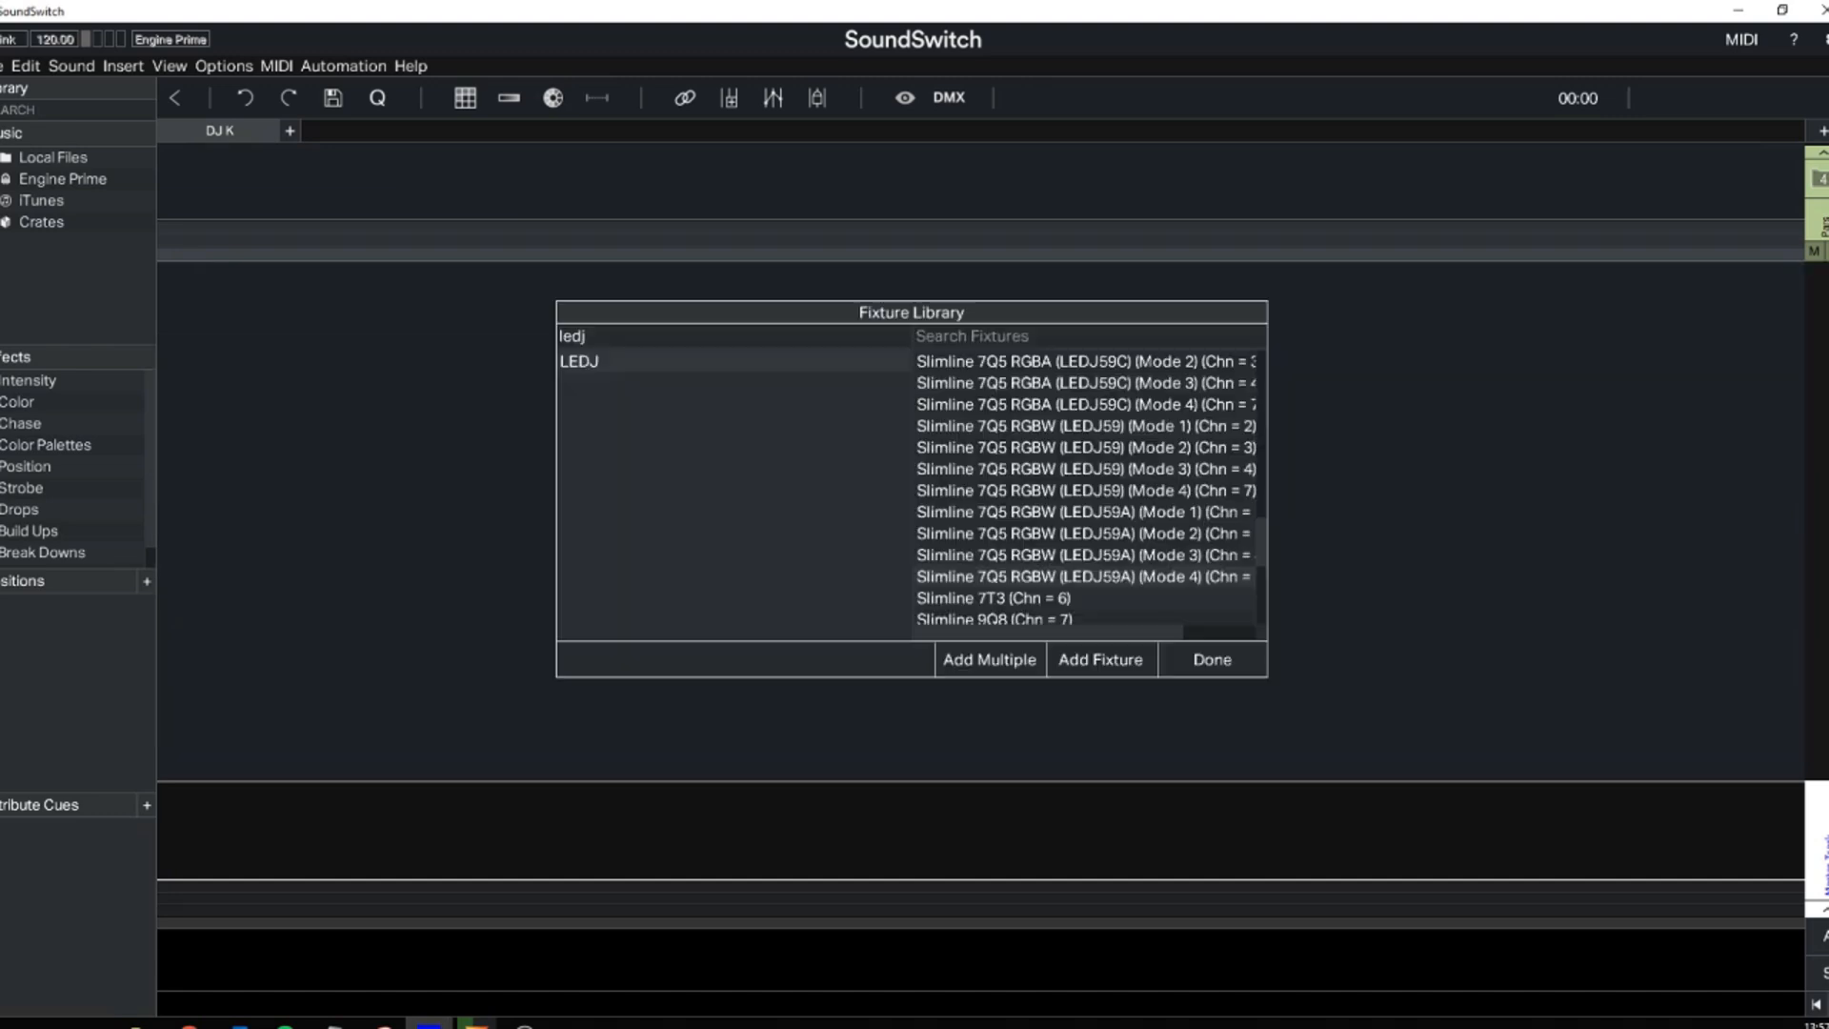
pyautogui.click(1086, 336)
pyautogui.click(667, 336)
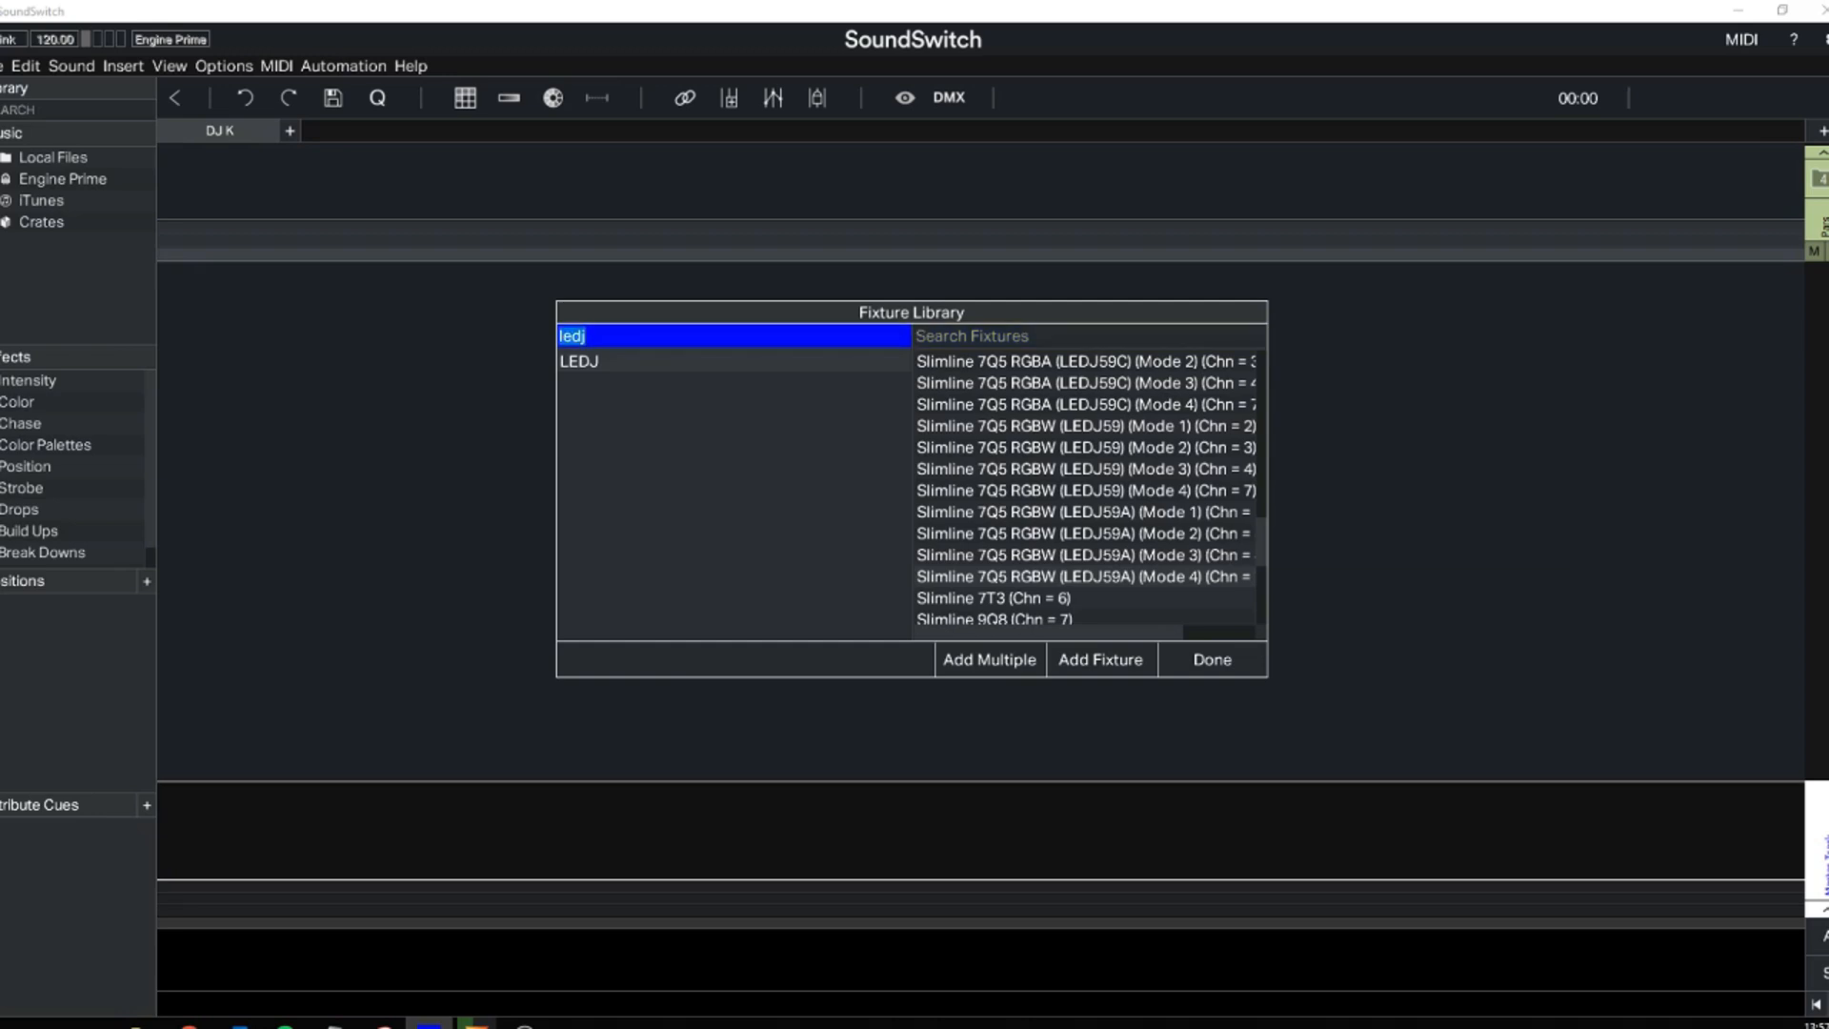
pyautogui.write('xh')
pyautogui.press('BackSpace')
pyautogui.press('BackSpace')
pyautogui.write('ch')
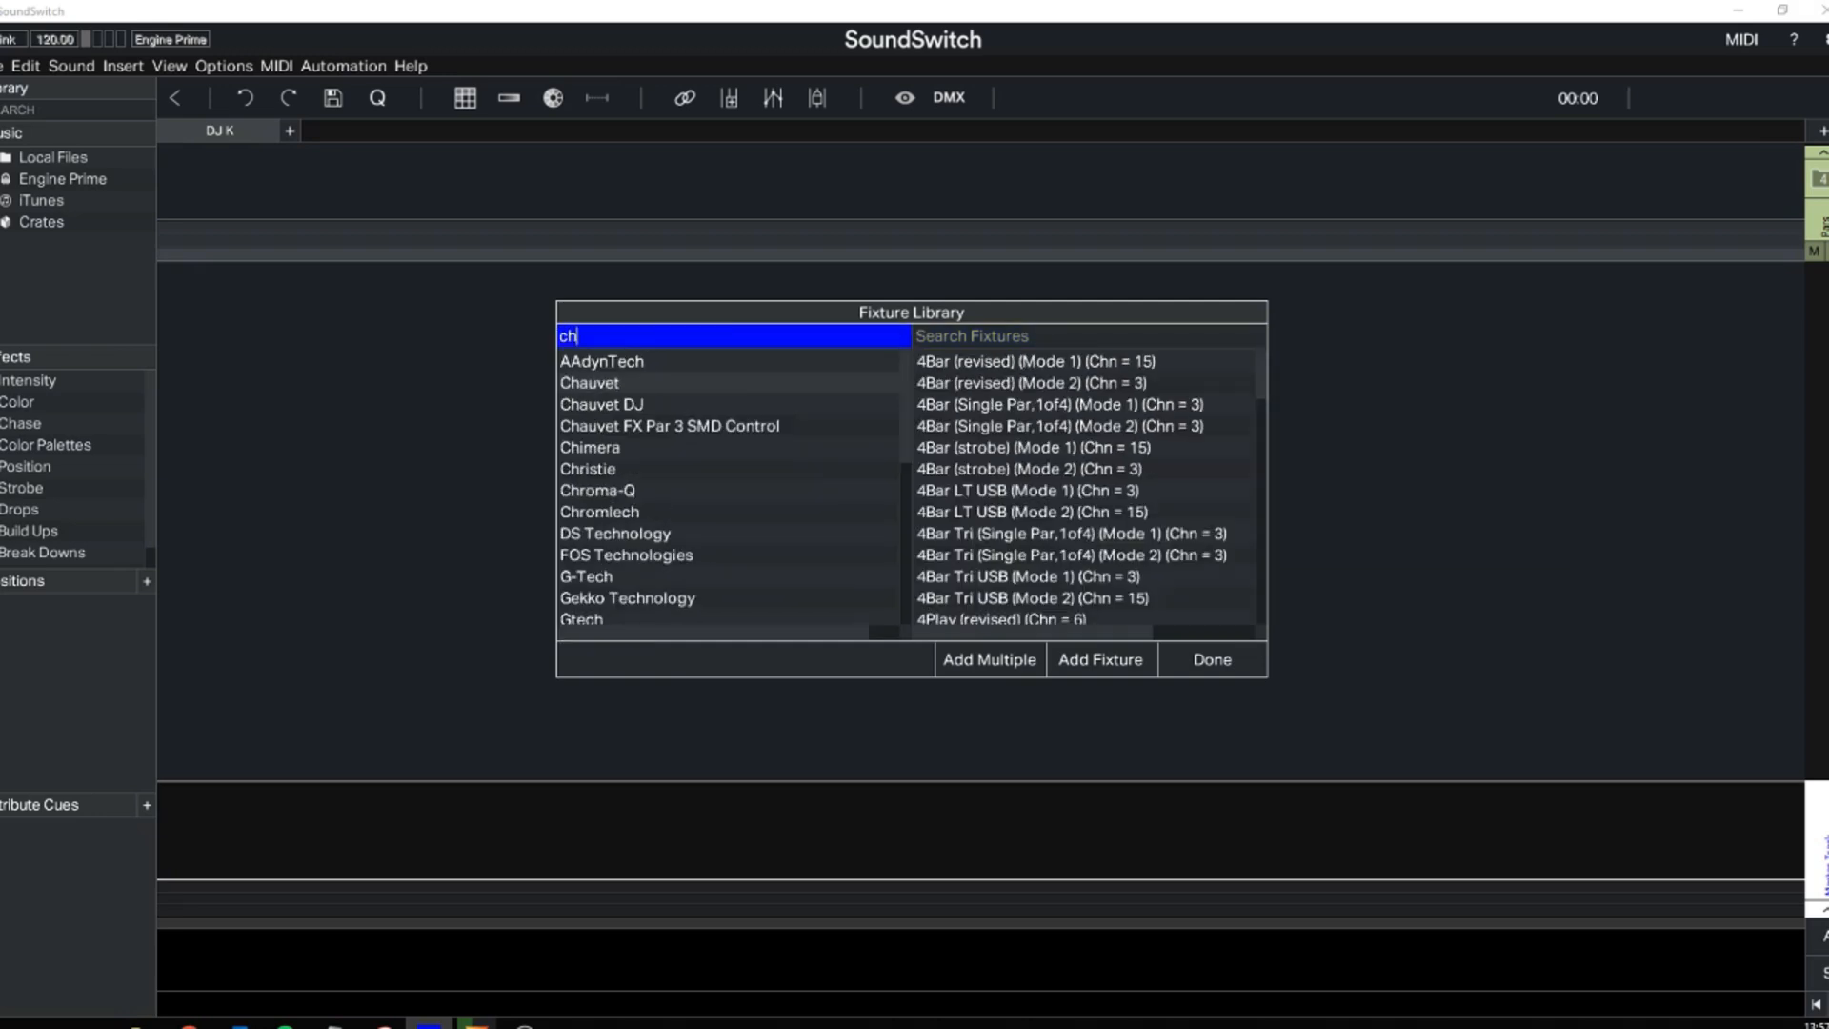
pyautogui.press('Tab')
pyautogui.write('260')
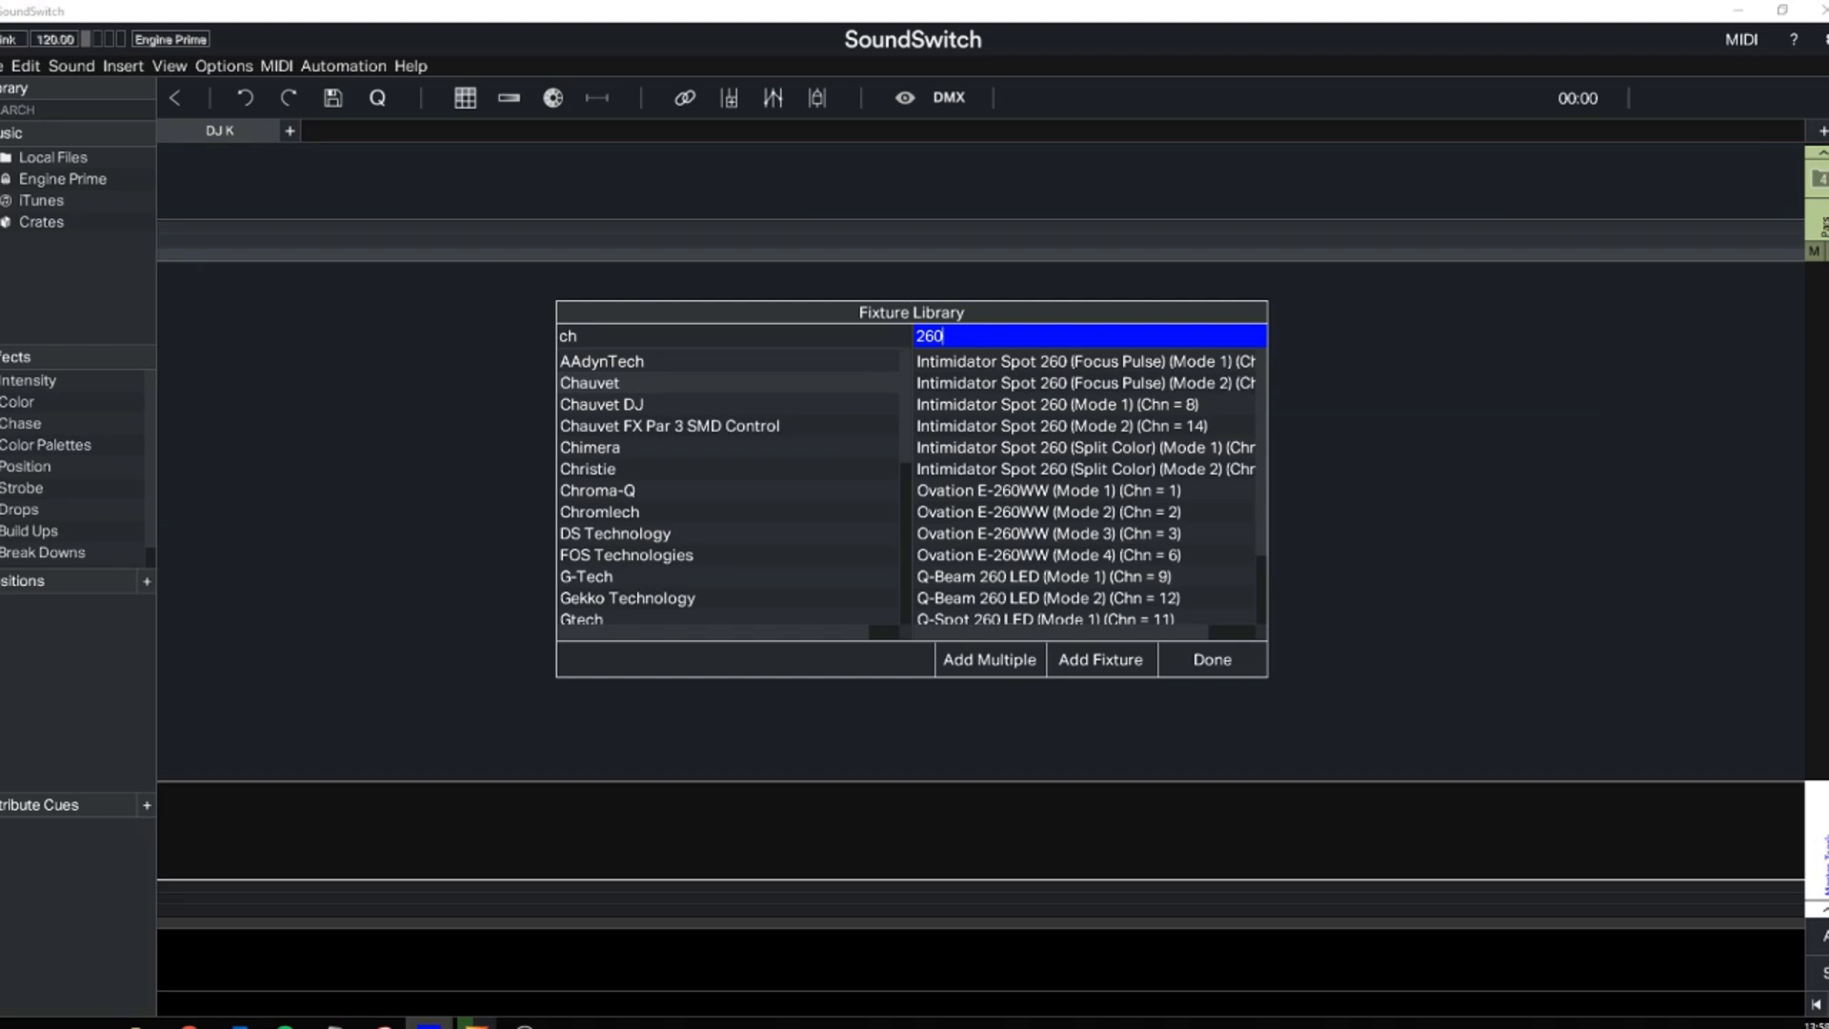
pyautogui.click(1061, 426)
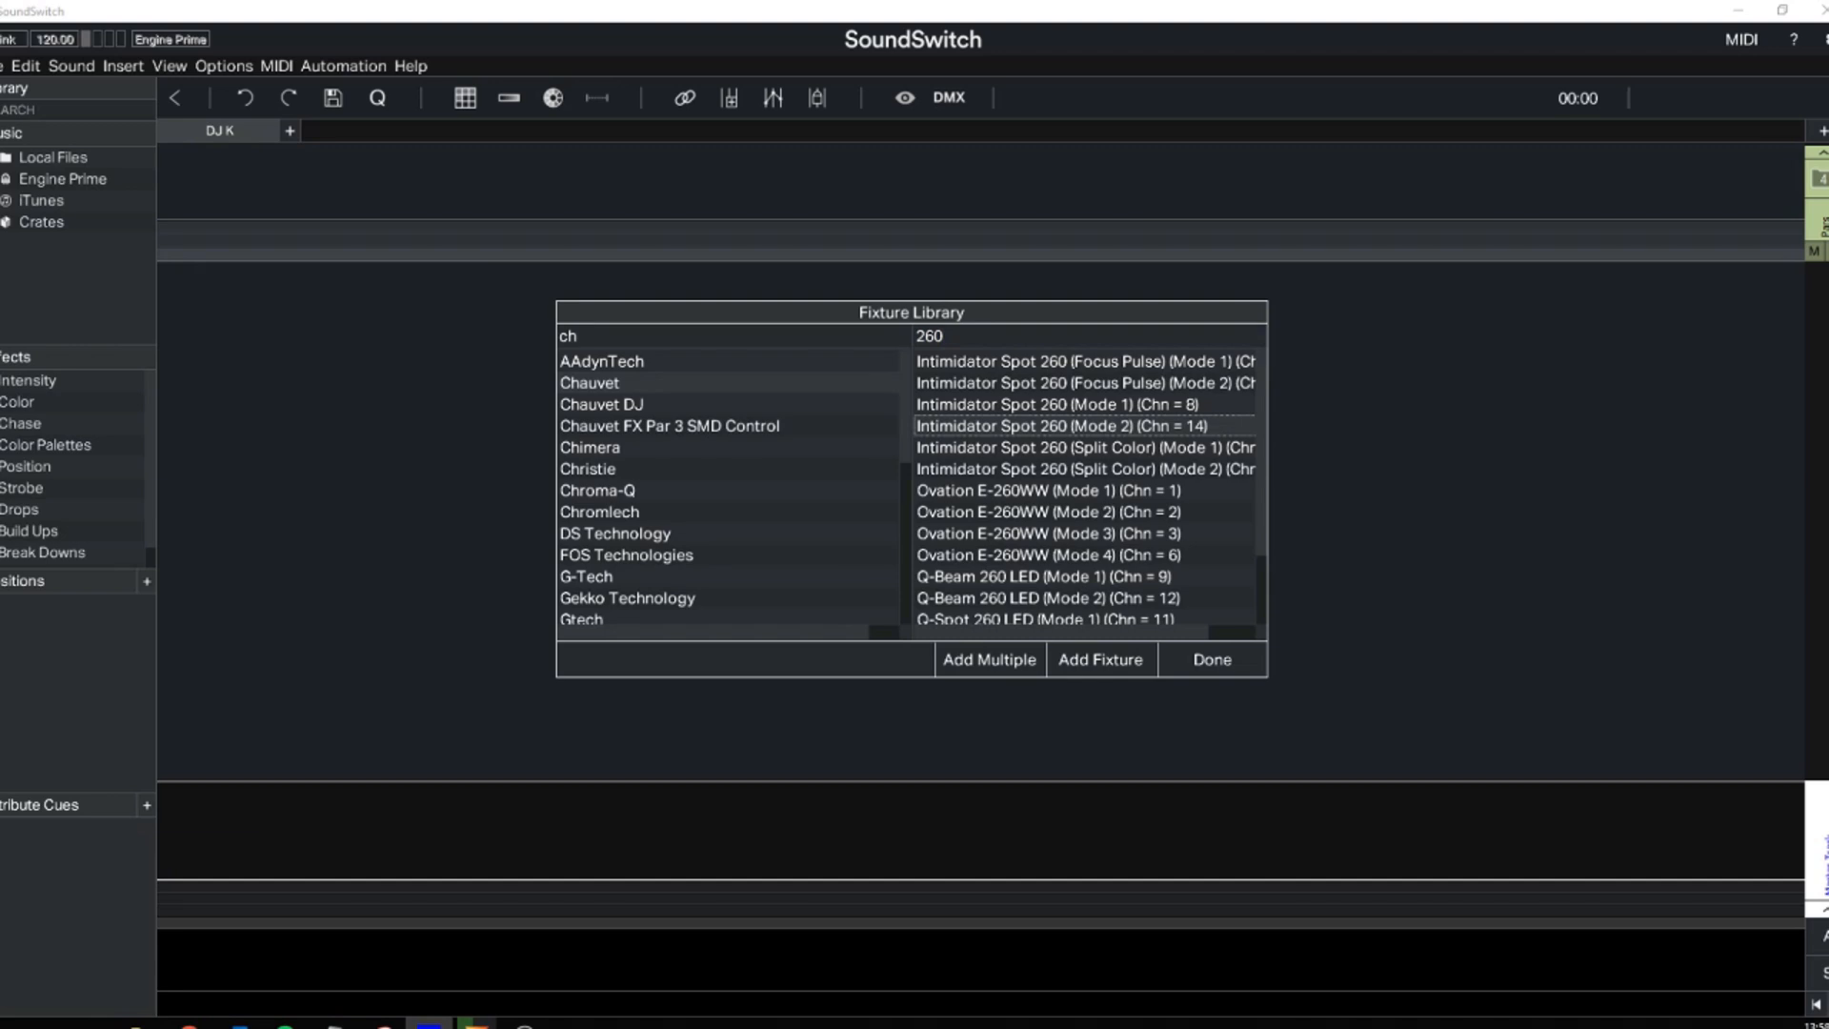
# - Add four of the selected Intimidator Spot 260 fixtures in a new group, auto-addressed from DMX address 29, and collapse the group
pyautogui.click(989, 659)
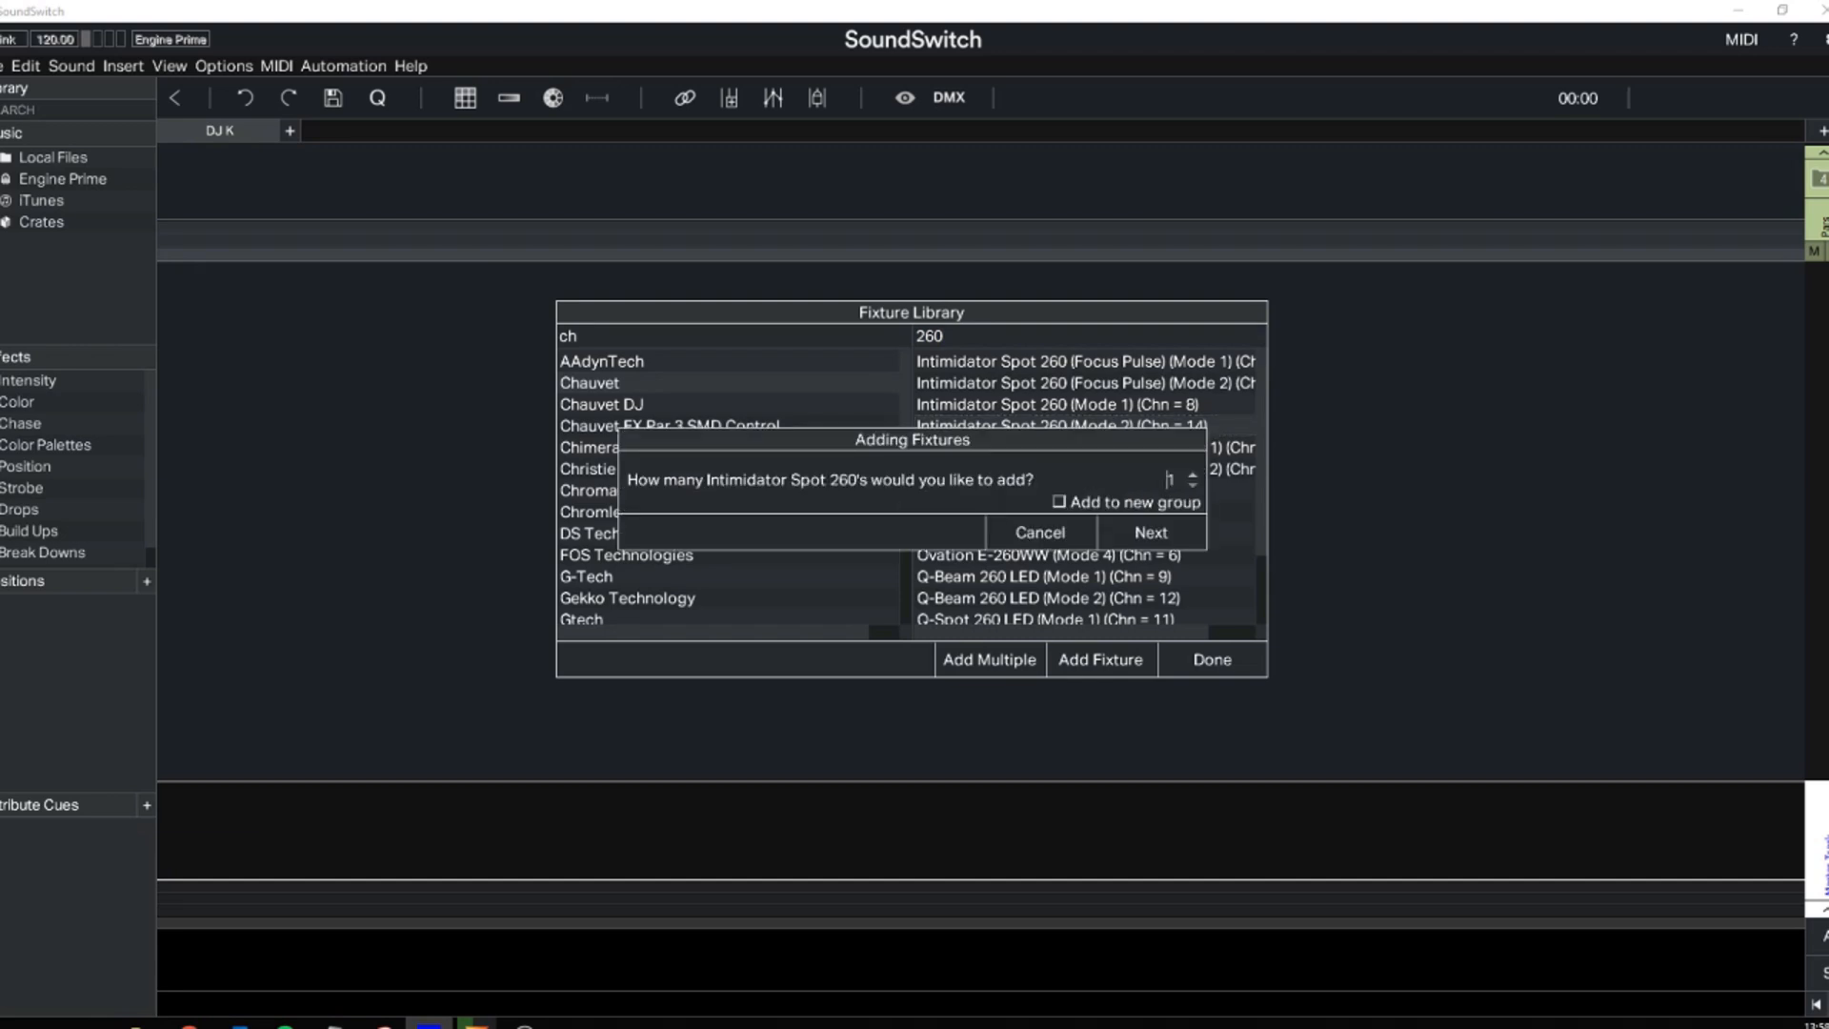
pyautogui.doubleClick(1170, 480)
pyautogui.write('4')
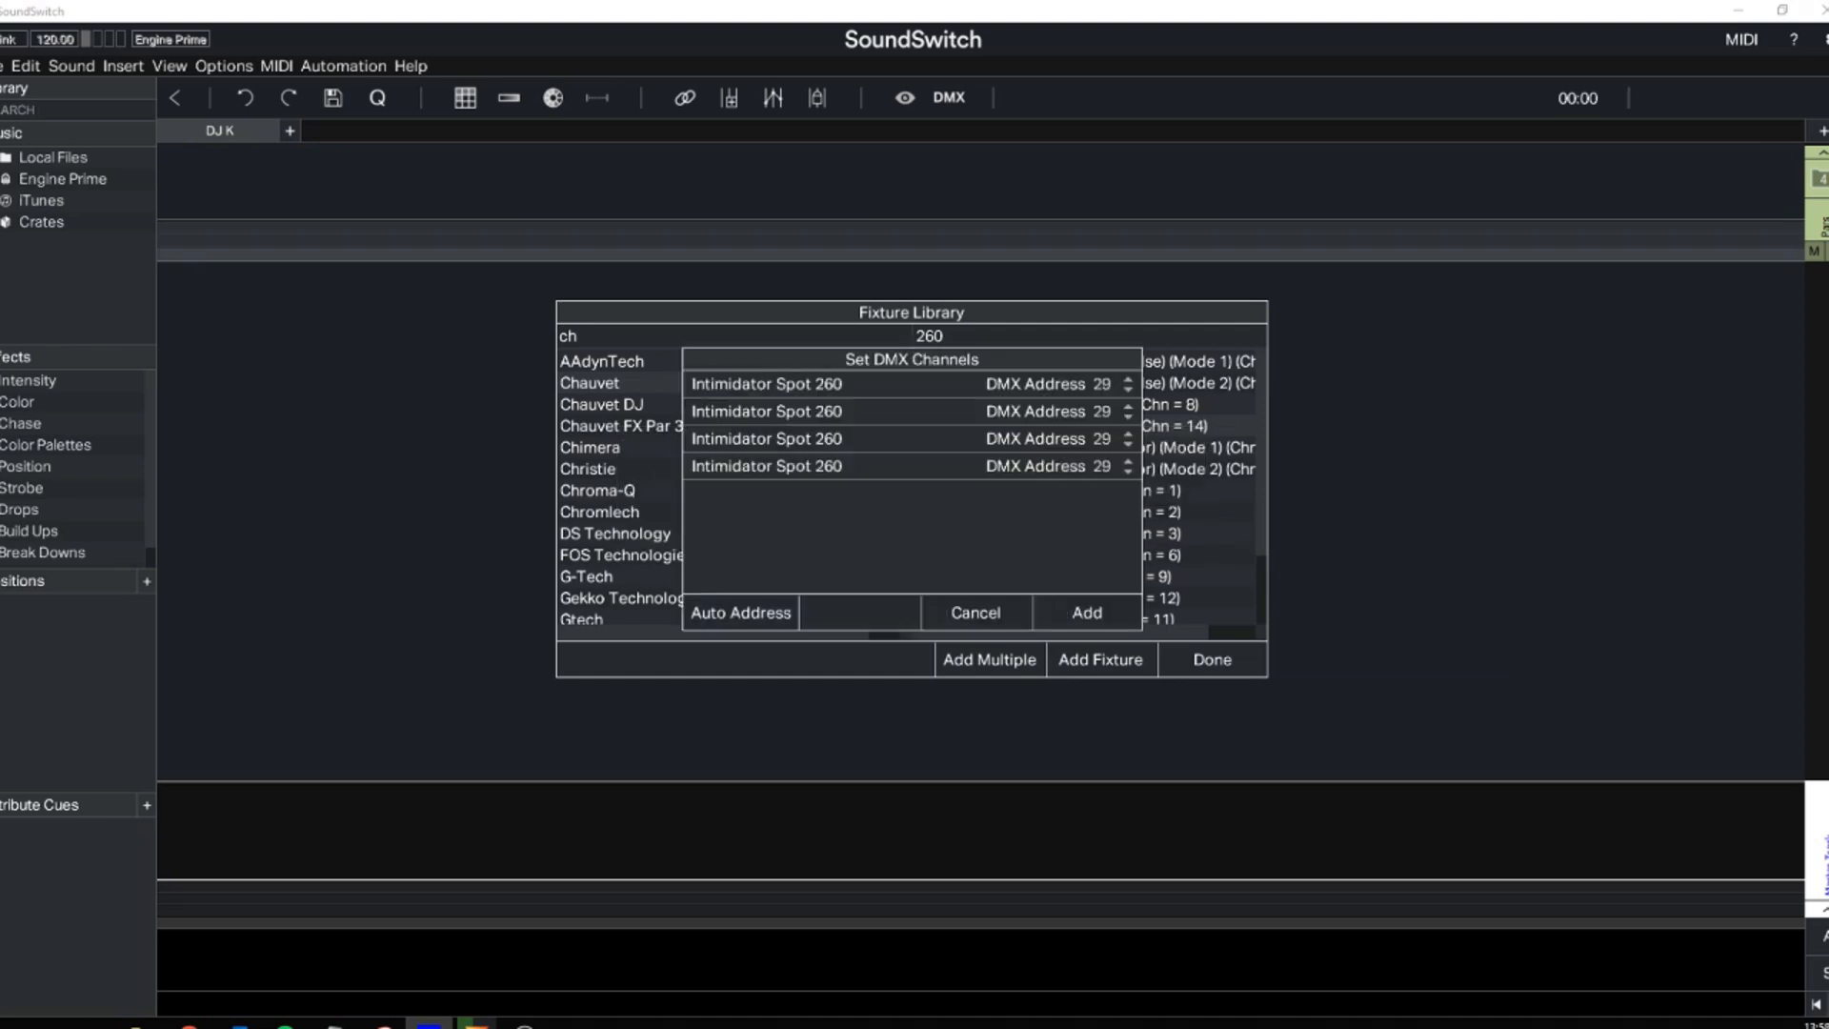
pyautogui.click(740, 612)
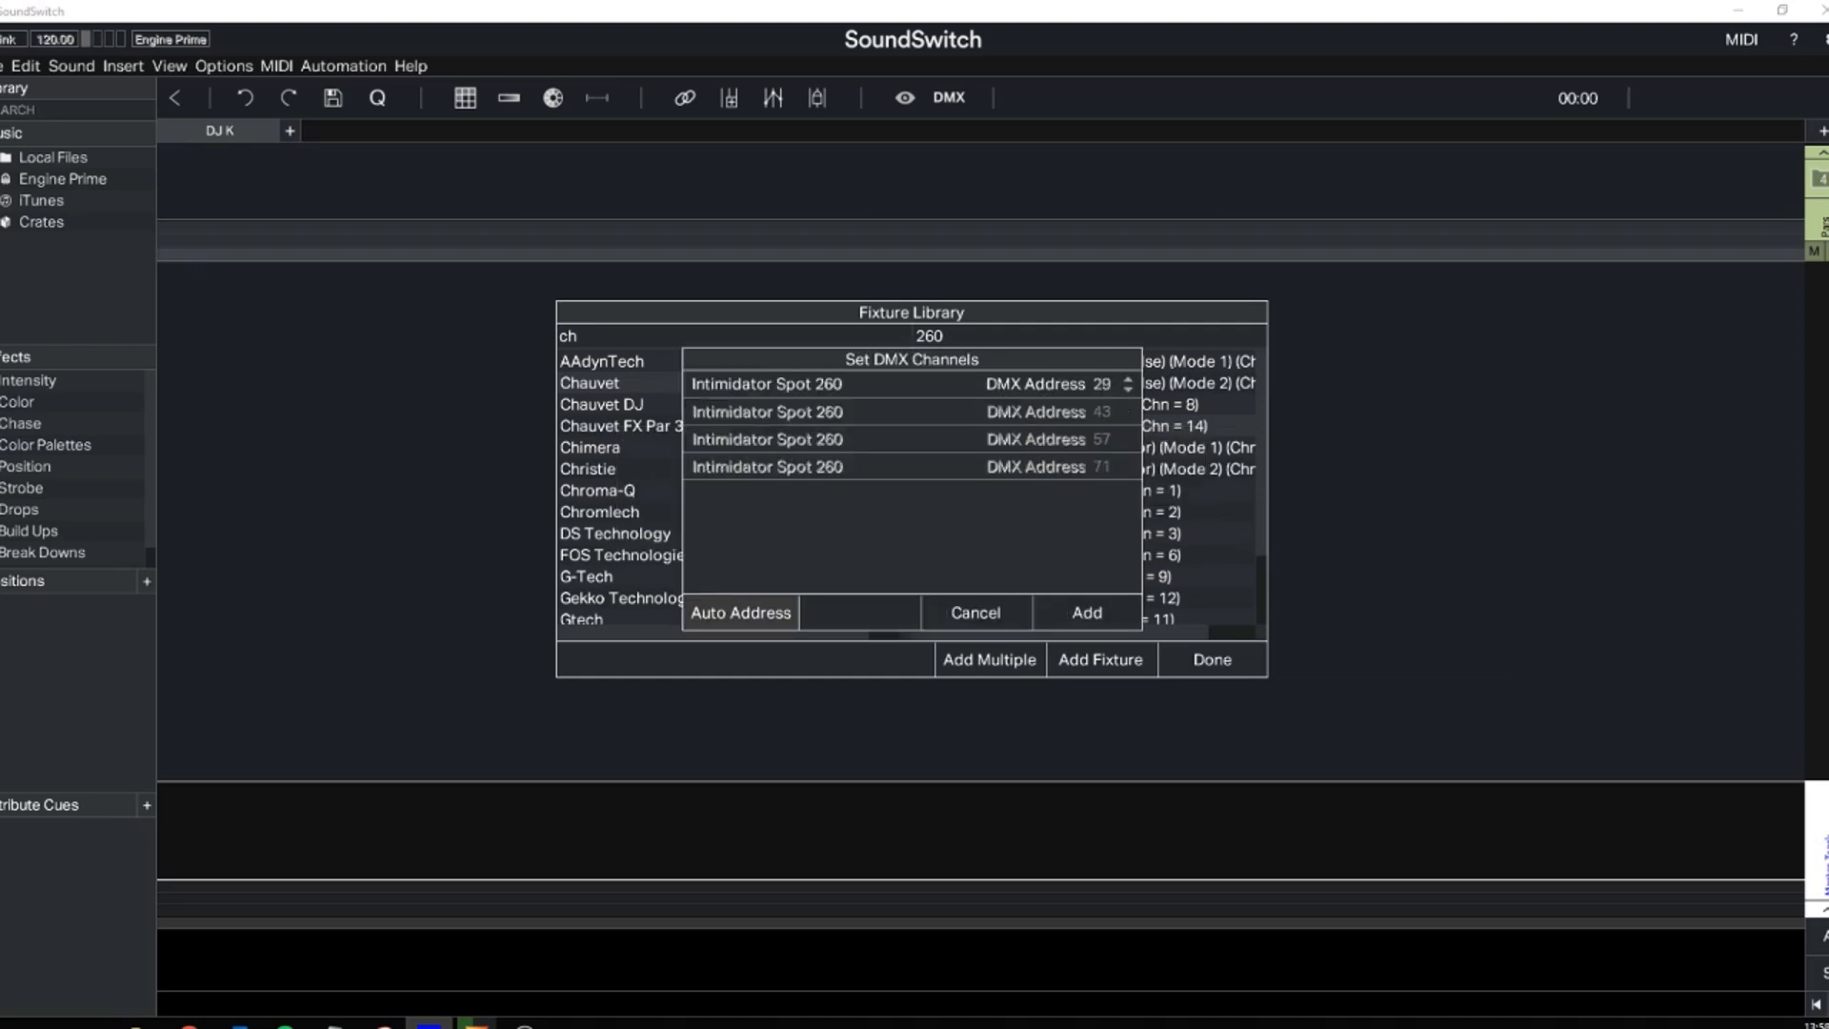
pyautogui.click(1087, 612)
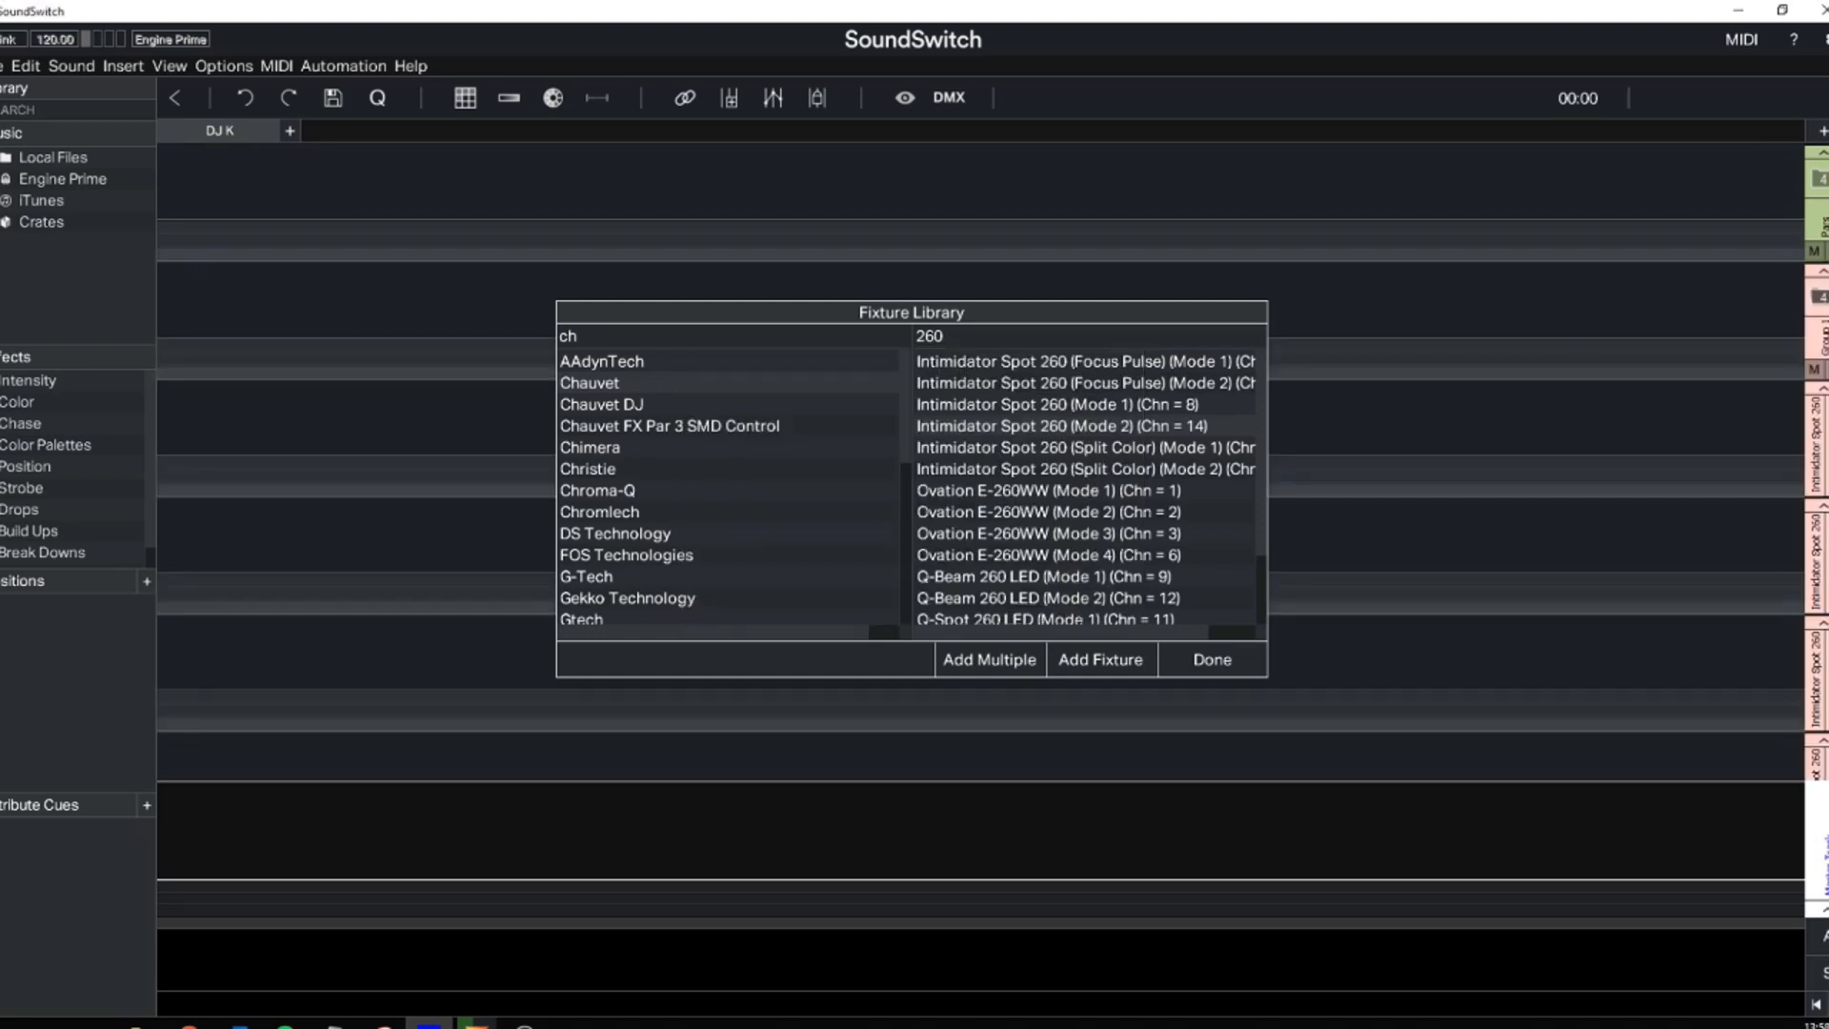
pyautogui.click(1212, 659)
pyautogui.click(1820, 296)
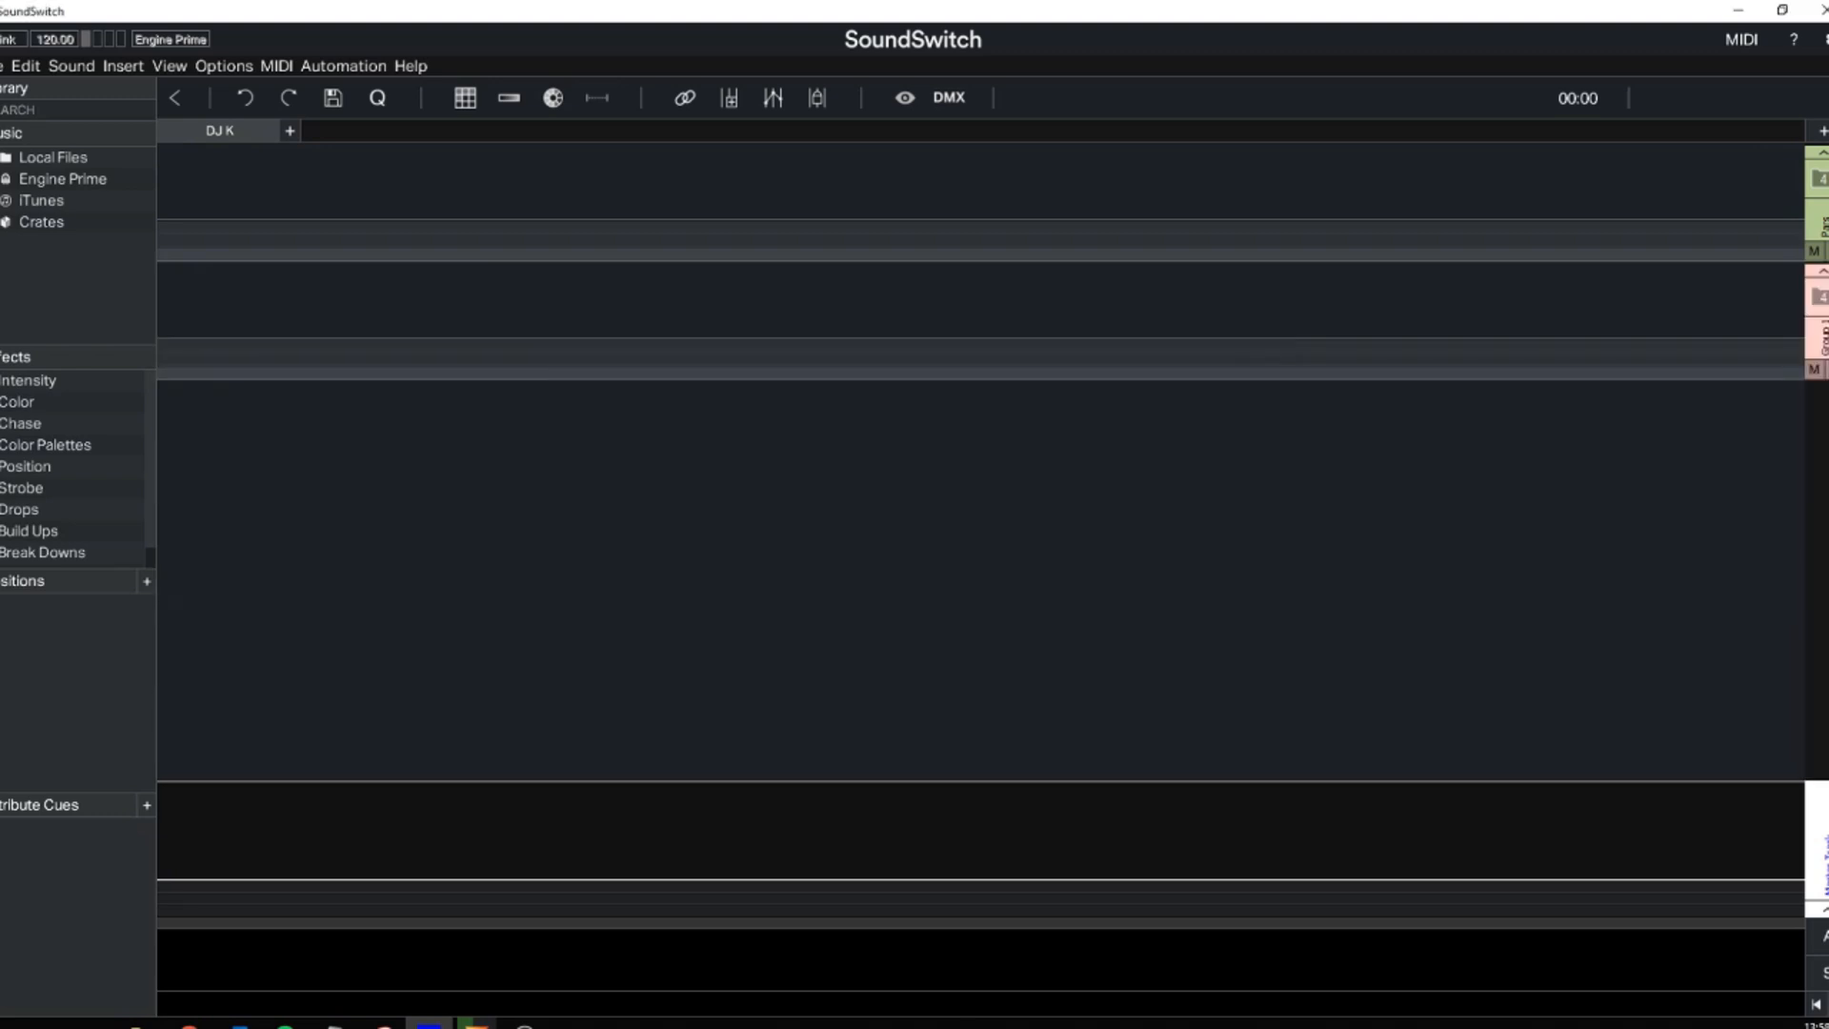
# - Expand the Pars group and review the fixtures' address ranges in the DMX Universe Map
pyautogui.click(1820, 178)
pyautogui.scroll(-3, 992, 462)
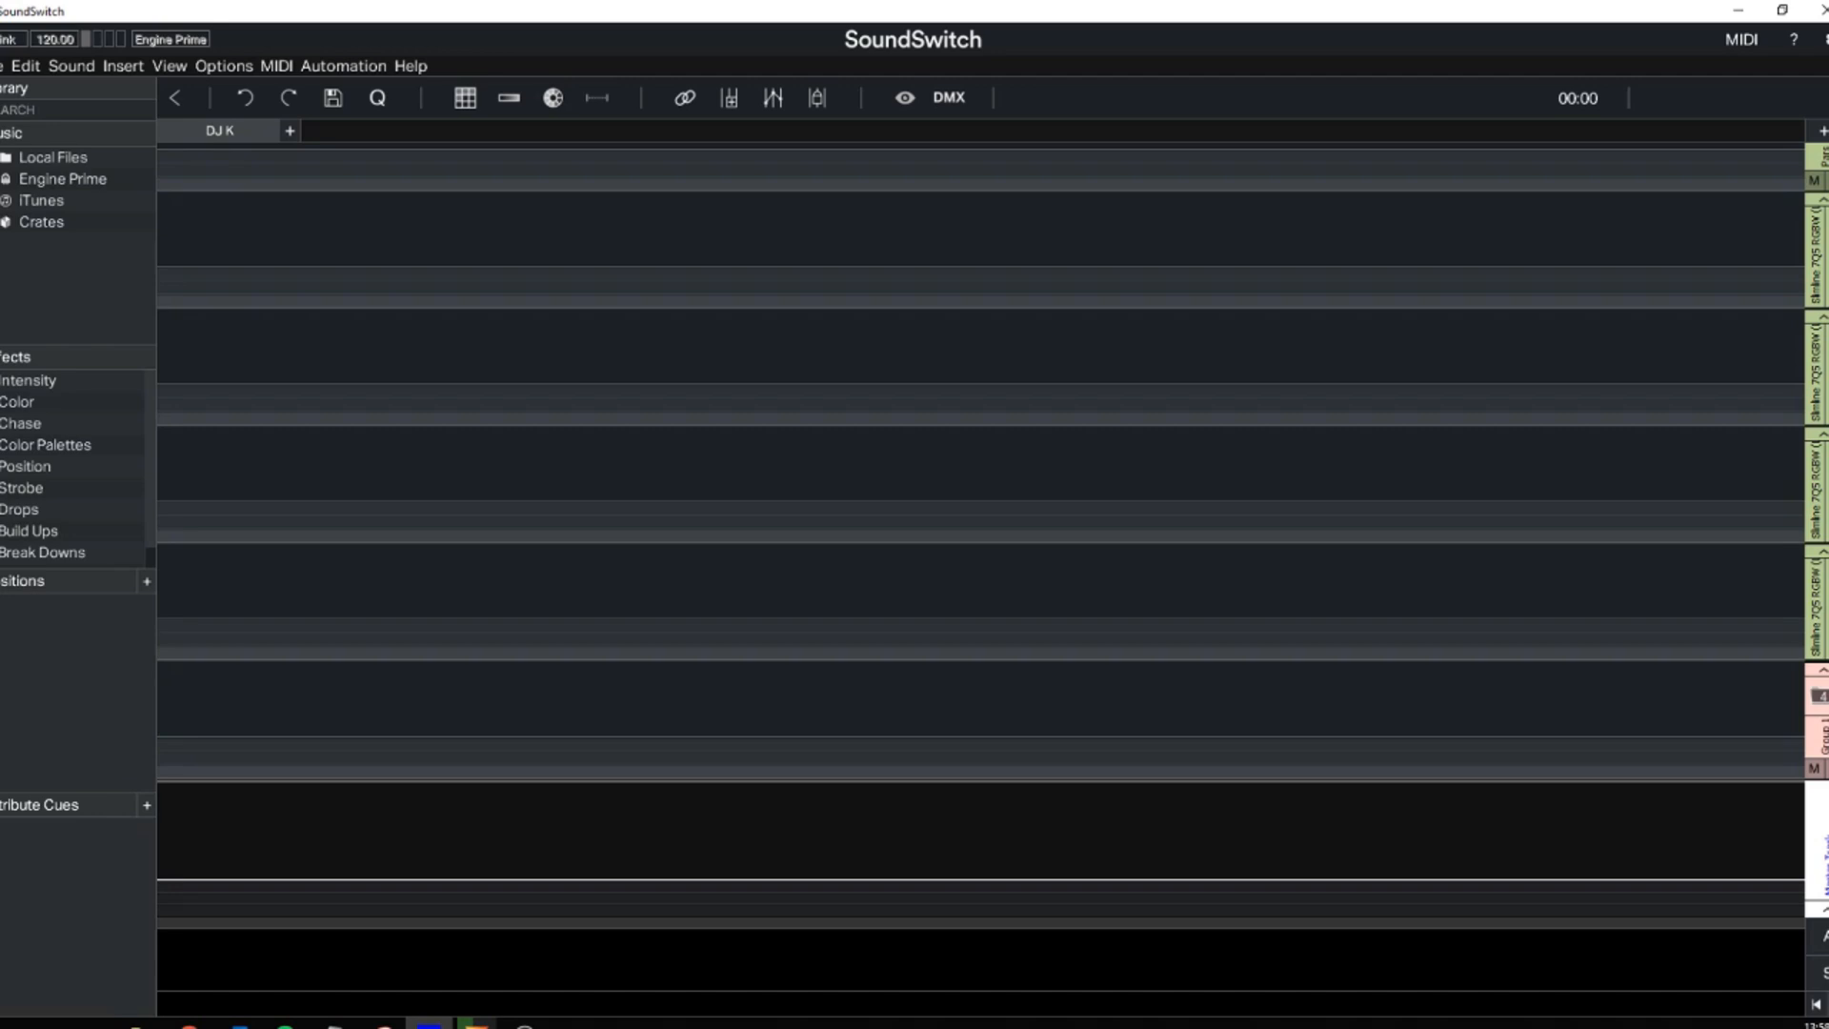
pyautogui.click(949, 97)
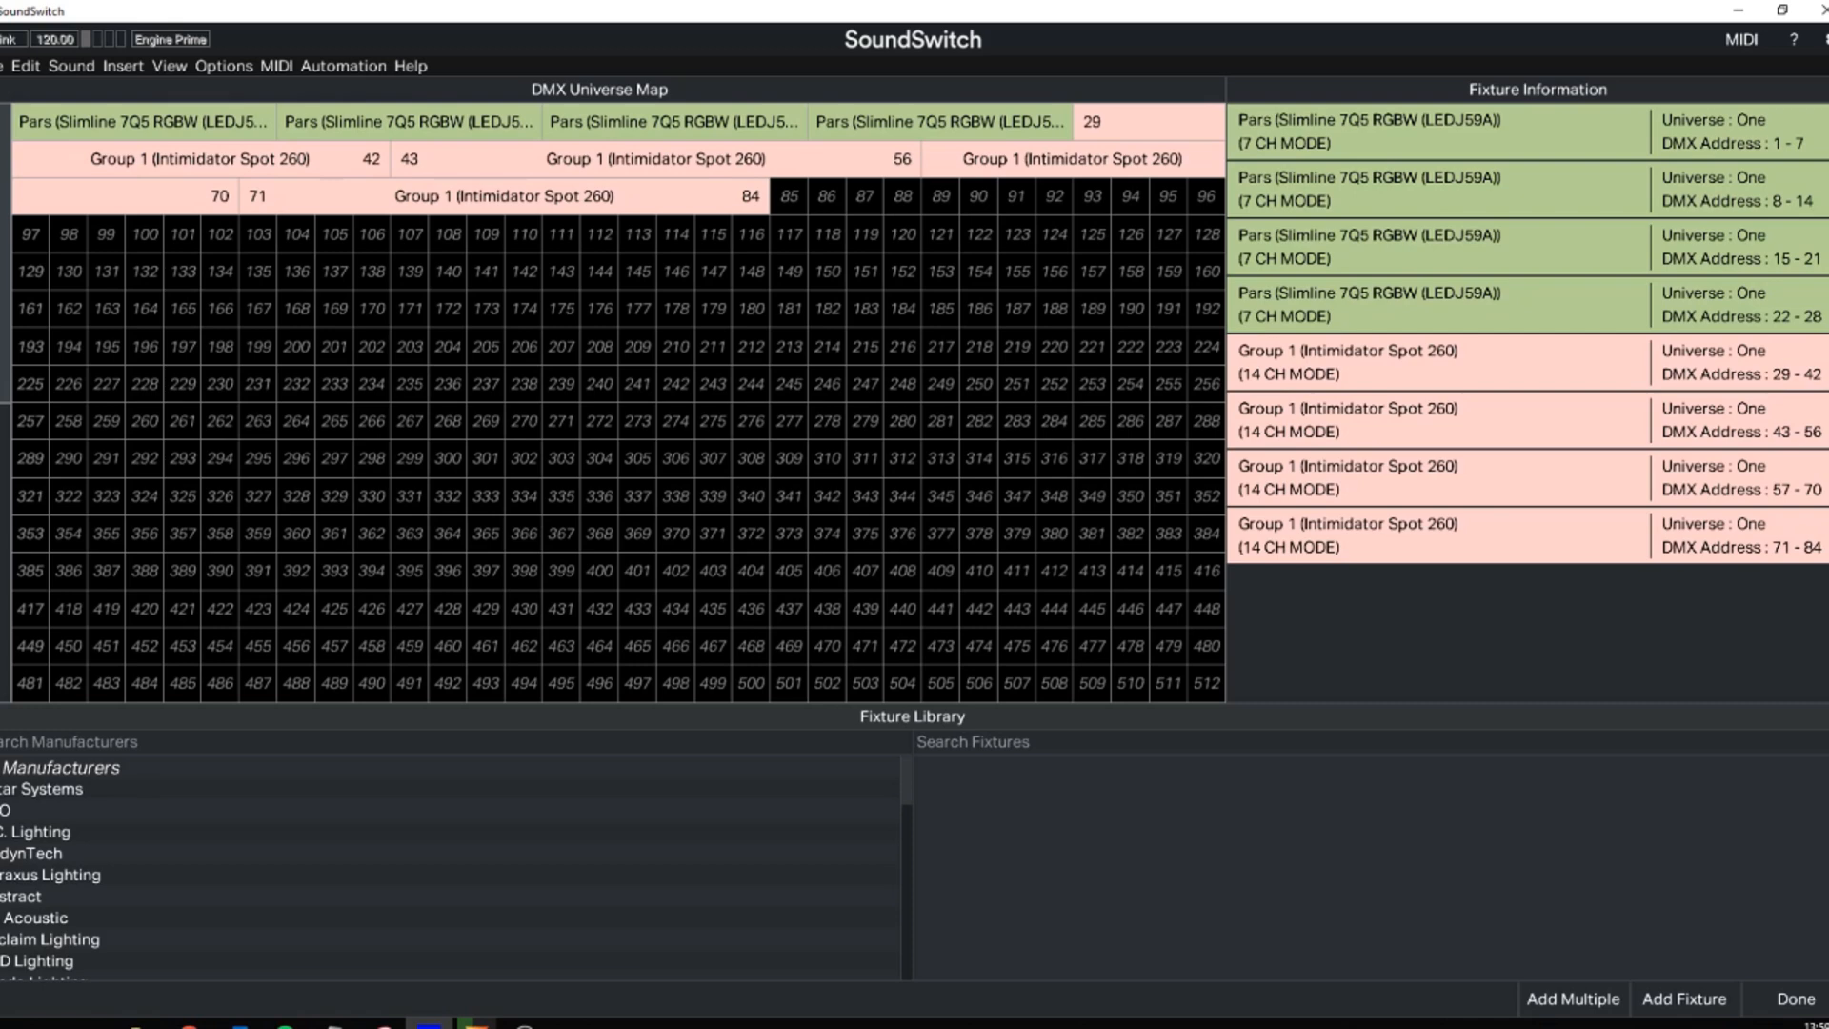
pyautogui.click(1795, 999)
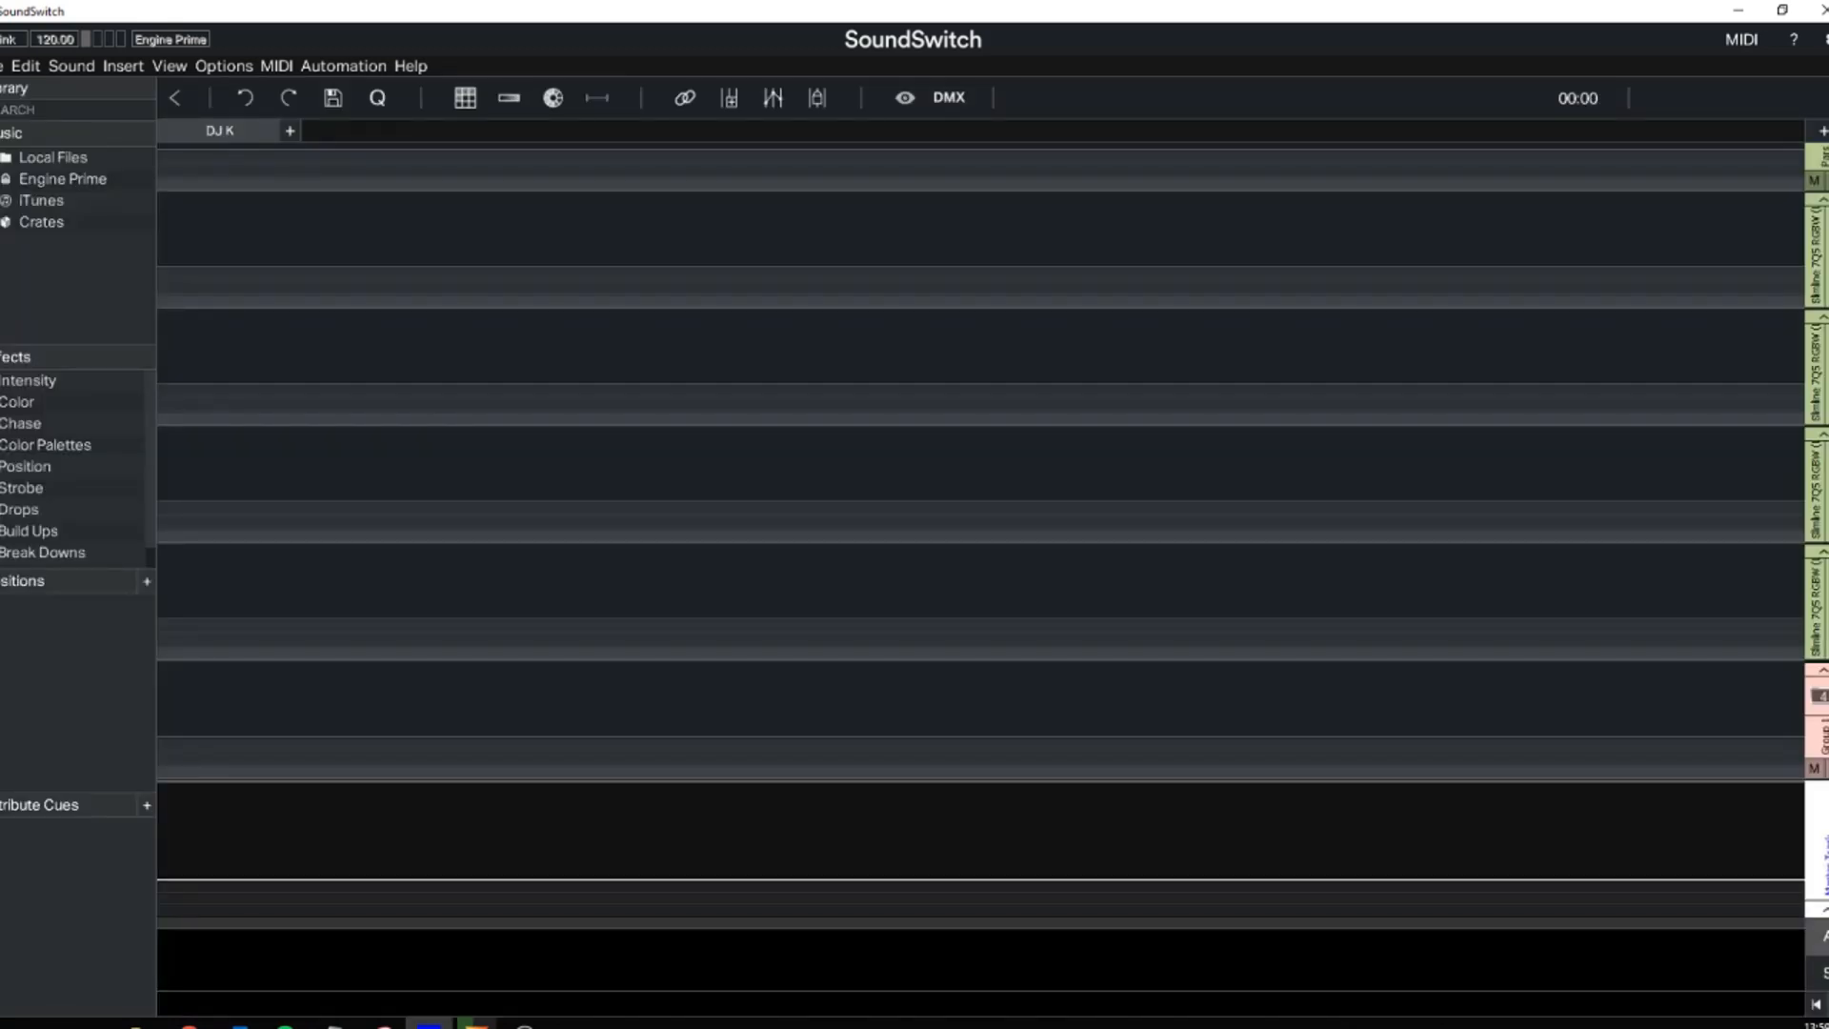
# - Show the loop banks and preview the first loops of Banks 1 to 4, ending on Red in Bank 1: Dance
pyautogui.click(1818, 936)
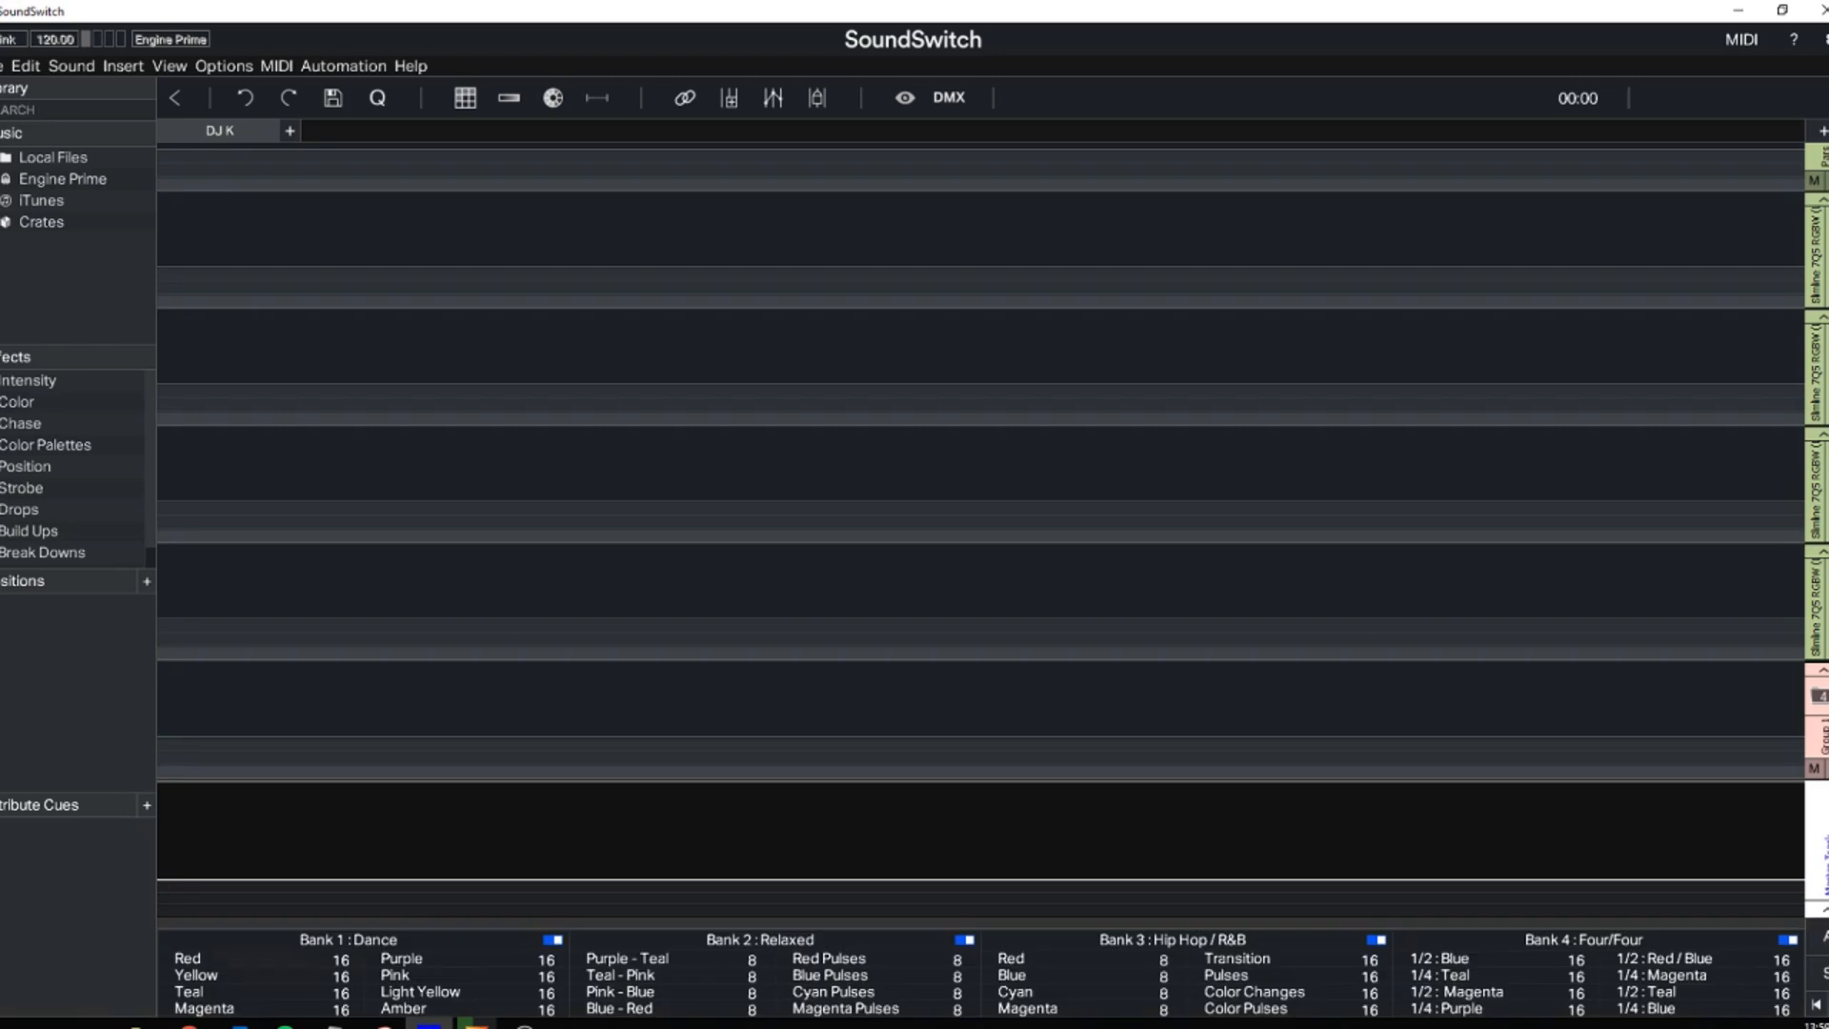
pyautogui.click(219, 959)
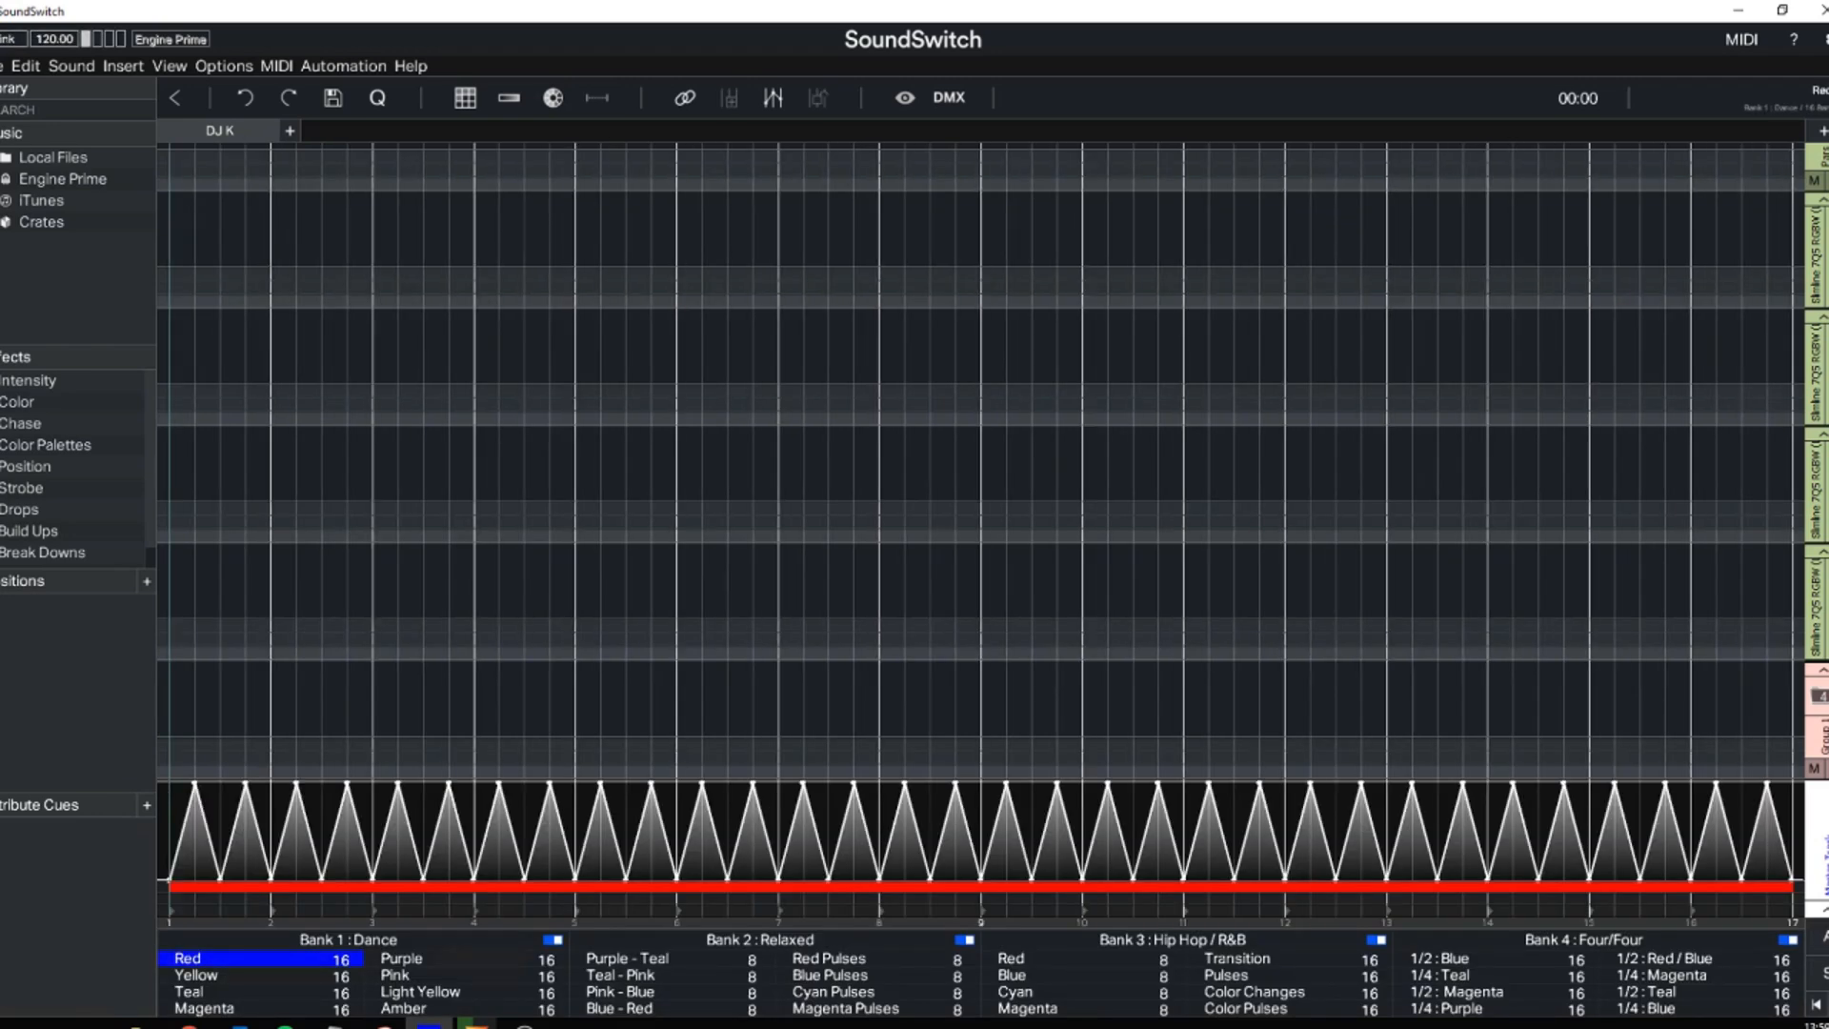
pyautogui.click(629, 959)
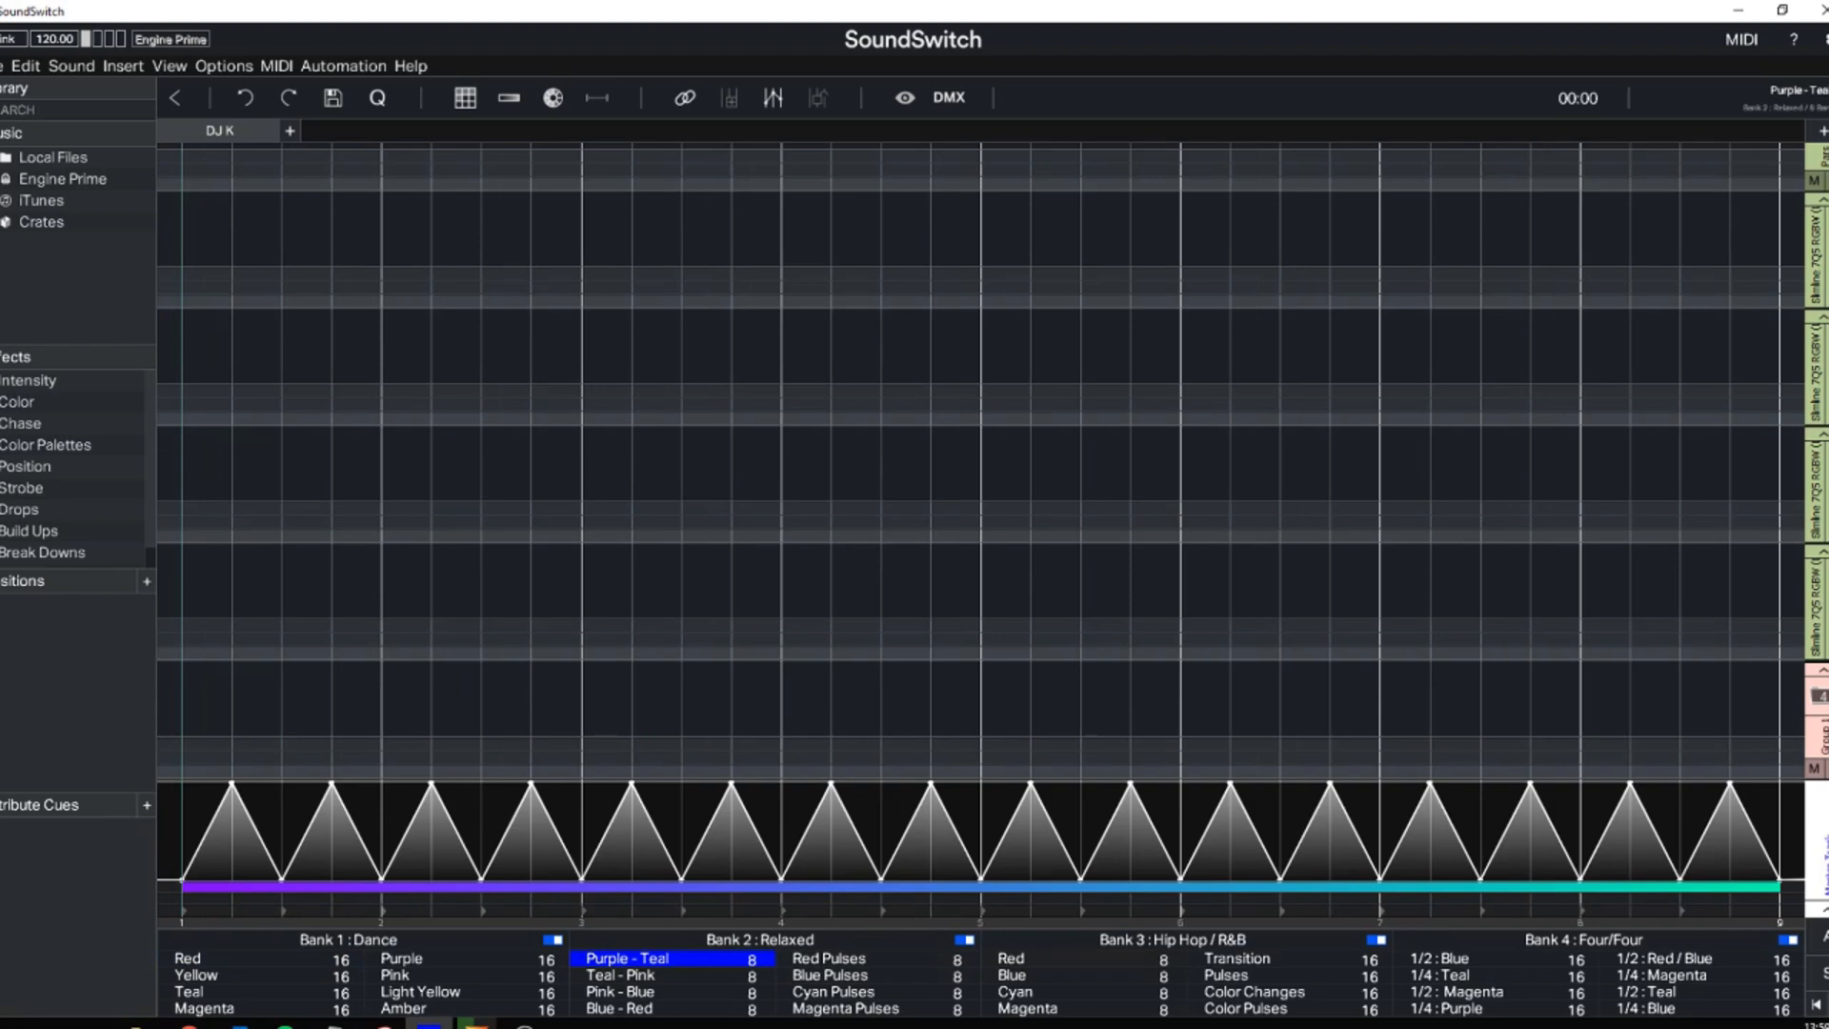
pyautogui.click(1040, 959)
pyautogui.click(1452, 959)
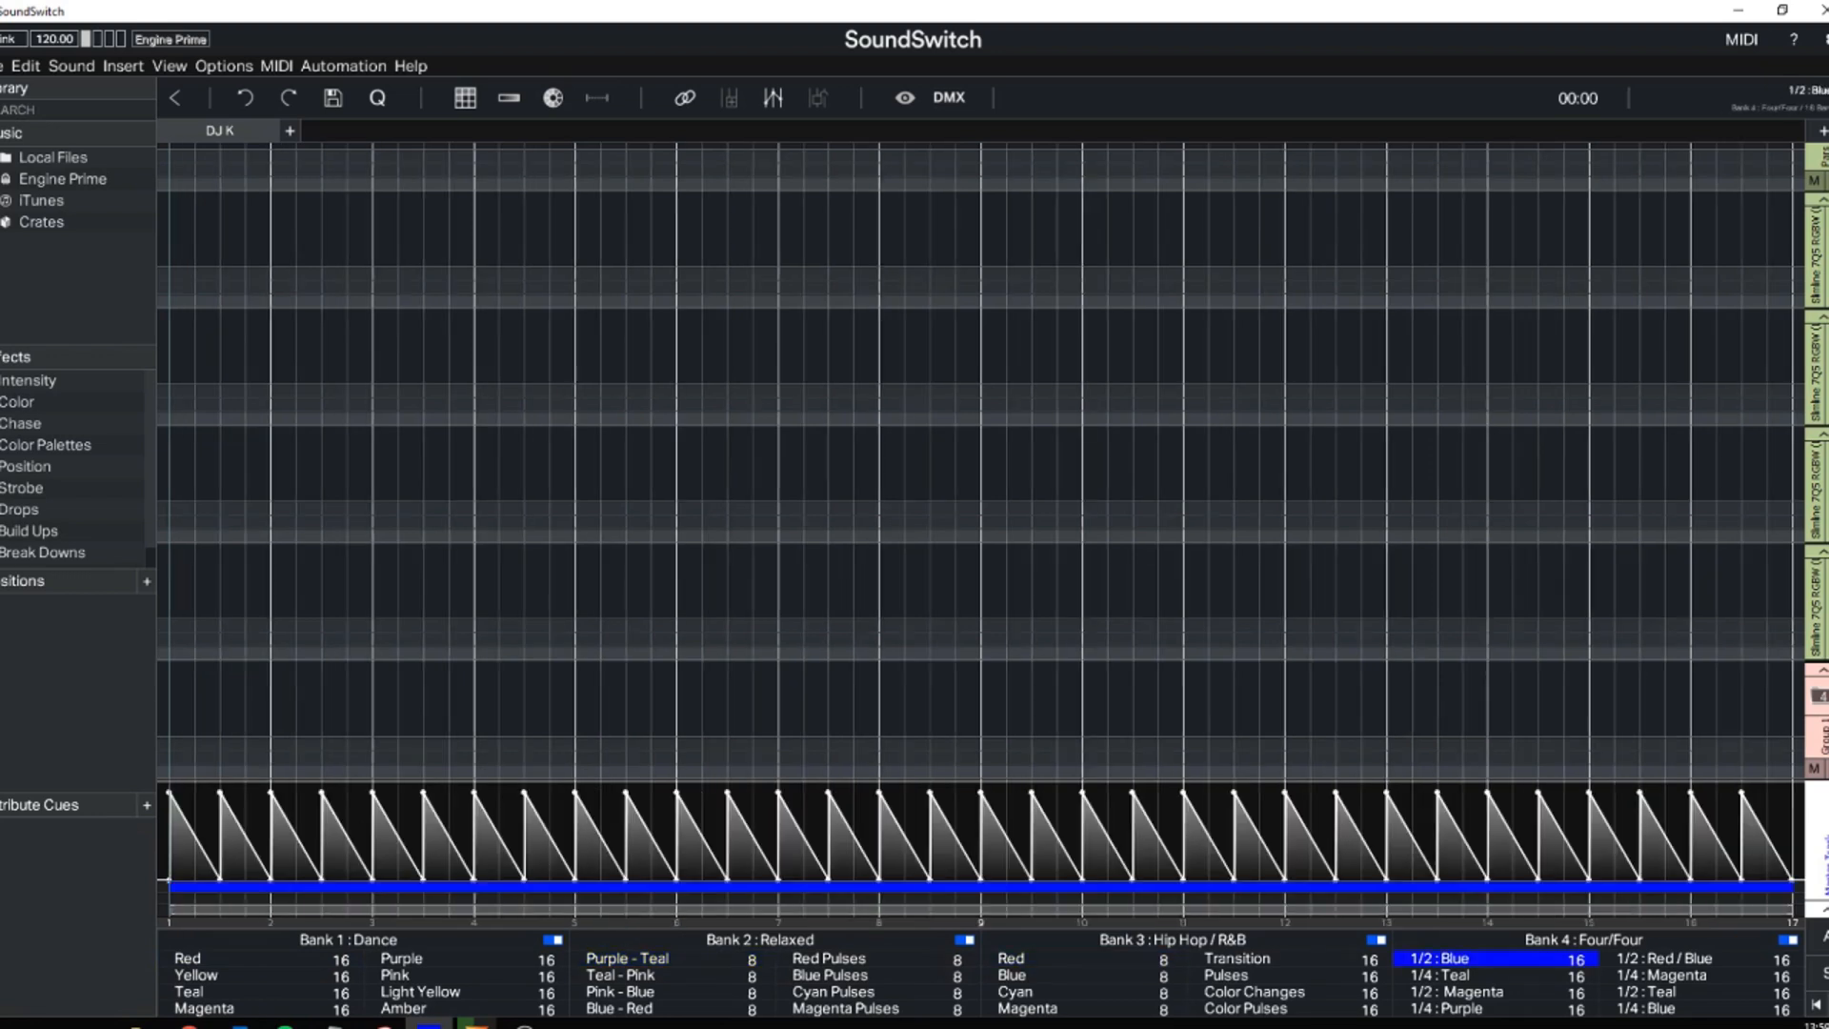
pyautogui.click(1665, 959)
pyautogui.click(215, 959)
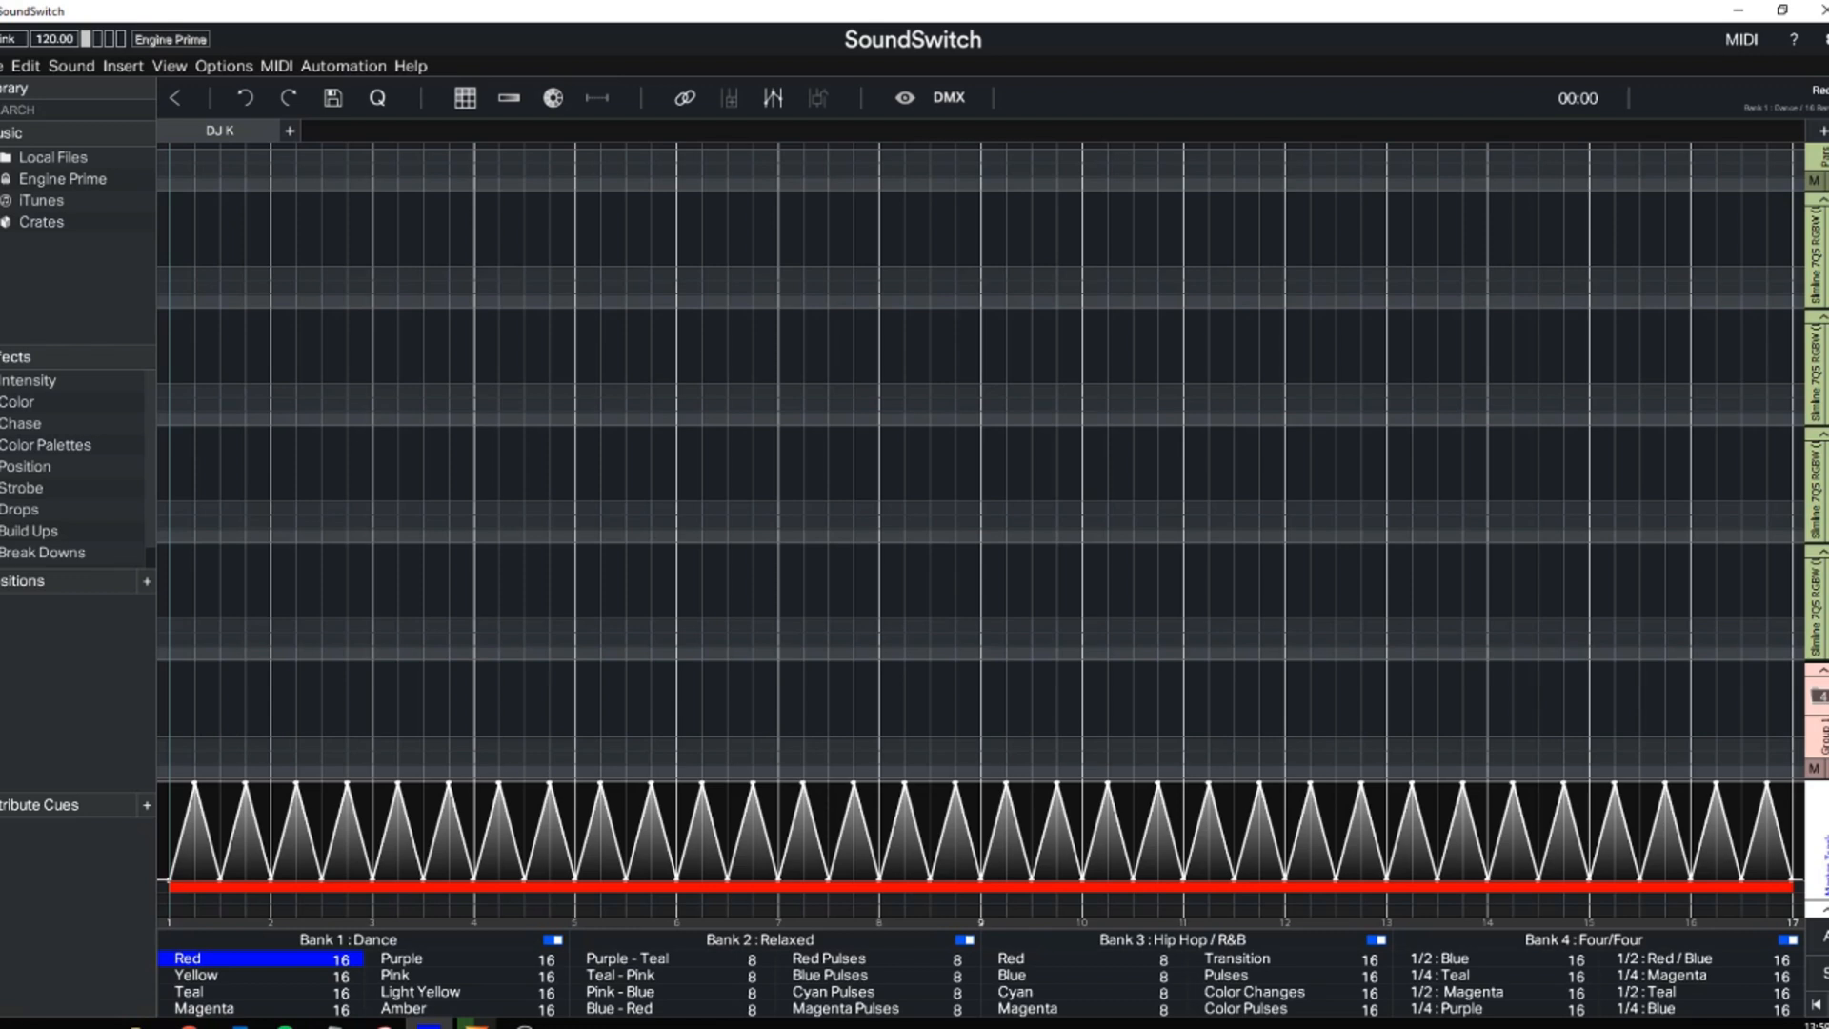
# - Launch Realizzer 3D, postpone the software update and continue in demo mode
pyautogui.press('super')
pyautogui.write('real')
pyautogui.press('Return')
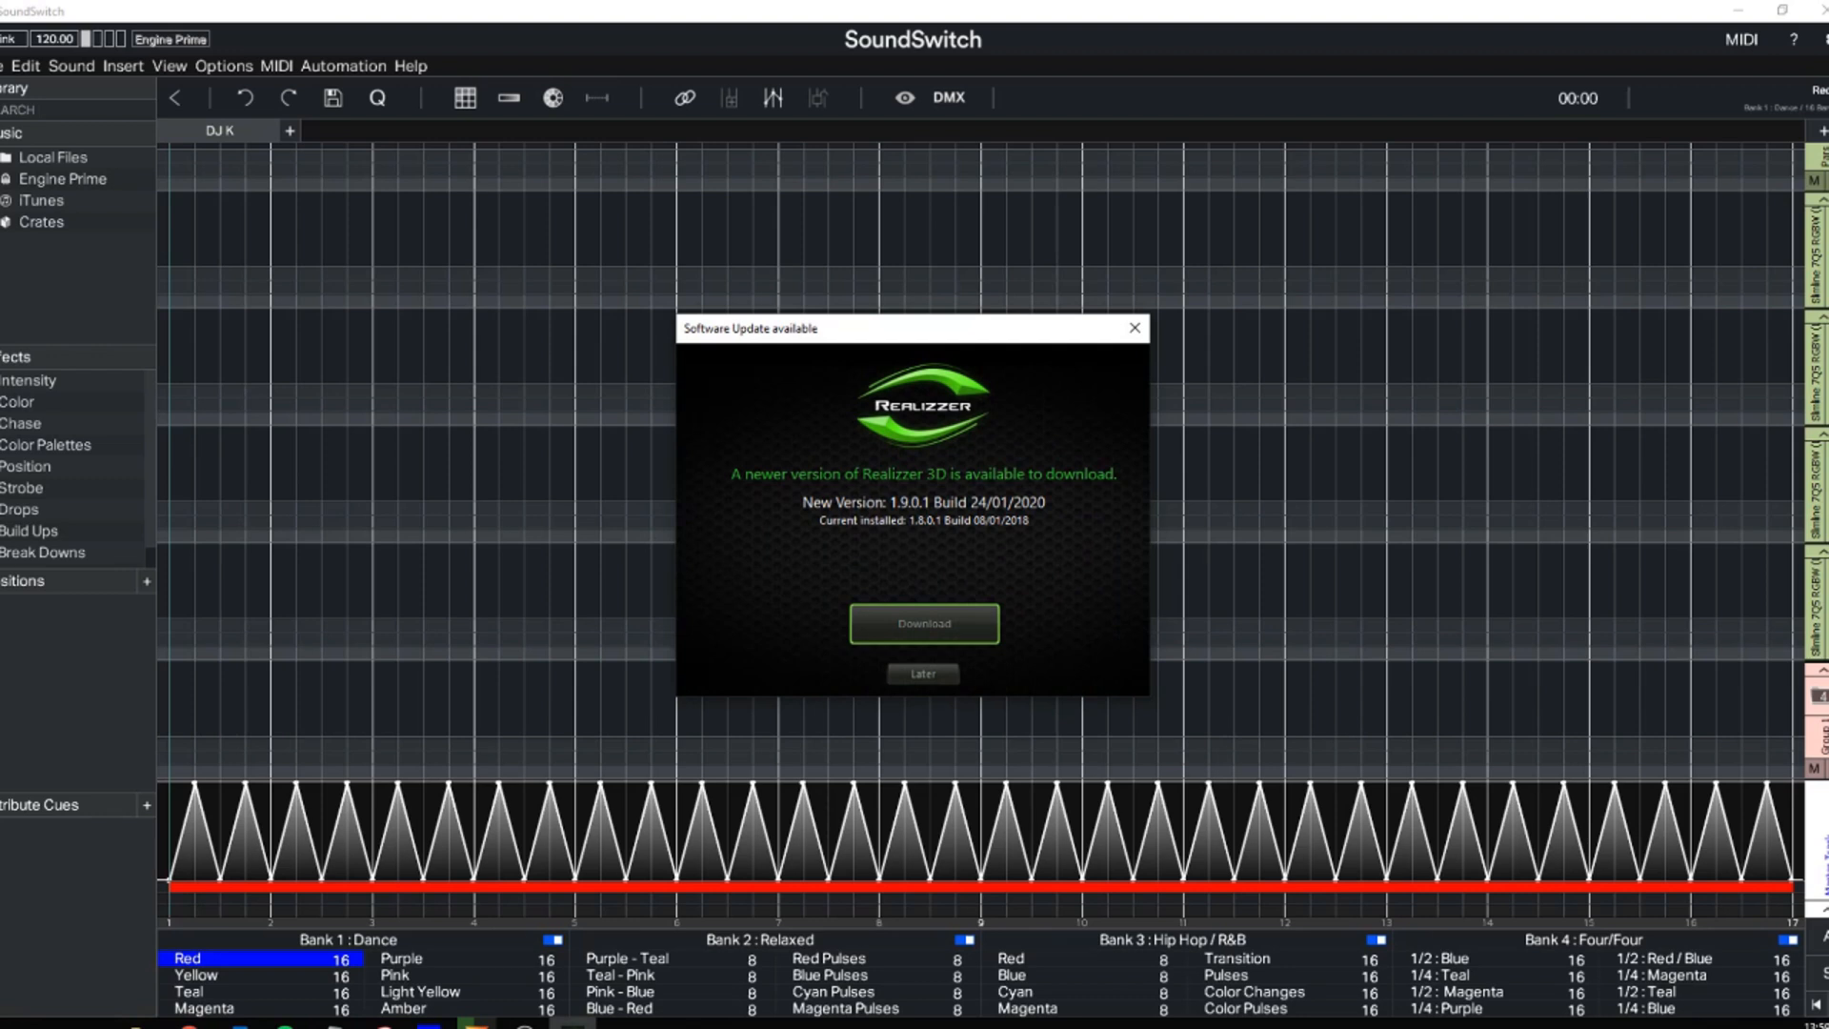
pyautogui.click(923, 673)
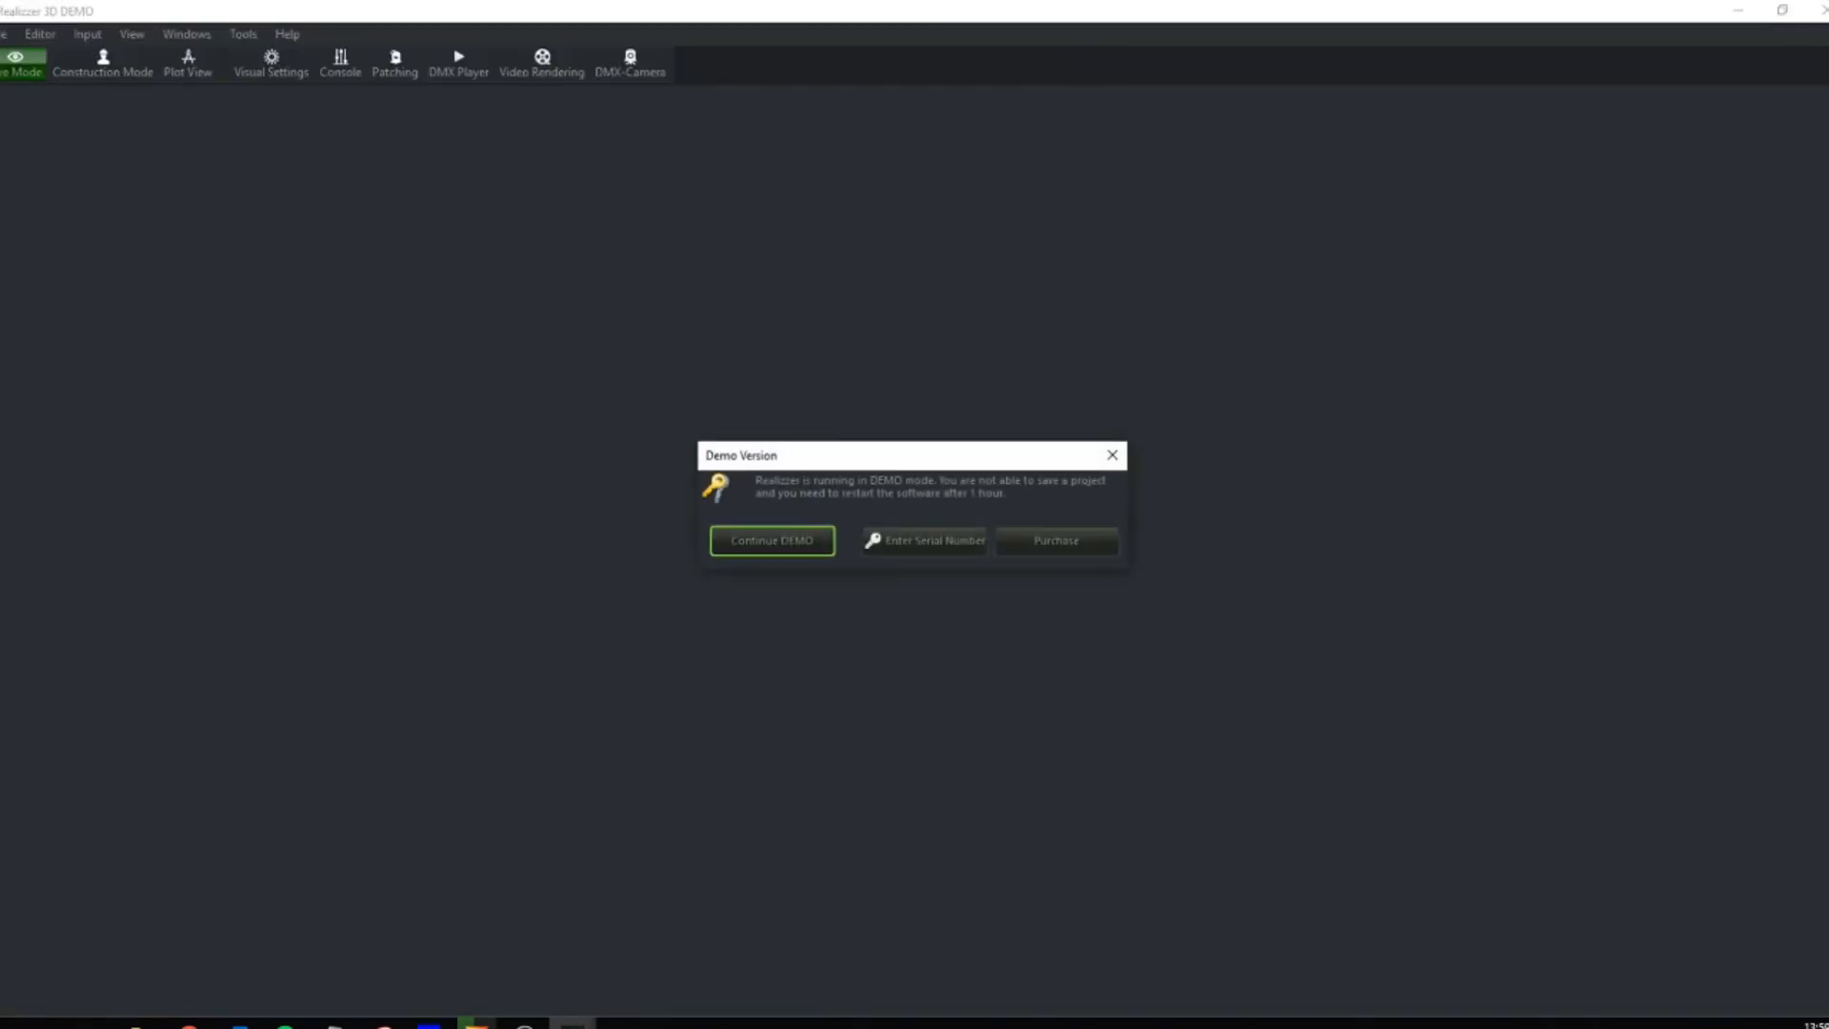
pyautogui.click(772, 540)
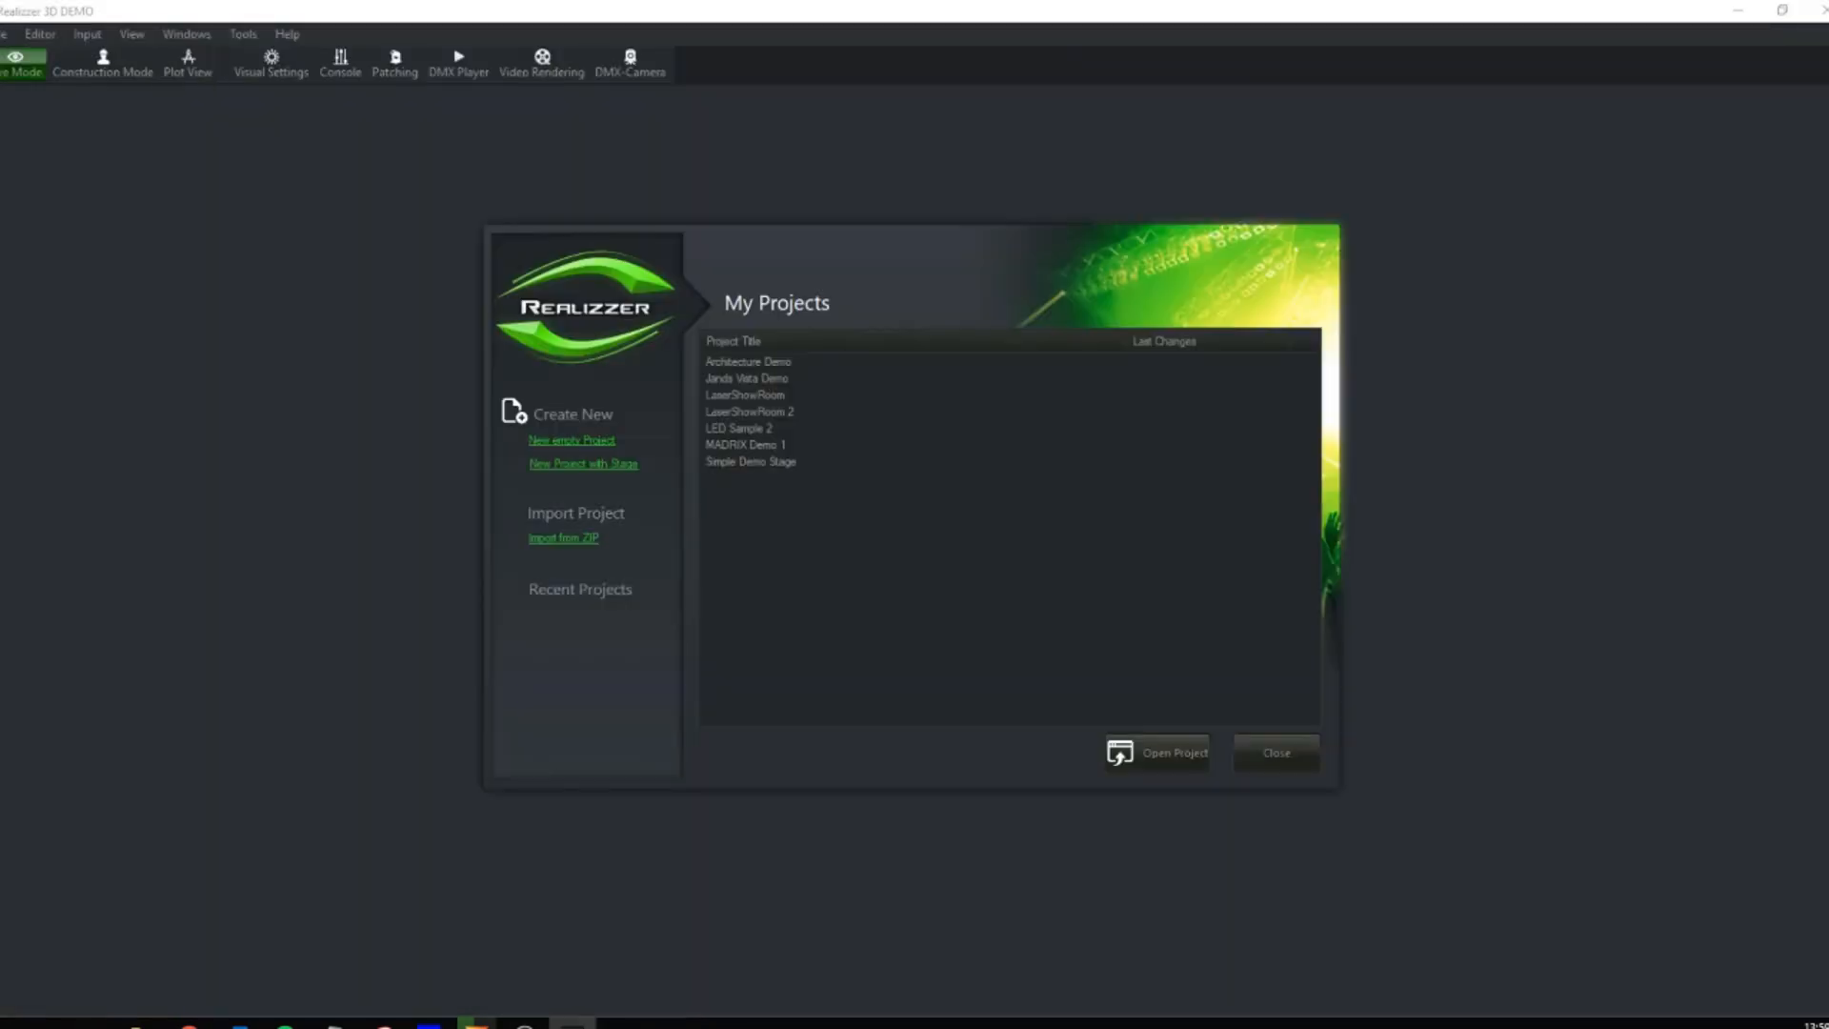
# - Create a new empty project named "DJ K" using the Radeon RX 590 Series graphics card
pyautogui.click(571, 440)
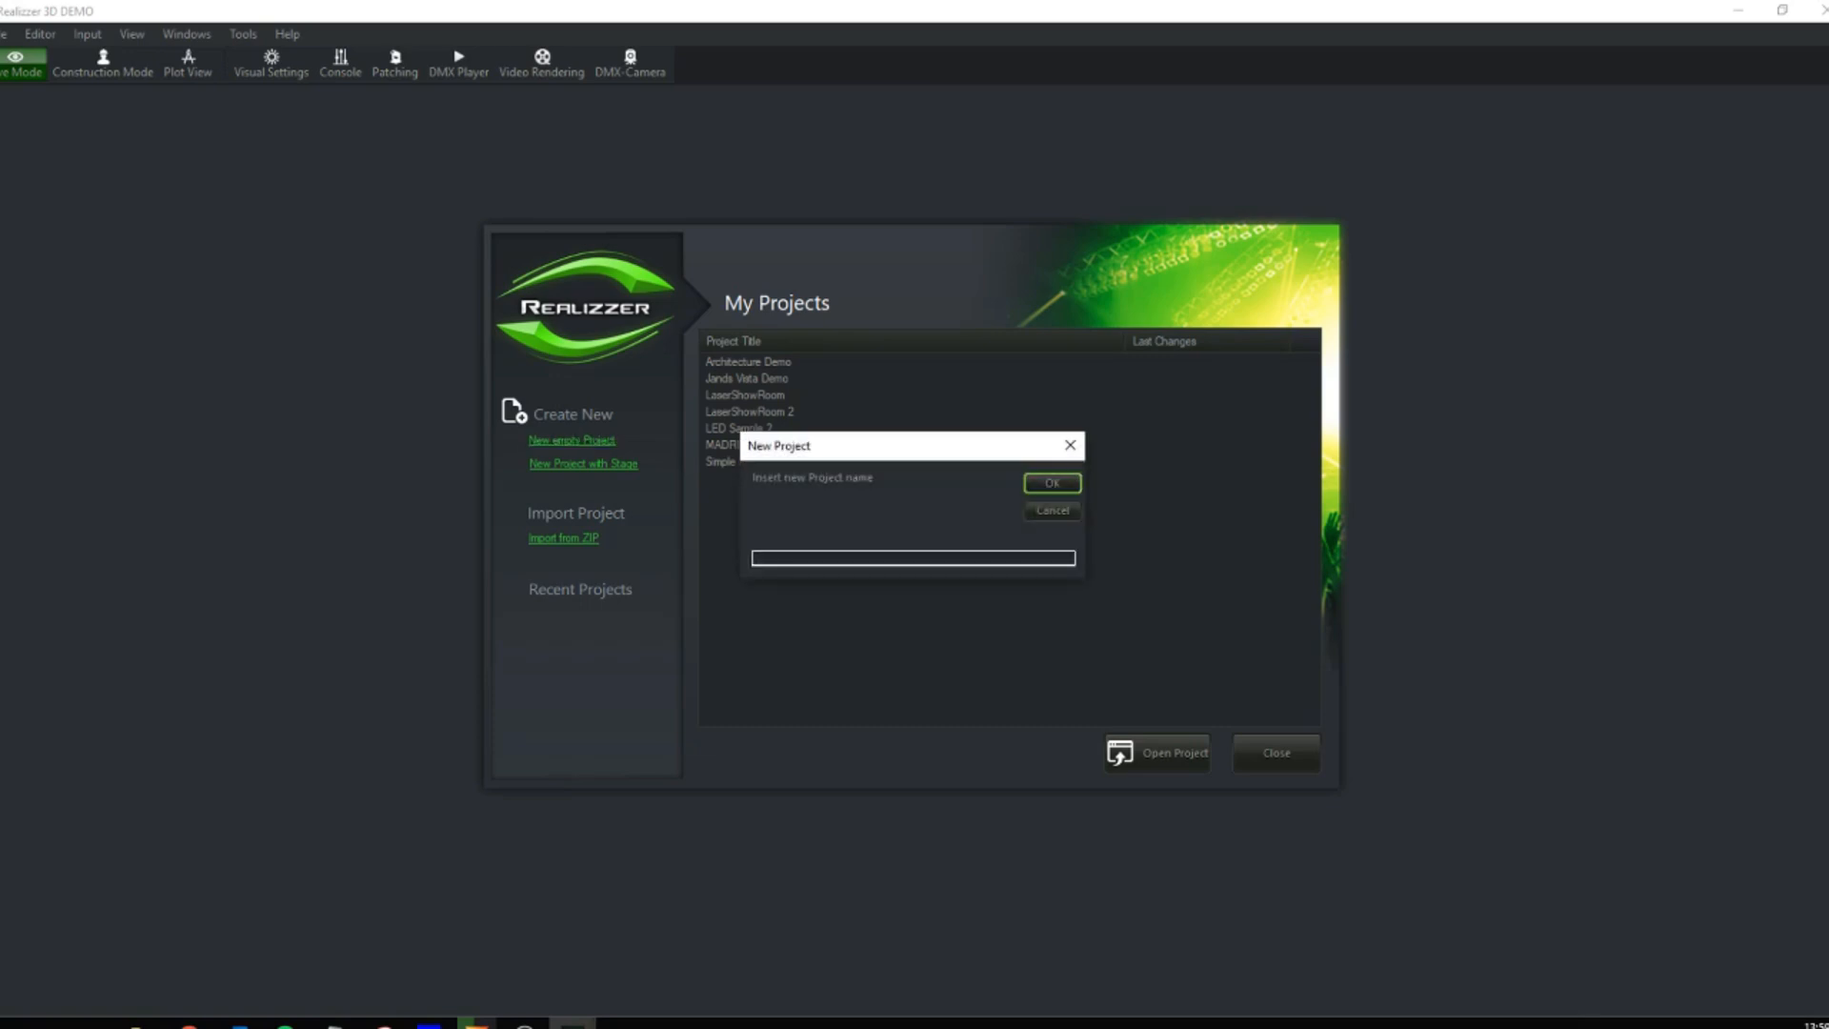
pyautogui.write('test')
pyautogui.press('Return')
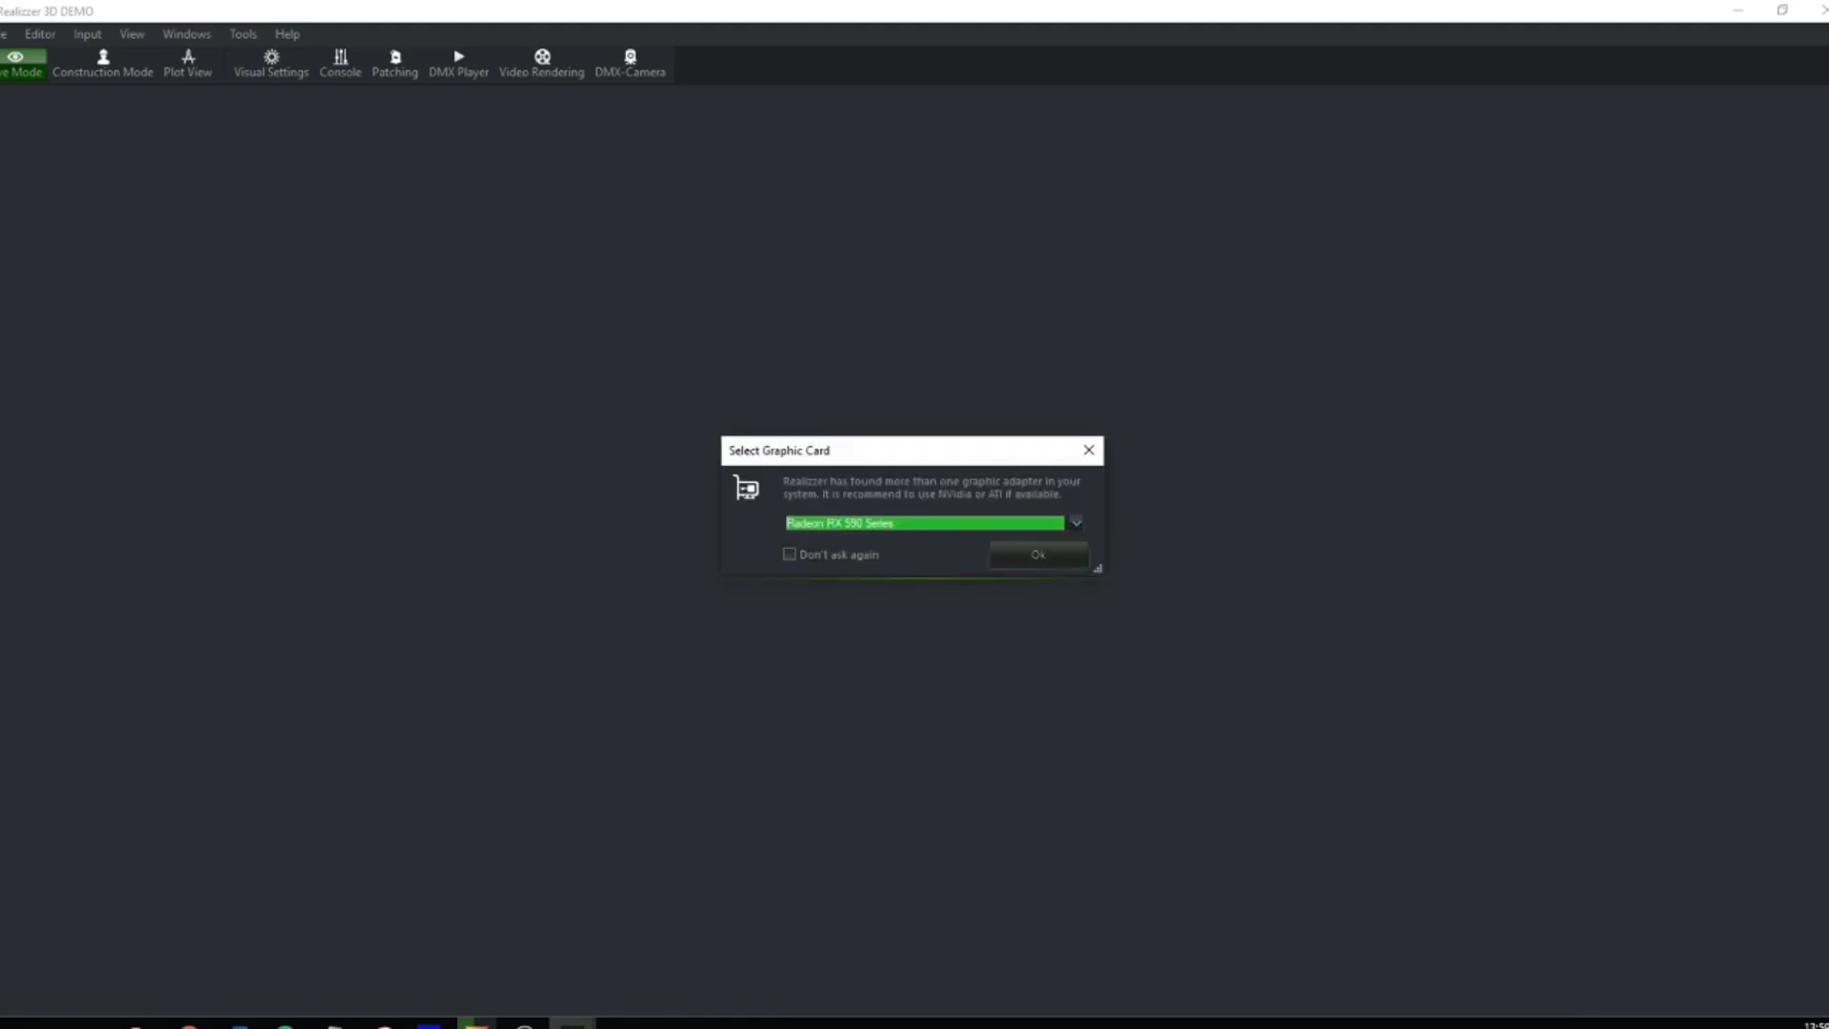
pyautogui.click(1081, 556)
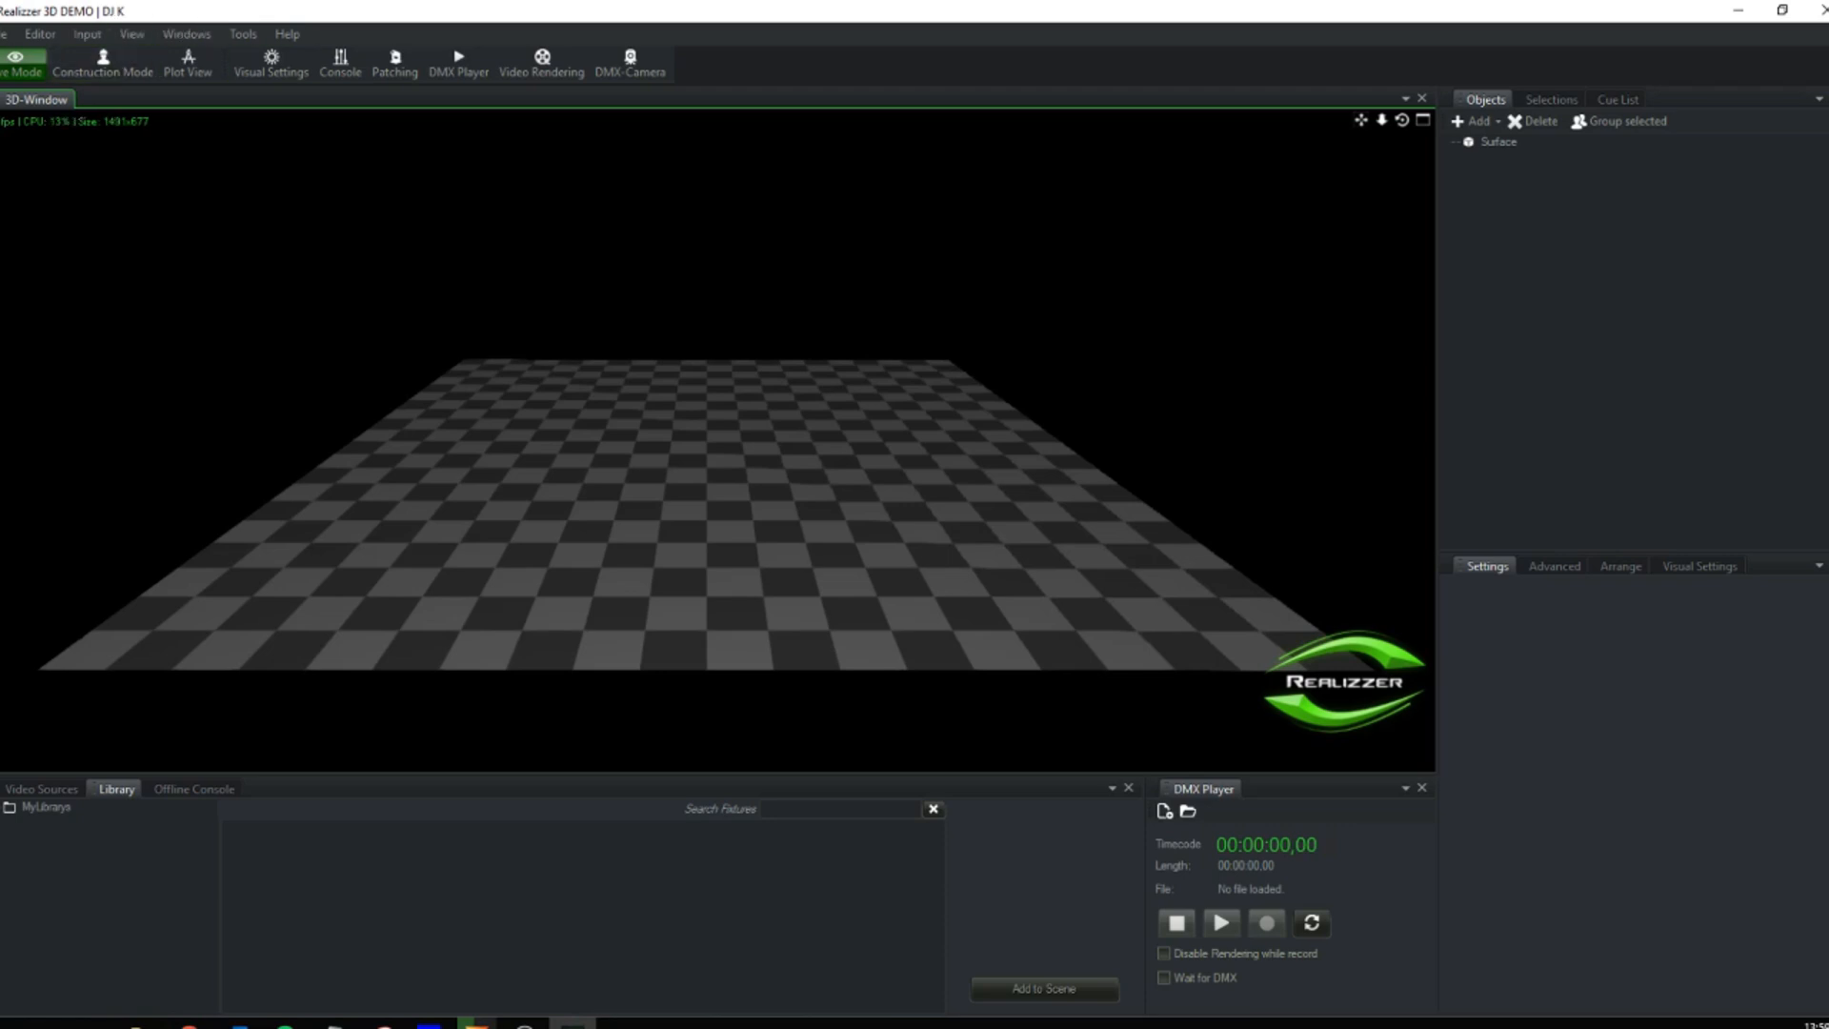
# - Switch the ArtNET DMX input off and back on
pyautogui.click(86, 34)
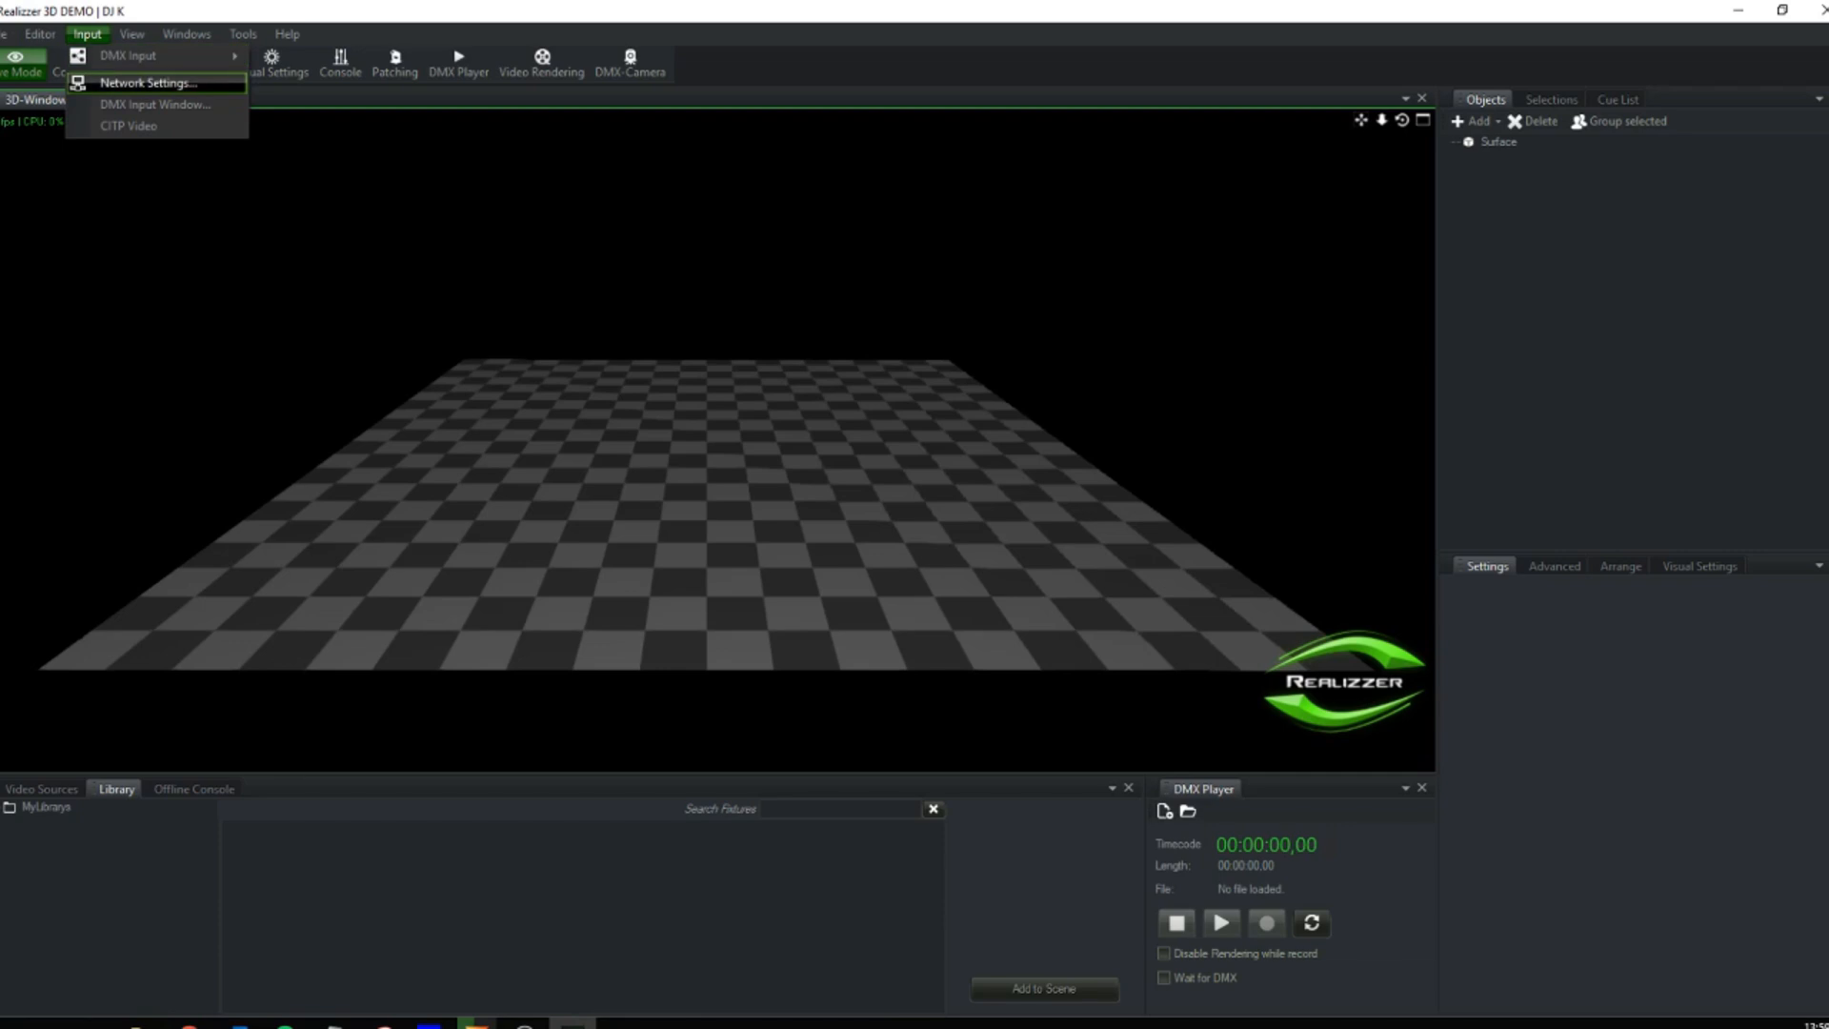
pyautogui.moveTo(143, 55)
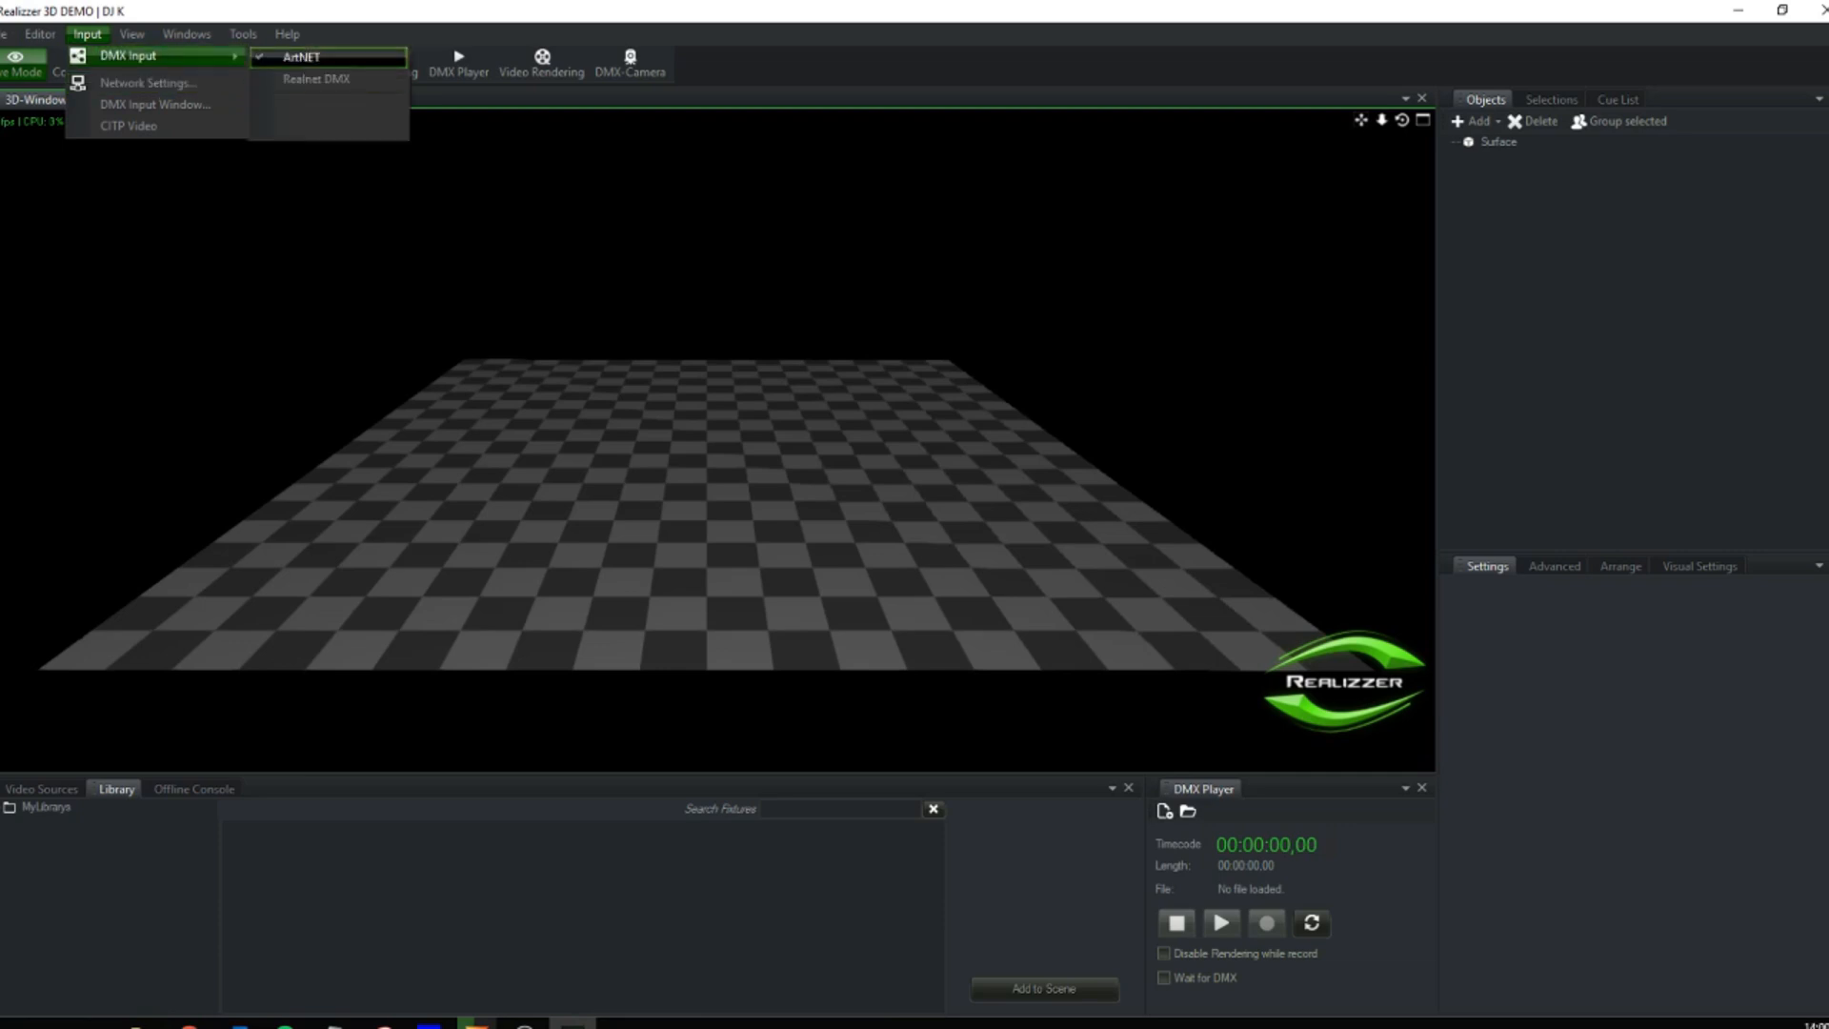
pyautogui.click(301, 56)
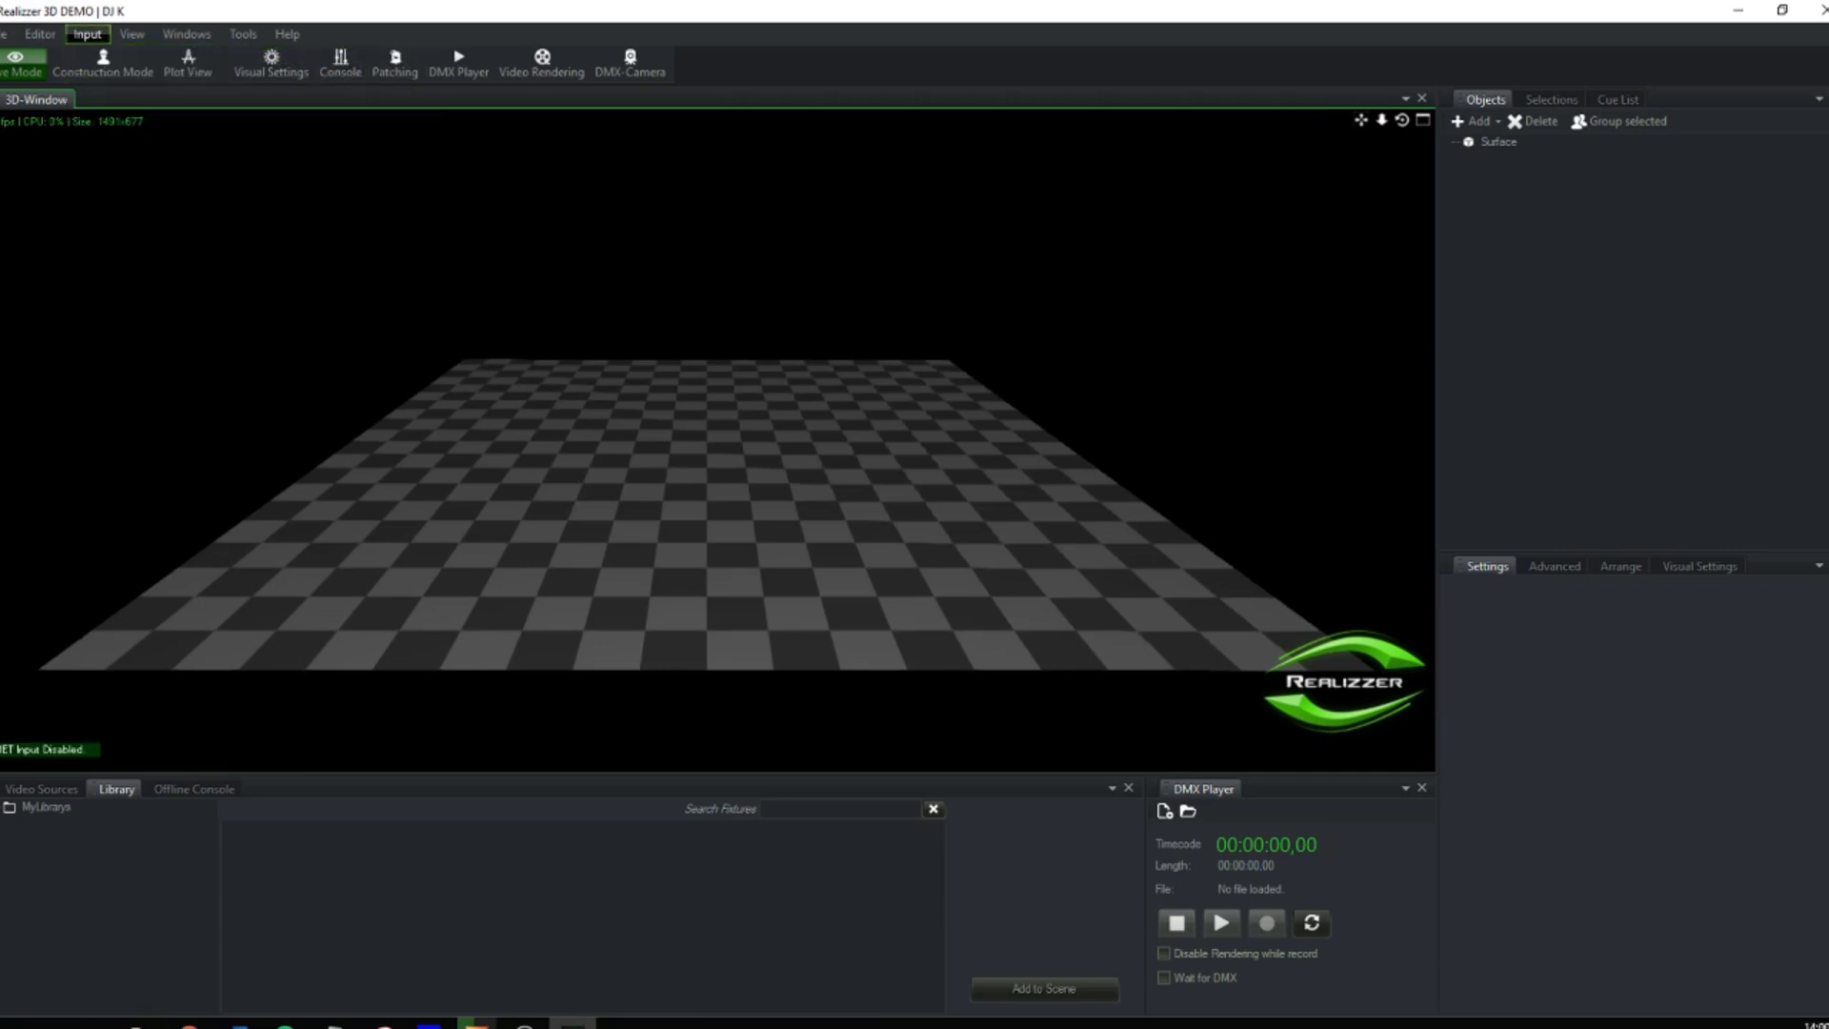
pyautogui.click(87, 33)
pyautogui.moveTo(143, 55)
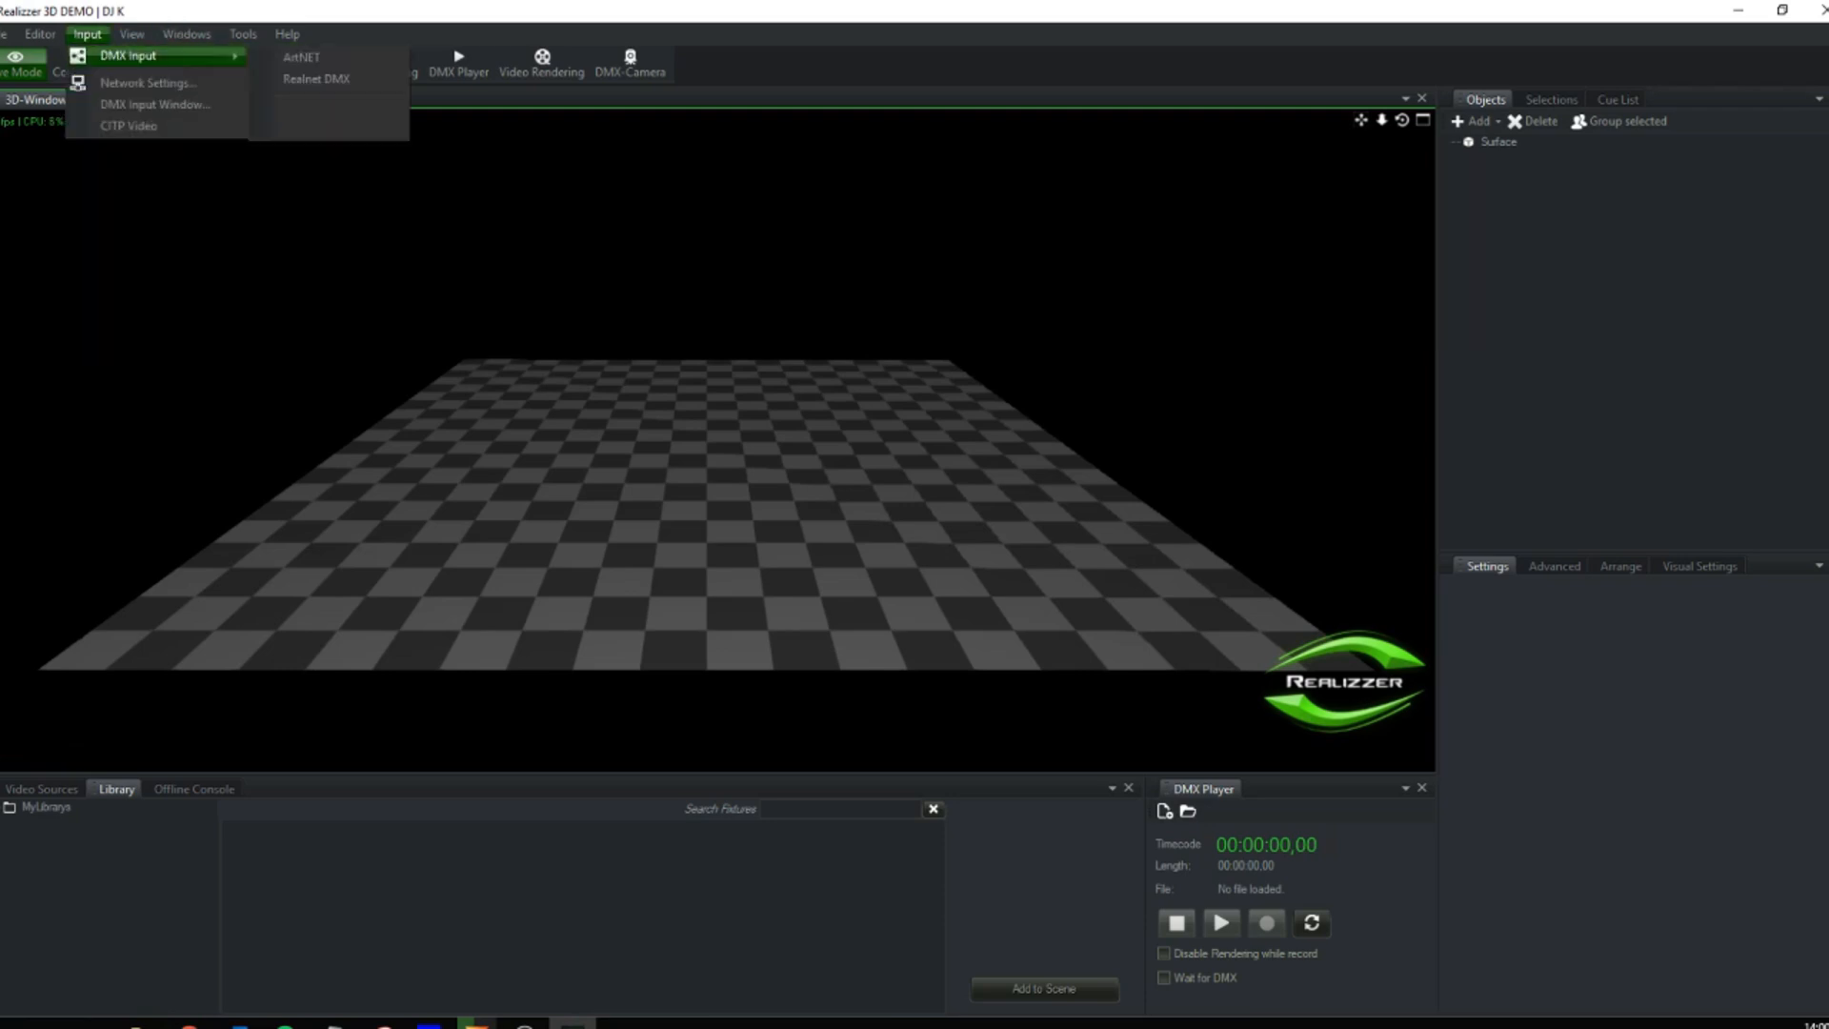
pyautogui.click(301, 57)
# - Check the adapters available for the ArtNET network and apply the network settings with the Realtek PCIe GBE Family Controller
pyautogui.click(87, 33)
pyautogui.press('Escape')
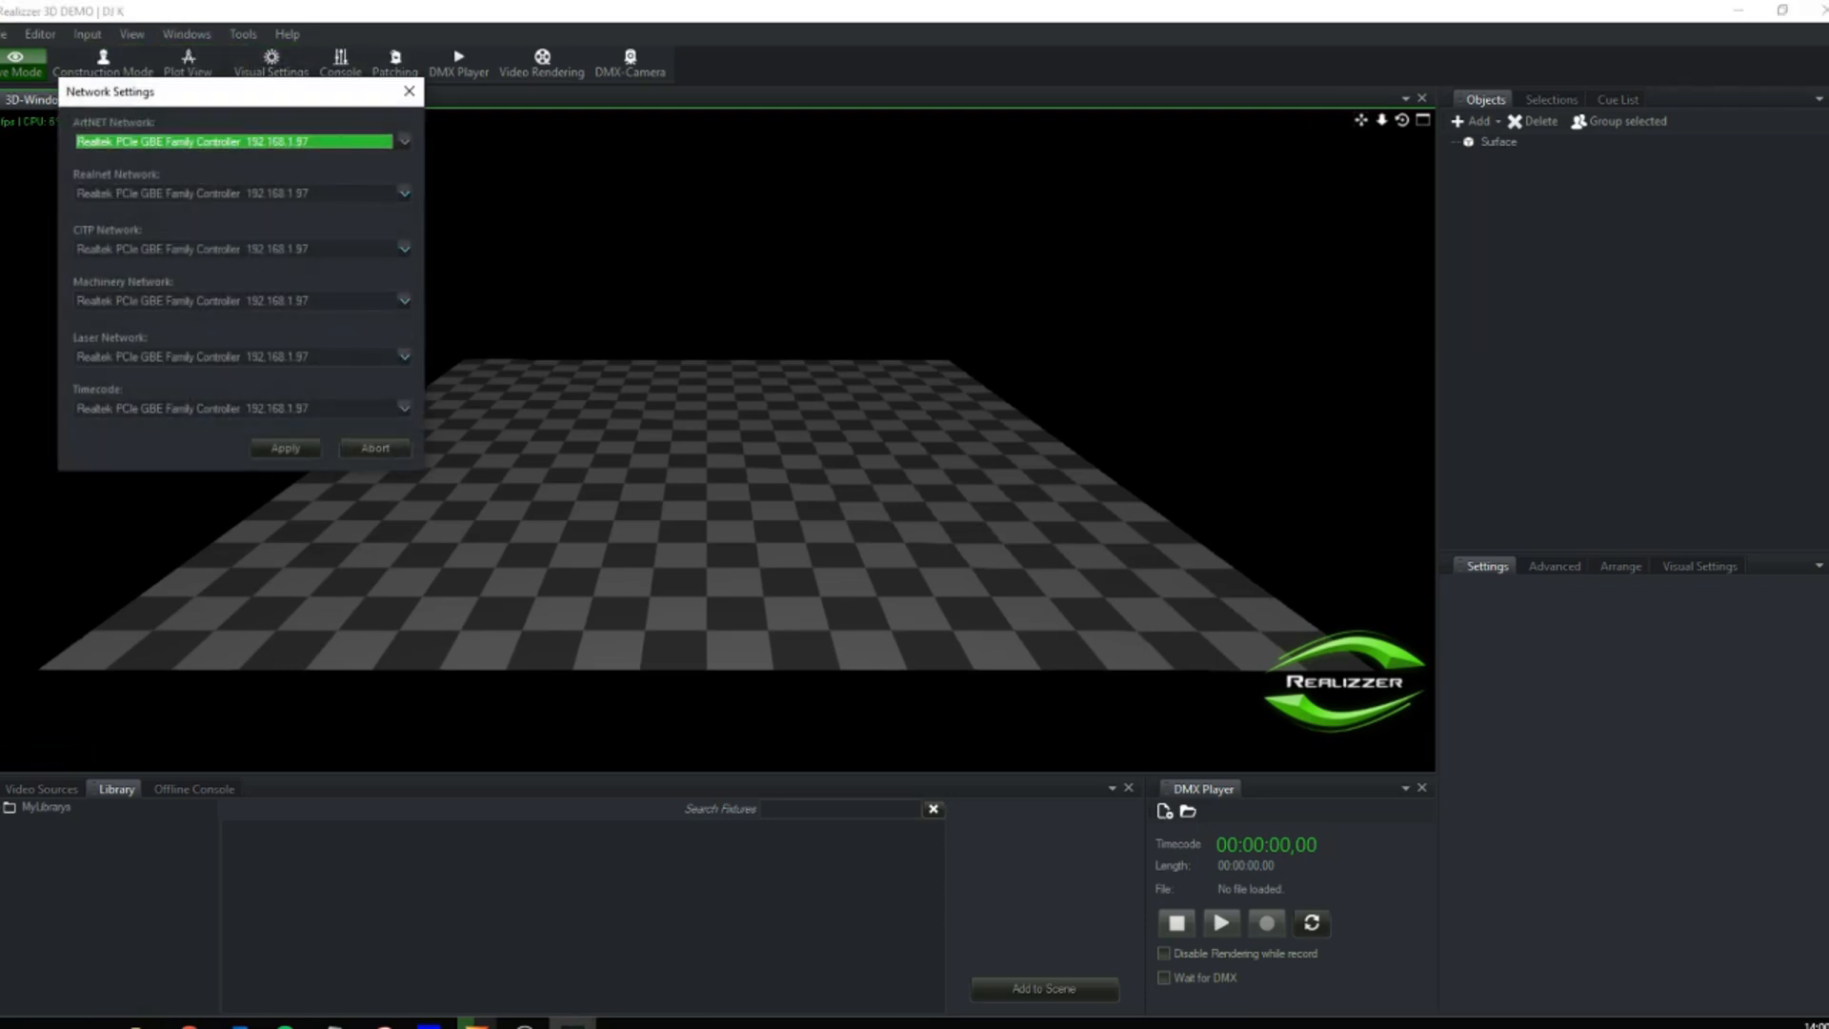
pyautogui.click(405, 141)
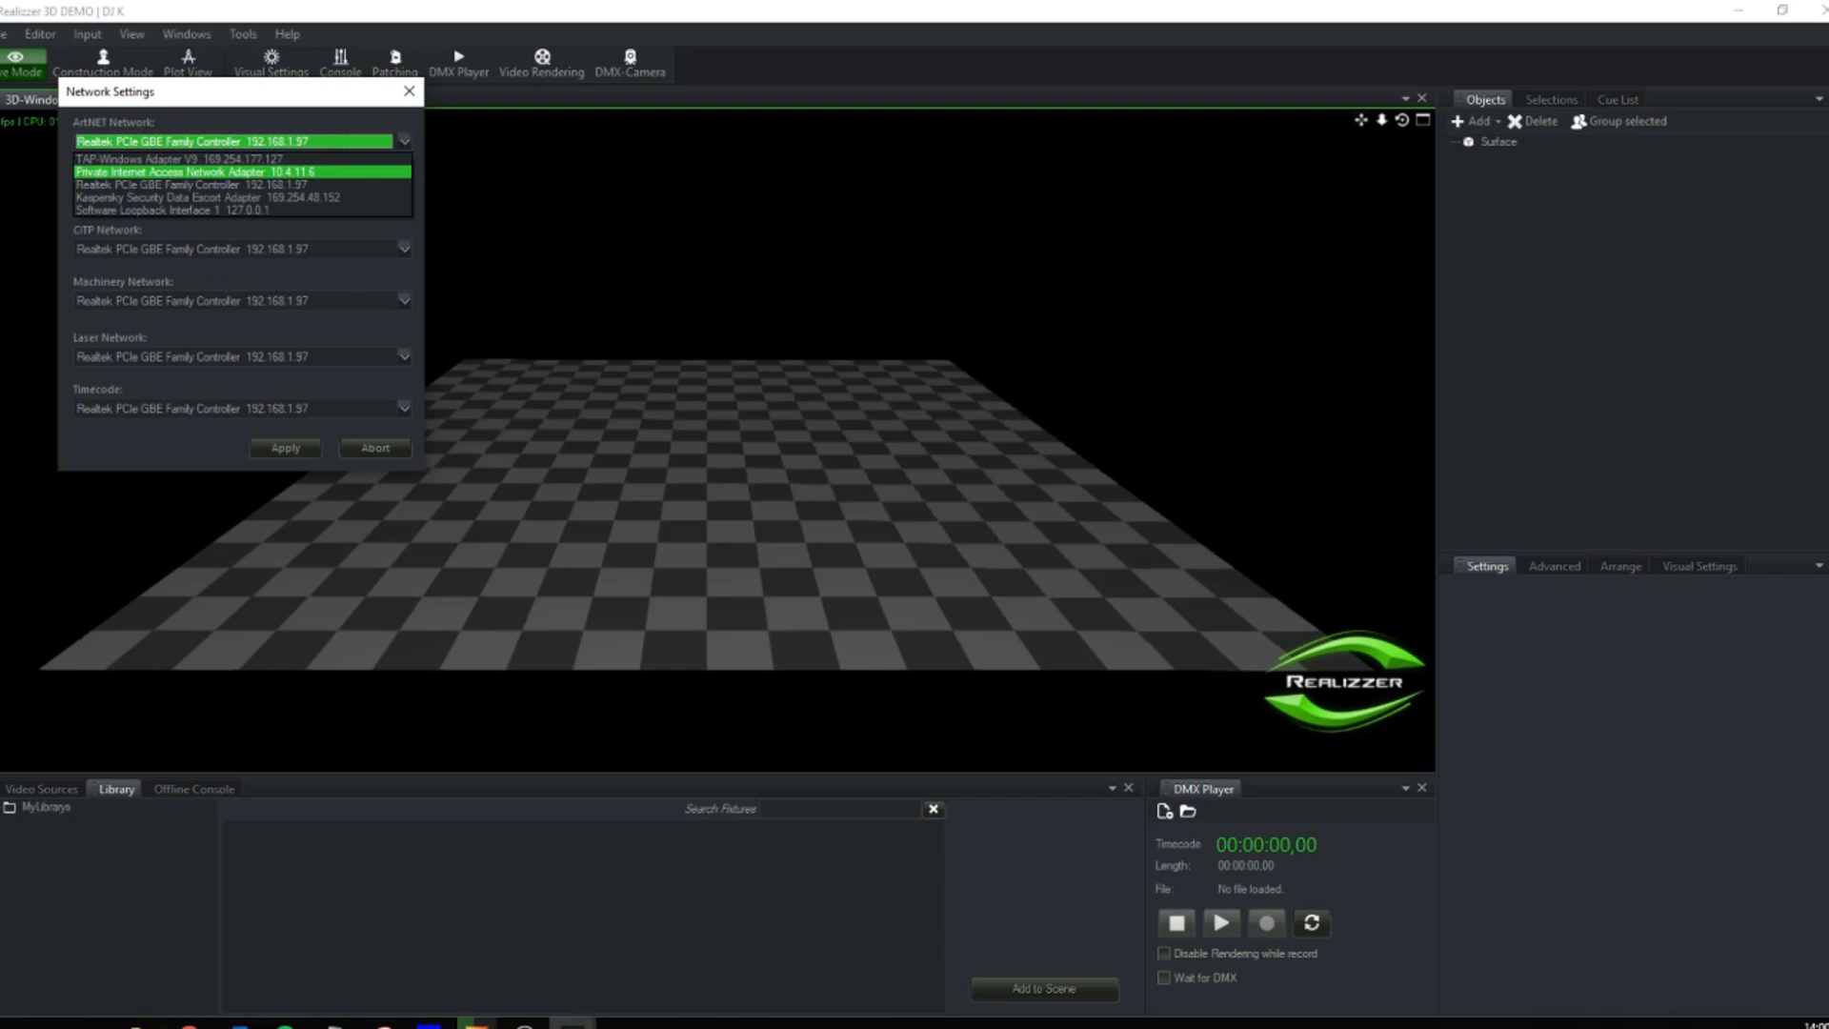
pyautogui.hotkey('alt', 'Tab')
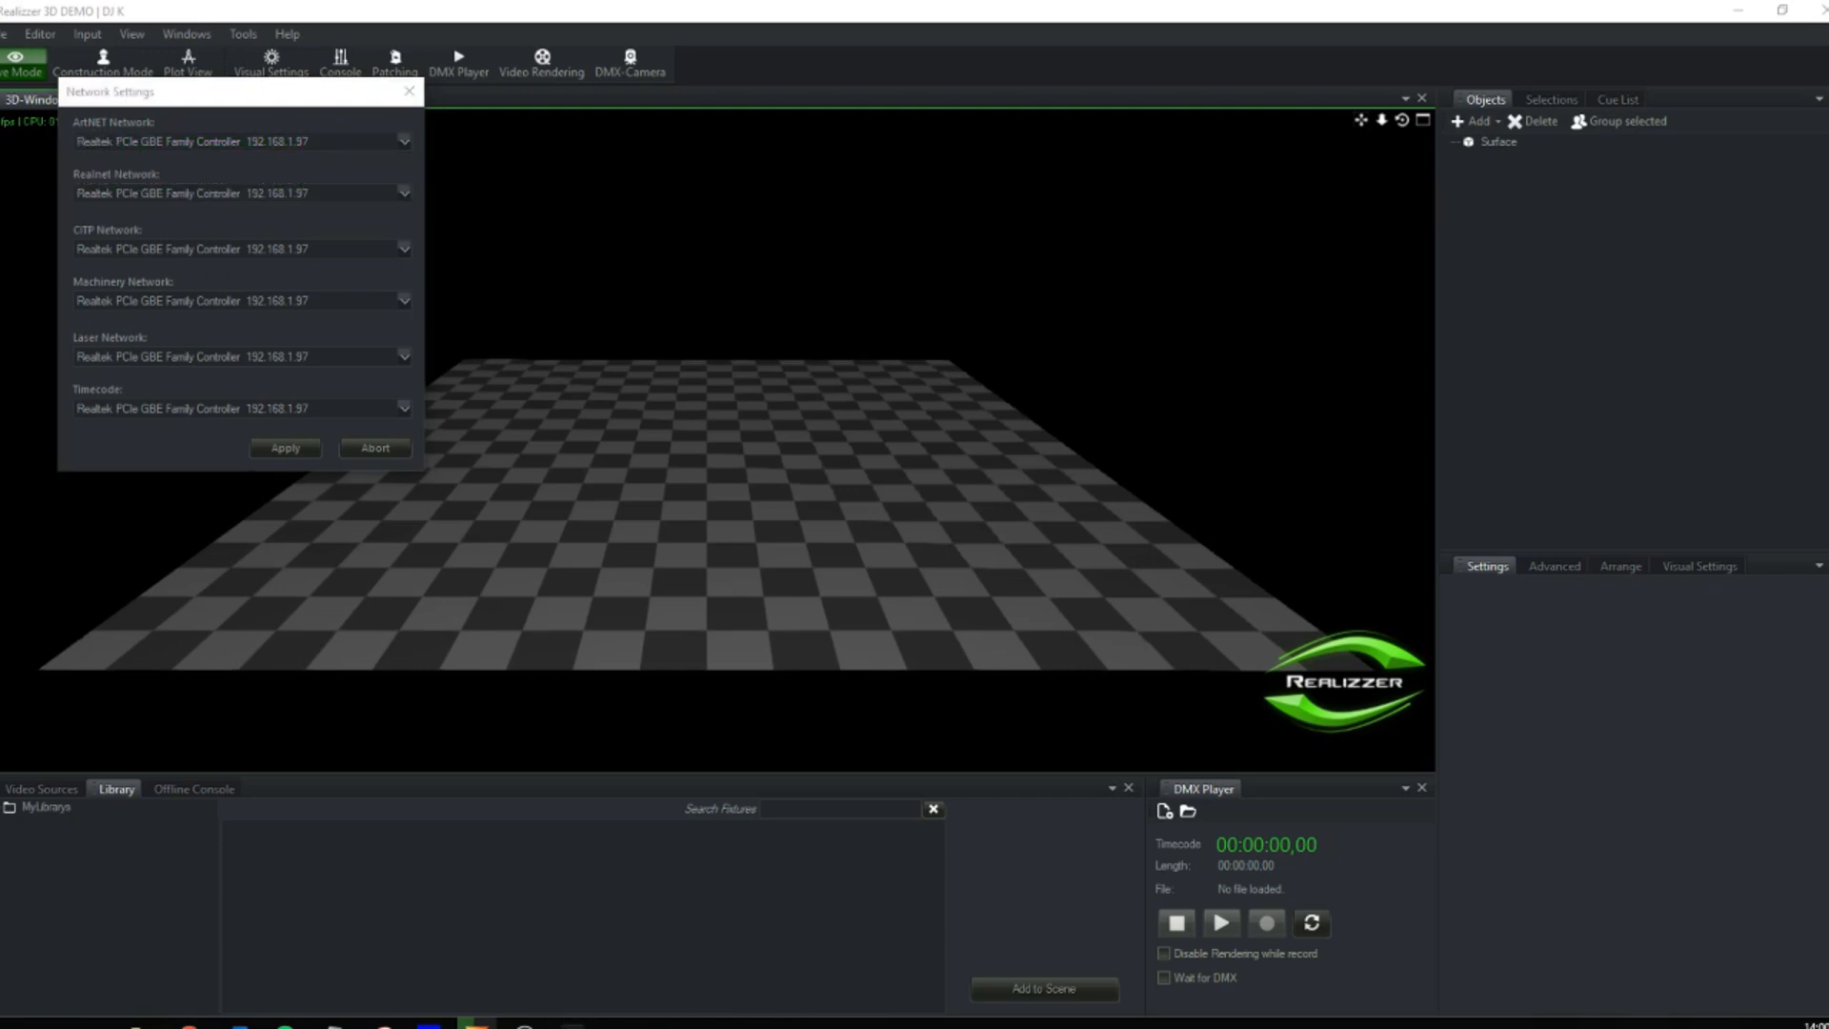
pyautogui.click(286, 448)
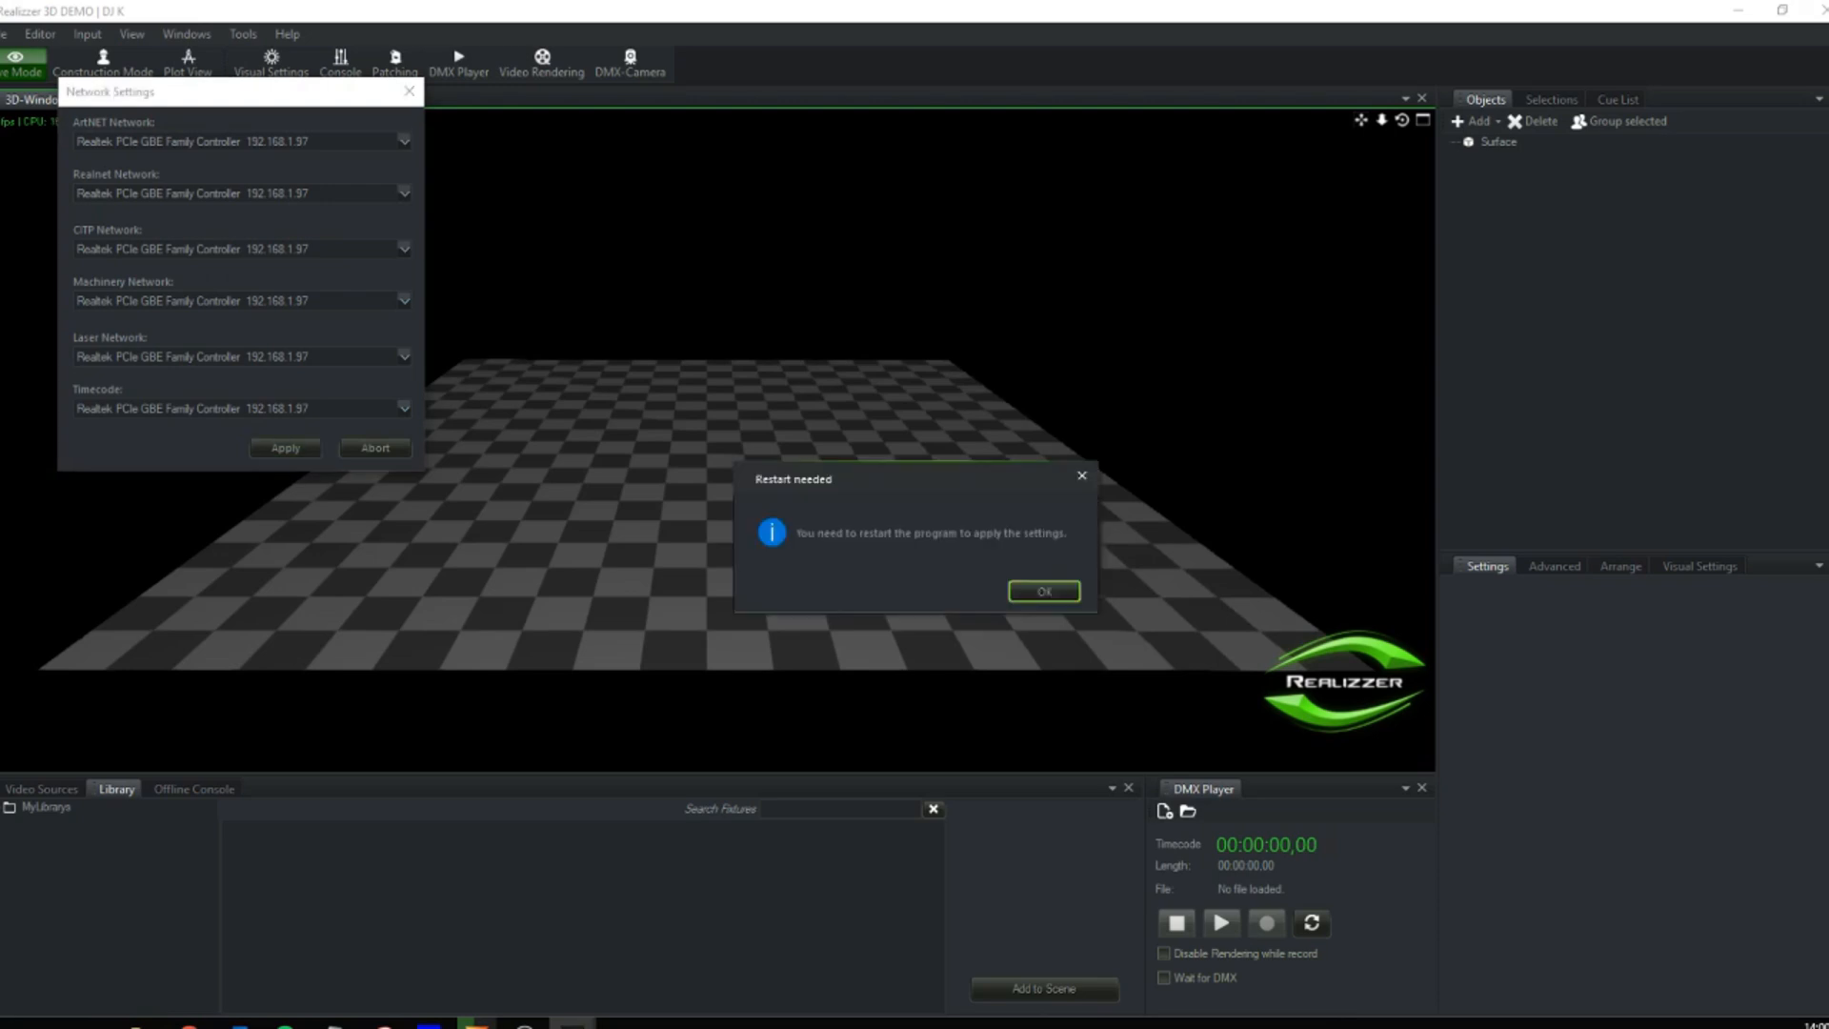
pyautogui.press('Return')
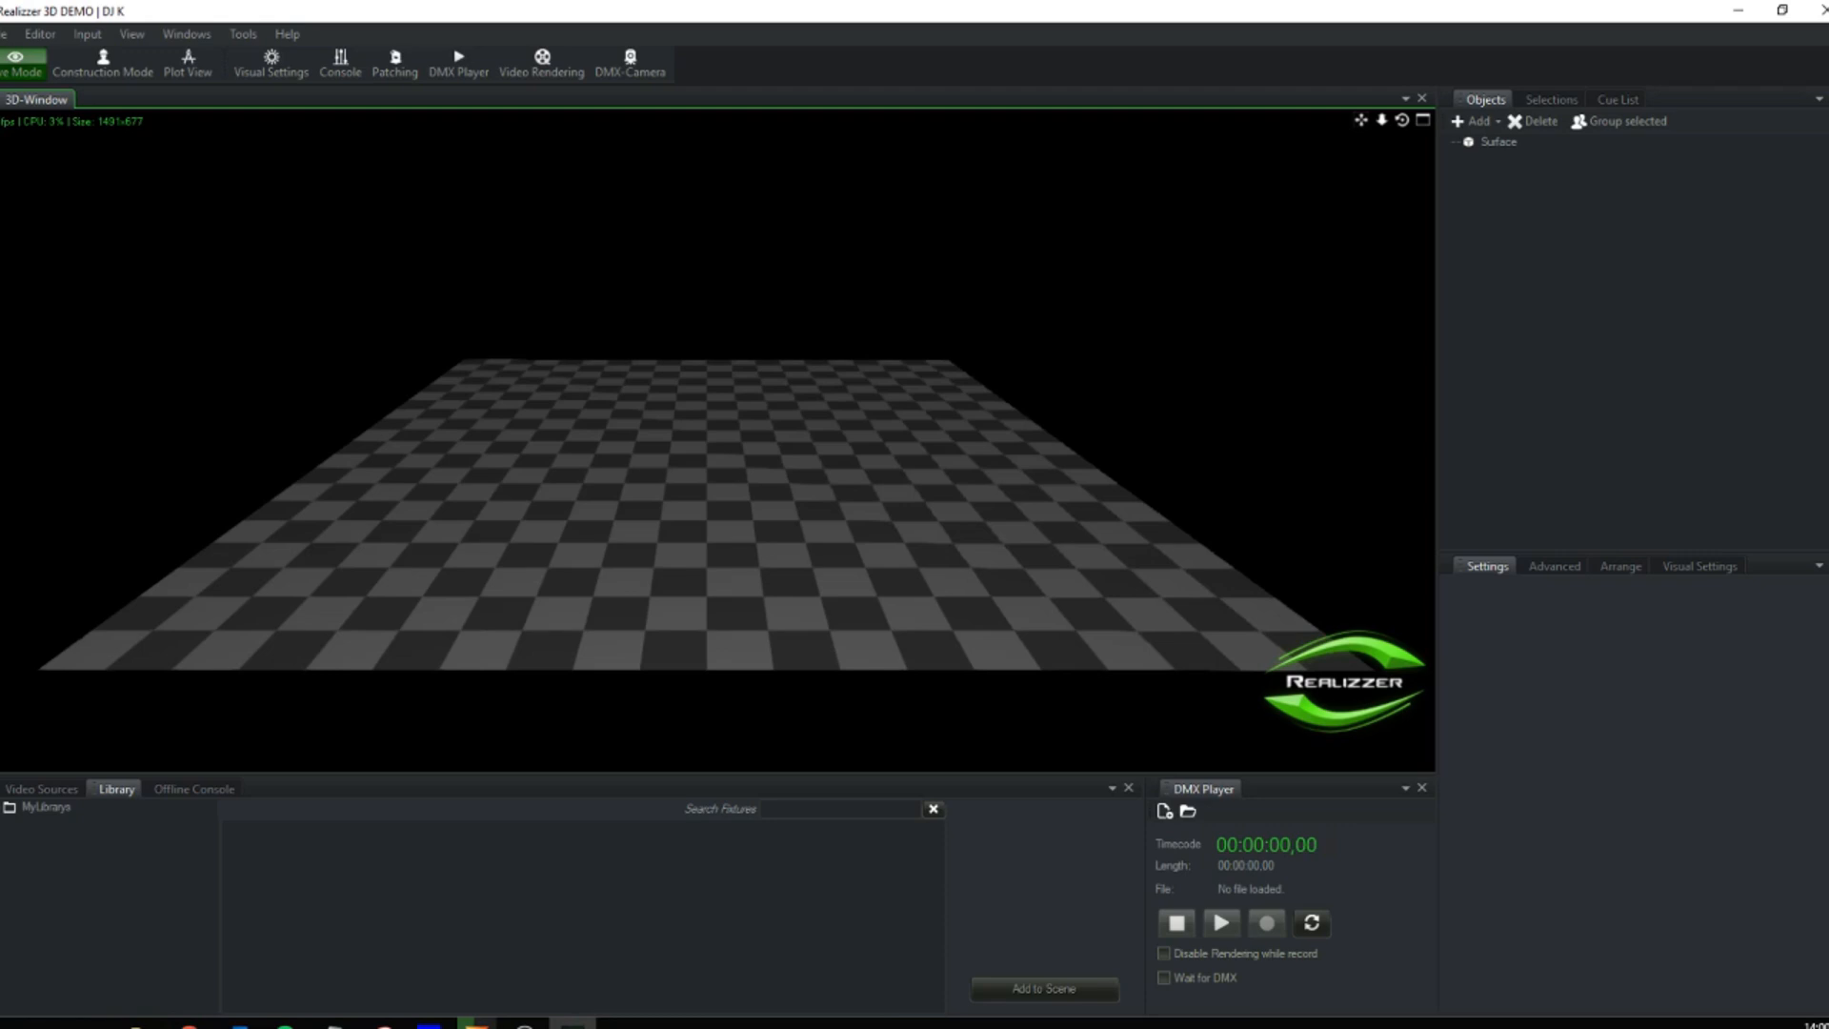
# - Open the Fixtures folder of the library and search its fixtures for "ledj"
pyautogui.click(46, 806)
pyautogui.click(61, 838)
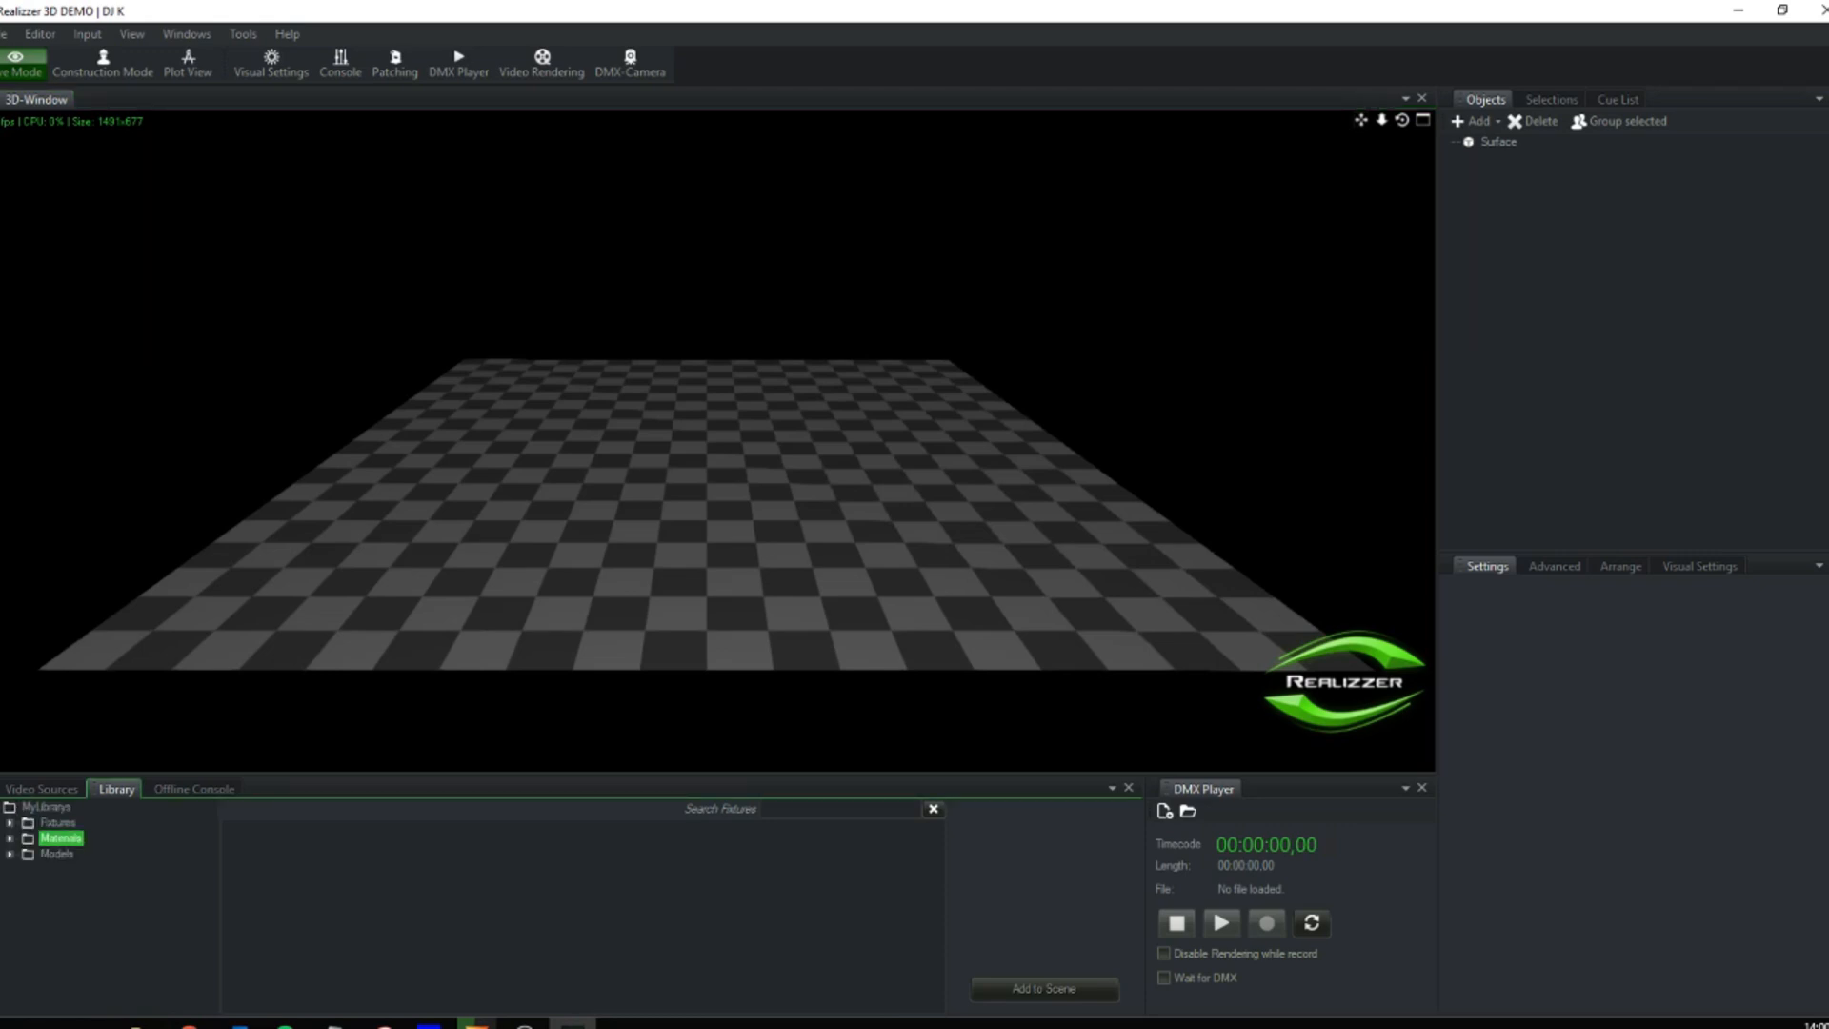
pyautogui.doubleClick(57, 822)
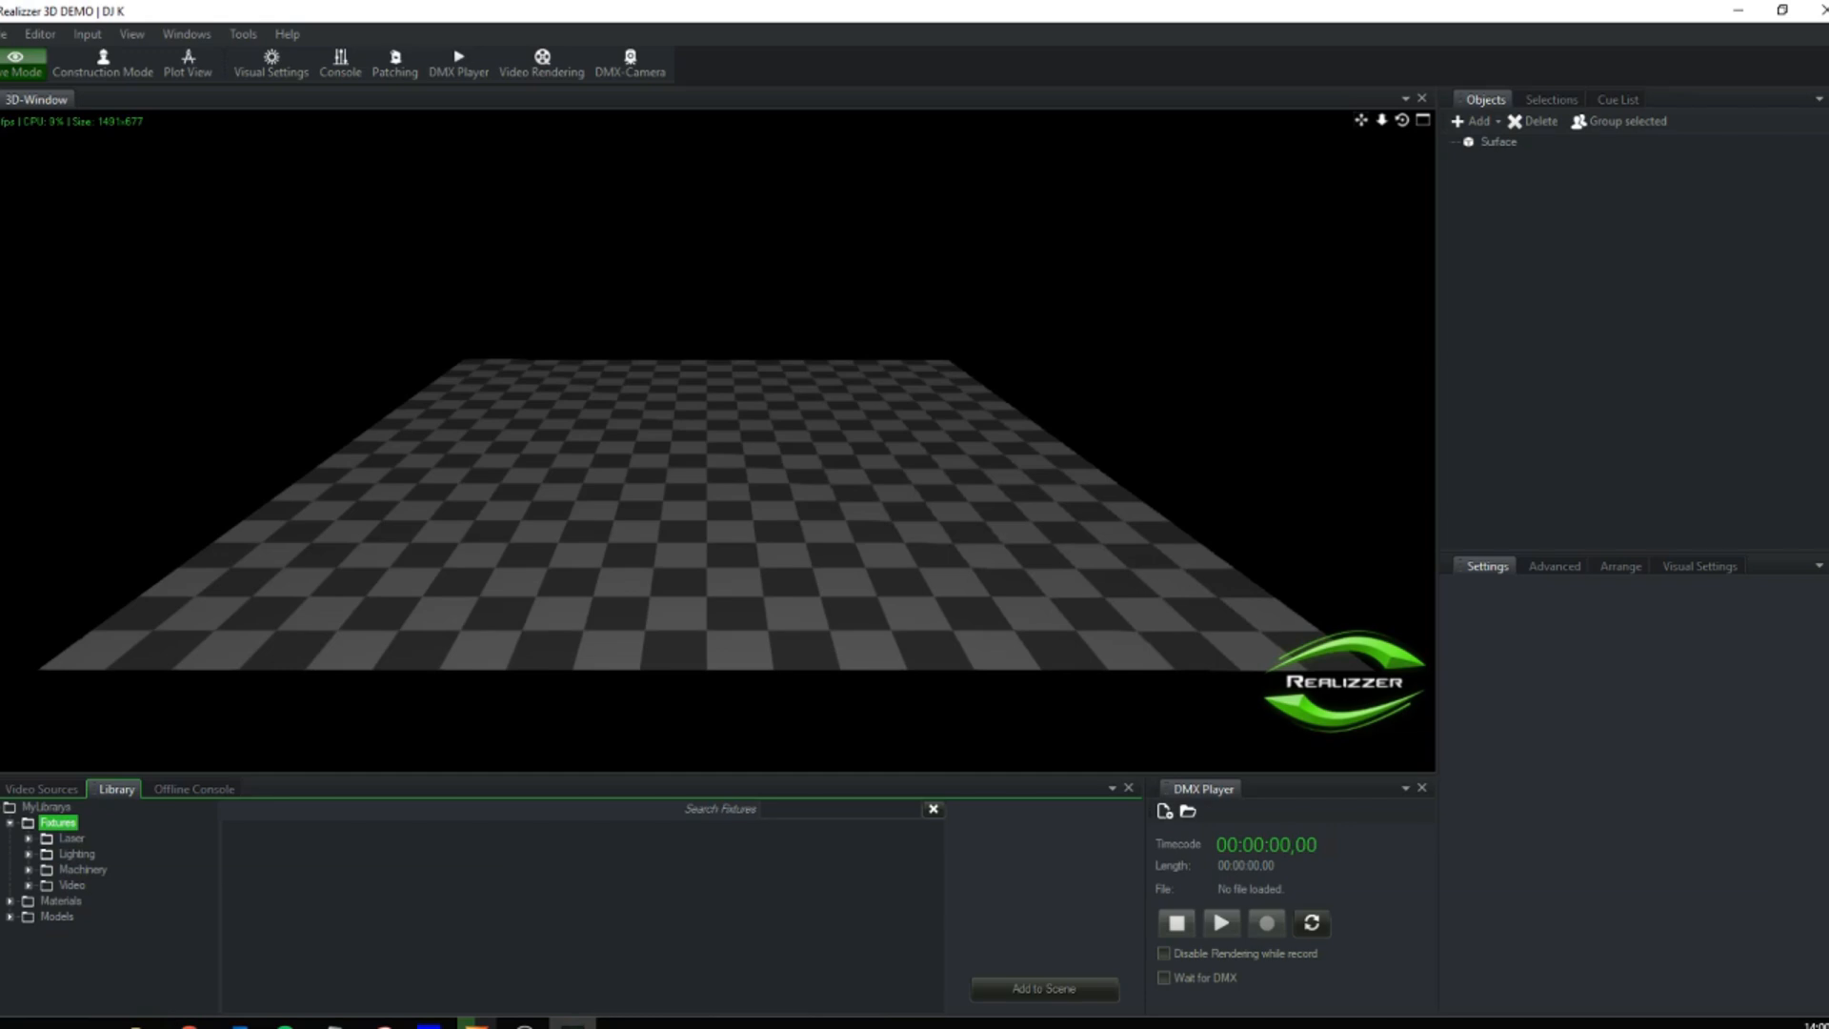
pyautogui.click(840, 809)
pyautogui.write('a')
pyautogui.press('BackSpace')
pyautogui.write('ledj')
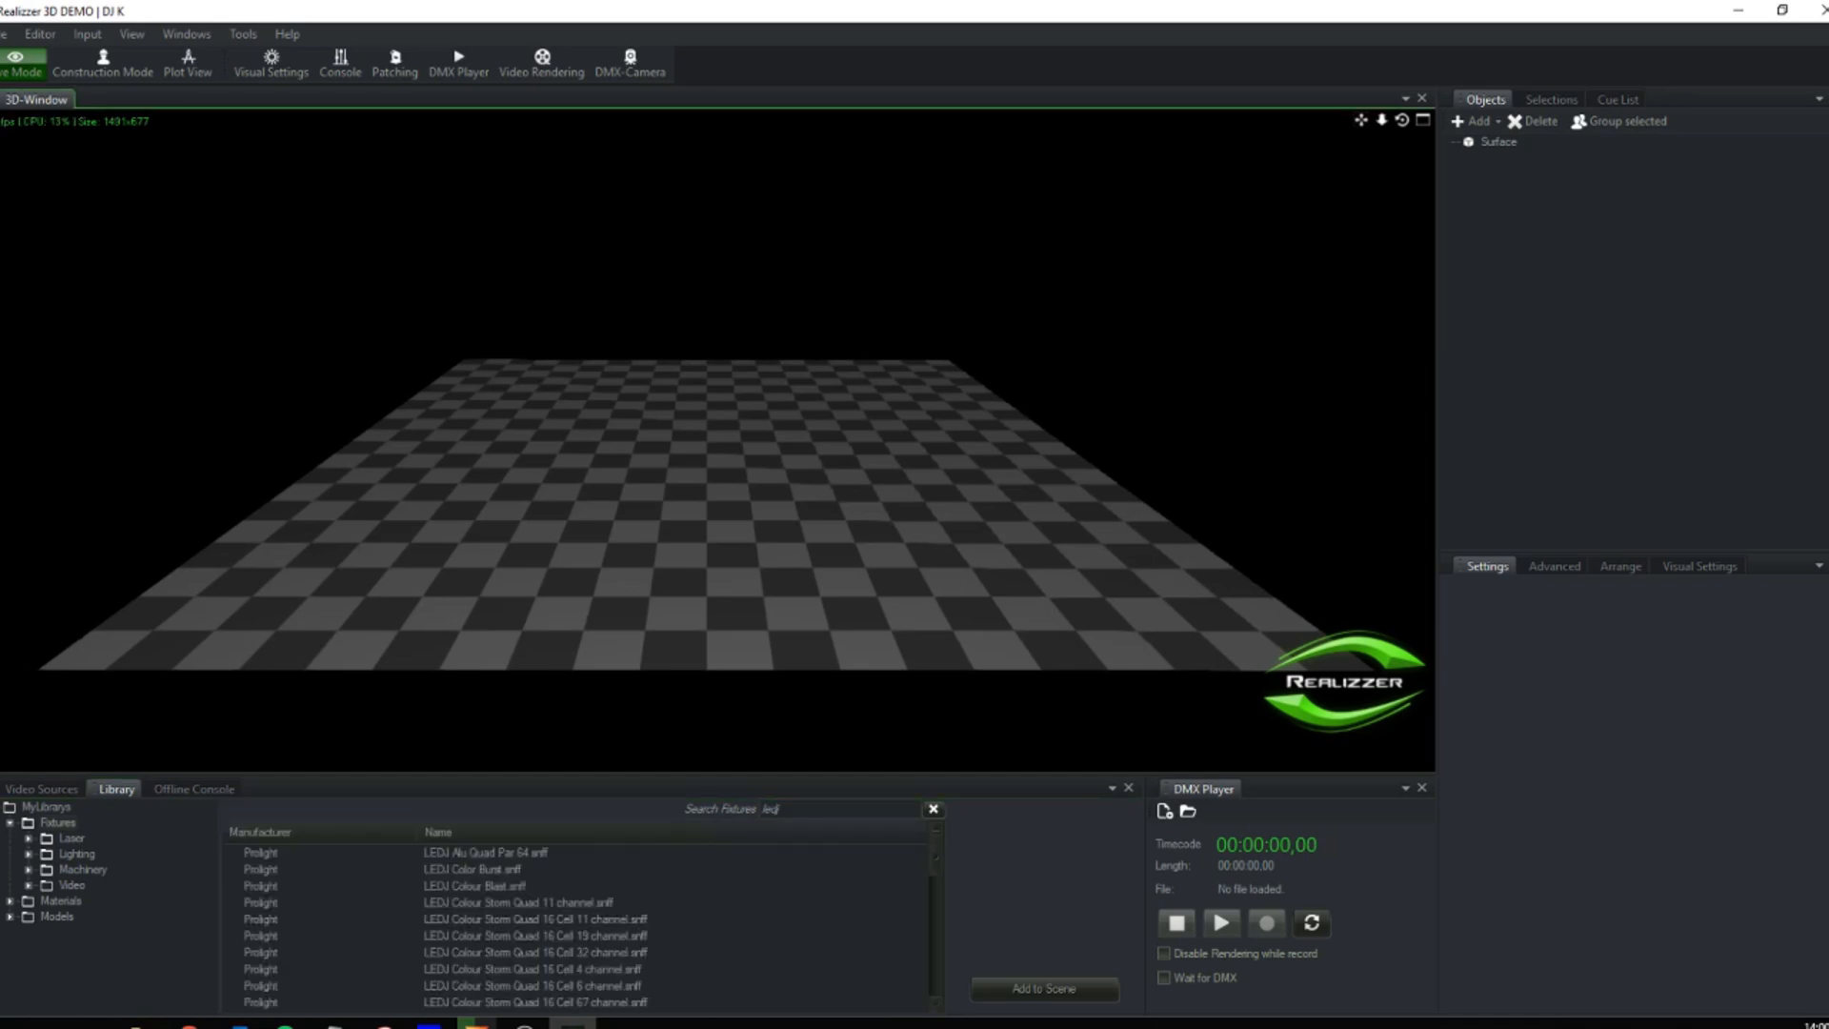
# - Add one Prolight LEDJ Slimline 7Q5 to the scene in 7 channel mode, checking the mode against SoundSwitch
pyautogui.click(536, 919)
pyautogui.scroll(-8, 536, 919)
pyautogui.scroll(-2, 571, 921)
pyautogui.scroll(2, 572, 921)
pyautogui.scroll(-1, 571, 934)
pyautogui.doubleClick(495, 969)
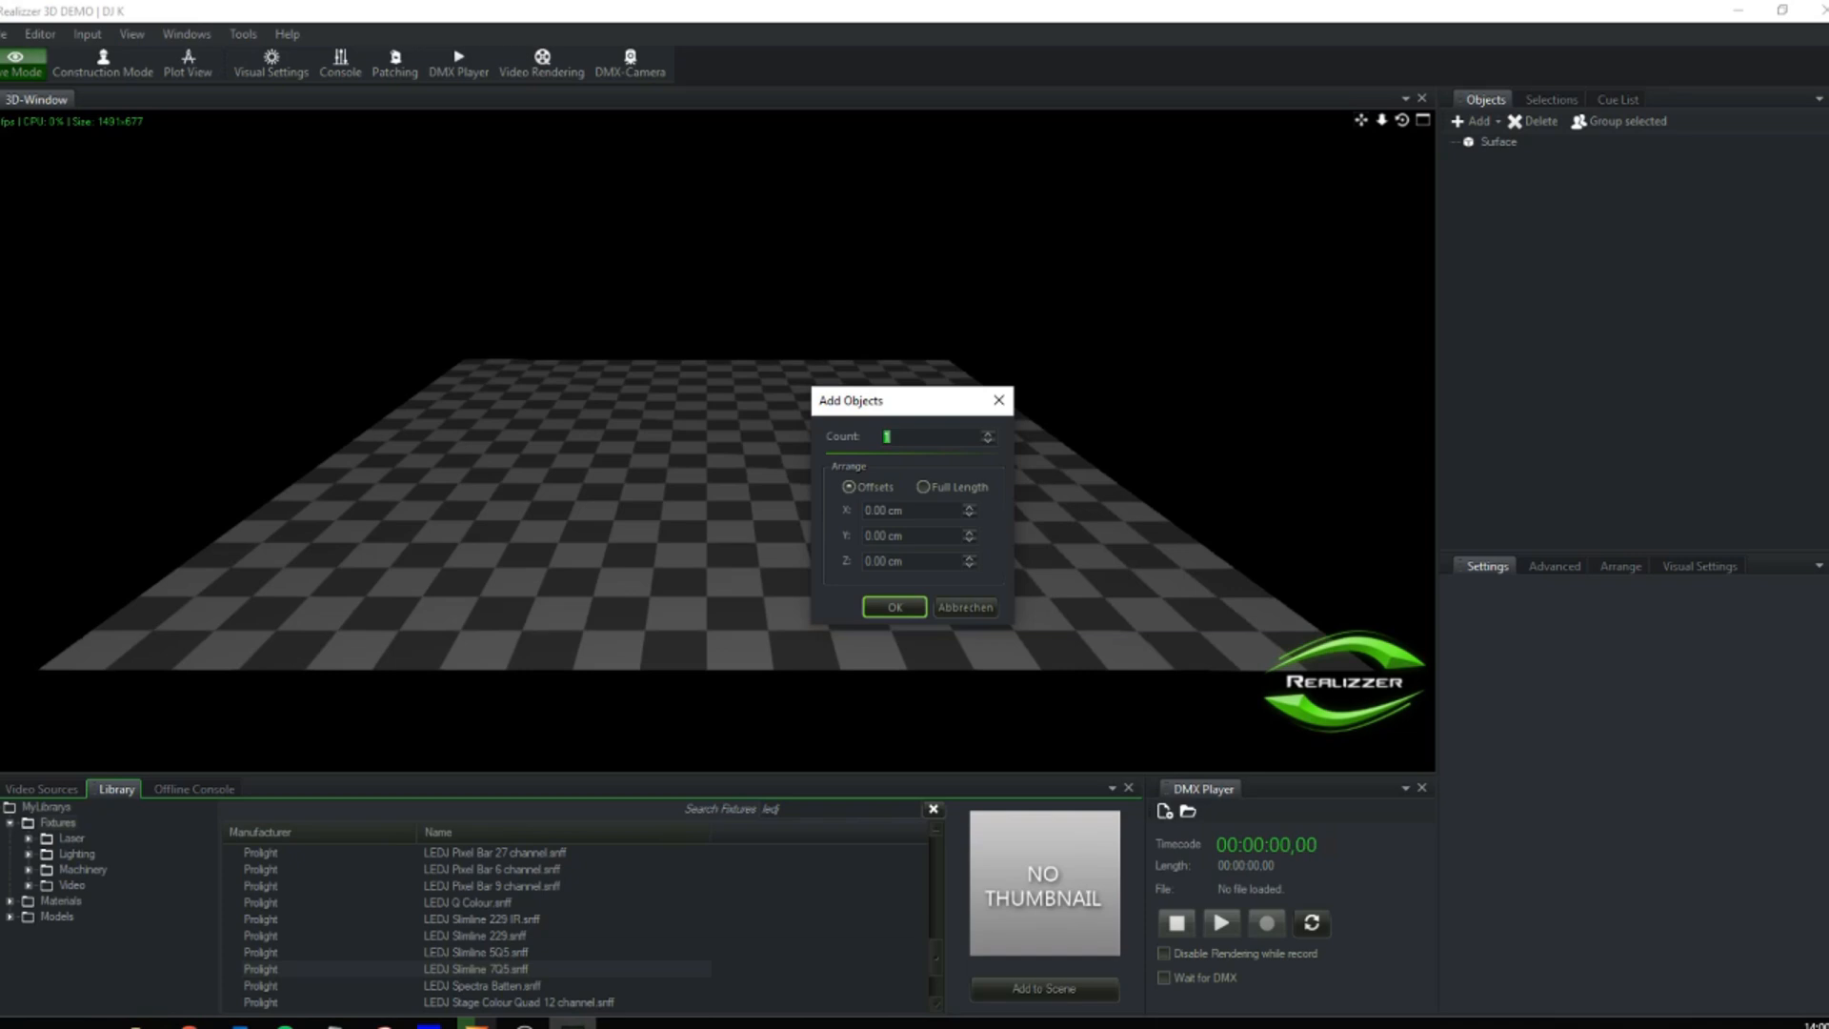
pyautogui.press('Return')
pyautogui.click(1024, 517)
pyautogui.press('Return')
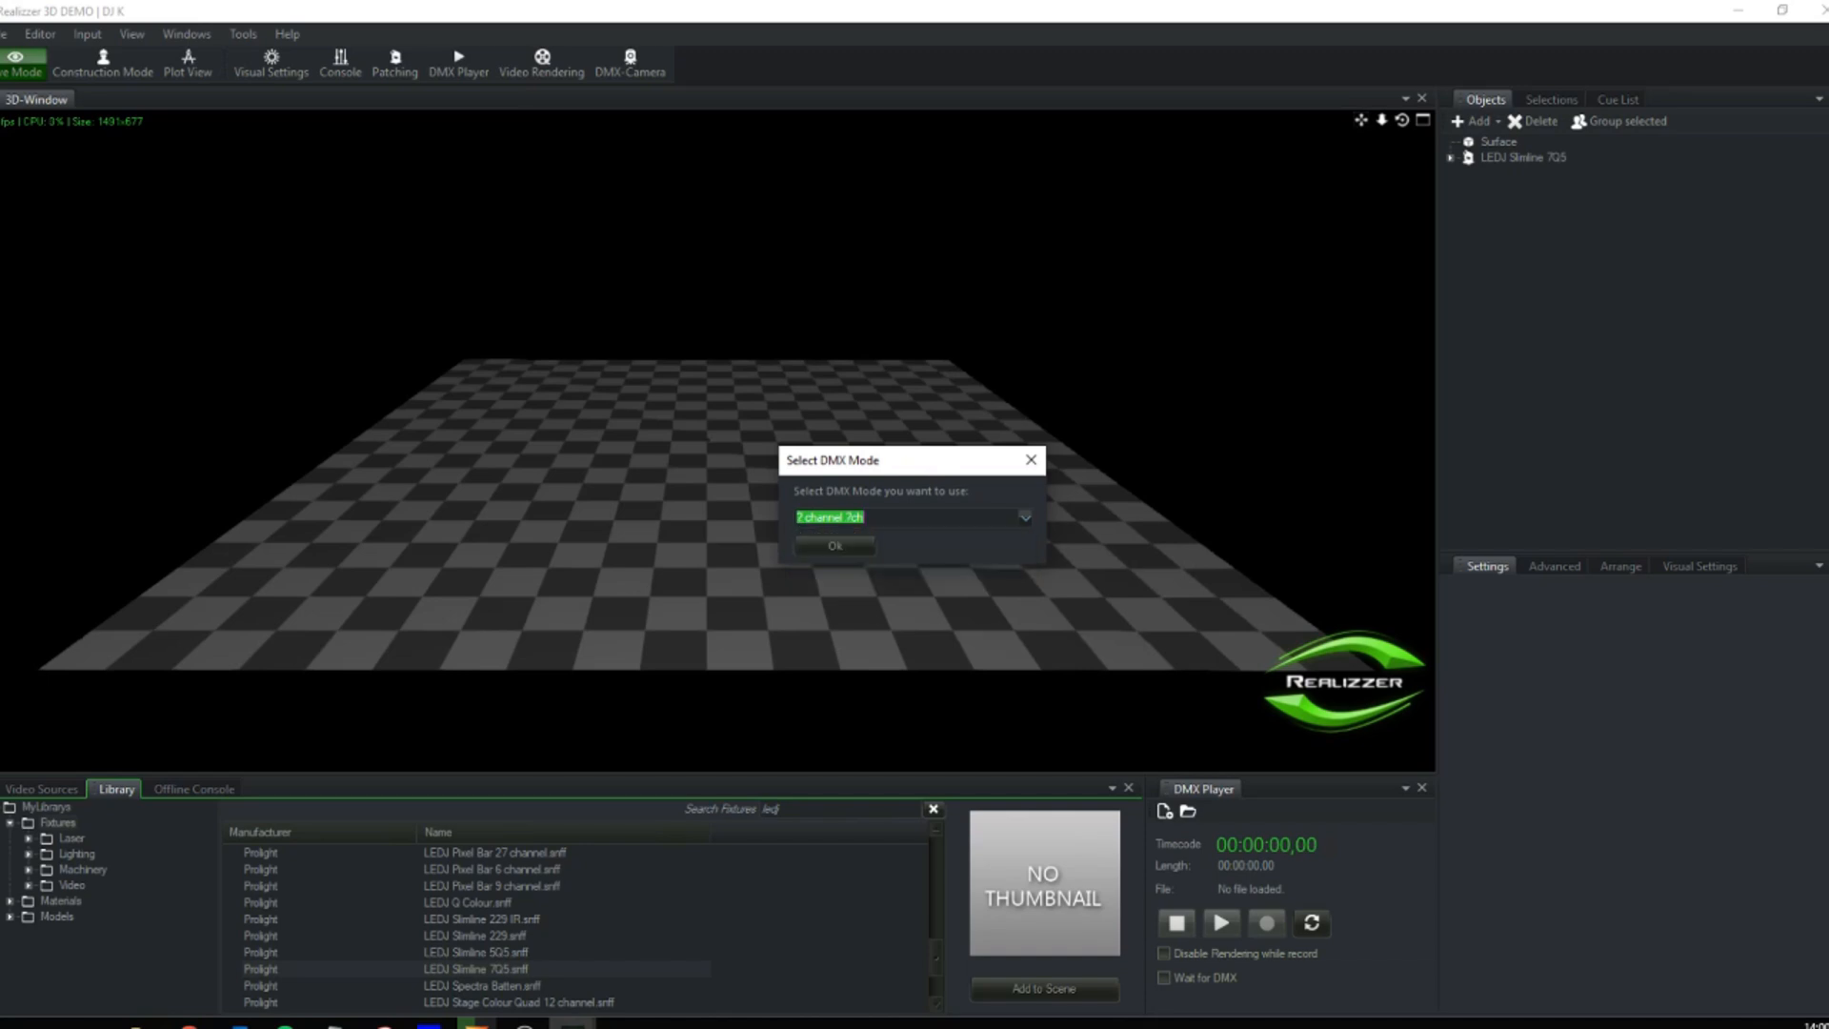
pyautogui.click(428, 1025)
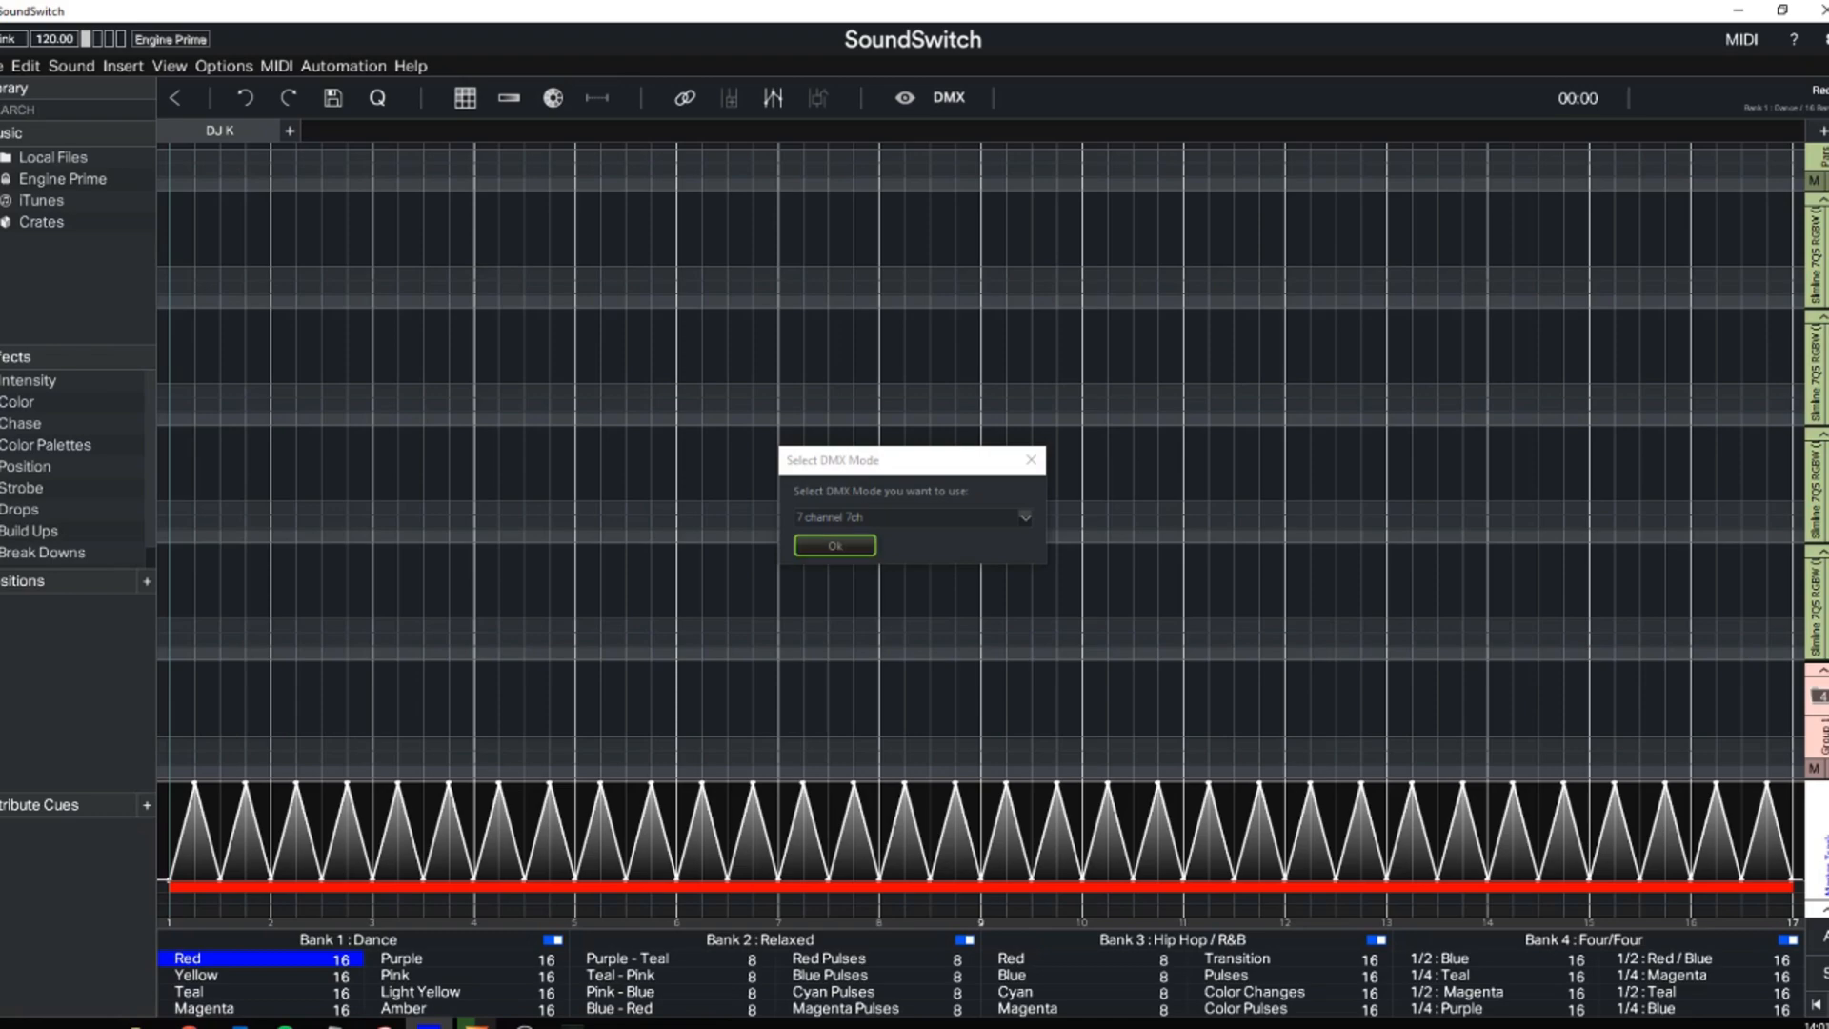
pyautogui.click(834, 544)
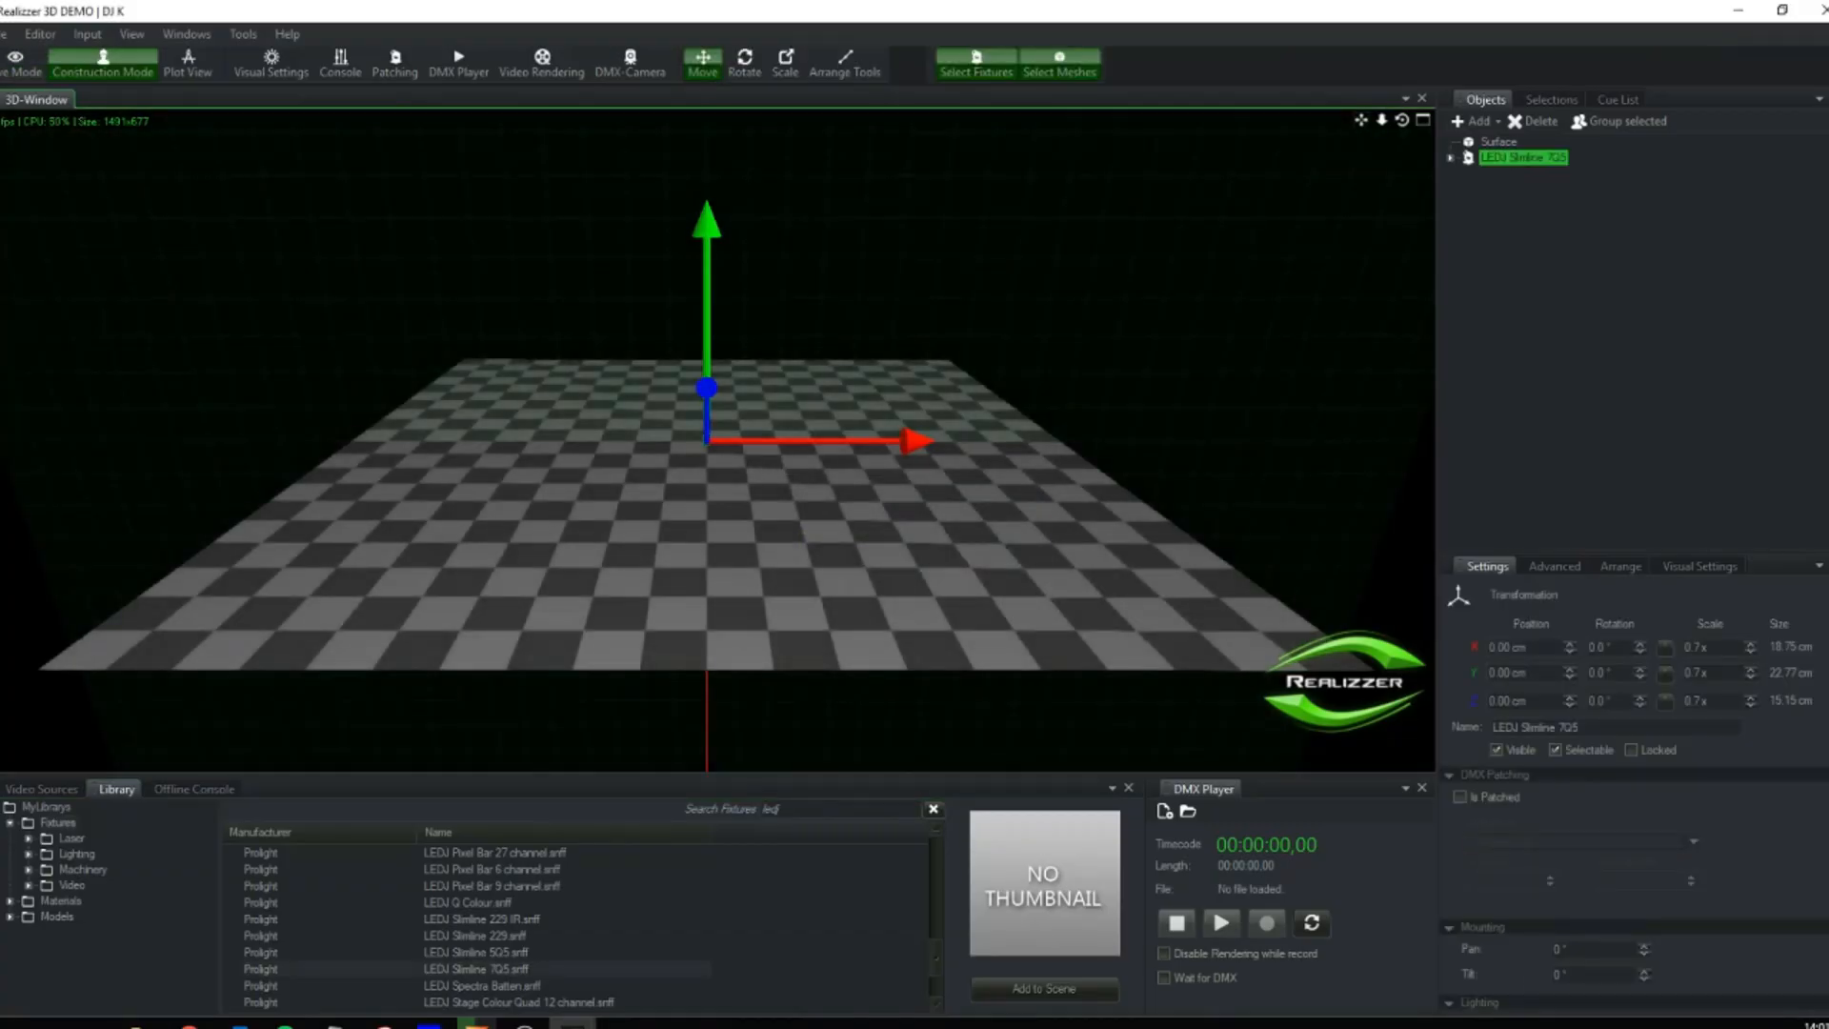
# - Set the mounting tilt of the LEDJ Slimline 7Q5 to 45°
pyautogui.scroll(12, 716, 441)
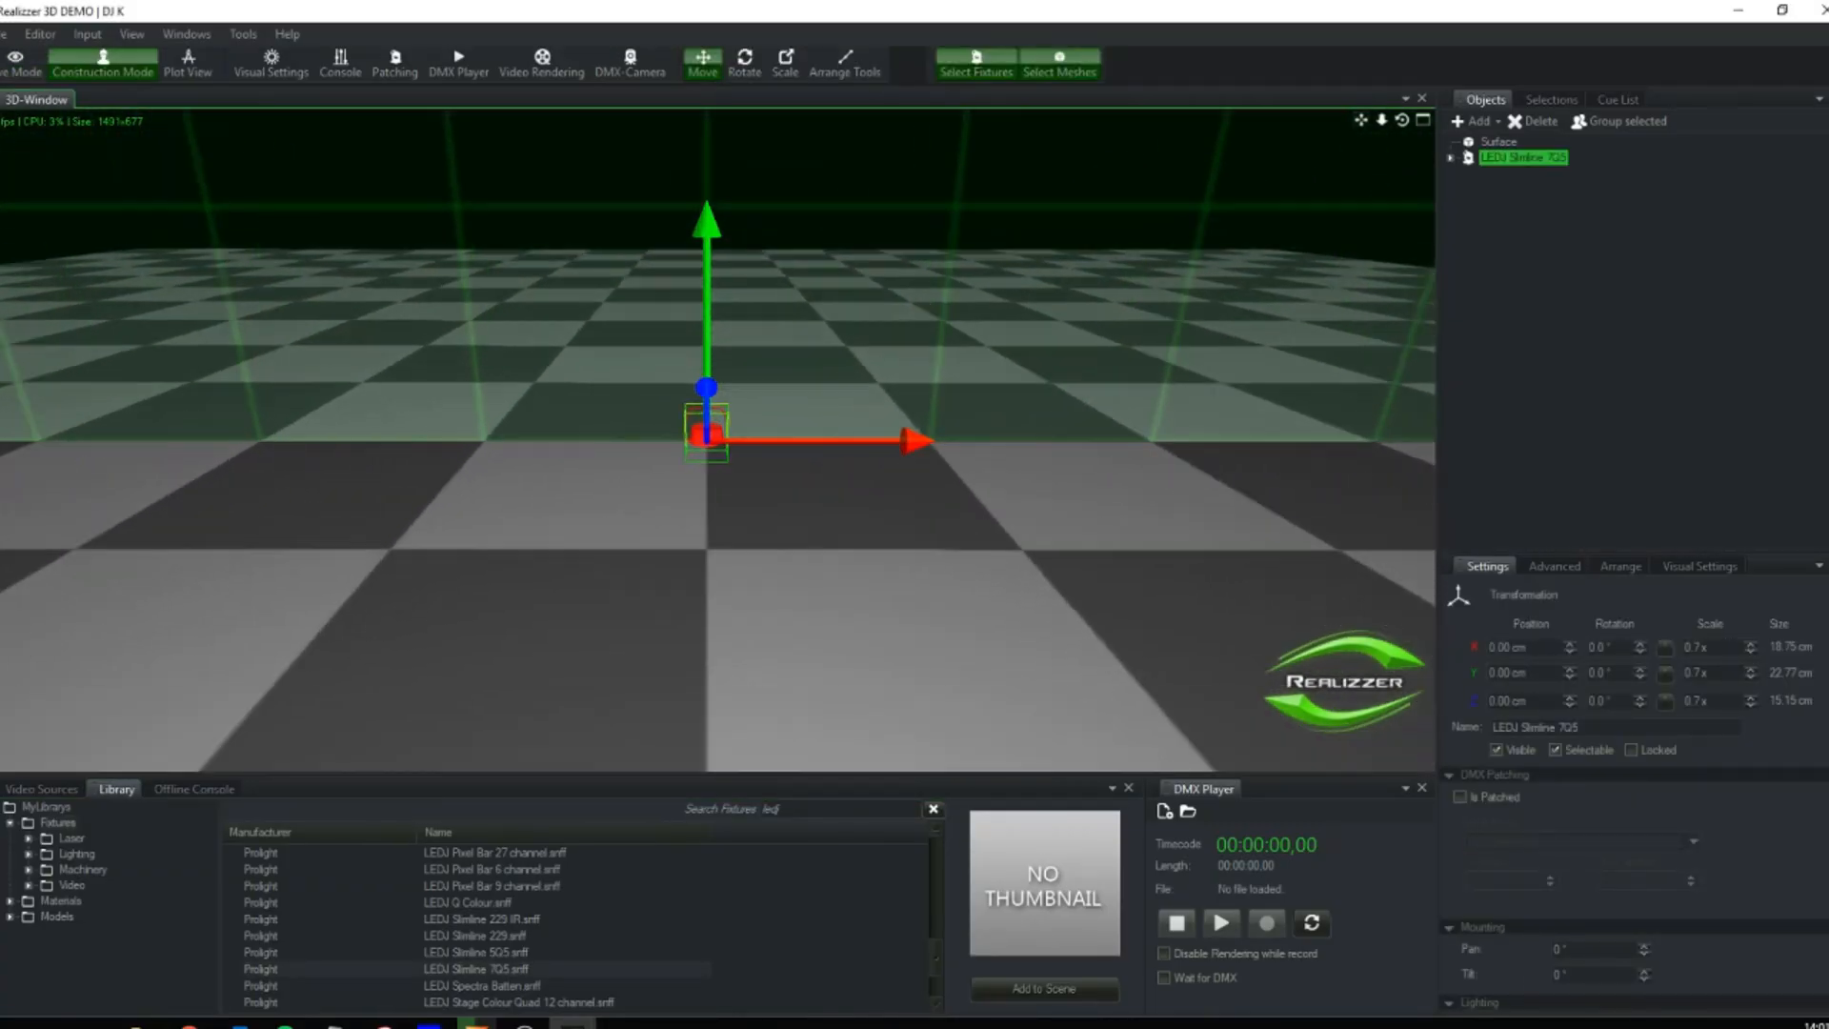
pyautogui.scroll(5, 707, 441)
pyautogui.scroll(-4, 706, 441)
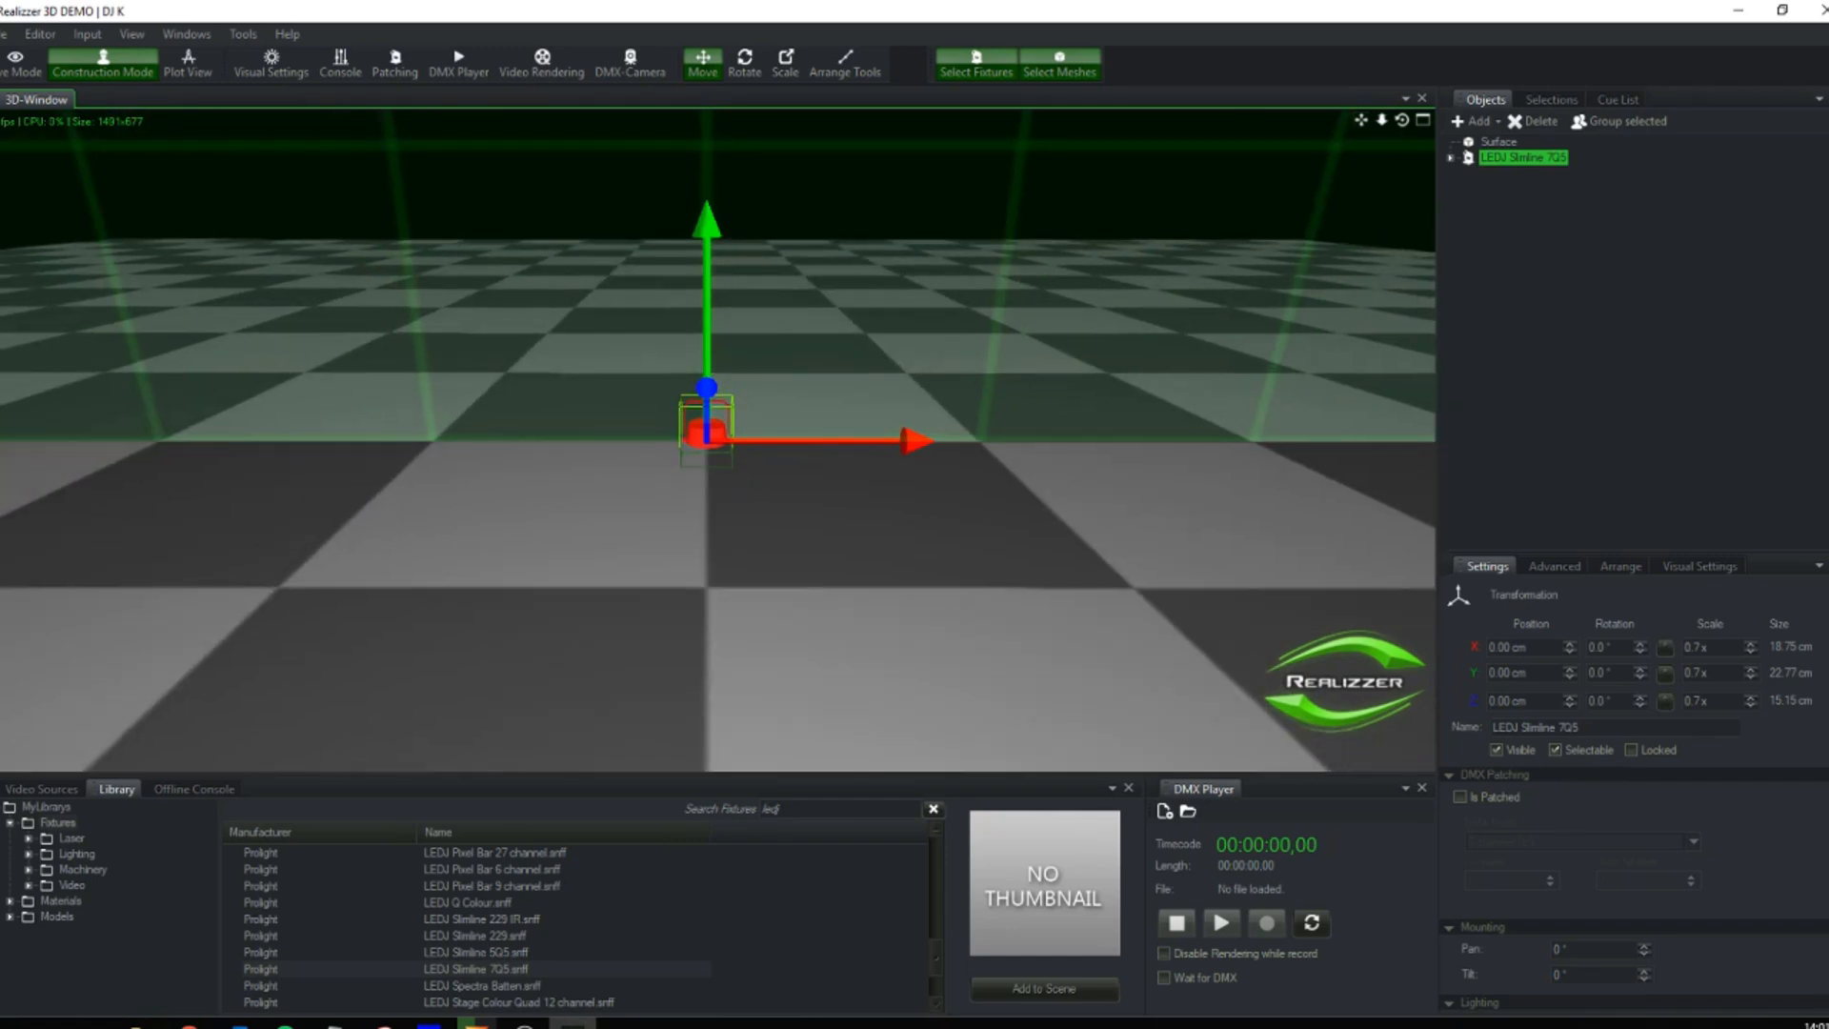
pyautogui.scroll(2, 707, 441)
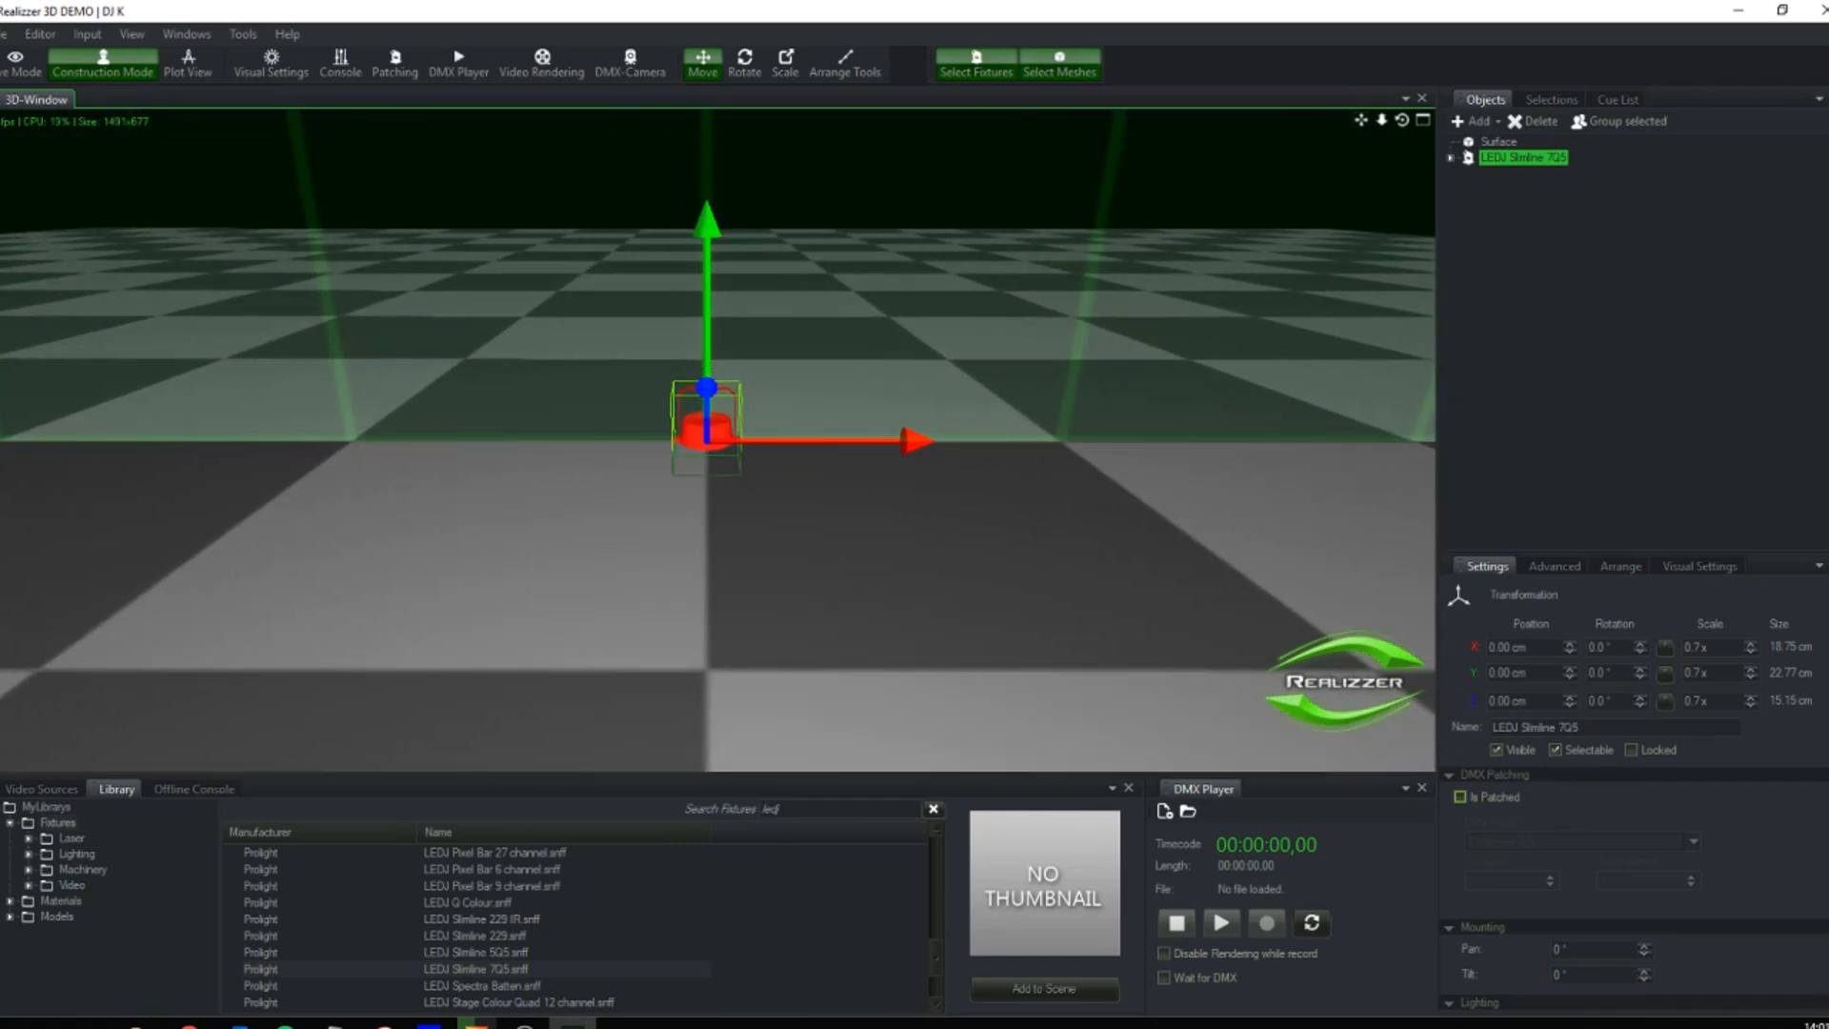
pyautogui.scroll(-1, 707, 441)
pyautogui.scroll(-1, 707, 441)
pyautogui.scroll(3, 707, 441)
pyautogui.doubleClick(1560, 974)
pyautogui.write('4')
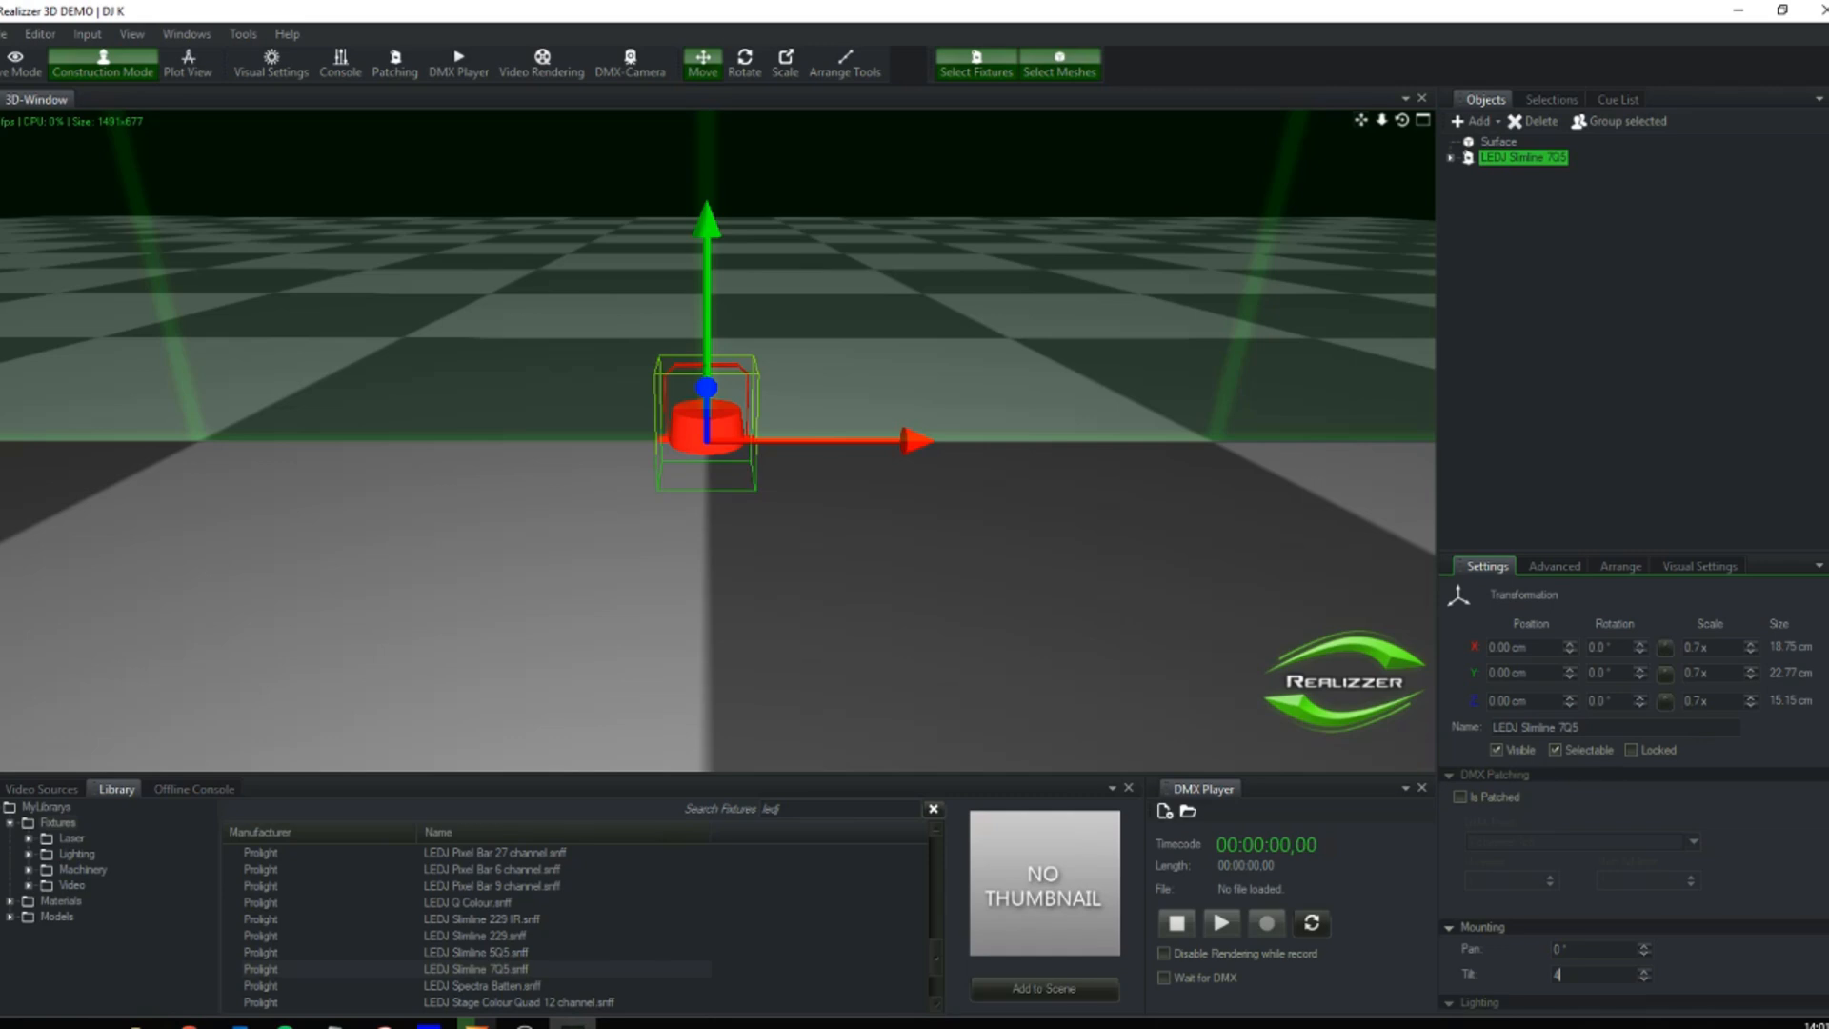
pyautogui.write('5')
pyautogui.press('Return')
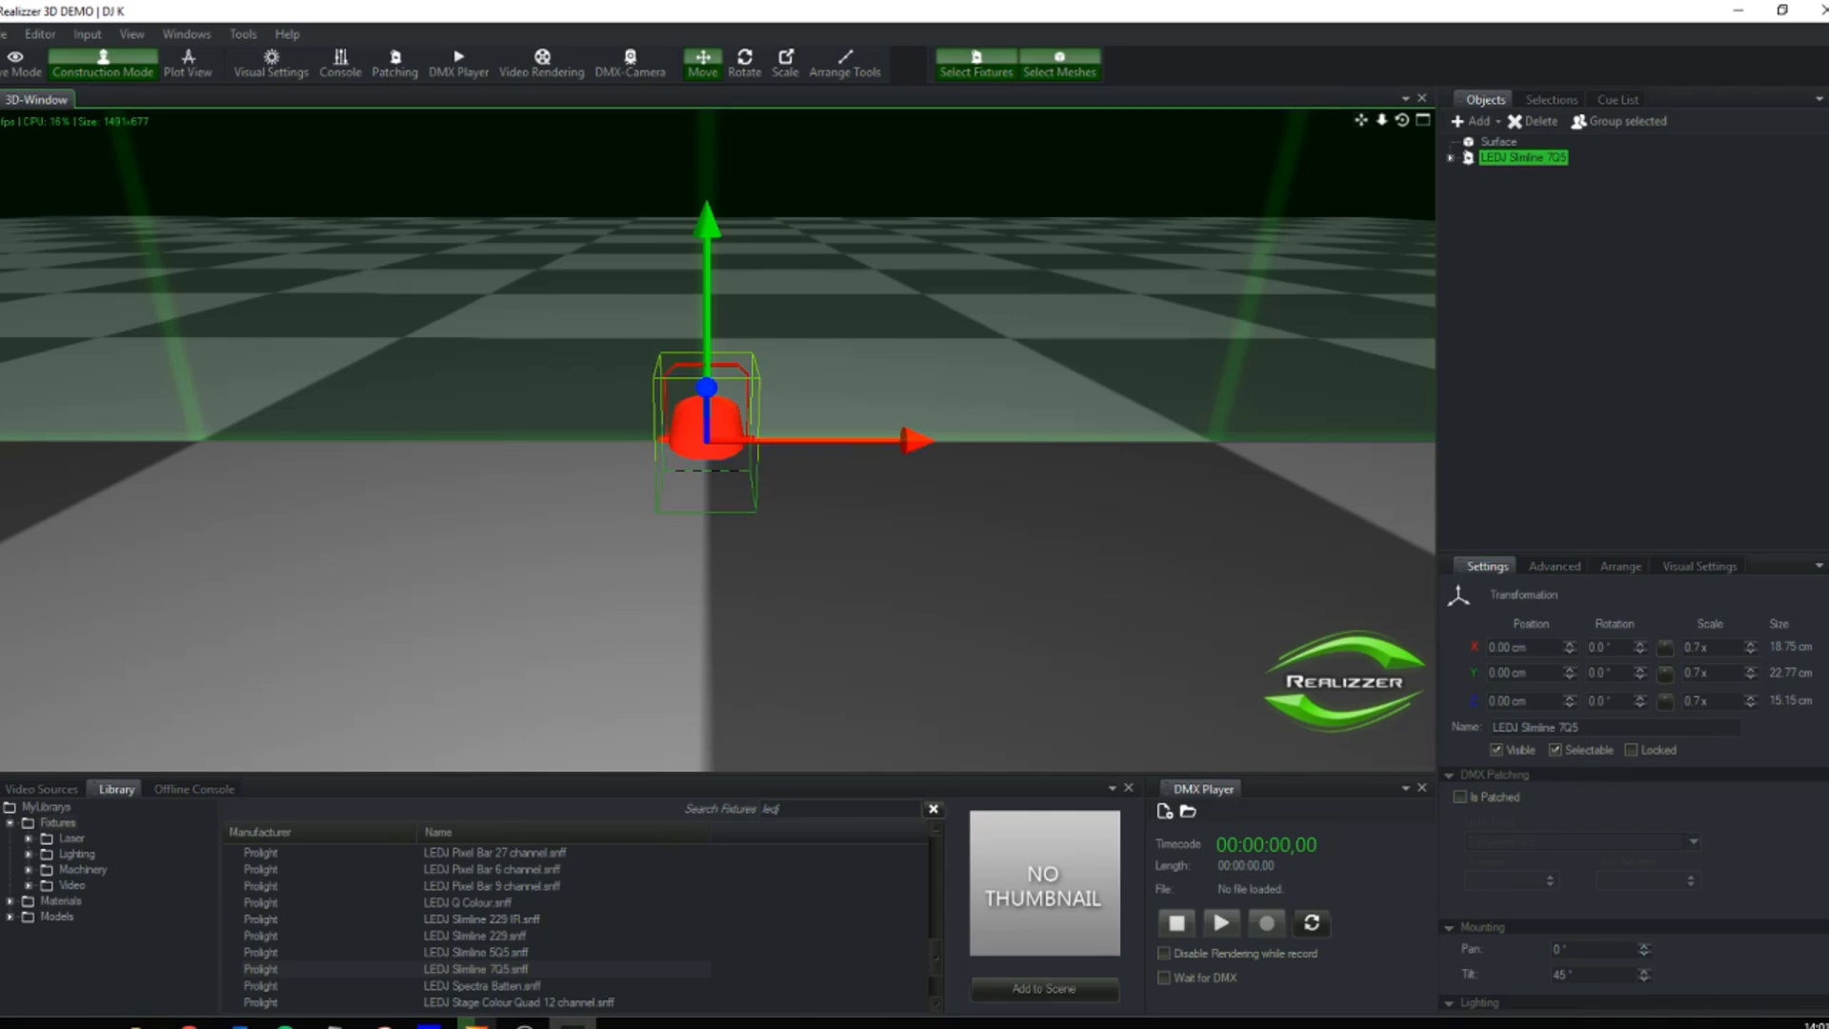
# - Reselect the fixture, enter a mounting tilt of 45° again and try lowering the angle in small steps
pyautogui.click(781, 543)
pyautogui.click(706, 430)
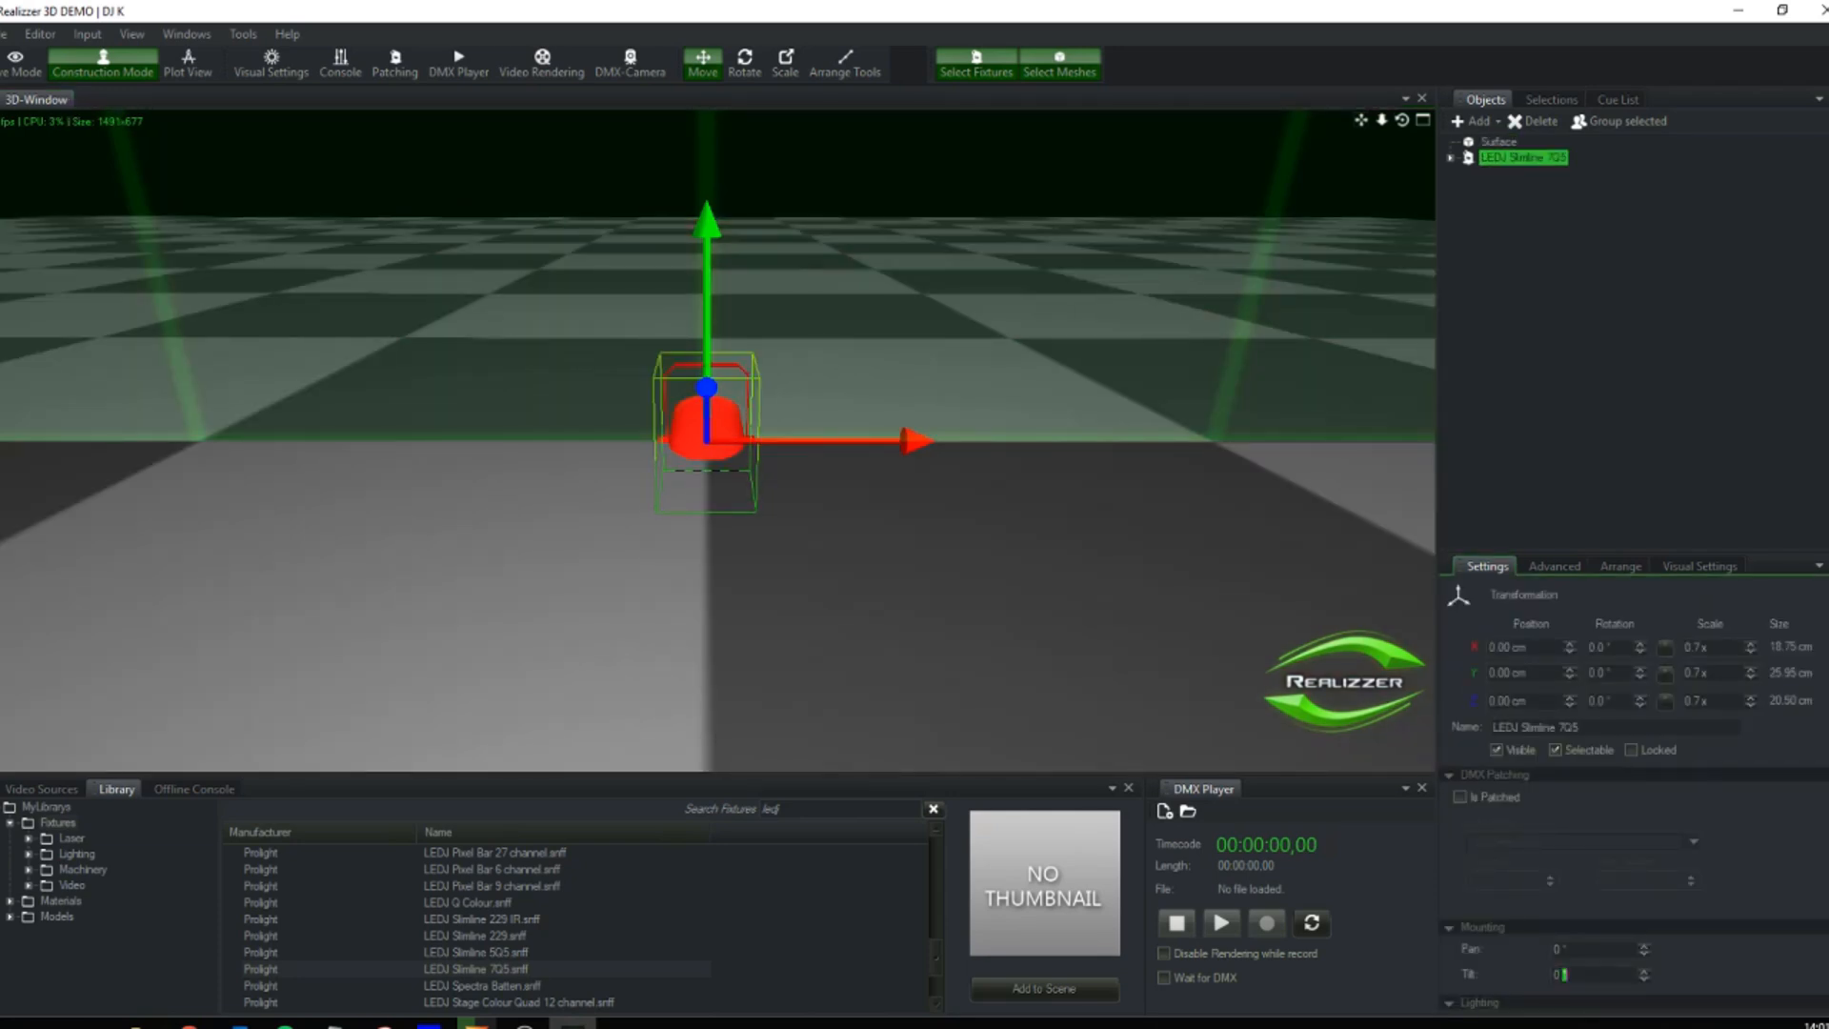
pyautogui.write('45')
pyautogui.press('Return')
pyautogui.press('Down')
pyautogui.press('Down')
pyautogui.press('Down')
pyautogui.press('Down')
pyautogui.press('Down')
pyautogui.press('Down')
pyautogui.press('Down')
pyautogui.press('Down')
pyautogui.press('Down')
pyautogui.doubleClick(1560, 949)
pyautogui.click(1096, 590)
pyautogui.click(707, 430)
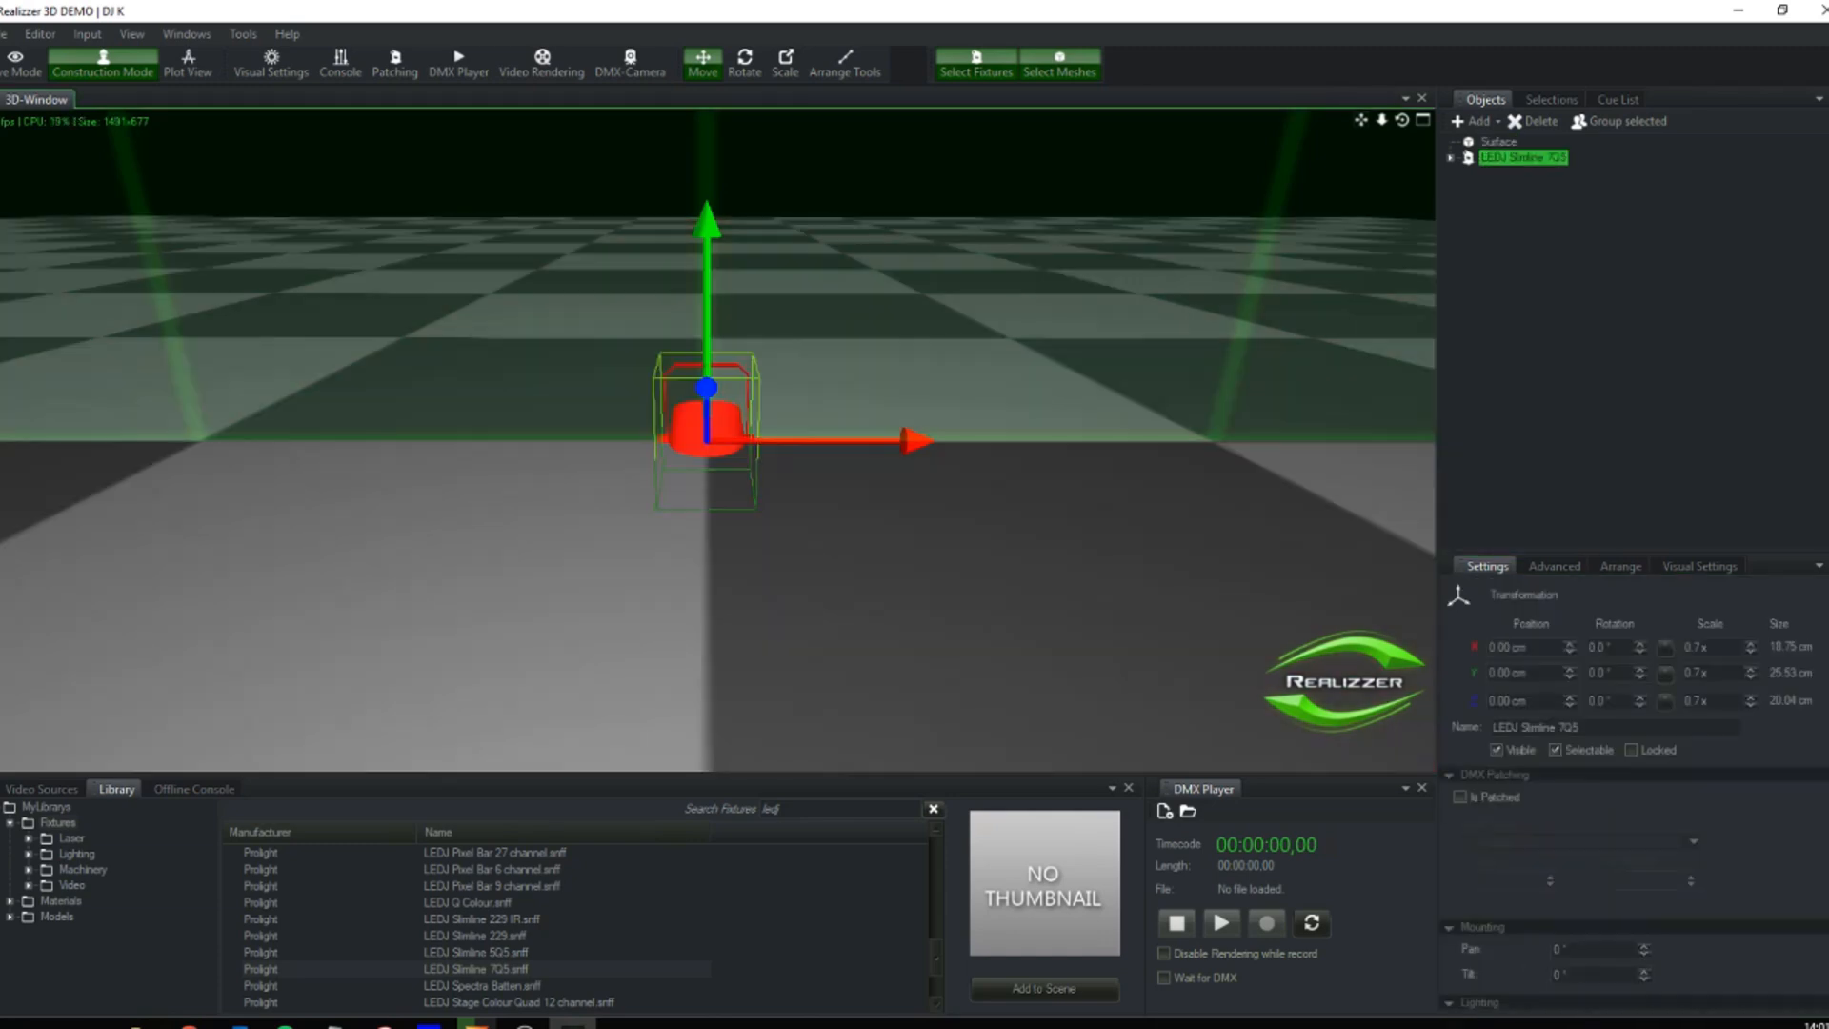
# - Raise the LEDJ Slimline 7Q5 to about 45 cm above the floor surface
pyautogui.scroll(5, 706, 430)
pyautogui.scroll(-6, 706, 431)
pyautogui.click(857, 572)
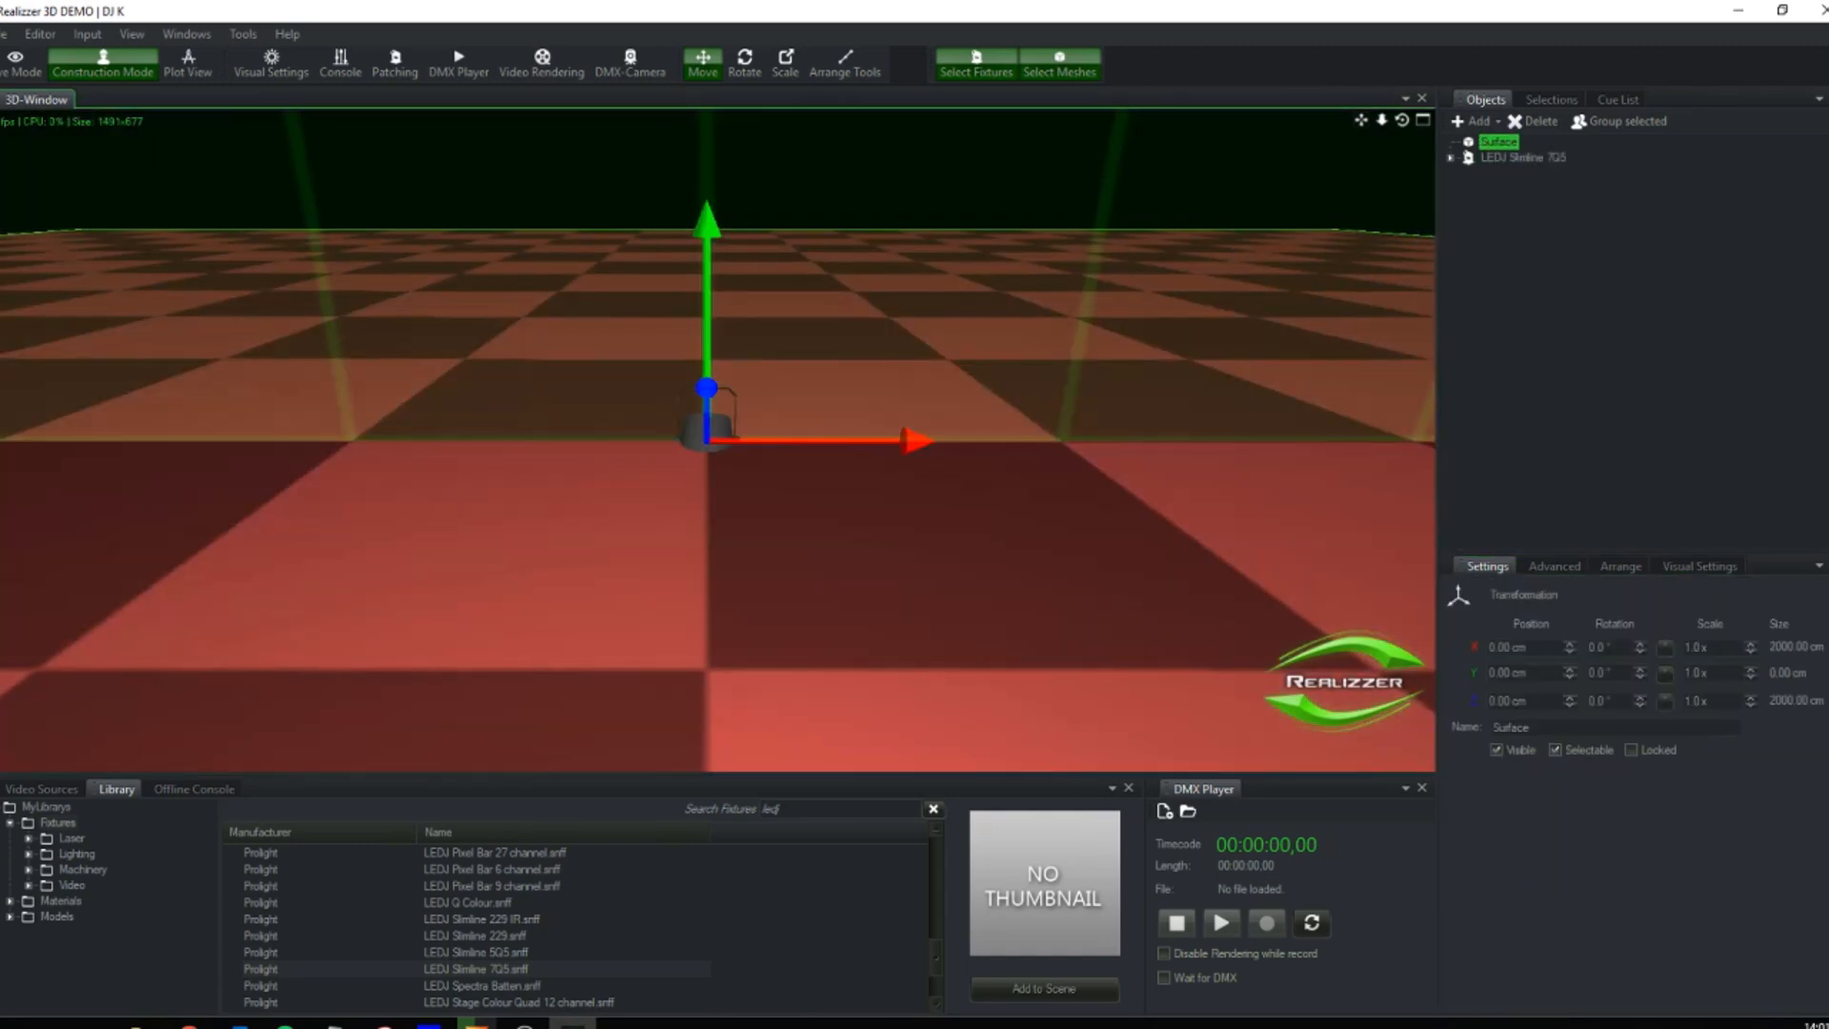
pyautogui.click(698, 432)
pyautogui.moveTo(702, 433); pyautogui.dragTo(703, 271)
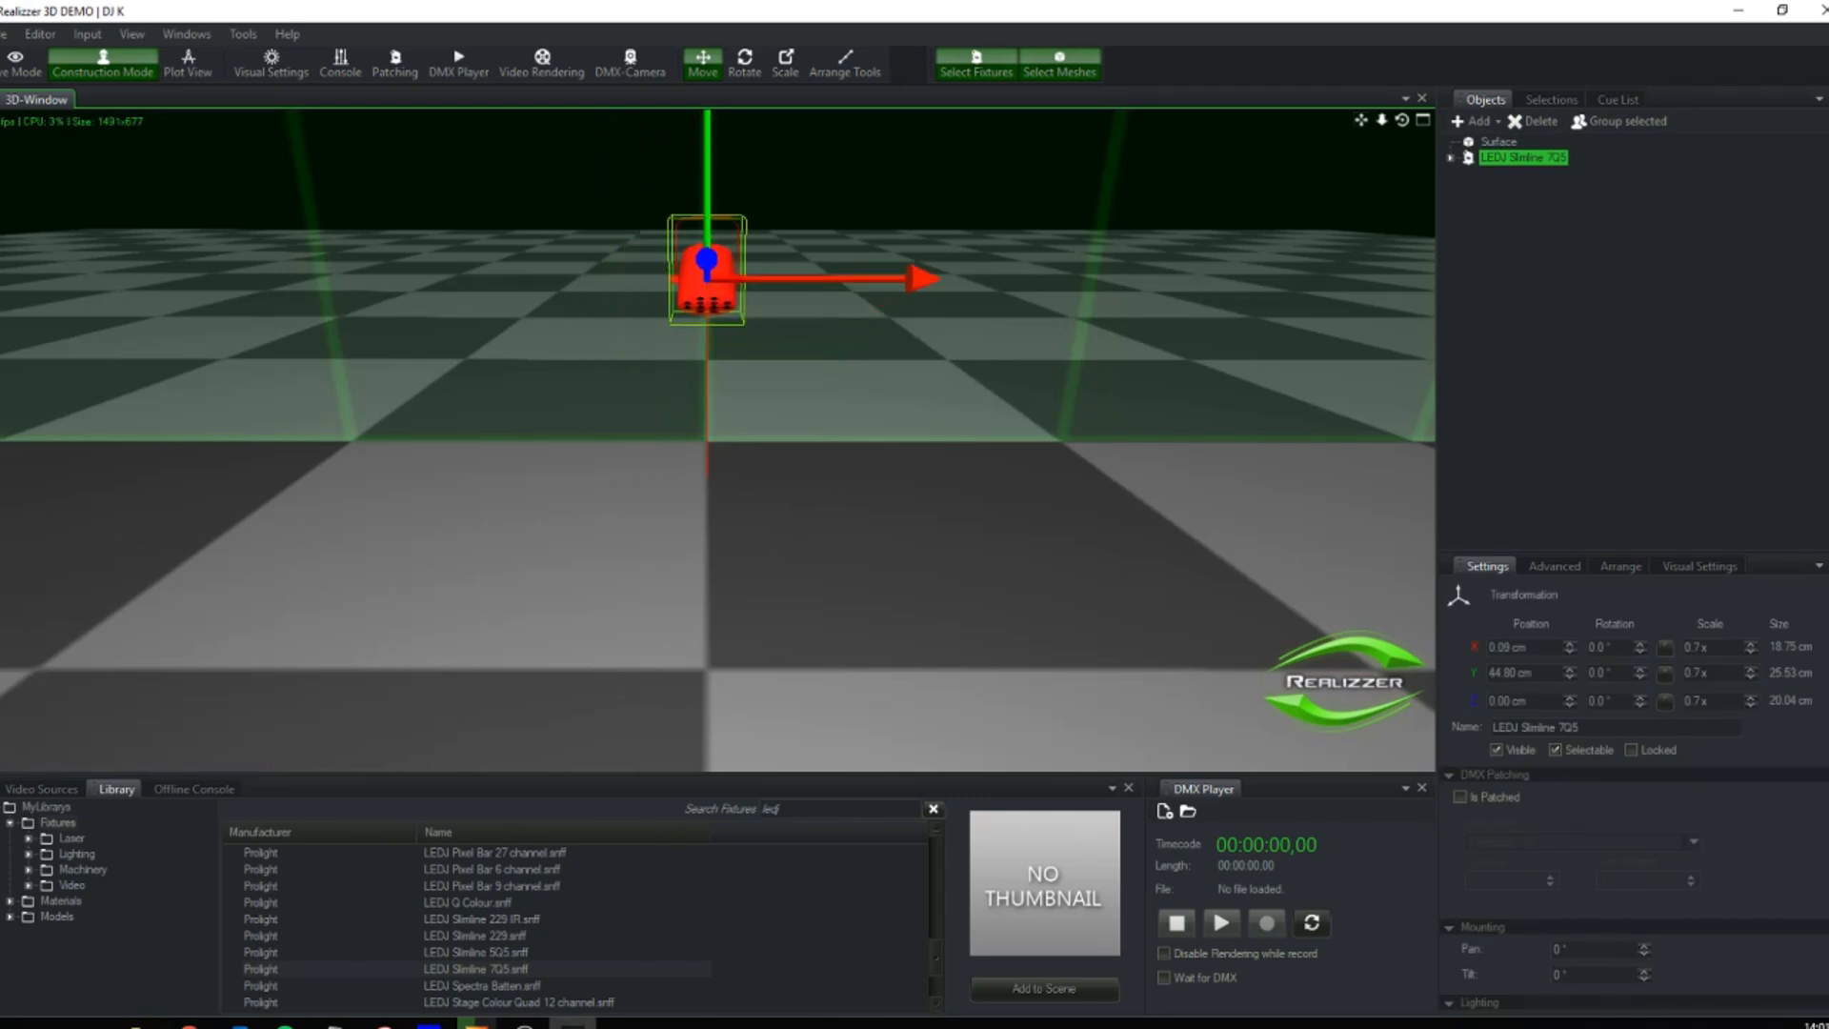
# - Set the raised fixture's mounting tilt to 45° and reselect the fixture to check its orientation
pyautogui.click(762, 380)
pyautogui.click(705, 286)
pyautogui.click(1581, 950)
pyautogui.click(1581, 974)
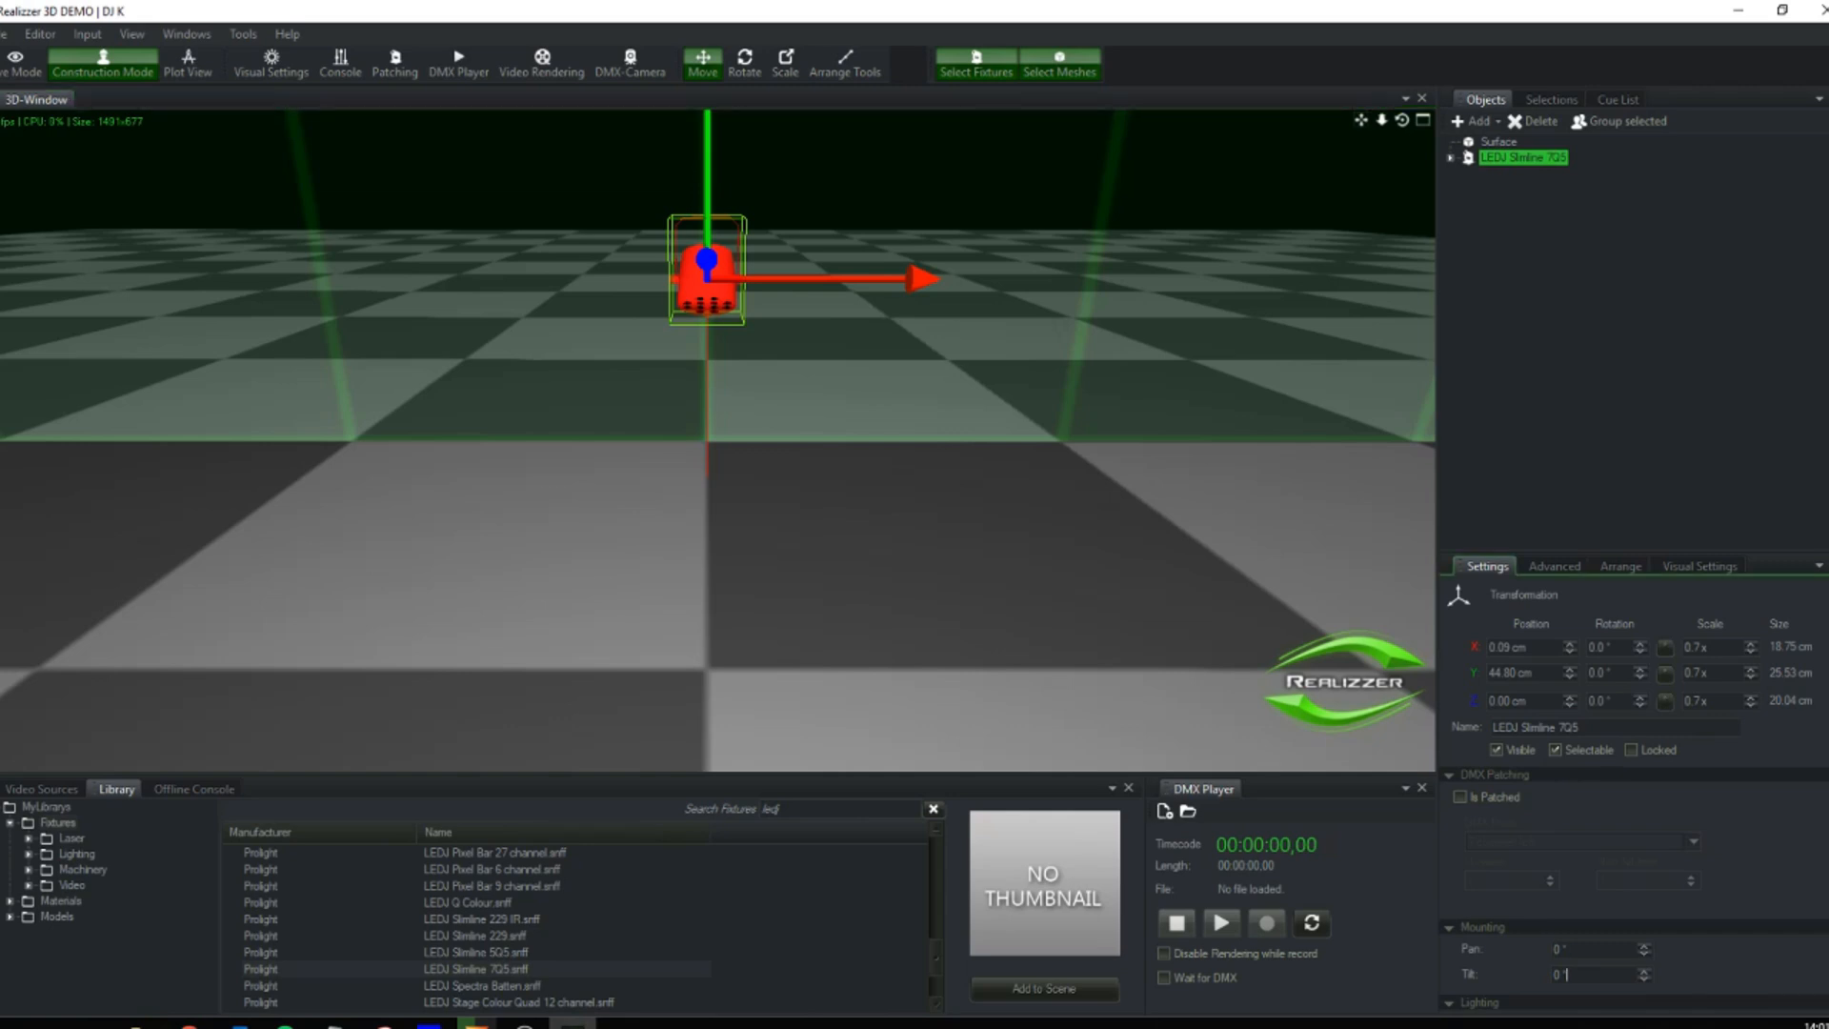
pyautogui.doubleClick(1559, 975)
pyautogui.write('45')
pyautogui.press('Return')
pyautogui.click(1499, 142)
pyautogui.click(1523, 158)
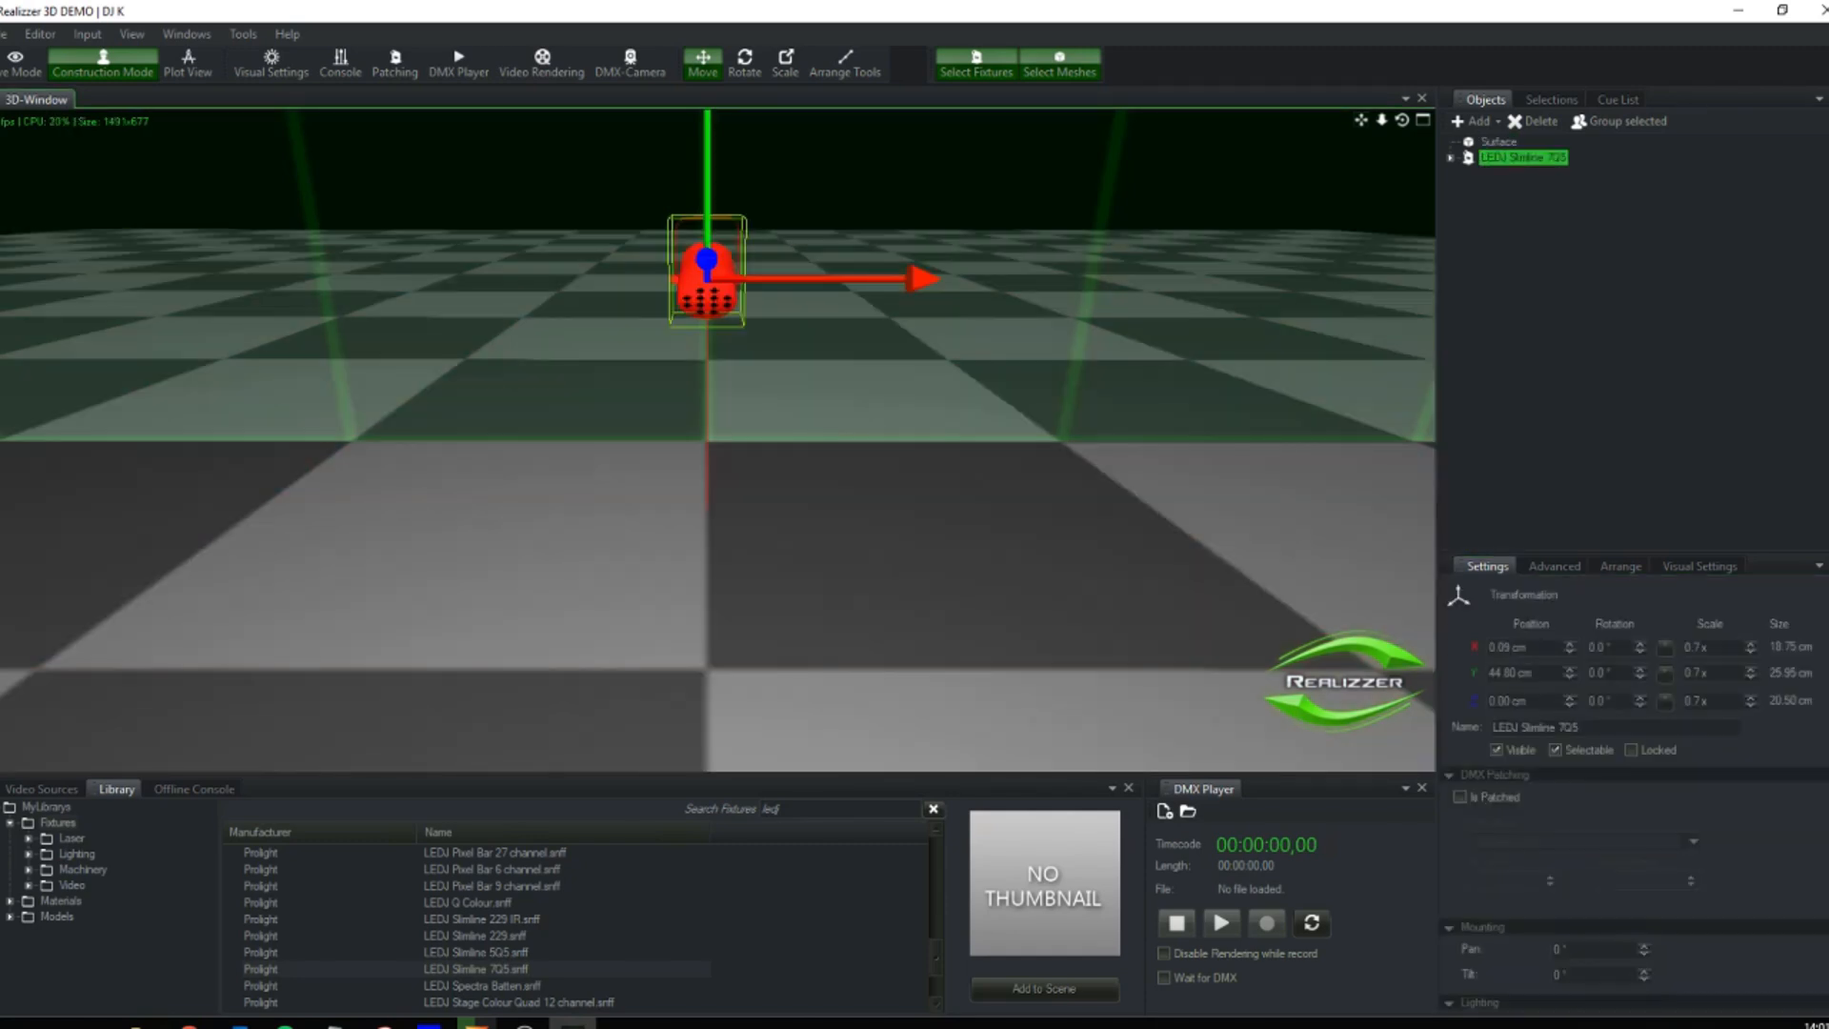
pyautogui.click(1498, 141)
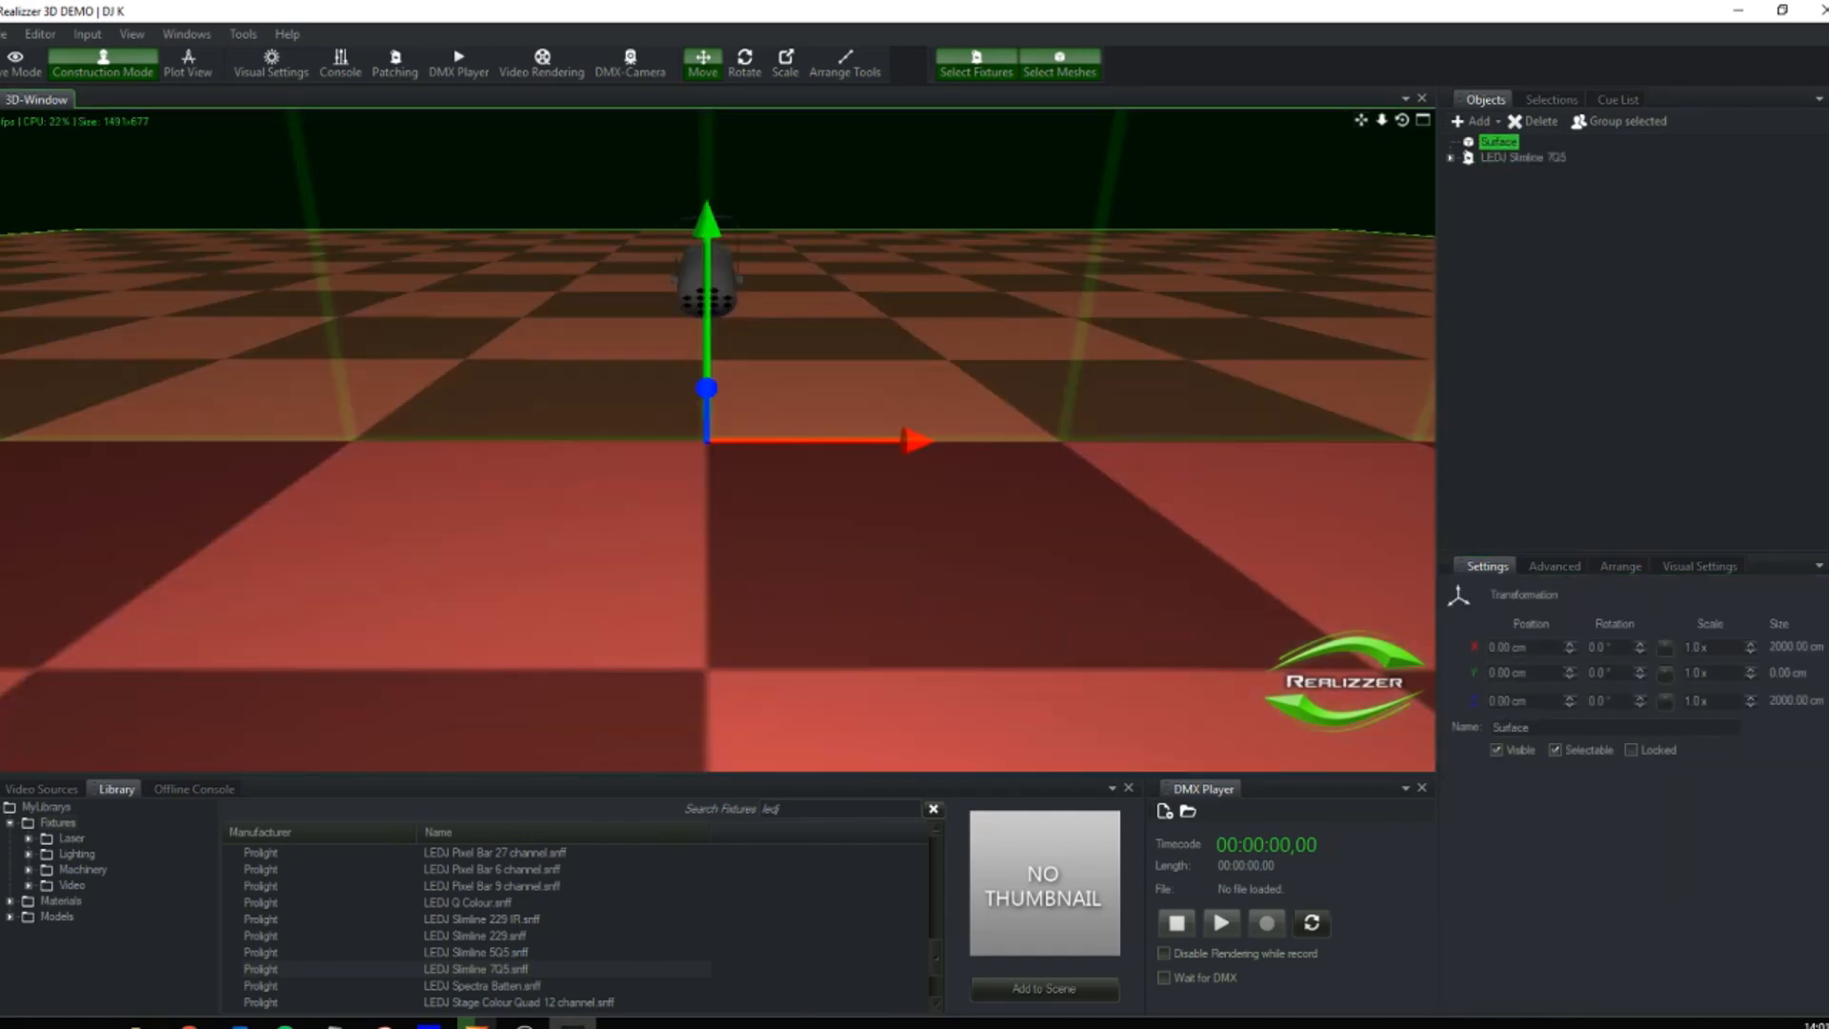
pyautogui.click(1523, 158)
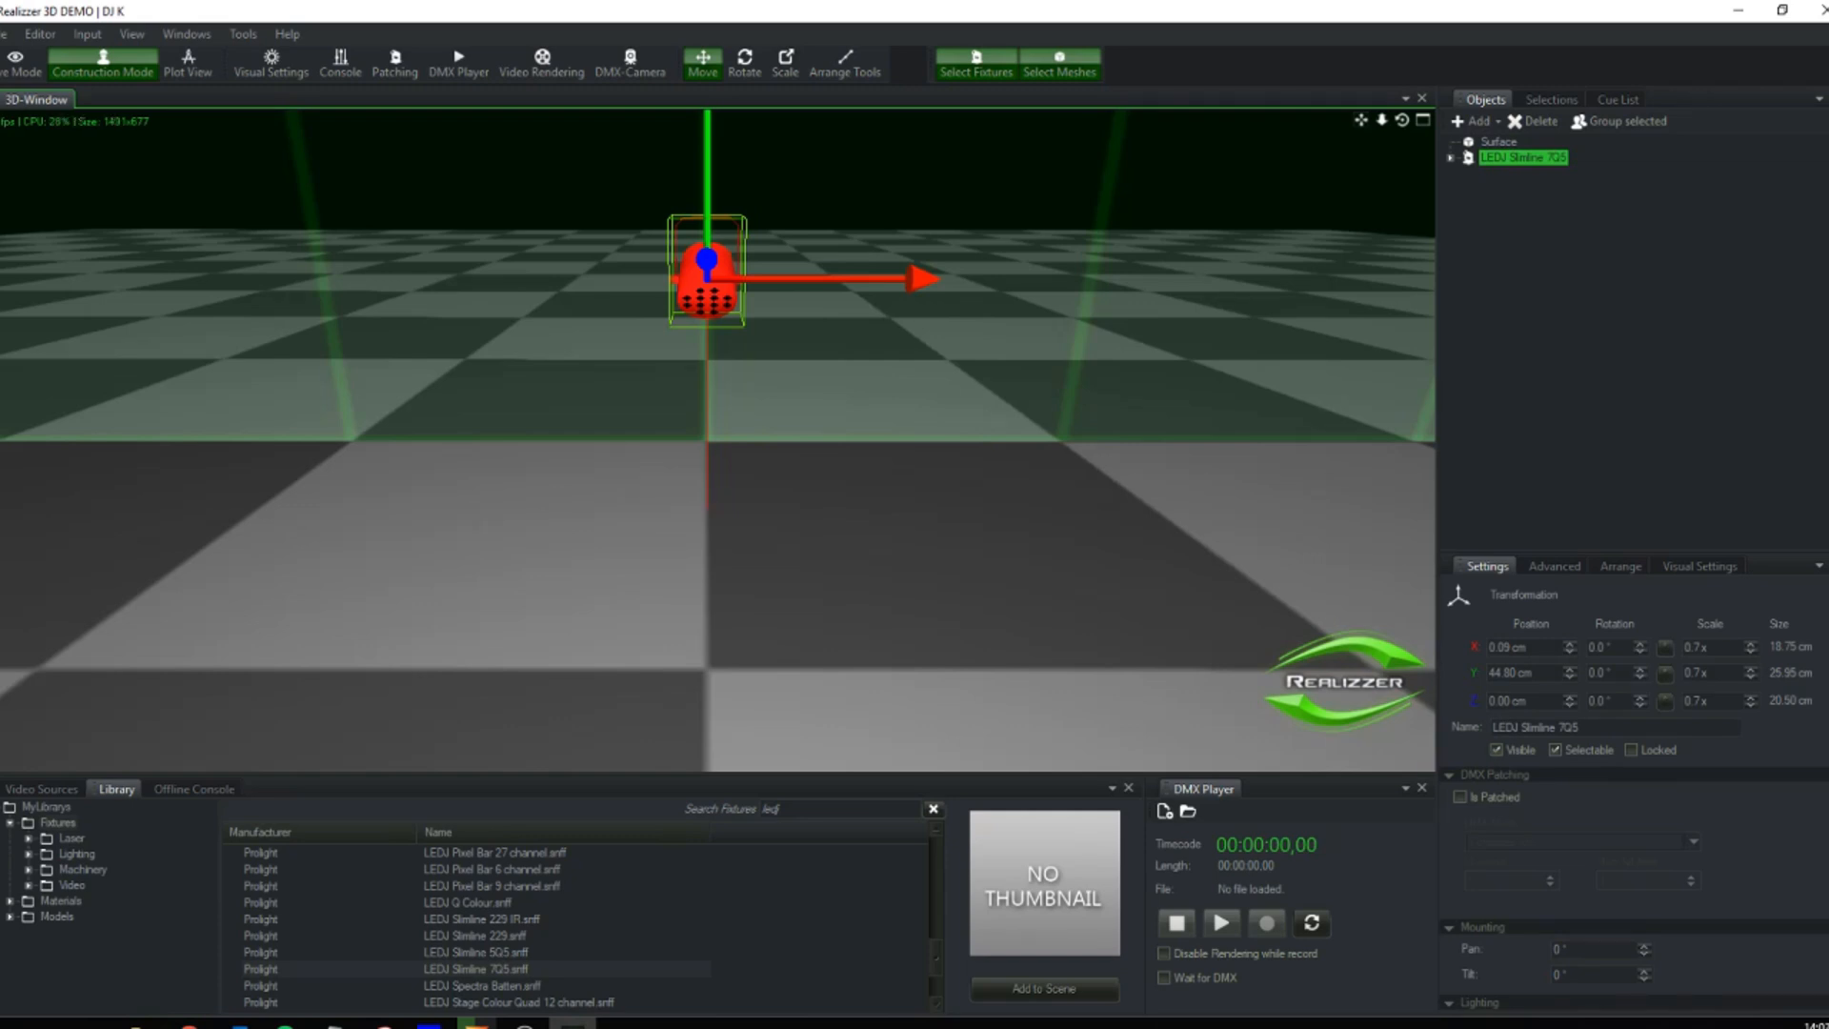
# - Duplicate the LEDJ Slimline 7Q5 three times, arranged over a full length of 20 cm along X
pyautogui.rightClick(1524, 158)
pyautogui.click(1584, 198)
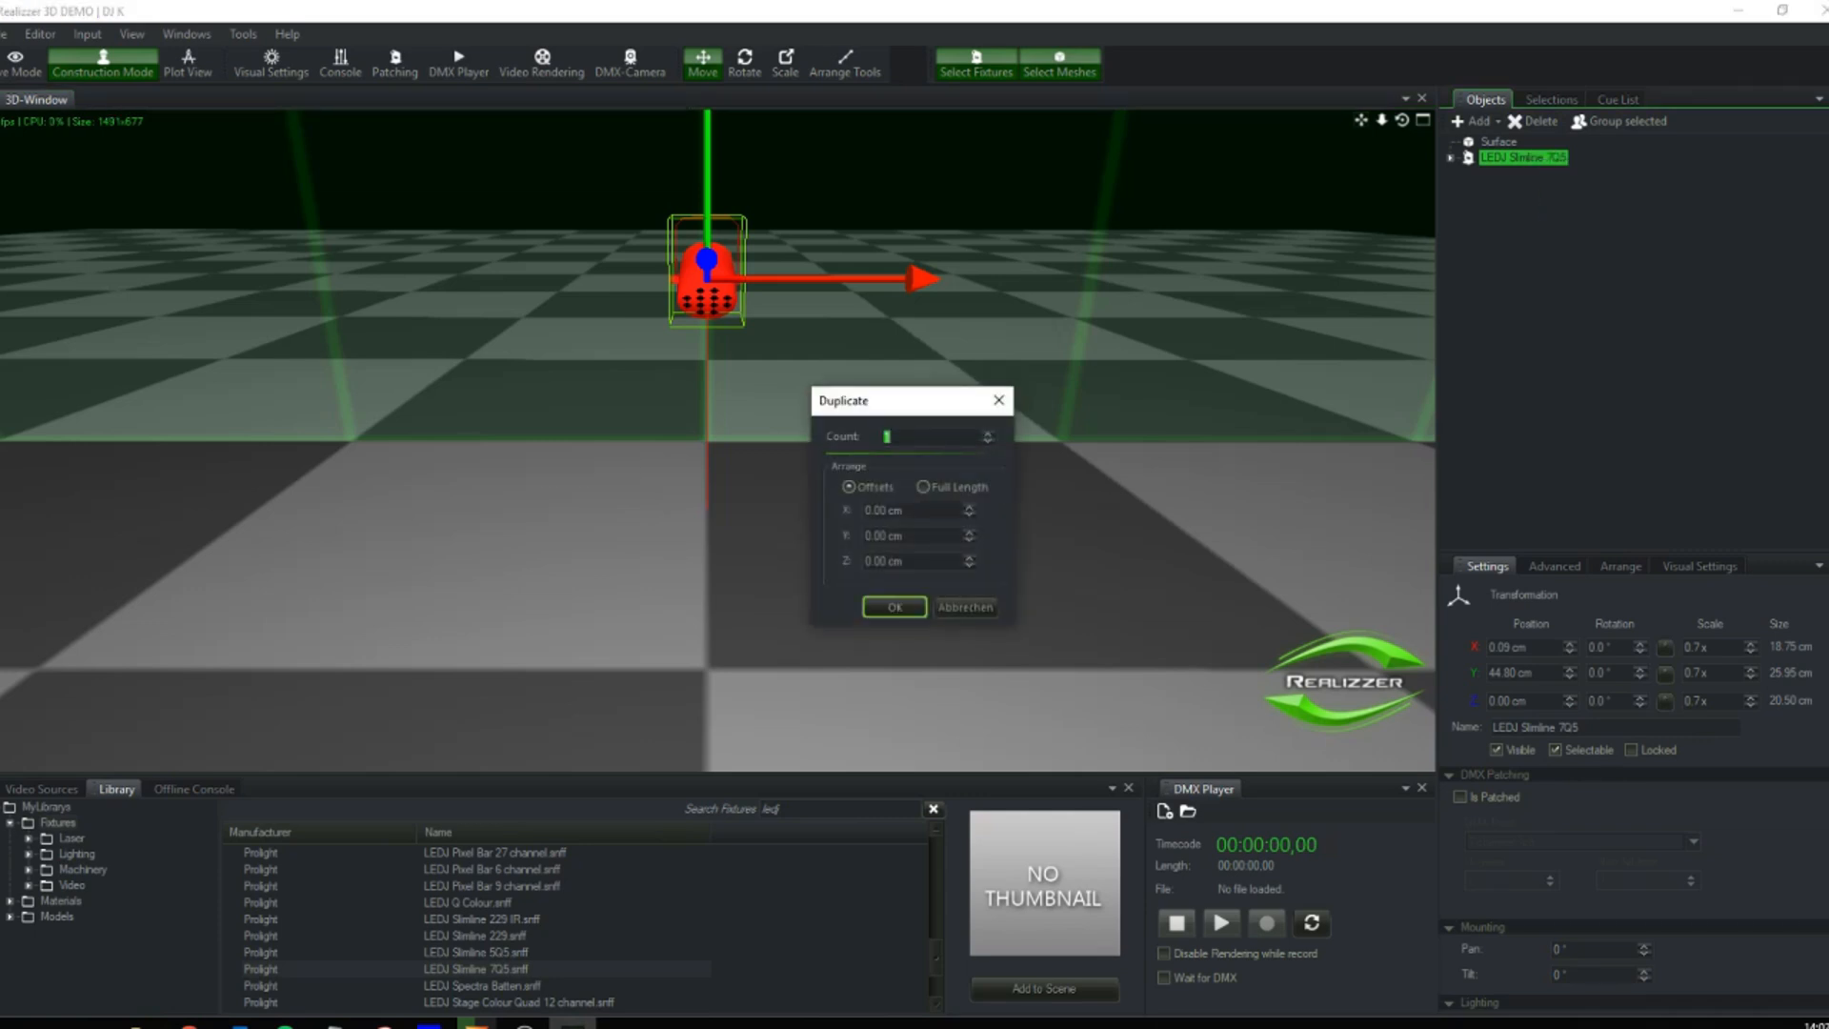
pyautogui.click(922, 487)
pyautogui.click(923, 487)
pyautogui.moveTo(906, 510); pyautogui.dragTo(863, 510)
pyautogui.write('20')
pyautogui.press('Return')
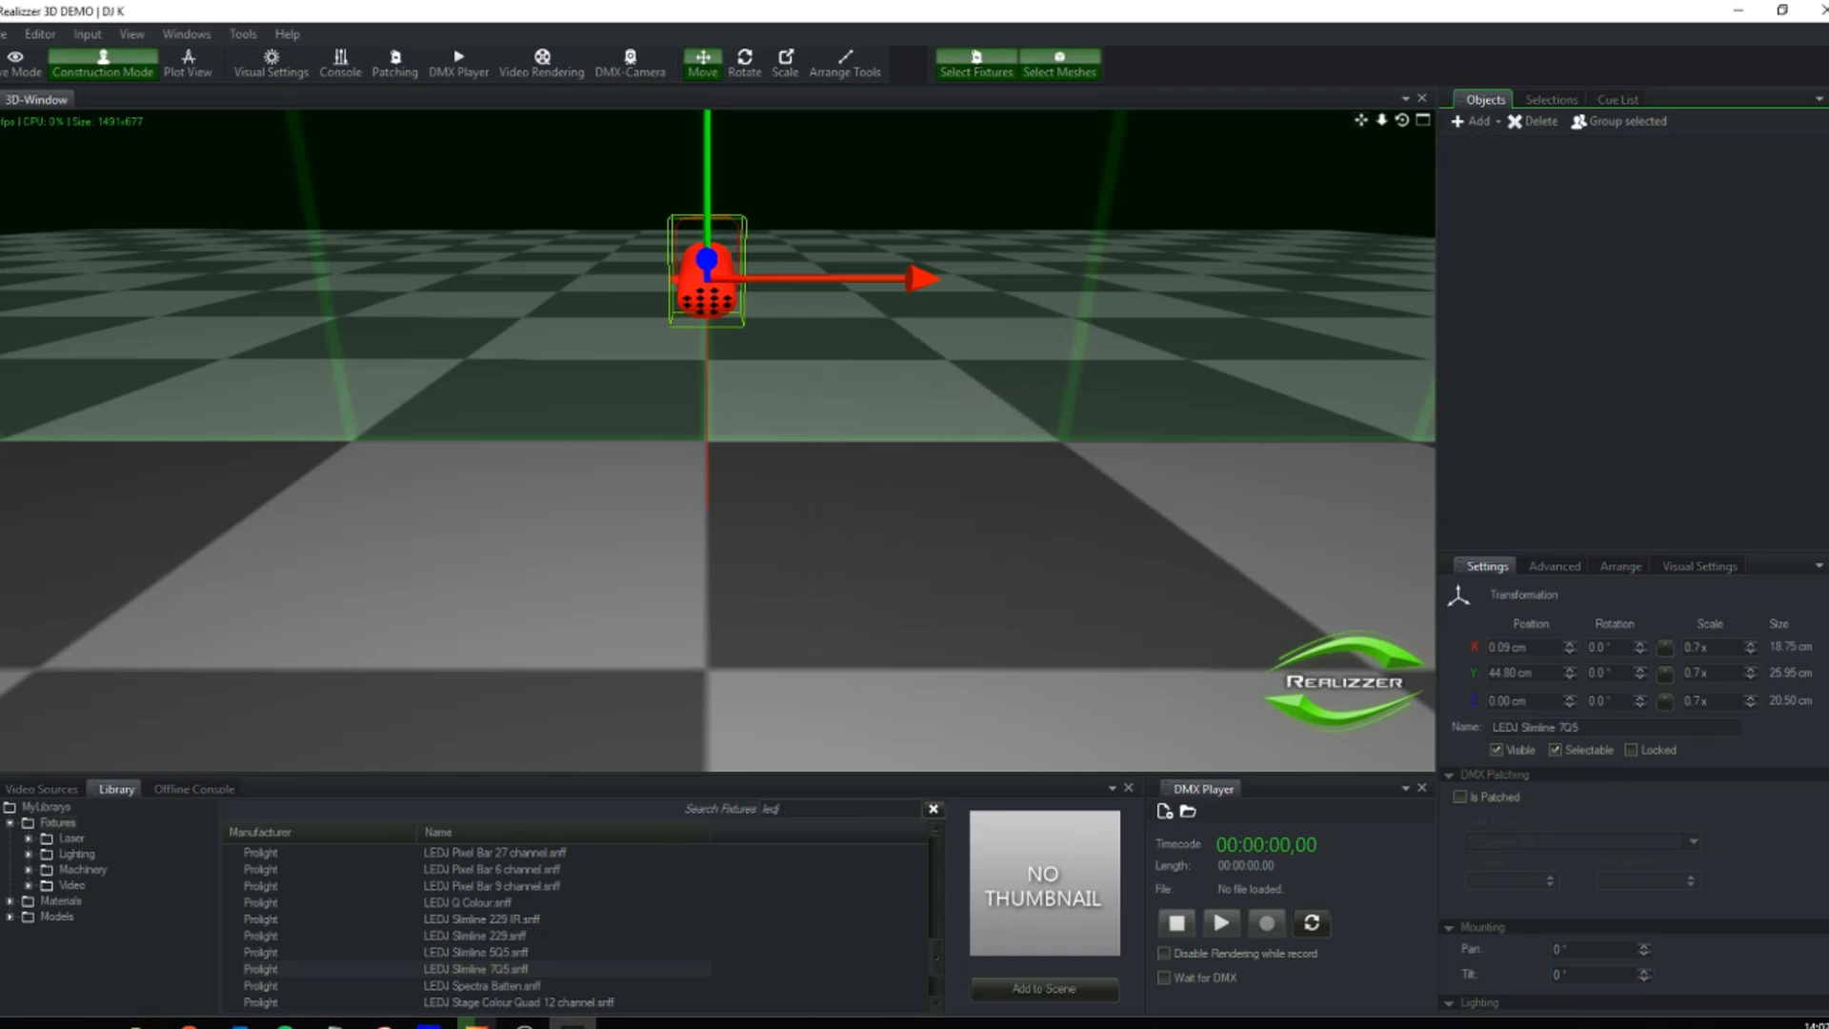
pyautogui.click(1498, 142)
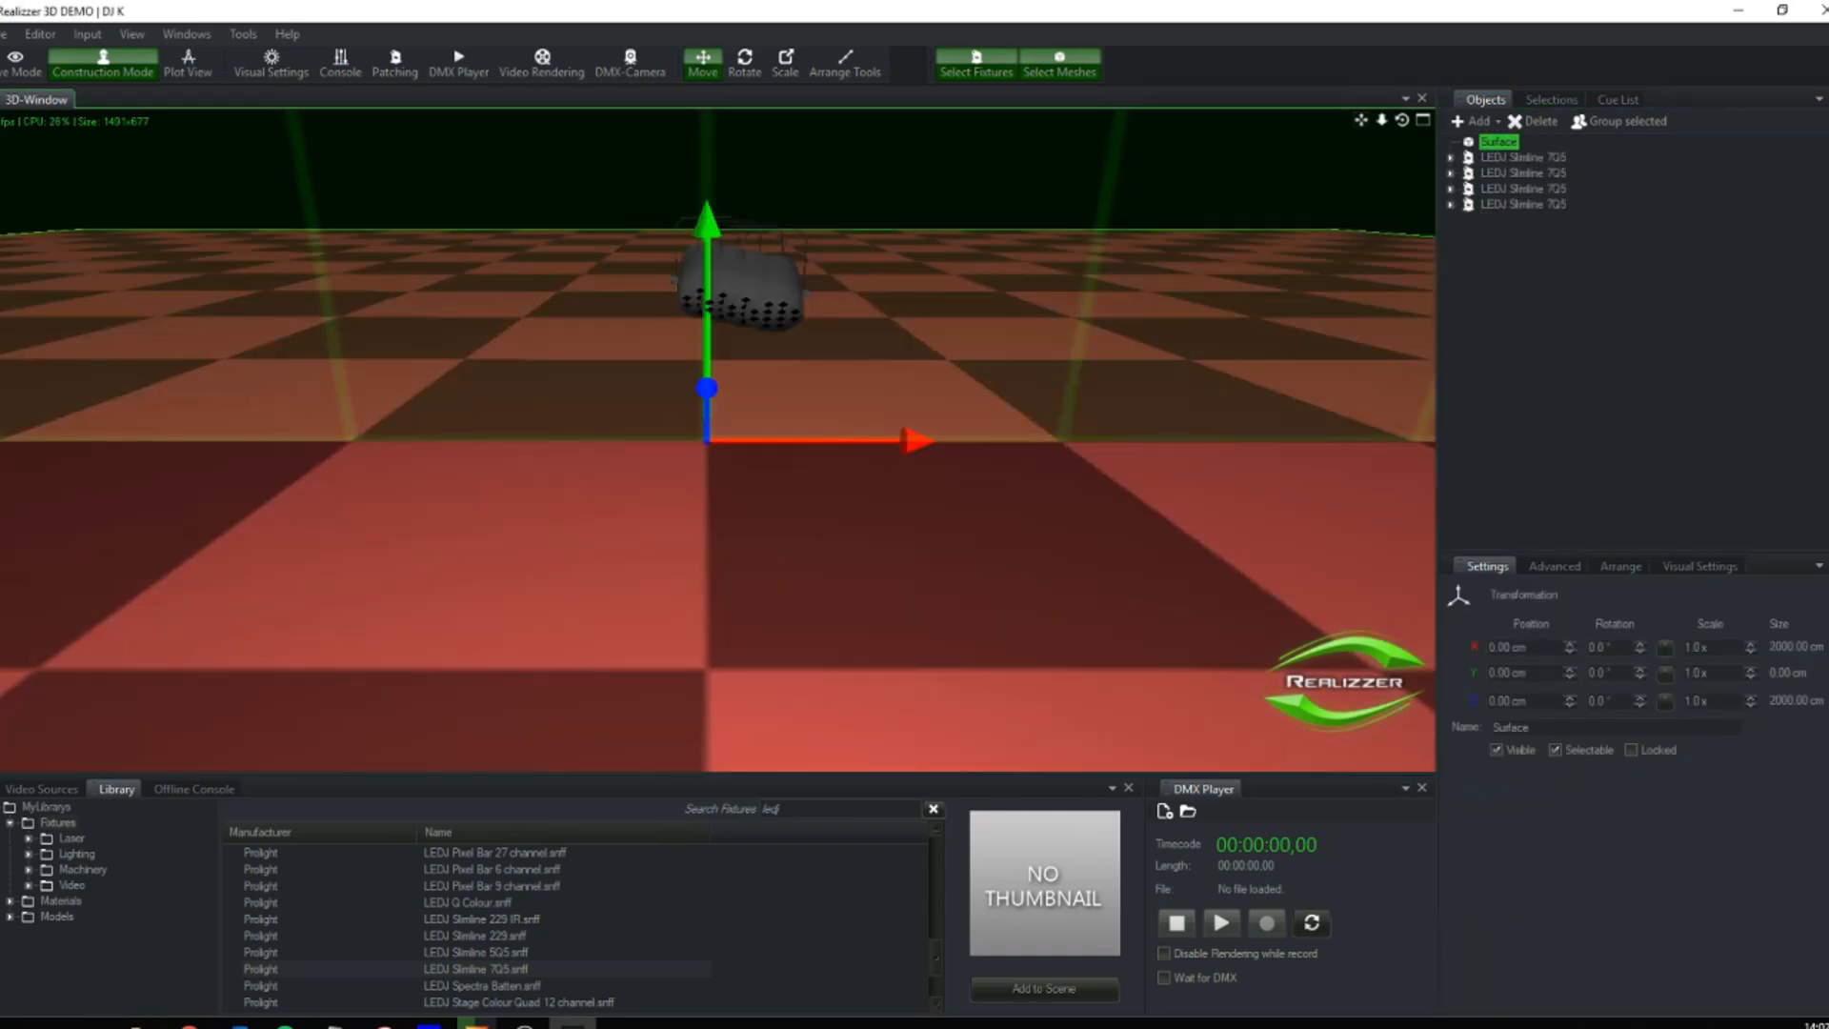
# - Move the three copies apart along X to form a spaced row of four, and select the original fixture
pyautogui.click(1523, 205)
pyautogui.moveTo(981, 291); pyautogui.dragTo(1425, 292)
pyautogui.click(1523, 189)
pyautogui.moveTo(952, 281); pyautogui.dragTo(1237, 282)
pyautogui.click(721, 285)
pyautogui.moveTo(941, 283); pyautogui.dragTo(1070, 282)
pyautogui.click(1057, 505)
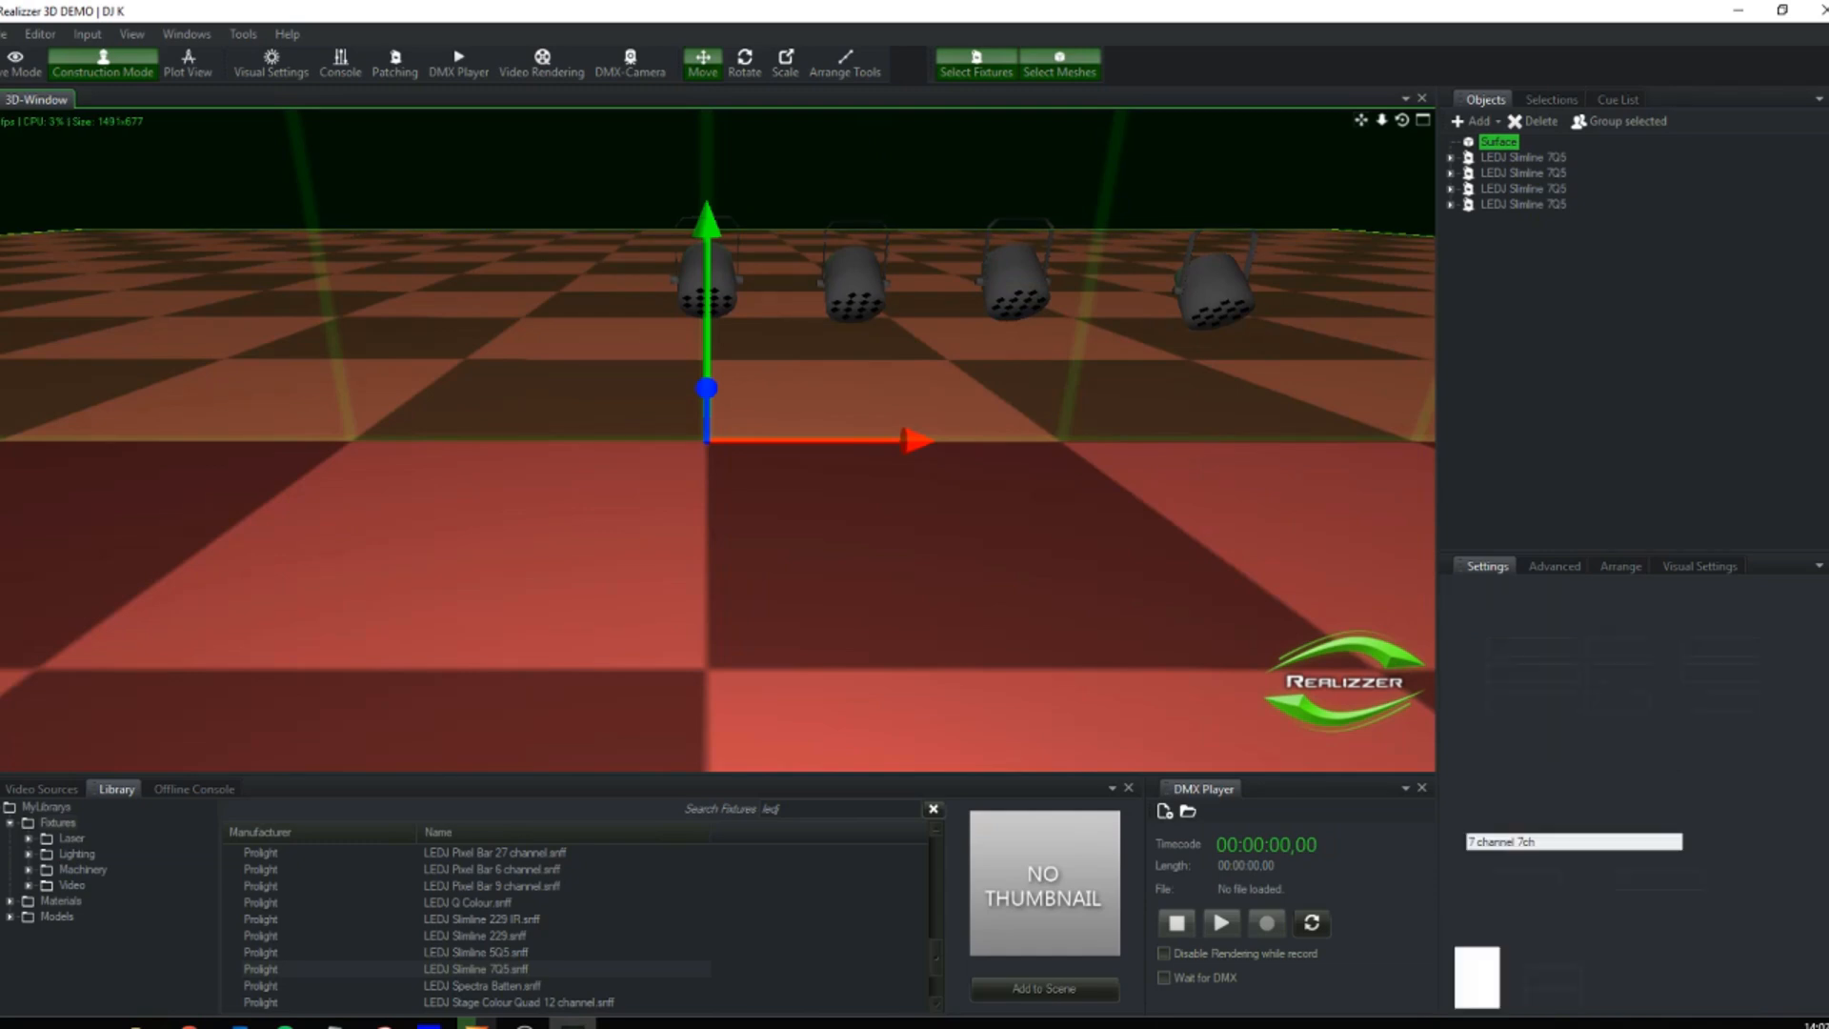
pyautogui.click(721, 288)
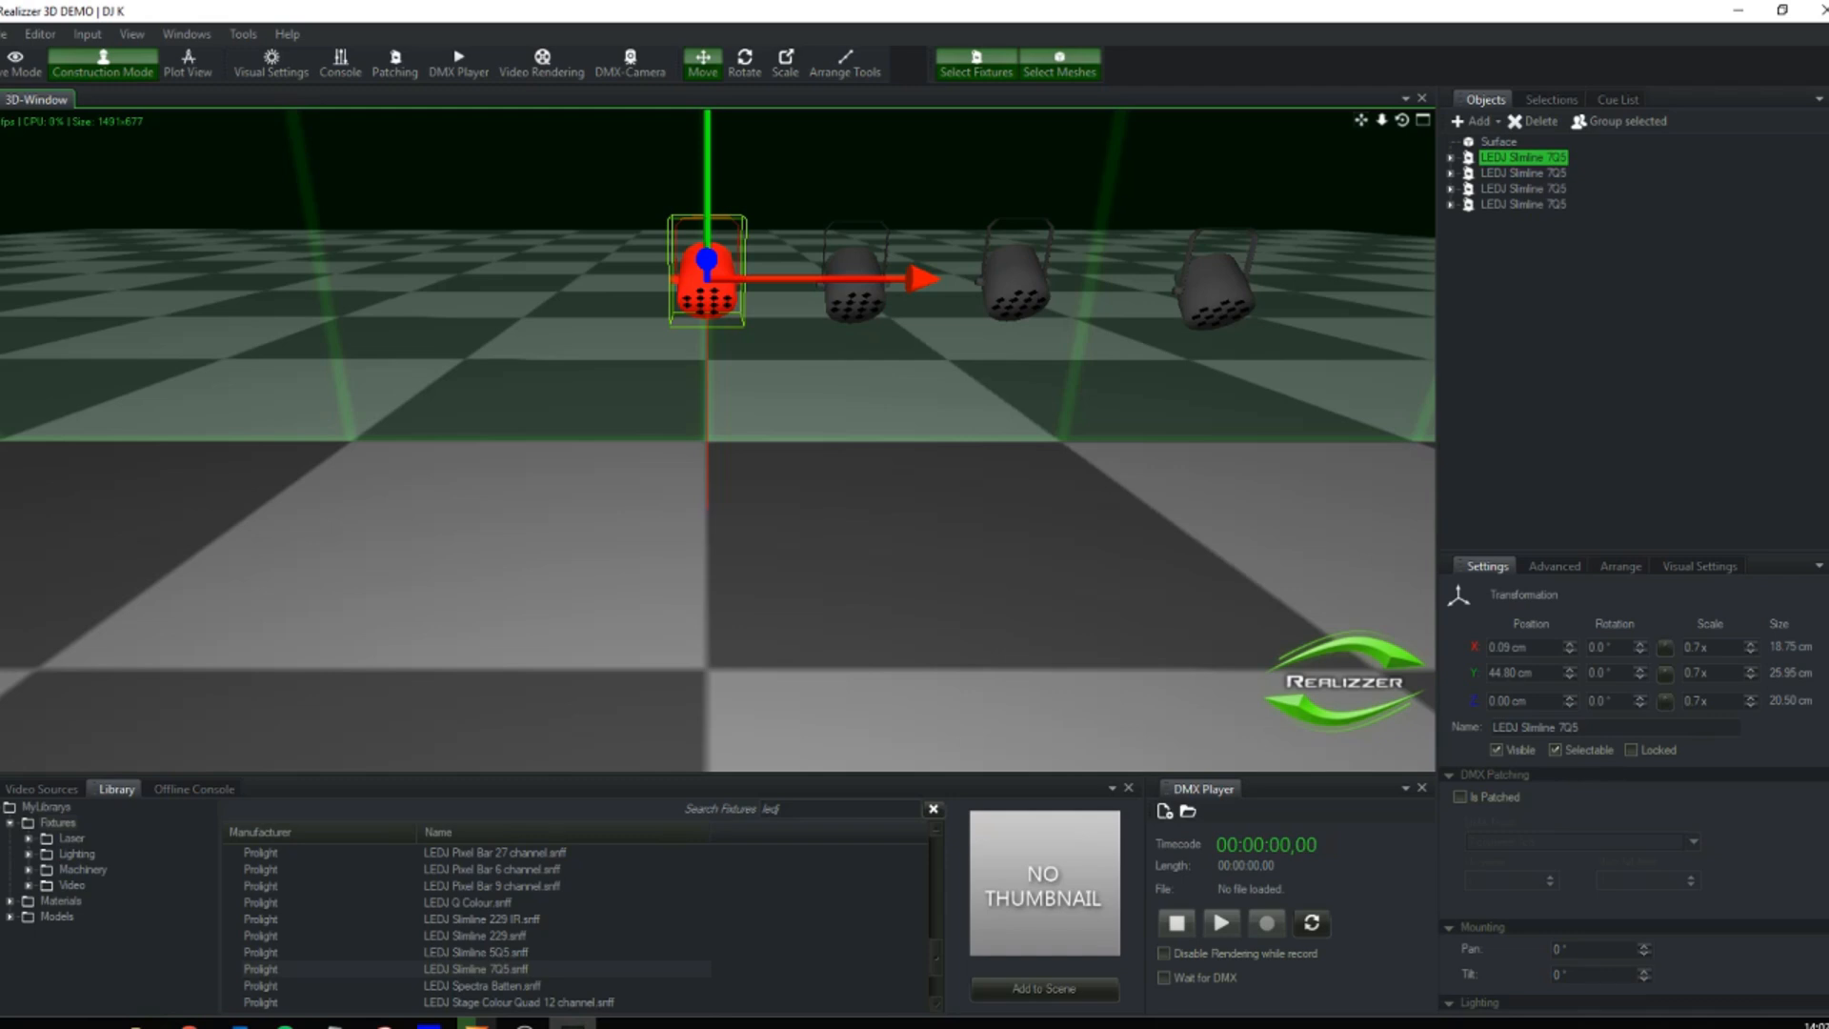
# - Switch to SoundSwitch, look through the Pars and Group 1 fixtures and examine their addresses in the DMX Universe Map
pyautogui.click(430, 1024)
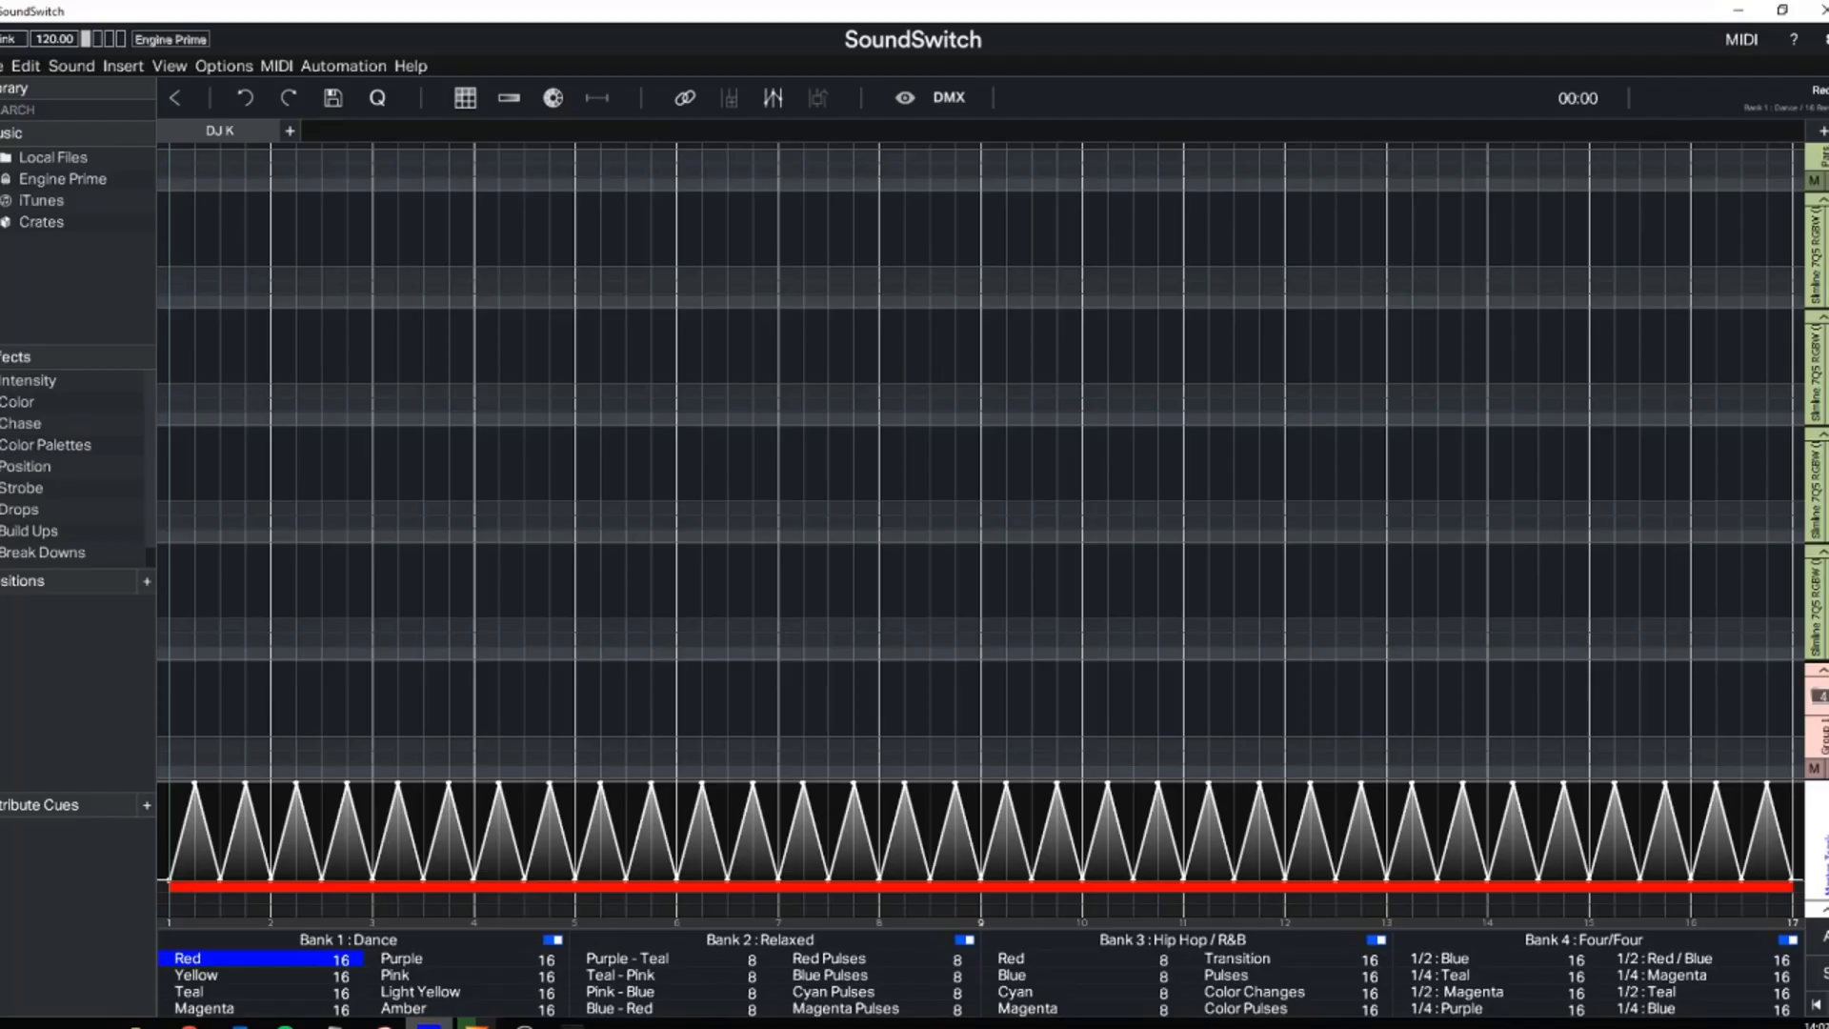
pyautogui.scroll(2, 981, 462)
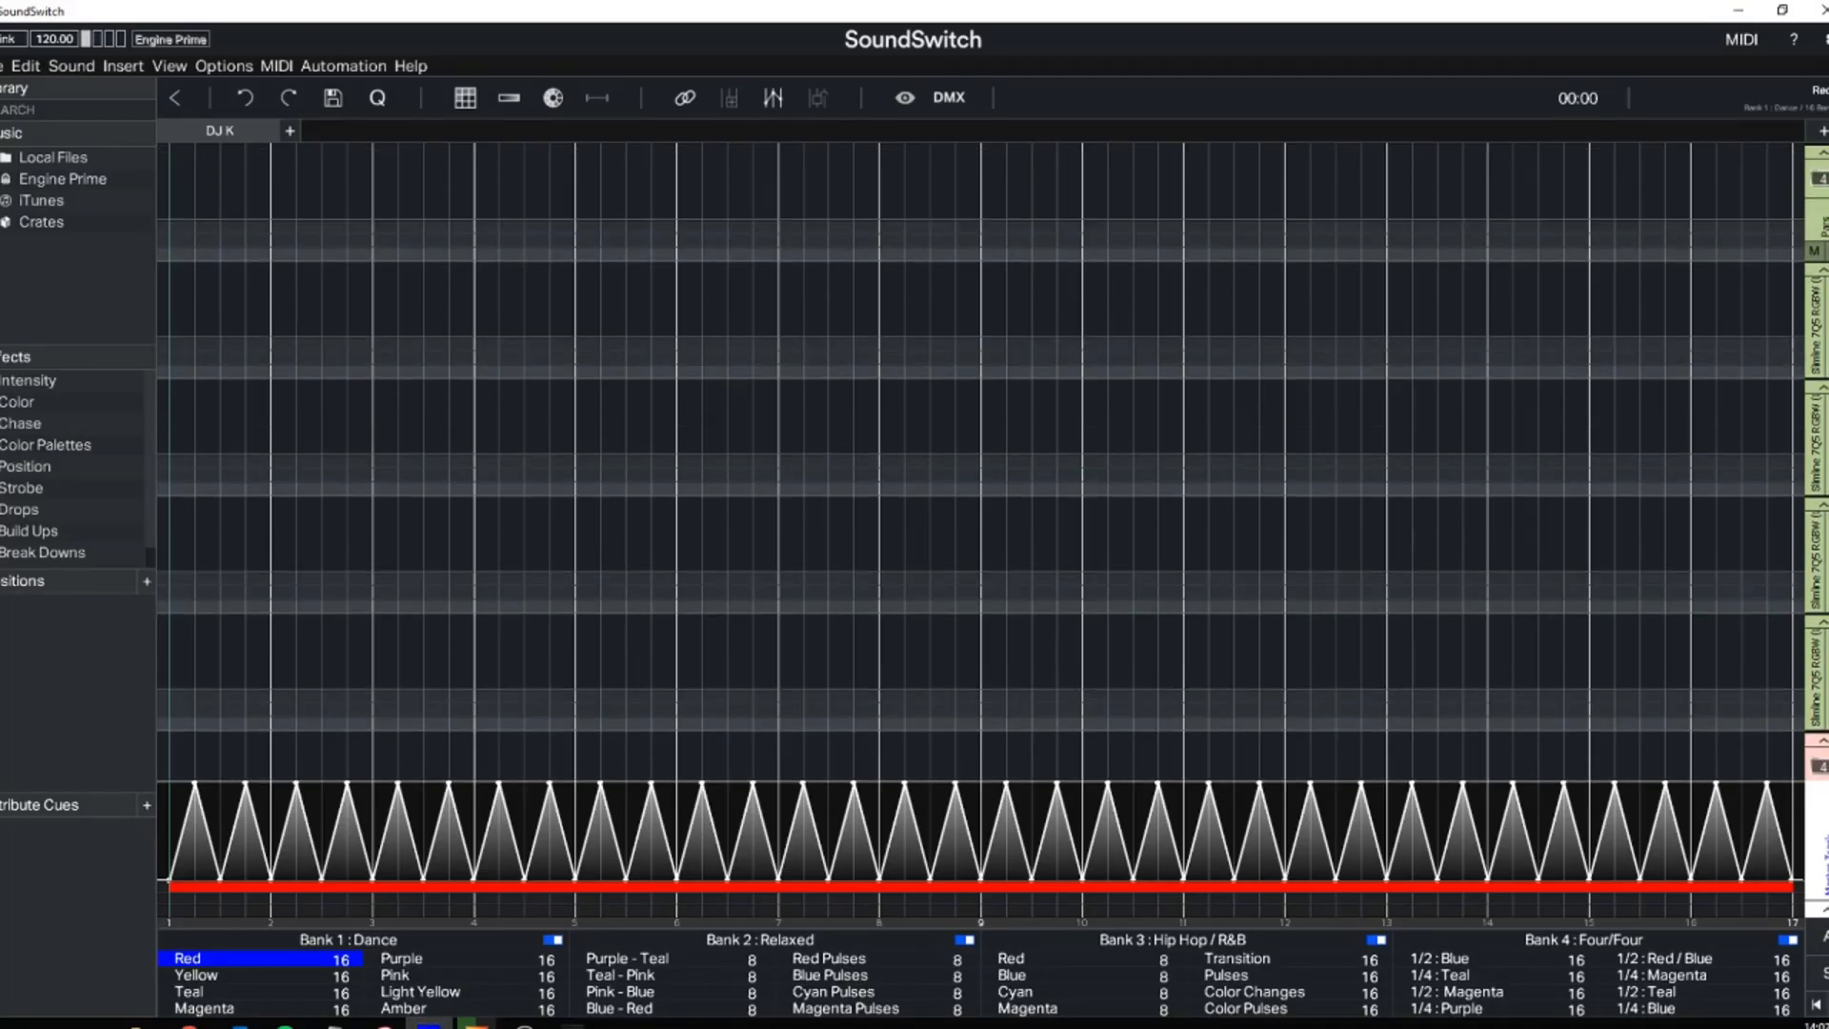
pyautogui.click(1820, 179)
pyautogui.click(1820, 296)
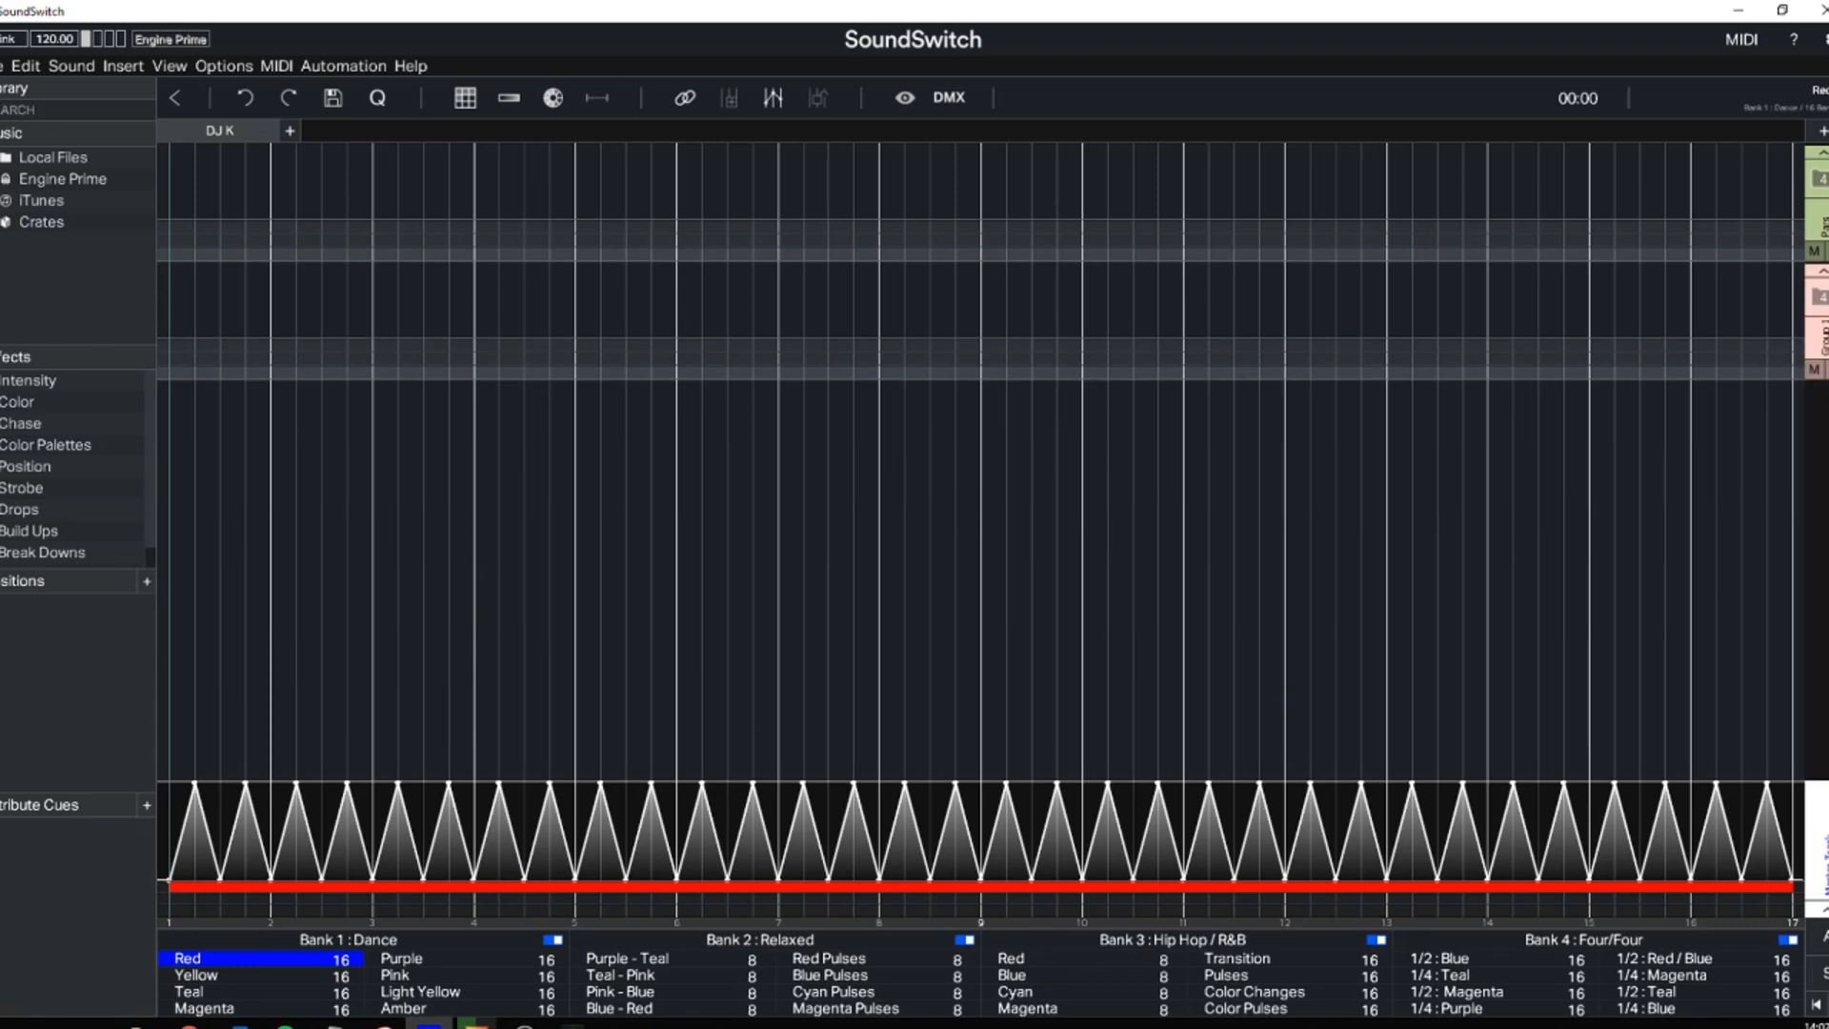
pyautogui.click(1820, 179)
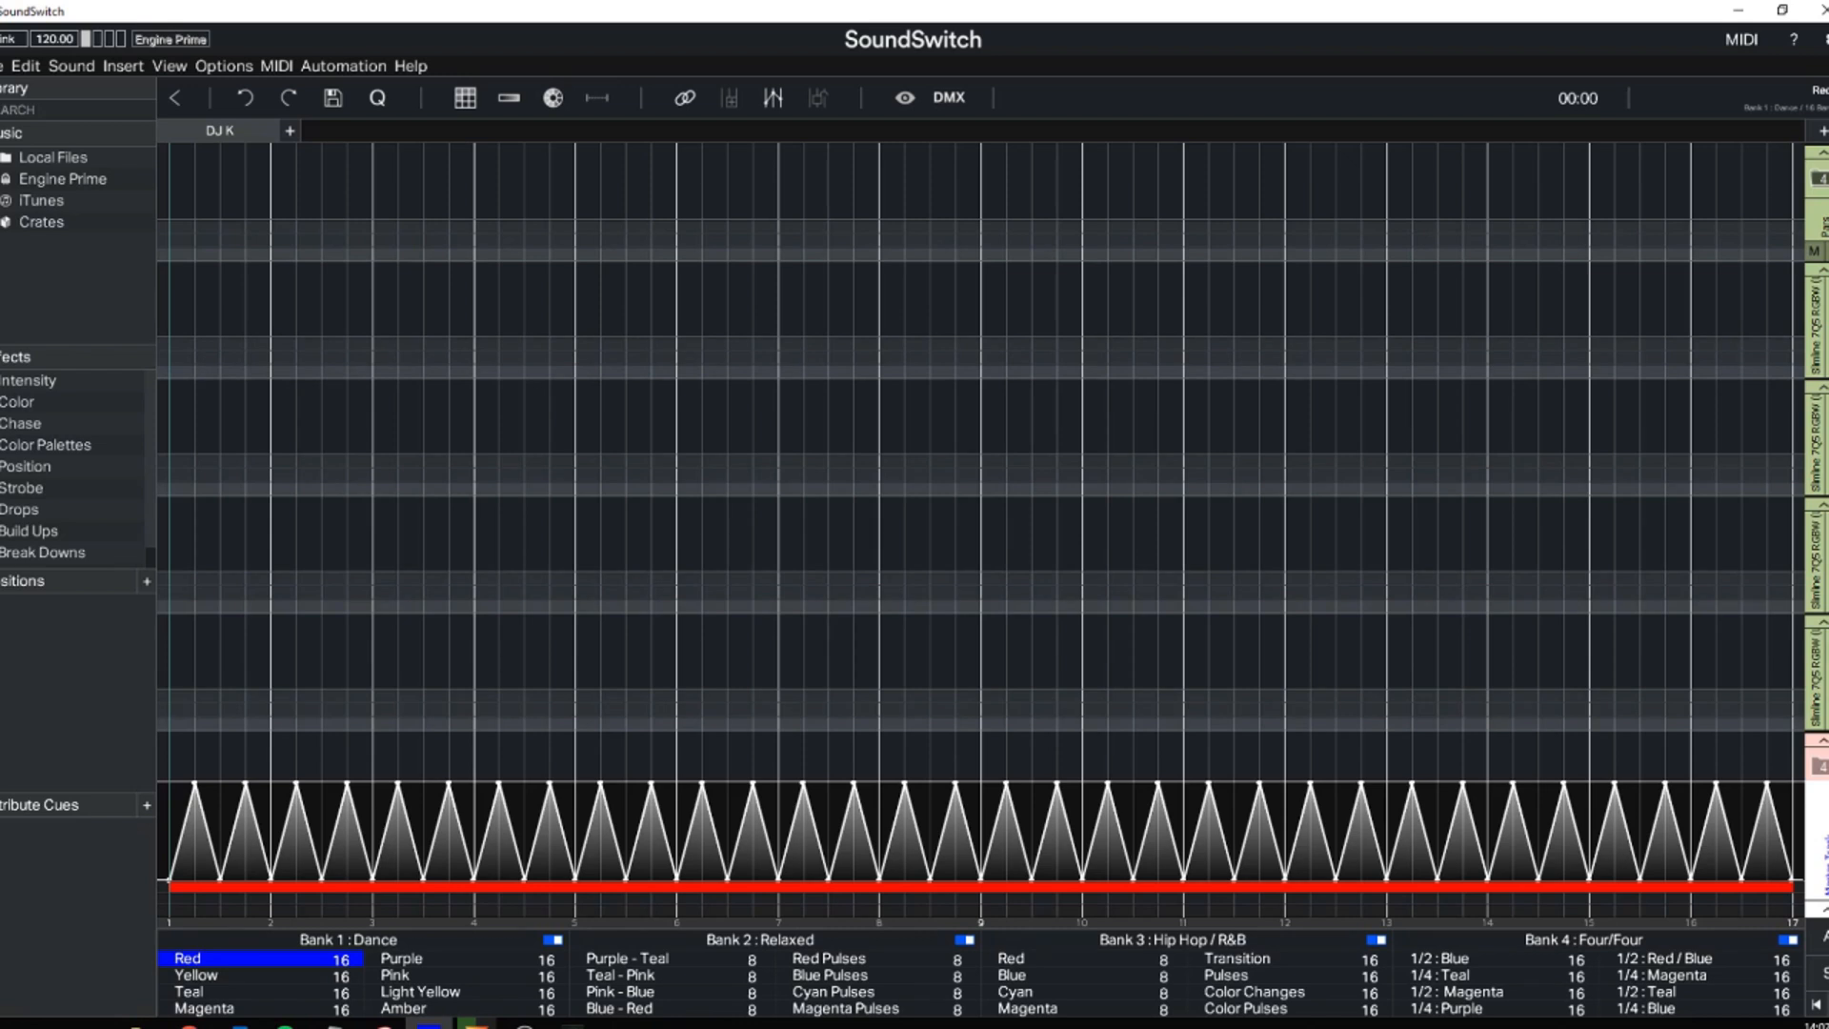
pyautogui.click(948, 97)
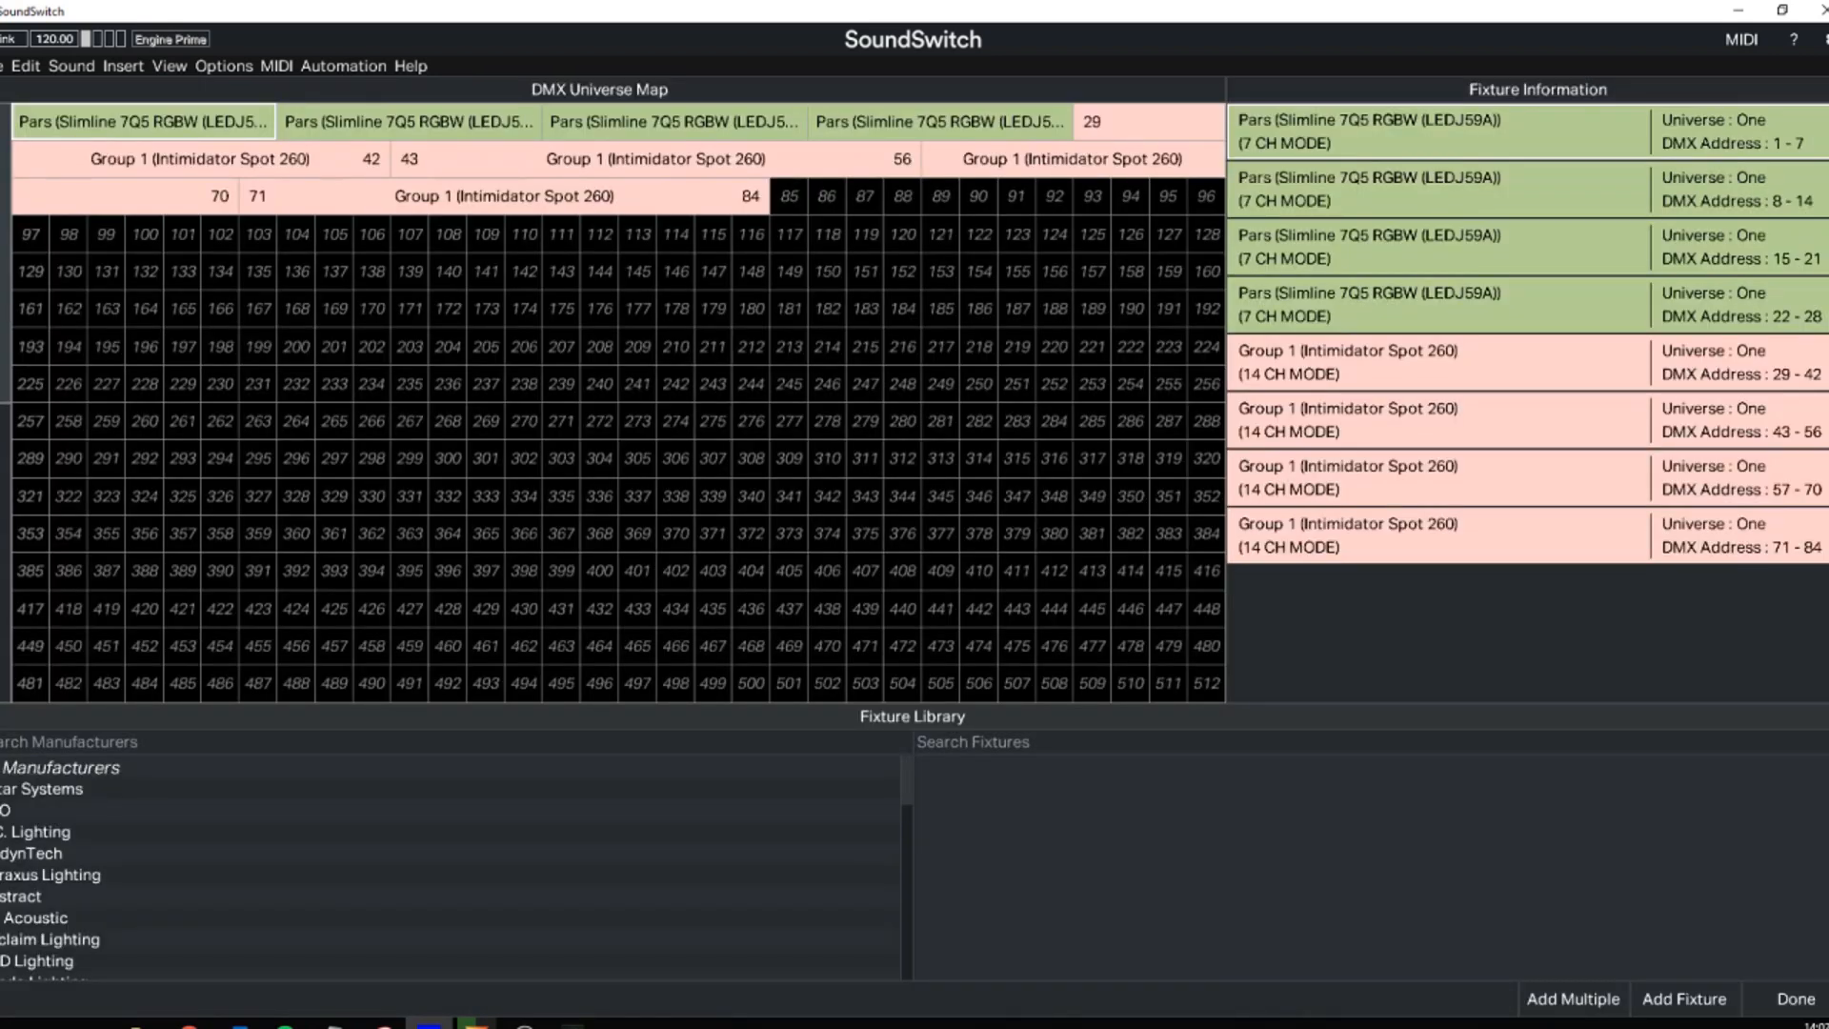
# - Try to arrange the SoundSwitch and Realizzer 3D windows side by side, and return to the maximized Realizzer 3D
pyautogui.moveTo(1334, 12); pyautogui.dragTo(1111, 297)
pyautogui.moveTo(645, 276); pyautogui.dragTo(3, 220)
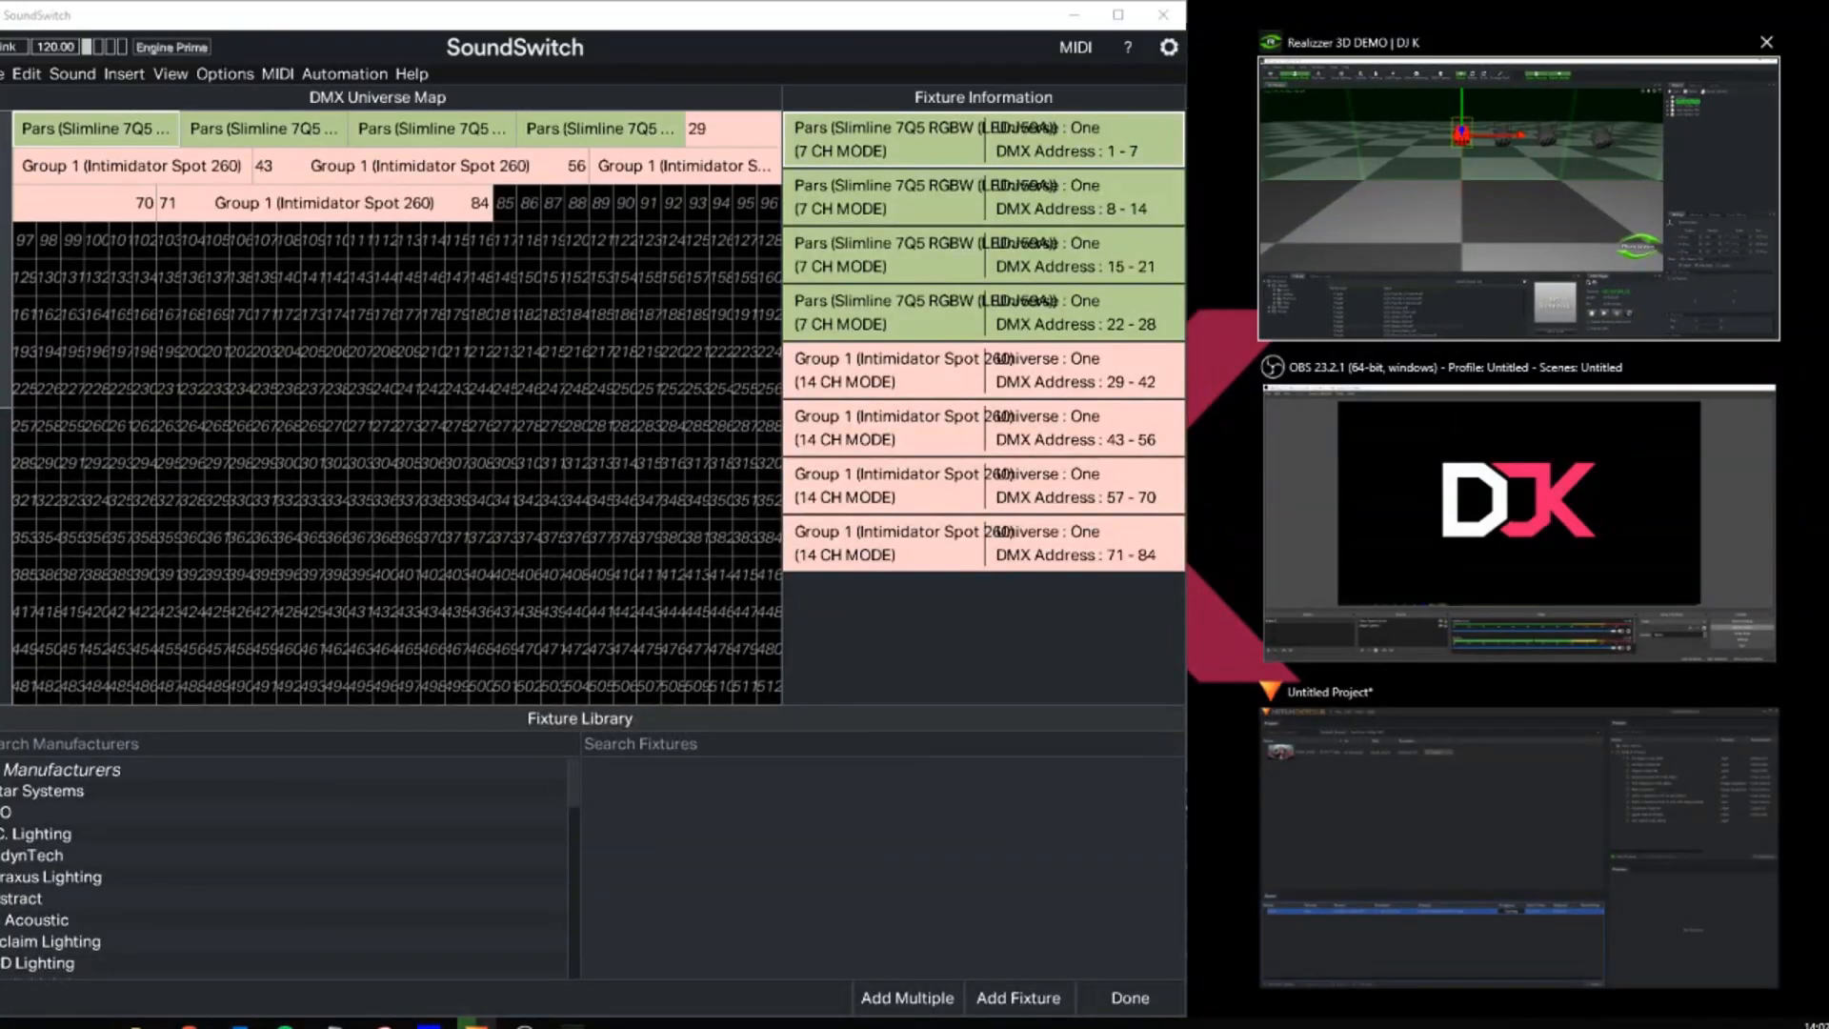
pyautogui.click(1510, 203)
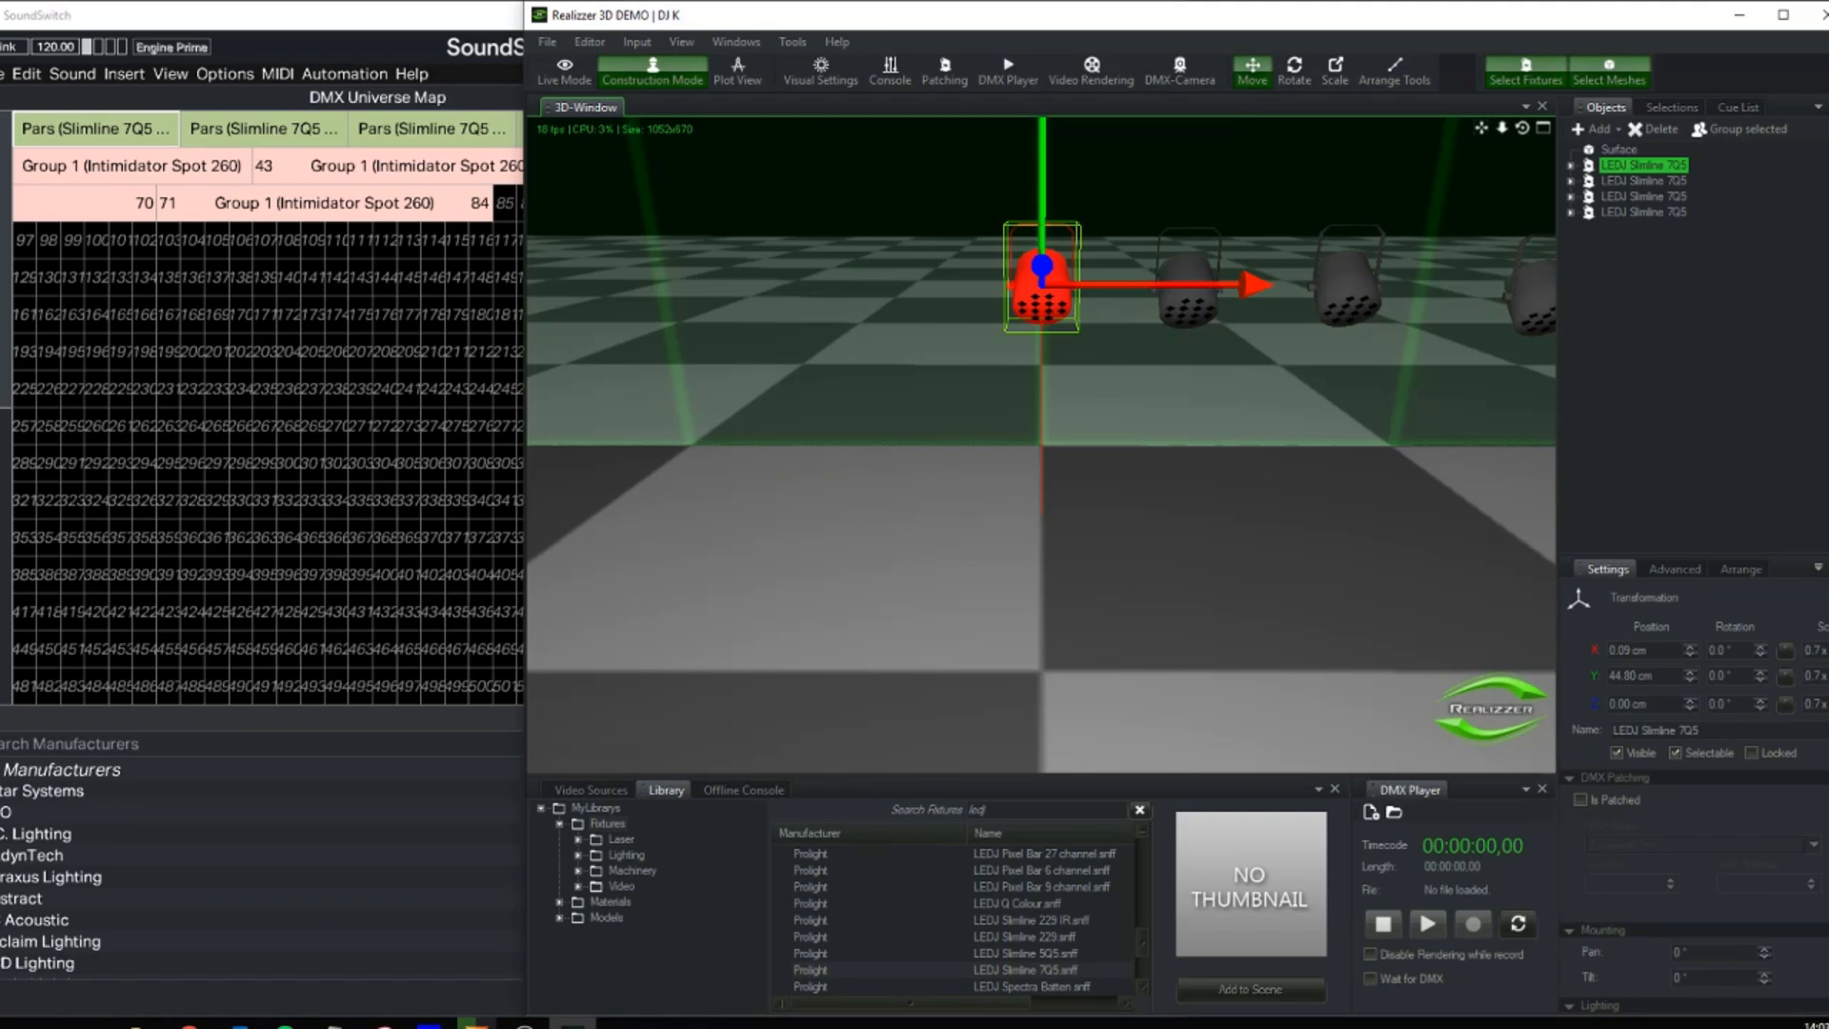
pyautogui.click(1783, 14)
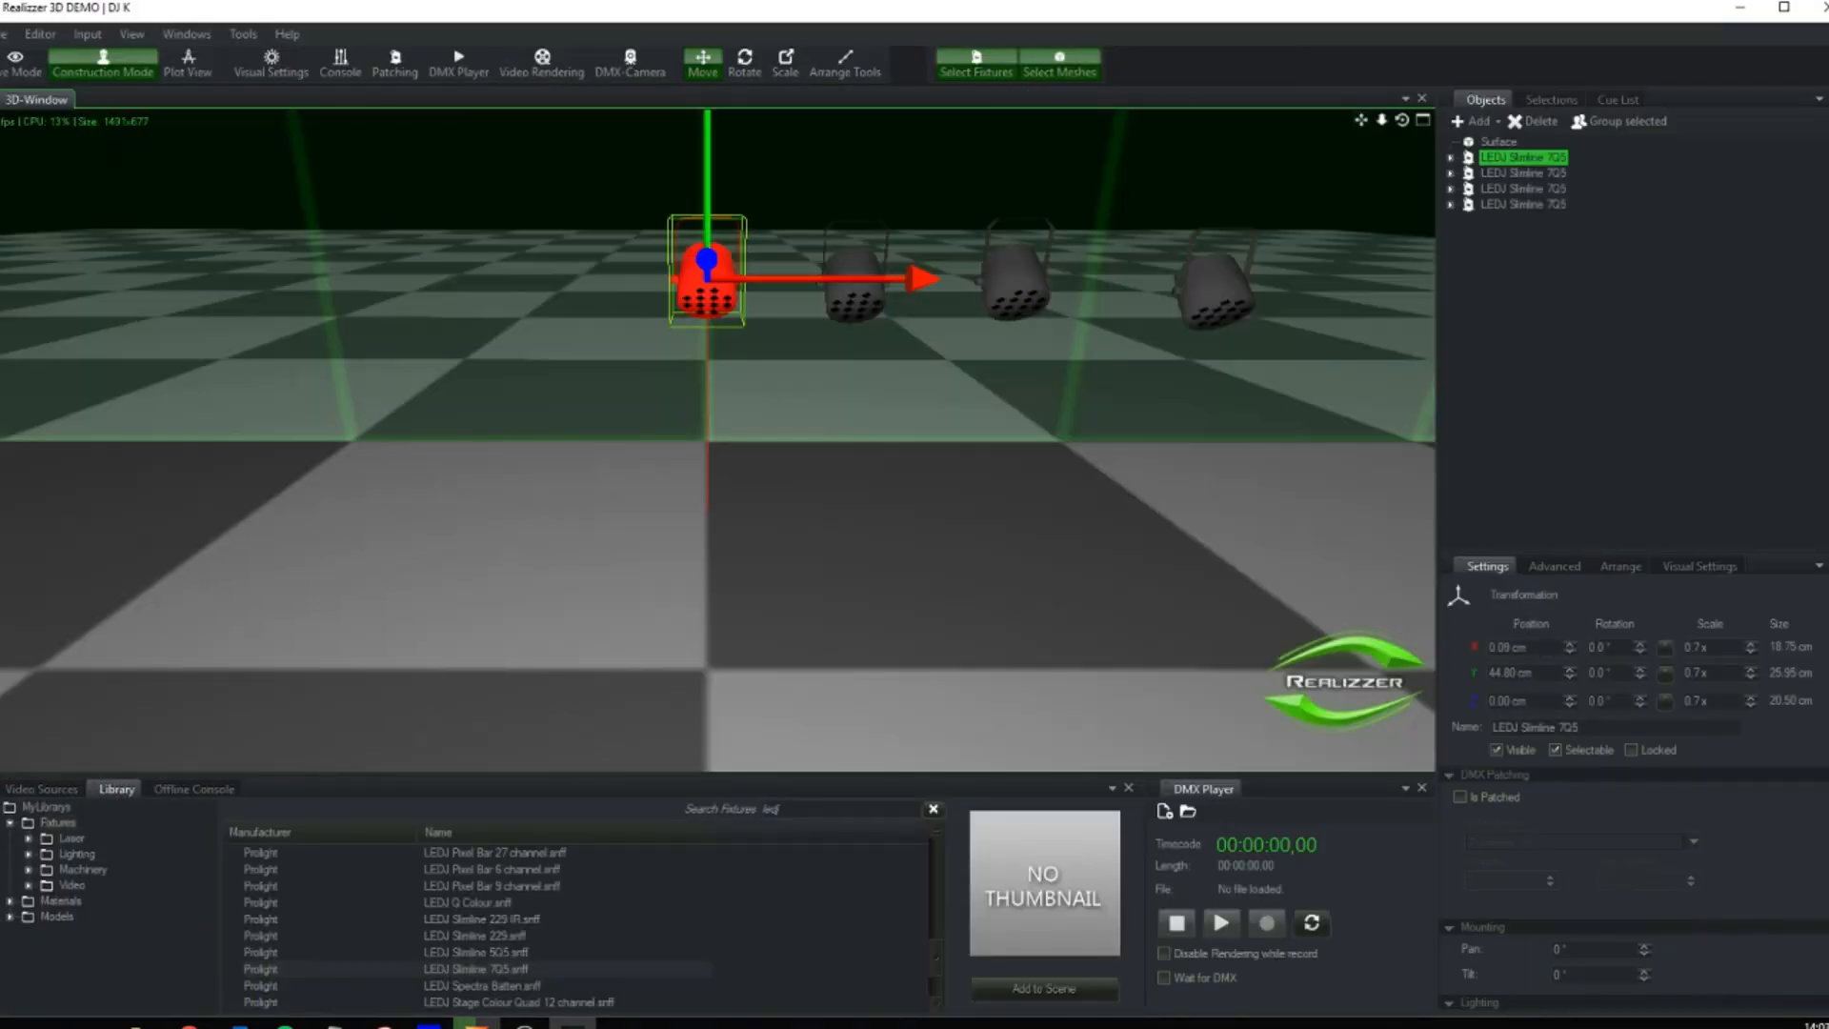
pyautogui.click(430, 1023)
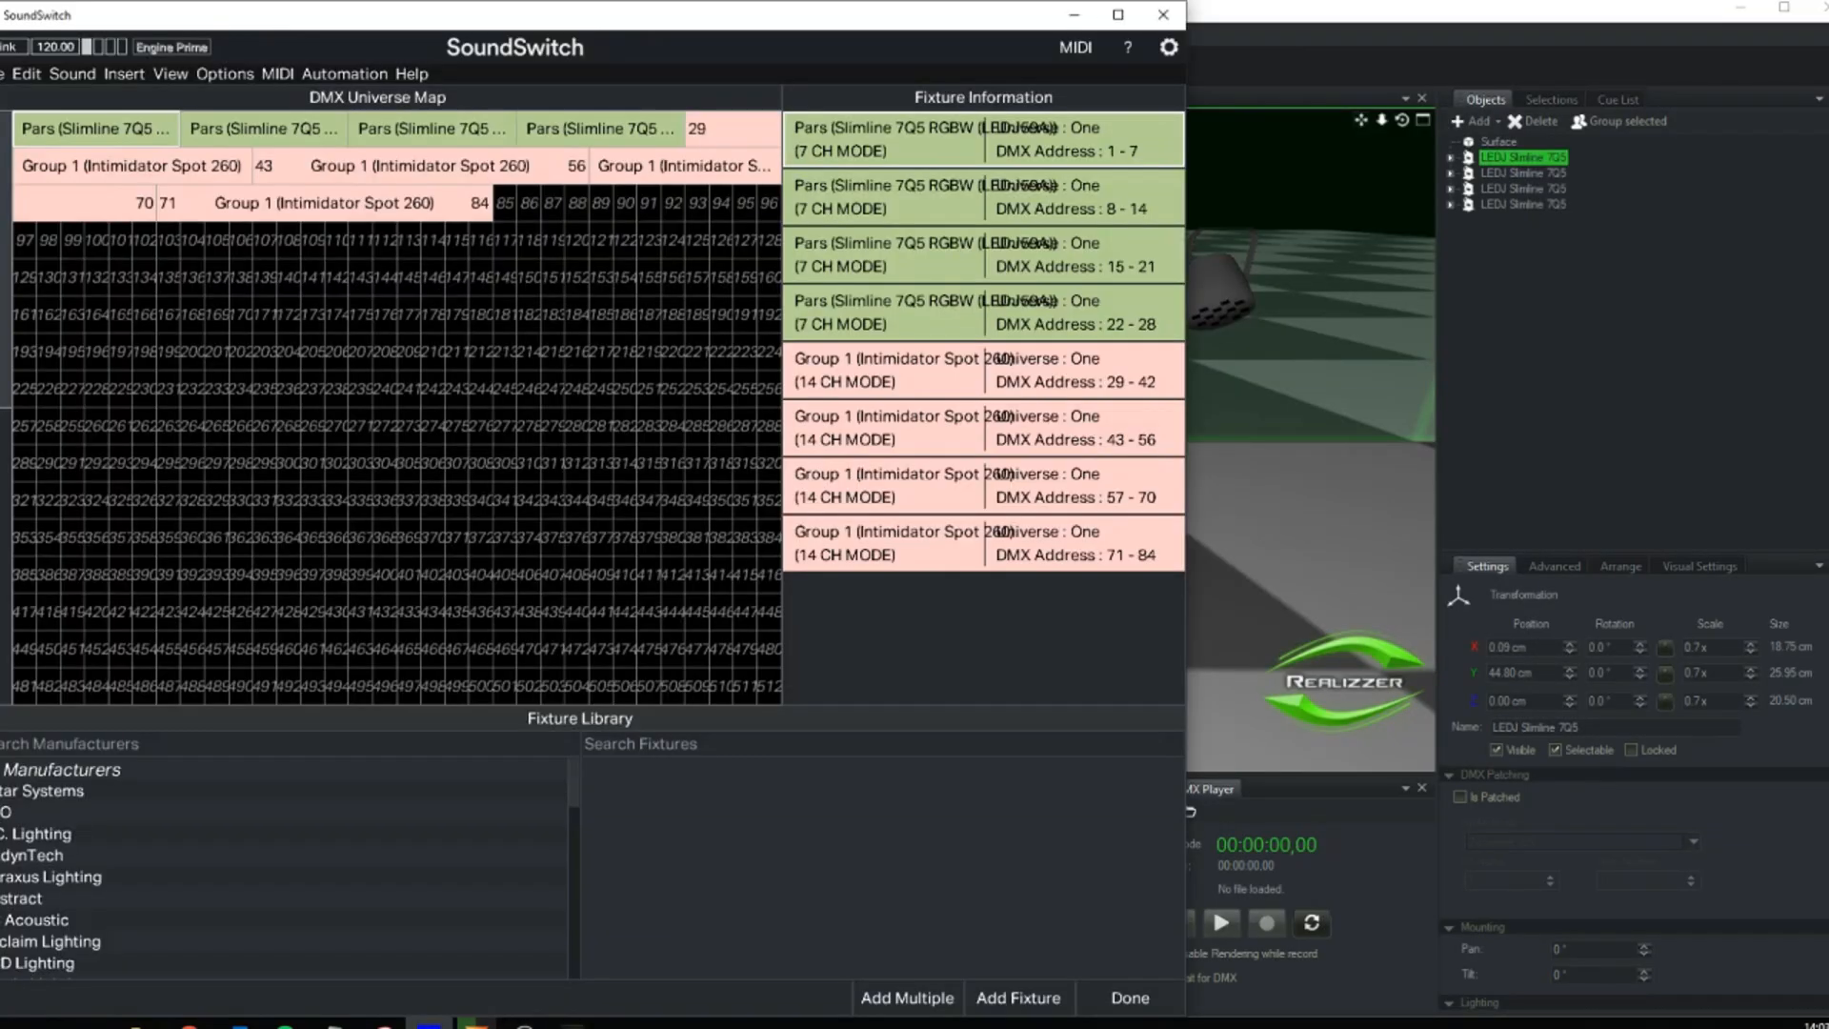
pyautogui.click(1119, 14)
pyautogui.click(572, 1023)
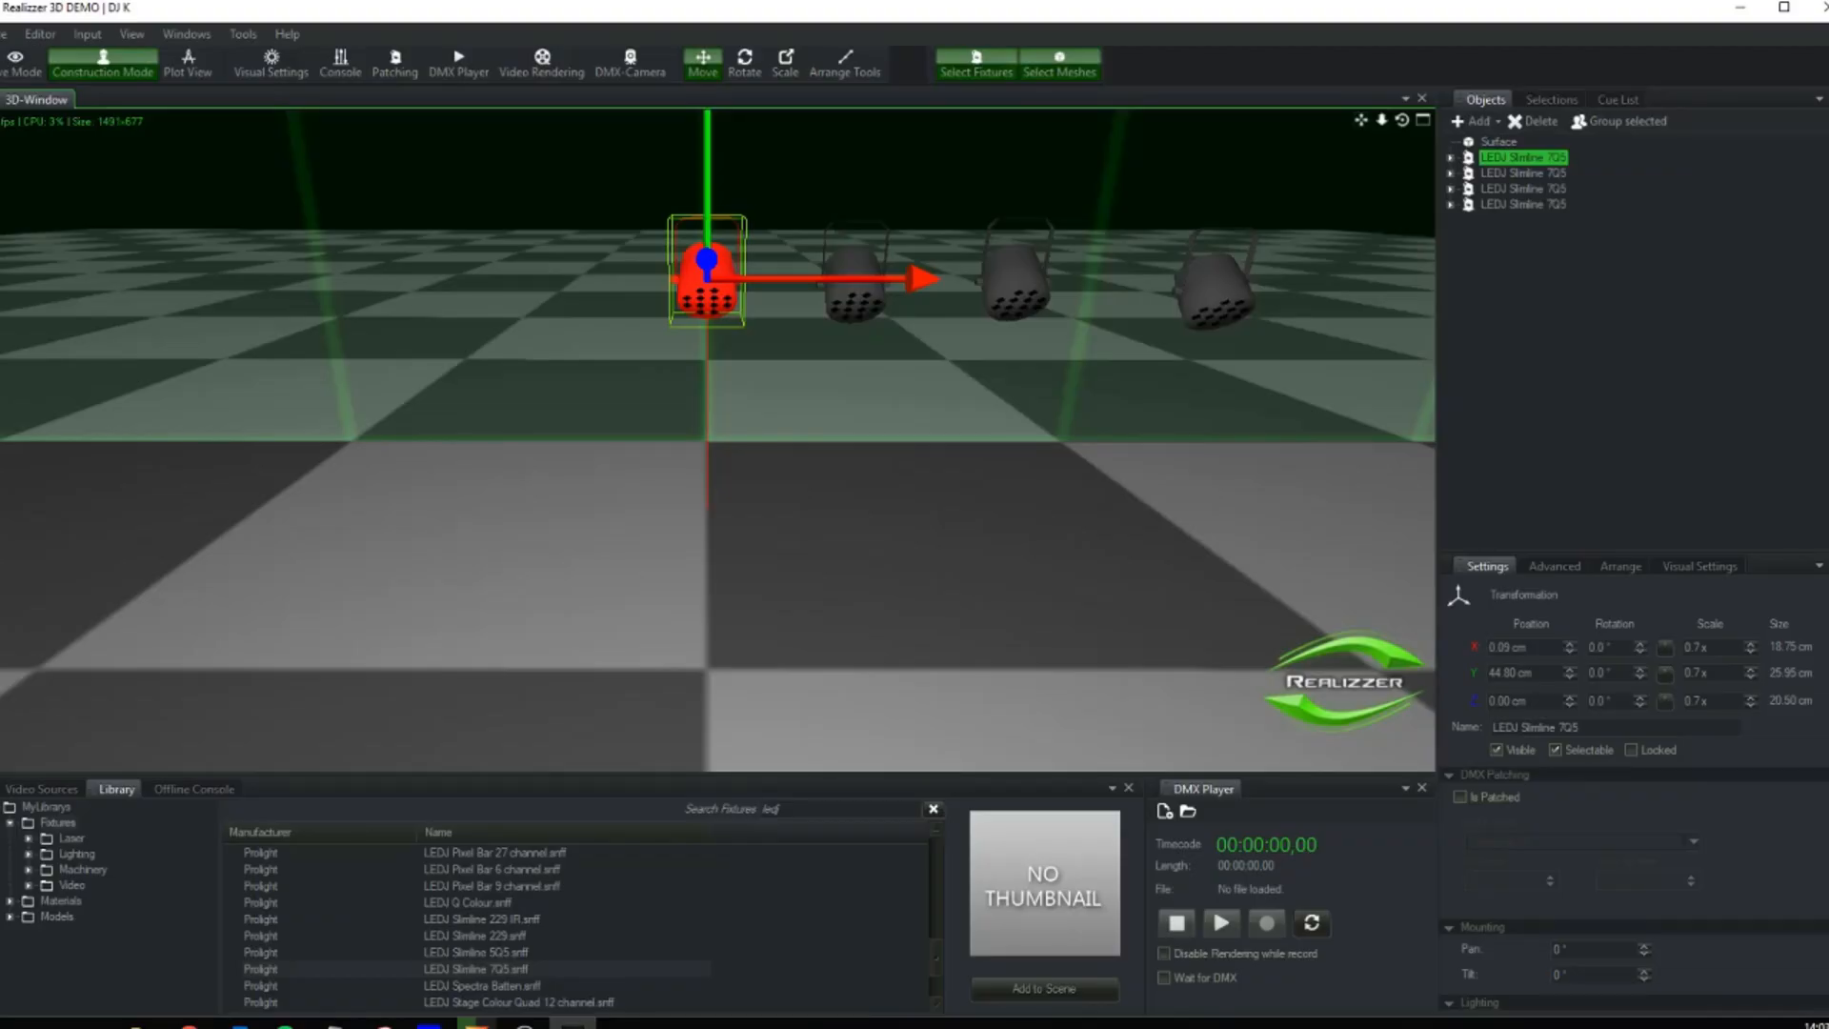
# - Patch the first two Slimline 7Q5 fixtures in 7-channel mode on universe 1, at start addresses 1 and 8
pyautogui.click(1459, 796)
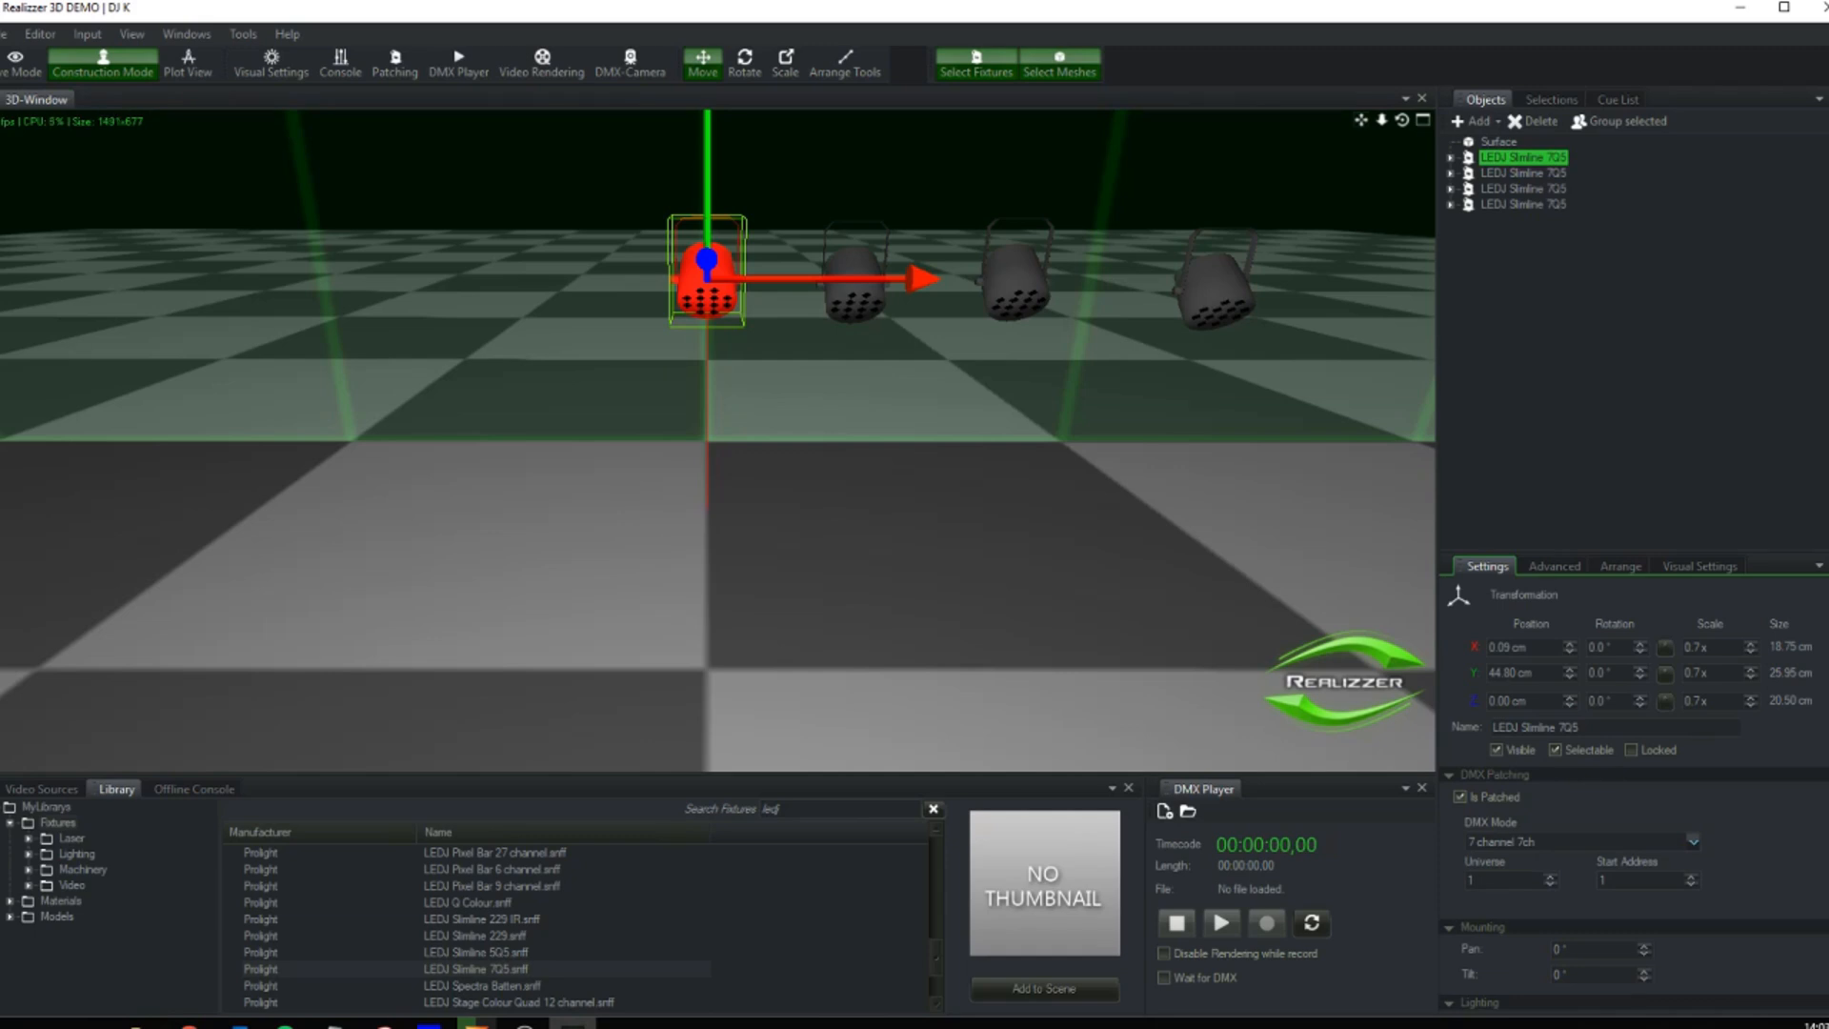
pyautogui.click(855, 301)
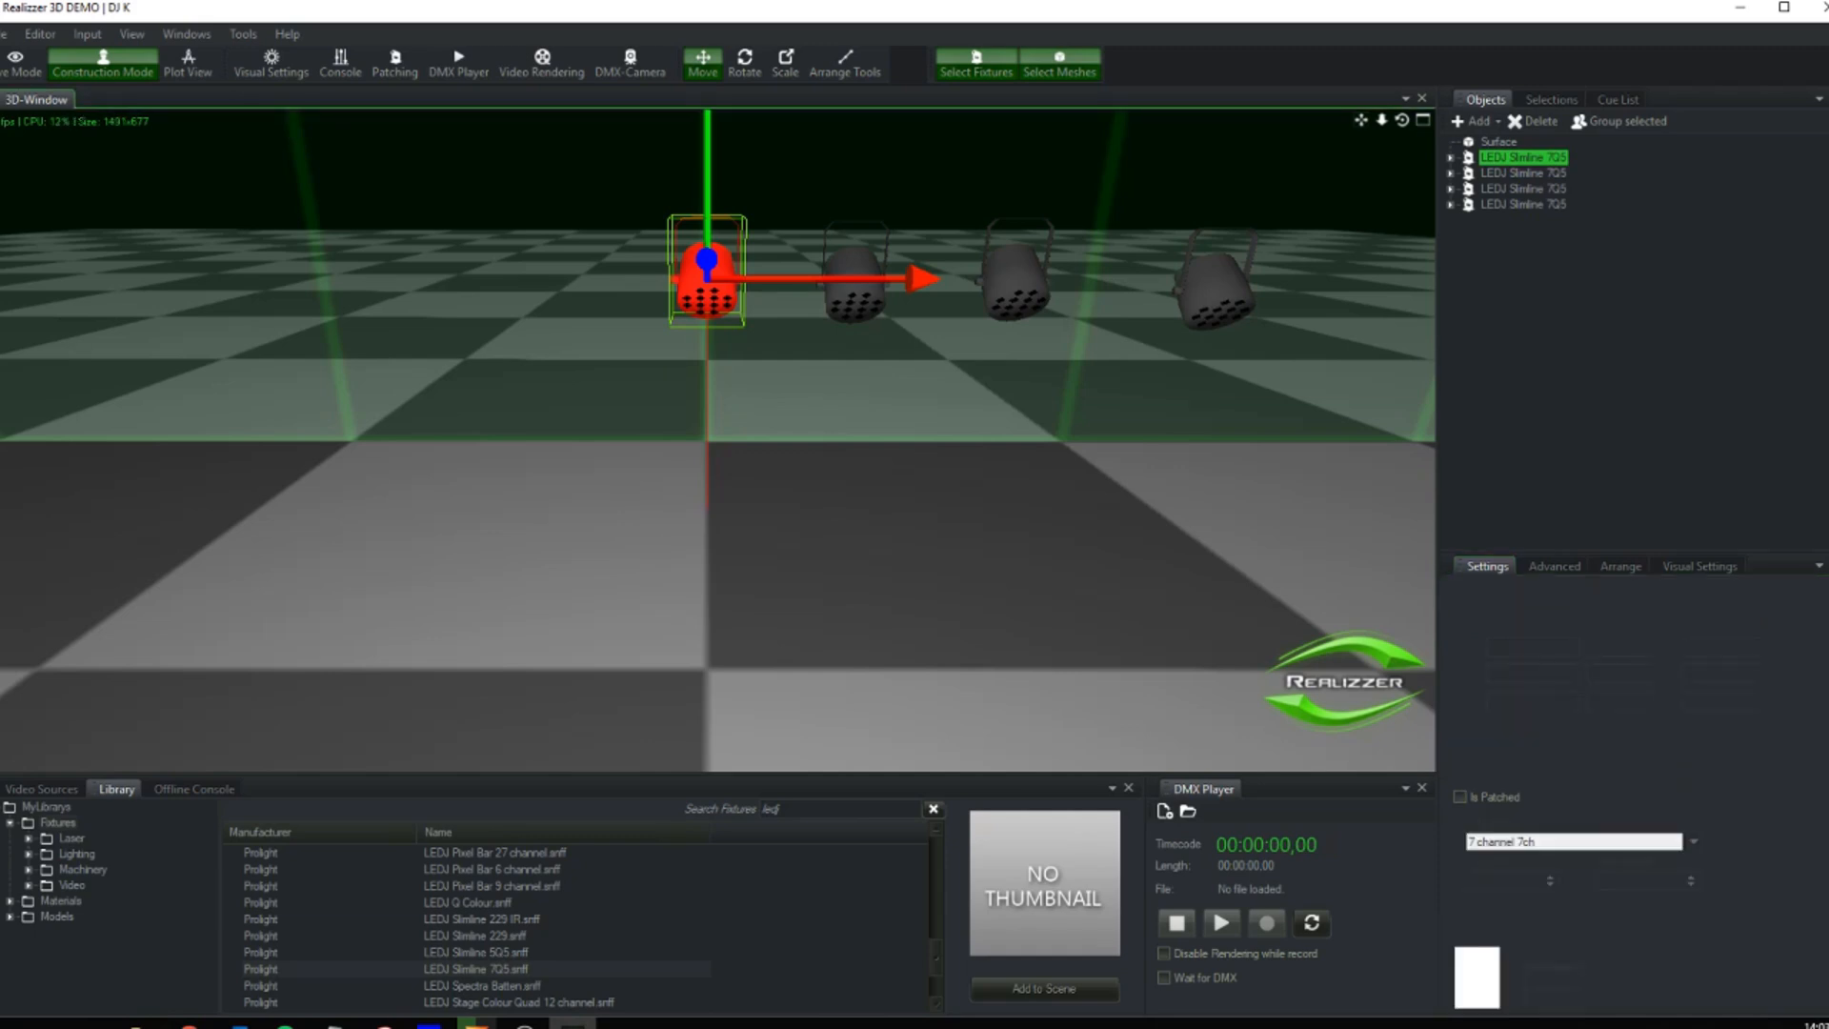
pyautogui.click(1459, 797)
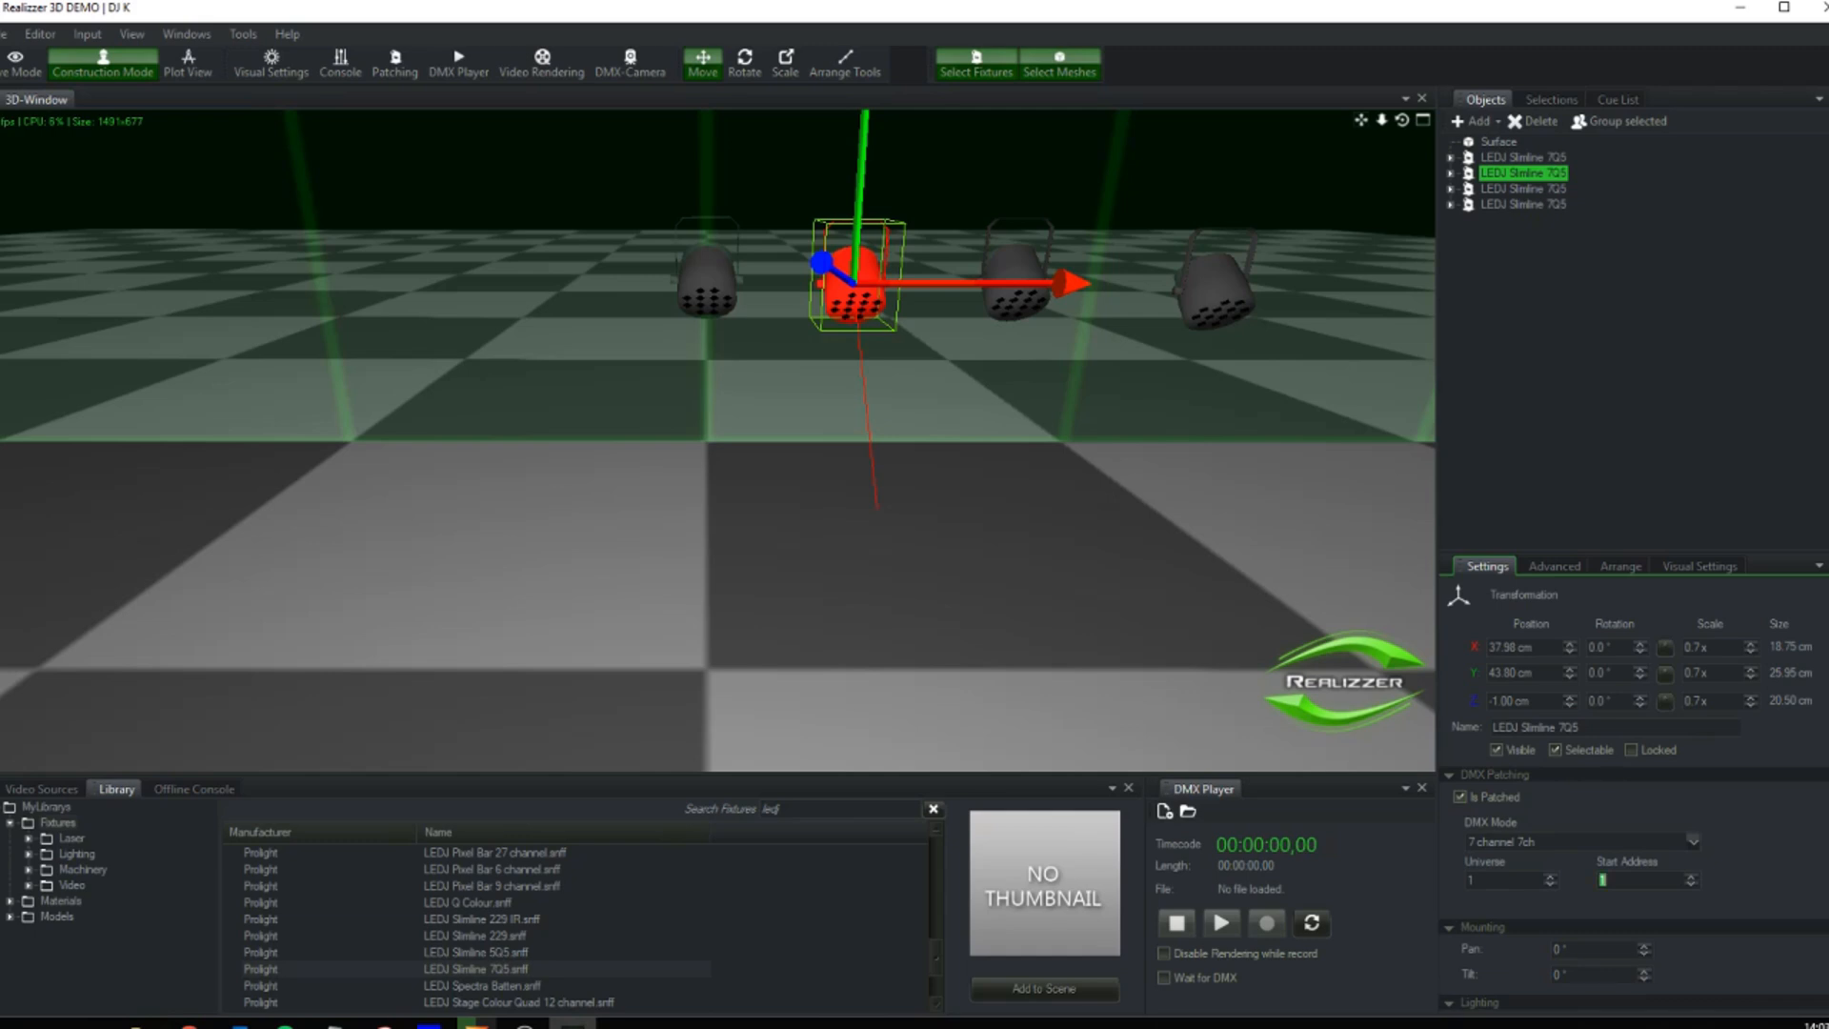
pyautogui.write('8')
pyautogui.press('Return')
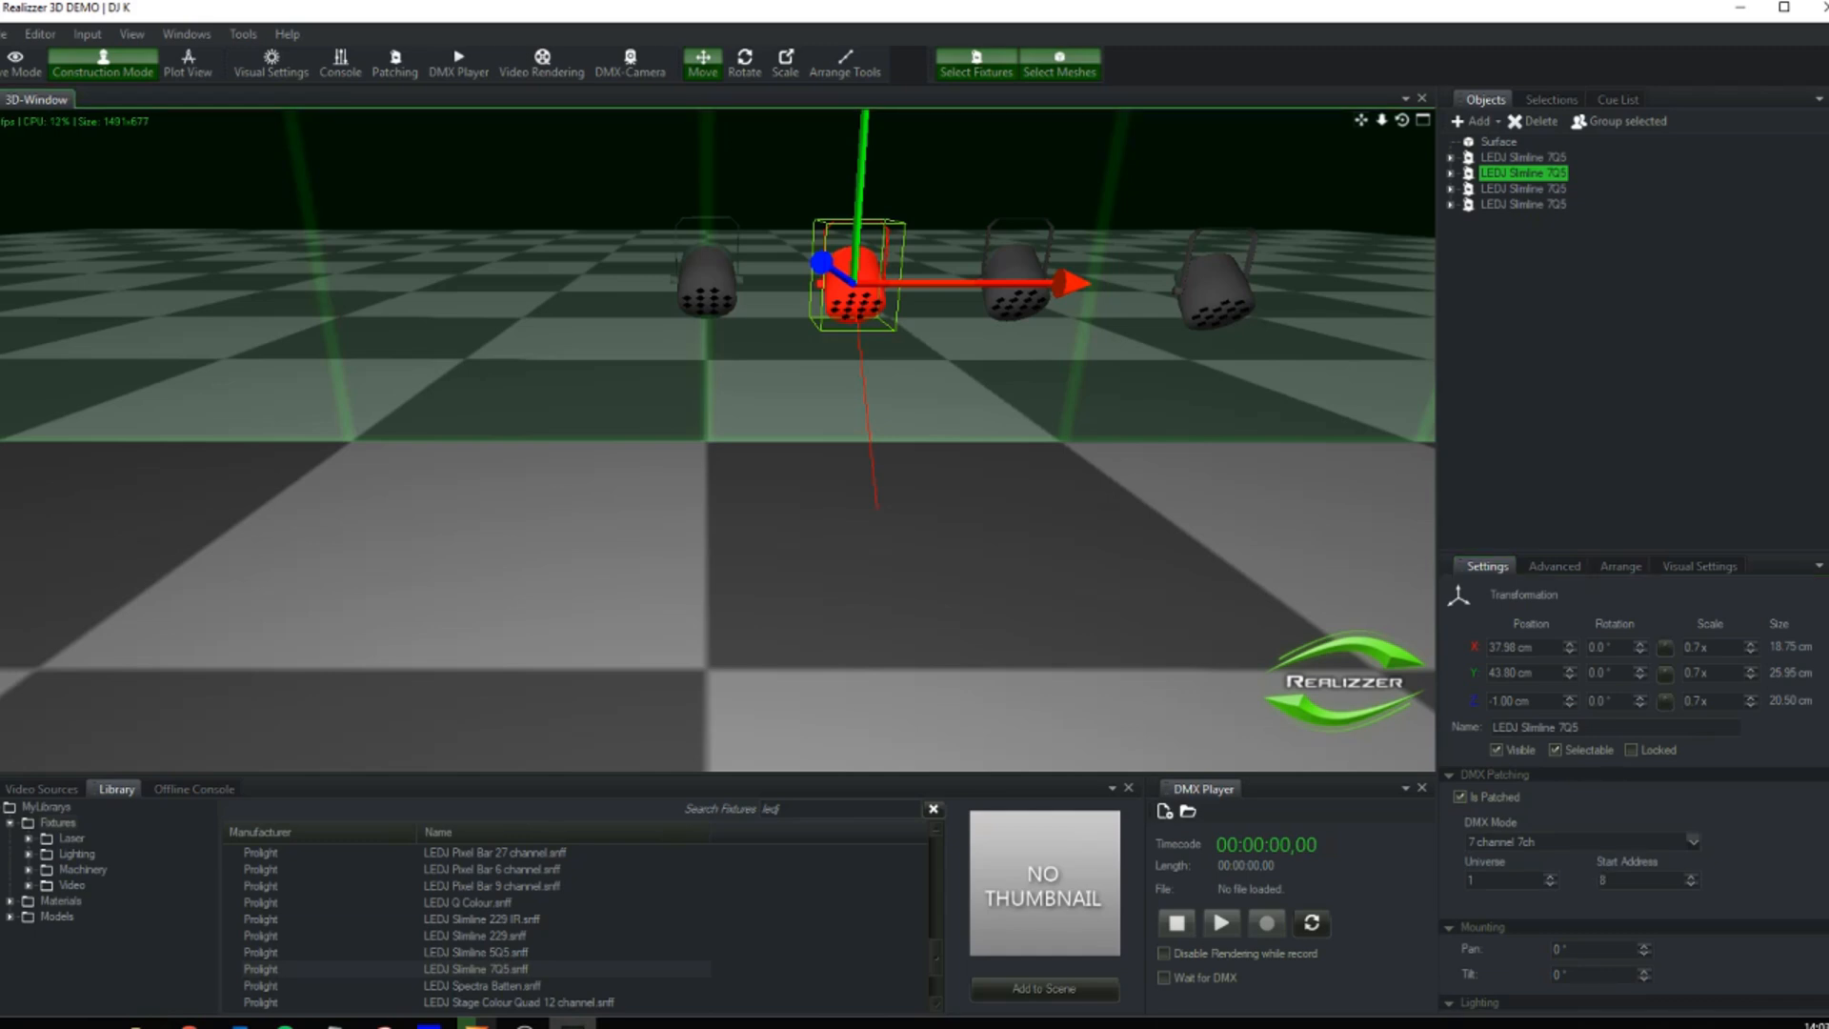
# - Check the Pars addresses in SoundSwitch and patch the third Slimline 7Q5 in Realizzer 3D at start address 15
pyautogui.click(1017, 297)
pyautogui.click(1459, 796)
pyautogui.click(525, 1024)
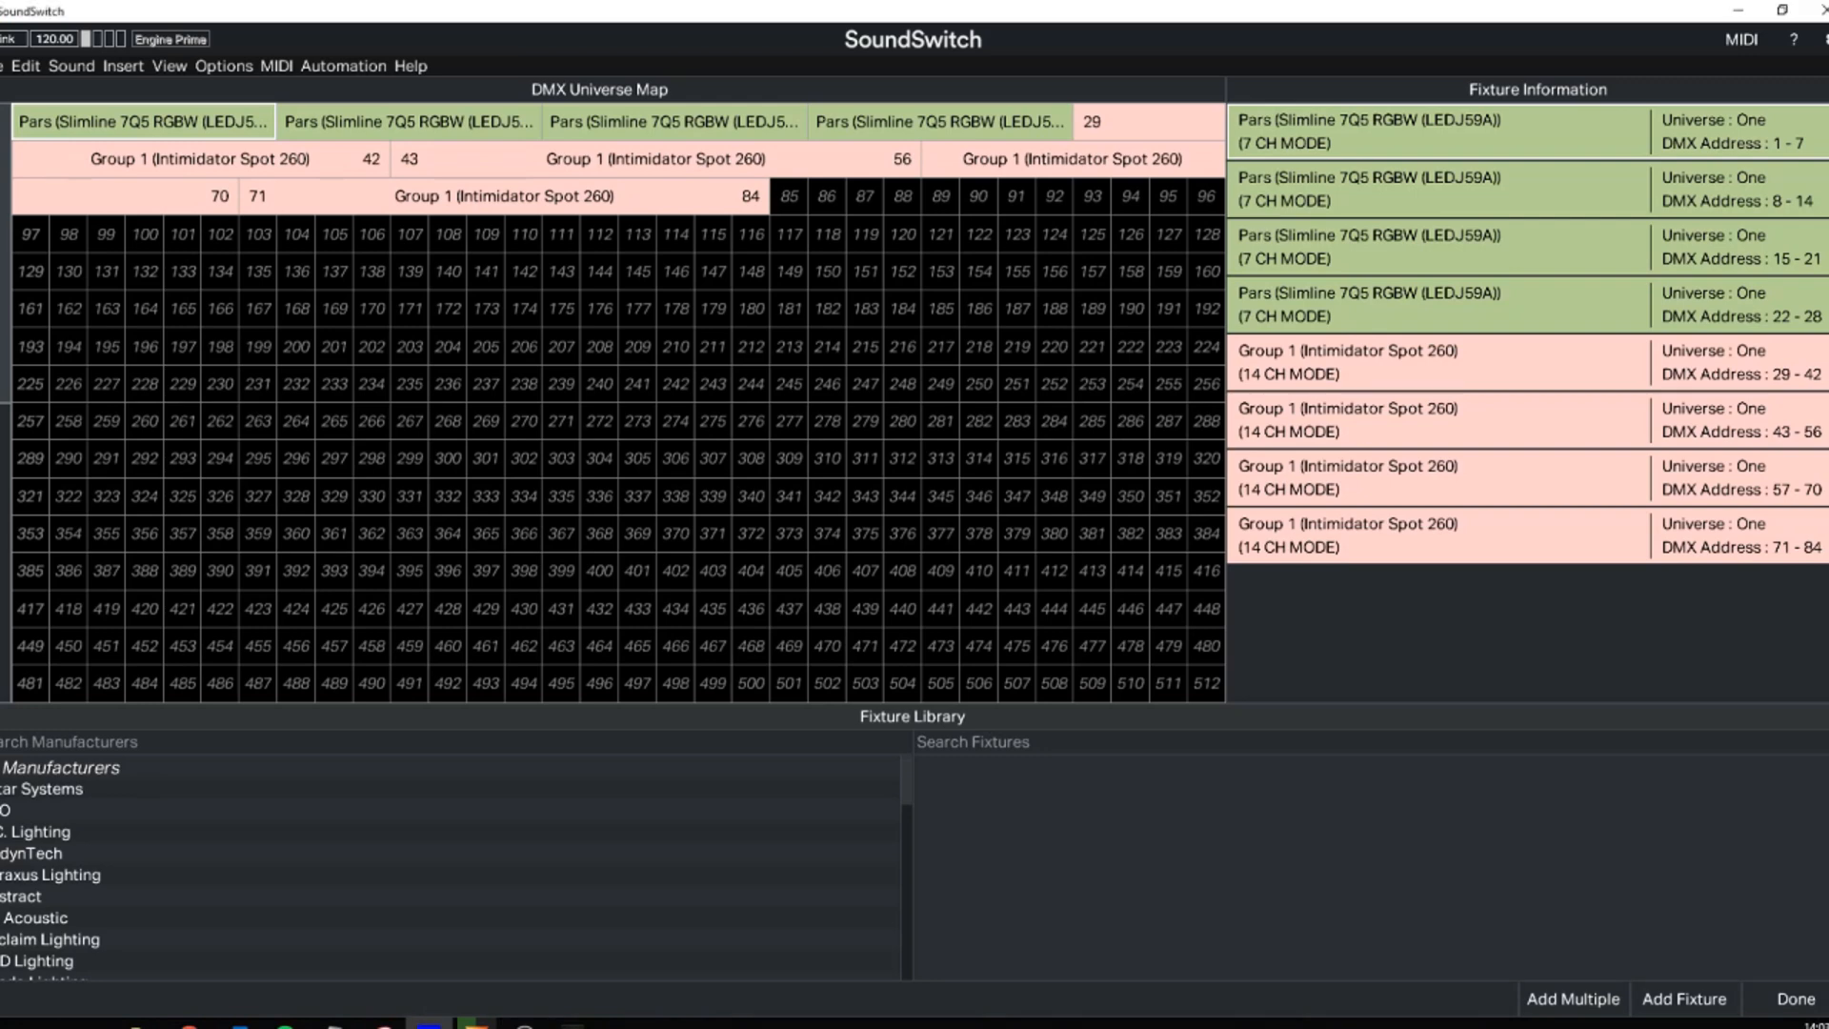
pyautogui.click(573, 1024)
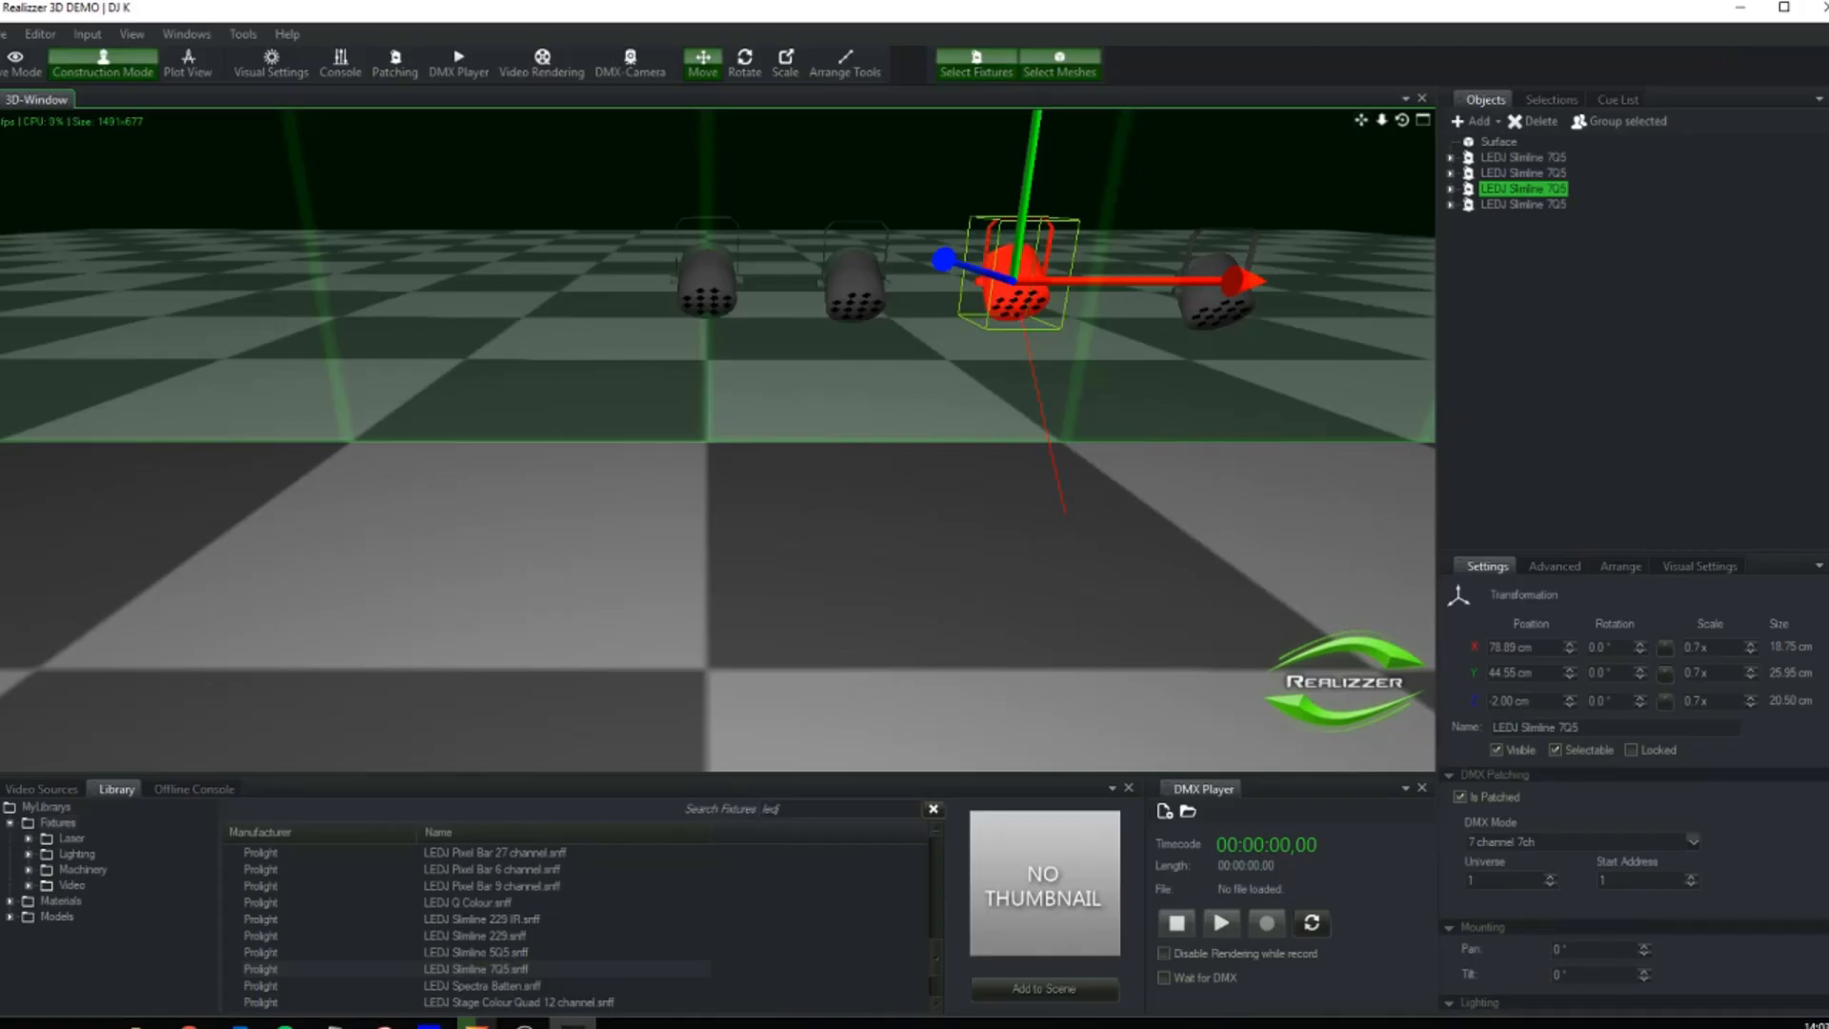
pyautogui.doubleClick(1604, 881)
pyautogui.write('15')
# - Patch the fourth Slimline 7Q5 on universe 1 at start address 22
pyautogui.click(1219, 297)
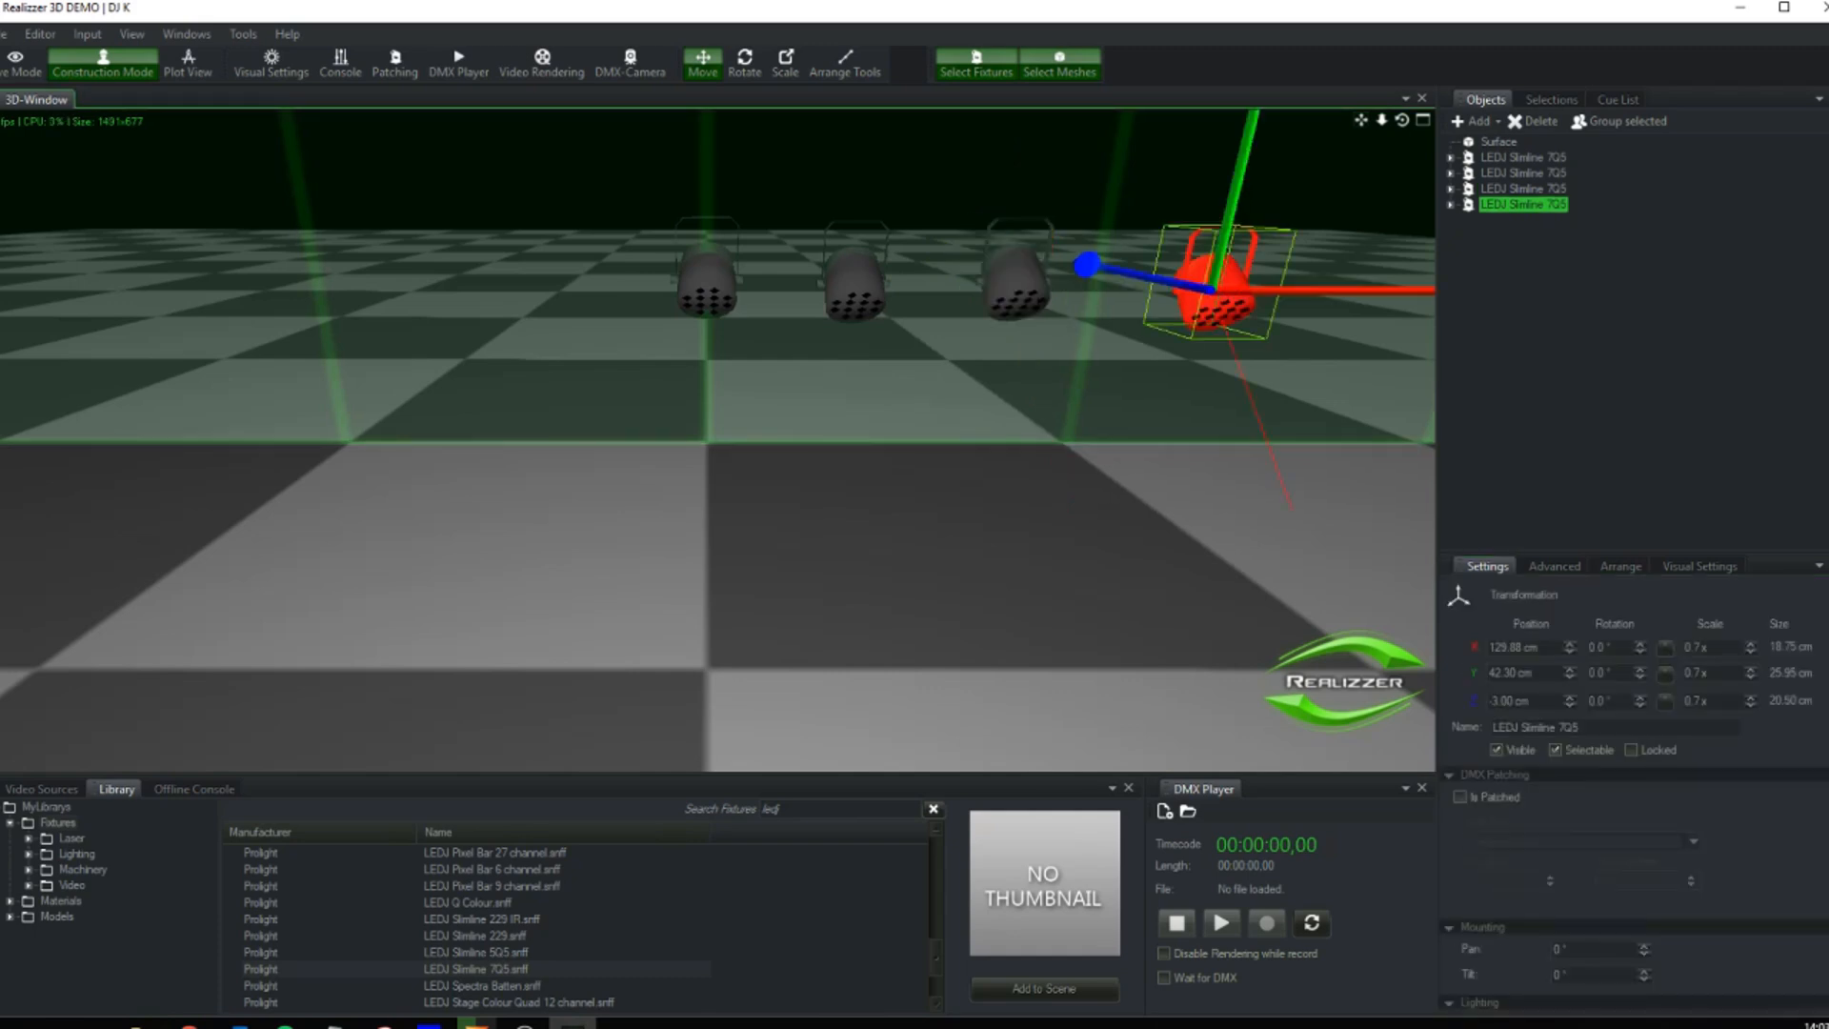
pyautogui.click(1460, 797)
pyautogui.doubleClick(1604, 881)
pyautogui.write('22')
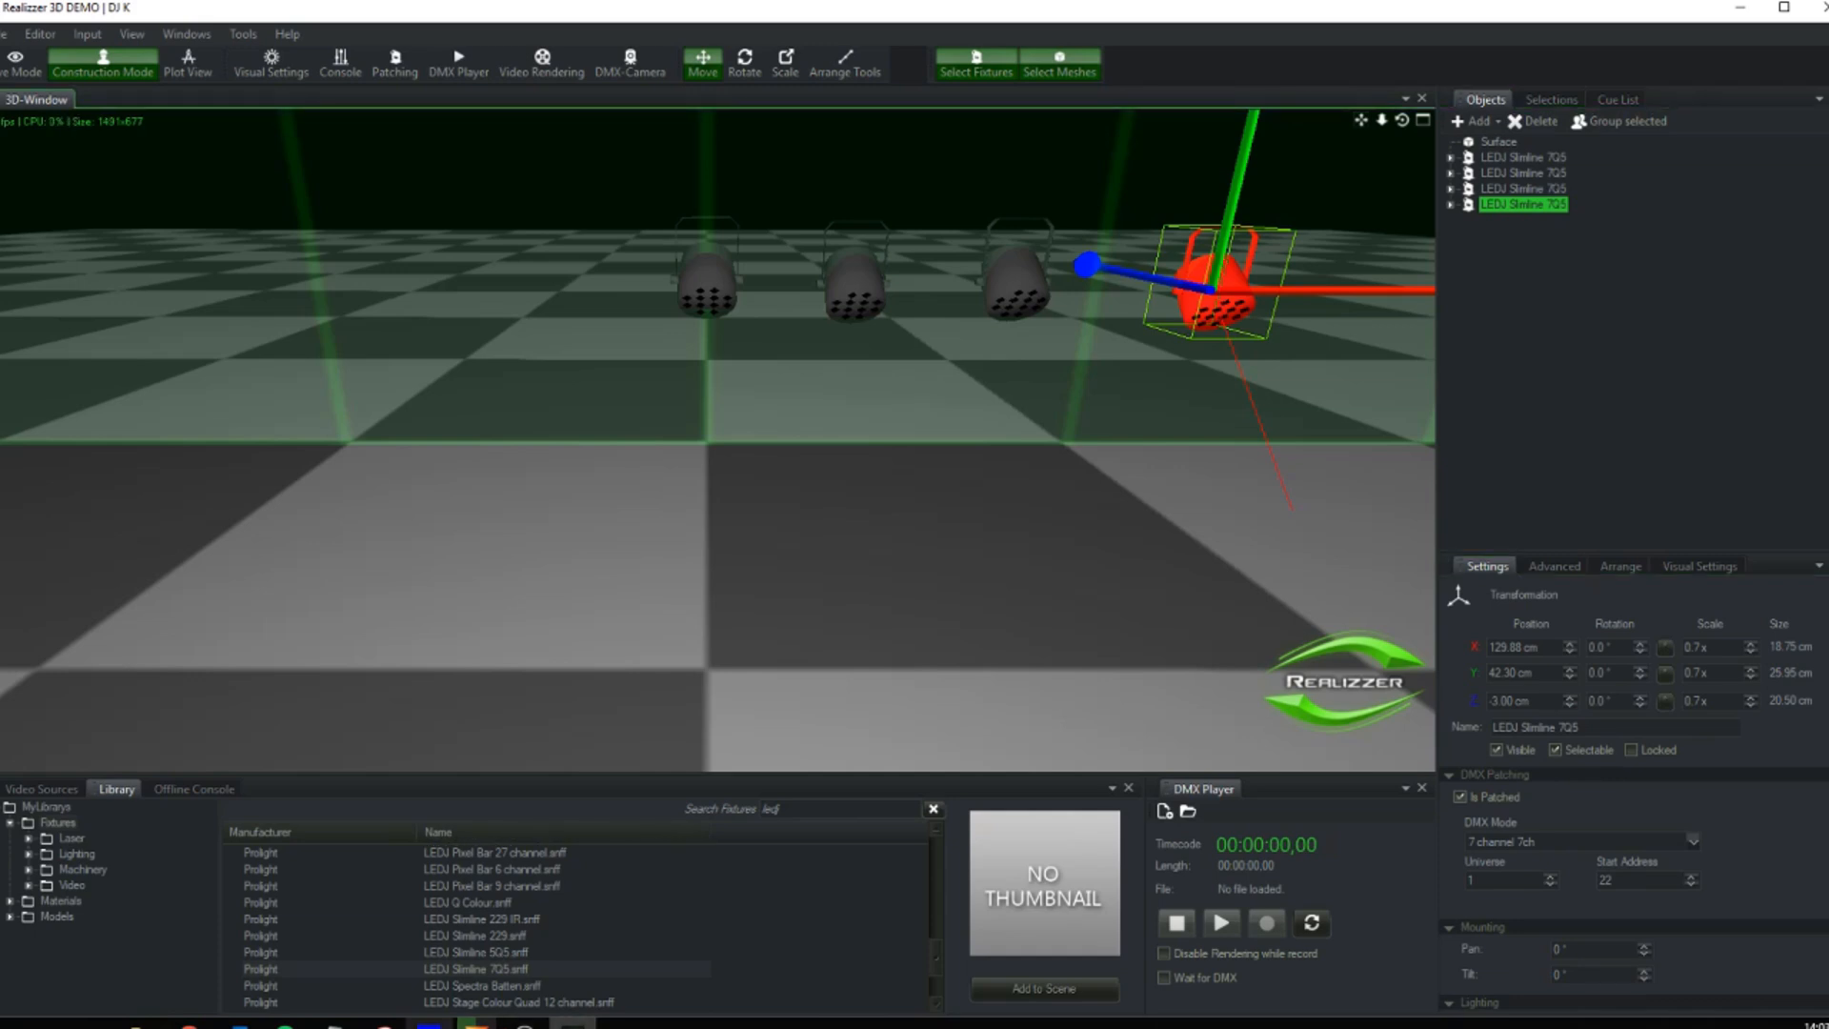
# - In SoundSwitch, leave the fixture setup and place the playhead on the Red cue's first intensity peak to light the pars in Realizzer 3D
pyautogui.click(429, 1024)
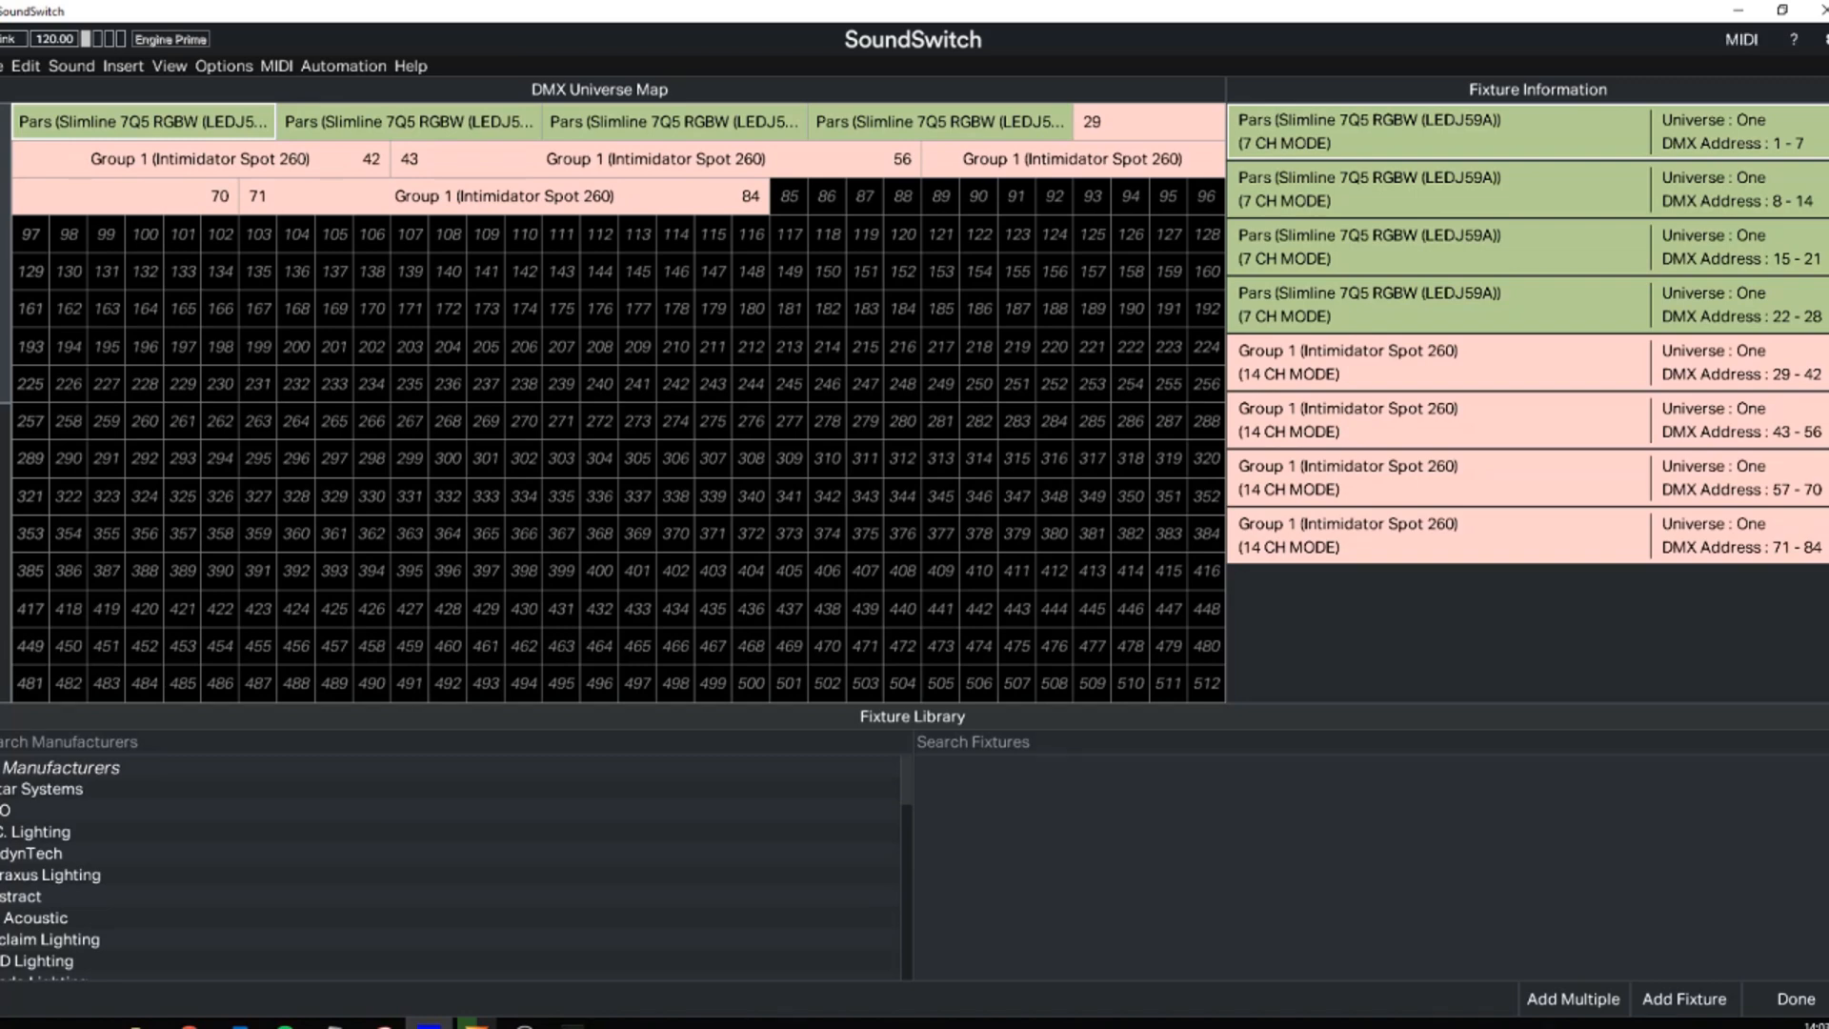
pyautogui.click(1796, 999)
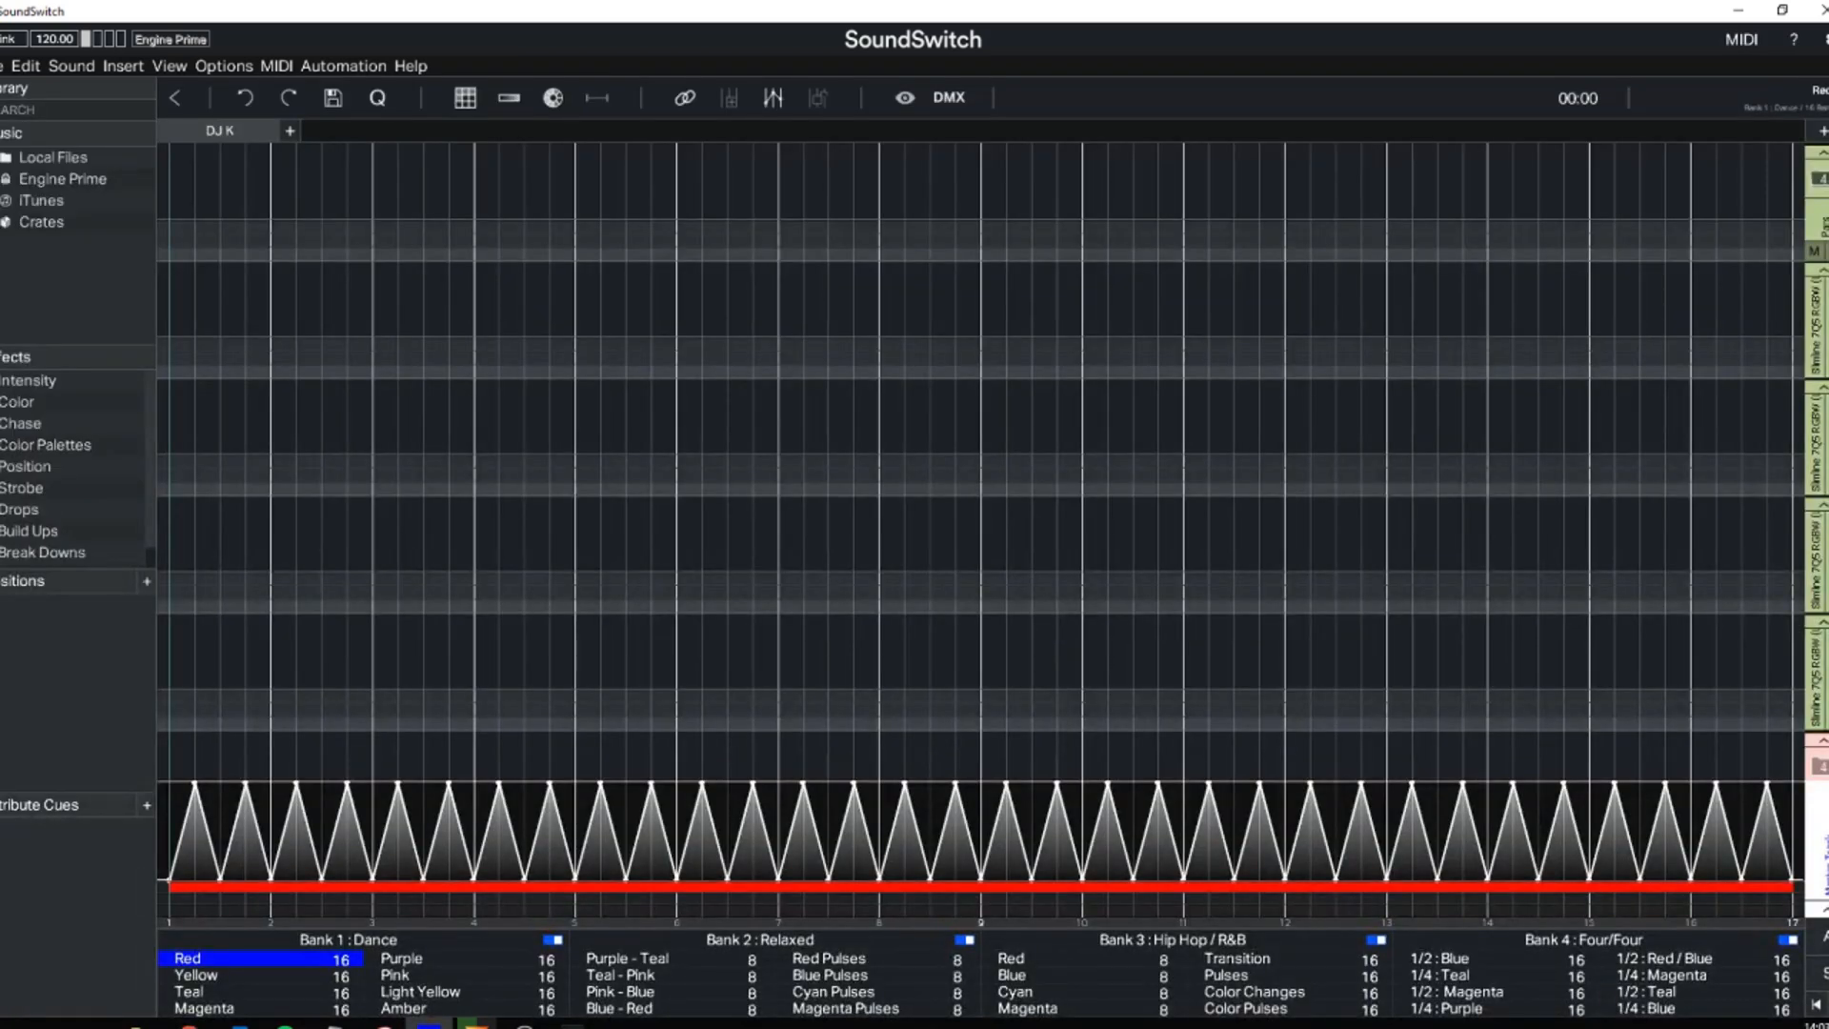
pyautogui.click(191, 652)
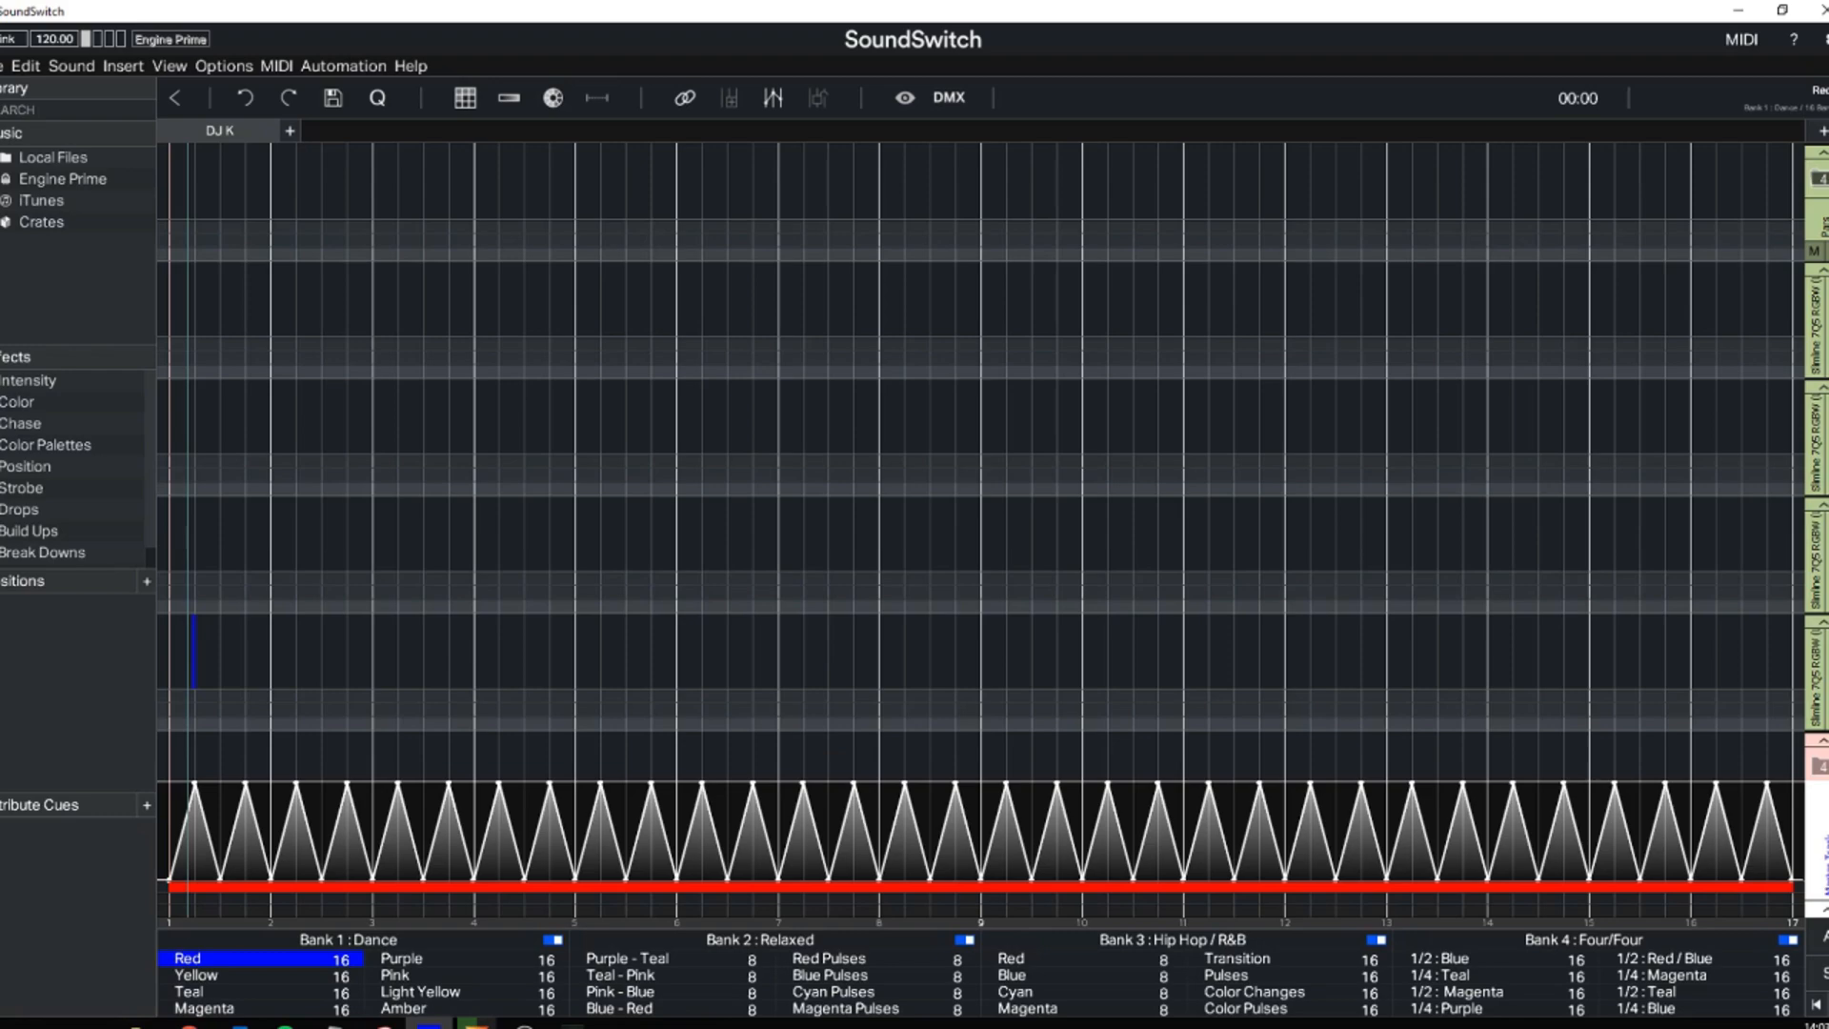
pyautogui.click(572, 1024)
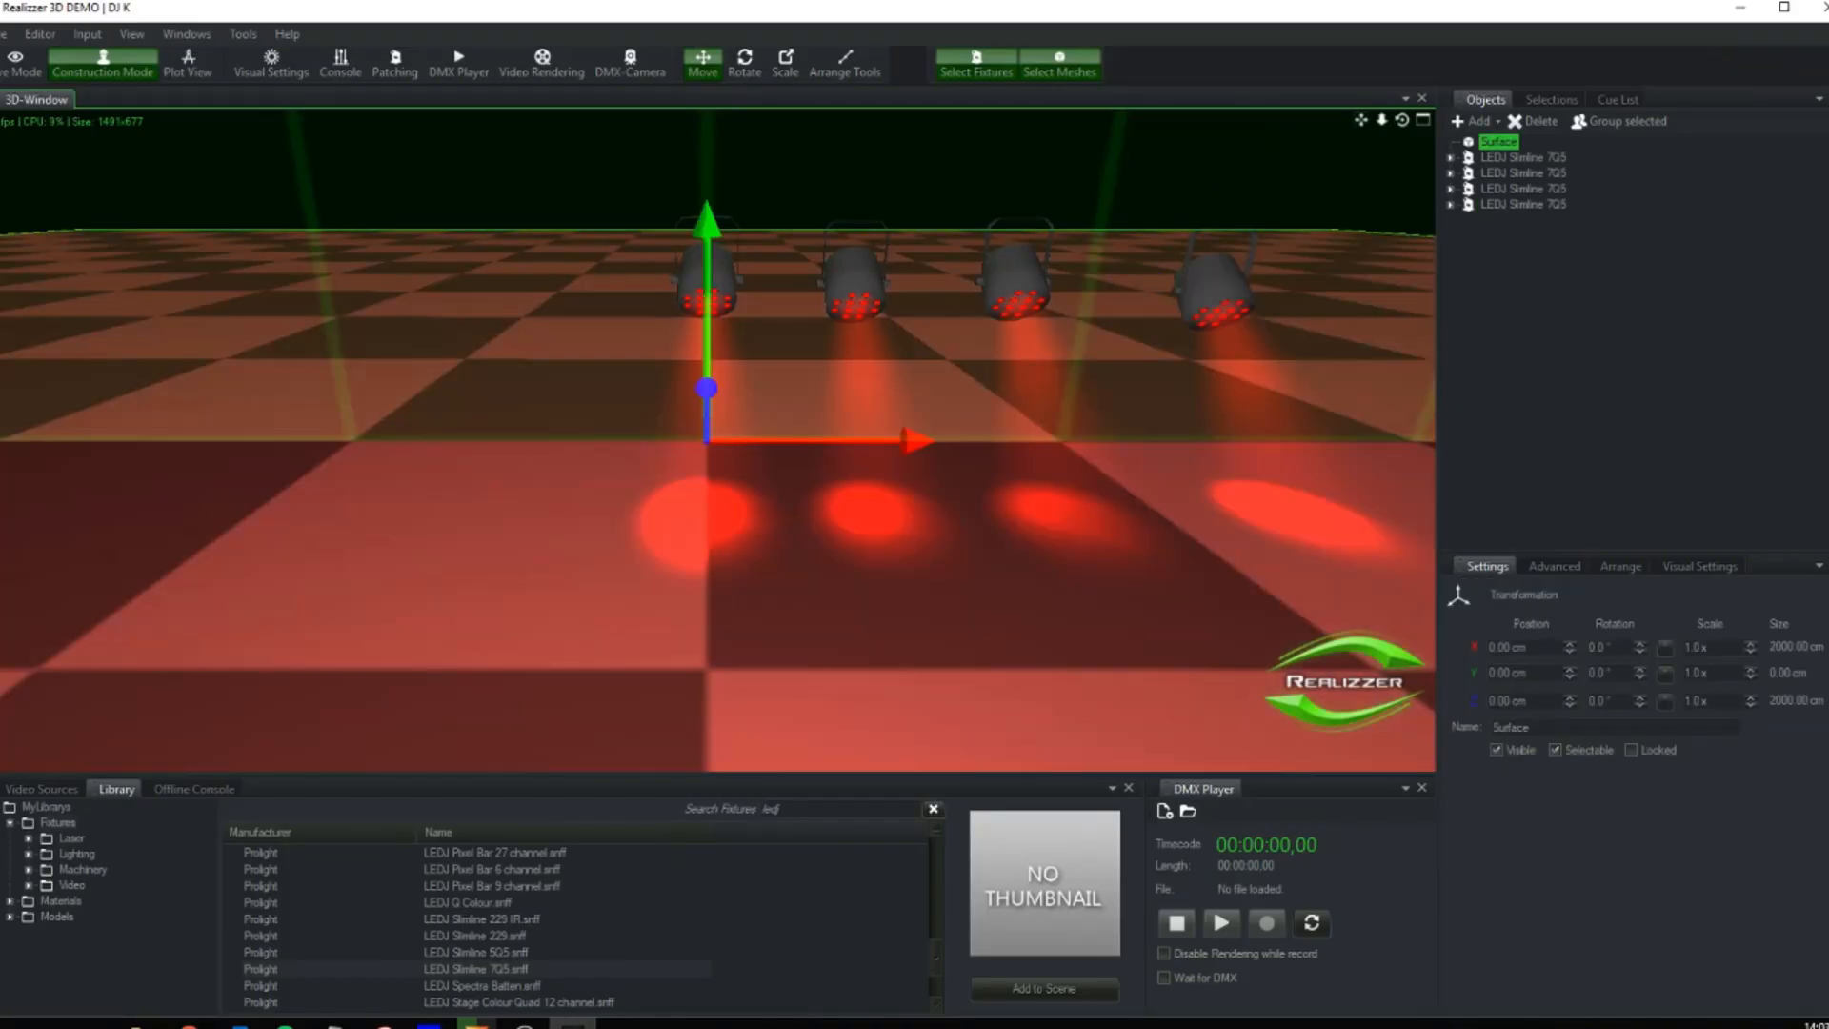
# - Lower the scene's Global Light to near its minimum and raise the Haze well above its middle setting
pyautogui.scroll(-3, 717, 440)
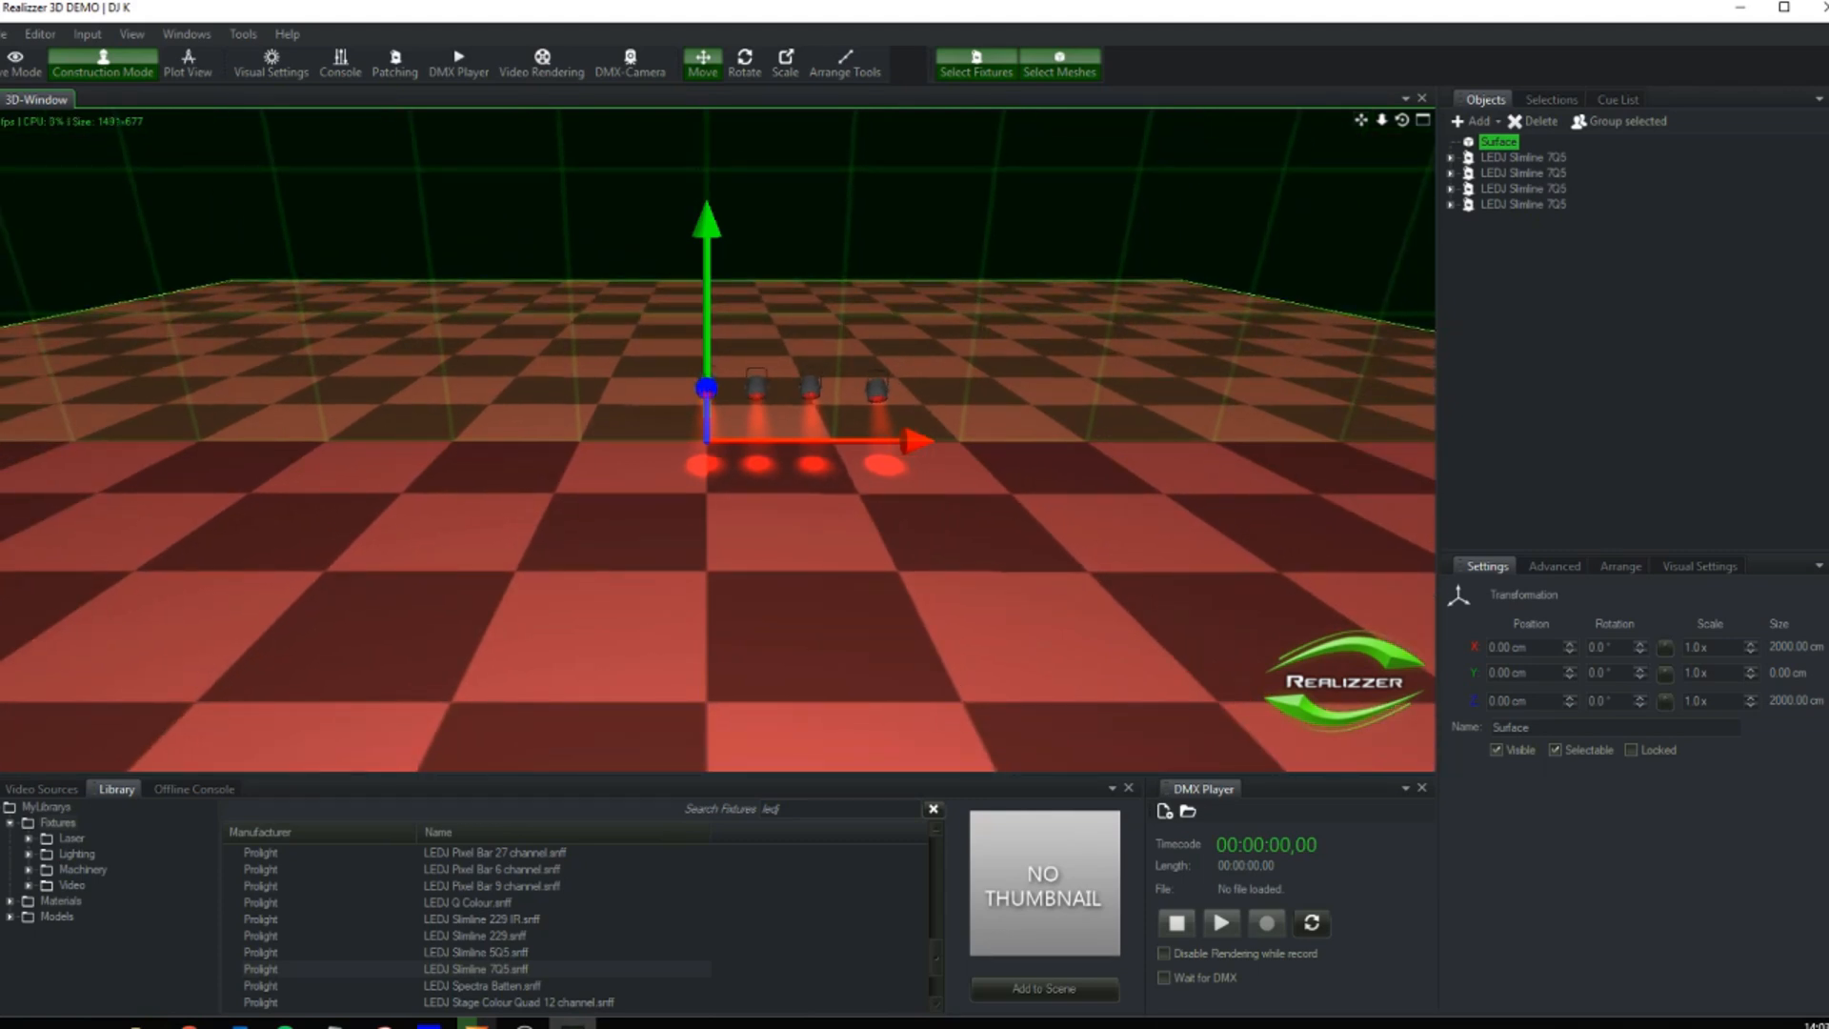
pyautogui.click(1554, 566)
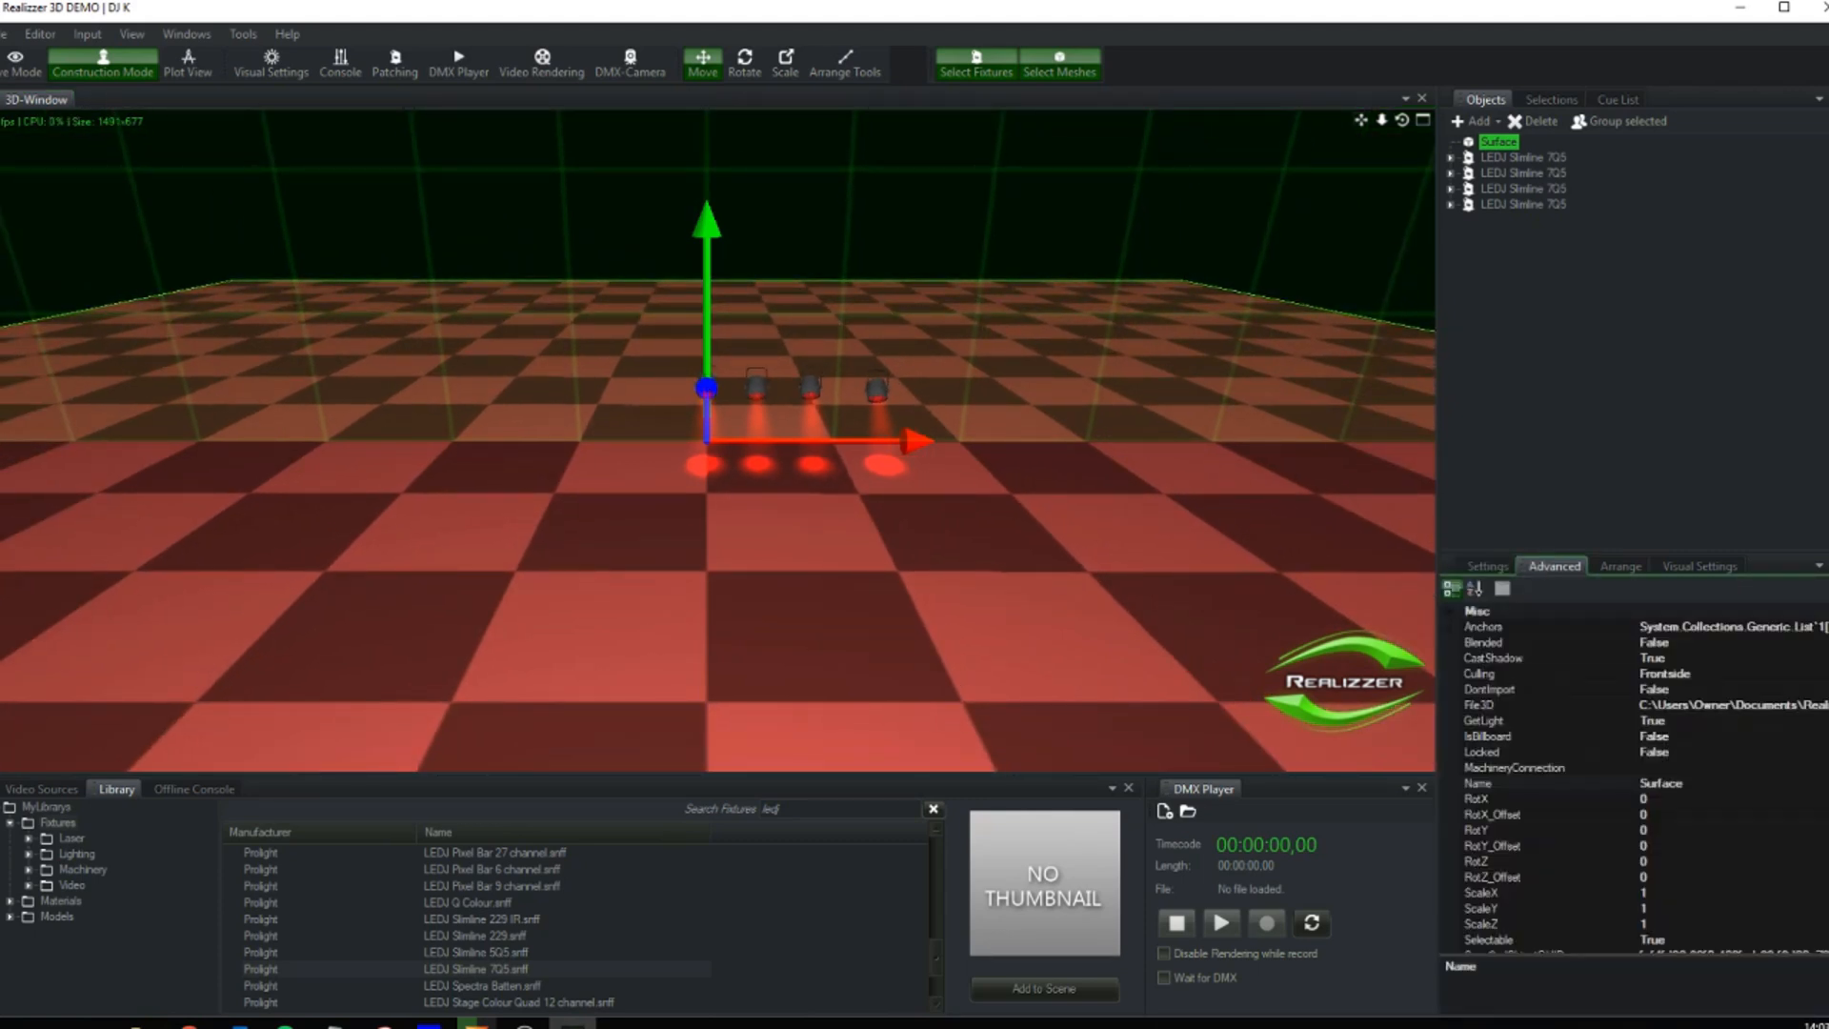
pyautogui.click(1699, 565)
pyautogui.moveTo(1663, 623); pyautogui.dragTo(1579, 623)
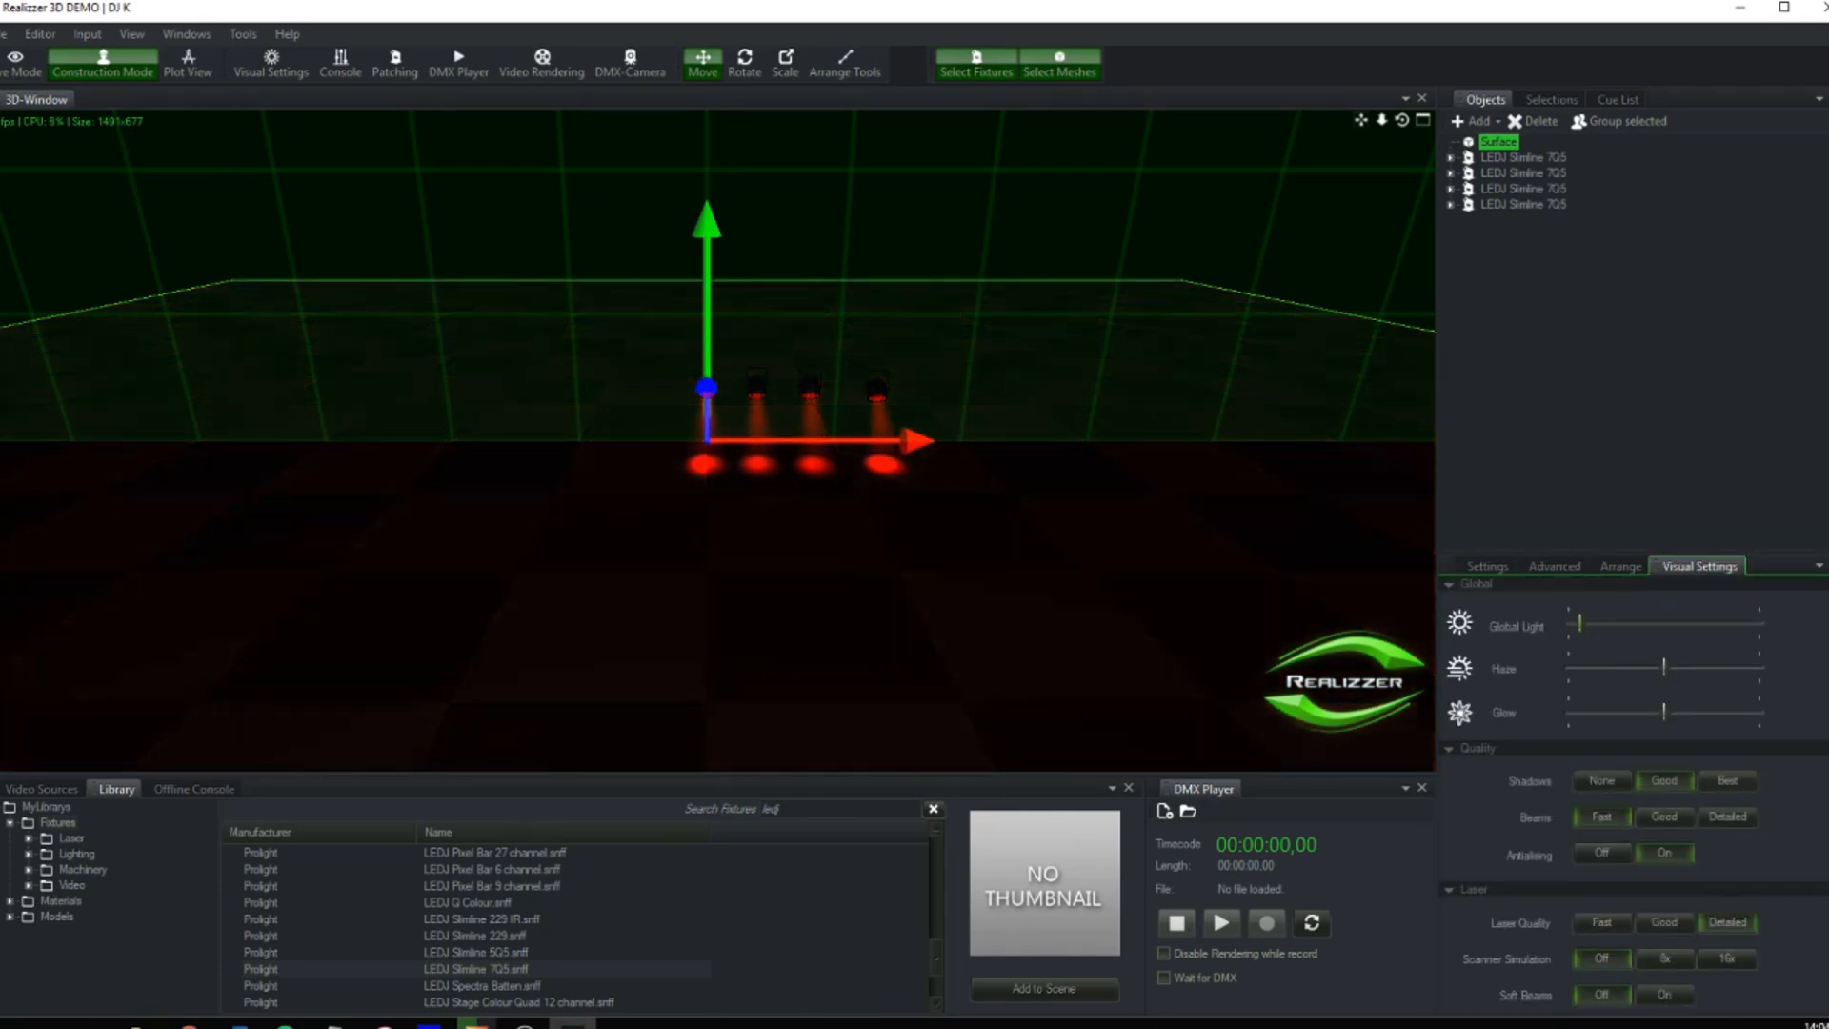
pyautogui.moveTo(1663, 667); pyautogui.dragTo(1724, 667)
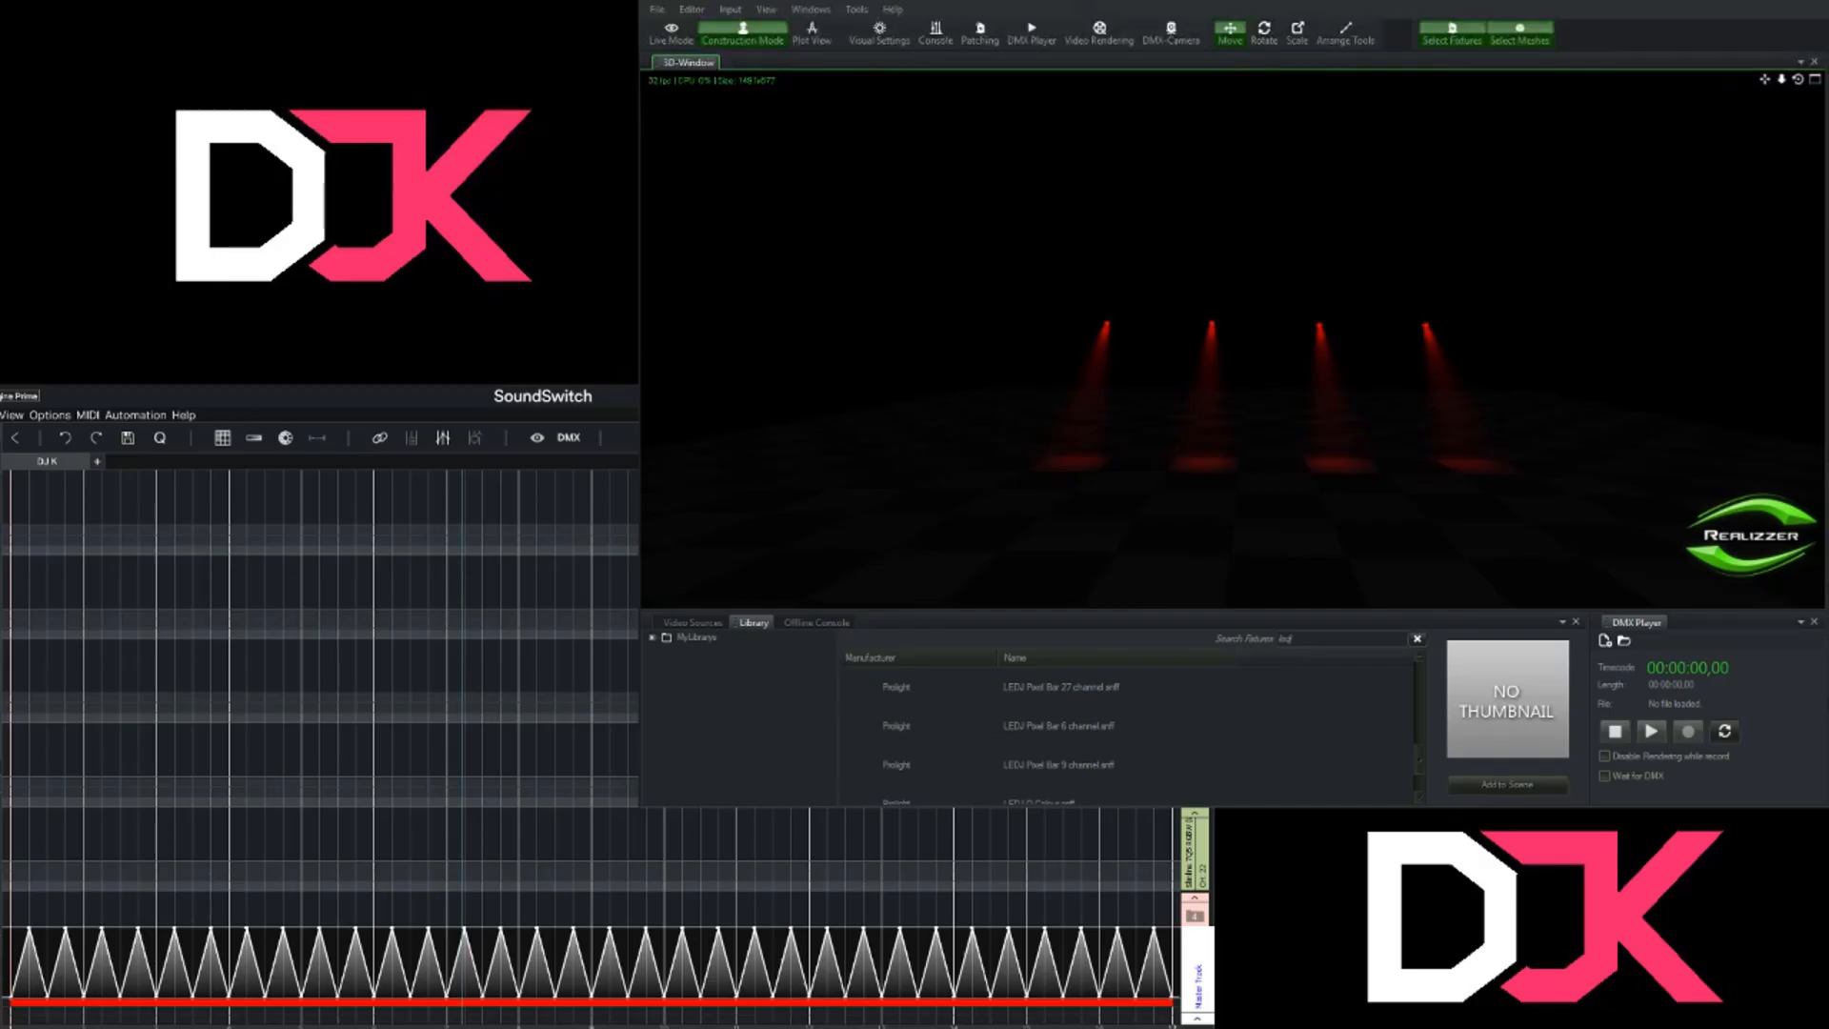
# - Preview several SoundSwitch cues from different timeline points on the four pars, with nothing selected in the Realizzer 3D scene
pyautogui.click(193, 750)
pyautogui.click(1514, 399)
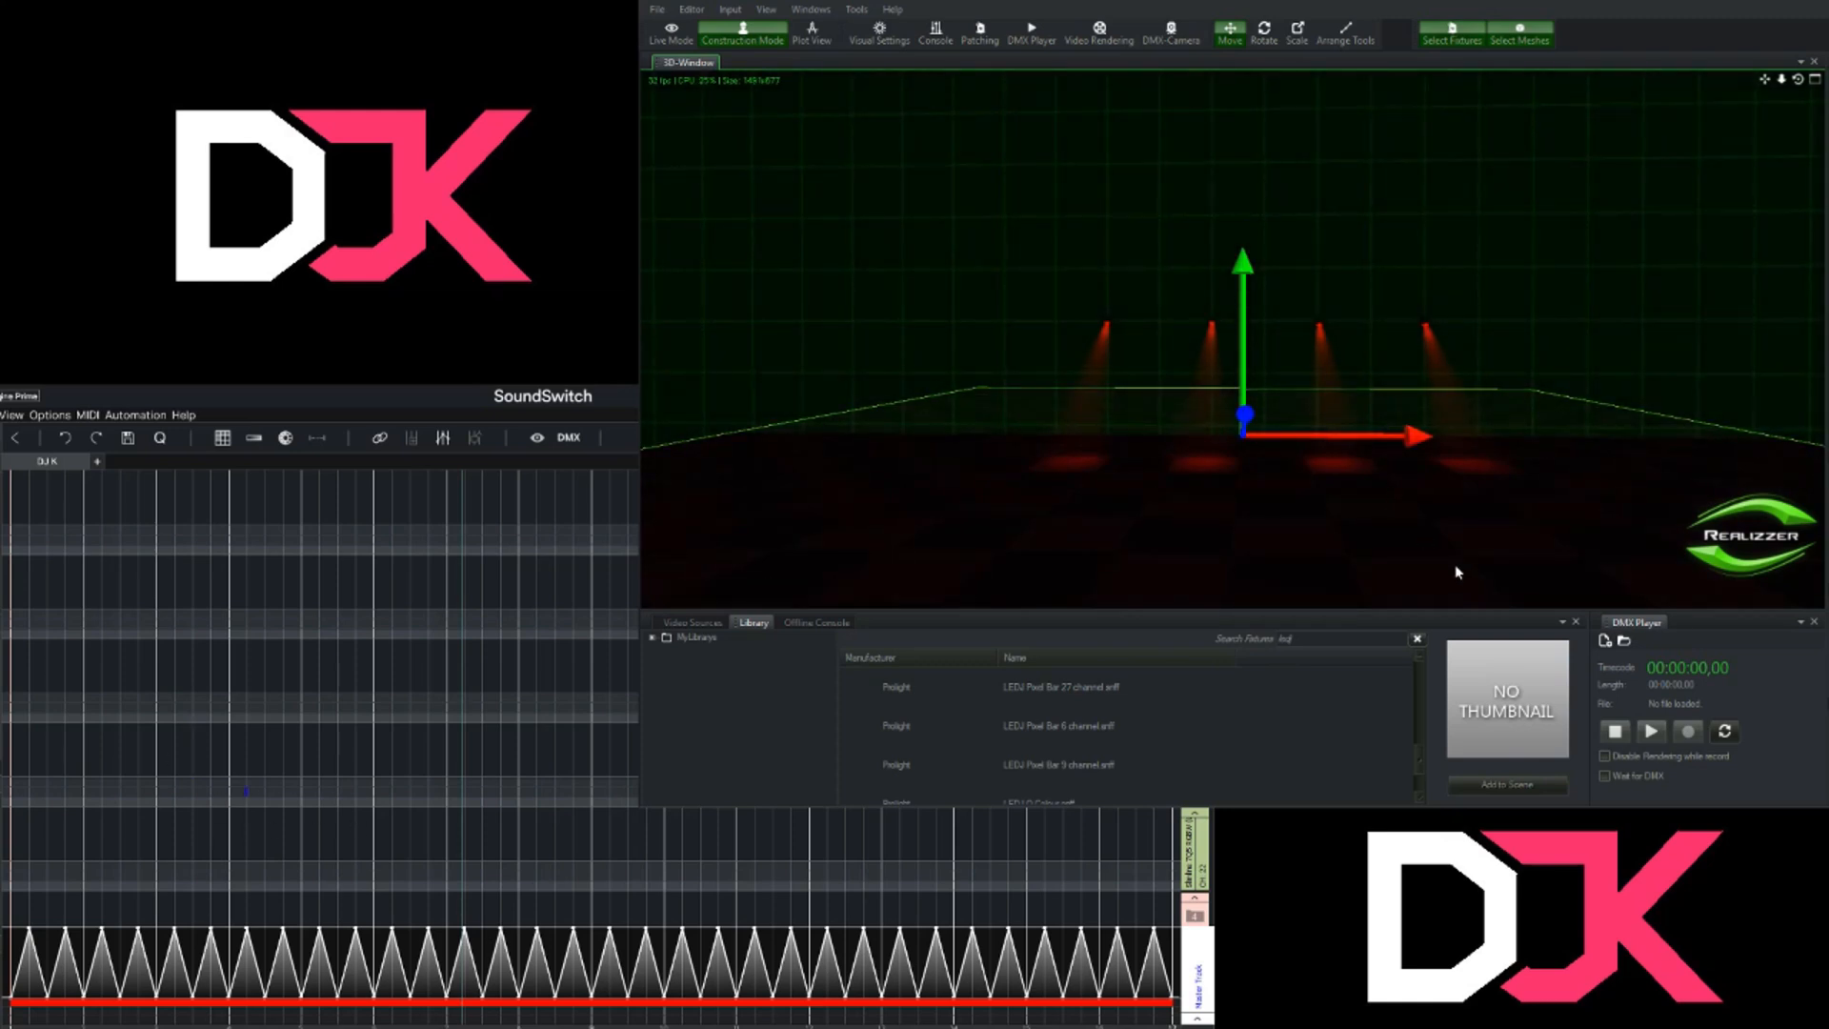
pyautogui.click(1540, 232)
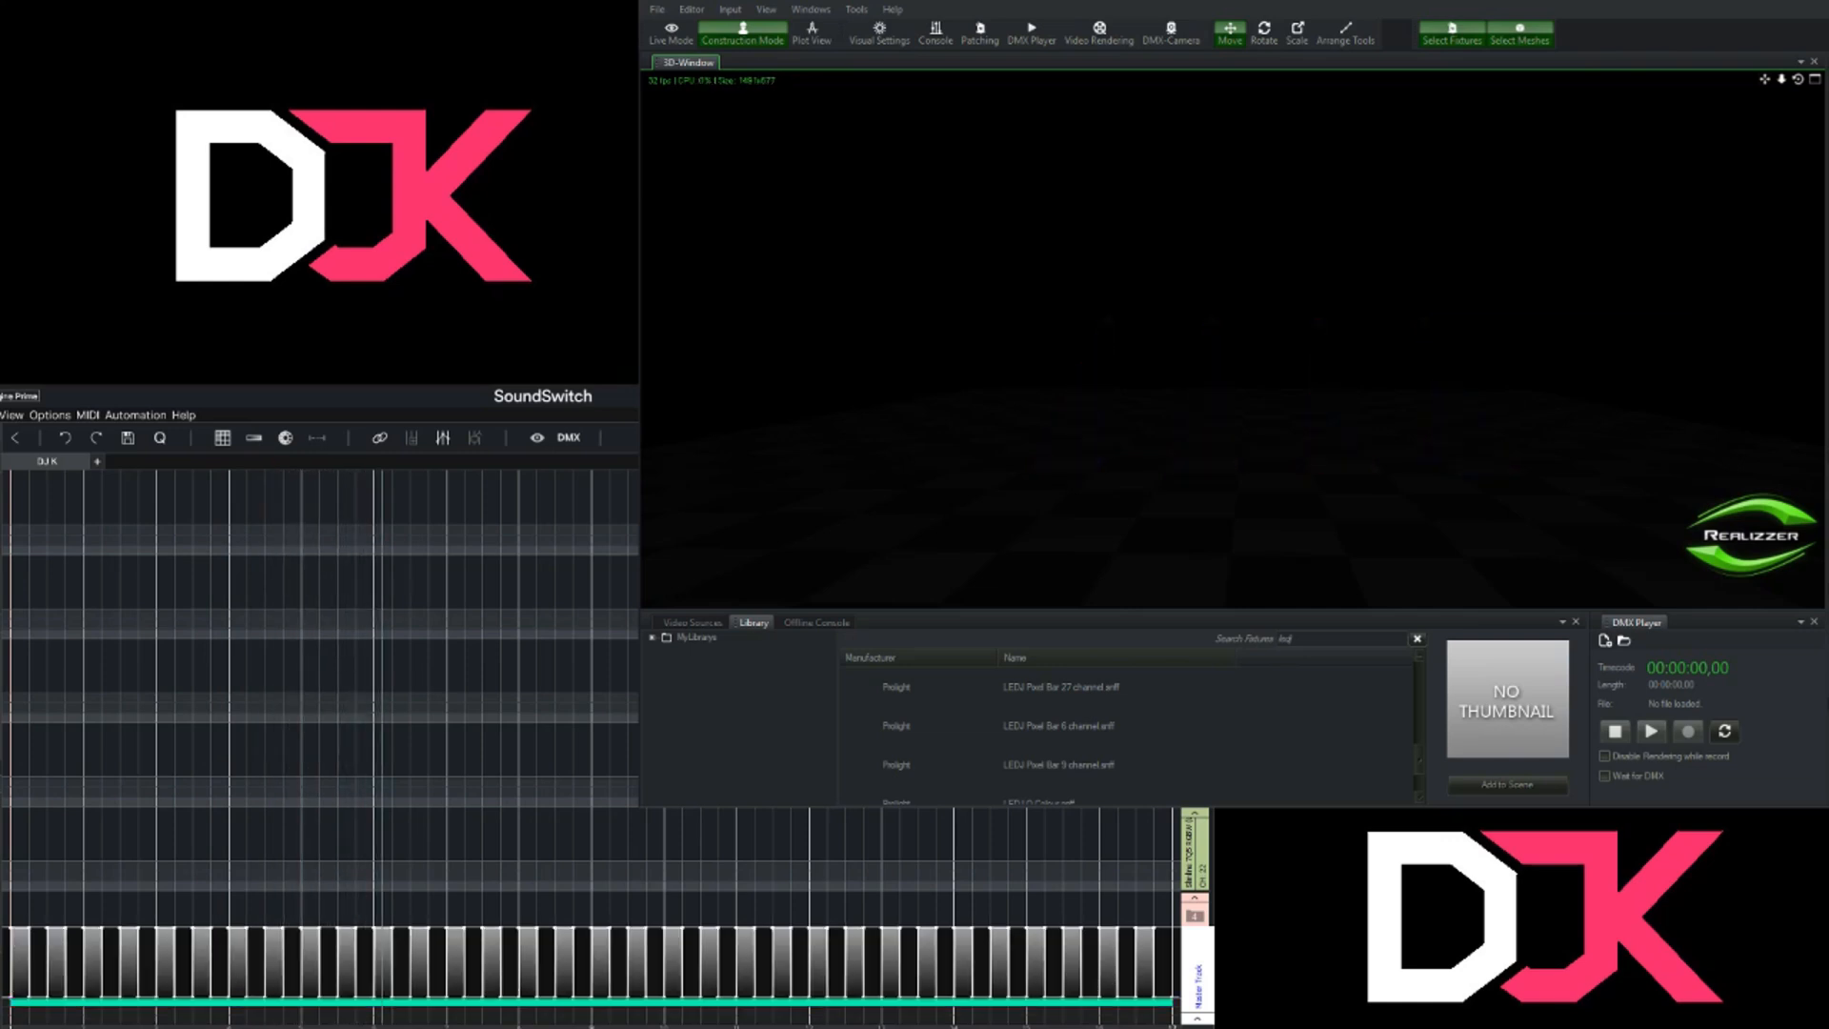
pyautogui.click(88, 846)
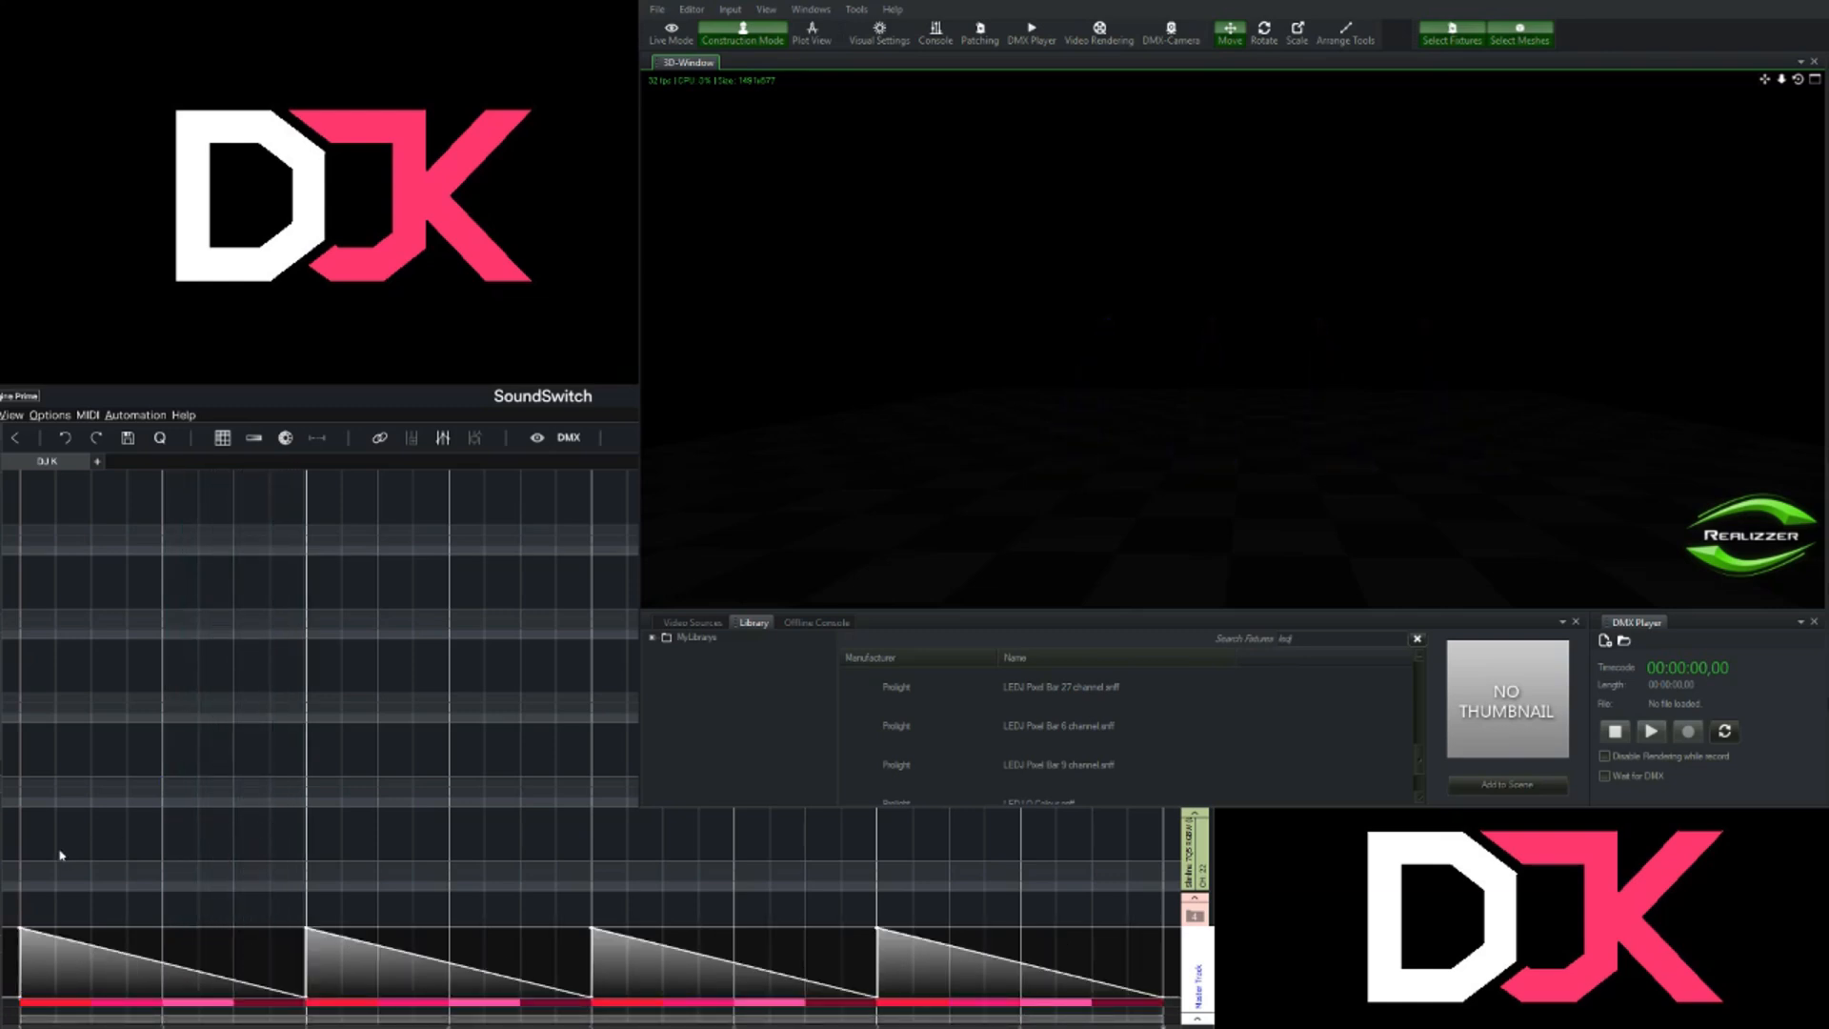
pyautogui.click(21, 858)
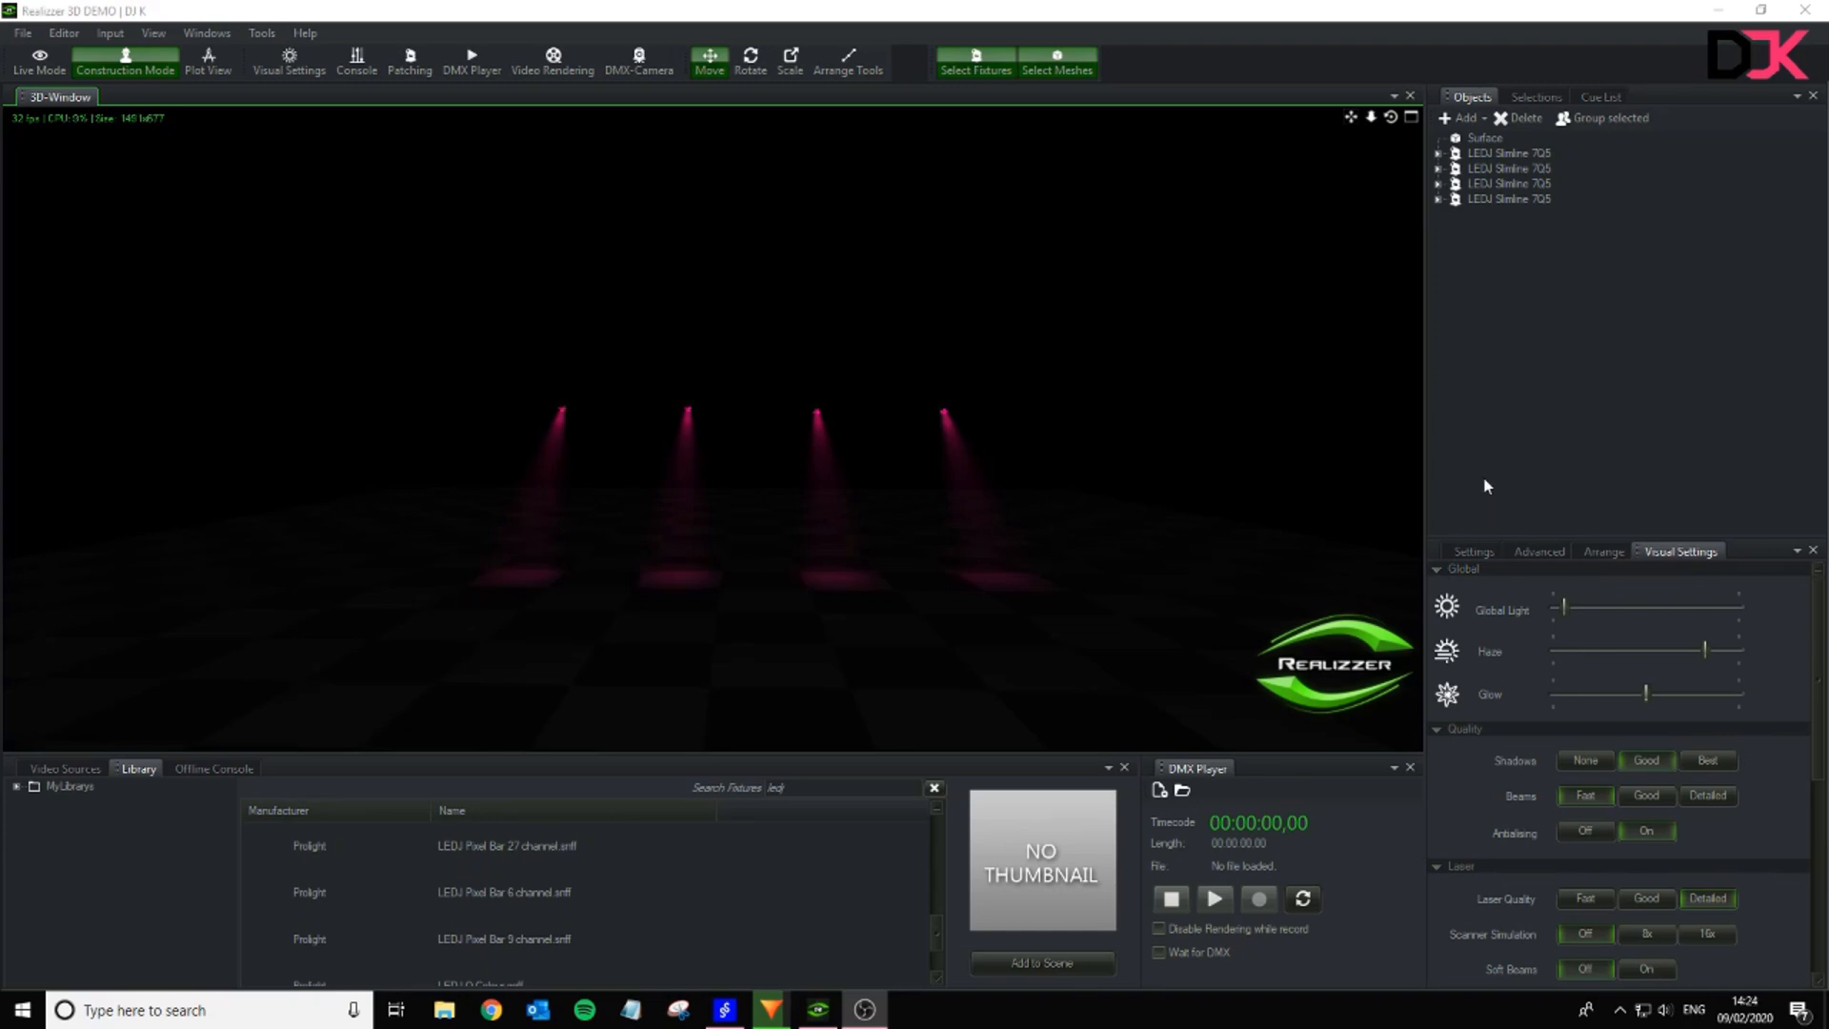
# - Group the four LEDJ Slimline 7Q5 fixtures
pyautogui.click(1625, 304)
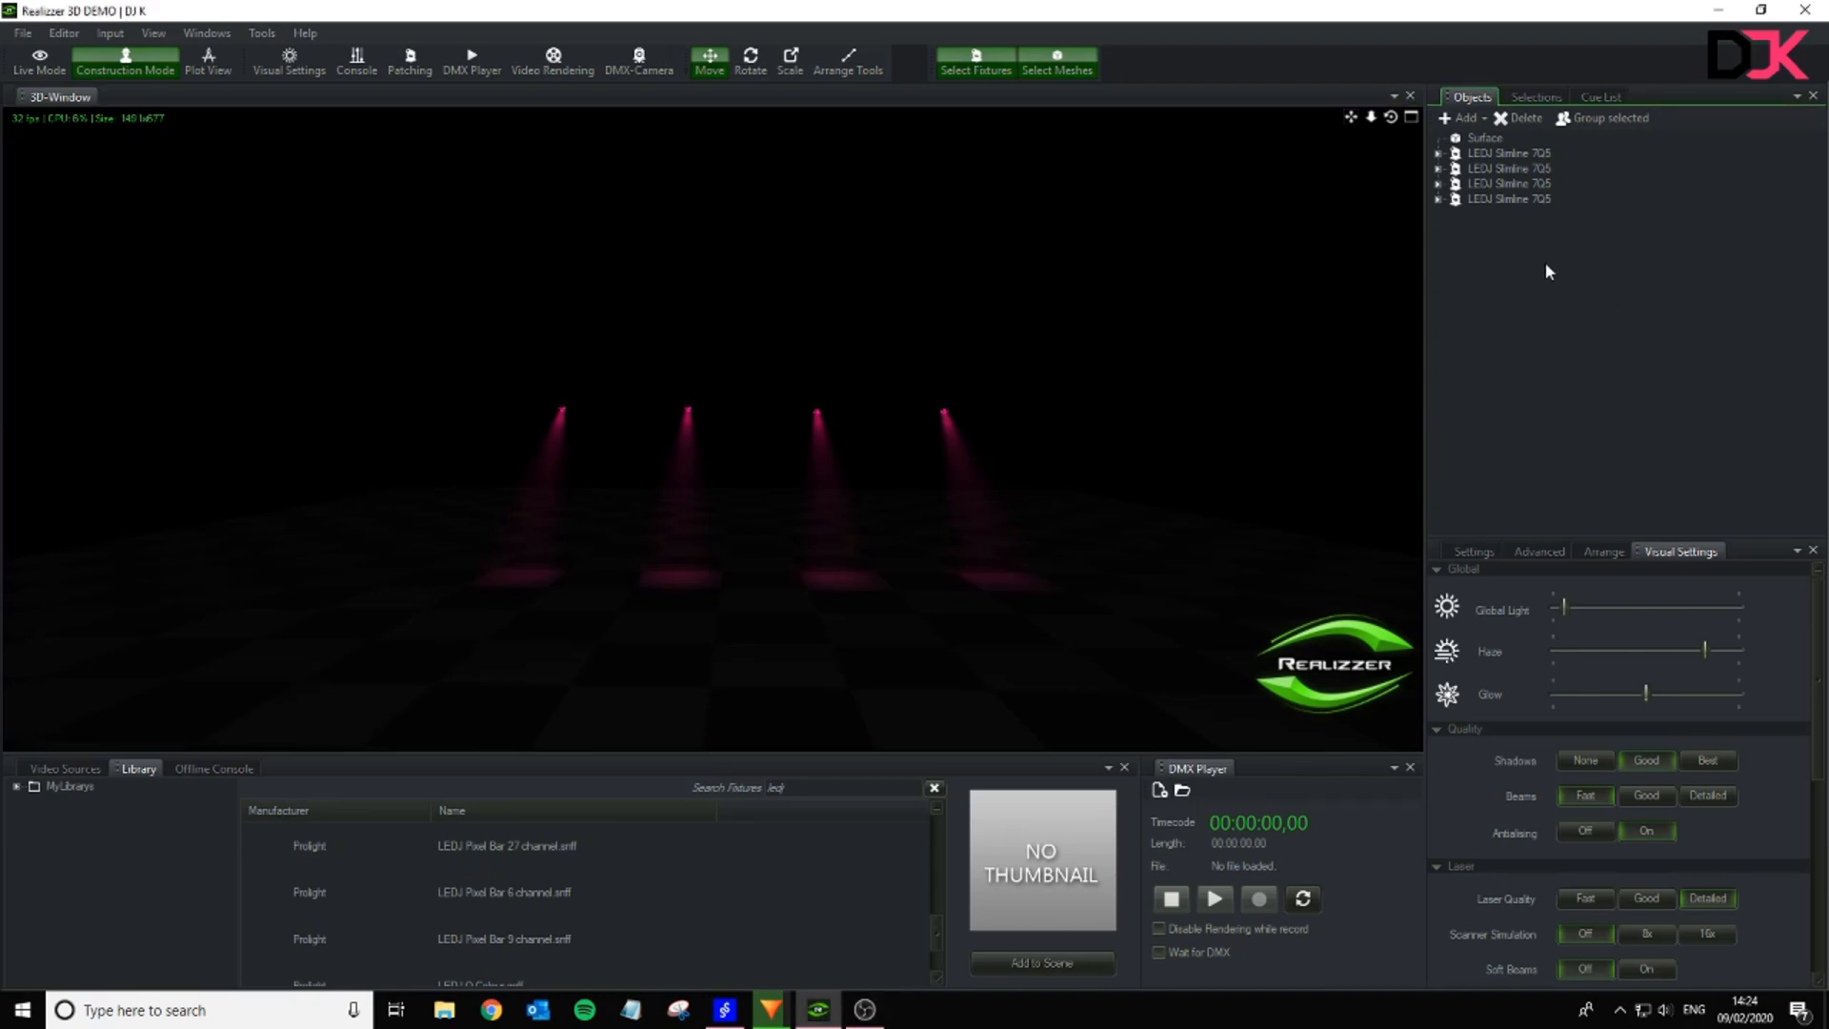
pyautogui.click(1514, 154)
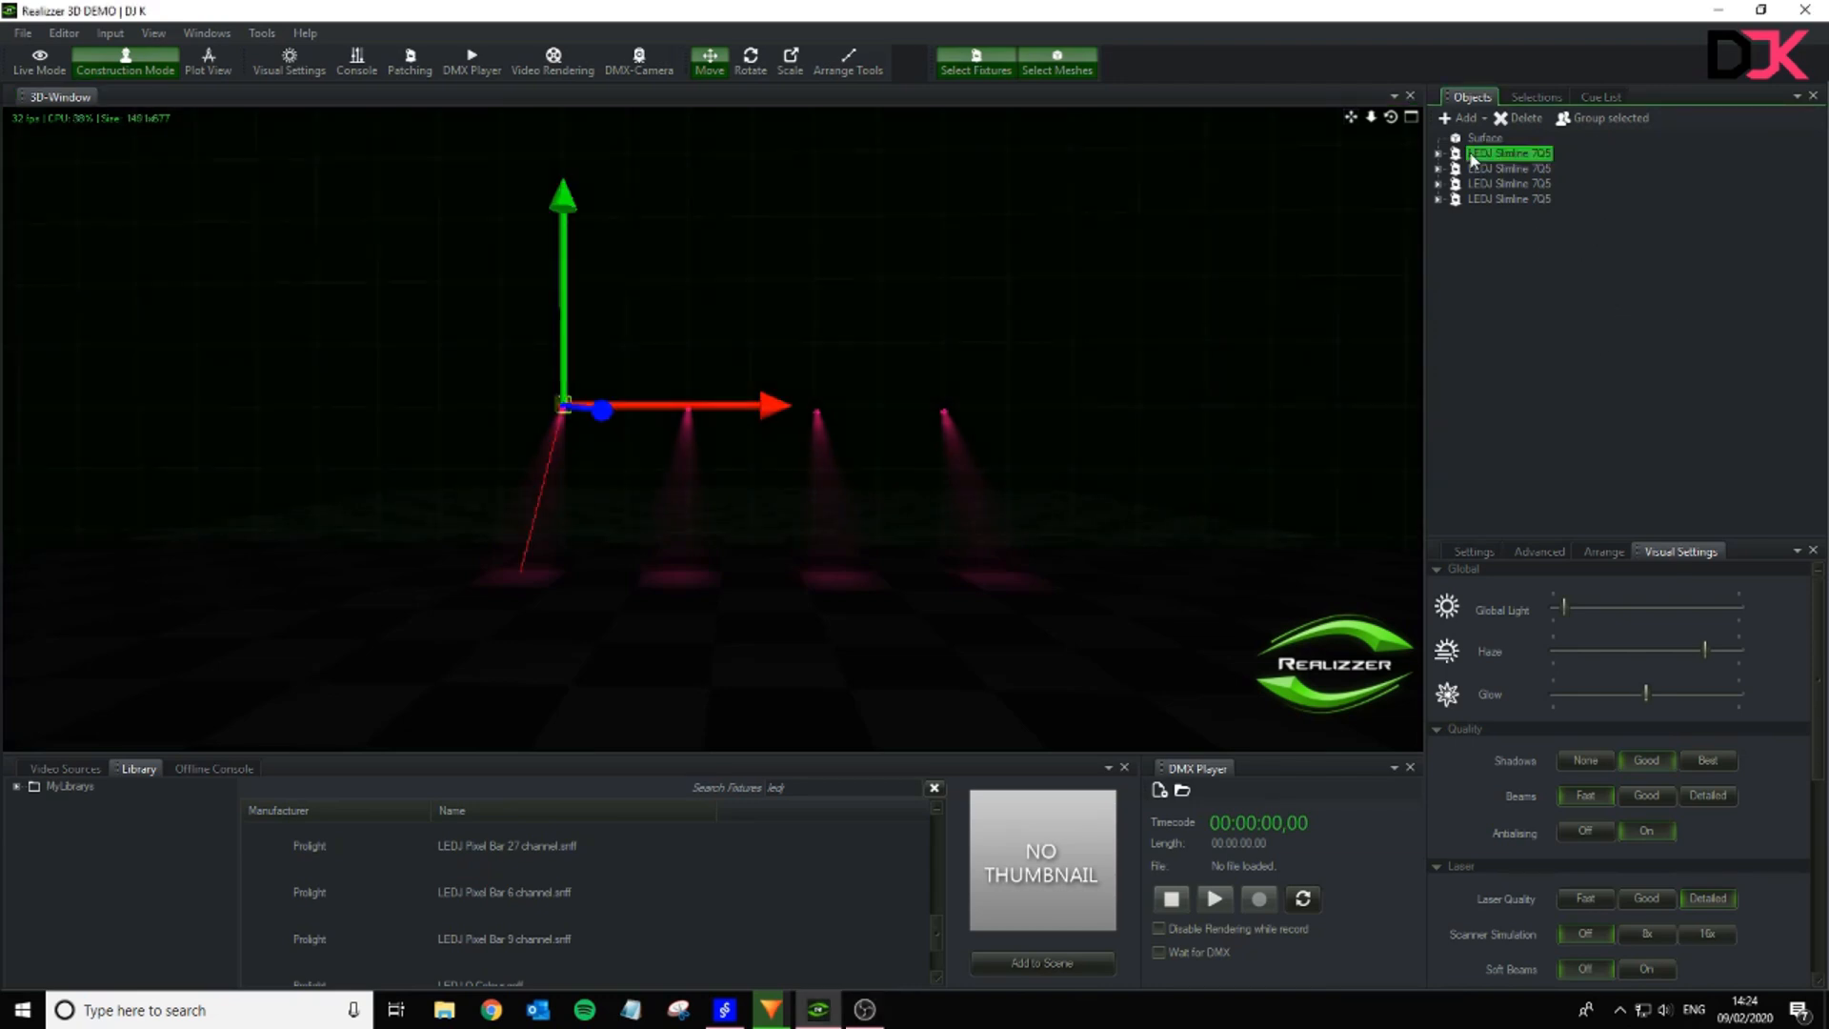
pyautogui.keyDown('shift'); pyautogui.click(1520, 200); pyautogui.keyUp('shift')
pyautogui.click(1602, 117)
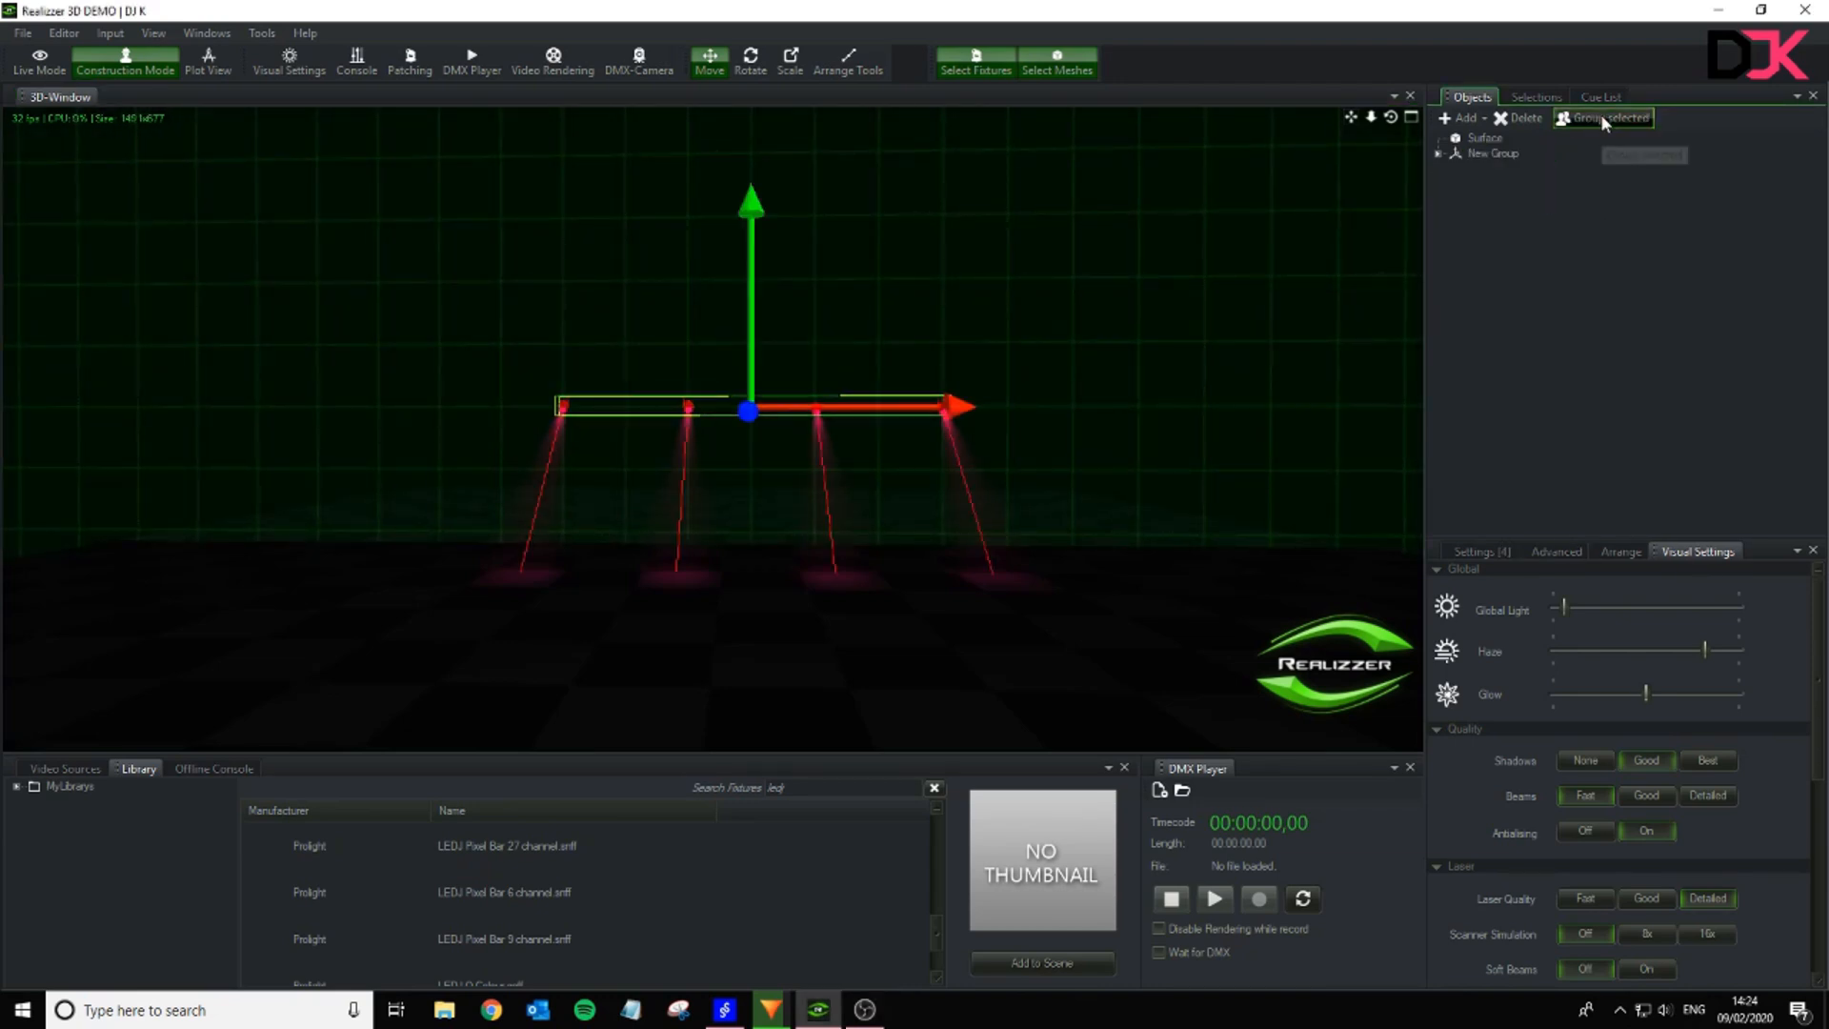
pyautogui.rightClick(1490, 154)
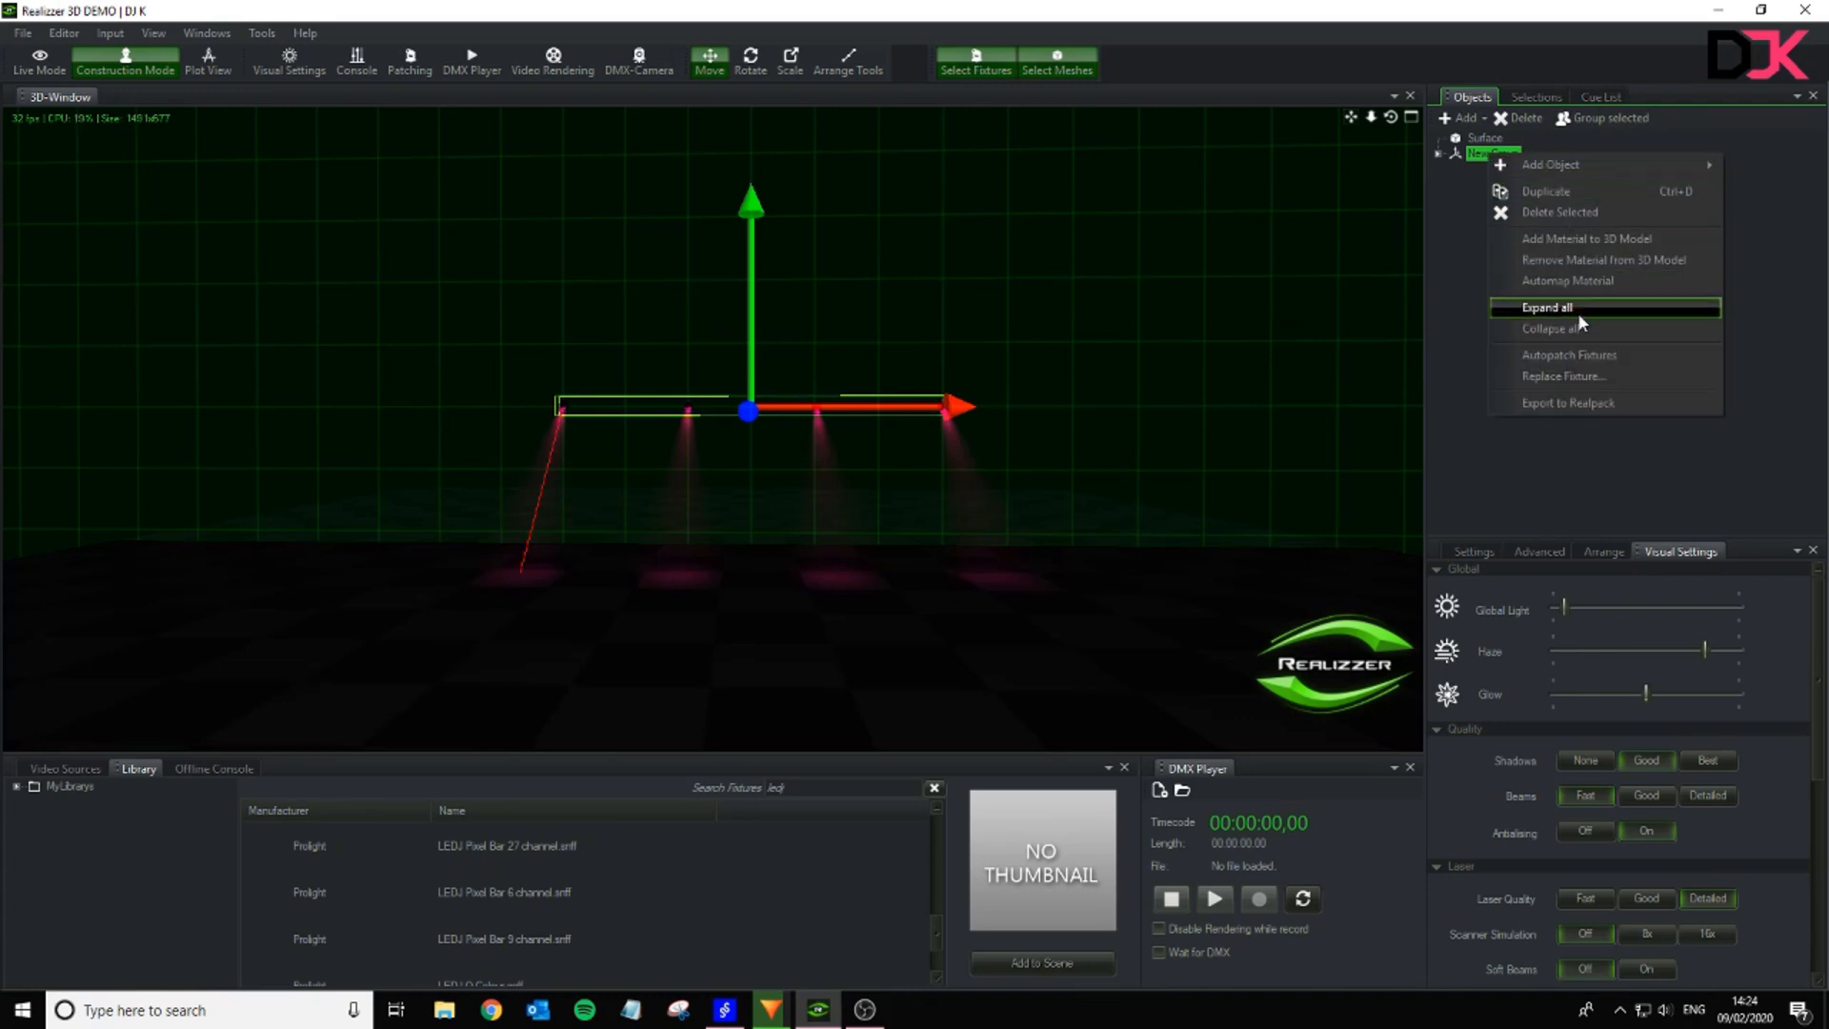
pyautogui.moveTo(1563, 167)
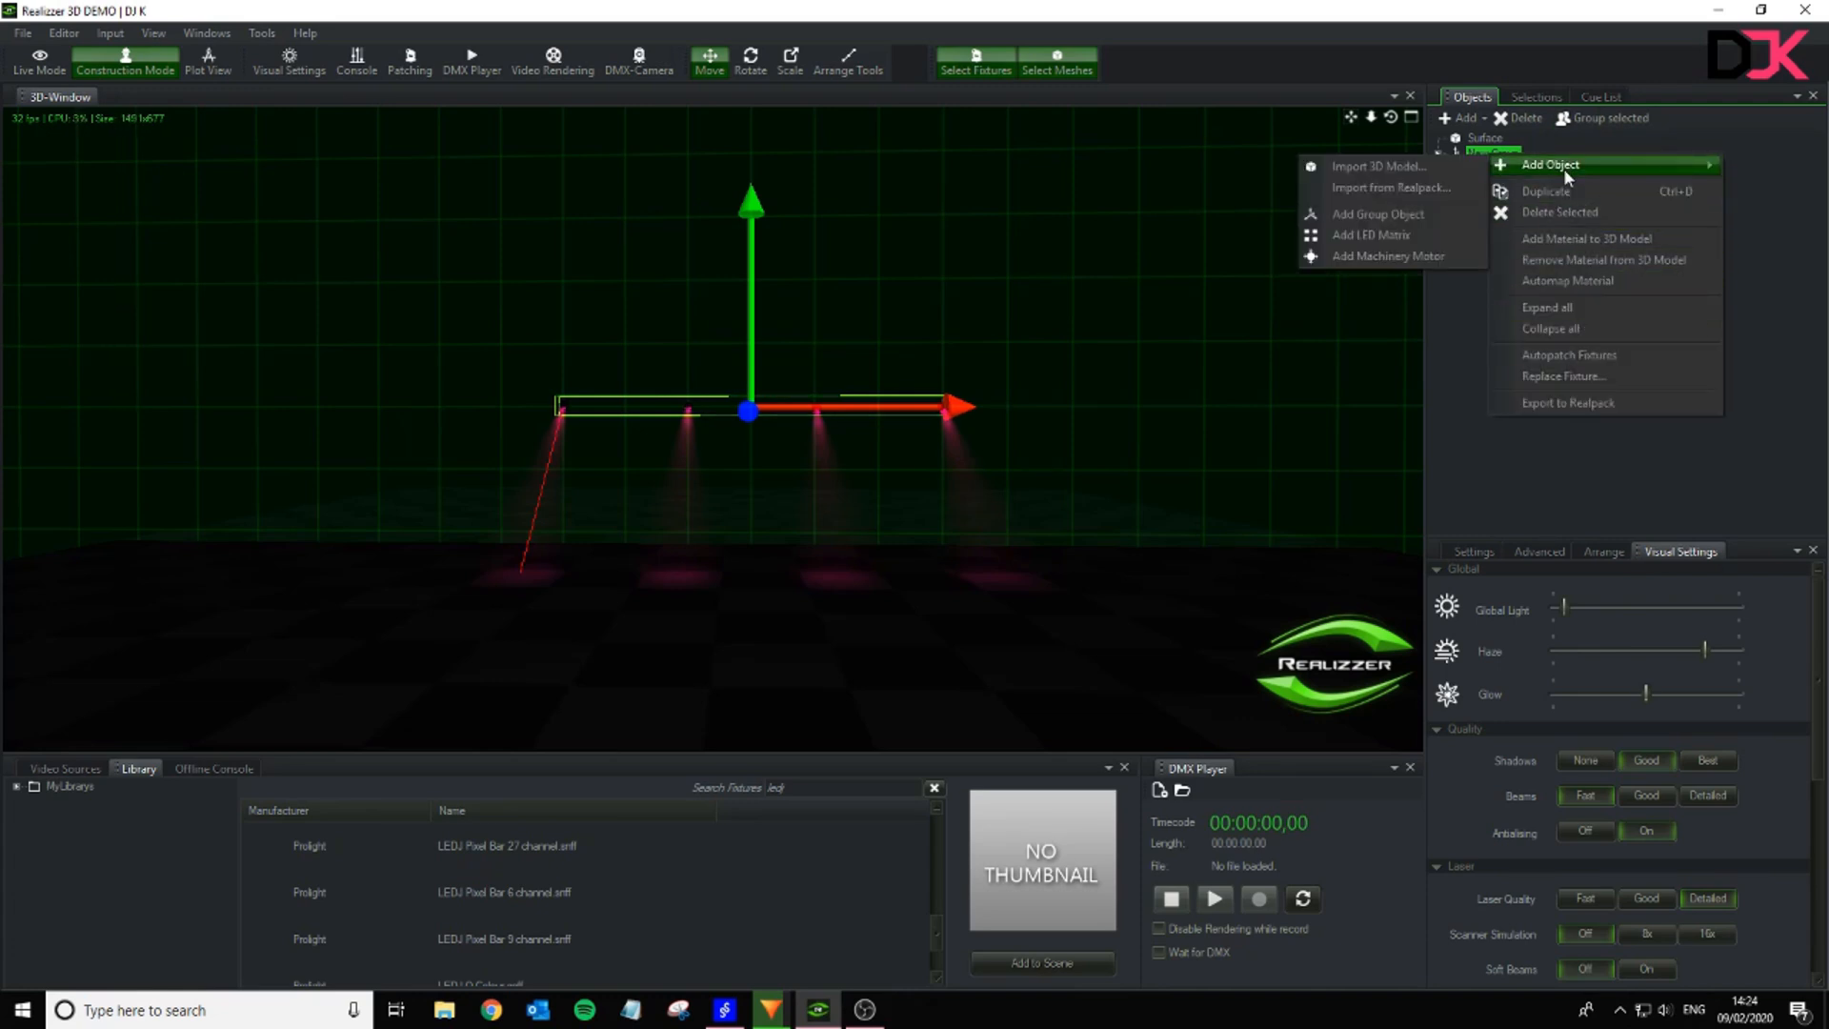
pyautogui.click(1469, 217)
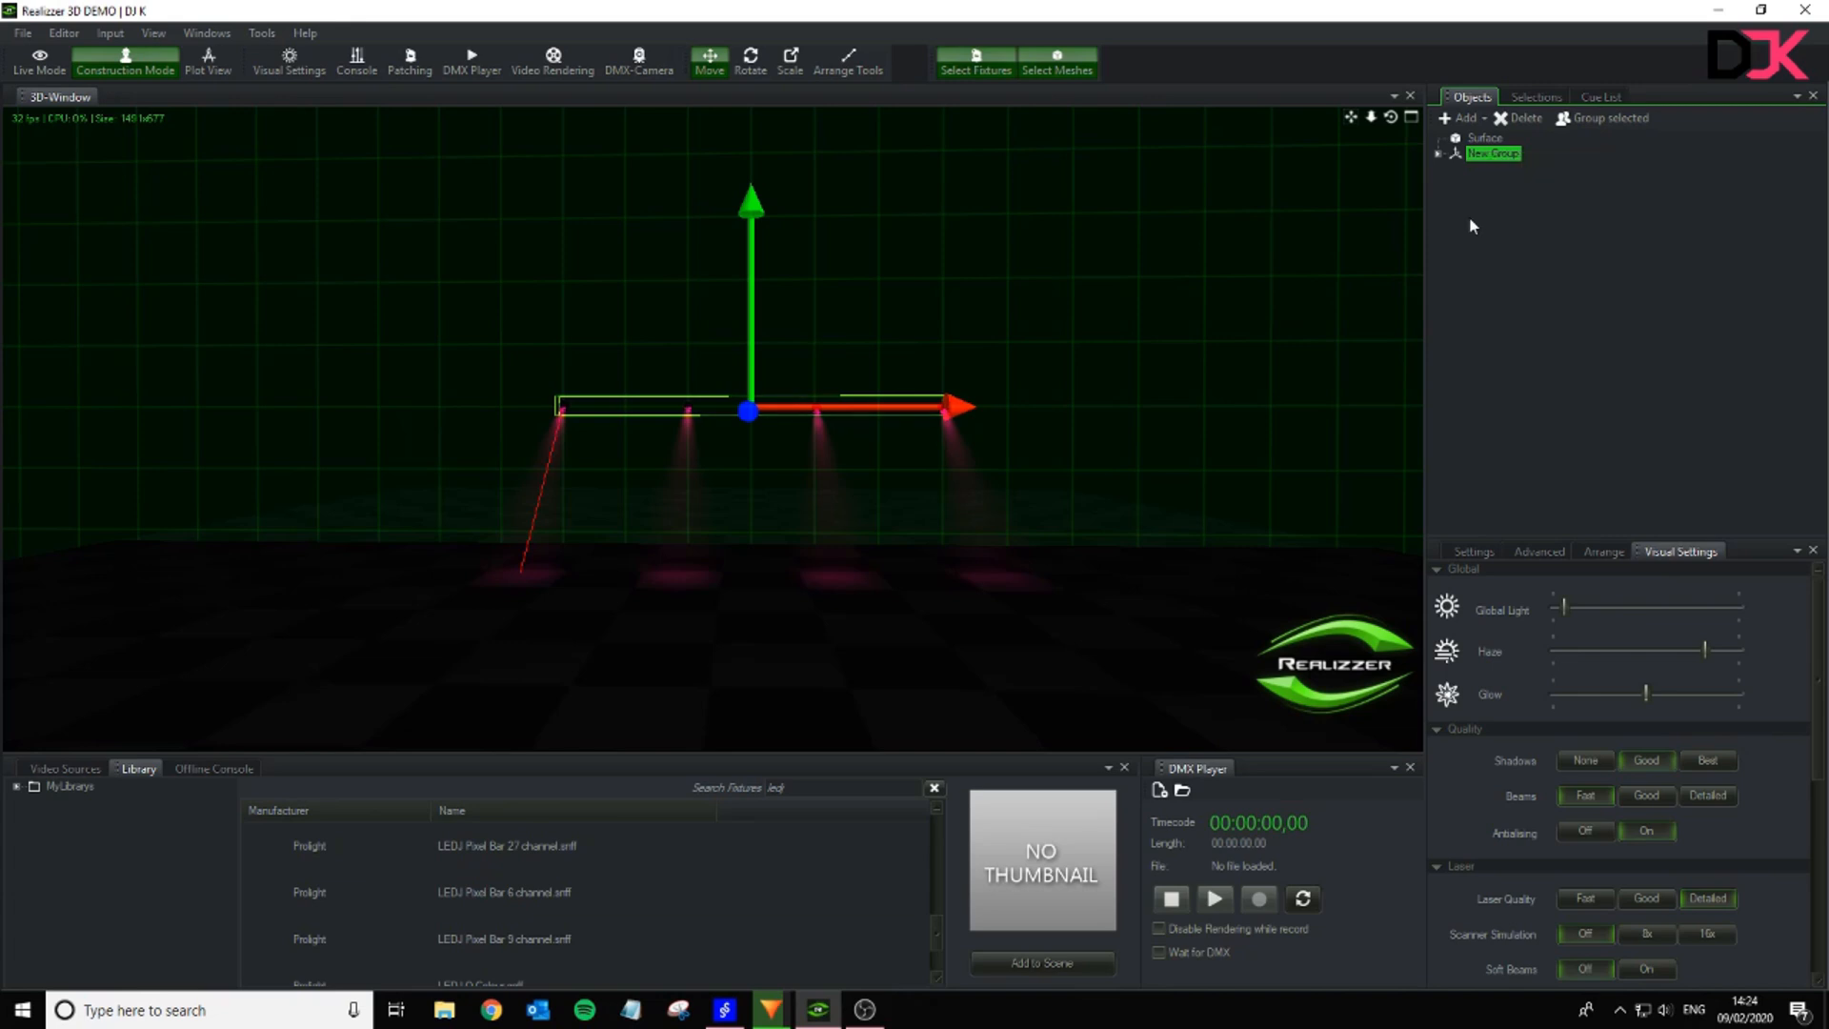
pyautogui.doubleClick(1492, 155)
pyautogui.doubleClick(1493, 155)
pyautogui.rightClick(1493, 157)
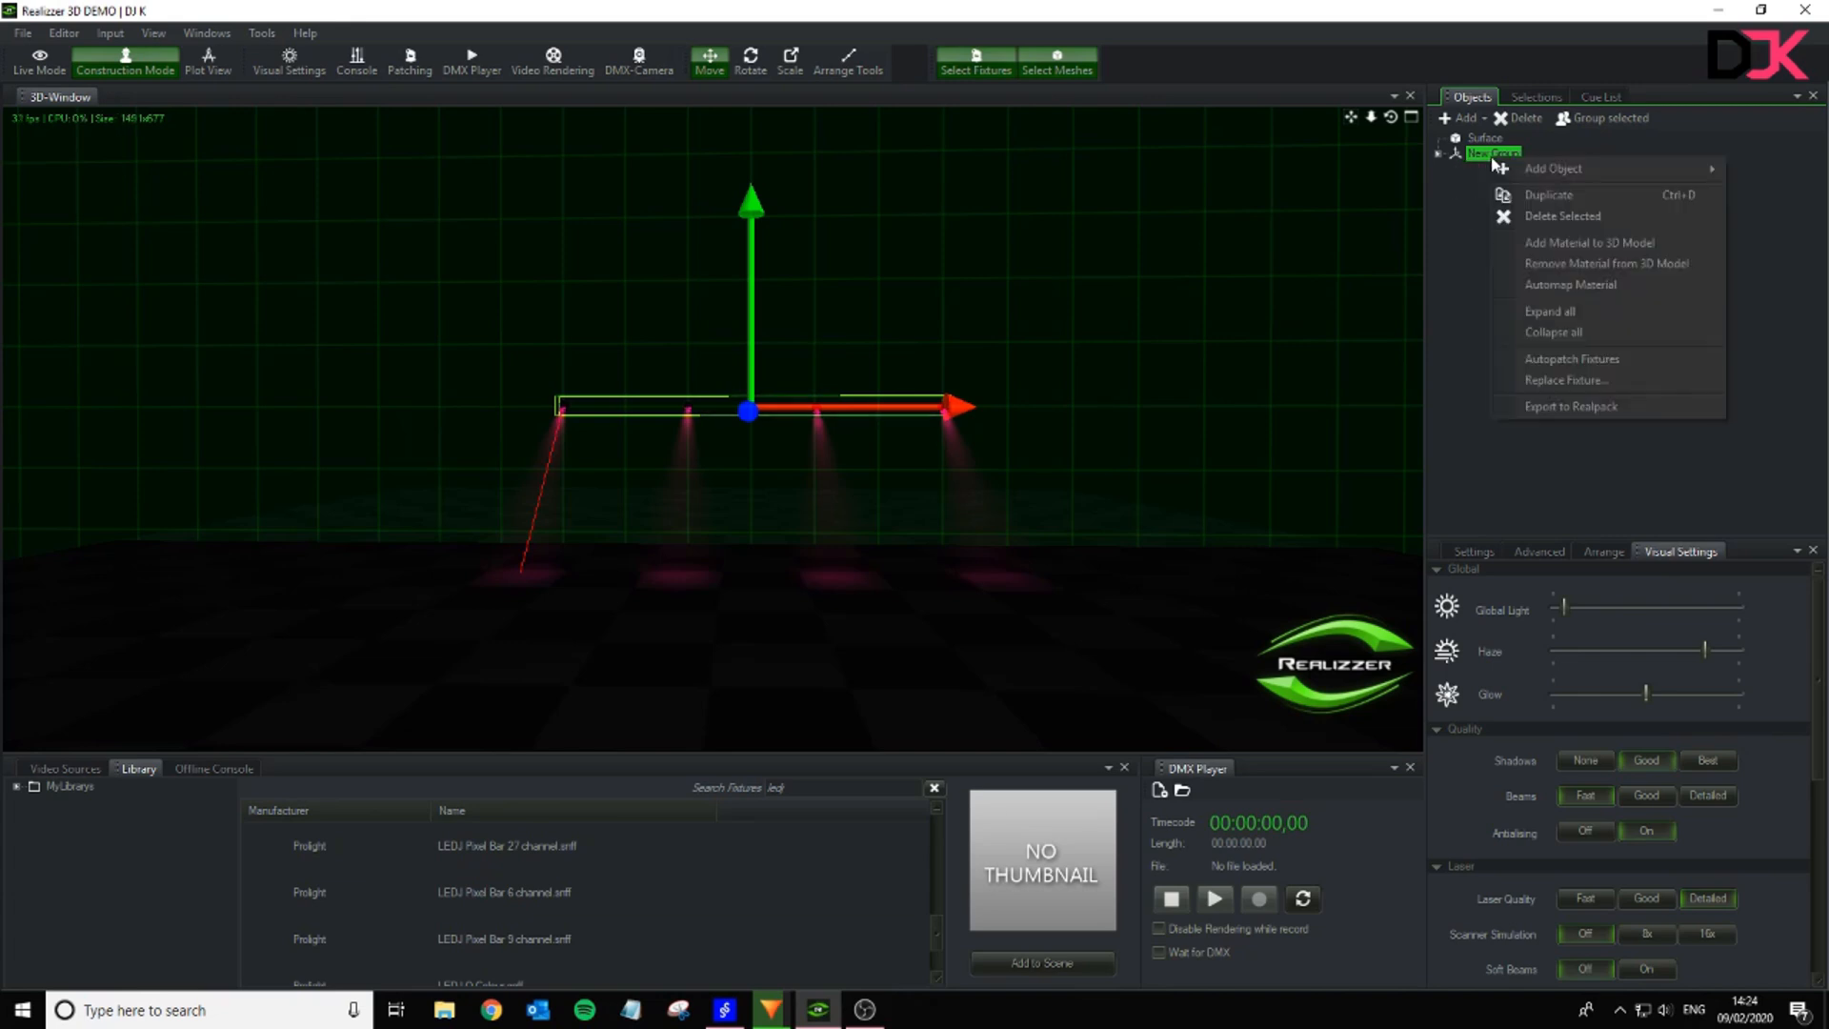
pyautogui.click(1466, 306)
# - Rename the new fixture group as Pars
pyautogui.click(1474, 551)
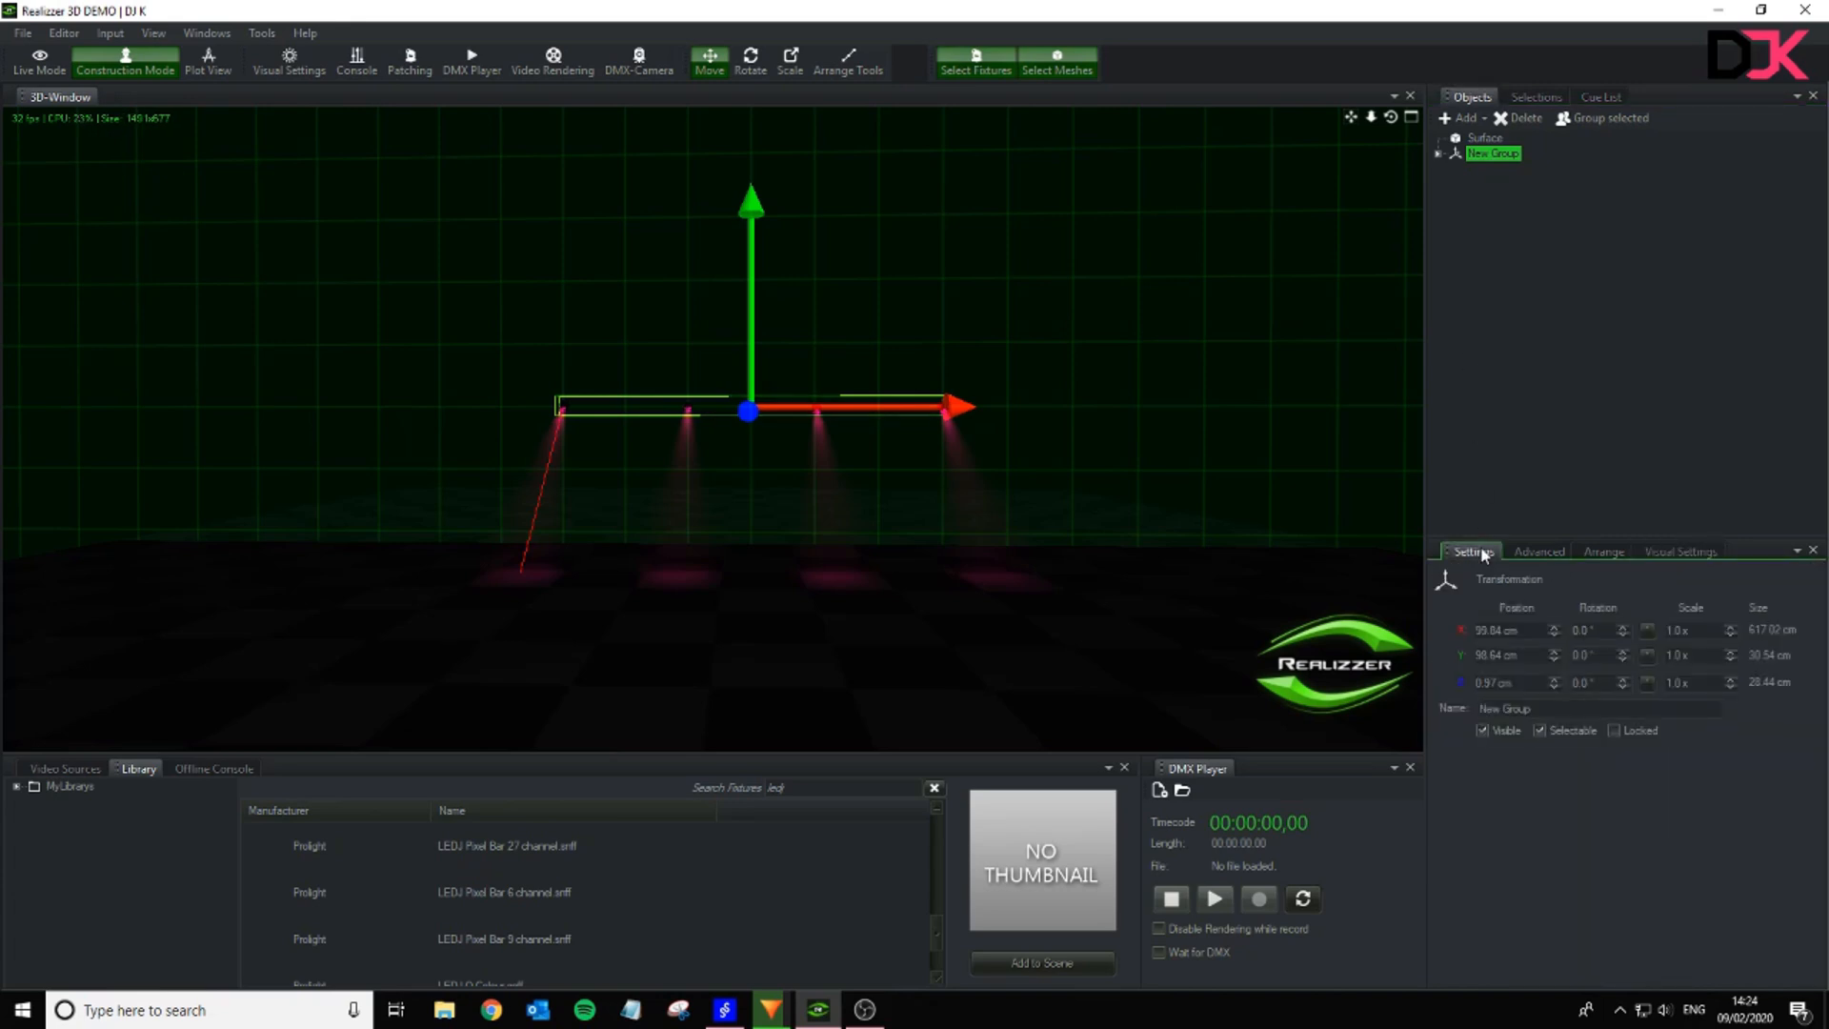
pyautogui.moveTo(1571, 708); pyautogui.dragTo(1321, 692)
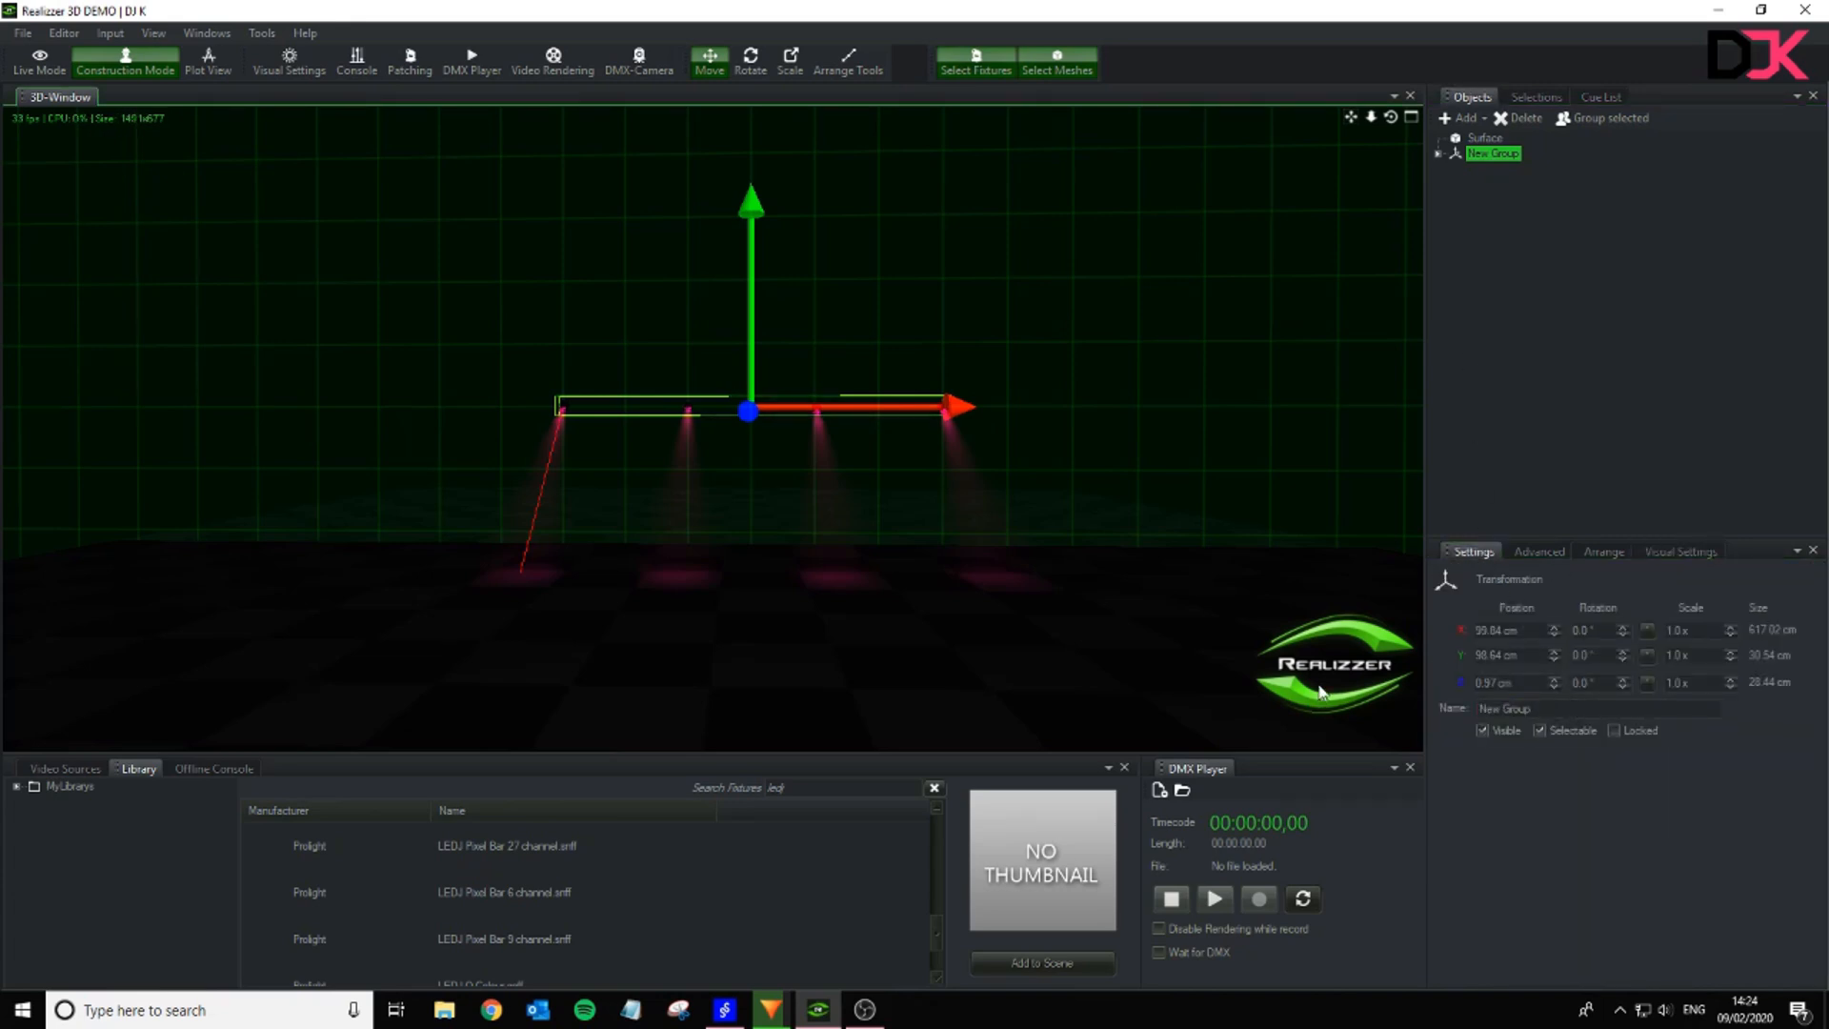
pyautogui.moveTo(1543, 708); pyautogui.dragTo(1448, 699)
pyautogui.write('Pars')
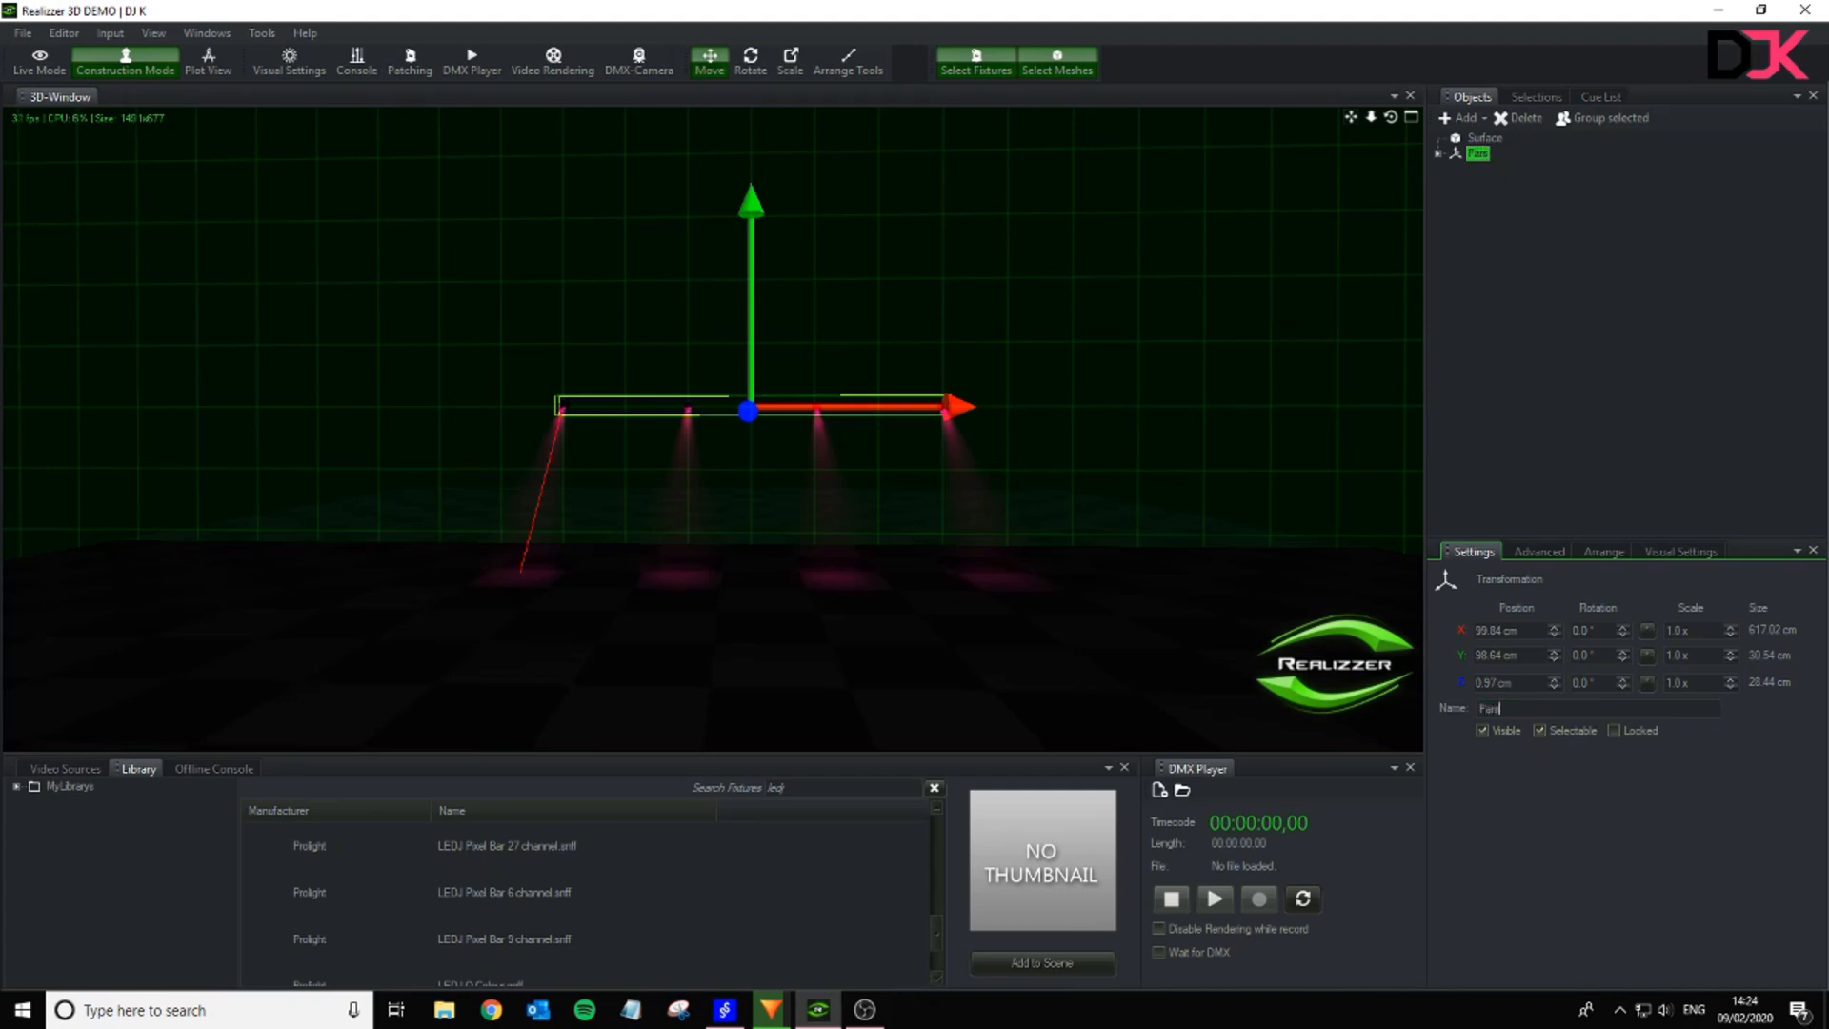
pyautogui.click(1628, 515)
pyautogui.rightClick(1528, 312)
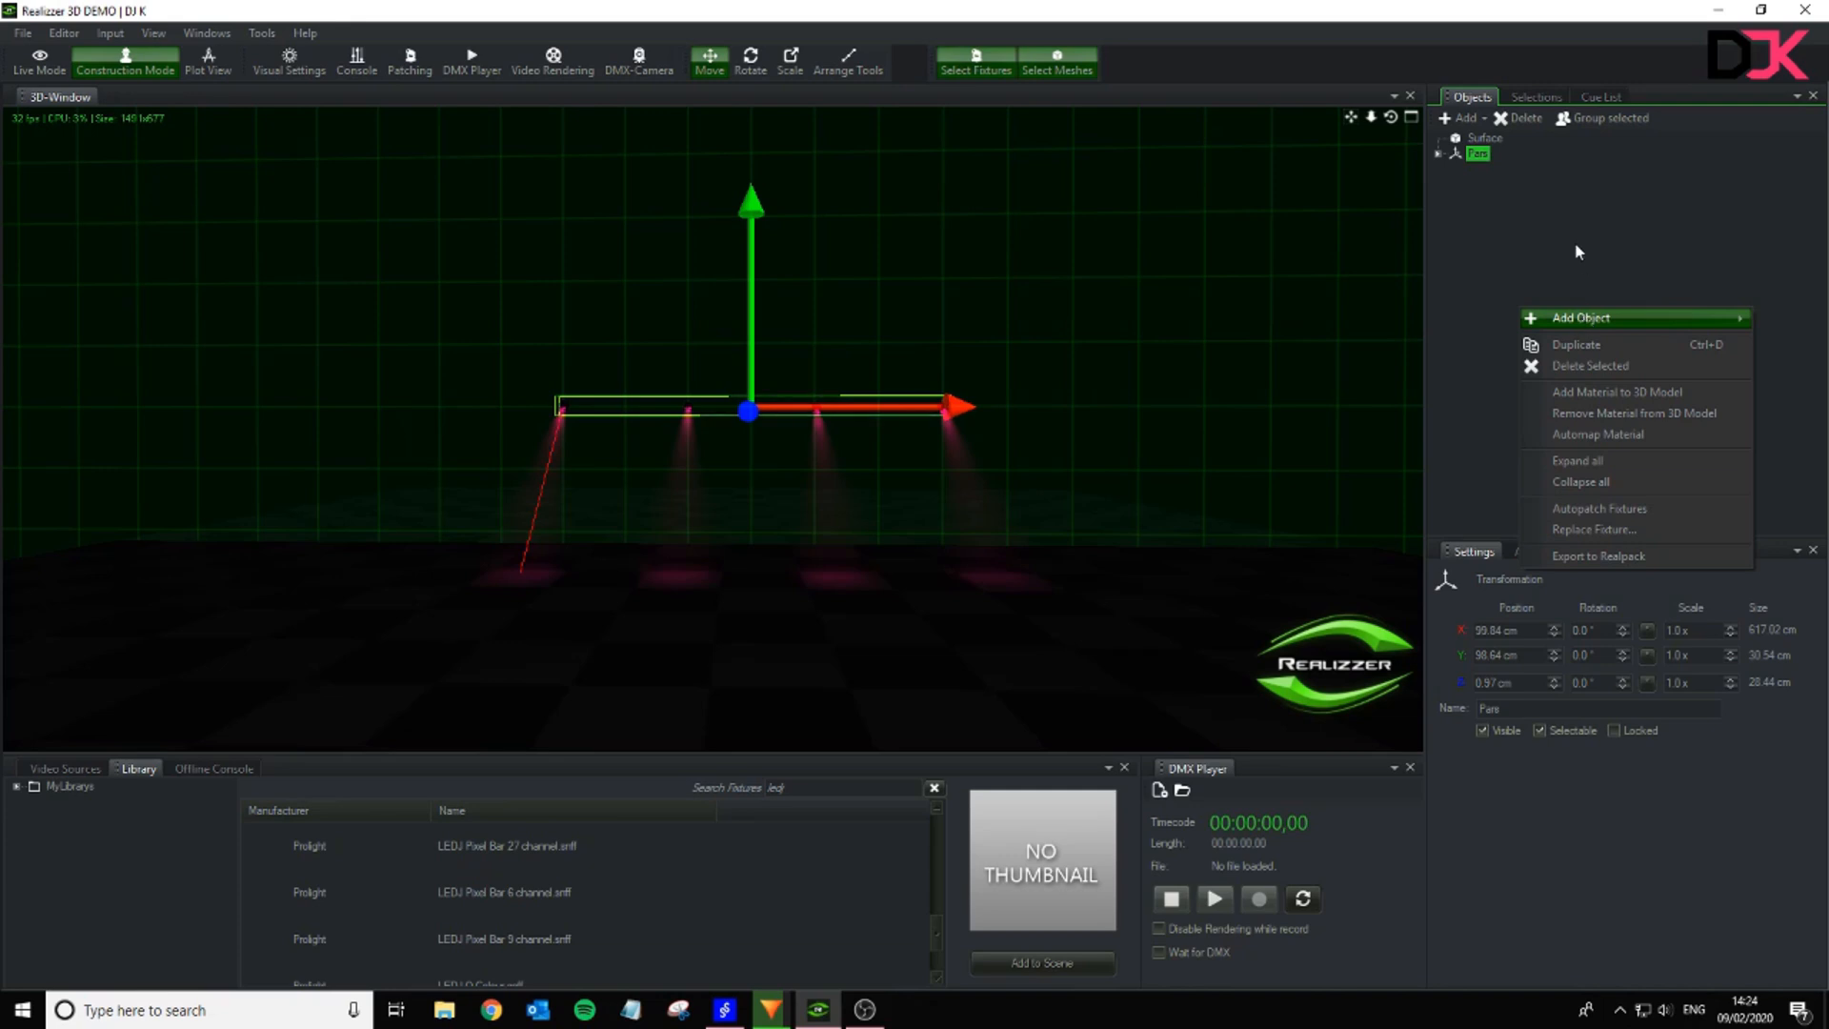
pyautogui.click(1461, 253)
# - Deselect the Pars group and search the library's Lighting fixtures for 260
pyautogui.click(73, 785)
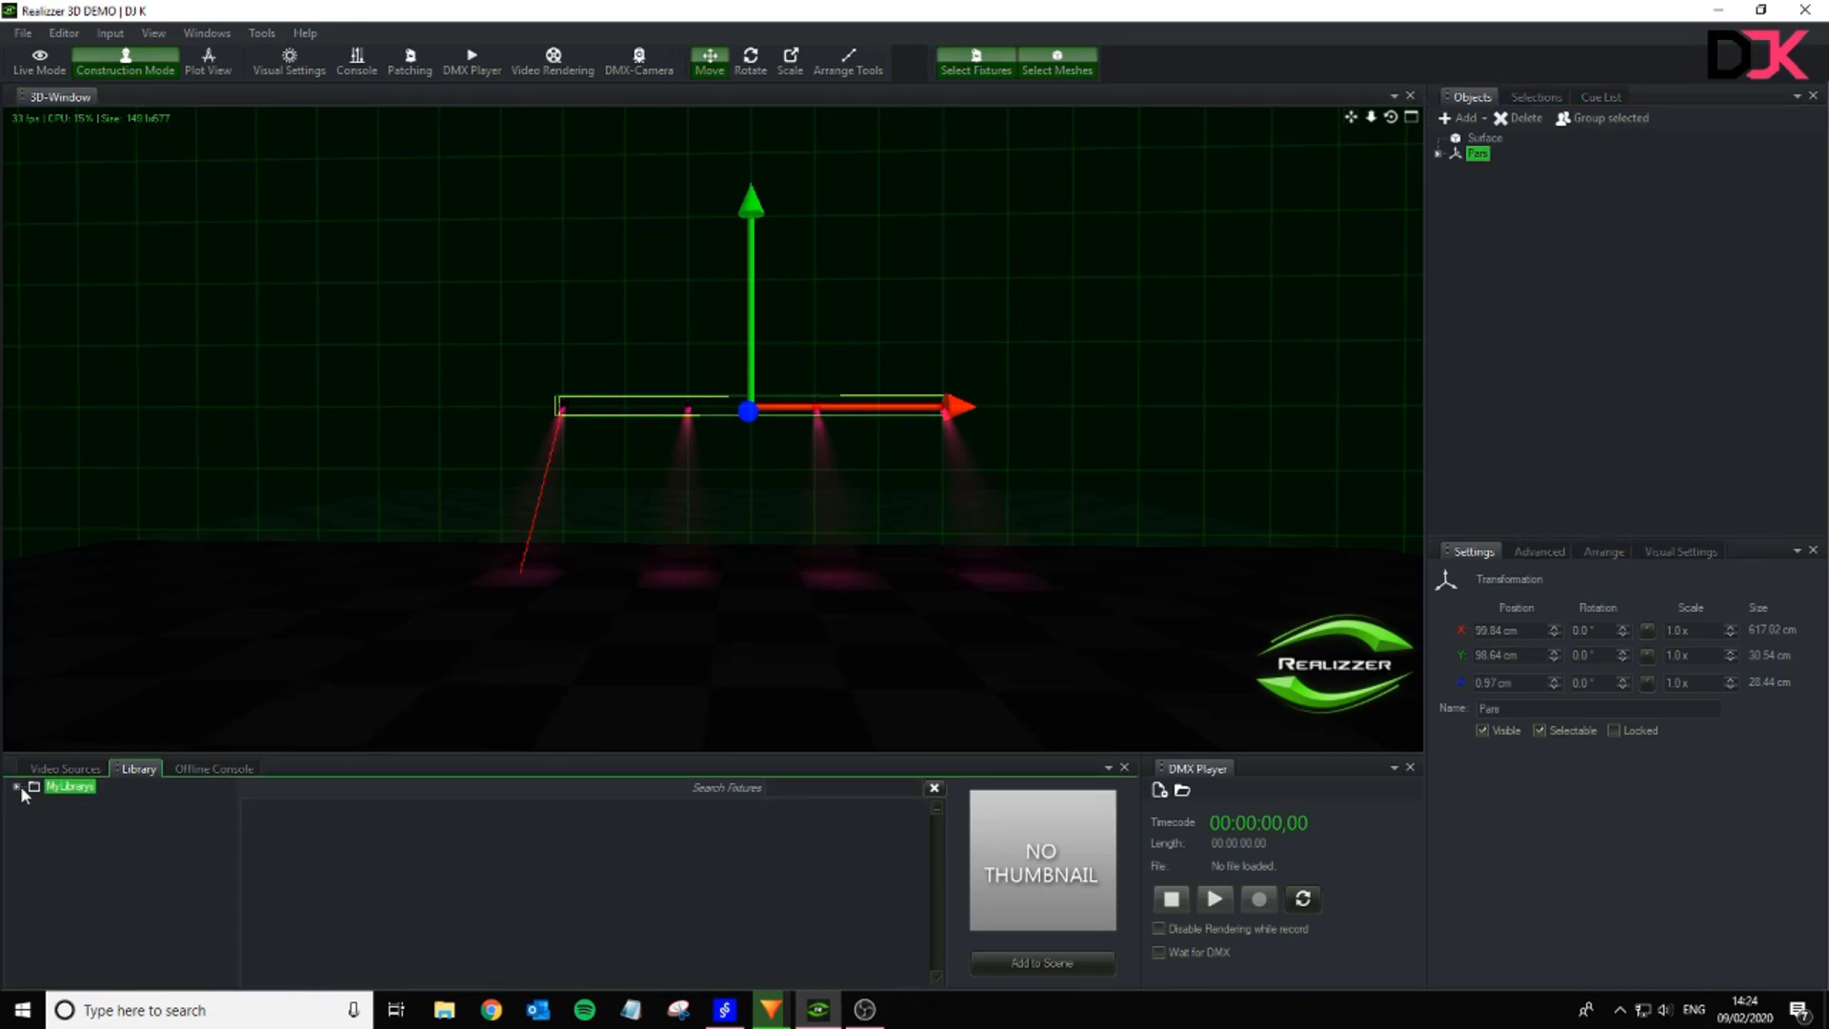
pyautogui.click(17, 787)
pyautogui.click(1063, 299)
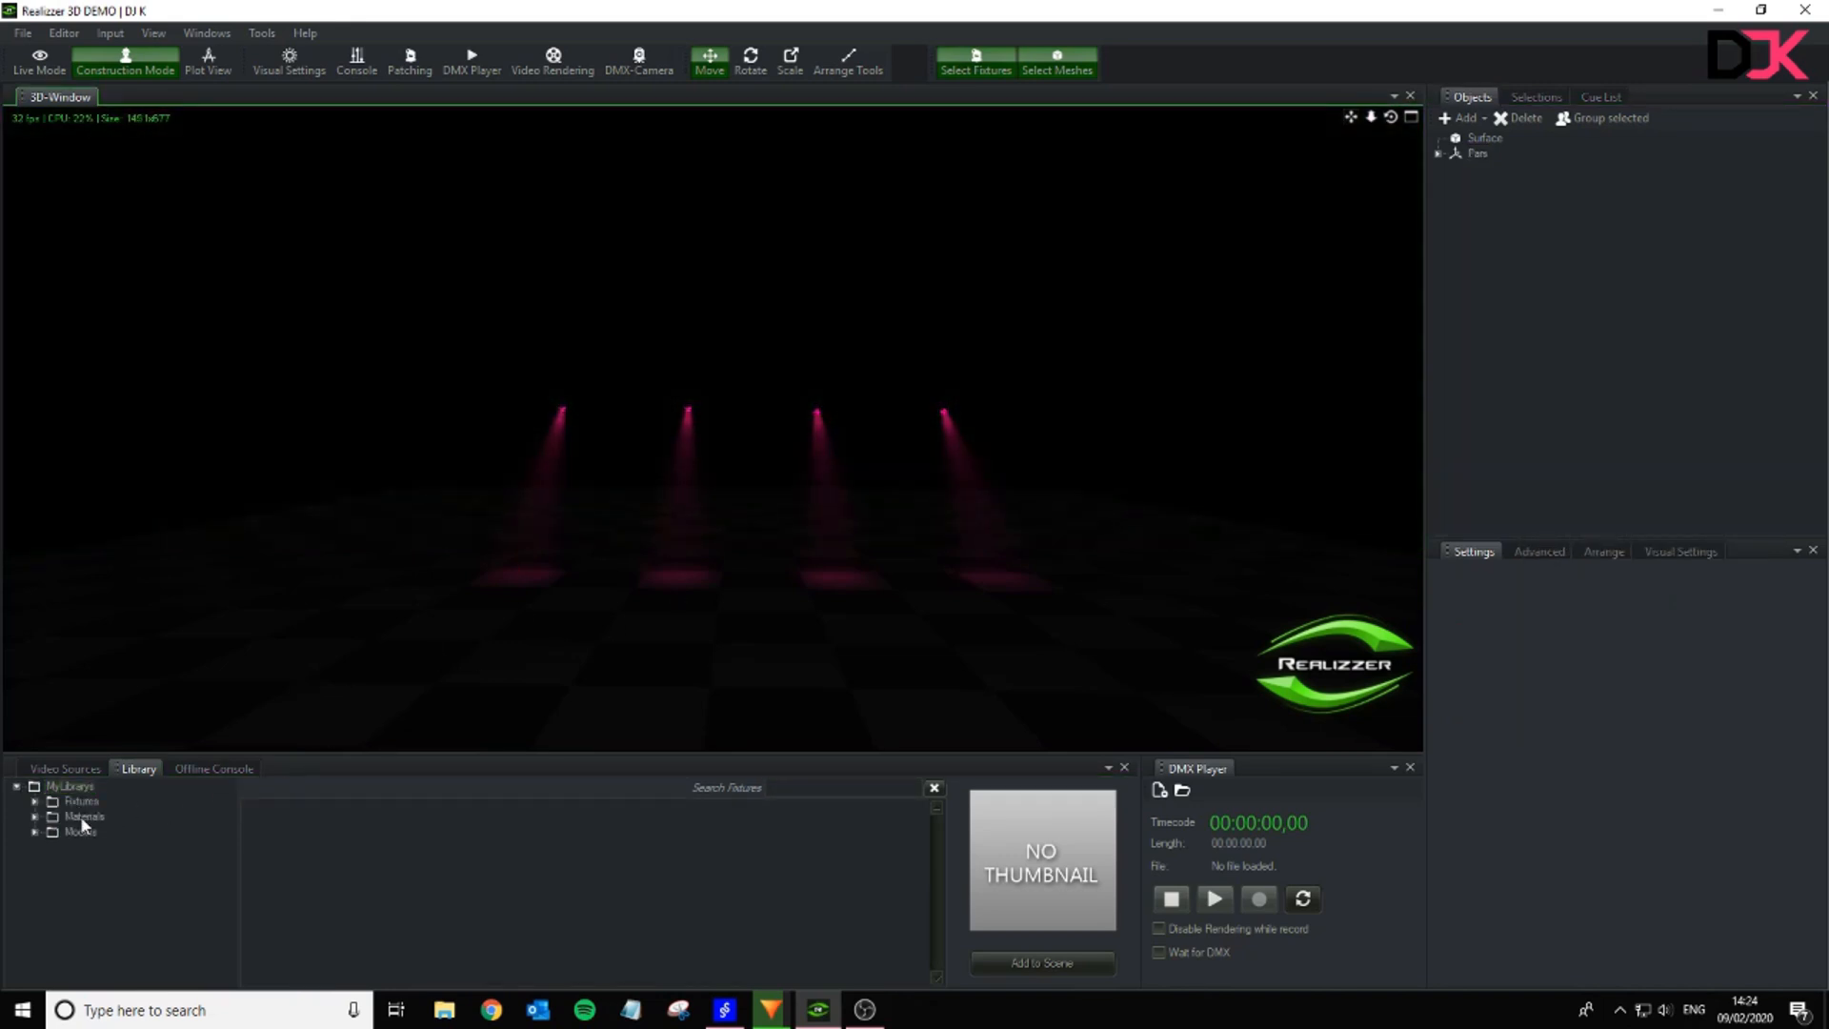
pyautogui.click(35, 801)
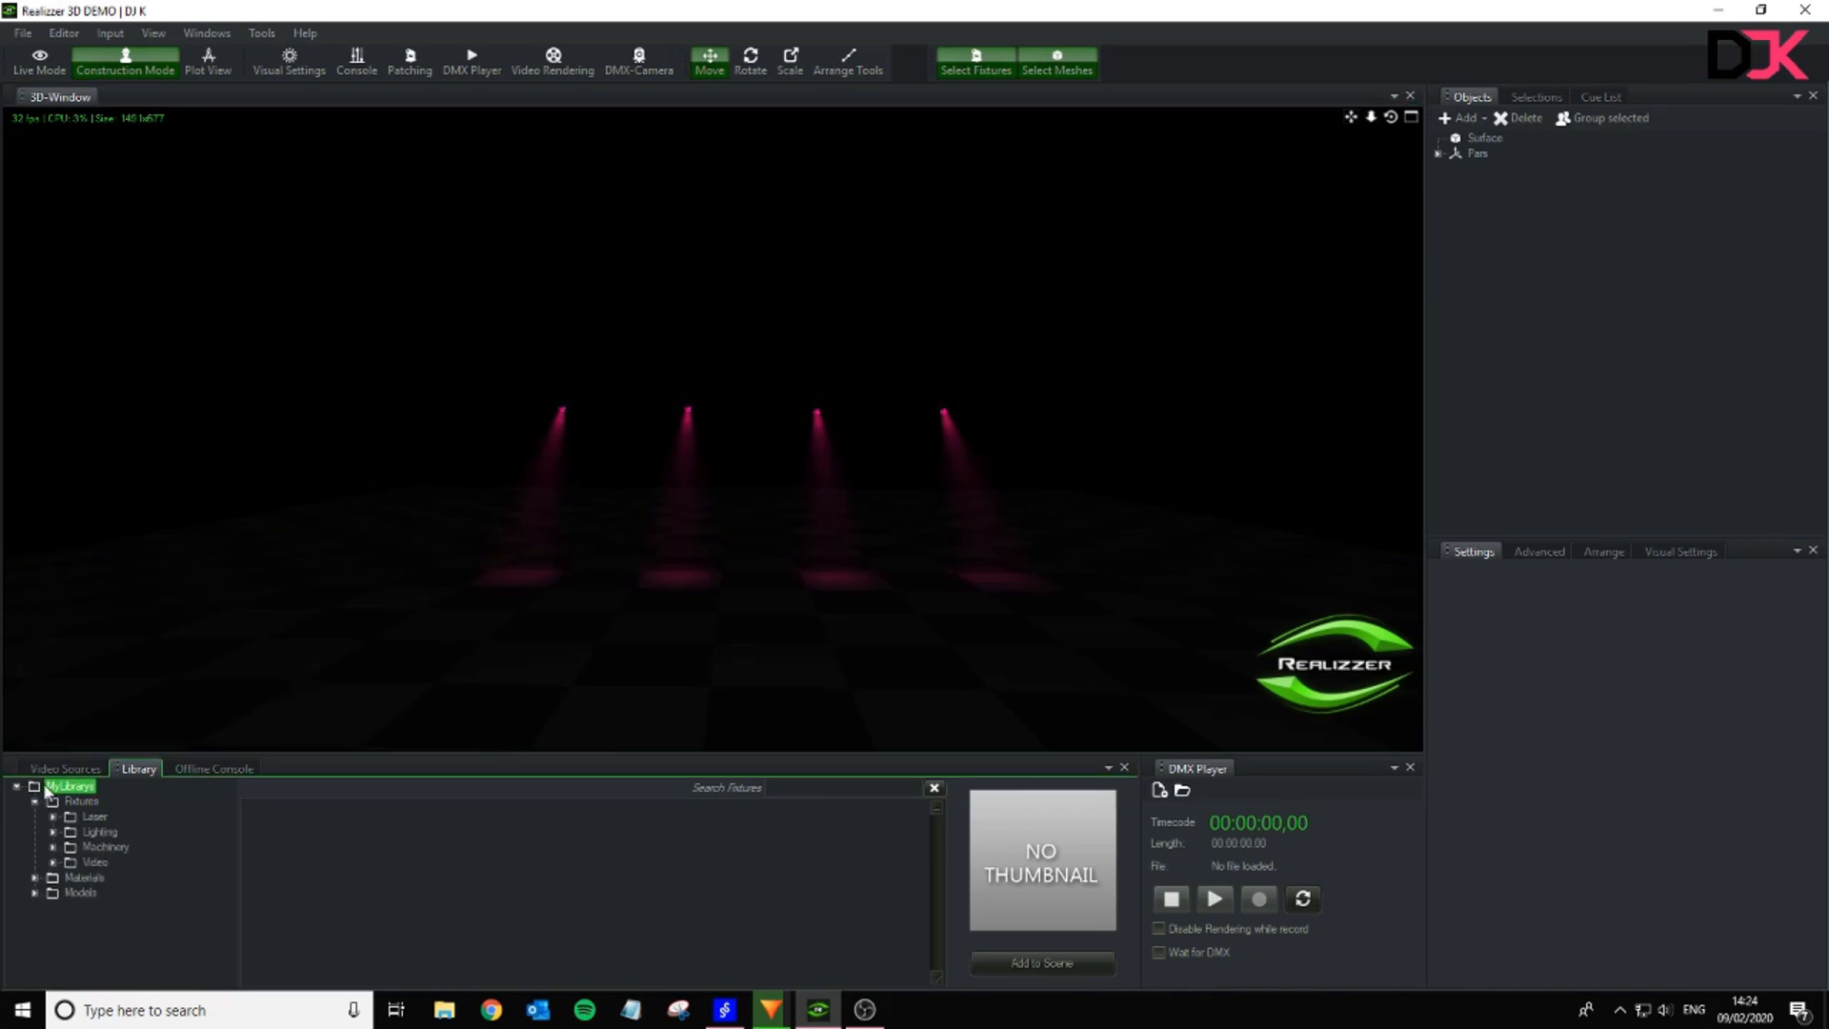
pyautogui.click(99, 831)
pyautogui.click(857, 787)
pyautogui.write('260')
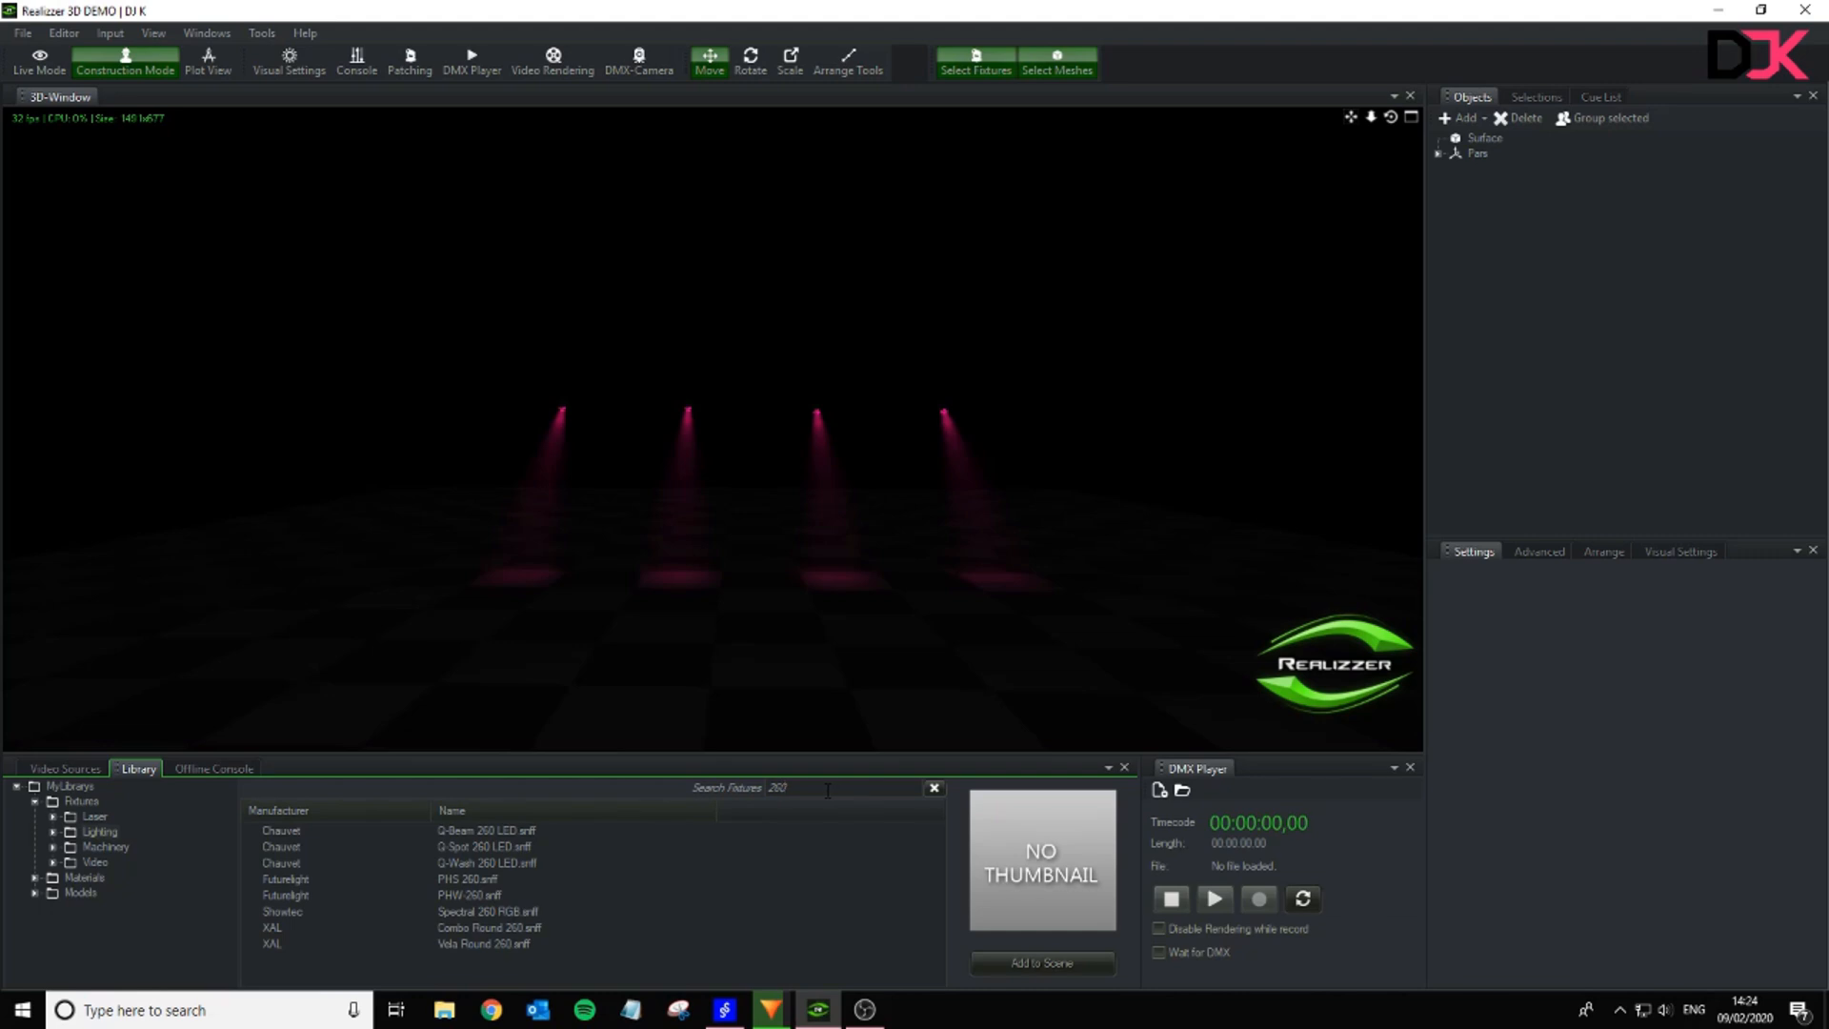
# - Select the Chauvet Q-Spot 260 LED in the fixture library and switch to SoundSwitch
pyautogui.click(497, 849)
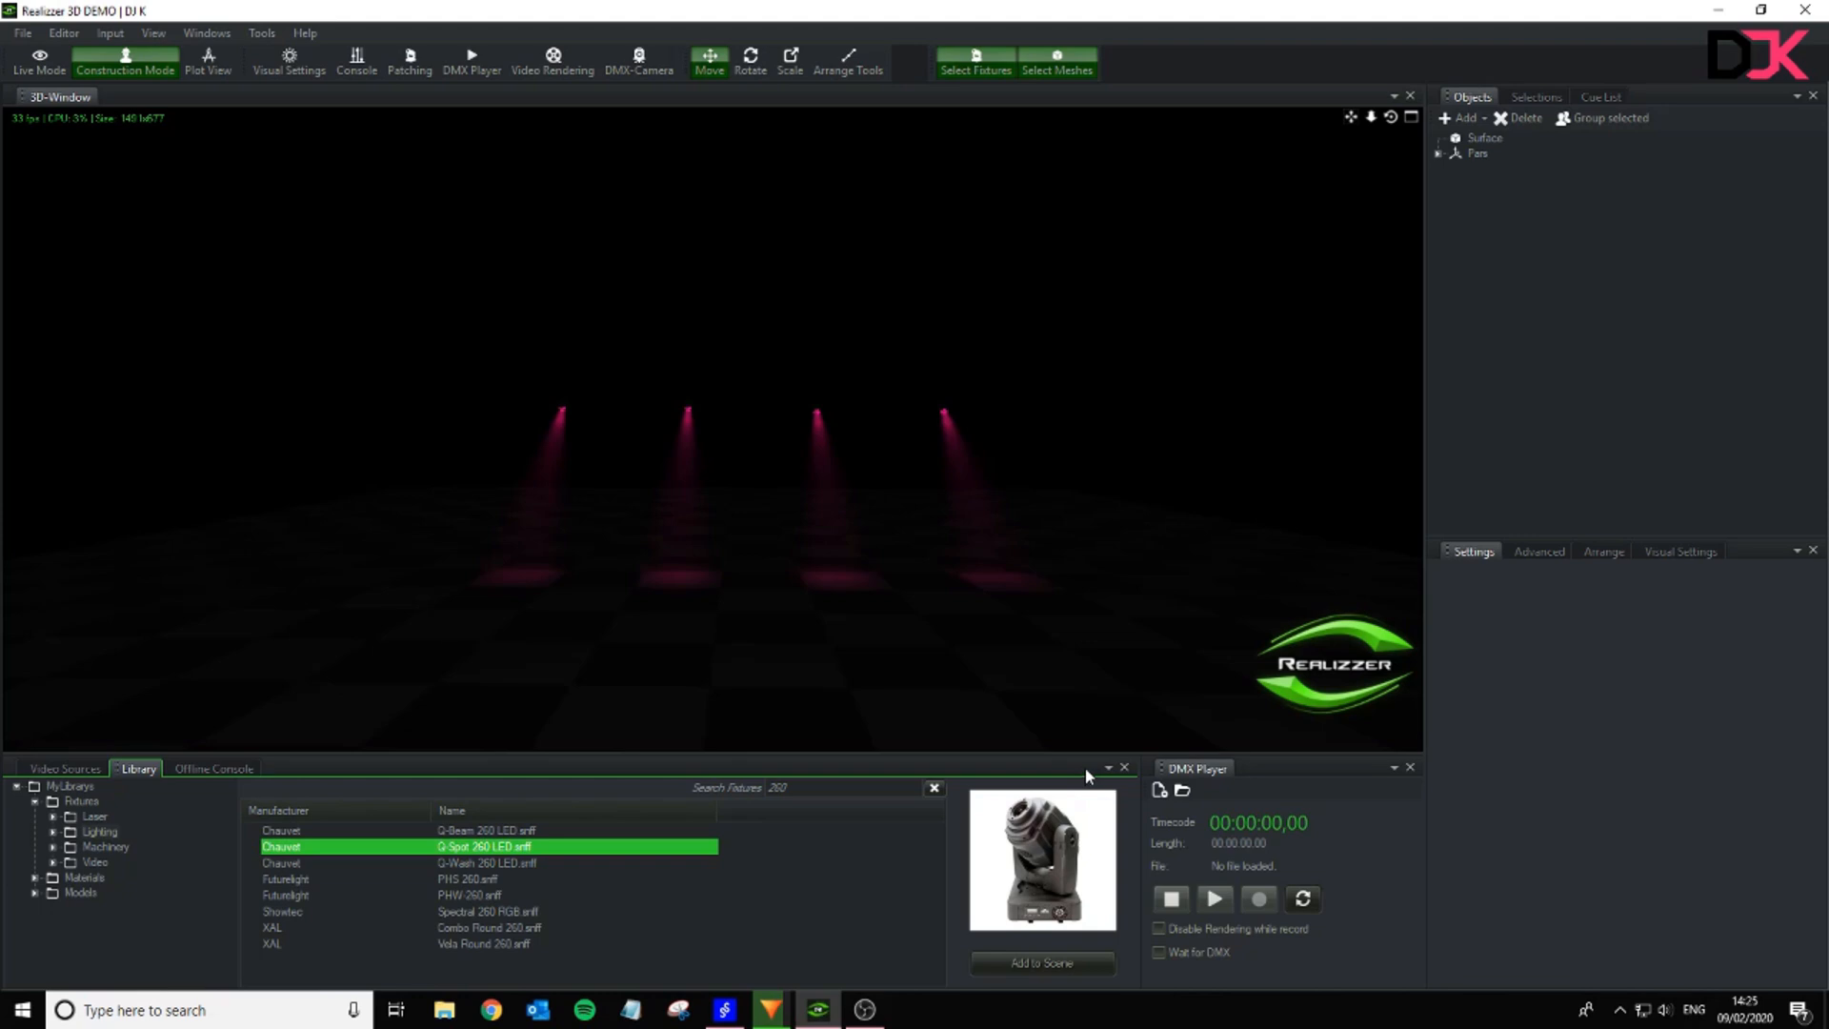
pyautogui.click(1357, 726)
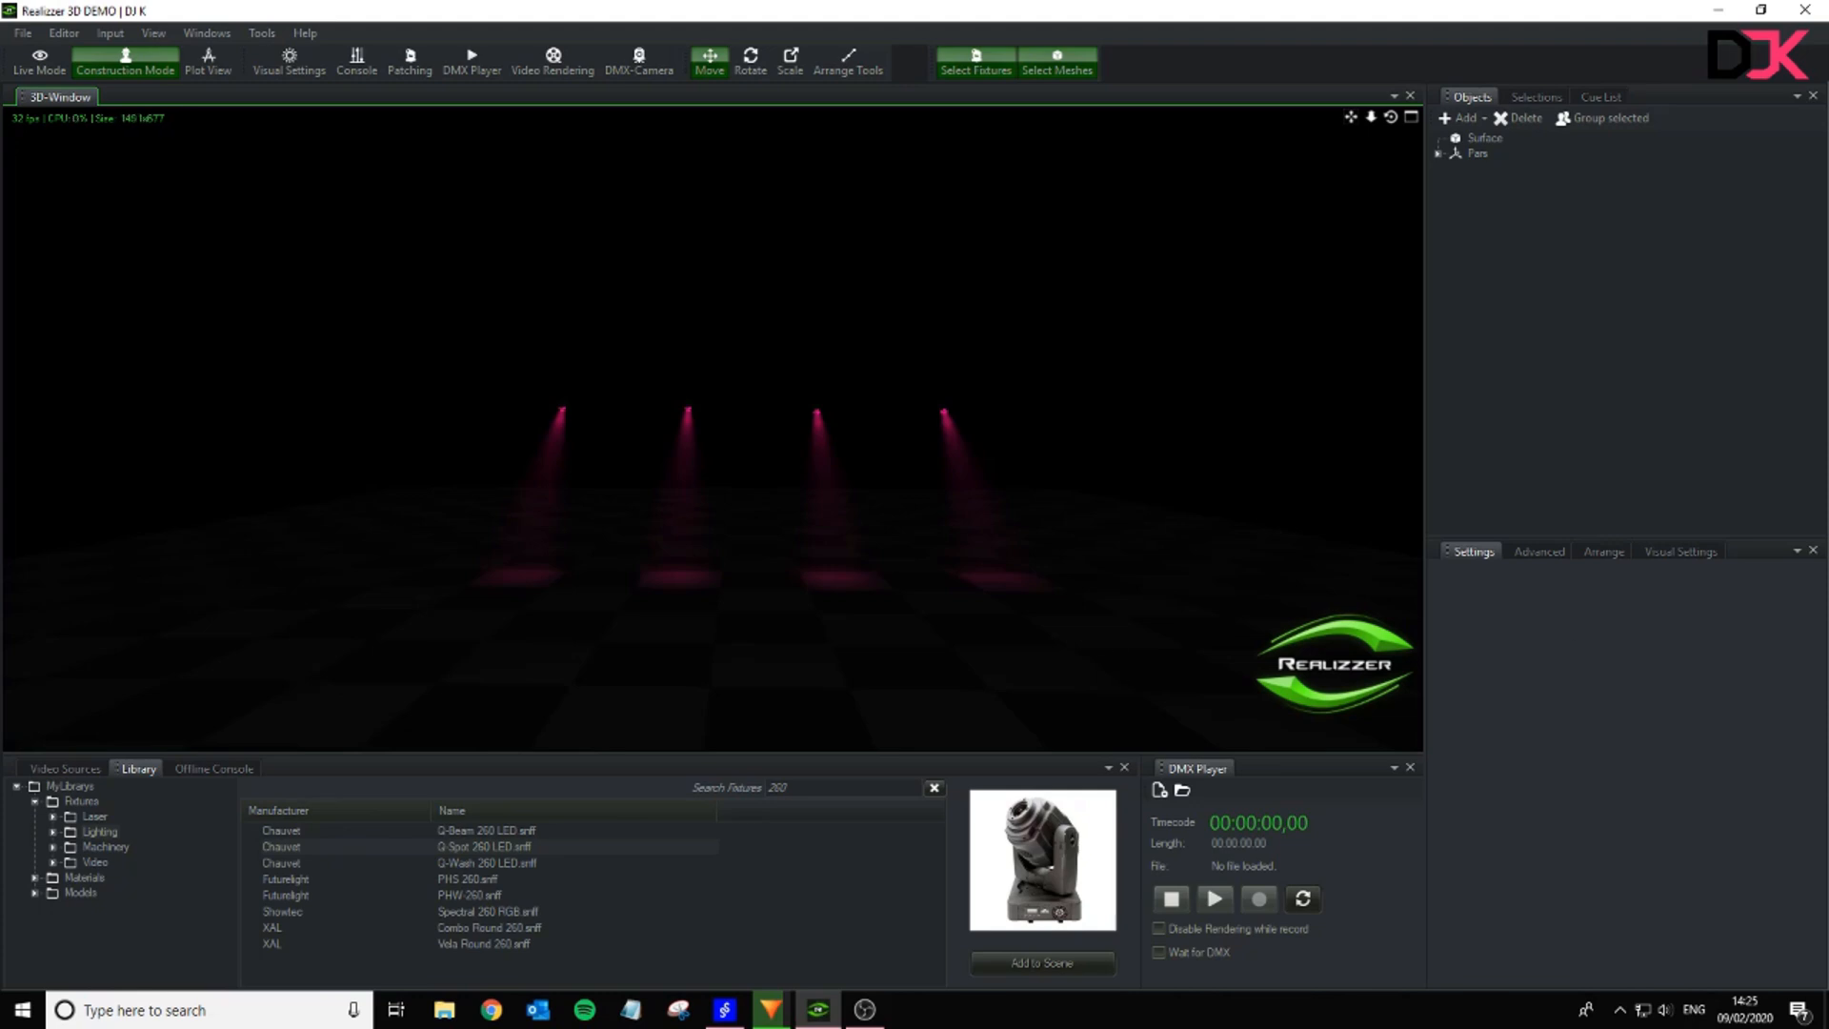
pyautogui.hotkey('alt', 'Tab')
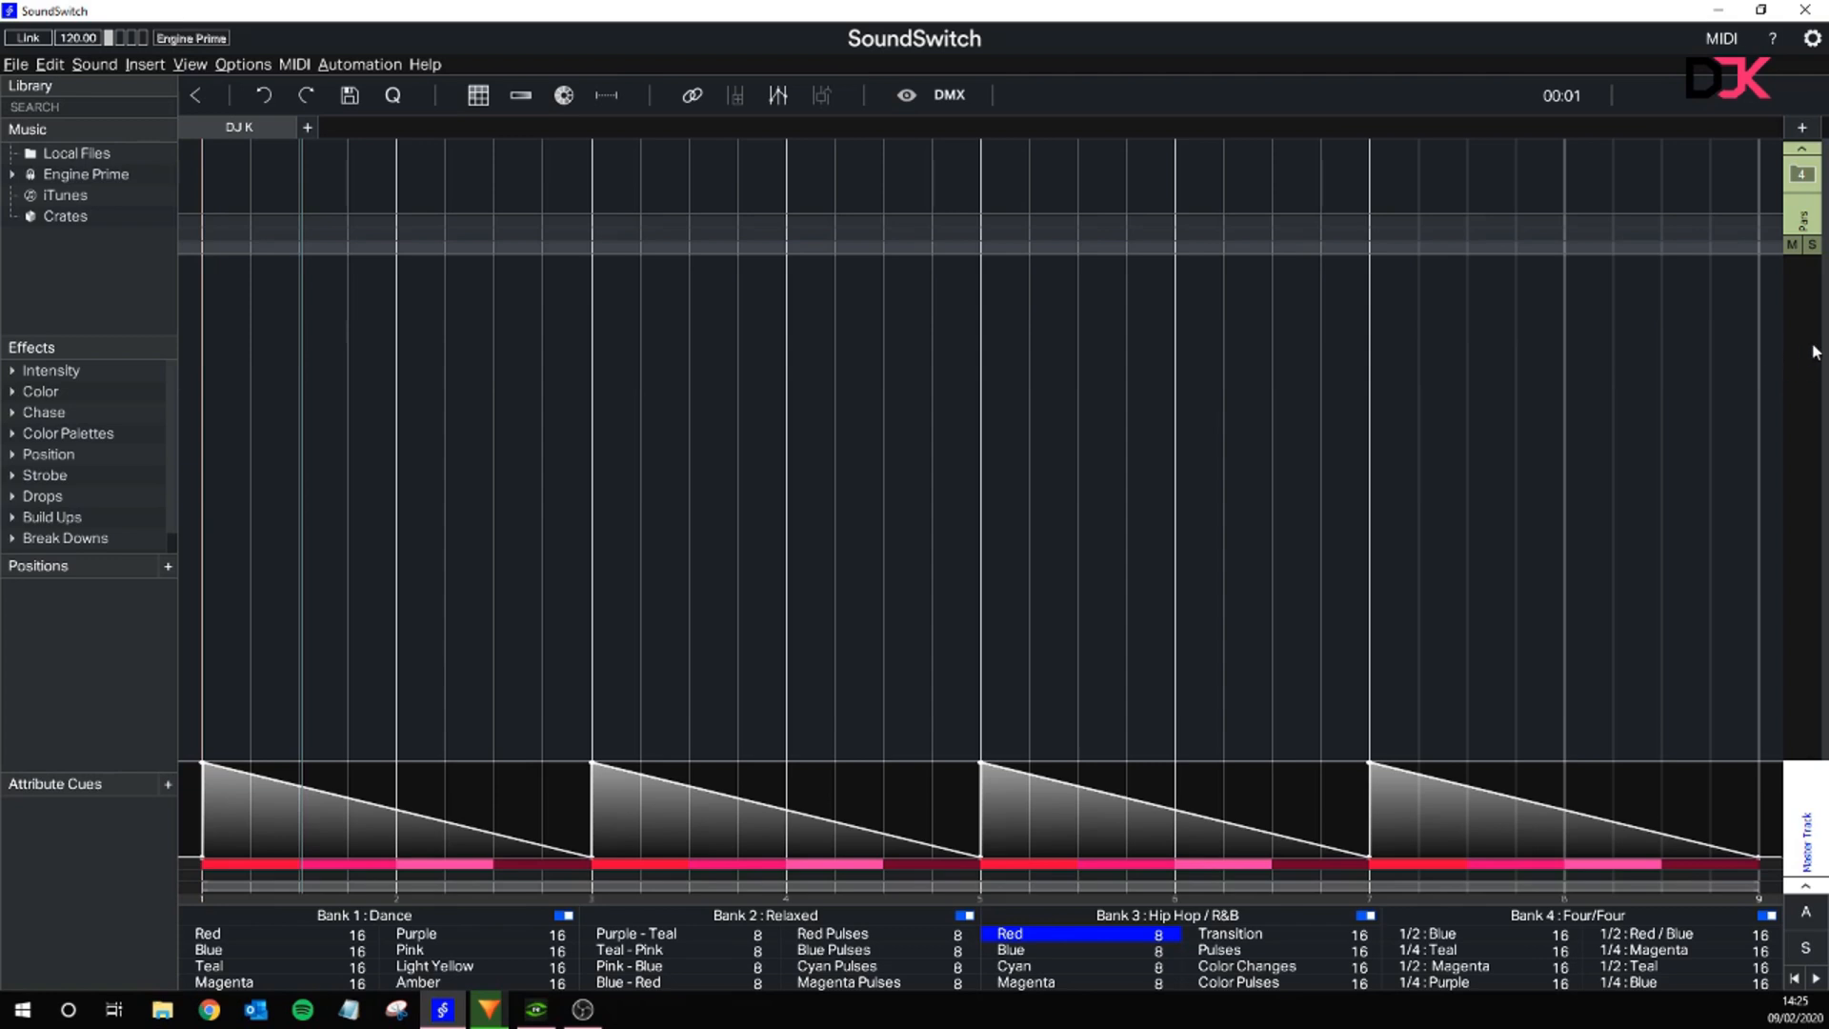
# - Add a single Q-Spot 260 LED (Mode 2, 14 channels) from the SoundSwitch fixture library
pyautogui.click(1800, 128)
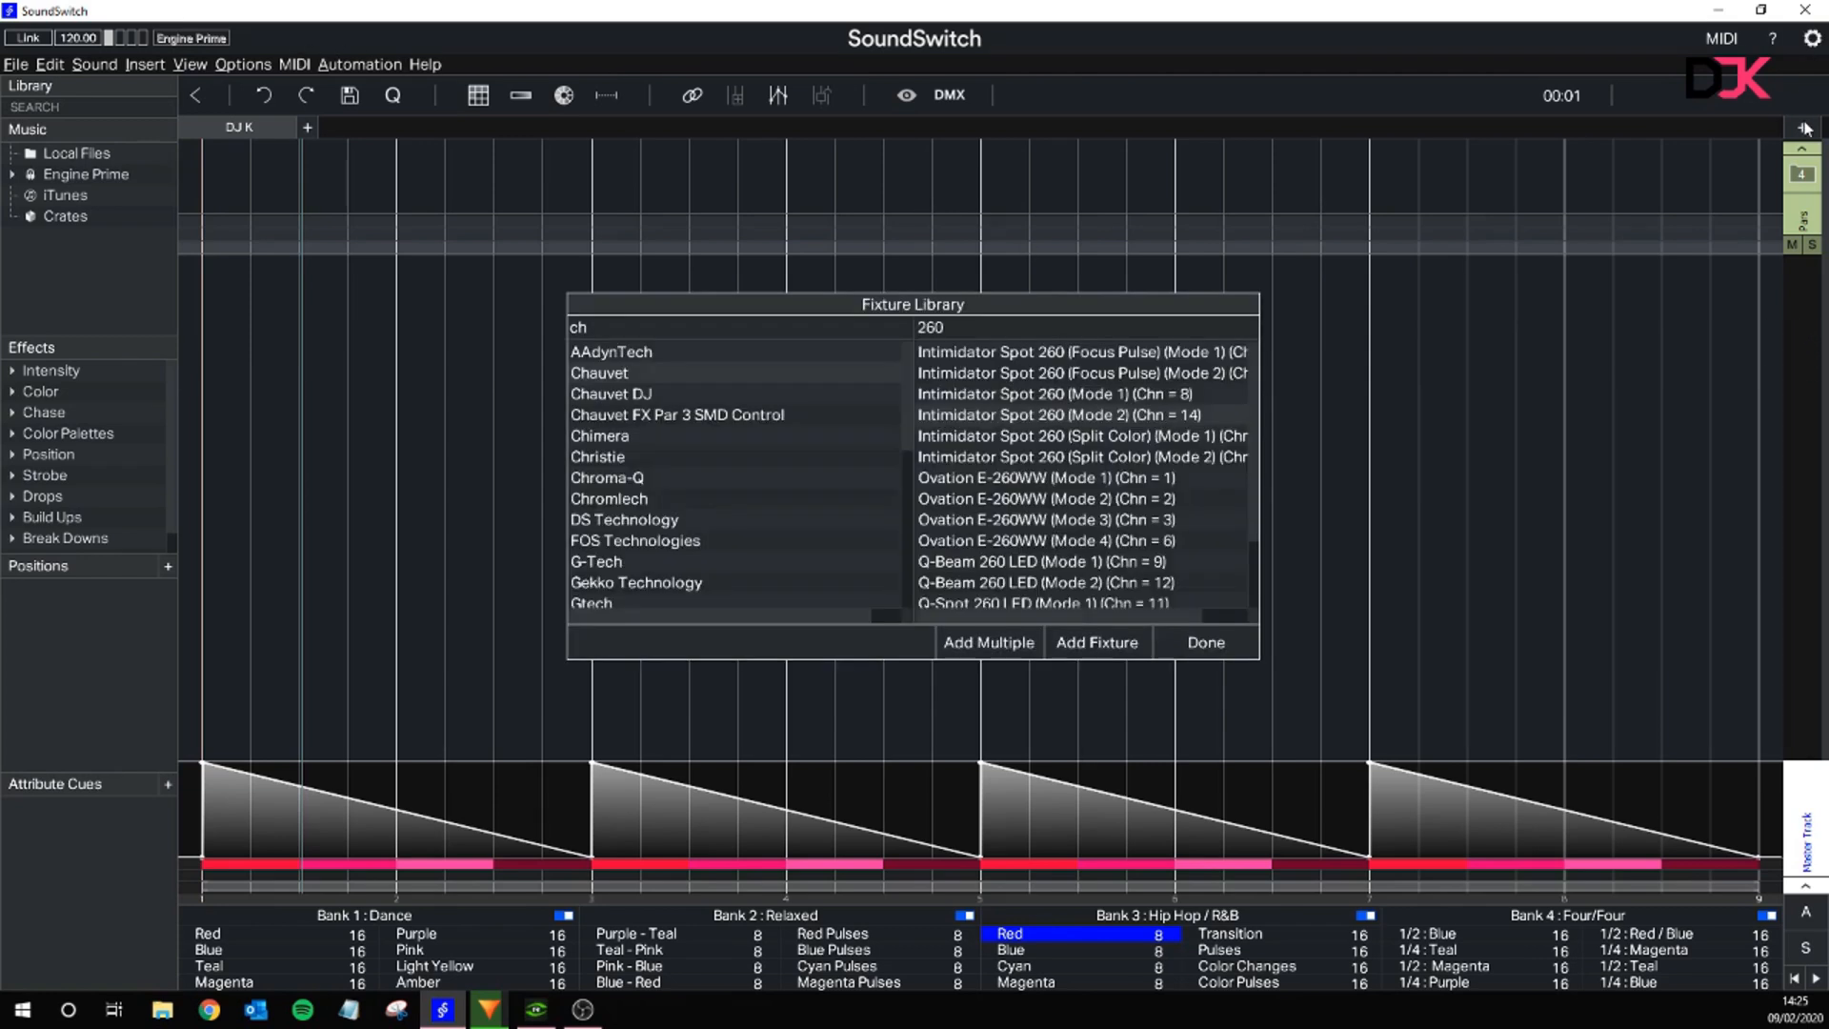
pyautogui.click(1092, 463)
pyautogui.scroll(-2, 1092, 464)
pyautogui.doubleClick(1102, 548)
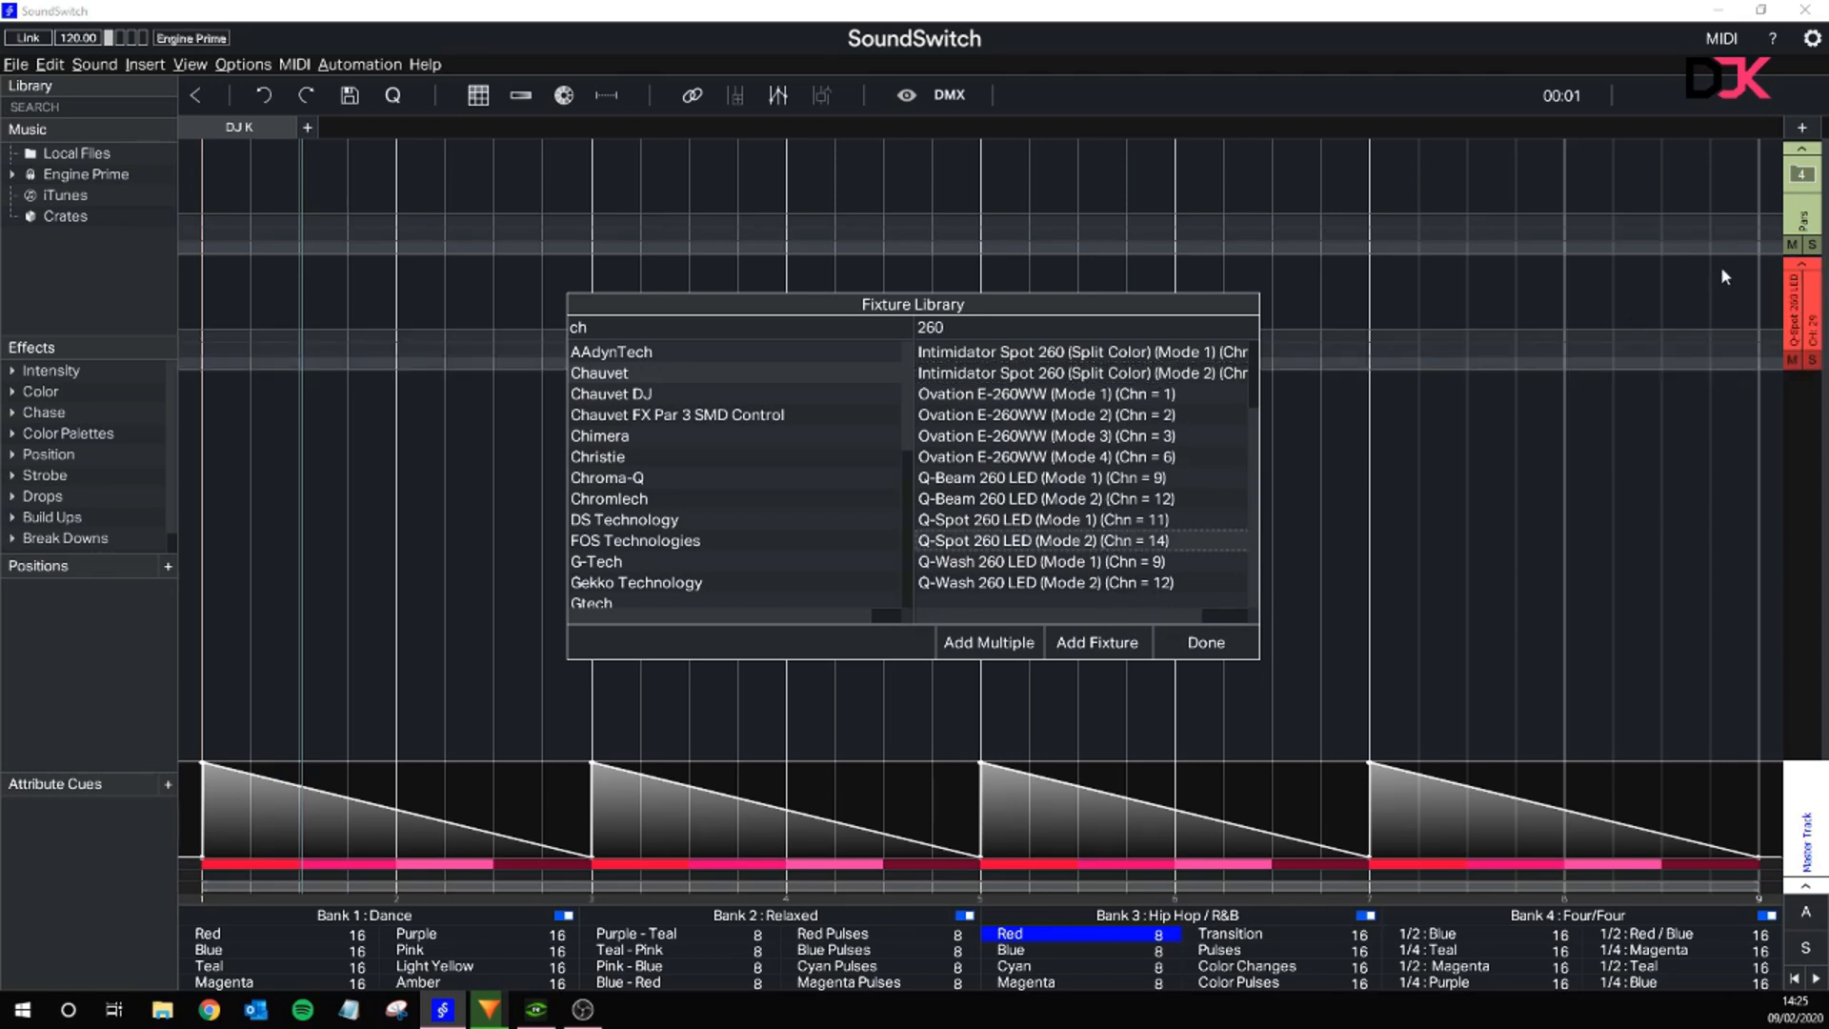
# - Add four more Q-Spot 260 LED fixtures as a group starting at DMX address 43
pyautogui.click(1014, 636)
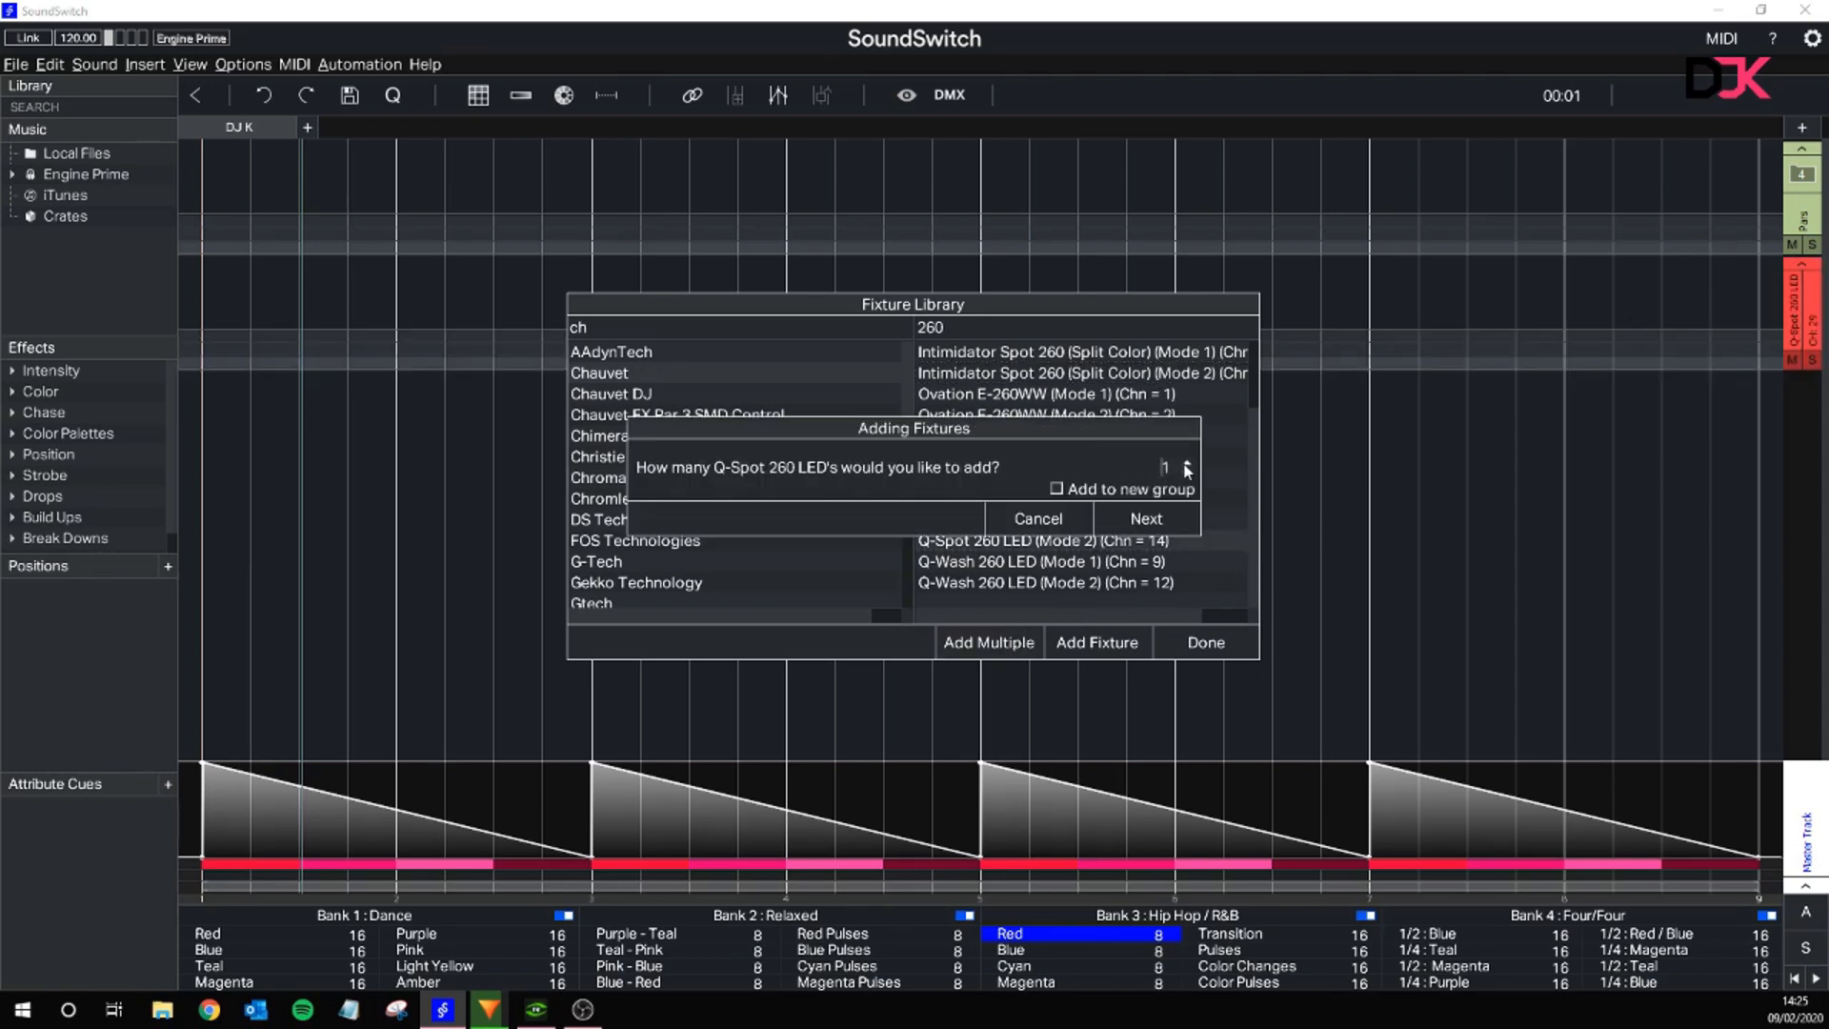
pyautogui.write('4')
pyautogui.click(1130, 516)
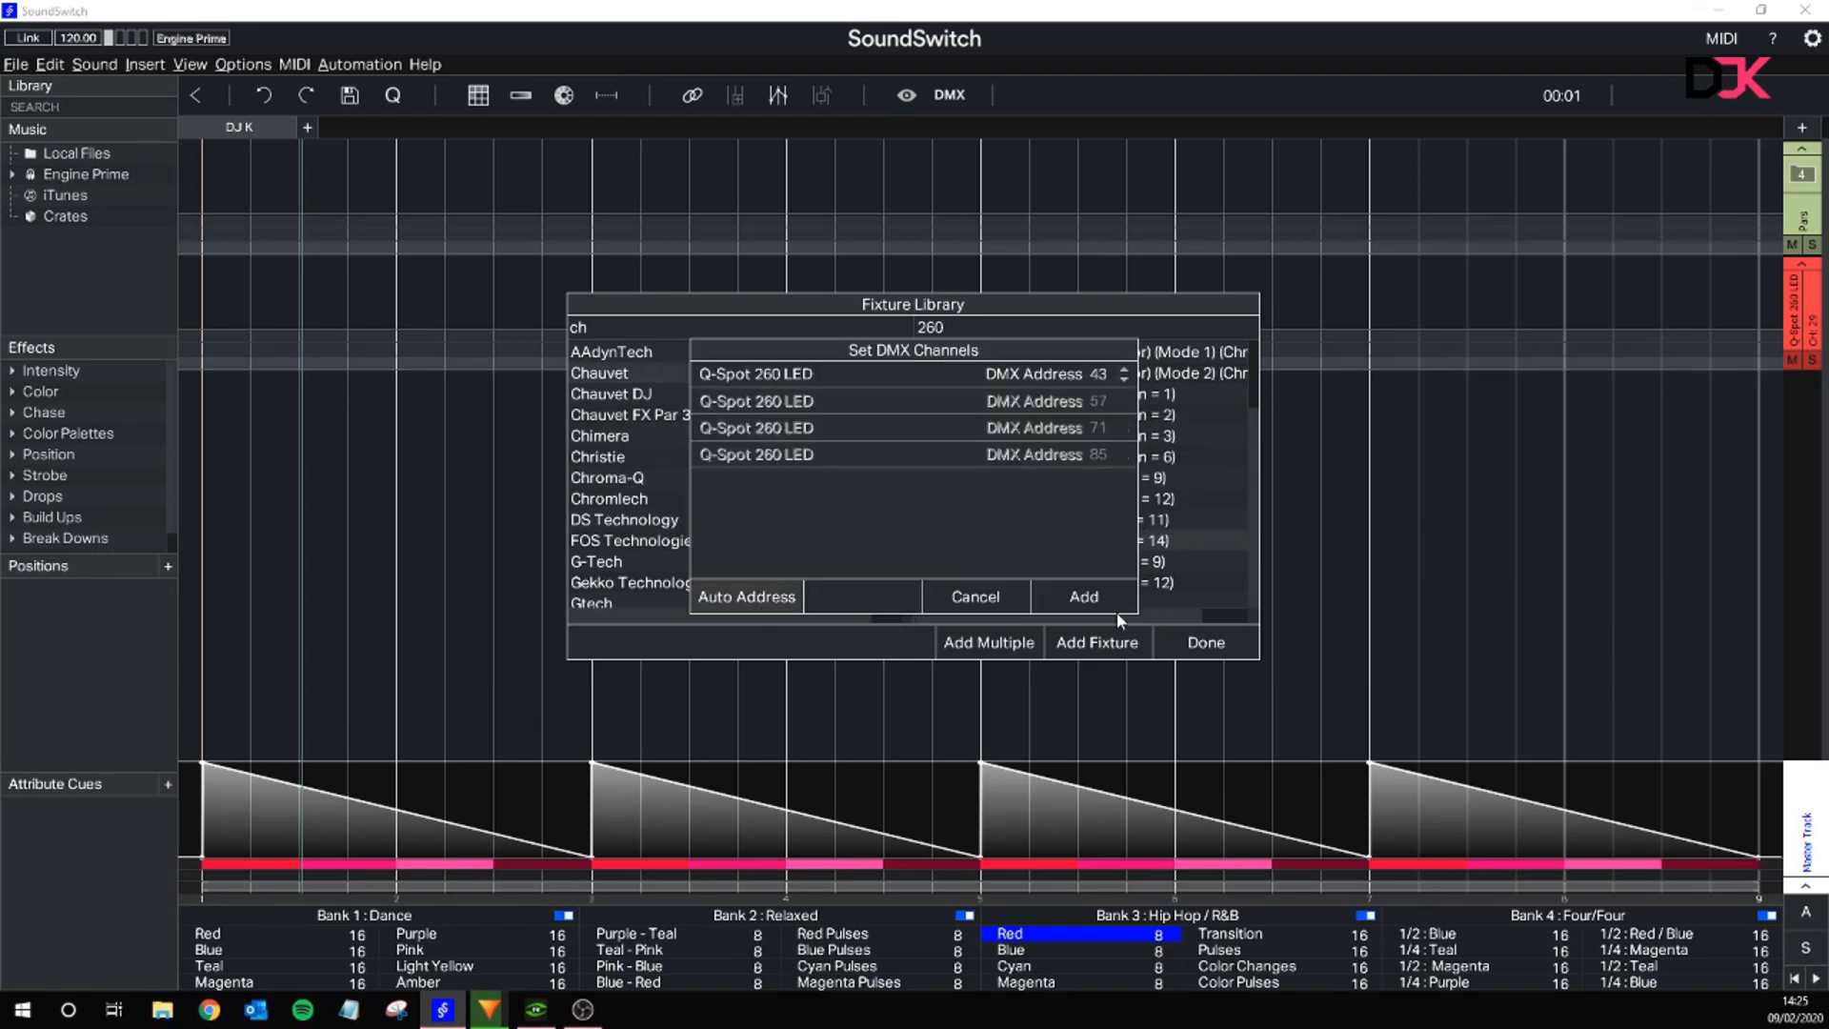
pyautogui.click(1109, 605)
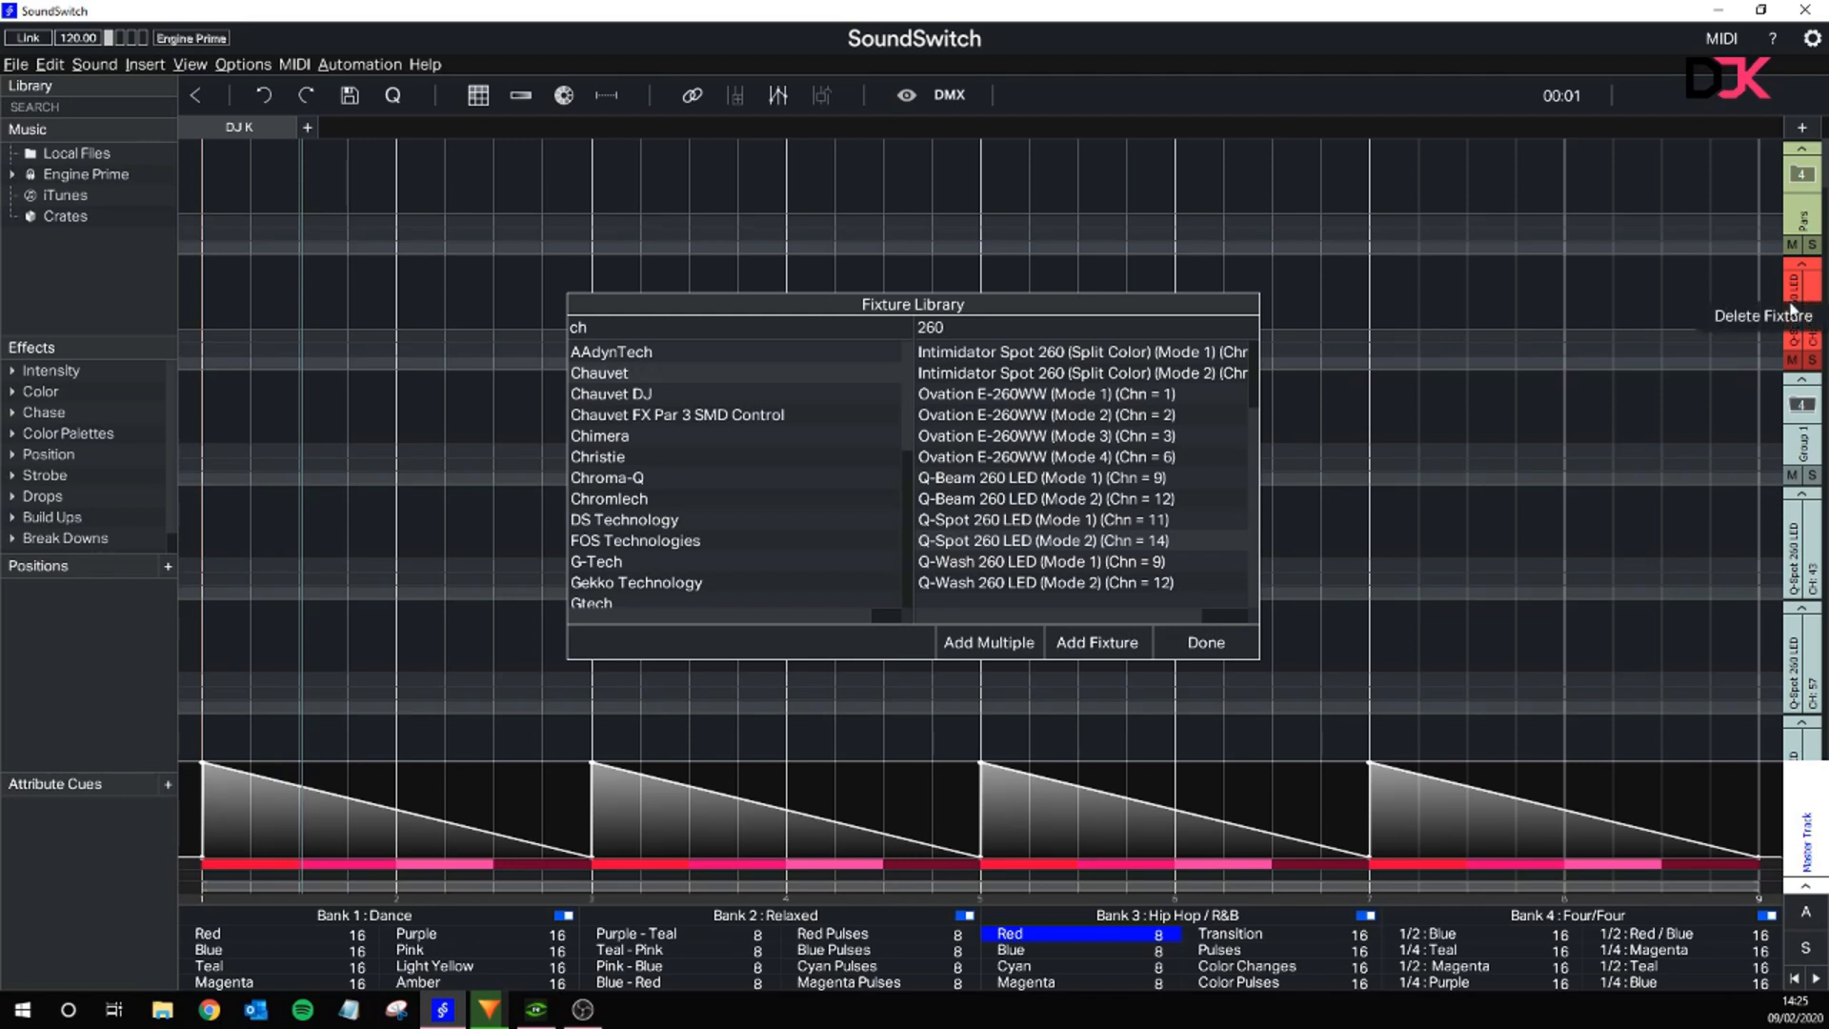
# - Delete the single Q-Spot 260 LED, close the fixture library and delete the group of four Q-Spots
pyautogui.click(1793, 310)
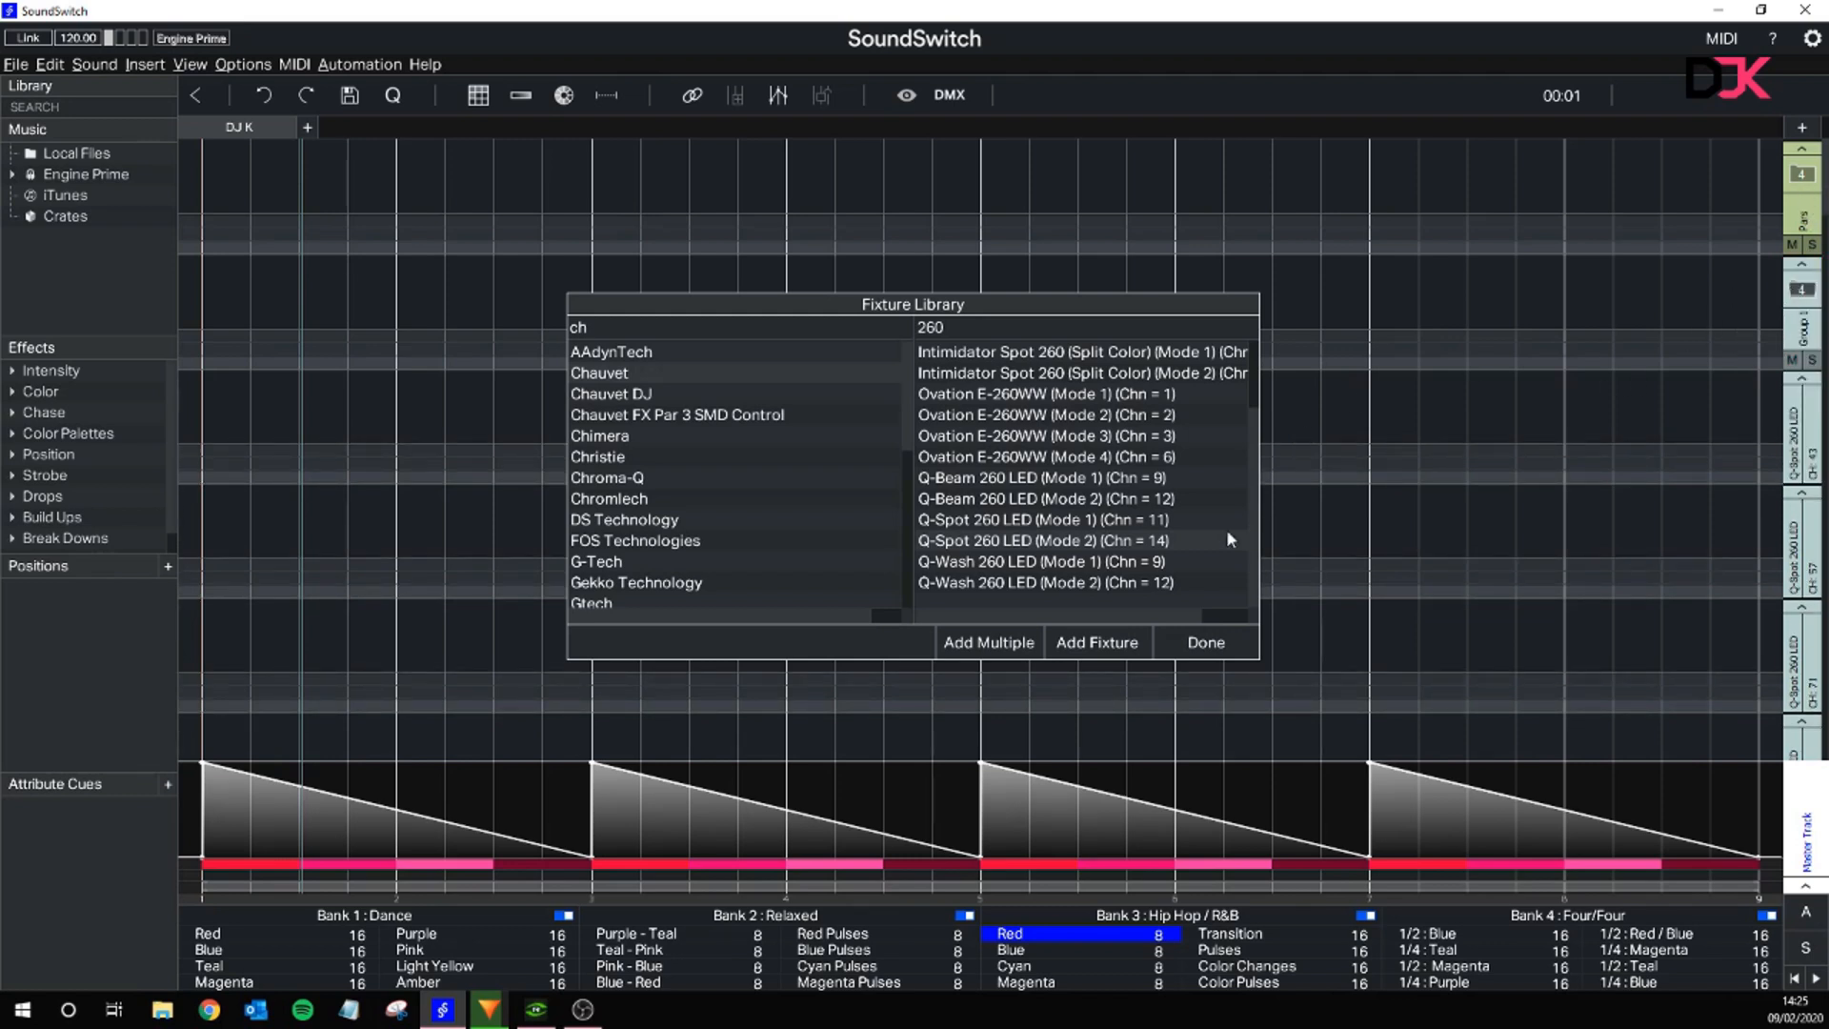
pyautogui.click(1229, 642)
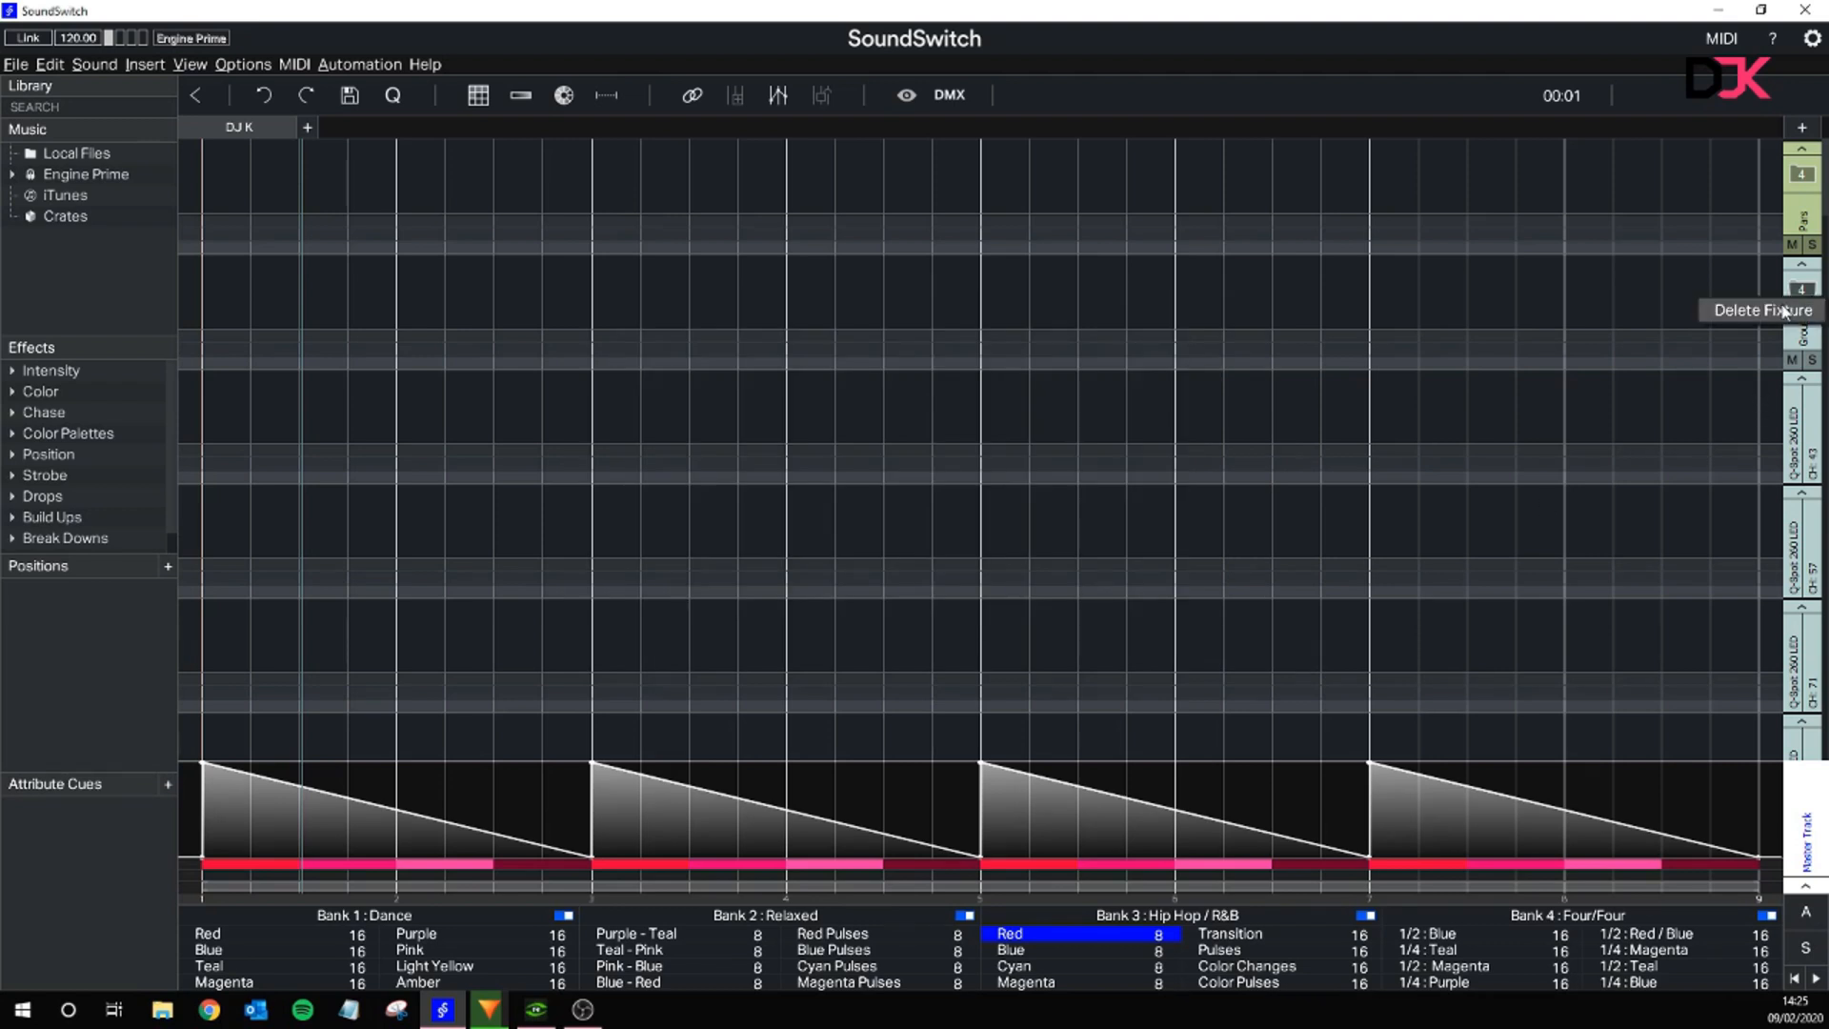
pyautogui.click(1796, 306)
# - Add a group of four Q-Spot 260 LED (Mode 2, 14 channels) fixtures, auto-addressed from DMX address 29
pyautogui.click(1799, 129)
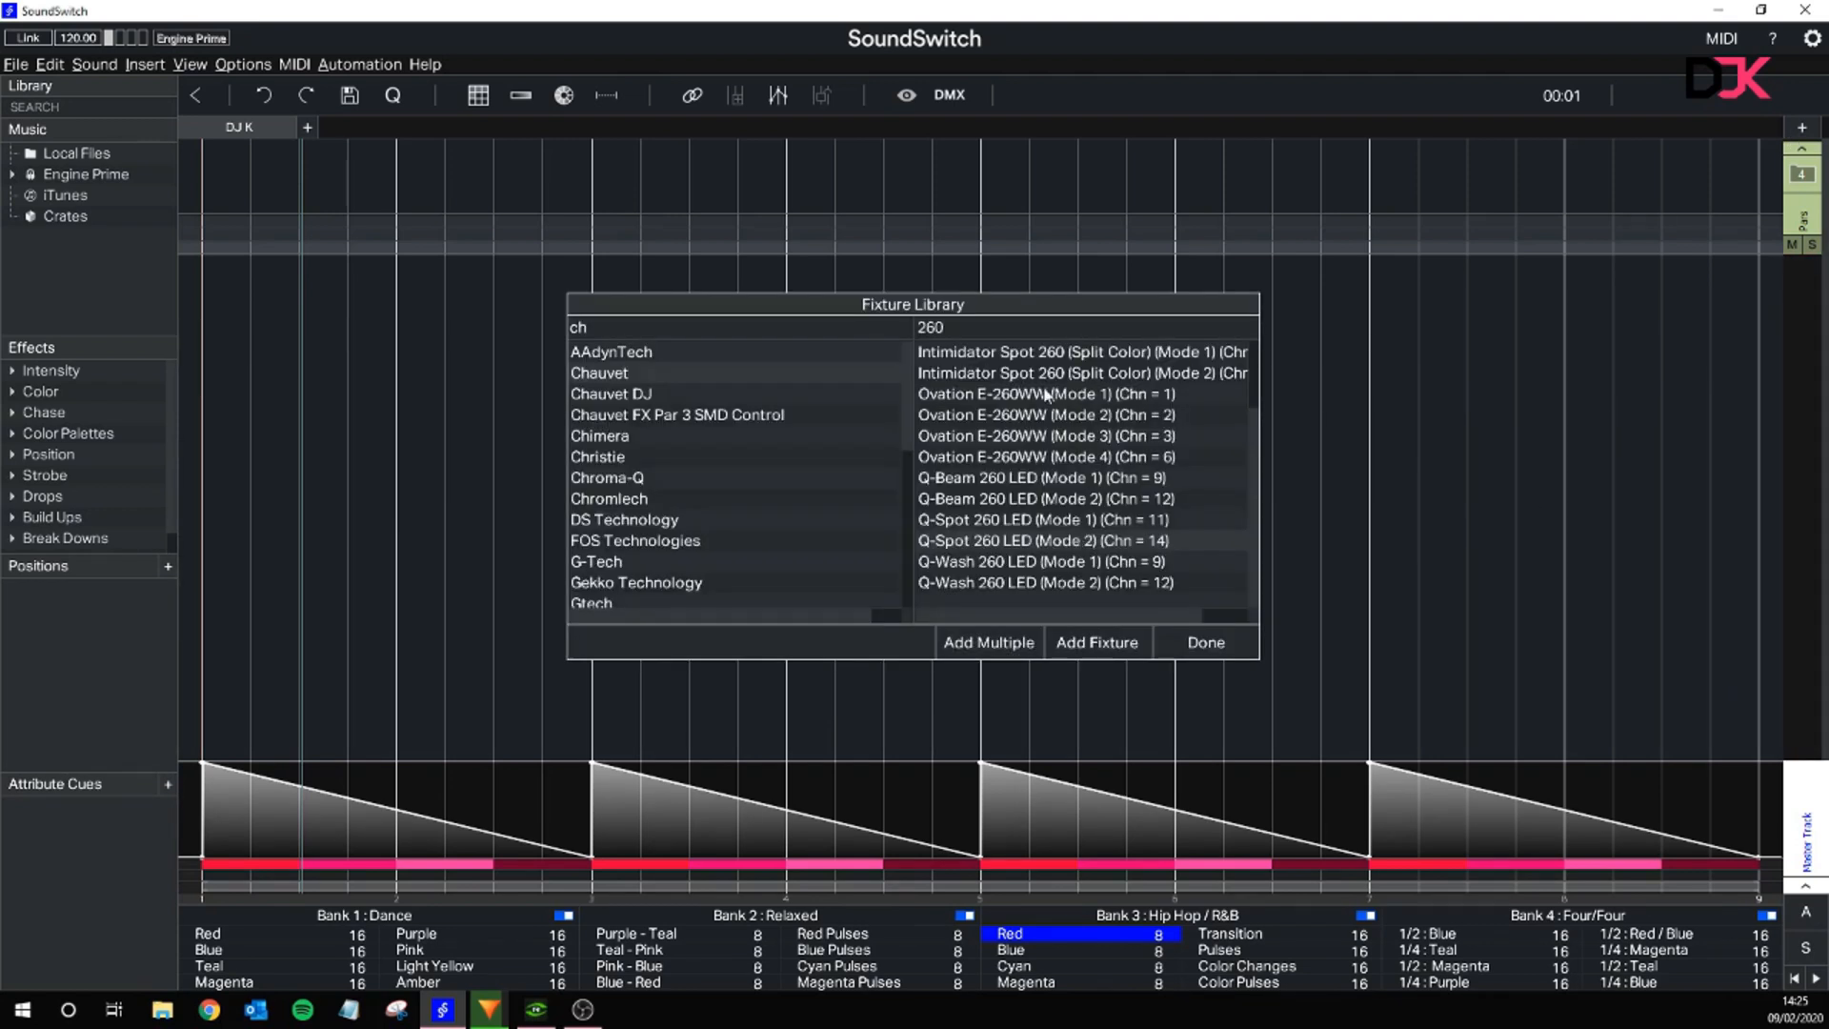
pyautogui.click(1013, 645)
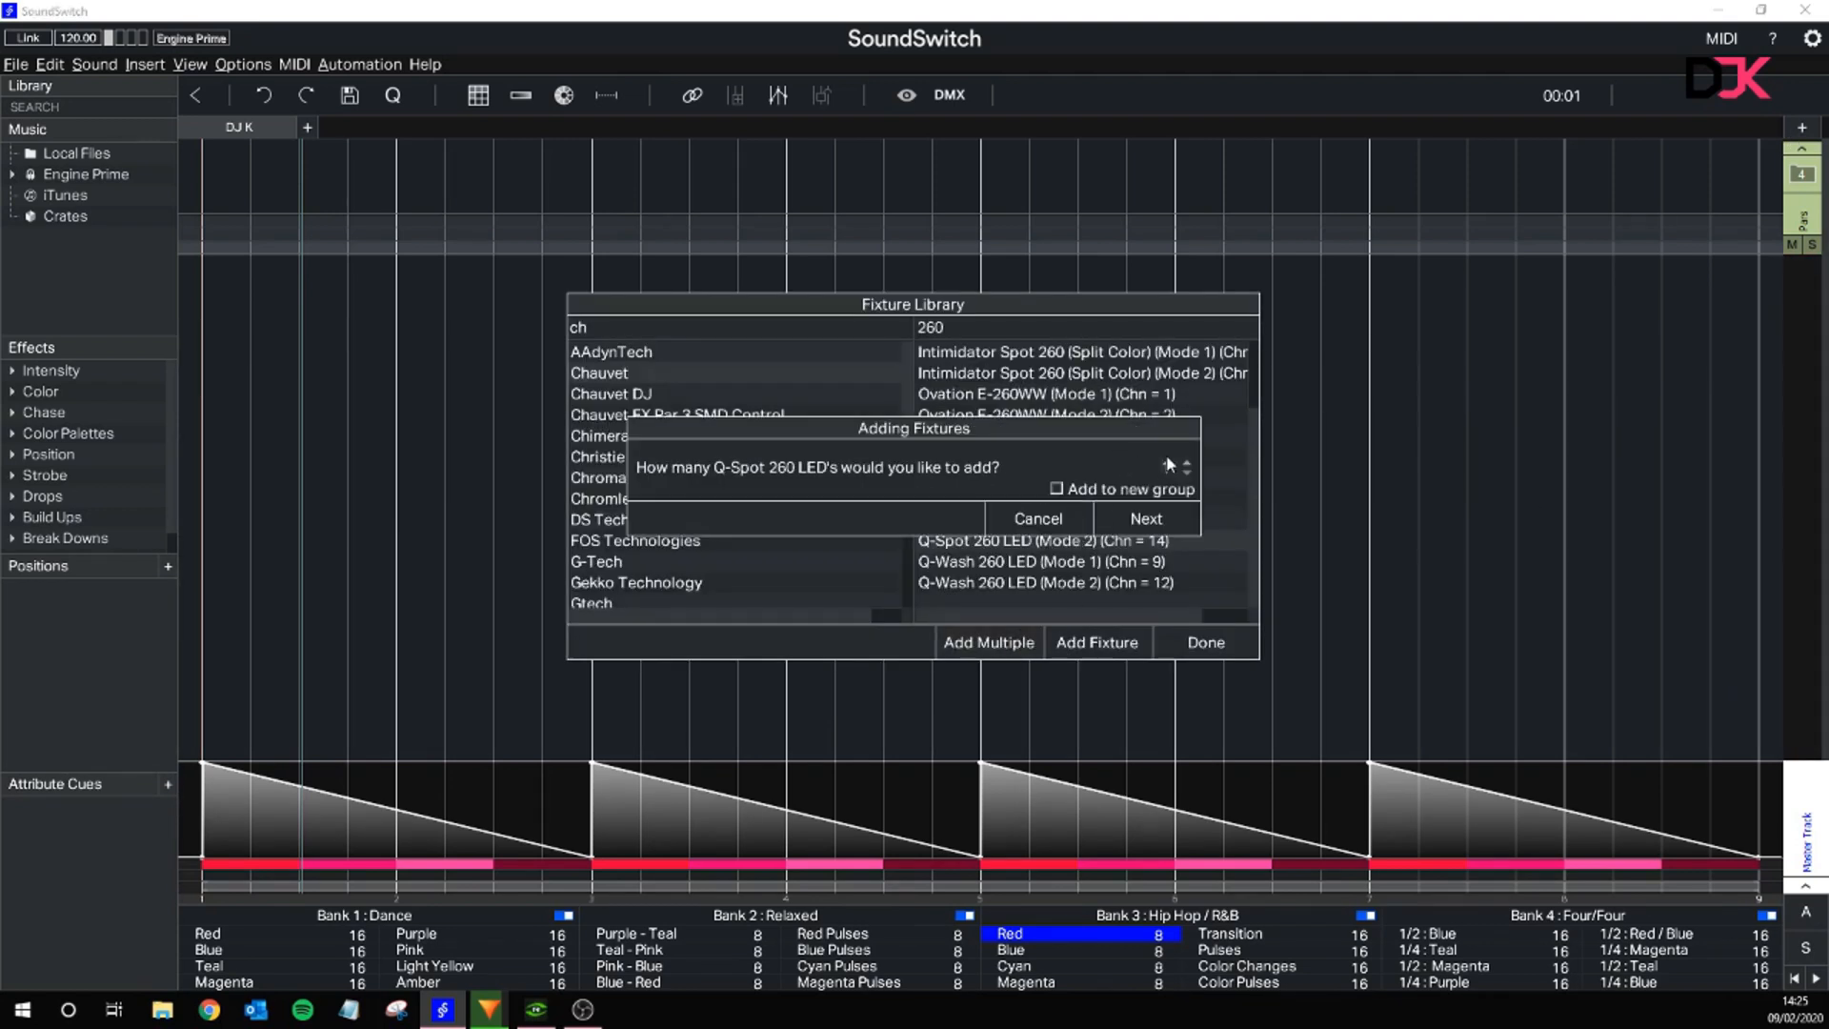
pyautogui.write('4')
pyautogui.click(1139, 514)
pyautogui.click(787, 596)
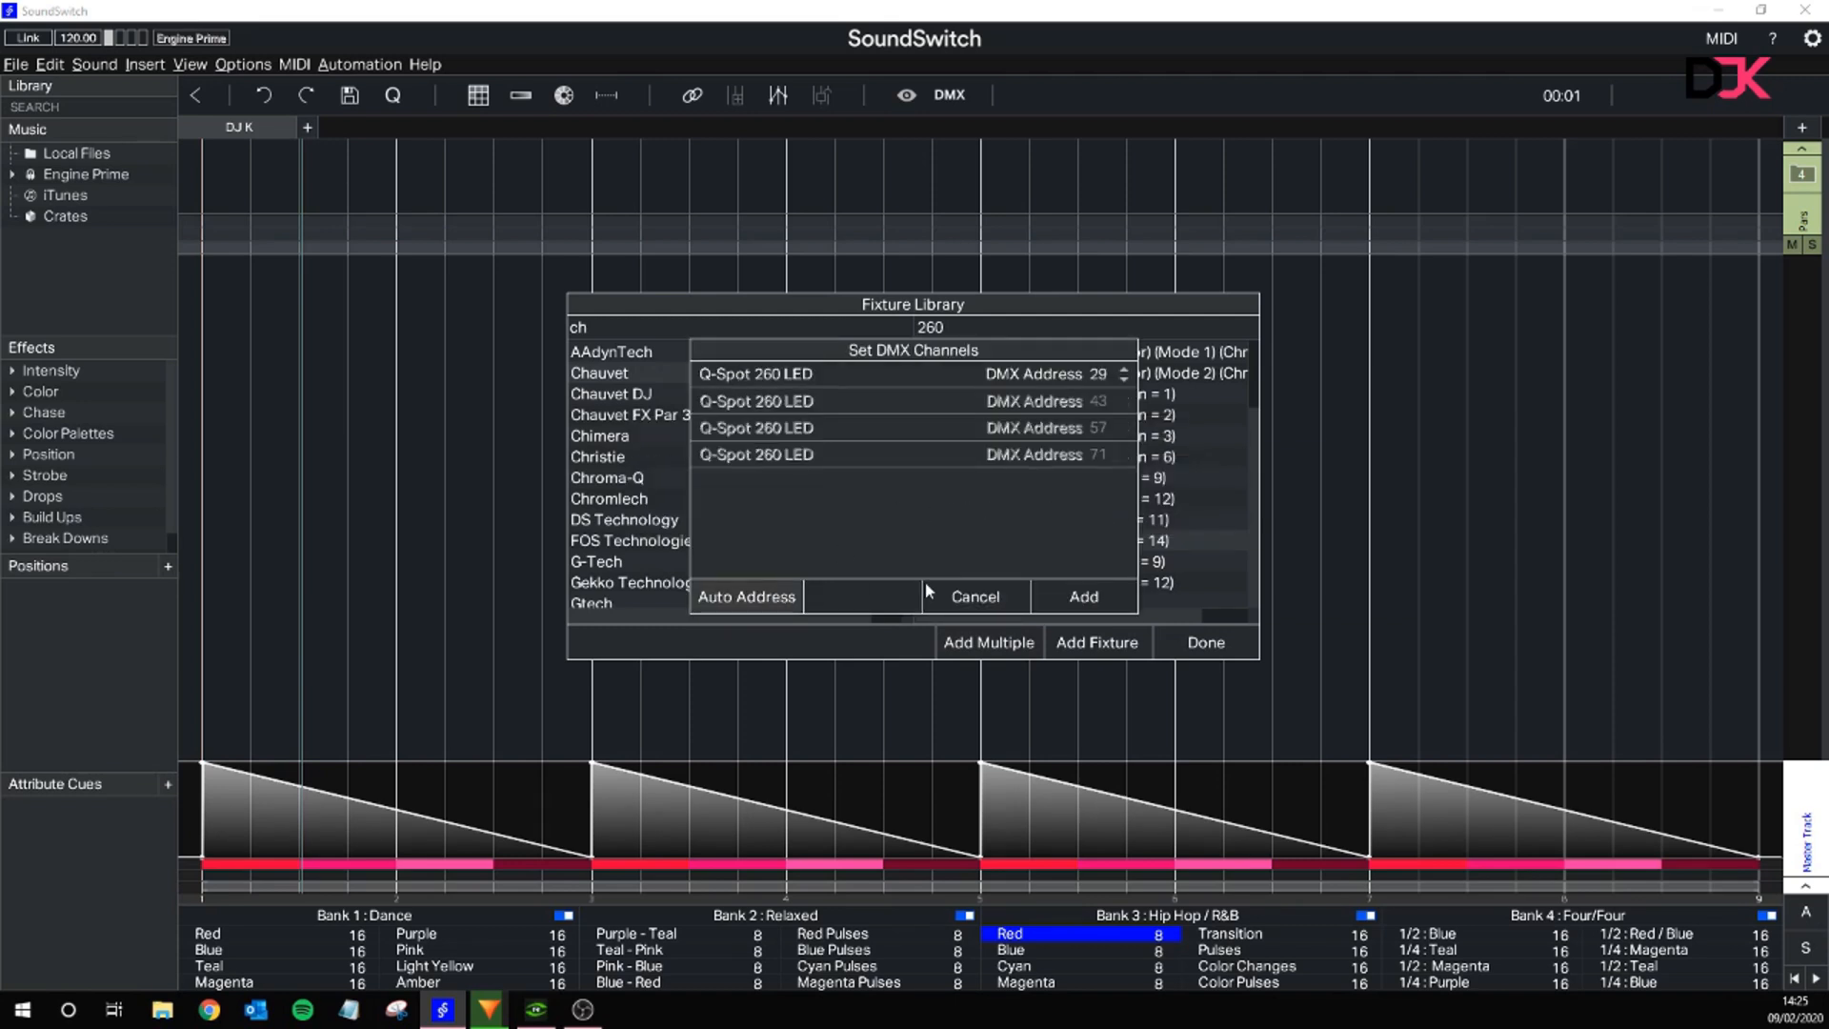
pyautogui.click(1095, 596)
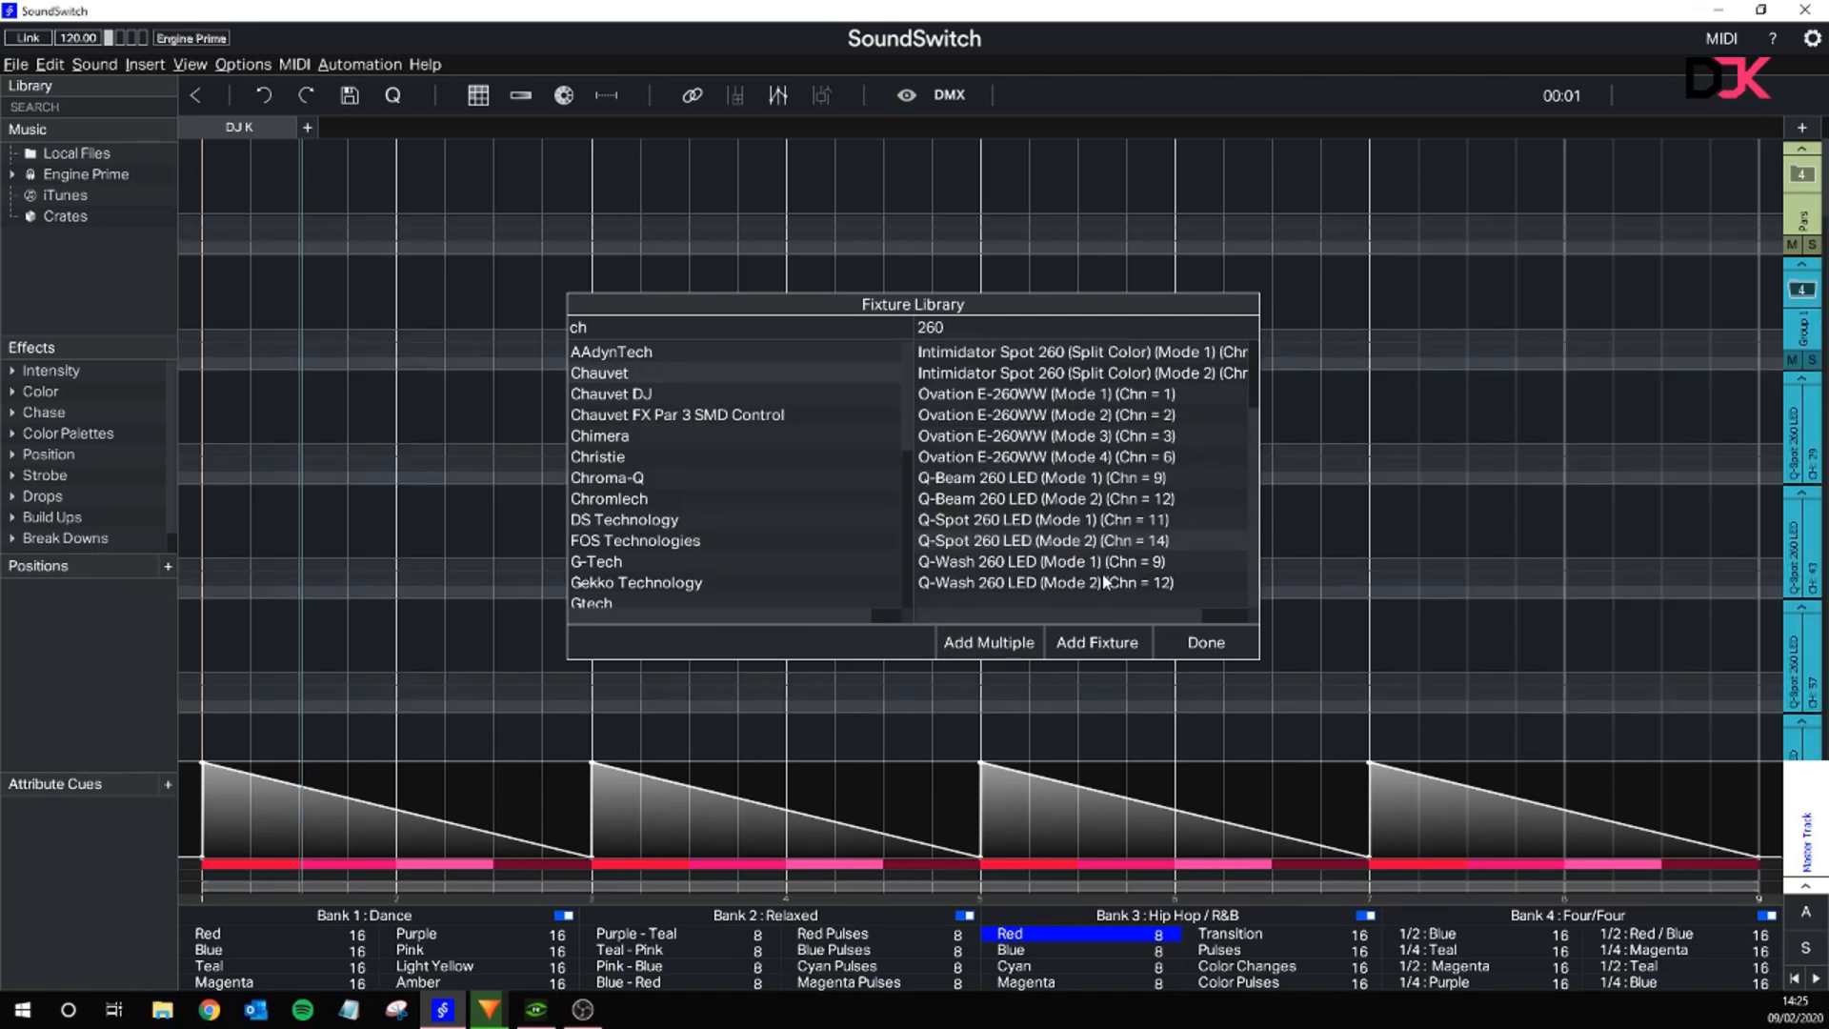
pyautogui.click(1202, 643)
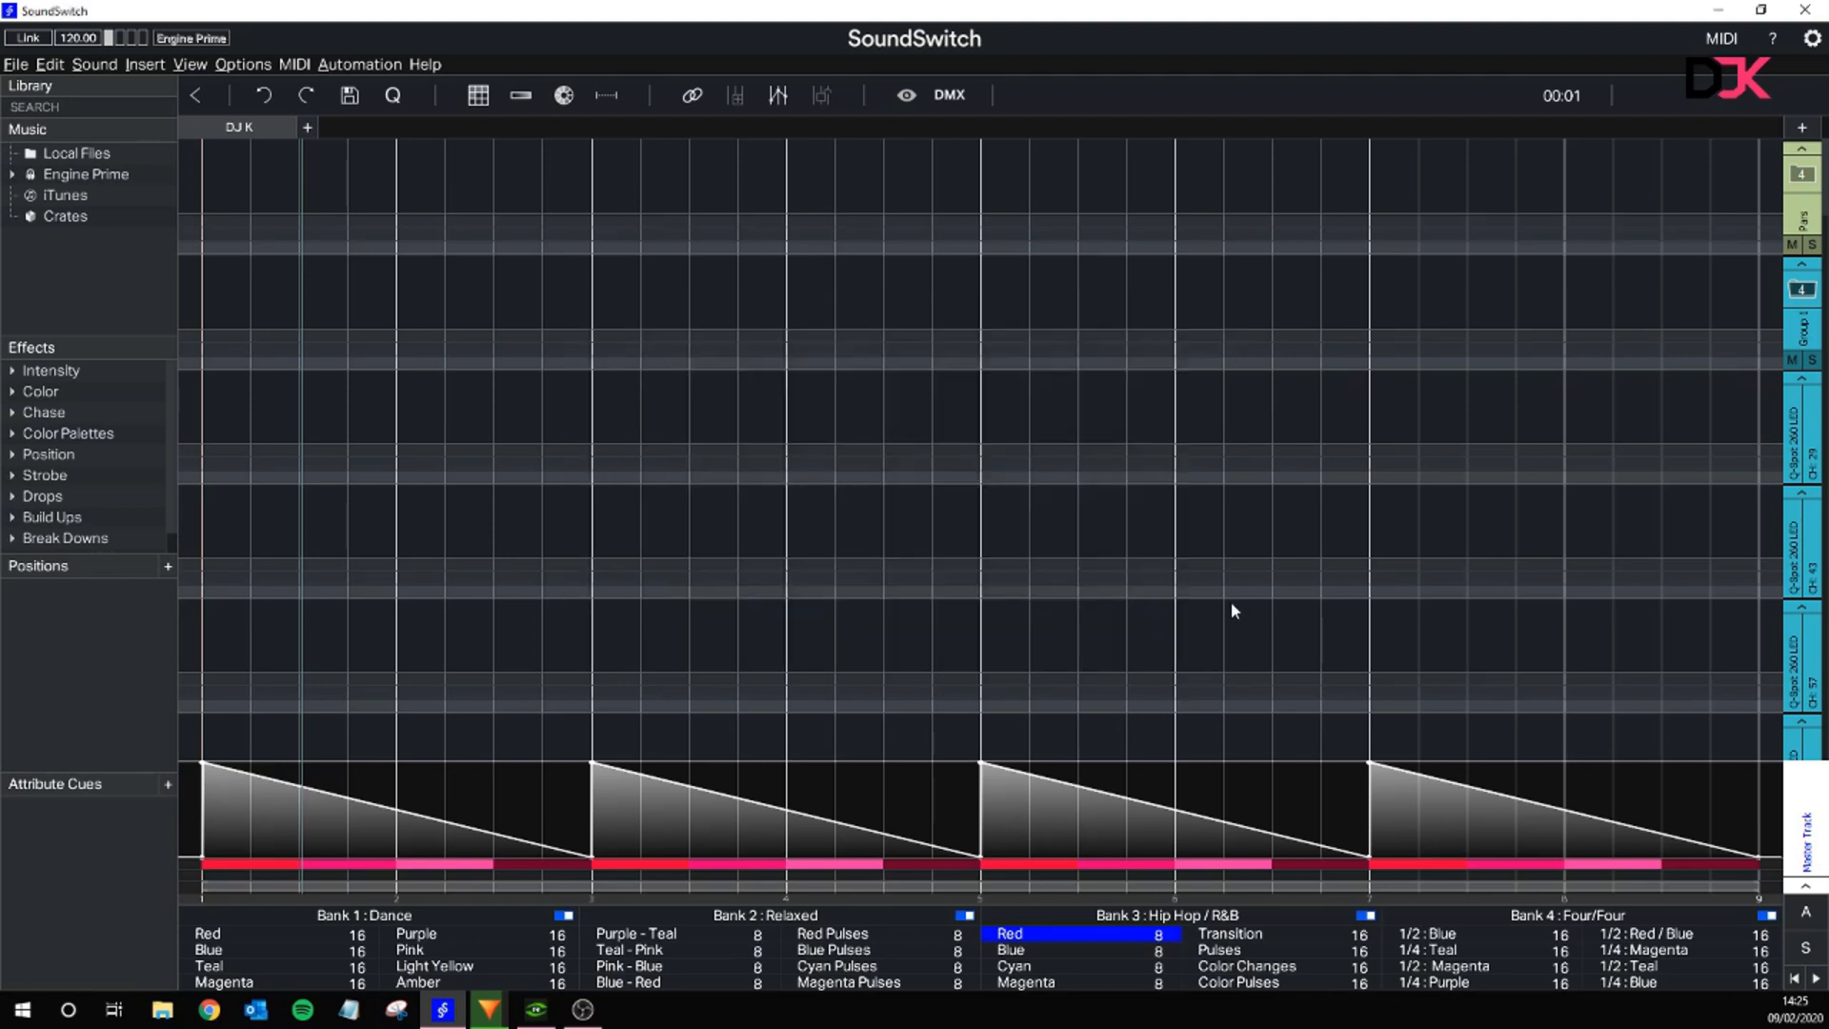
# - Rename the Q-Spot 260 LED group as Heads and expand it to check its fixtures' DMX channels
pyautogui.click(1808, 296)
pyautogui.doubleClick(1812, 329)
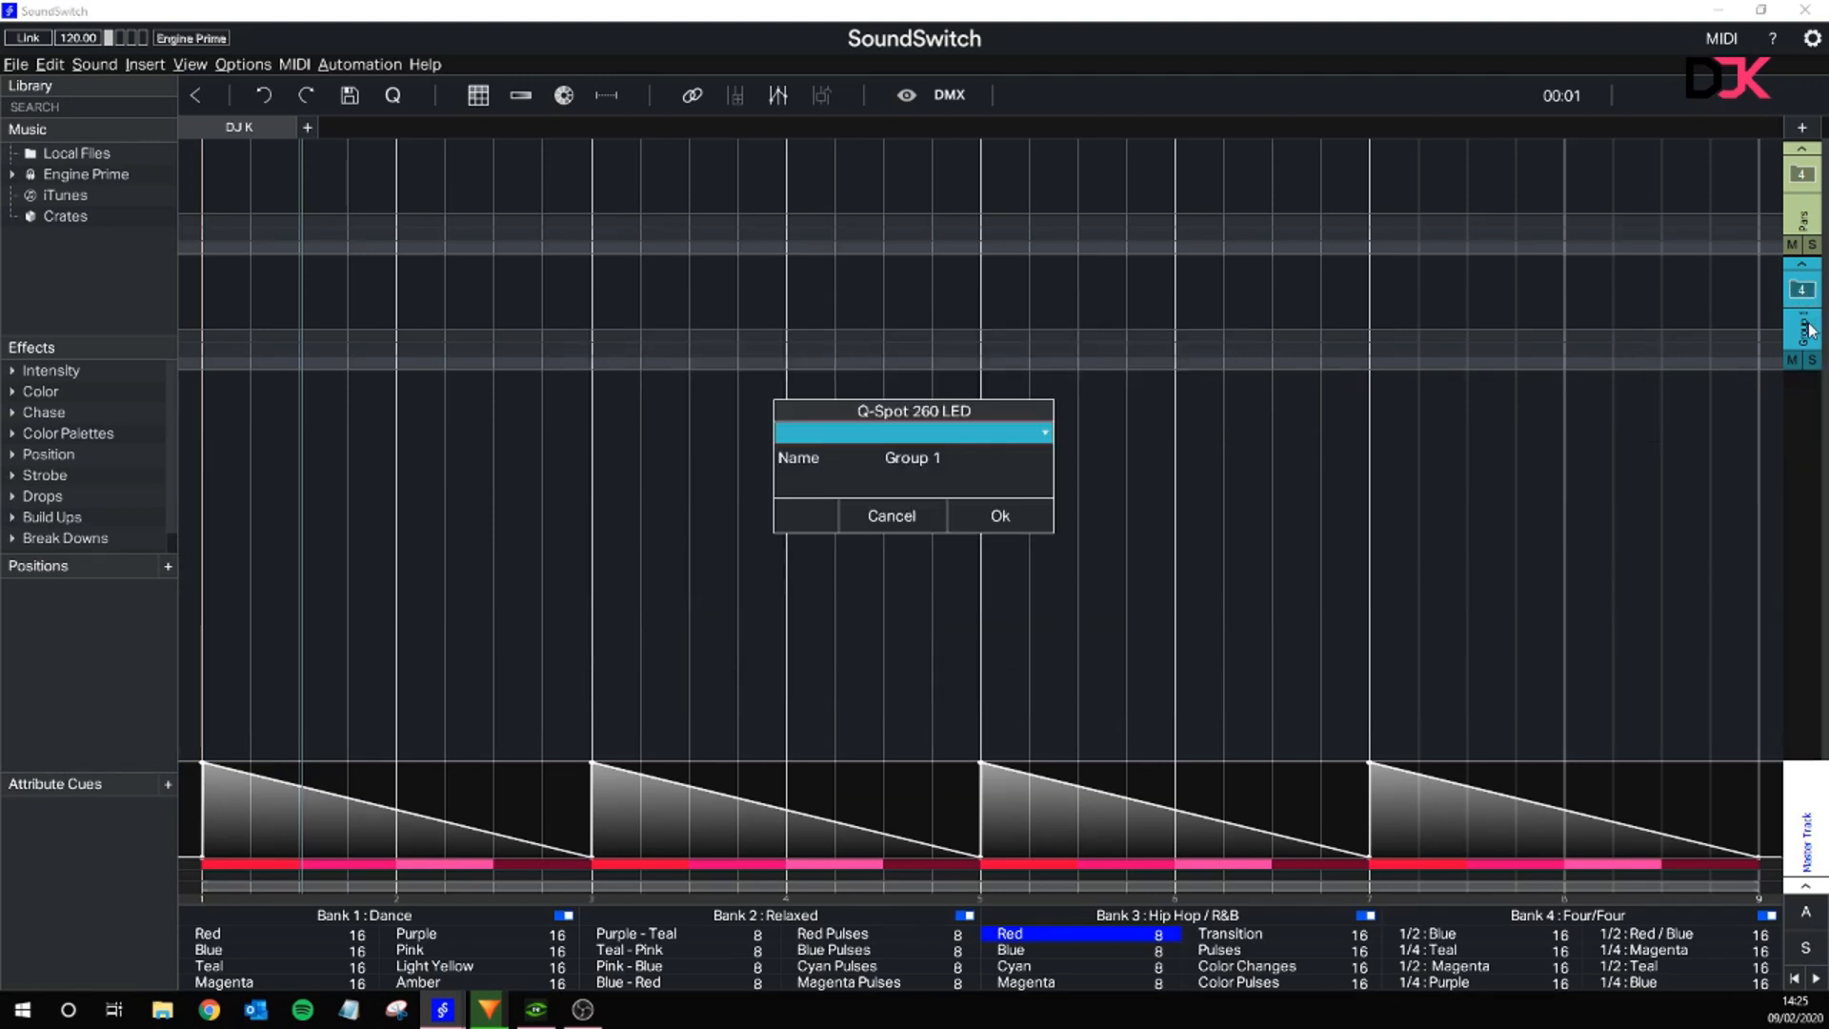
pyautogui.click(891, 468)
pyautogui.write('Heads')
pyautogui.press('Return')
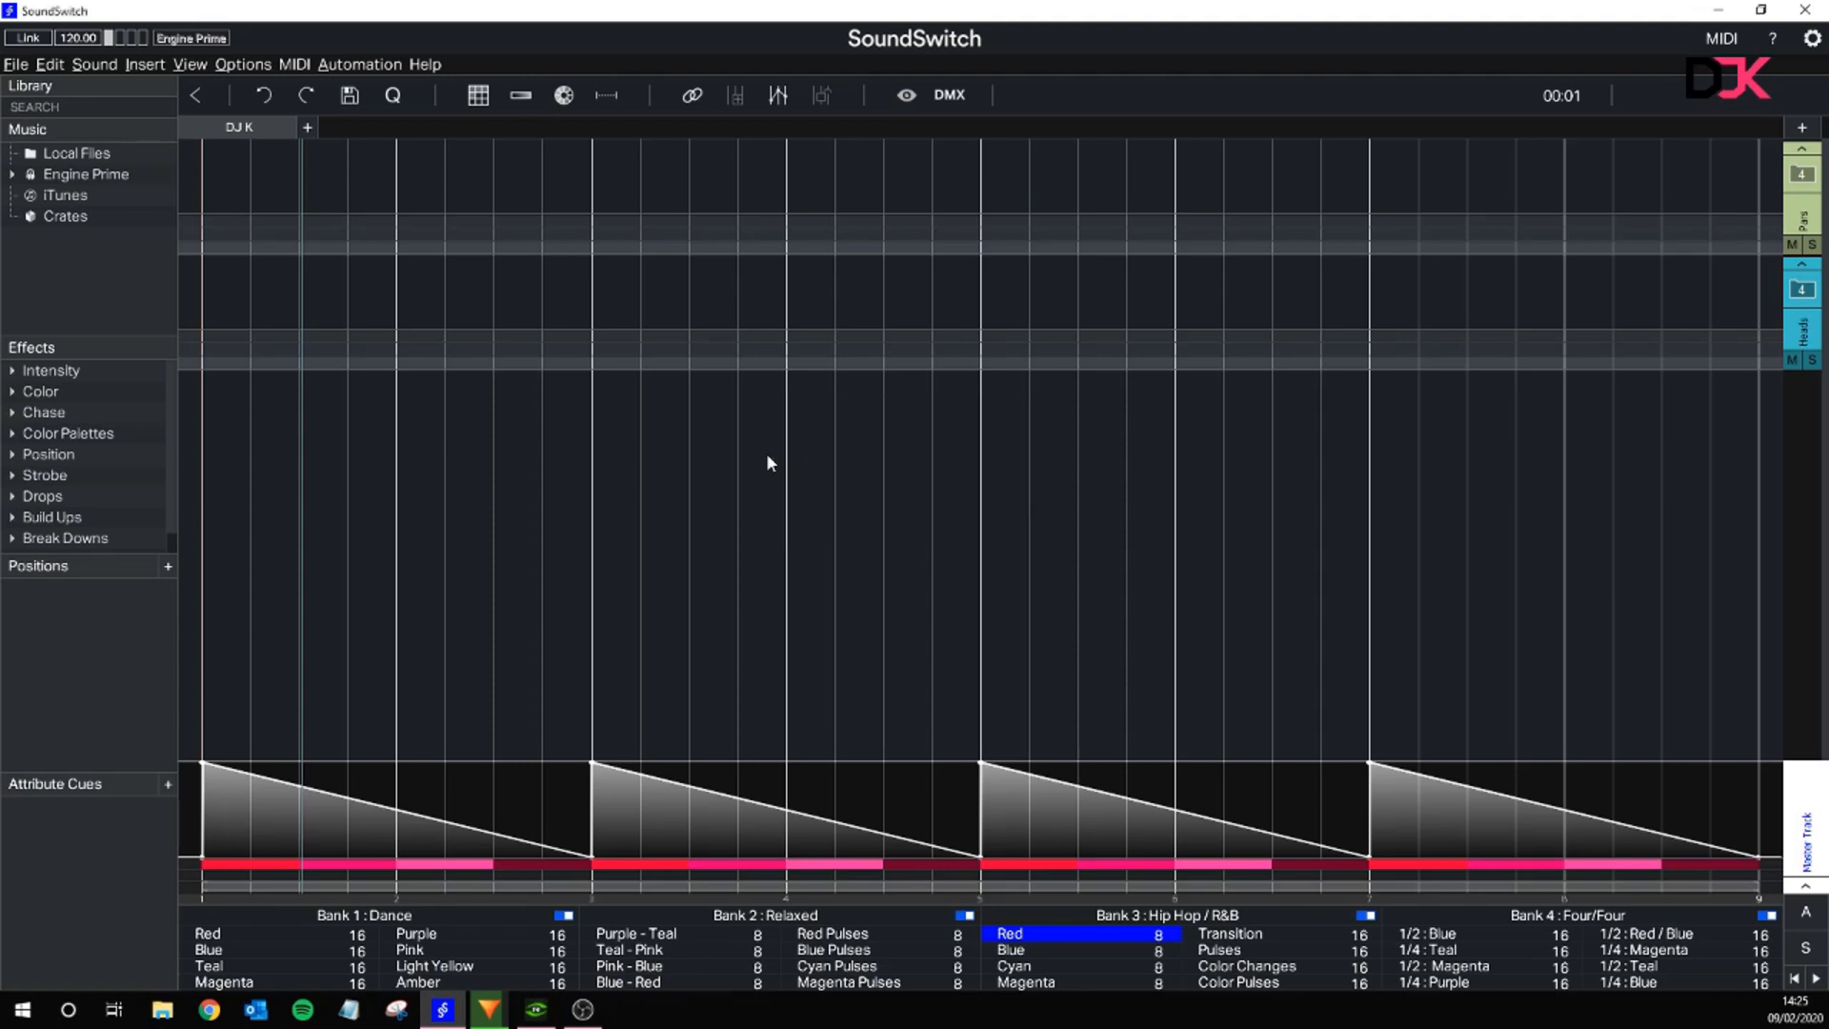
pyautogui.click(1823, 295)
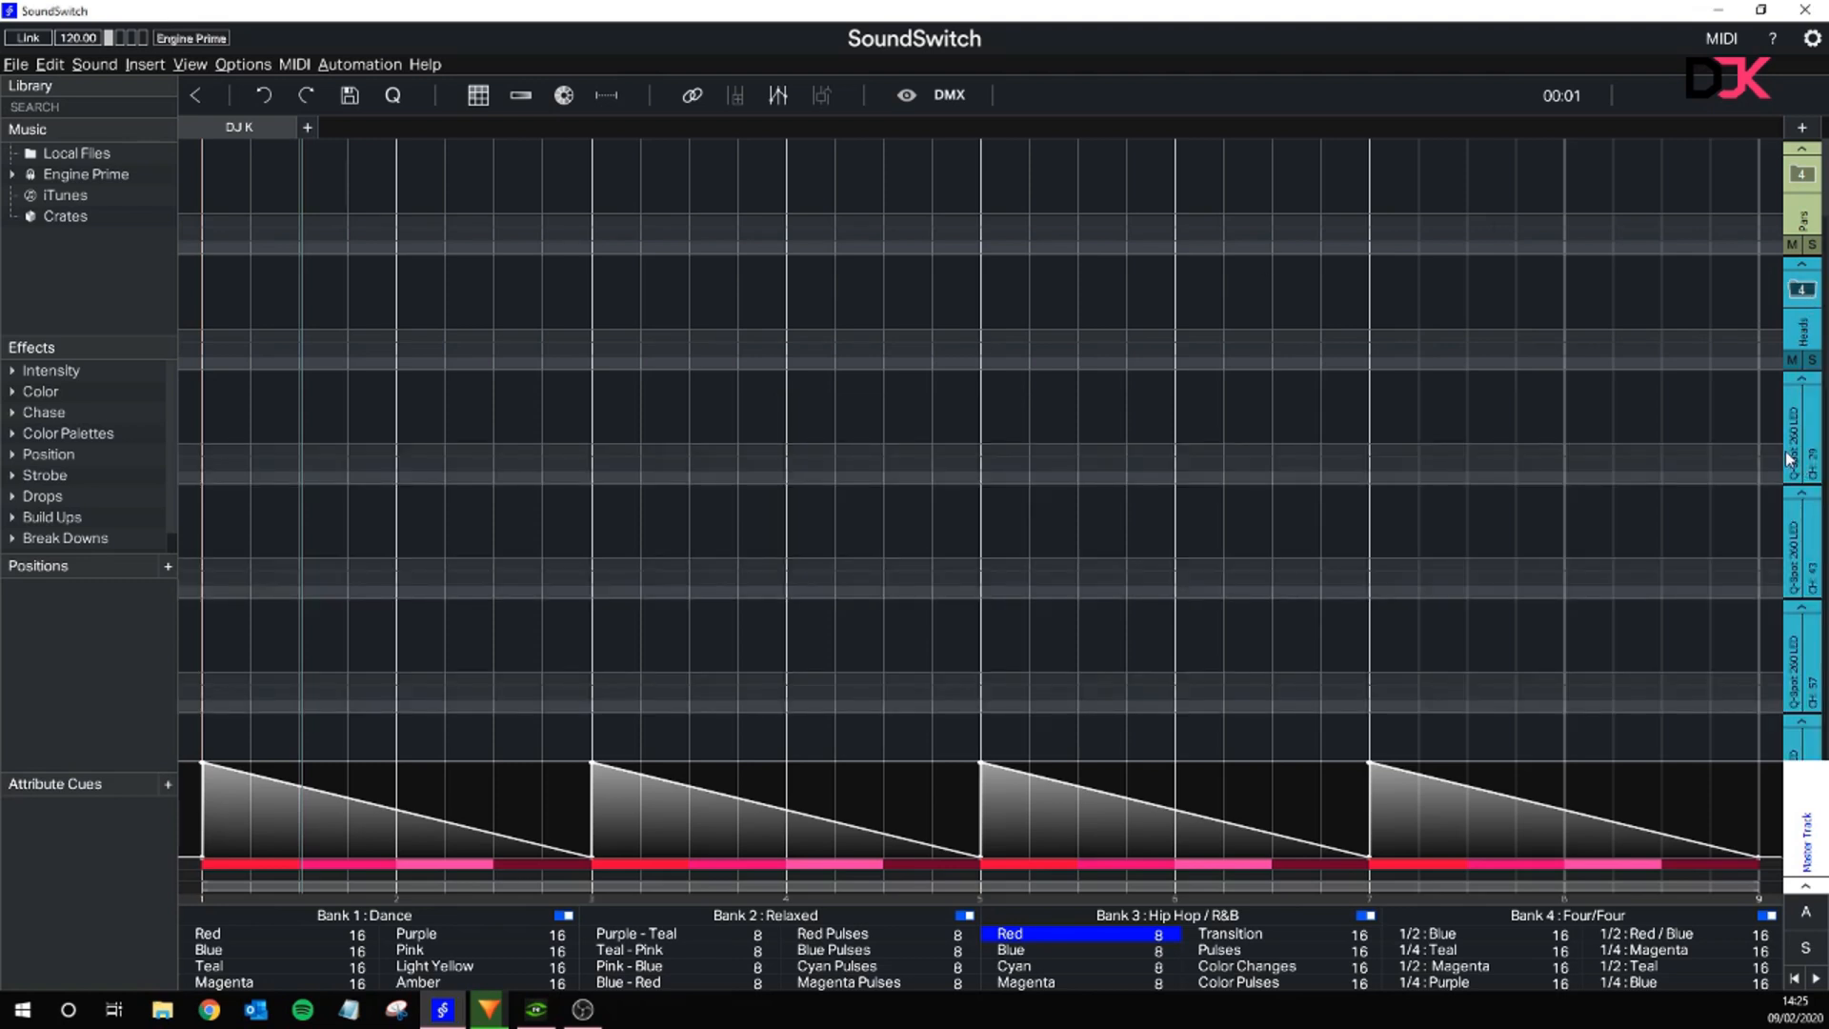
pyautogui.scroll(-1, 1769, 489)
pyautogui.scroll(-1, 1715, 514)
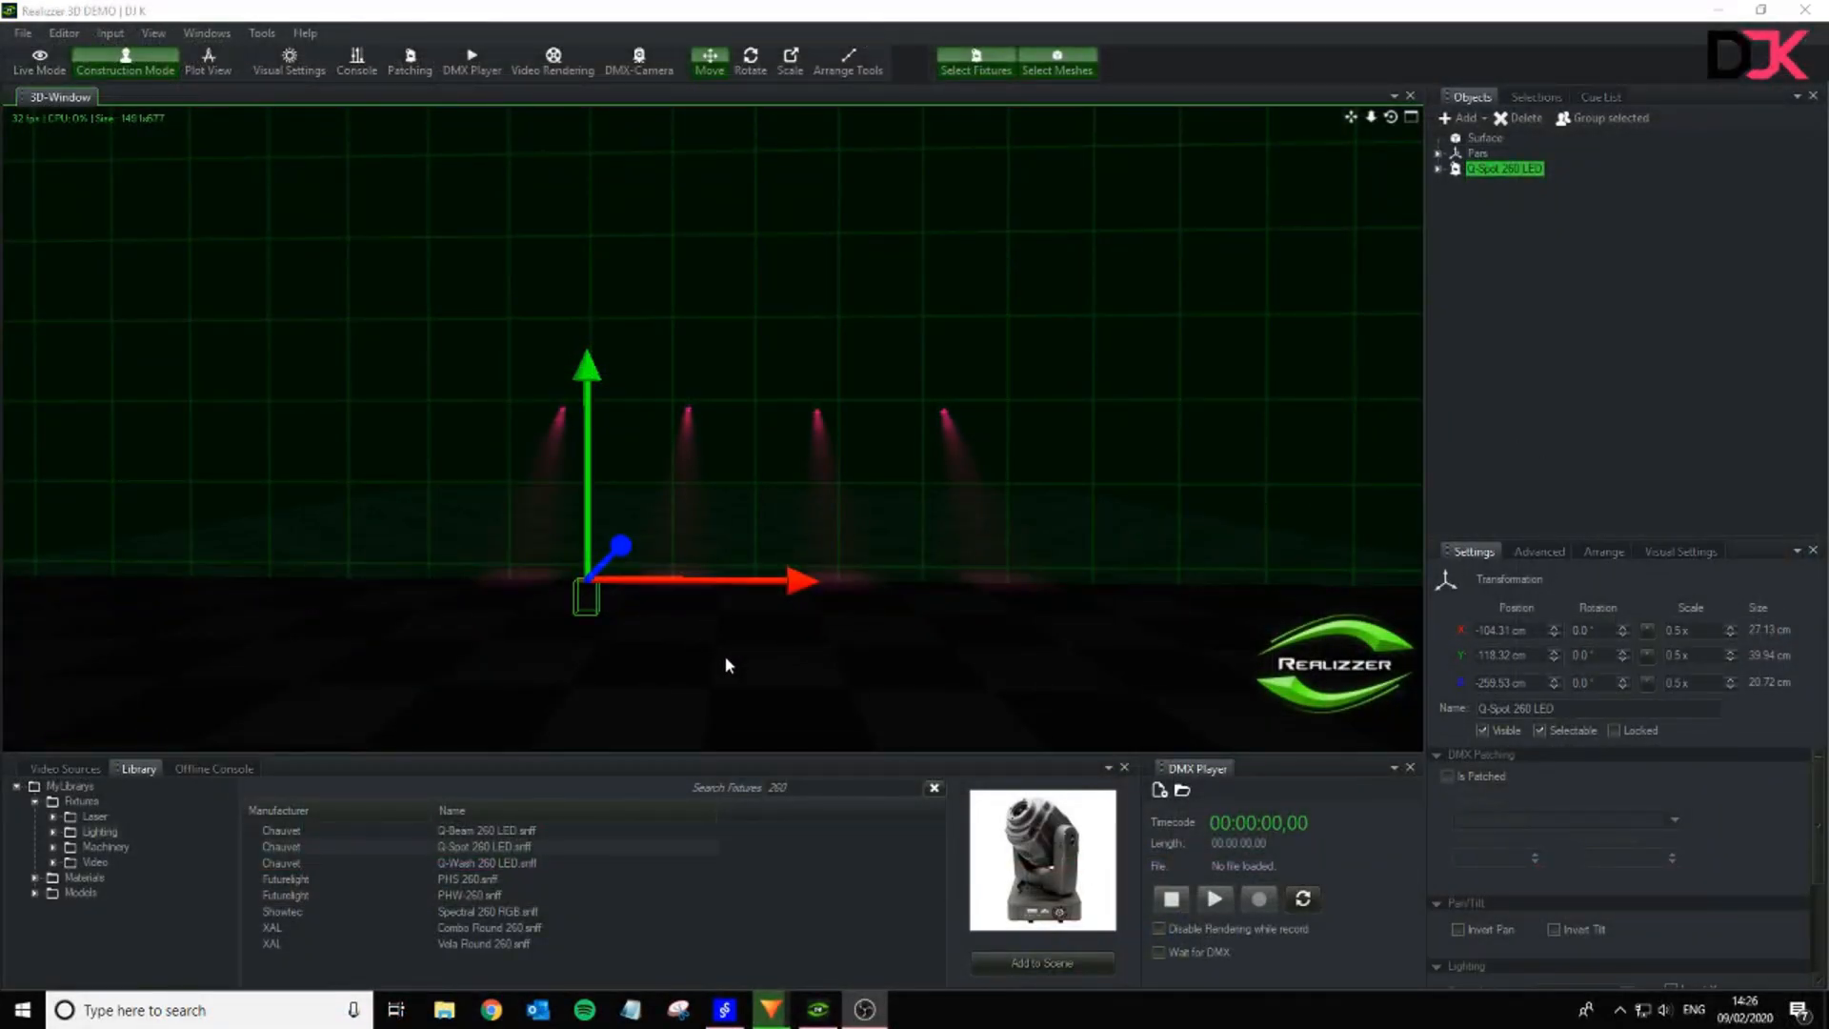
# - Place a Q-Spot 260 LED in the Realizzer 3D scene at about X -104 cm and raise it to about Y 14.7 cm
pyautogui.moveTo(541, 846); pyautogui.dragTo(590, 847)
pyautogui.scroll(2, 585, 602)
pyautogui.scroll(2, 619, 609)
pyautogui.scroll(-2, 643, 624)
pyautogui.moveTo(622, 707); pyautogui.dragTo(540, 632)
pyautogui.moveTo(540, 560); pyautogui.dragTo(547, 405)
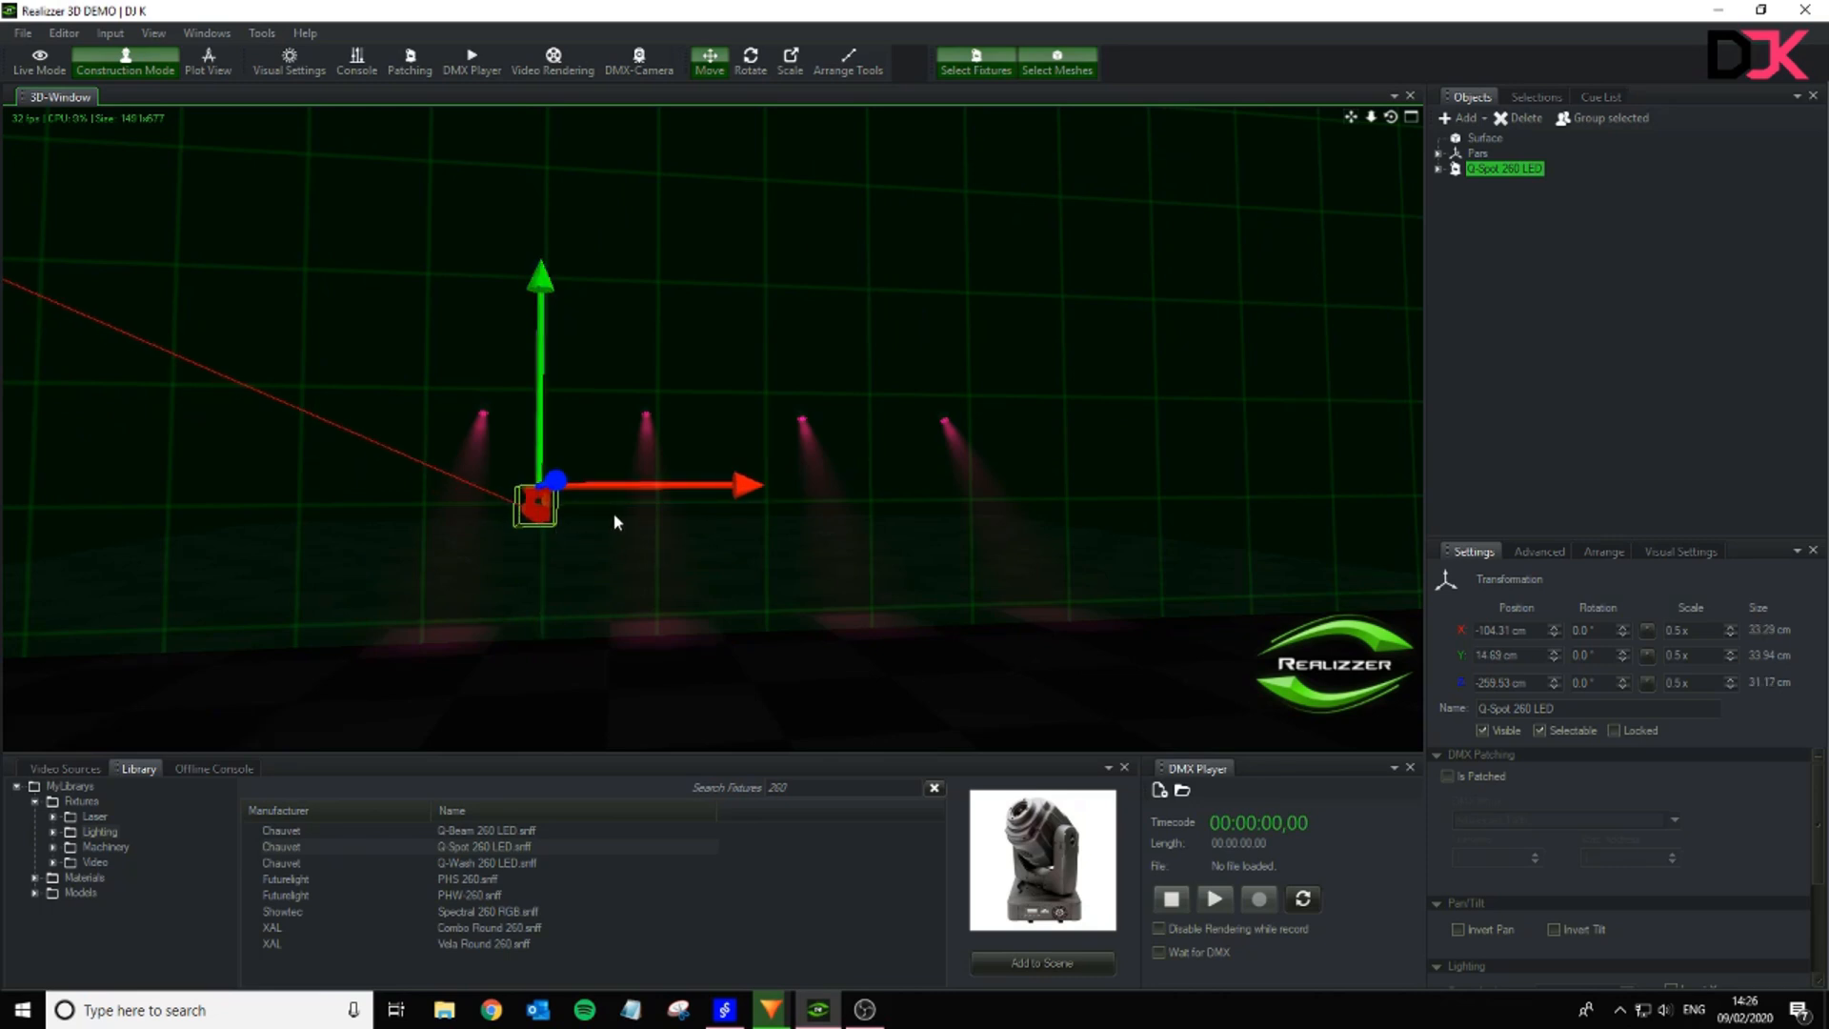
# - Place a second Q-Spot 260 LED beside the first at about X 104.6, Y 13.4 and Z -210.8 cm
pyautogui.moveTo(520, 843); pyautogui.dragTo(770, 638)
pyautogui.click(844, 532)
pyautogui.moveTo(773, 548); pyautogui.dragTo(743, 349)
pyautogui.moveTo(842, 491); pyautogui.dragTo(765, 426)
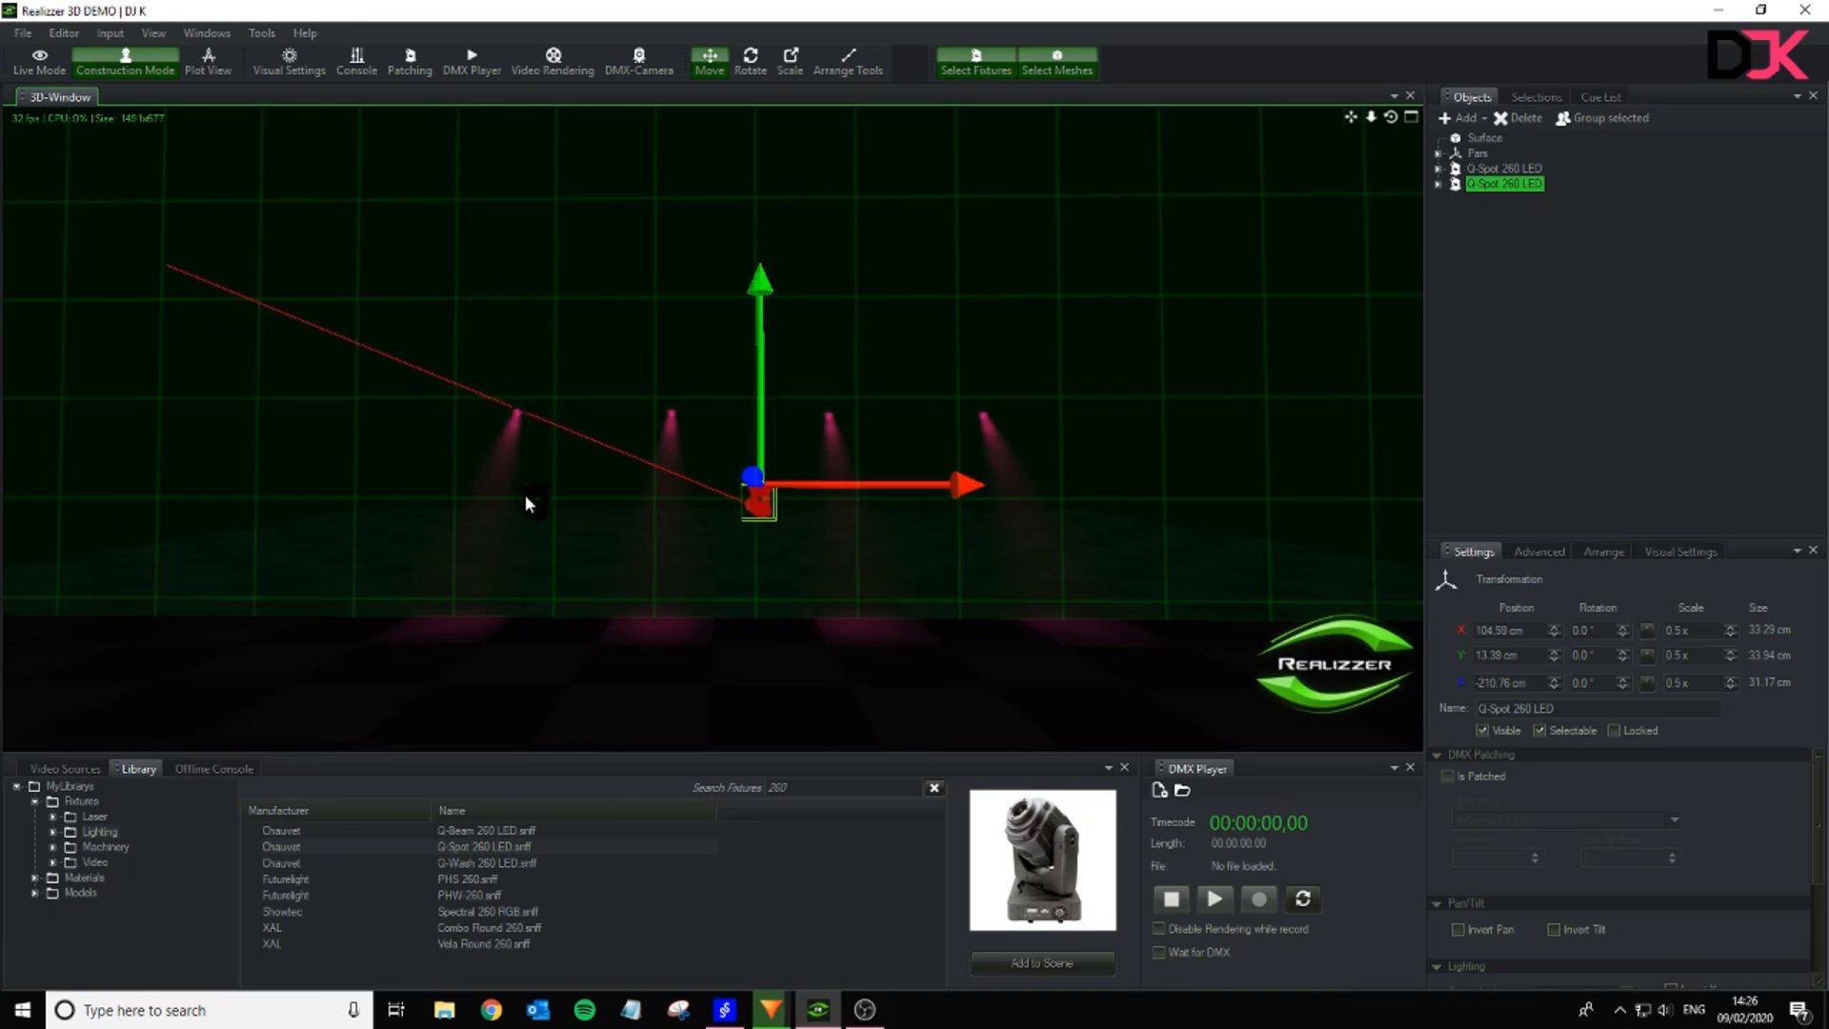
# - Patch the first Q-Spot 260 LED in Advanced 14ch mode on universe 1 with start address 29, and deselect it
pyautogui.click(525, 500)
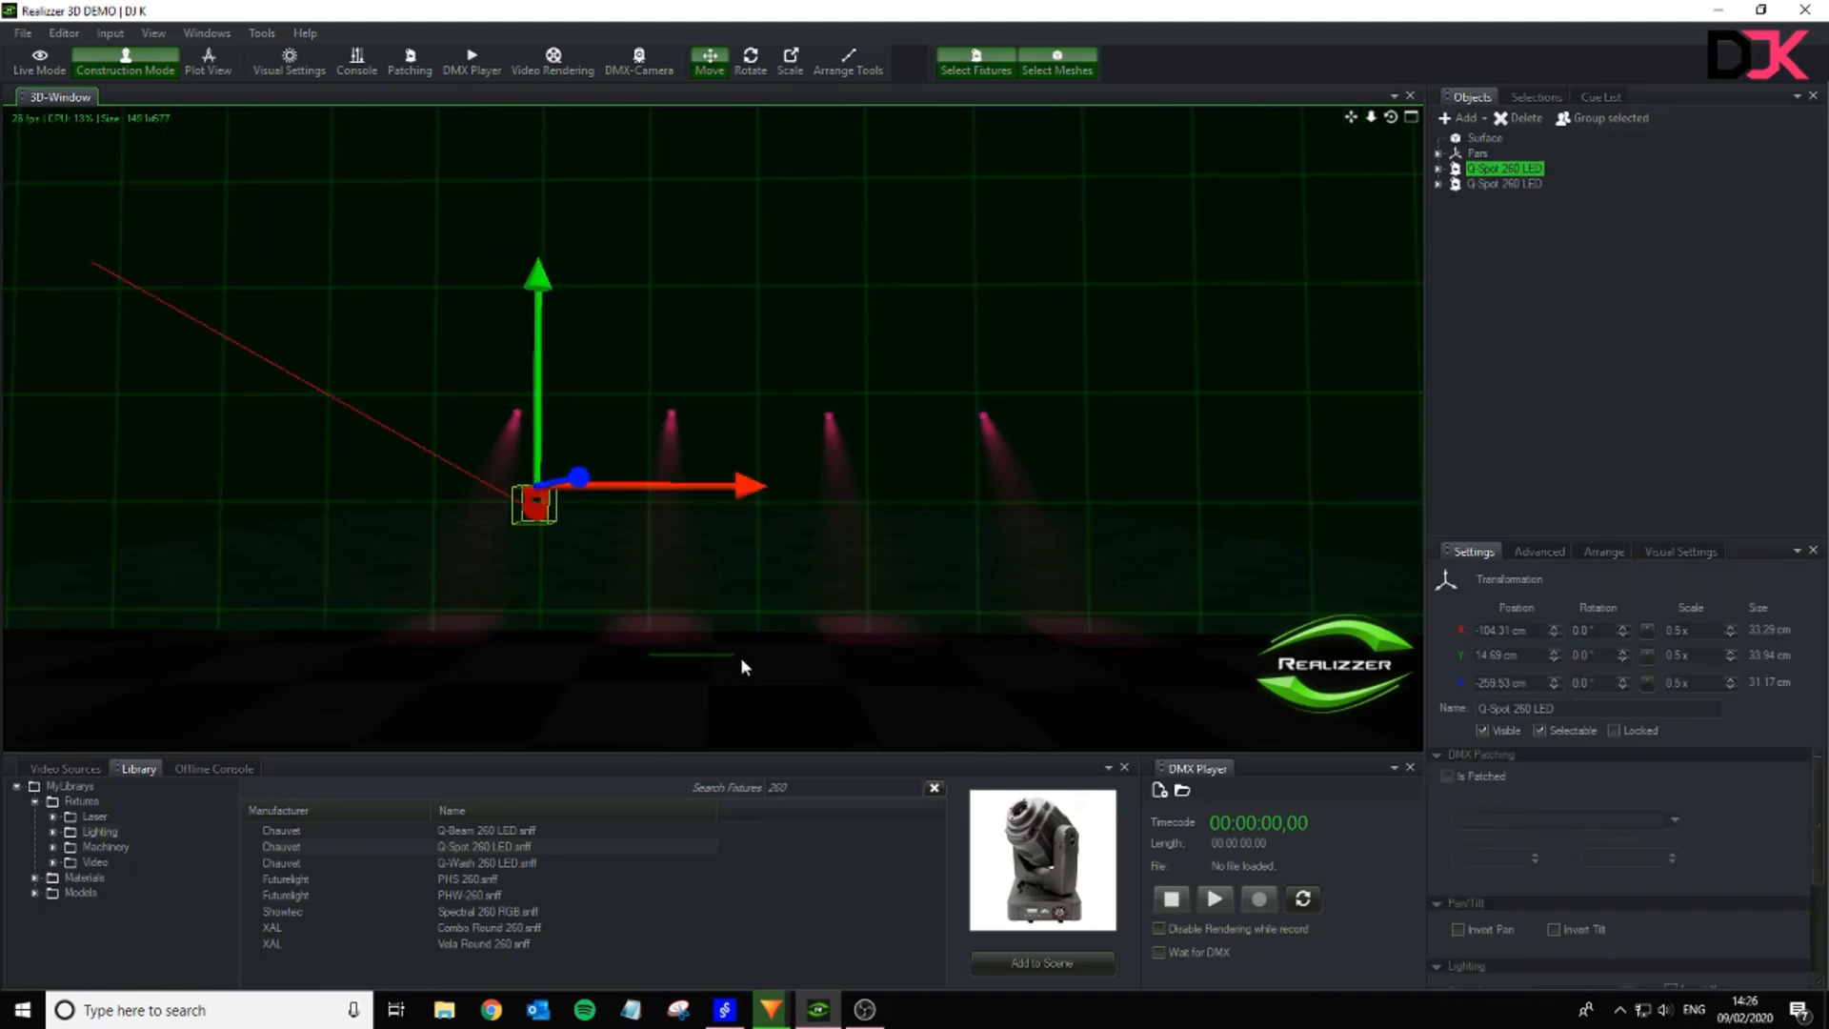
pyautogui.click(735, 655)
pyautogui.click(593, 282)
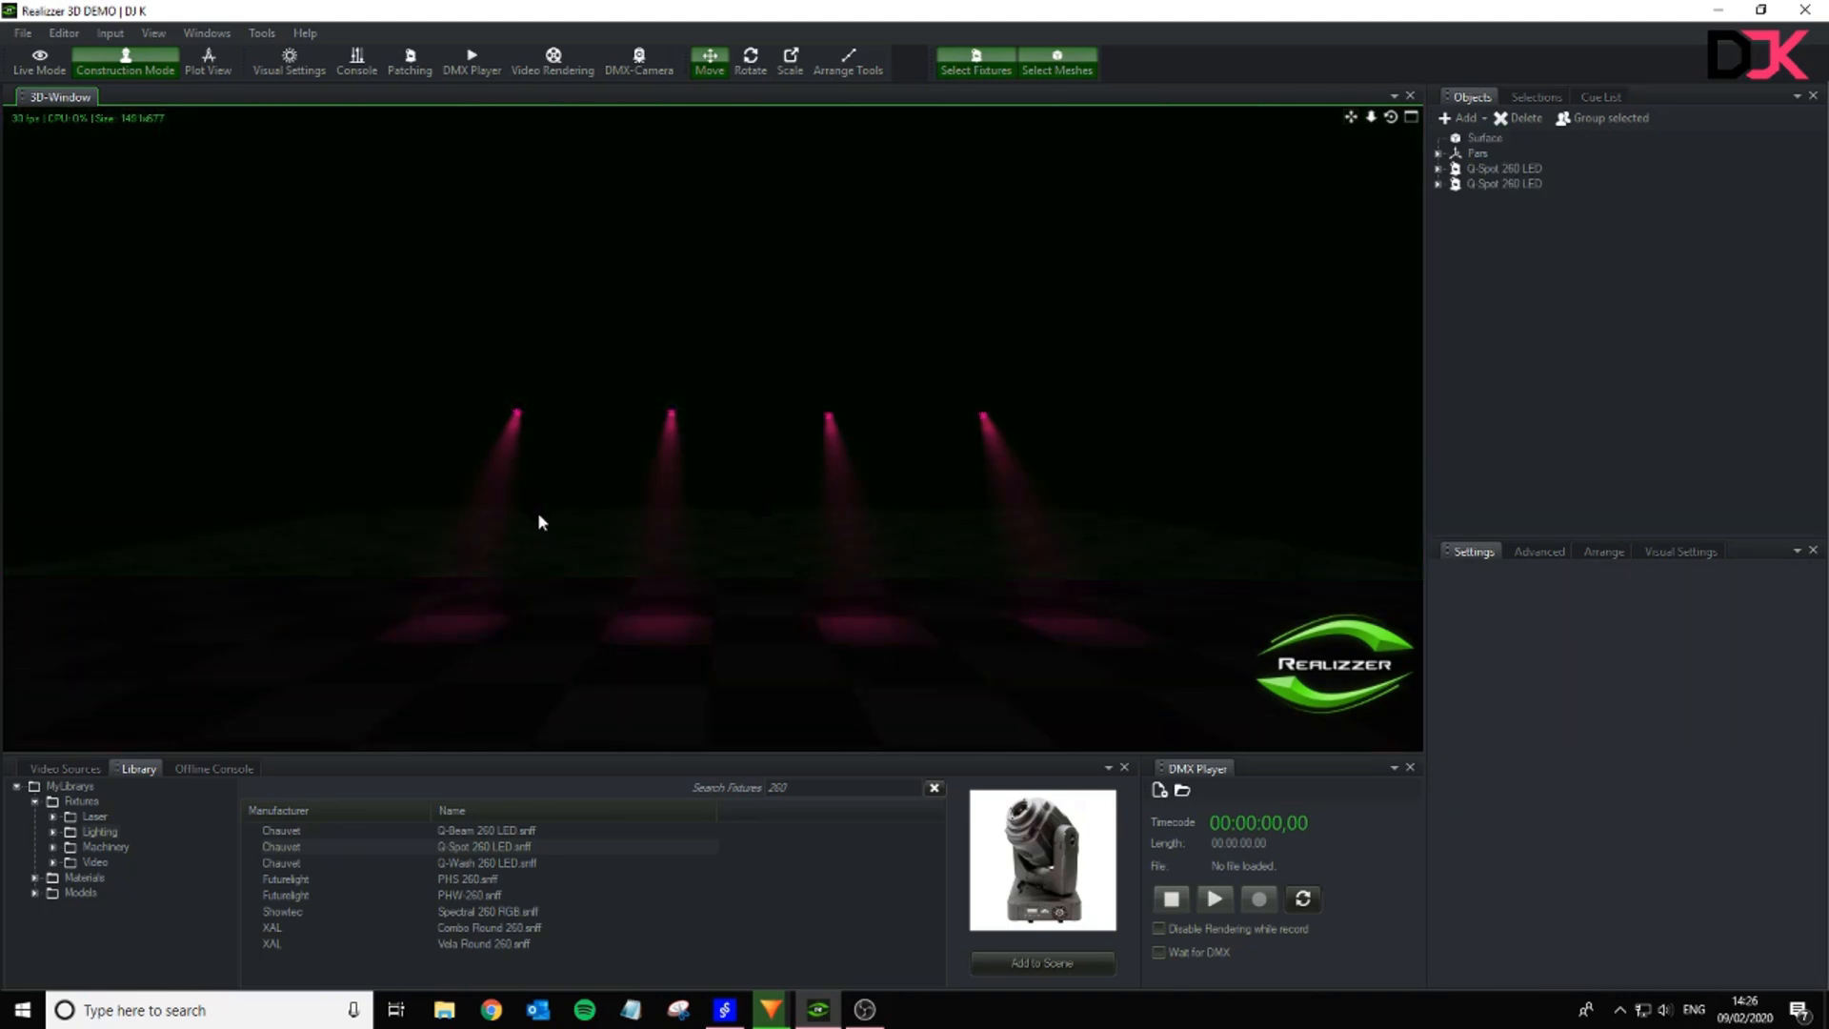
pyautogui.click(539, 515)
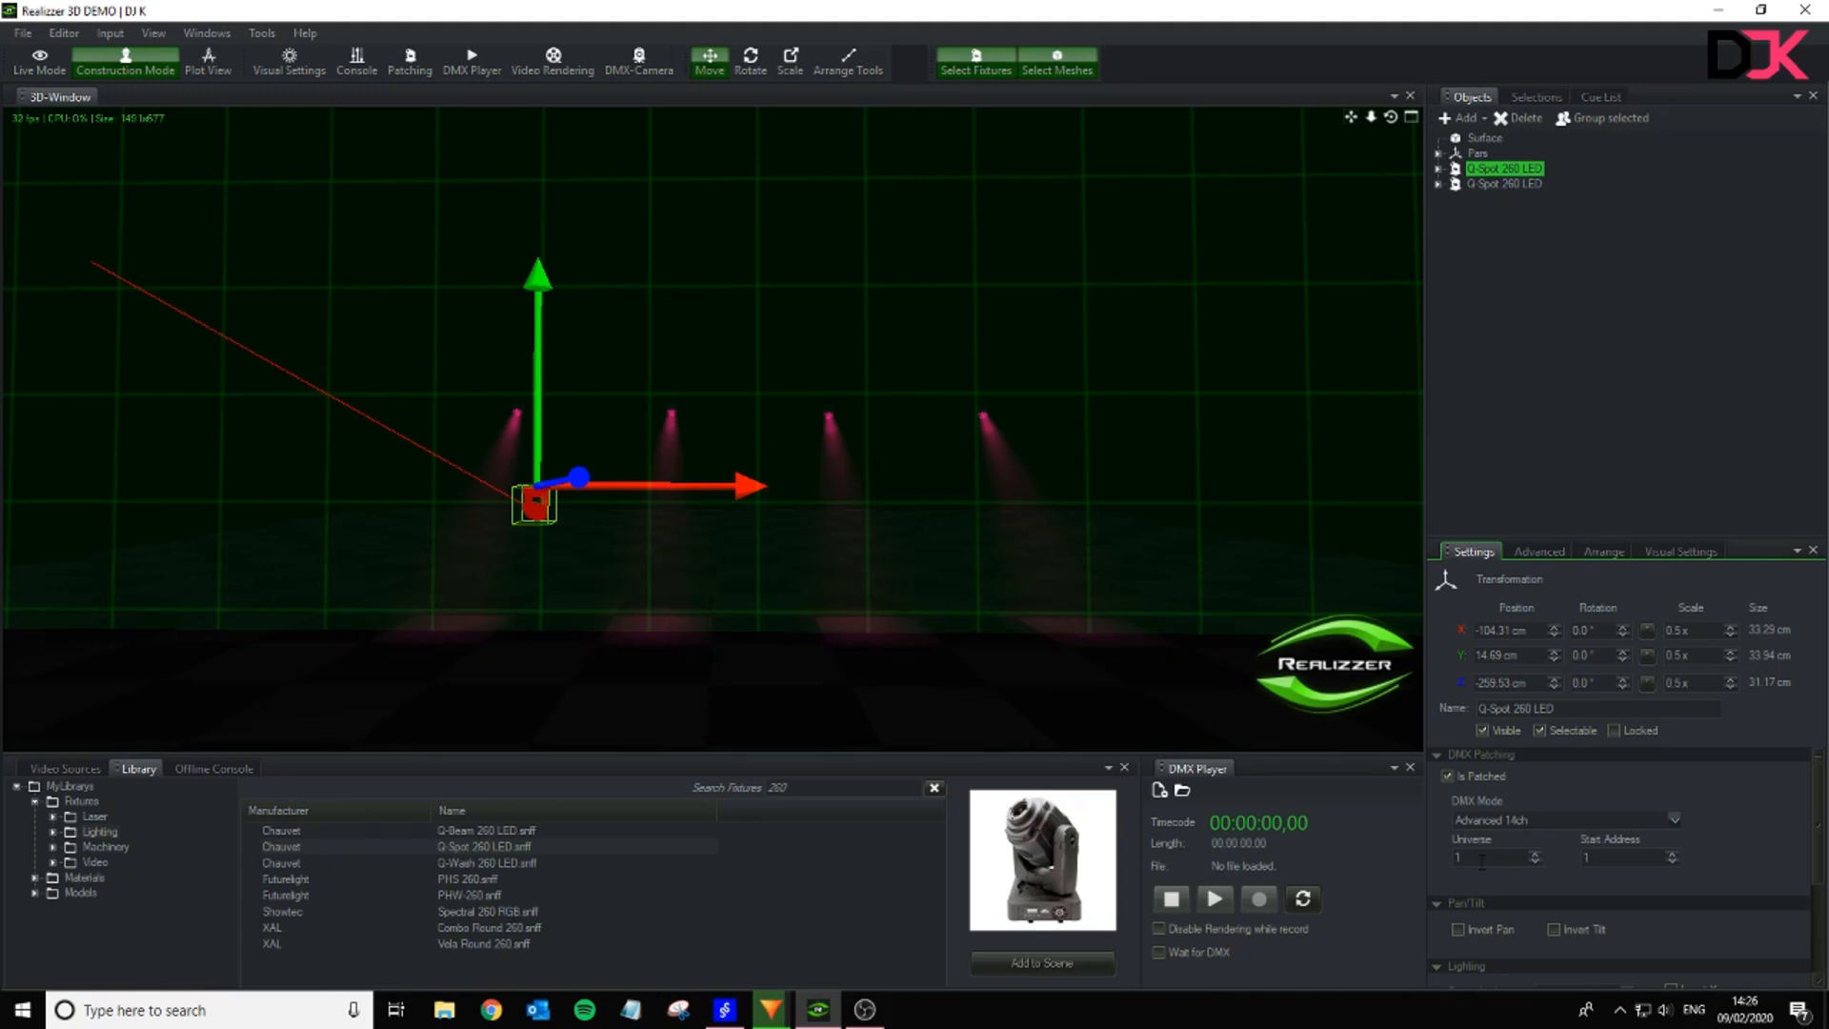
pyautogui.press('BackSpace')
pyautogui.write('25')
pyautogui.press('Return')
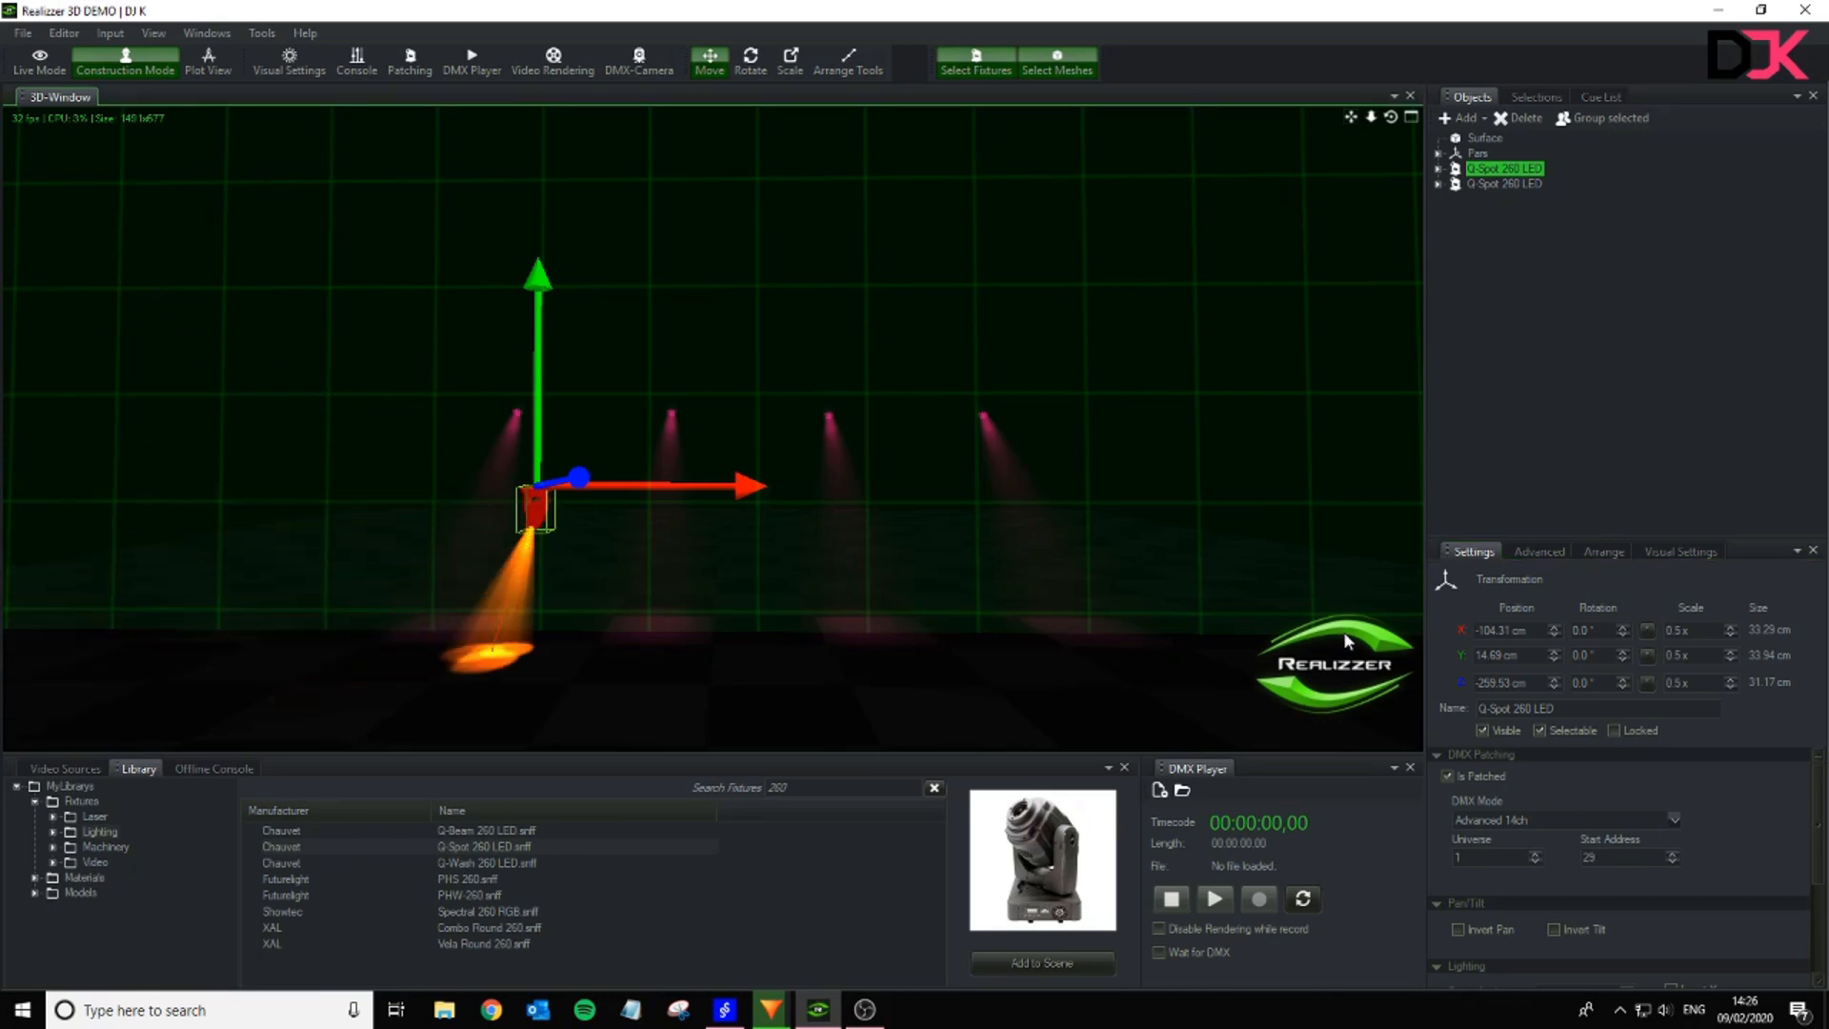
pyautogui.click(1175, 327)
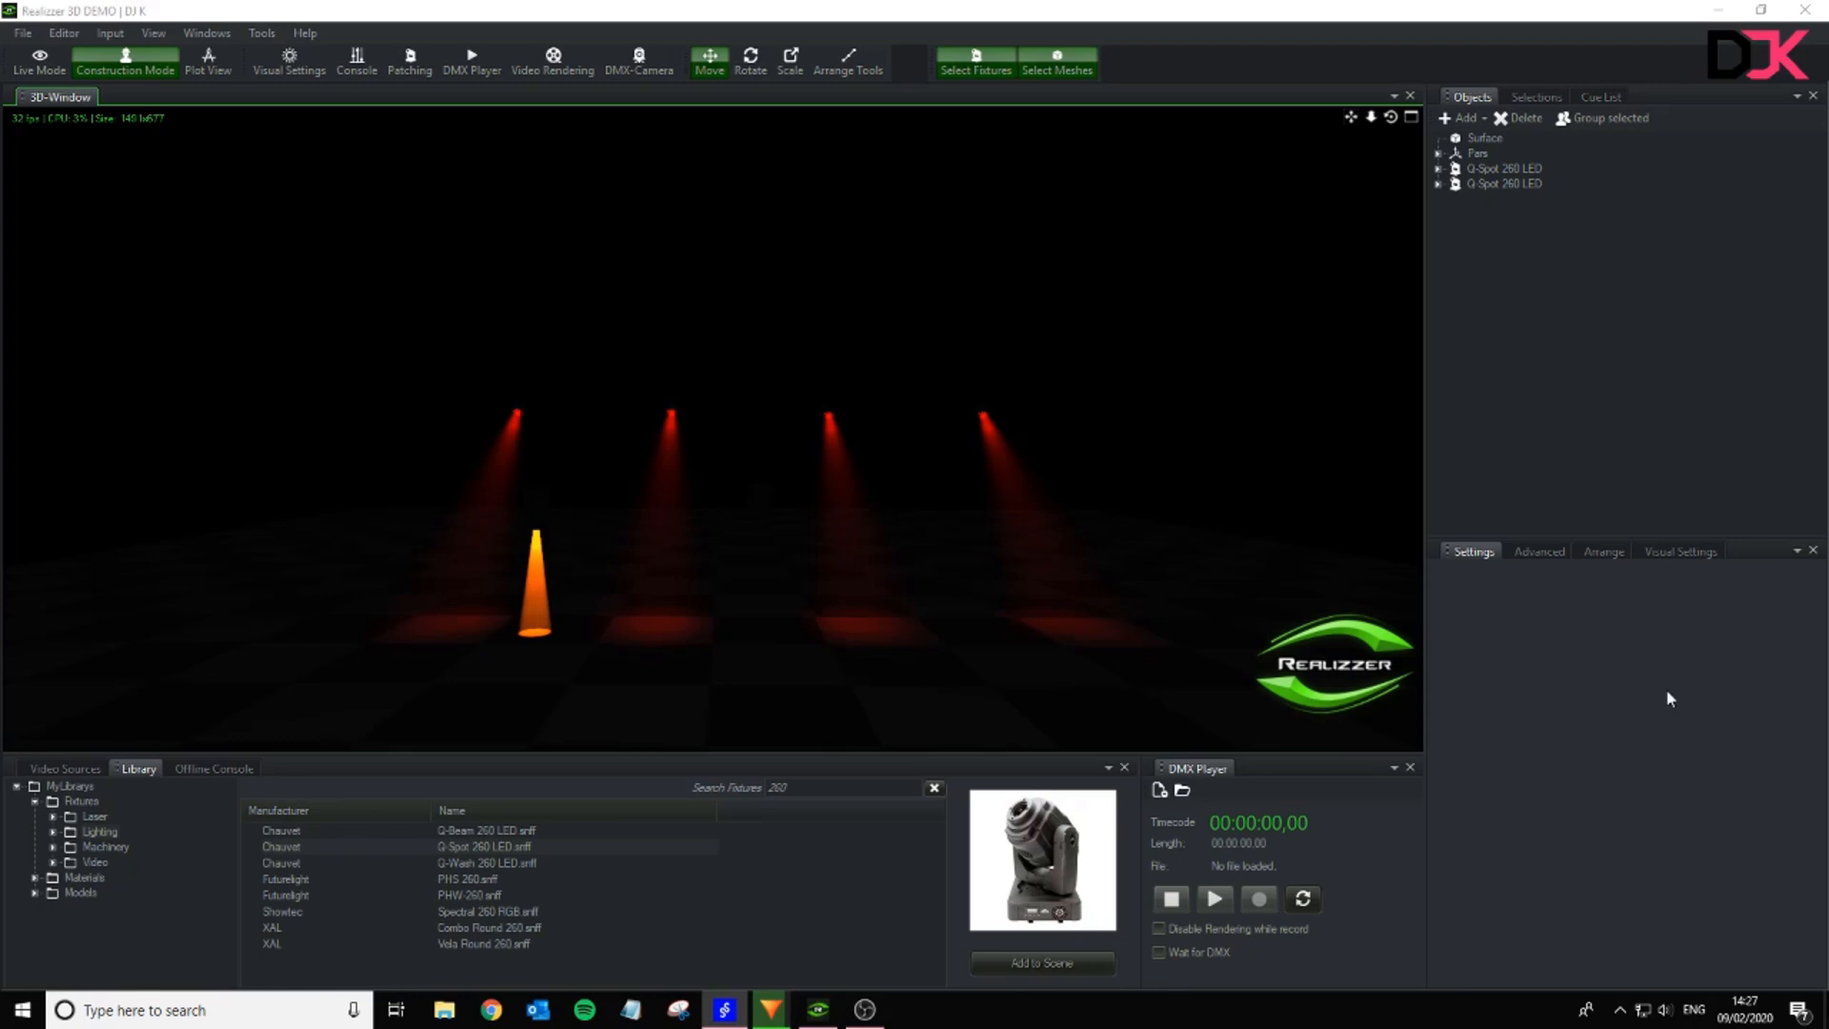
pyautogui.click(534, 519)
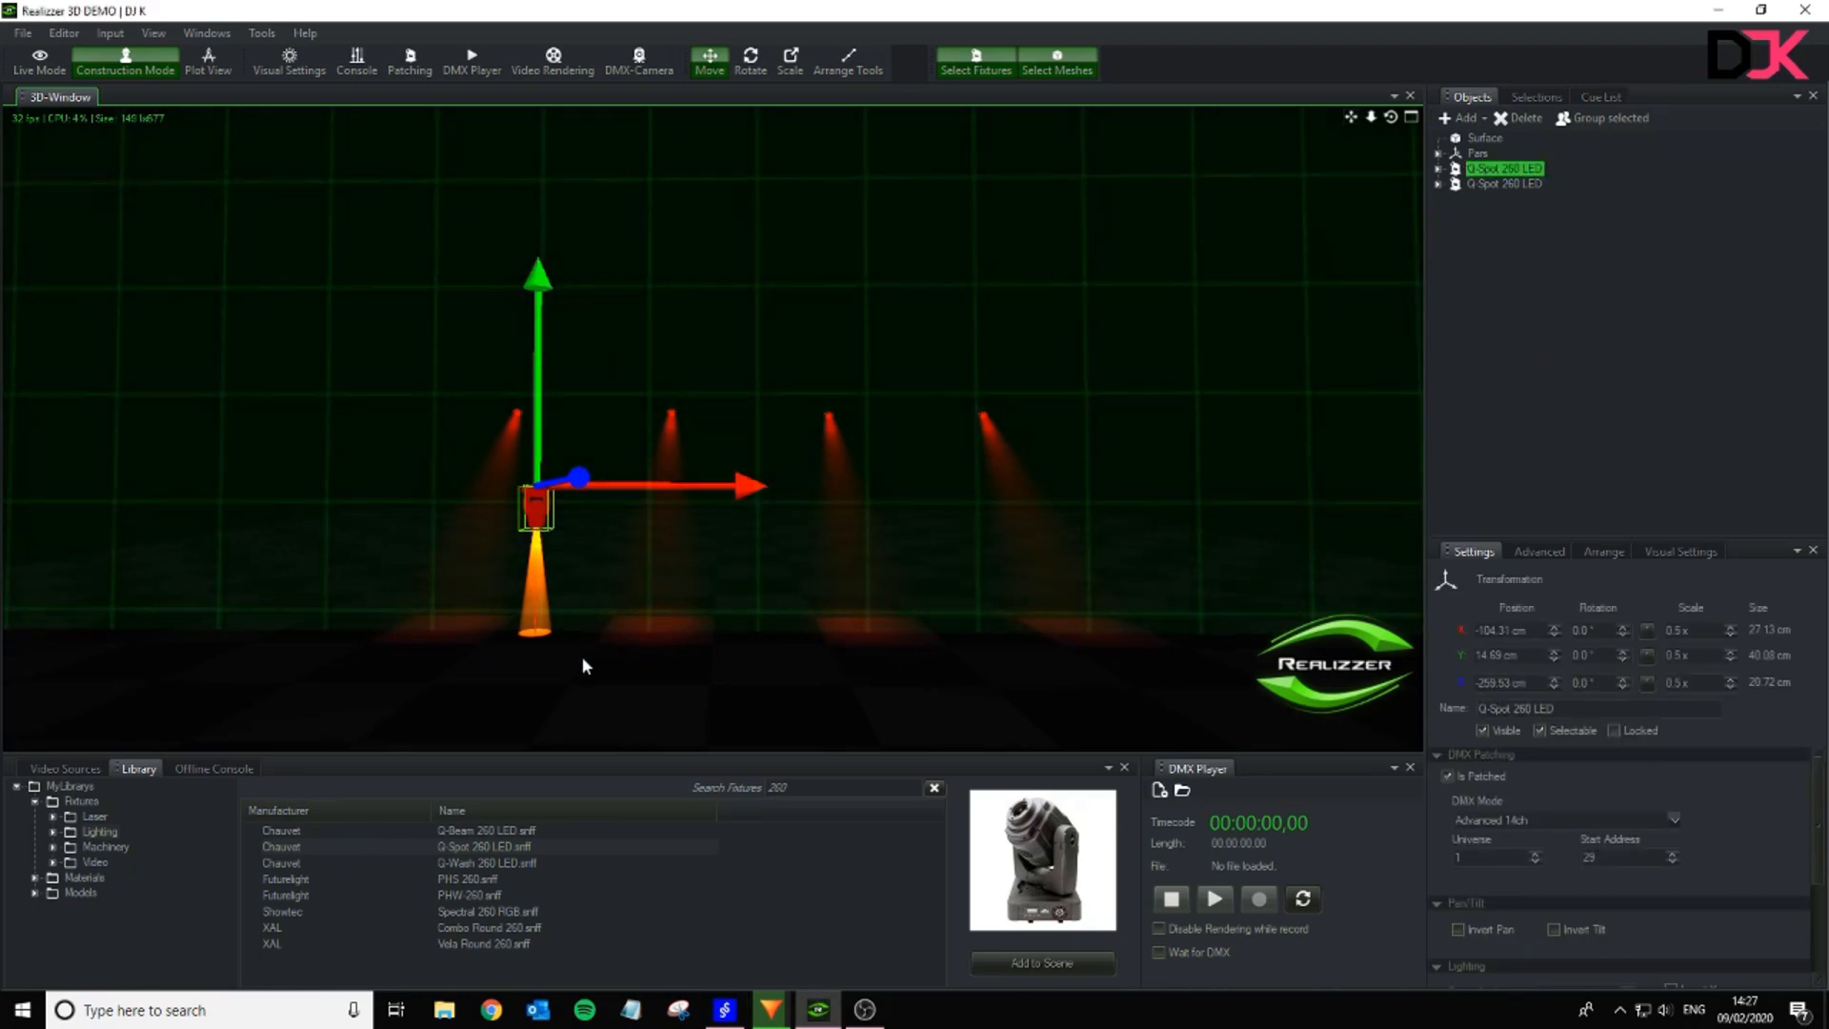
pyautogui.click(736, 686)
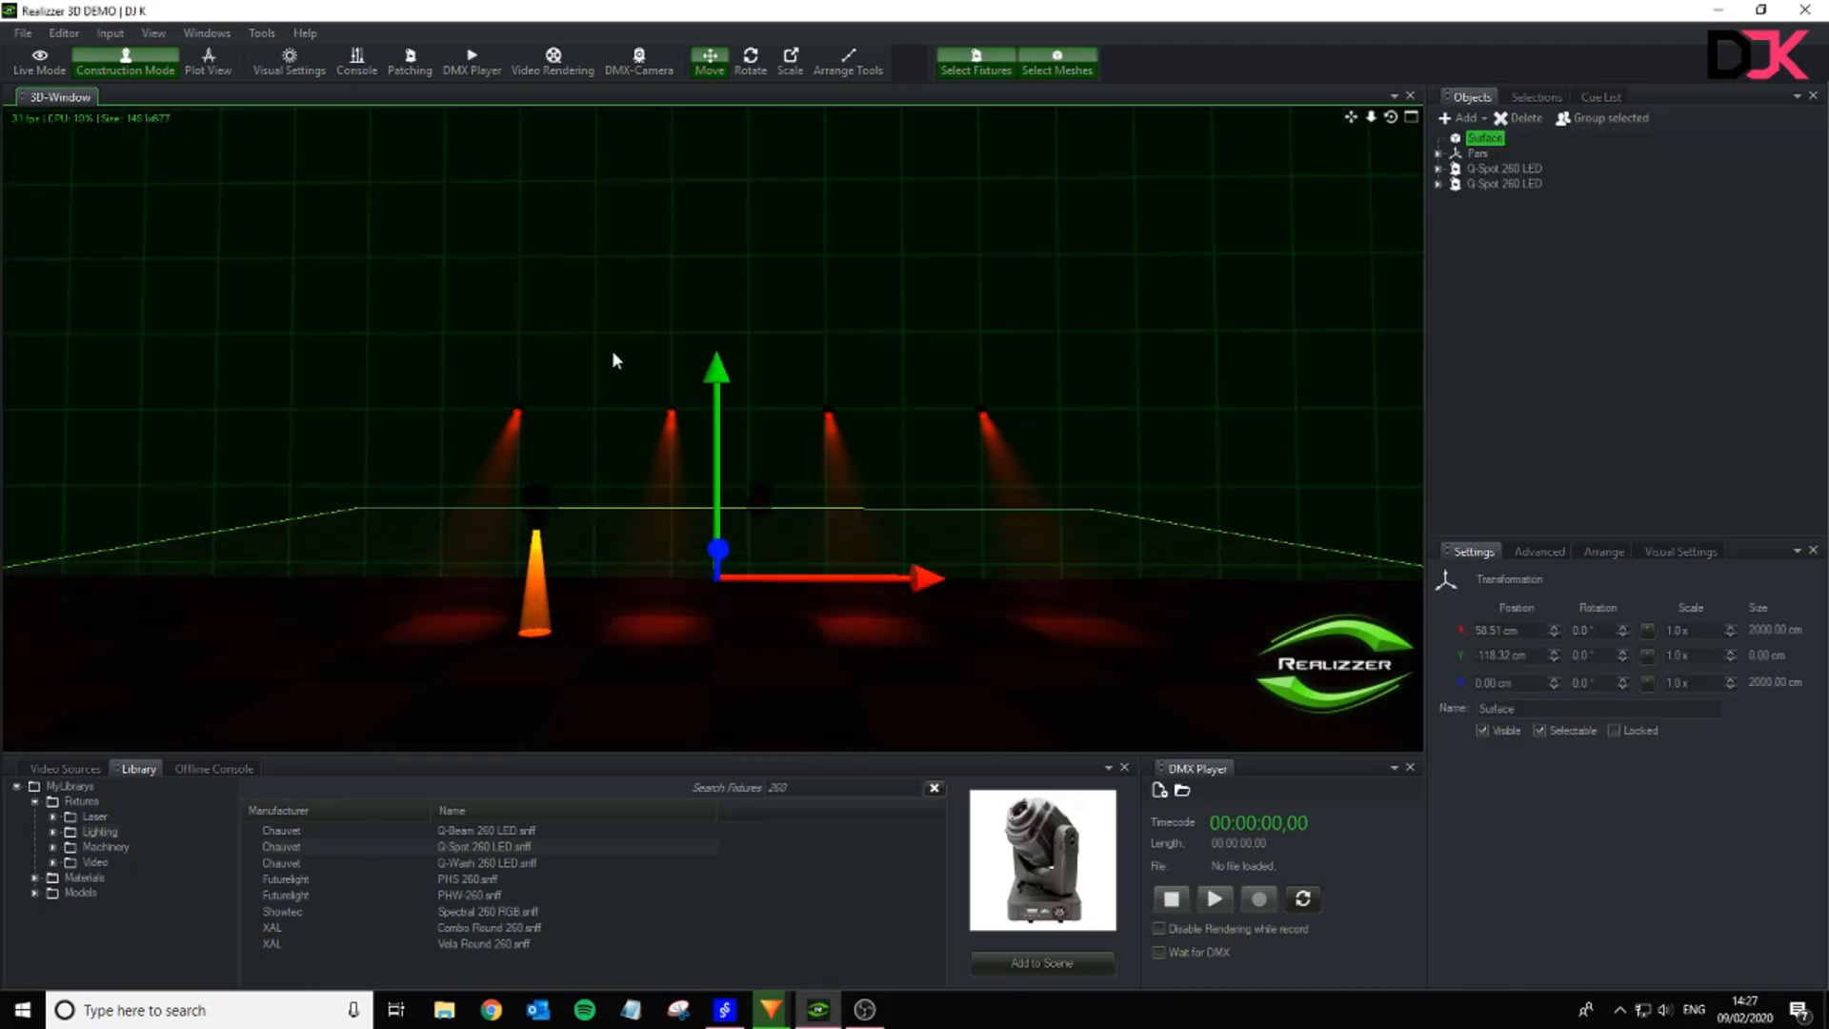
pyautogui.click(607, 410)
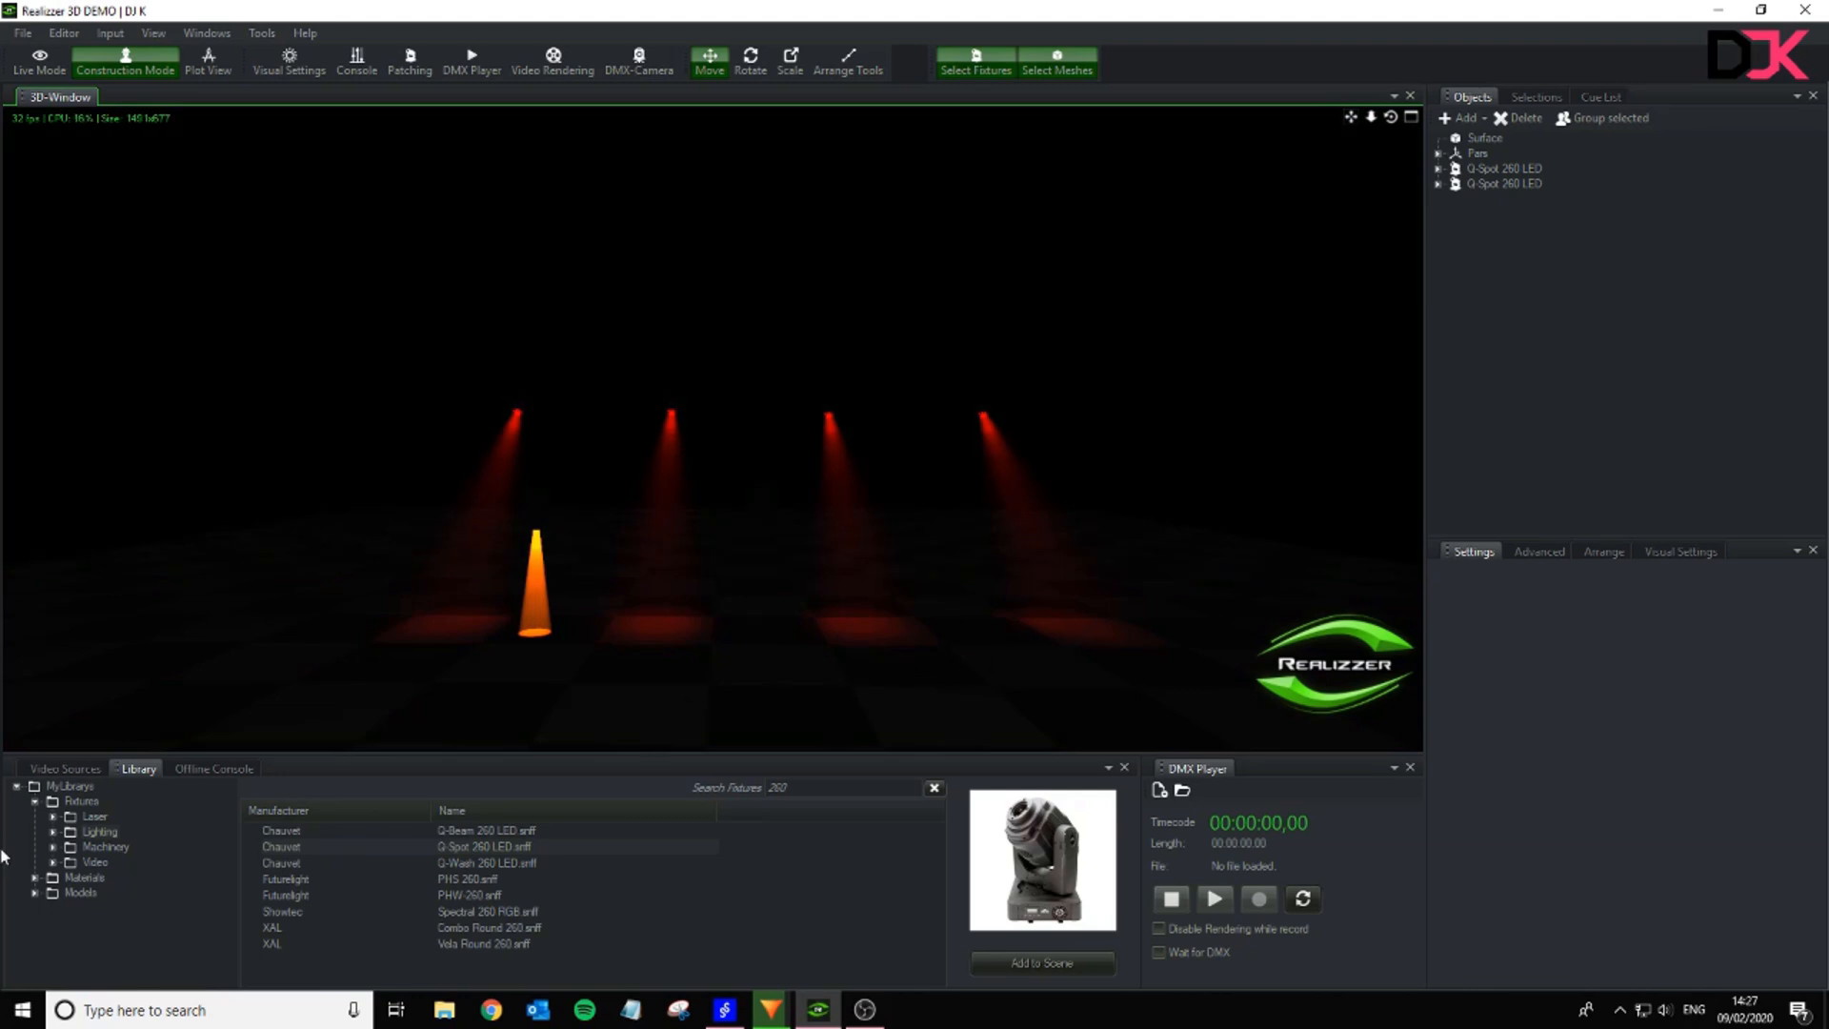
# - Patch the second Q-Spot 260 LED in Advanced 14ch mode on universe 1 with start address 43, and deselect it
pyautogui.click(751, 493)
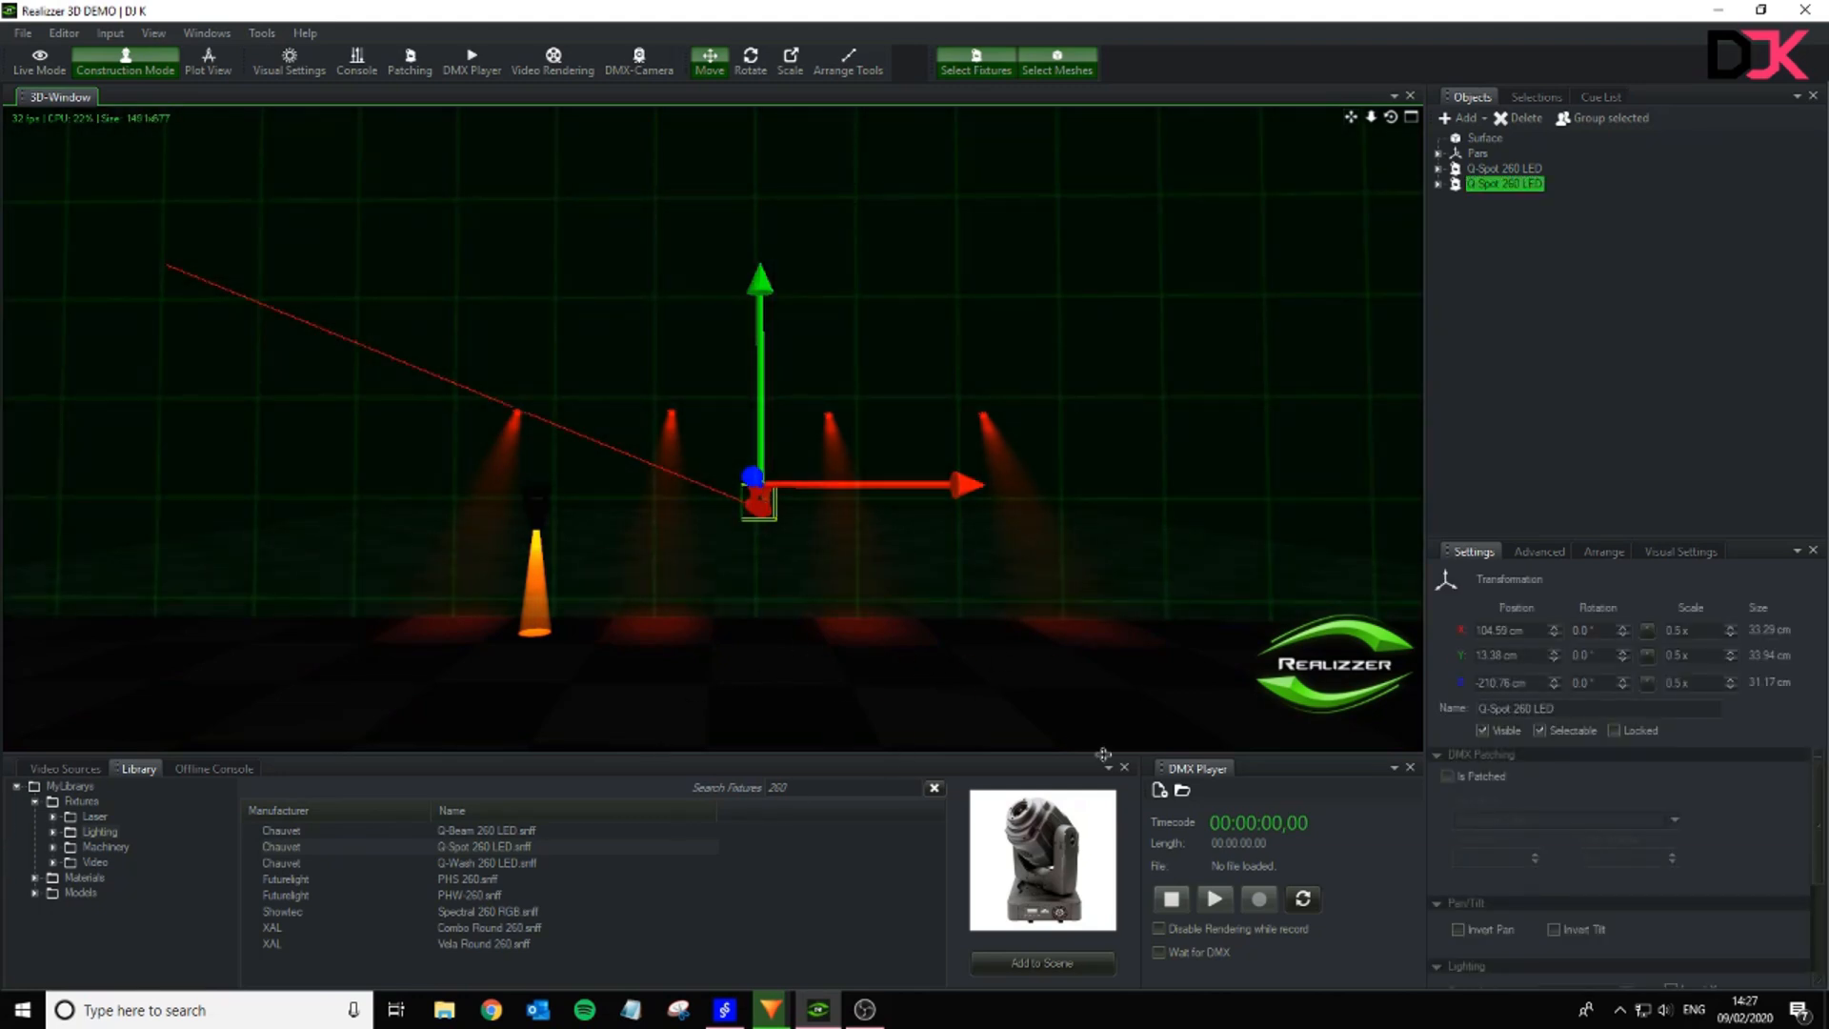
pyautogui.click(1465, 778)
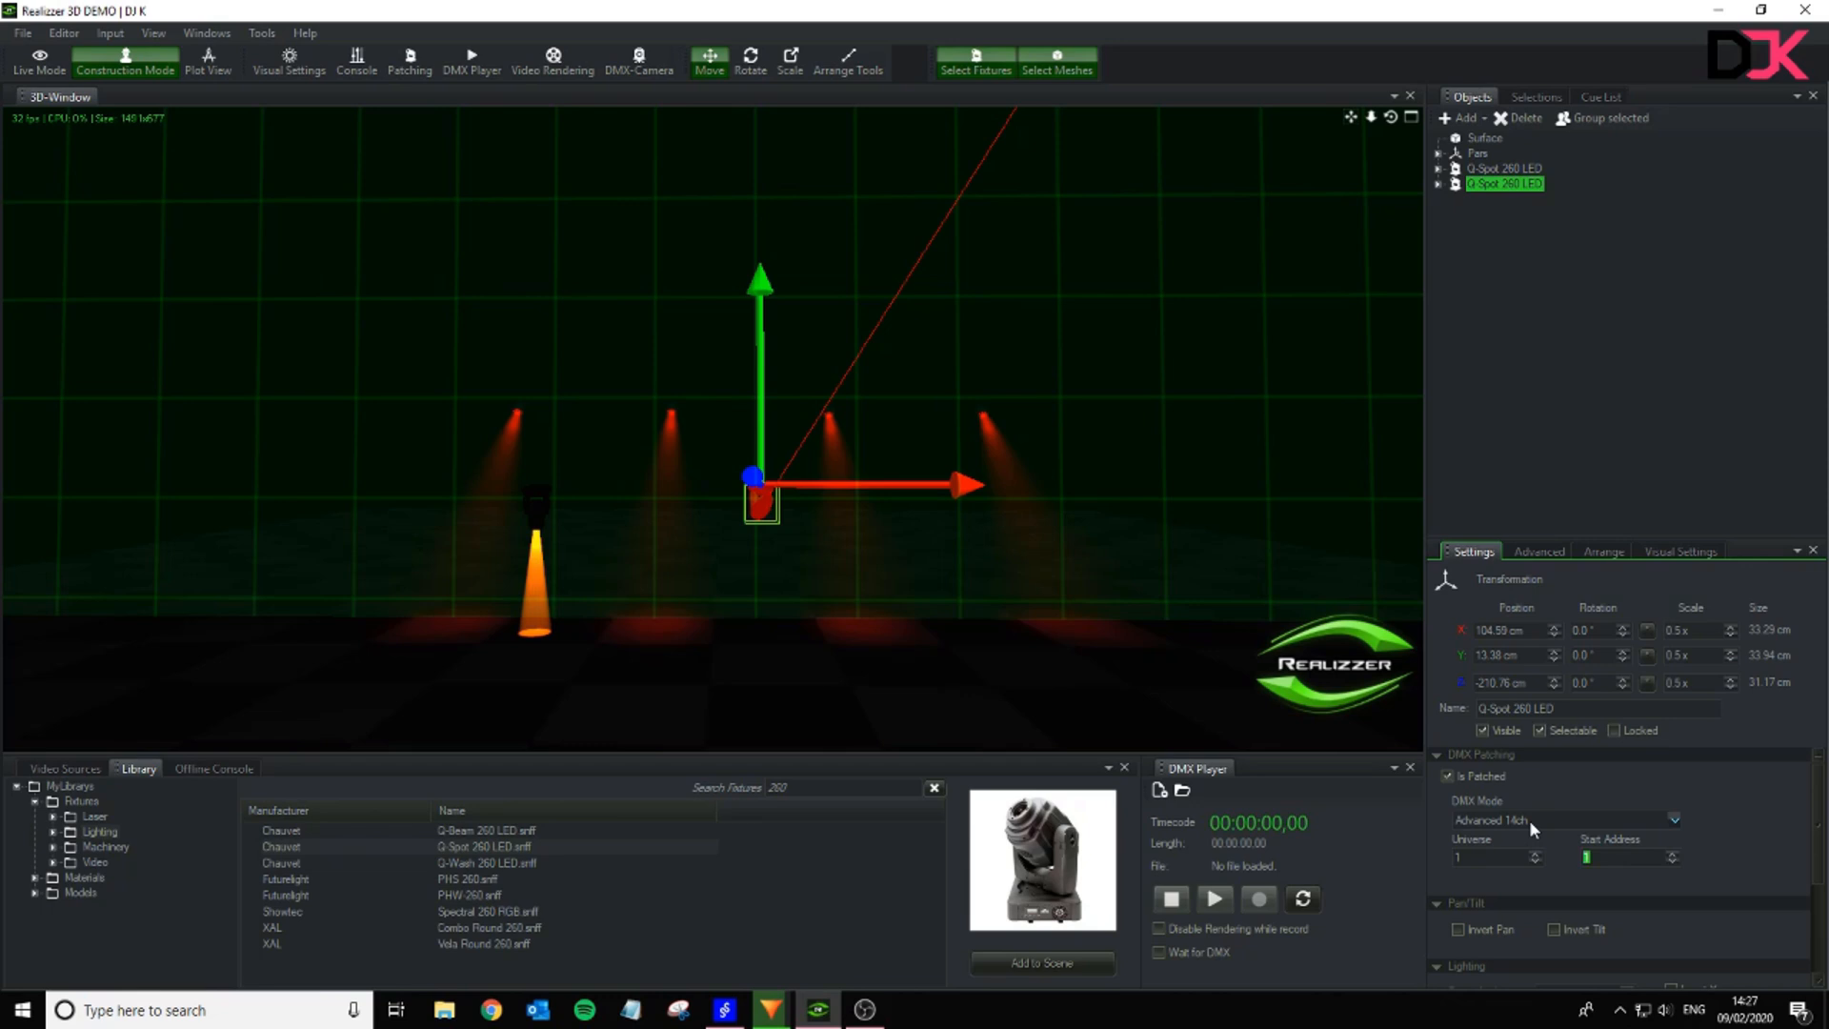
pyautogui.write('43')
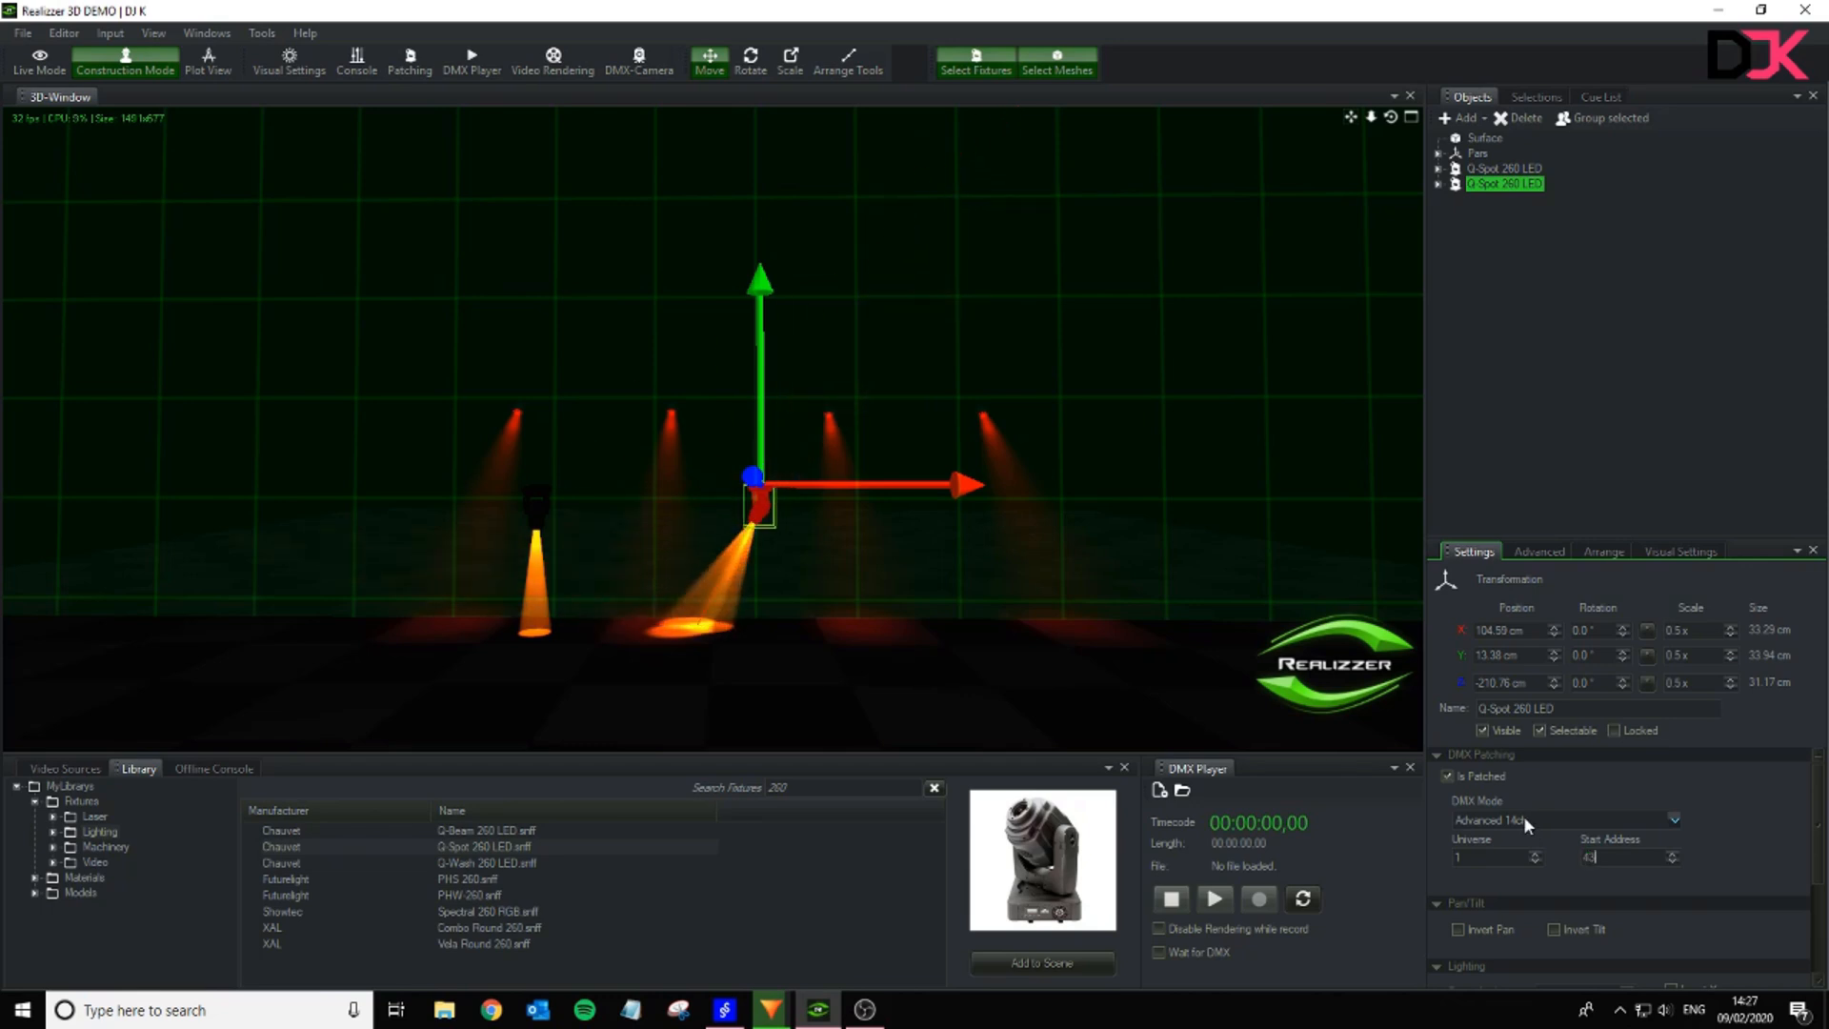
pyautogui.click(1140, 348)
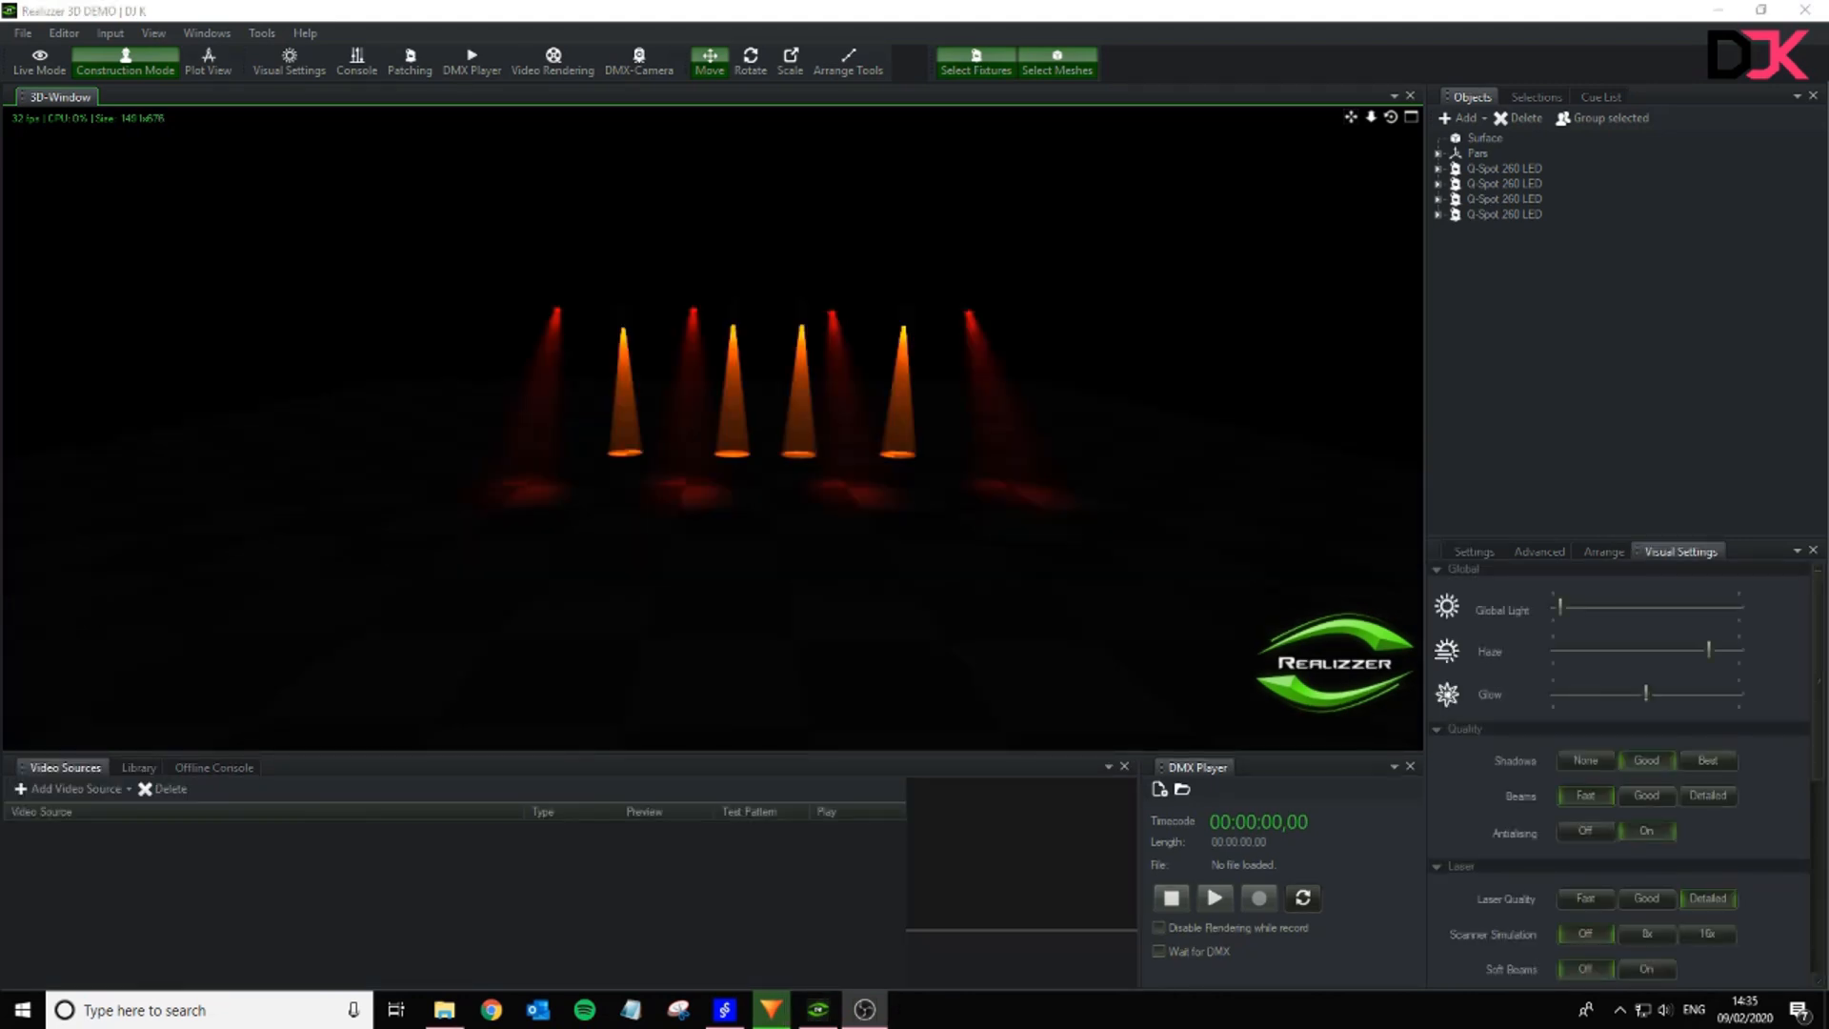
# - Group the four Q-Spot 260 LED fixtures in the scene's object list
pyautogui.click(1486, 168)
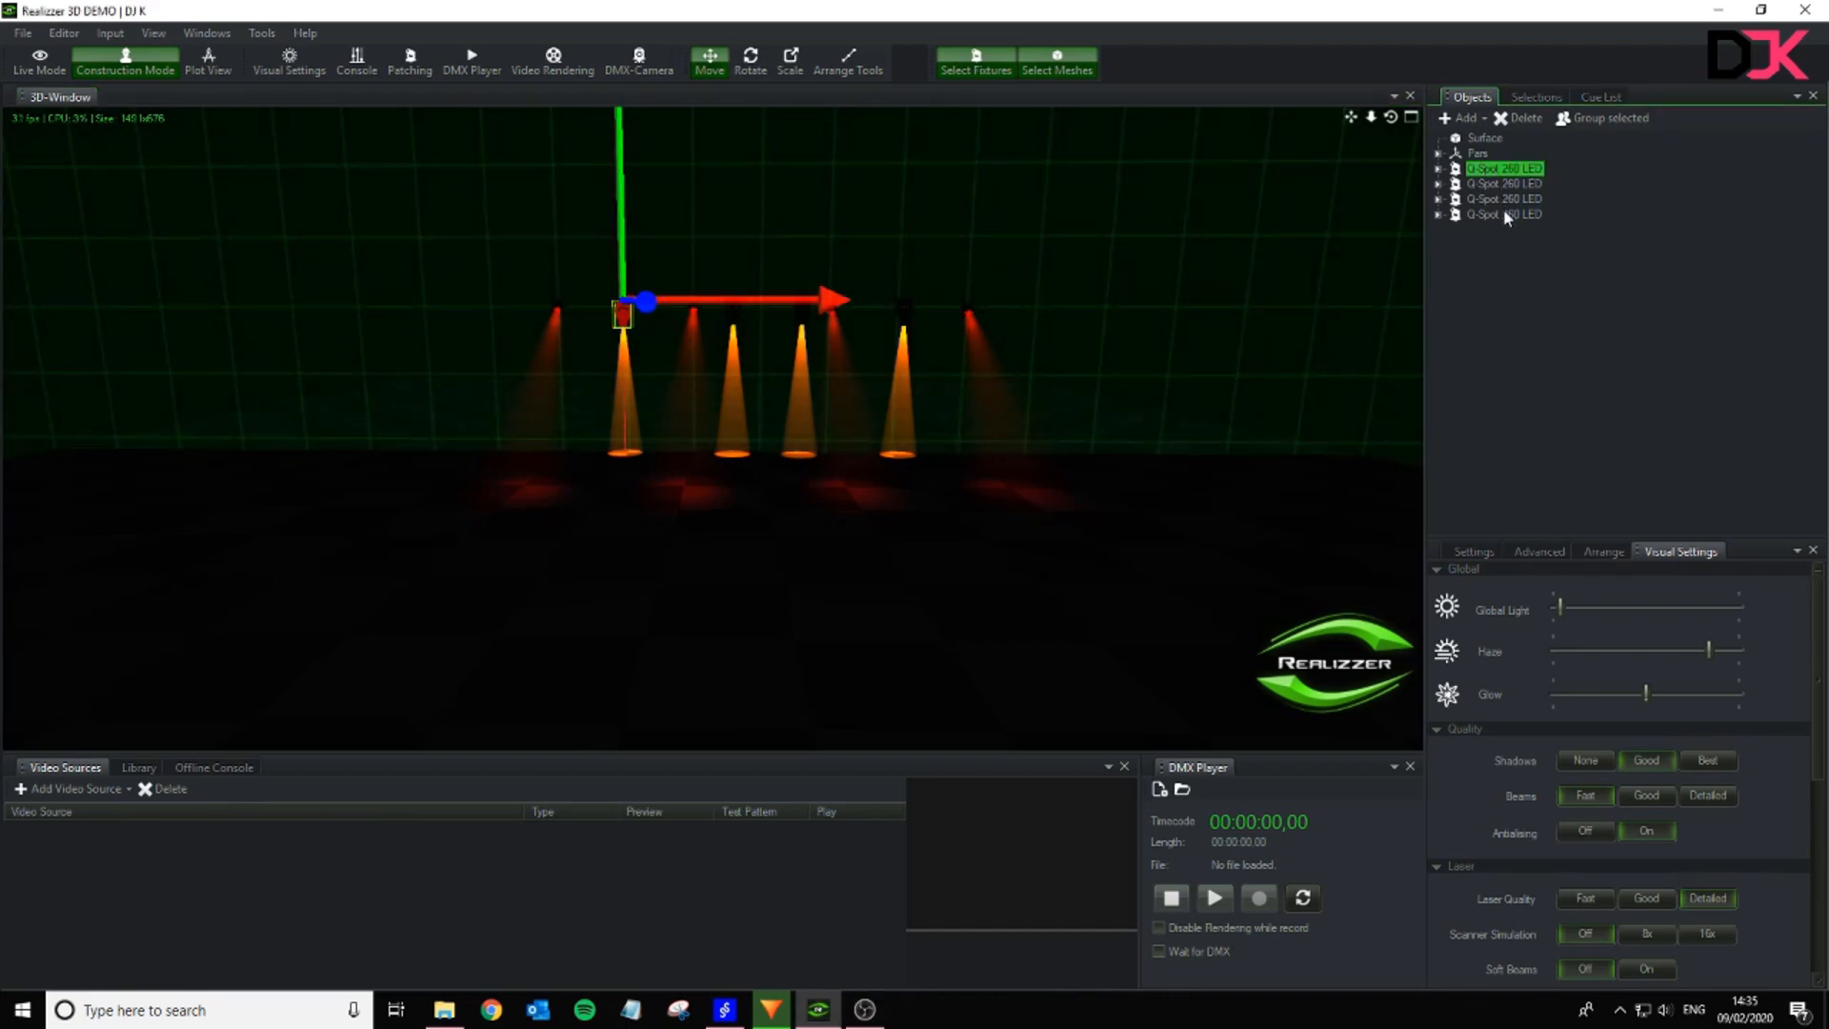
pyautogui.keyDown('shift'); pyautogui.click(1503, 209); pyautogui.keyUp('shift')
pyautogui.click(1585, 116)
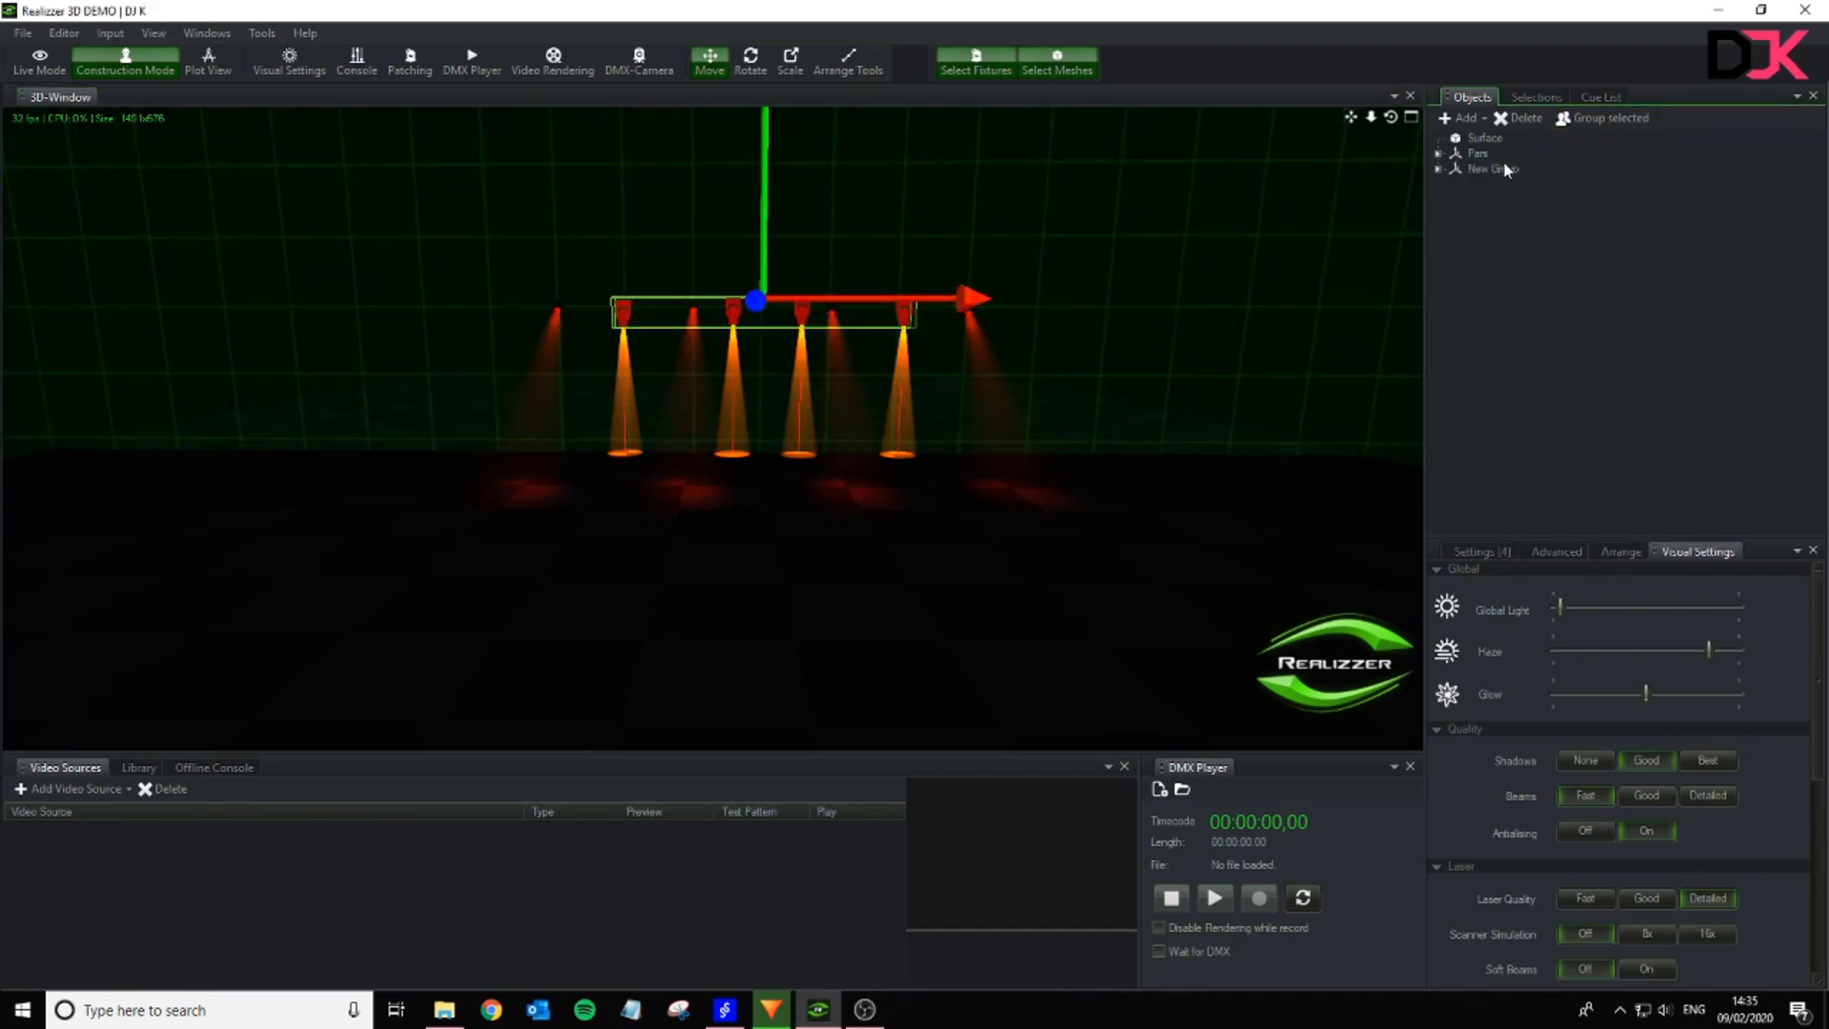
# - Rename the new Q-Spot group as Head, check the settings of the Pars group and clear the selection
pyautogui.click(1487, 551)
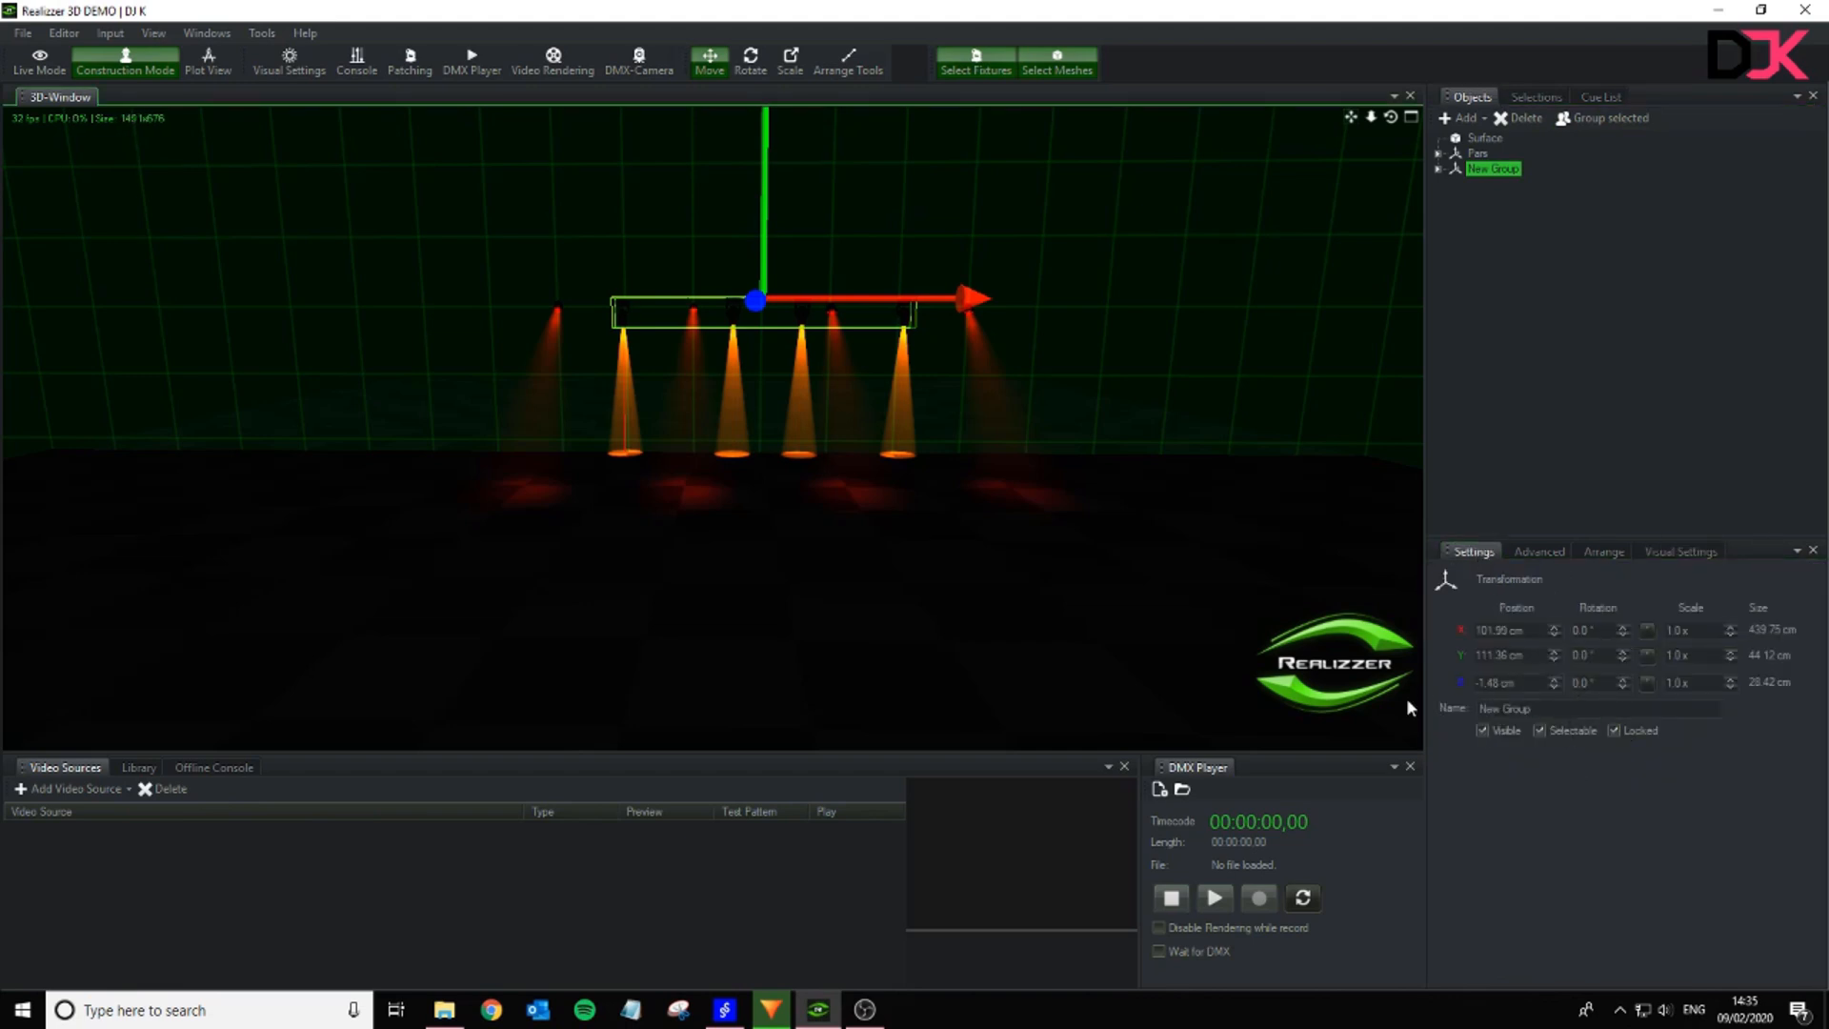
pyautogui.click(1573, 708)
pyautogui.doubleClick(1500, 709)
pyautogui.write('Head')
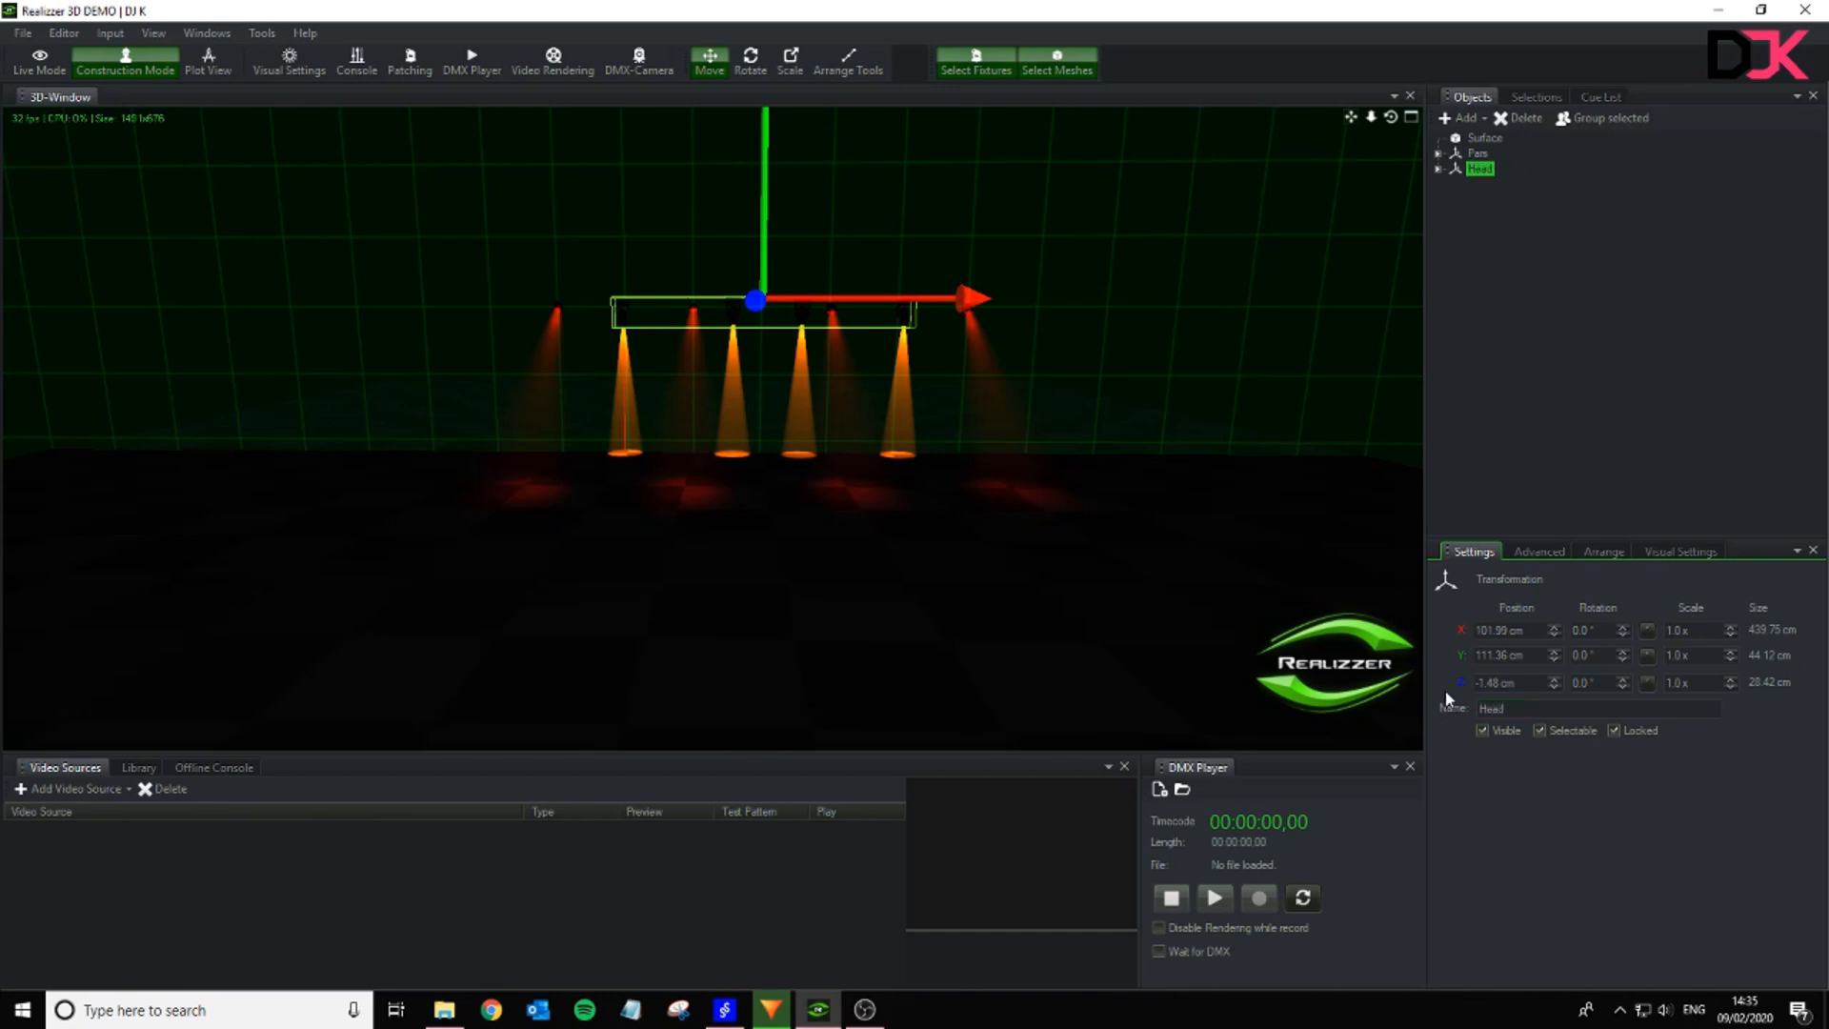
pyautogui.click(1479, 154)
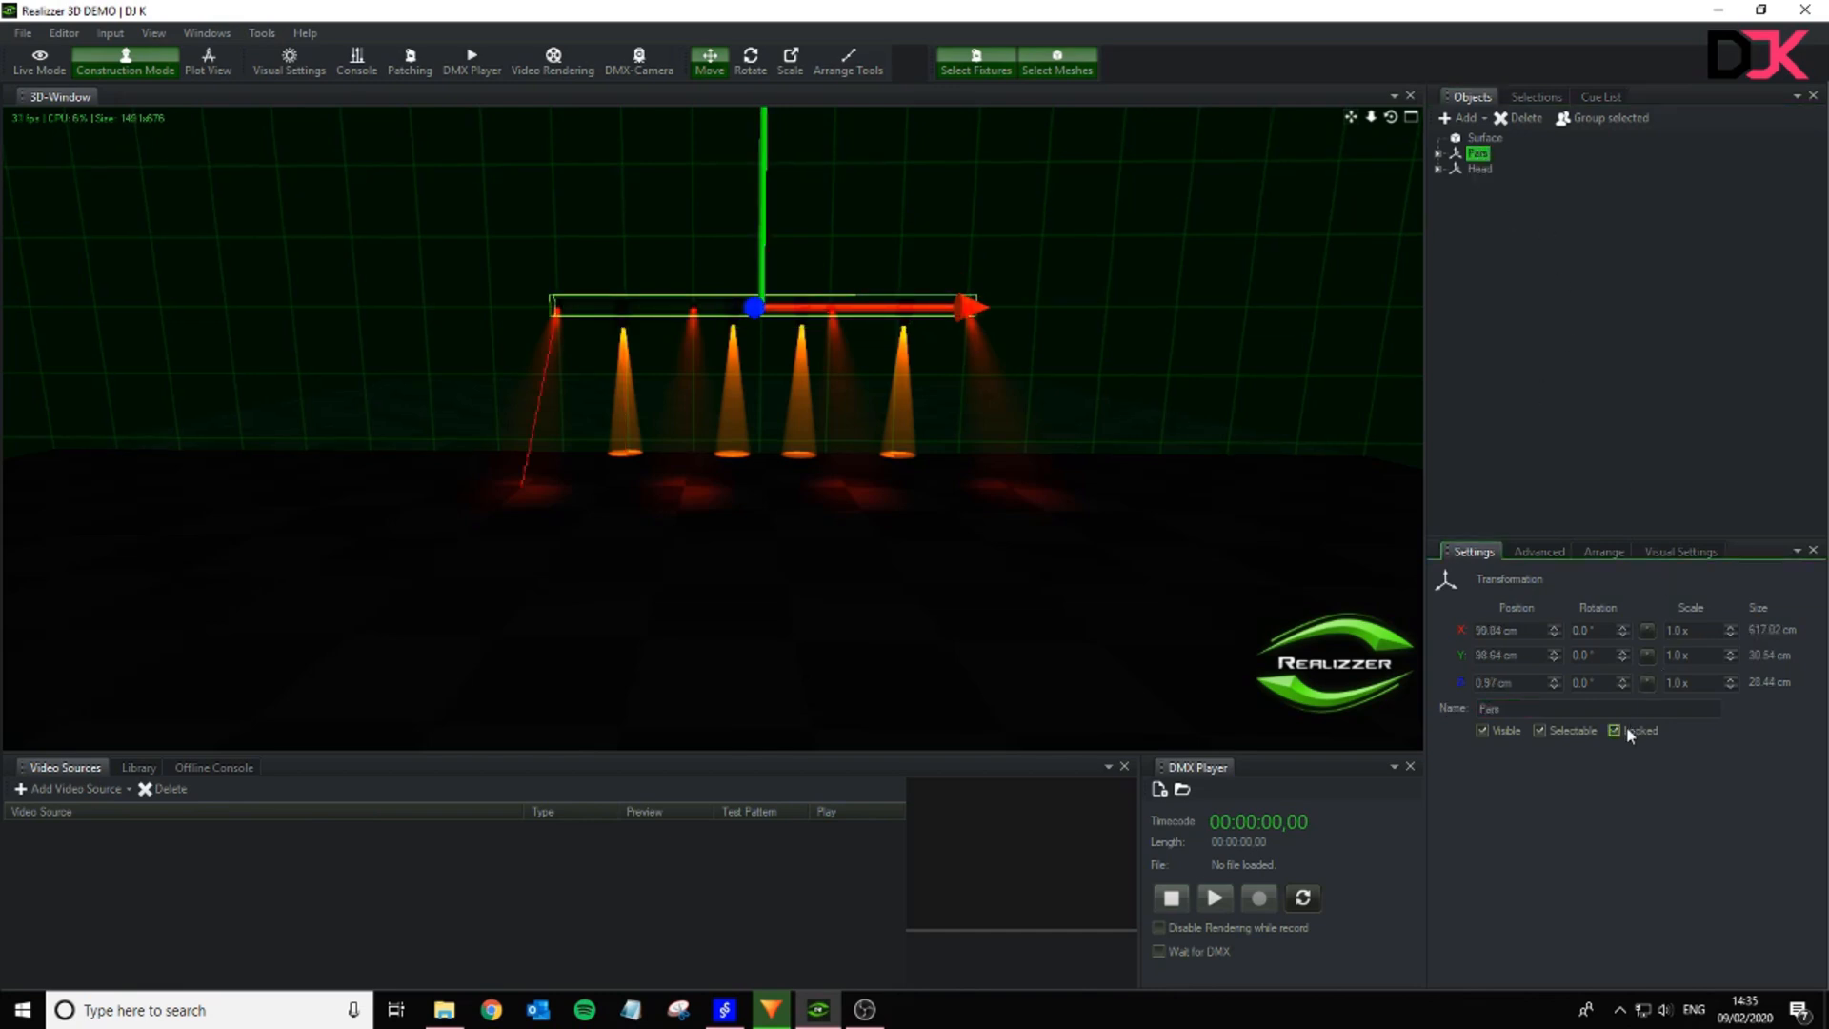
pyautogui.click(1248, 323)
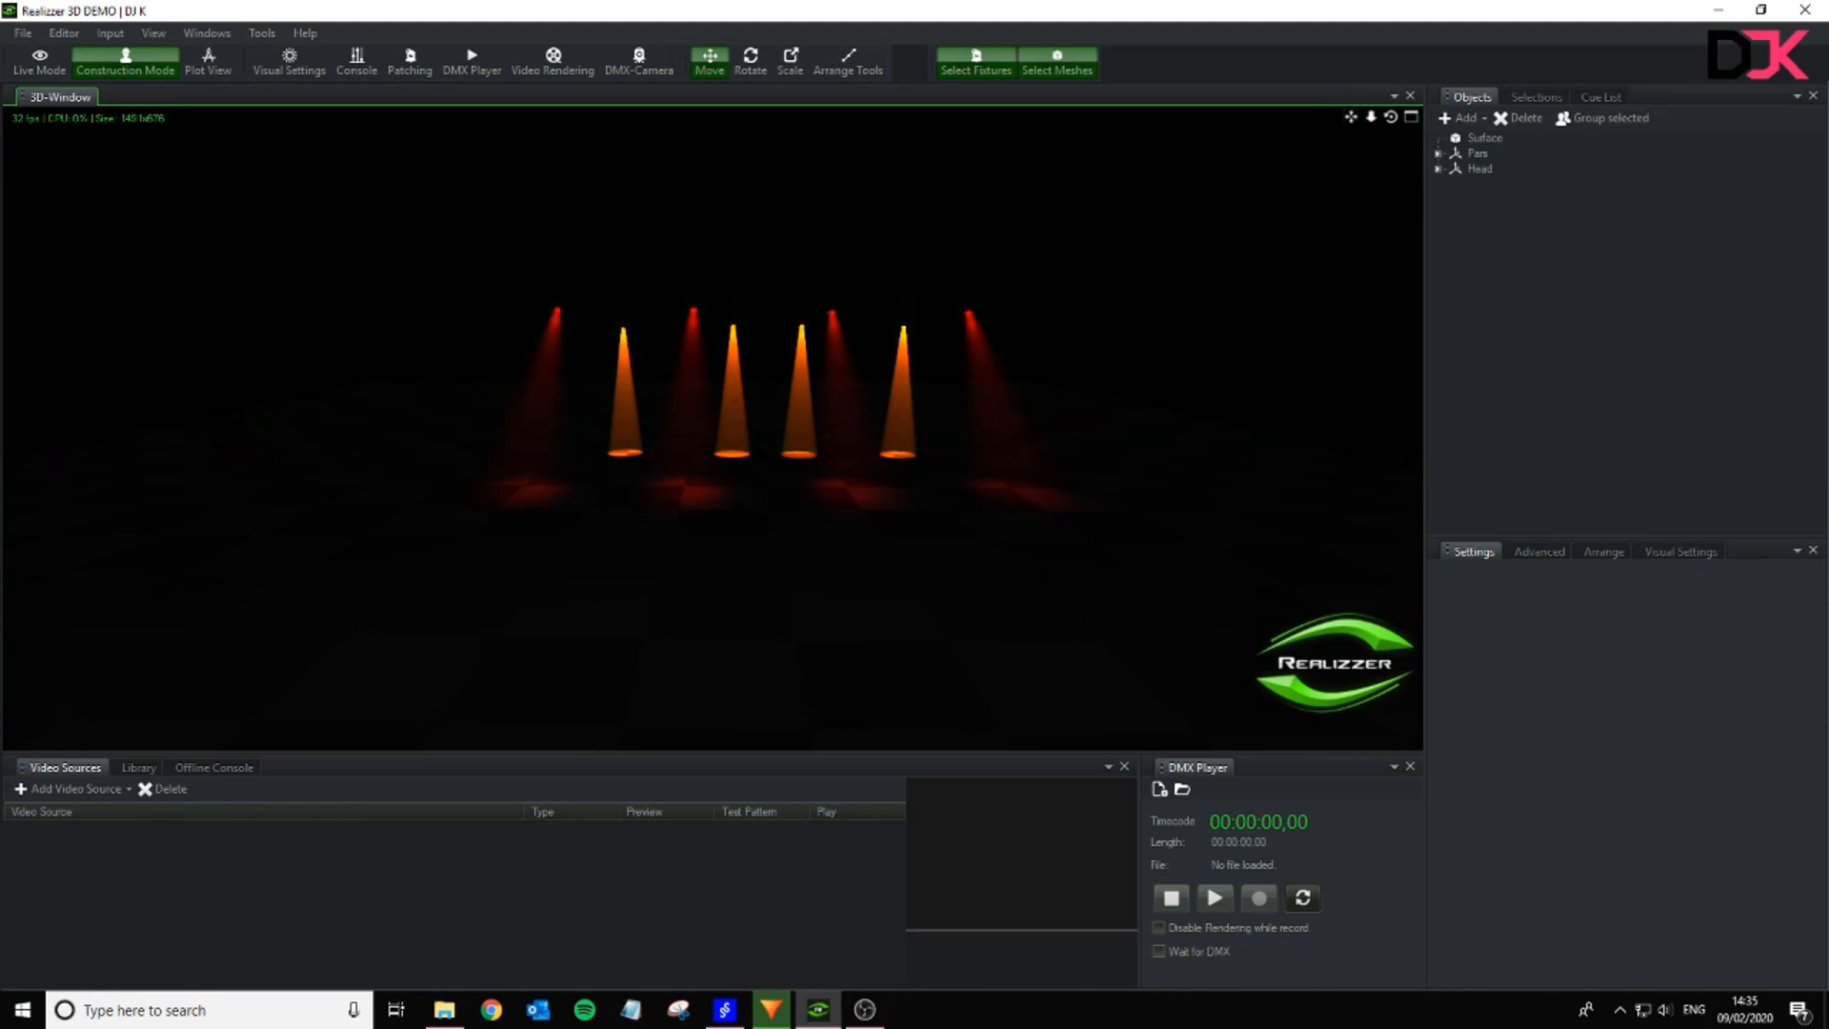
# - Switch to SoundSwitch, create a new position cue and open it for editing with all four Q-Spot 260 LED fixtures selected
pyautogui.hotkey('alt', 'Tab')
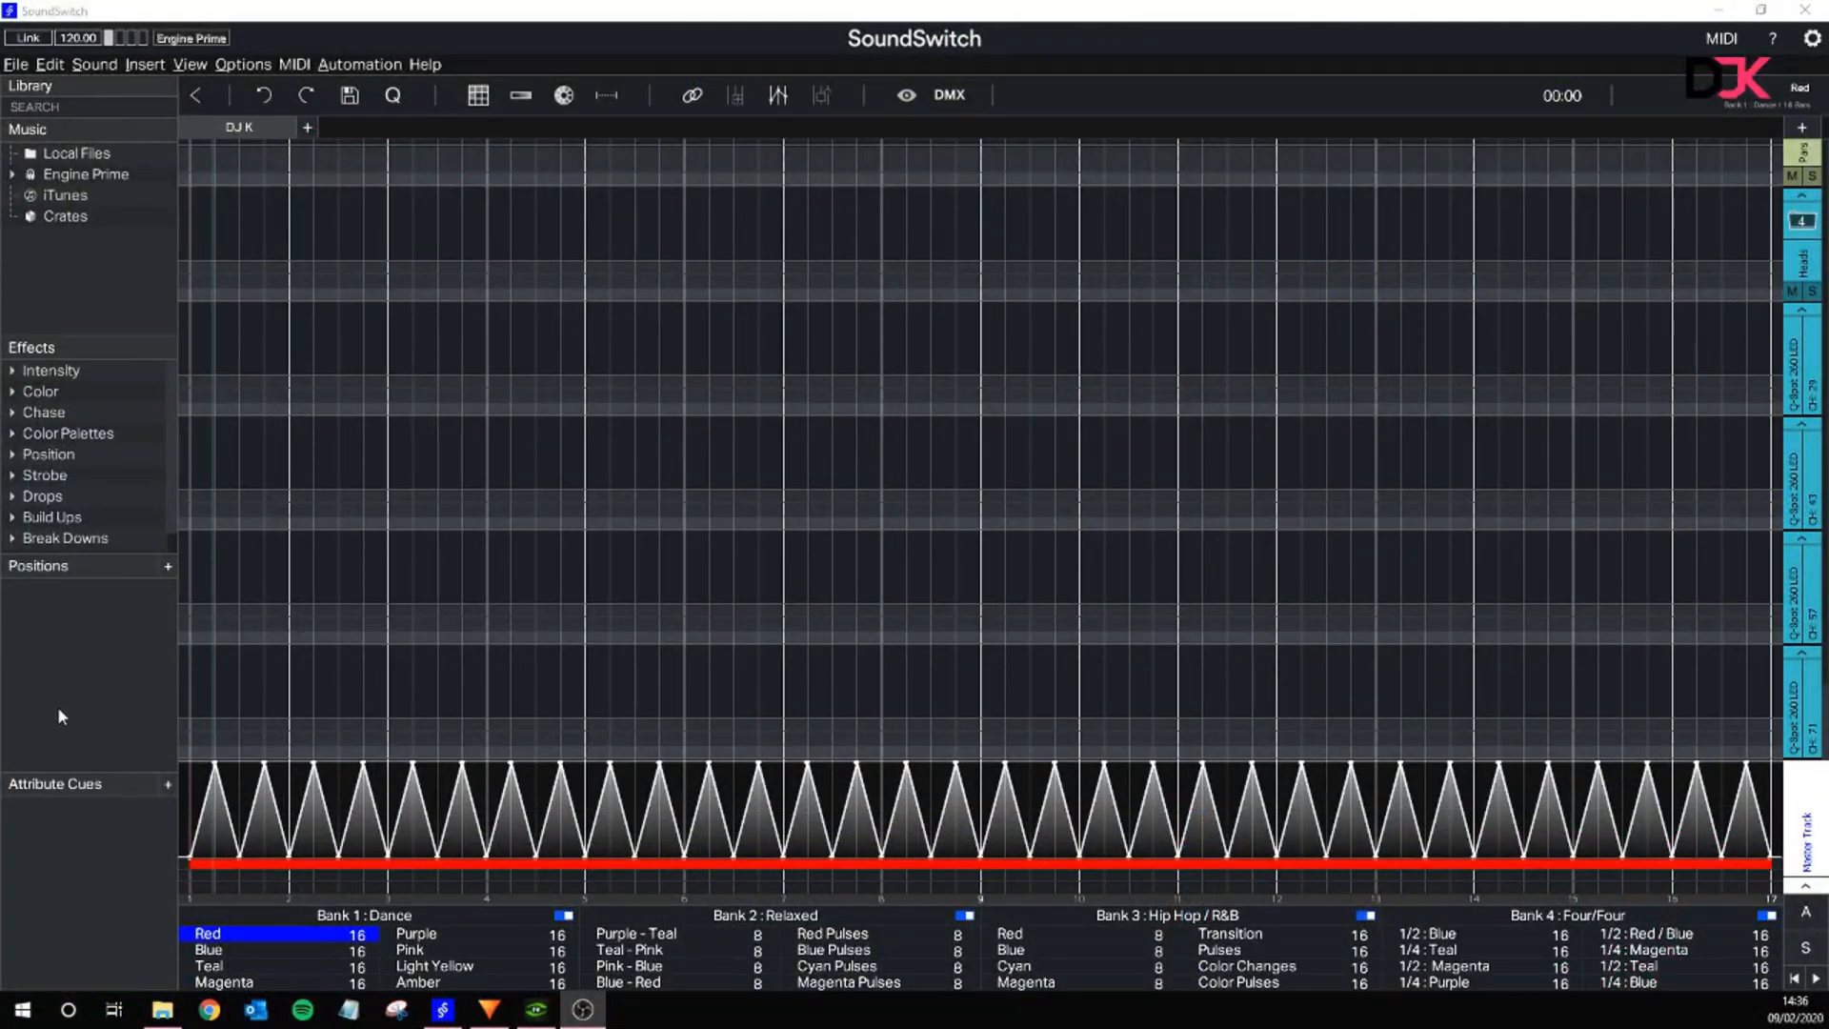
pyautogui.click(169, 565)
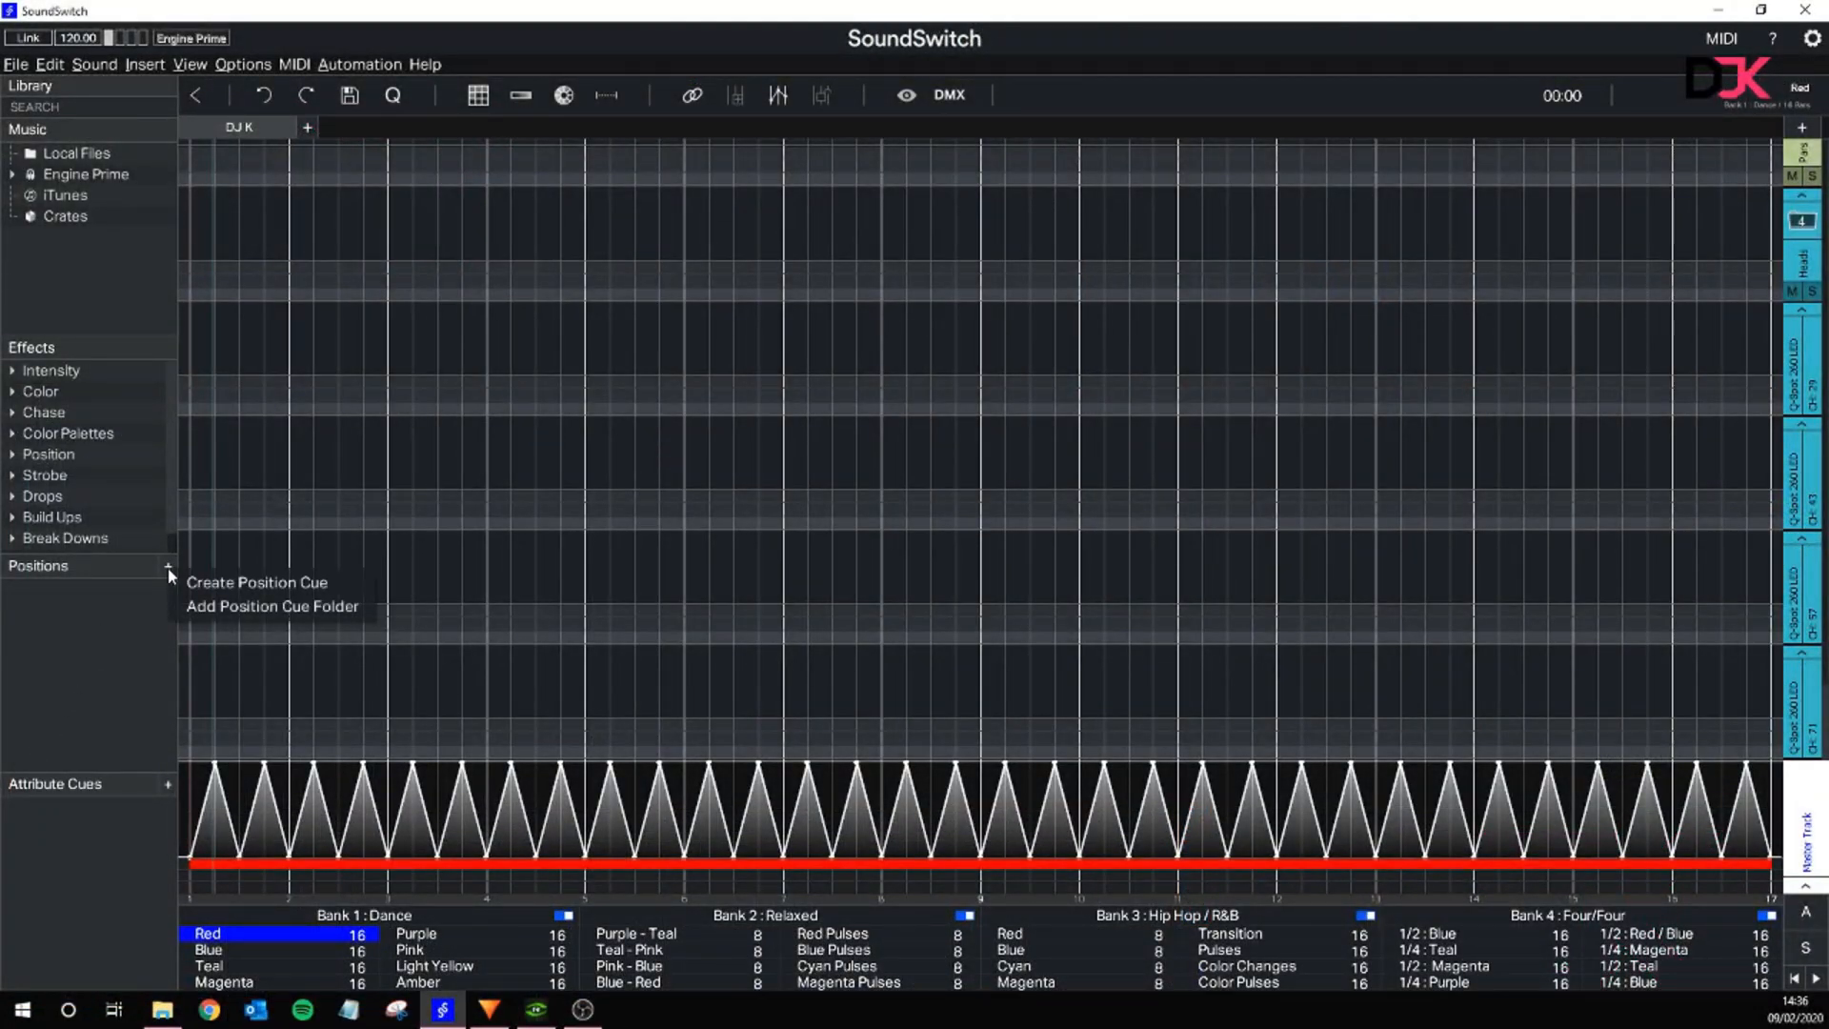
pyautogui.click(245, 583)
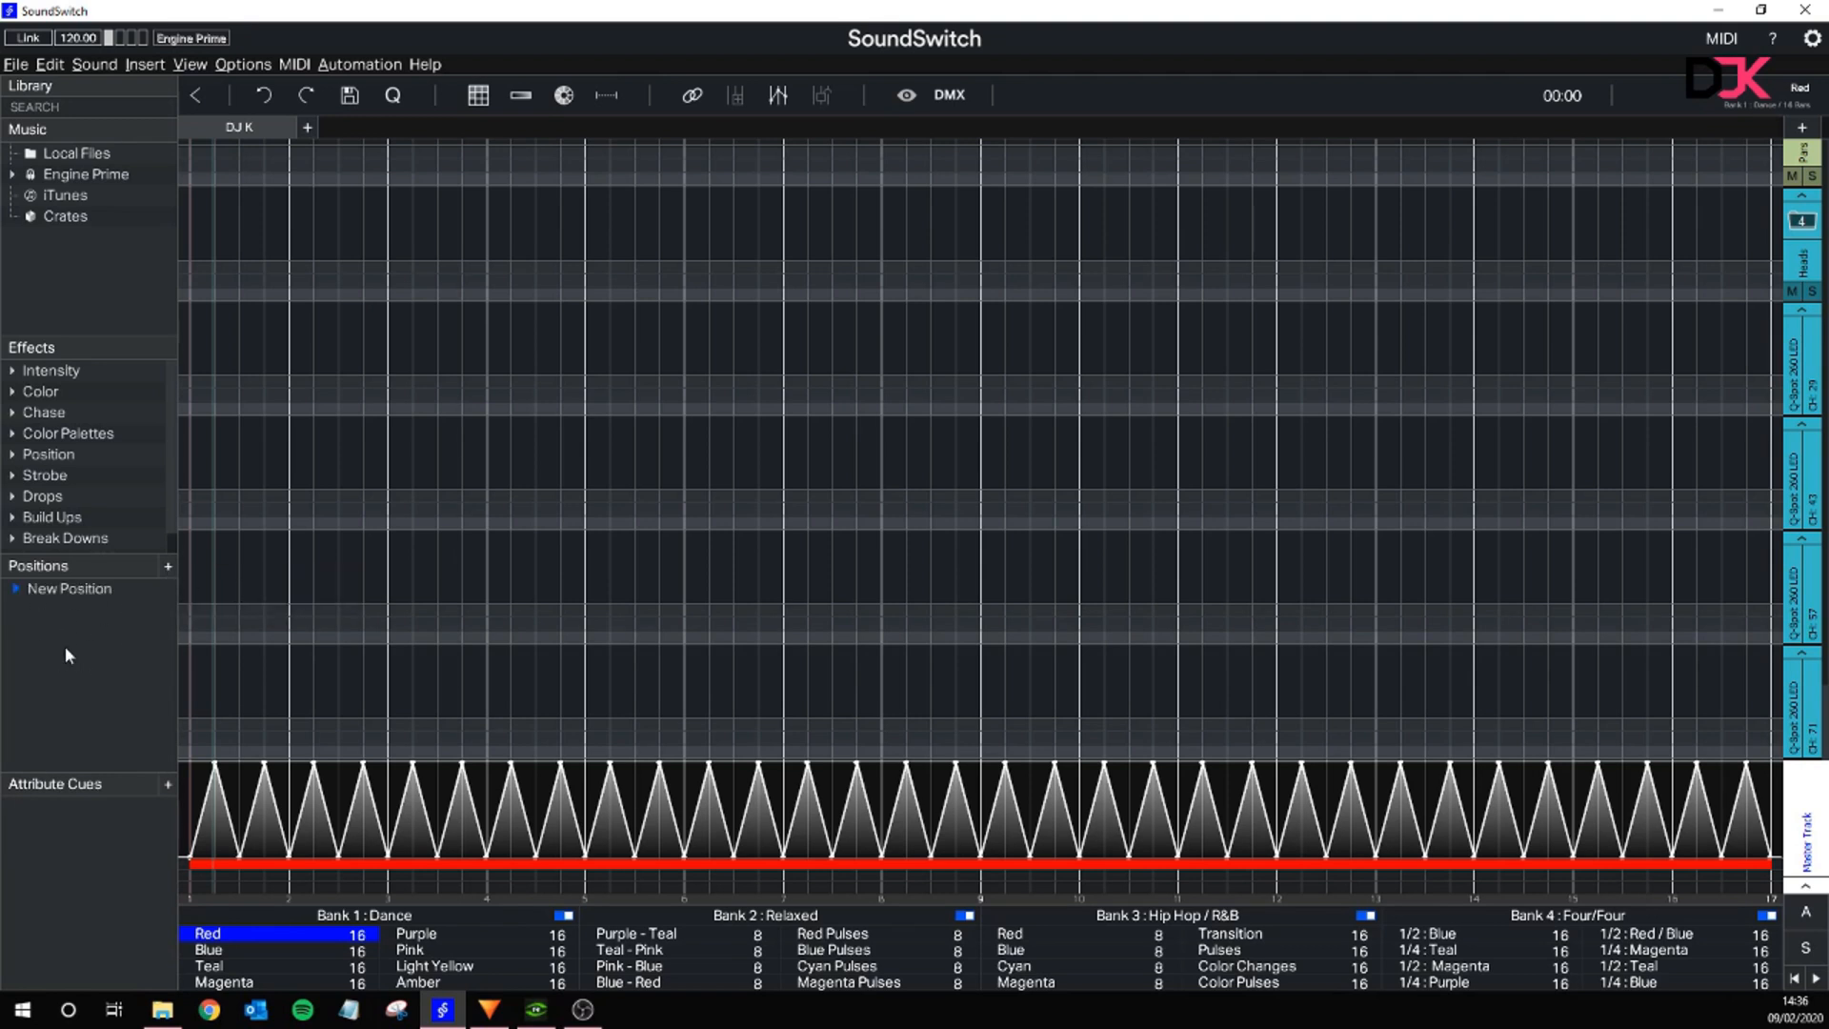
pyautogui.doubleClick(98, 591)
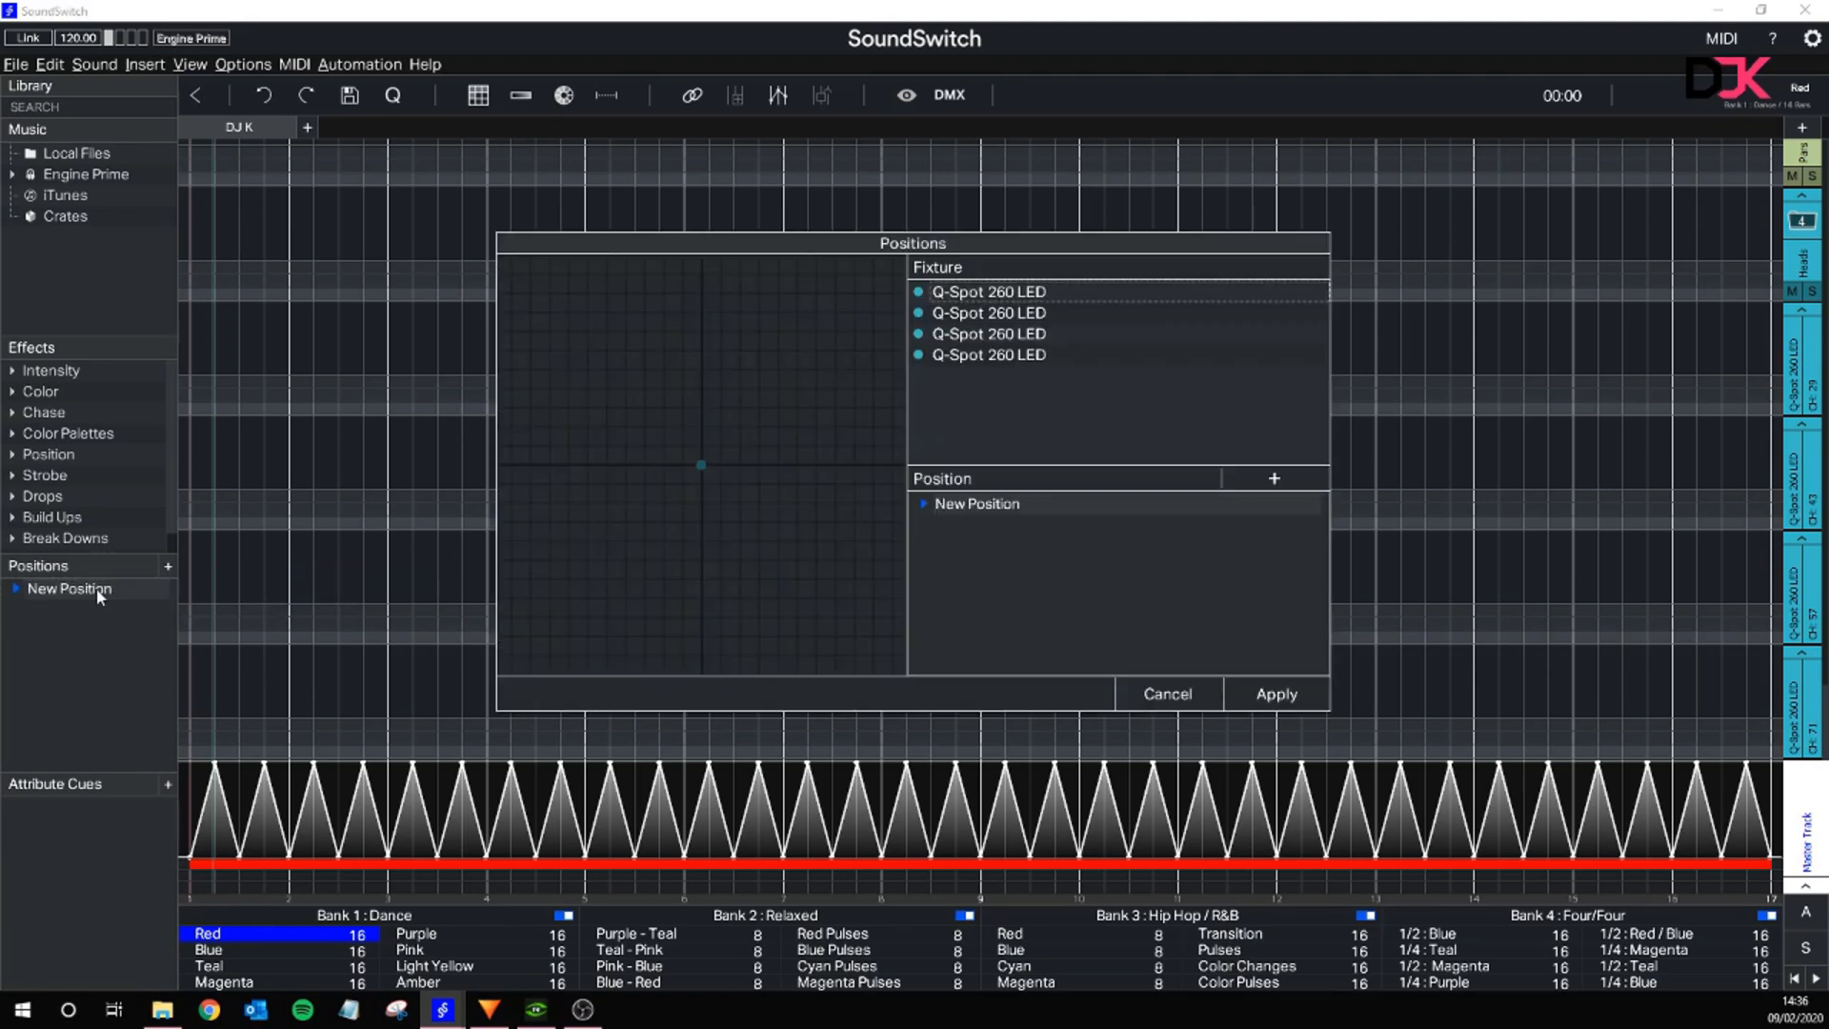
pyautogui.keyDown('shift'); pyautogui.click(1027, 355); pyautogui.keyUp('shift')
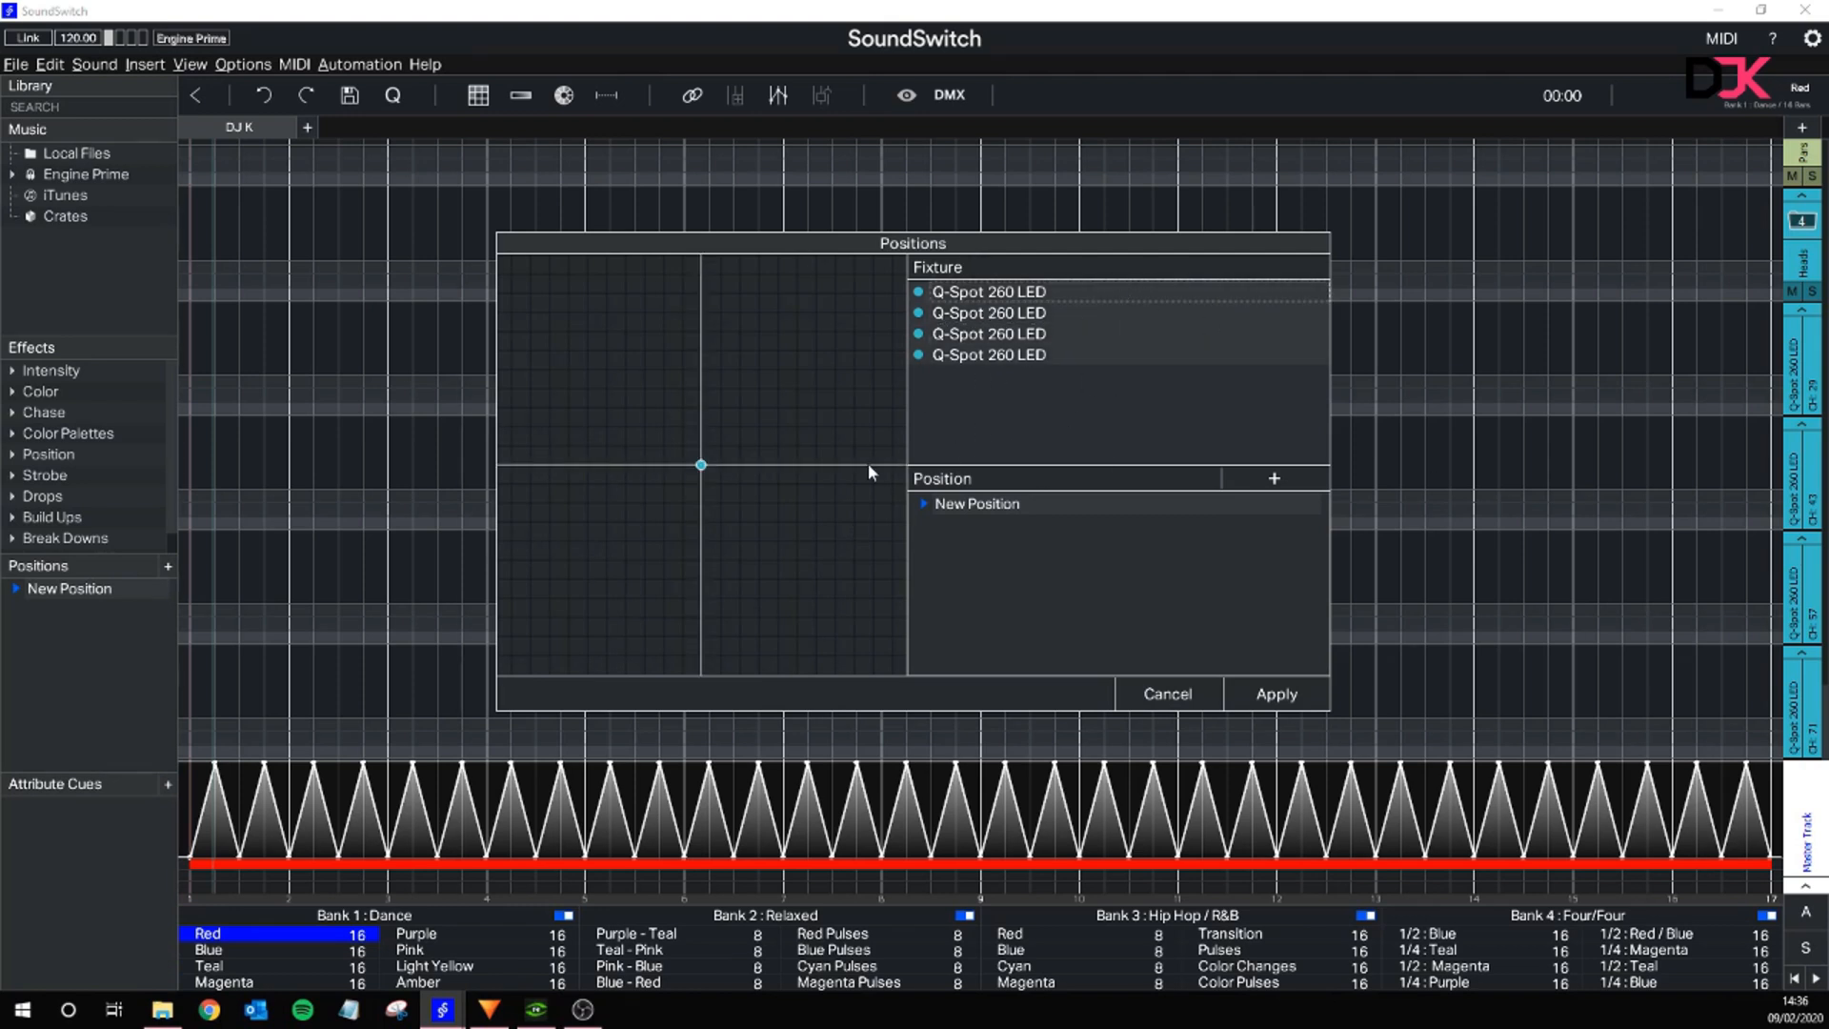
# - Rename the new position cue as 01
pyautogui.doubleClick(1029, 512)
pyautogui.write('01')
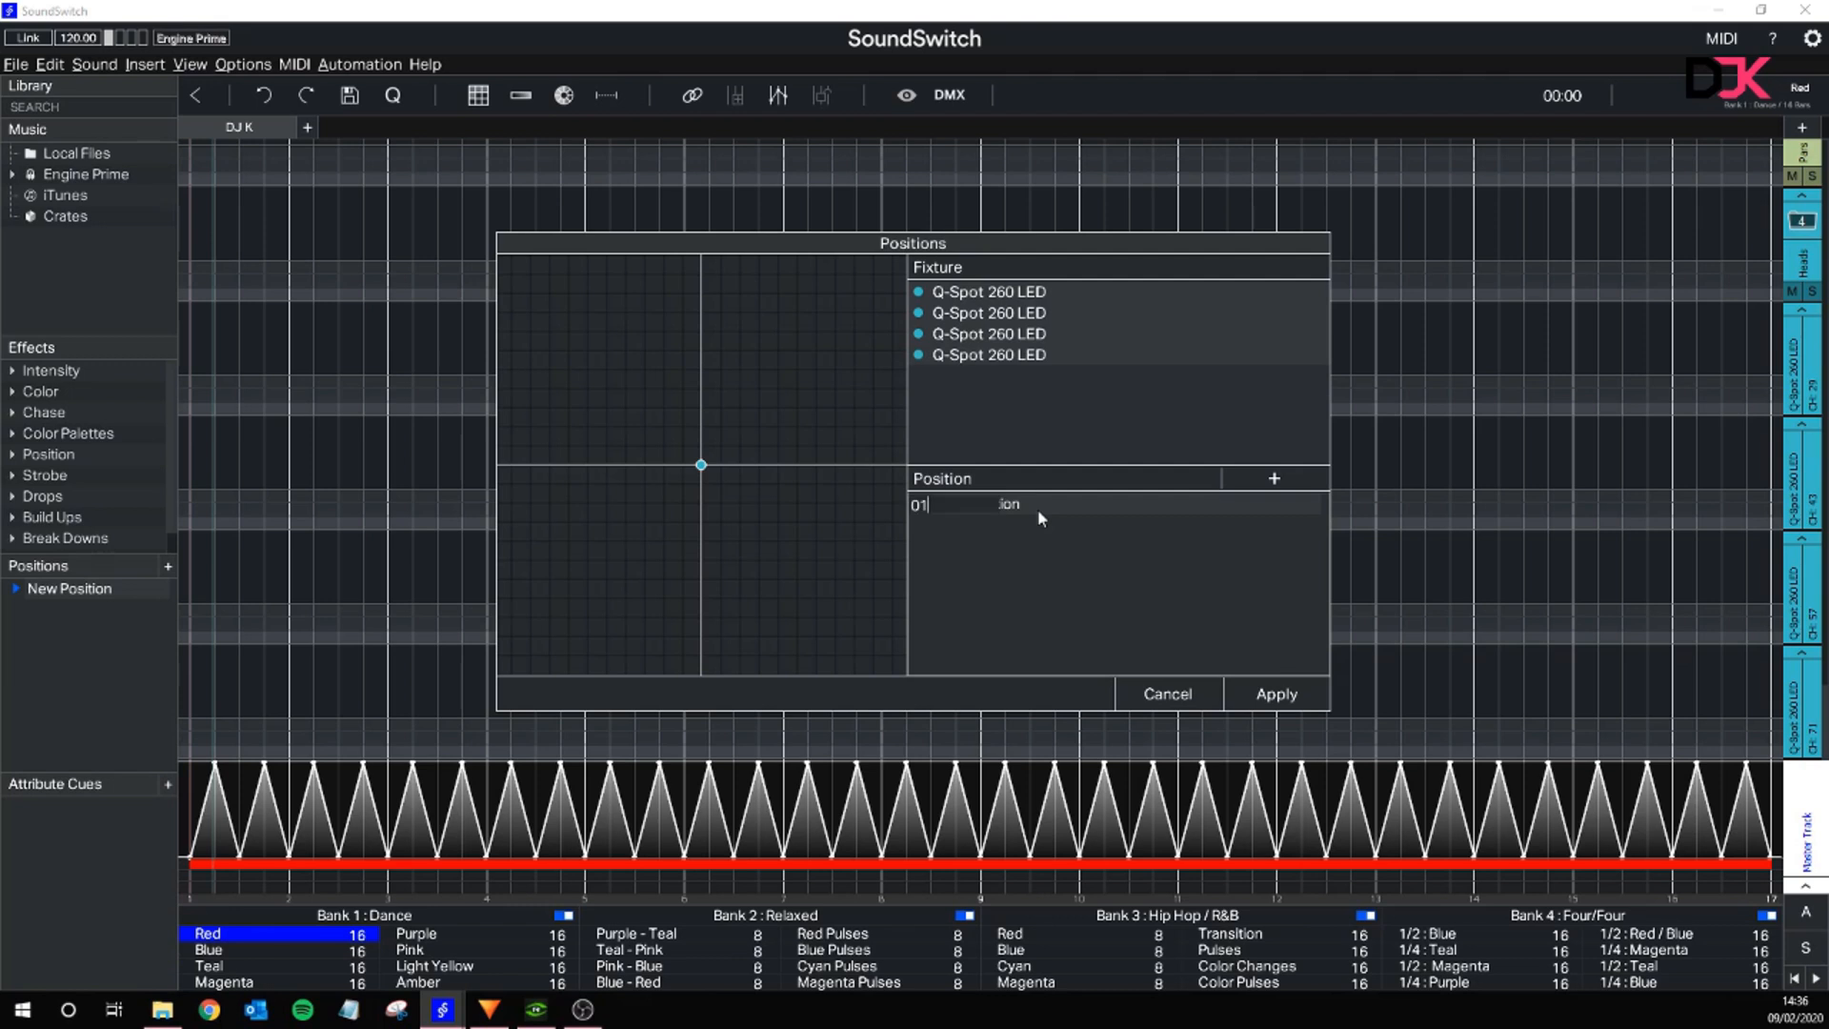
pyautogui.press('Return')
# - Aim all four Q-Spot heads upward along the grid's vertical centre line and rename the position as All Up
pyautogui.click(1003, 332)
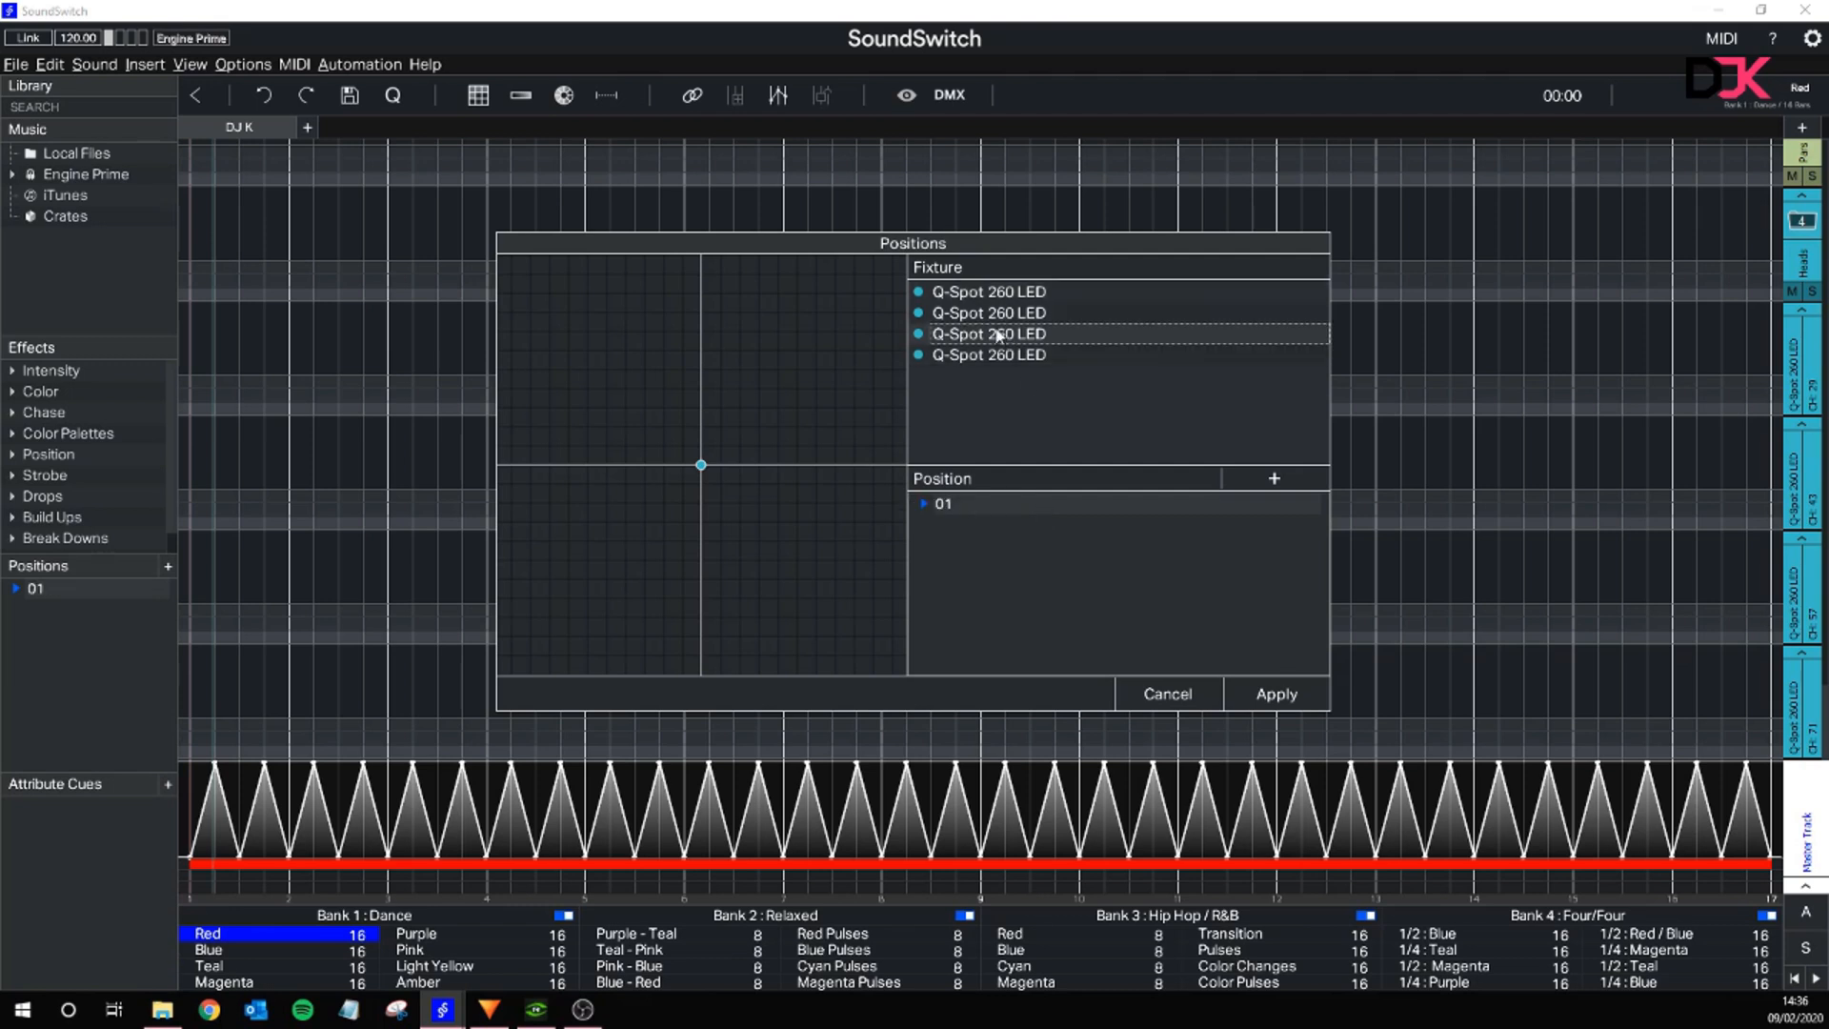
pyautogui.moveTo(1073, 464); pyautogui.dragTo(944, 204)
pyautogui.moveTo(942, 446); pyautogui.dragTo(1091, 673)
pyautogui.moveTo(1017, 376); pyautogui.dragTo(976, 198)
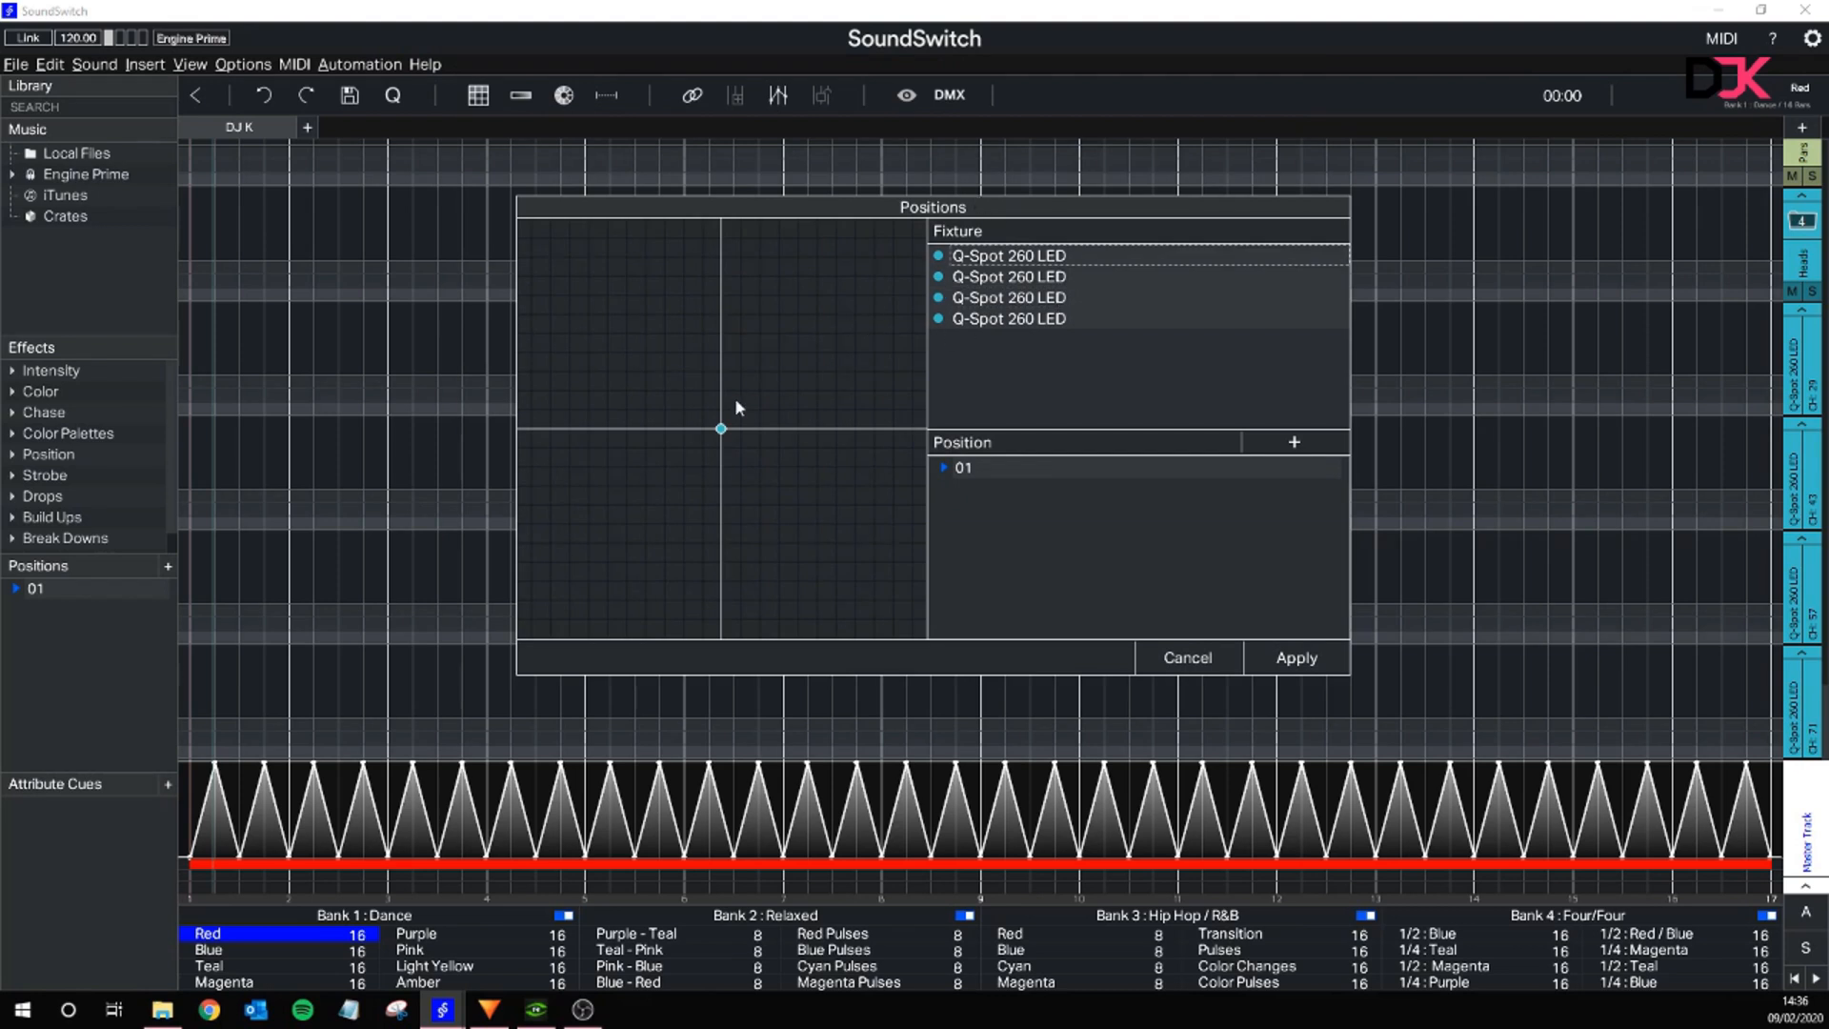
pyautogui.moveTo(721, 430)
pyautogui.mouseDown()
pyautogui.moveTo(661, 381)
pyautogui.moveTo(745, 483)
pyautogui.moveTo(723, 432)
pyautogui.mouseUp()
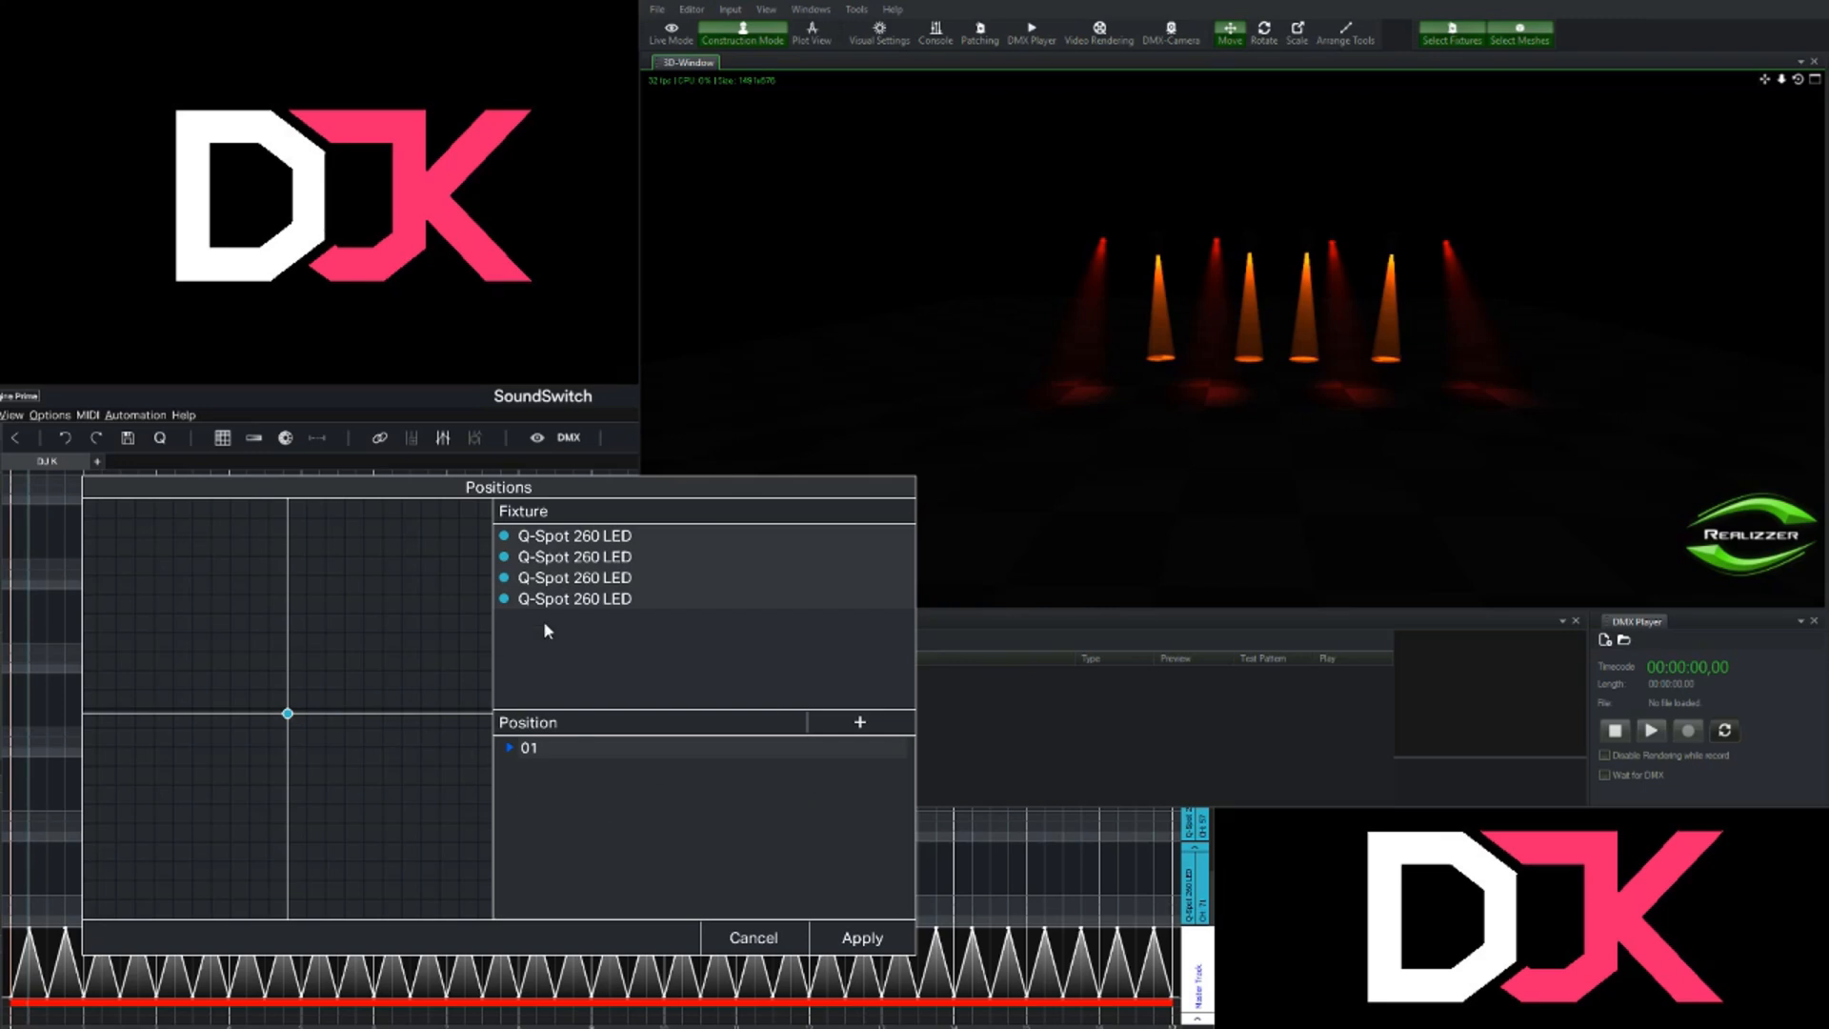
pyautogui.moveTo(288, 713); pyautogui.dragTo(290, 551)
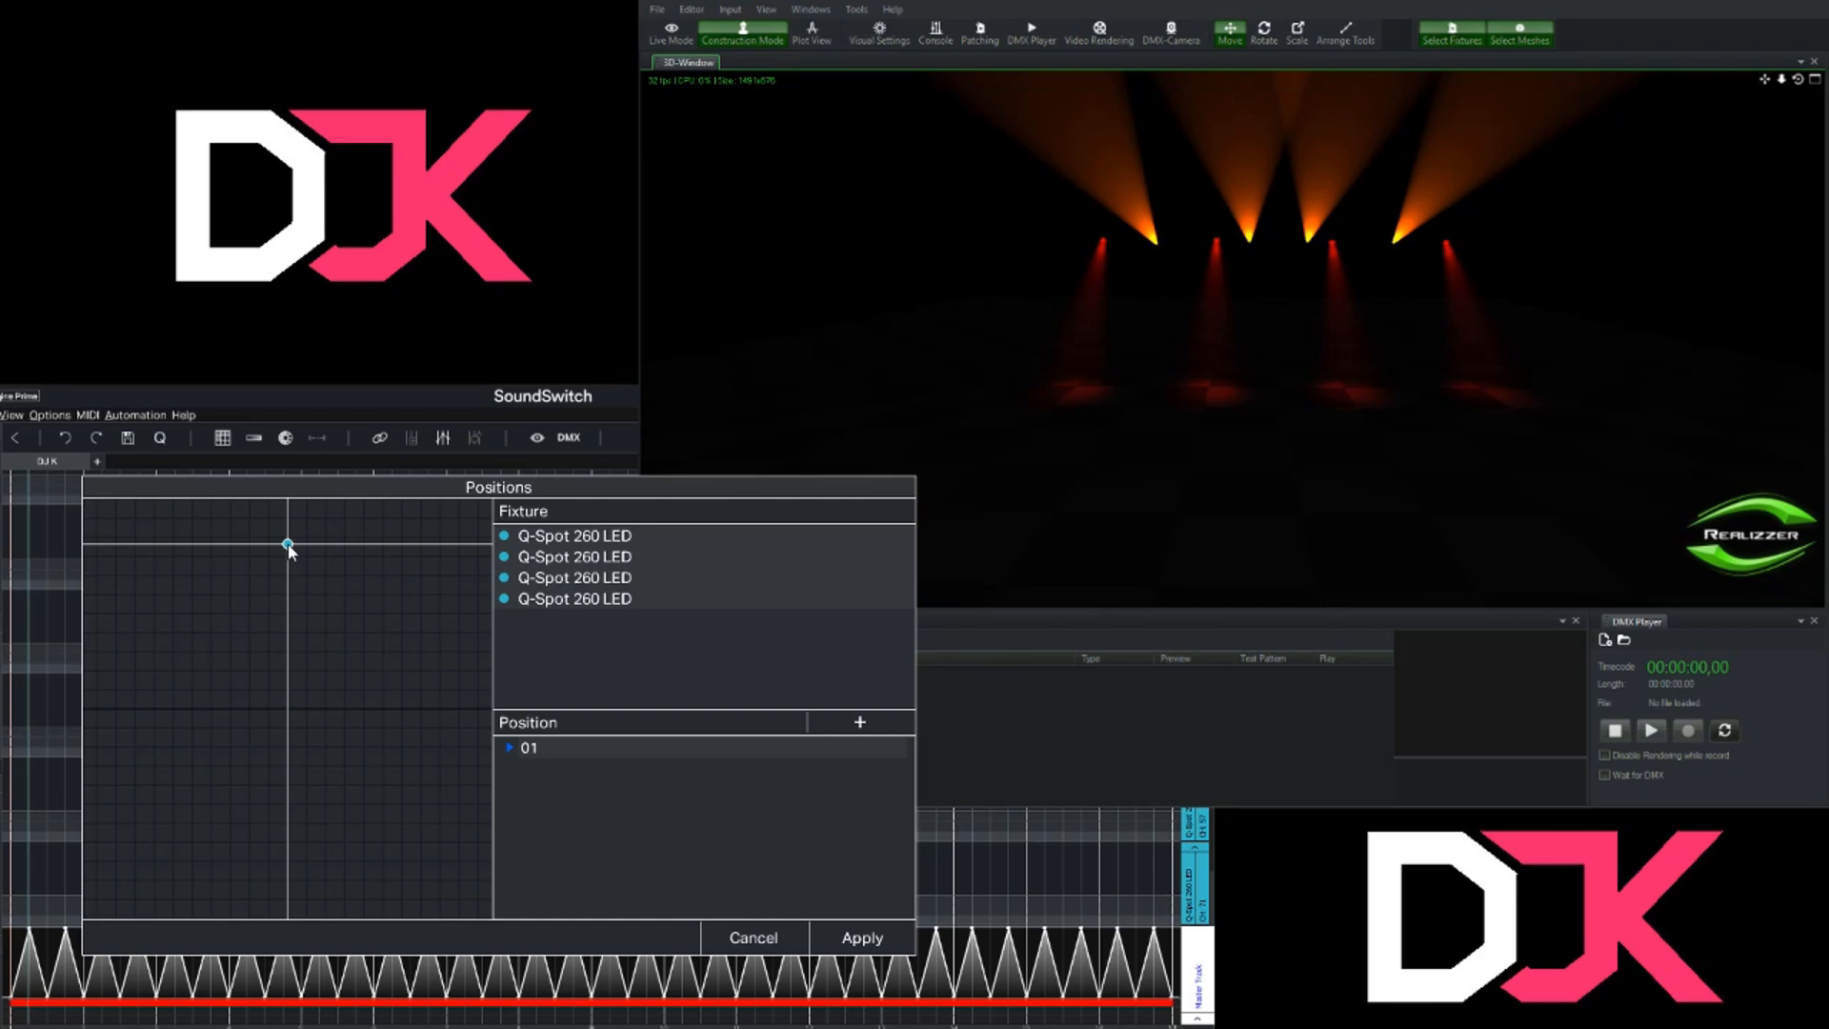
pyautogui.moveTo(288, 548)
pyautogui.mouseDown()
pyautogui.moveTo(283, 496)
pyautogui.moveTo(289, 563)
pyautogui.mouseUp()
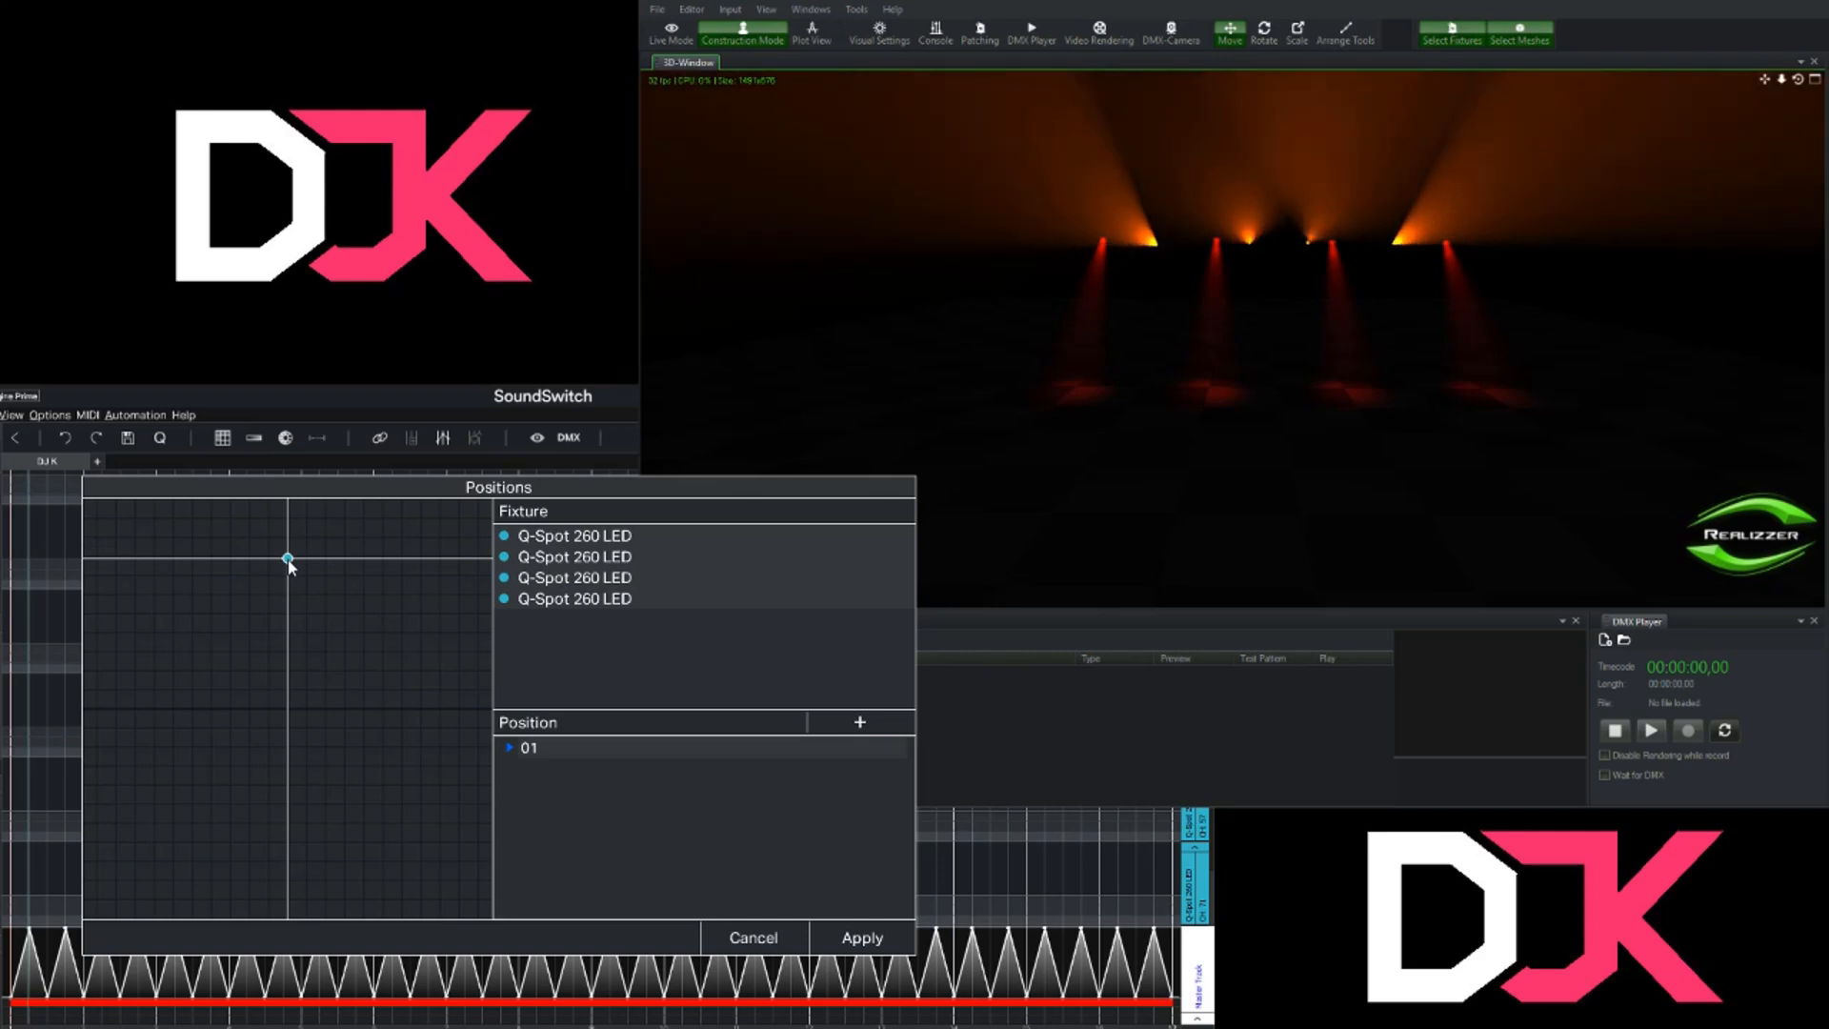
pyautogui.doubleClick(578, 752)
pyautogui.write('All Up')
pyautogui.press('Return')
# - Add a position named Zero with all heads at the grid's centre, and compare it with All Up
pyautogui.click(860, 722)
pyautogui.click(609, 775)
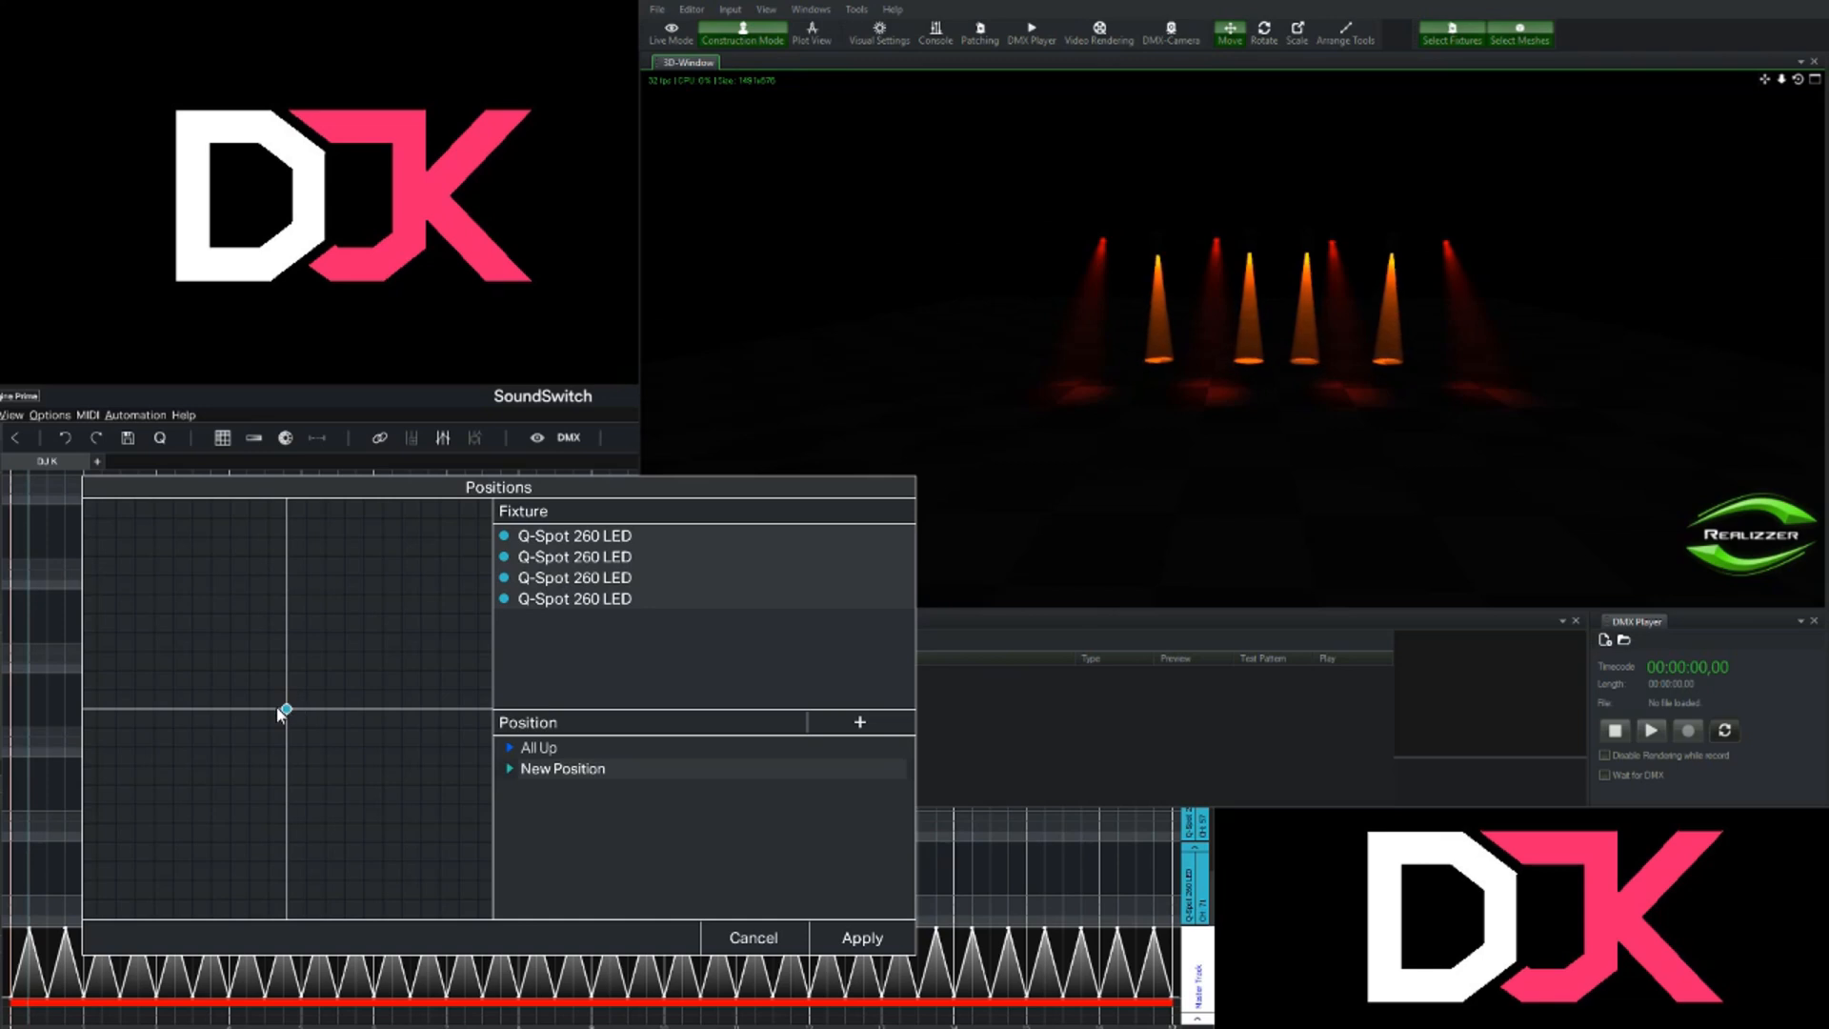
pyautogui.doubleClick(669, 771)
pyautogui.write('Zero')
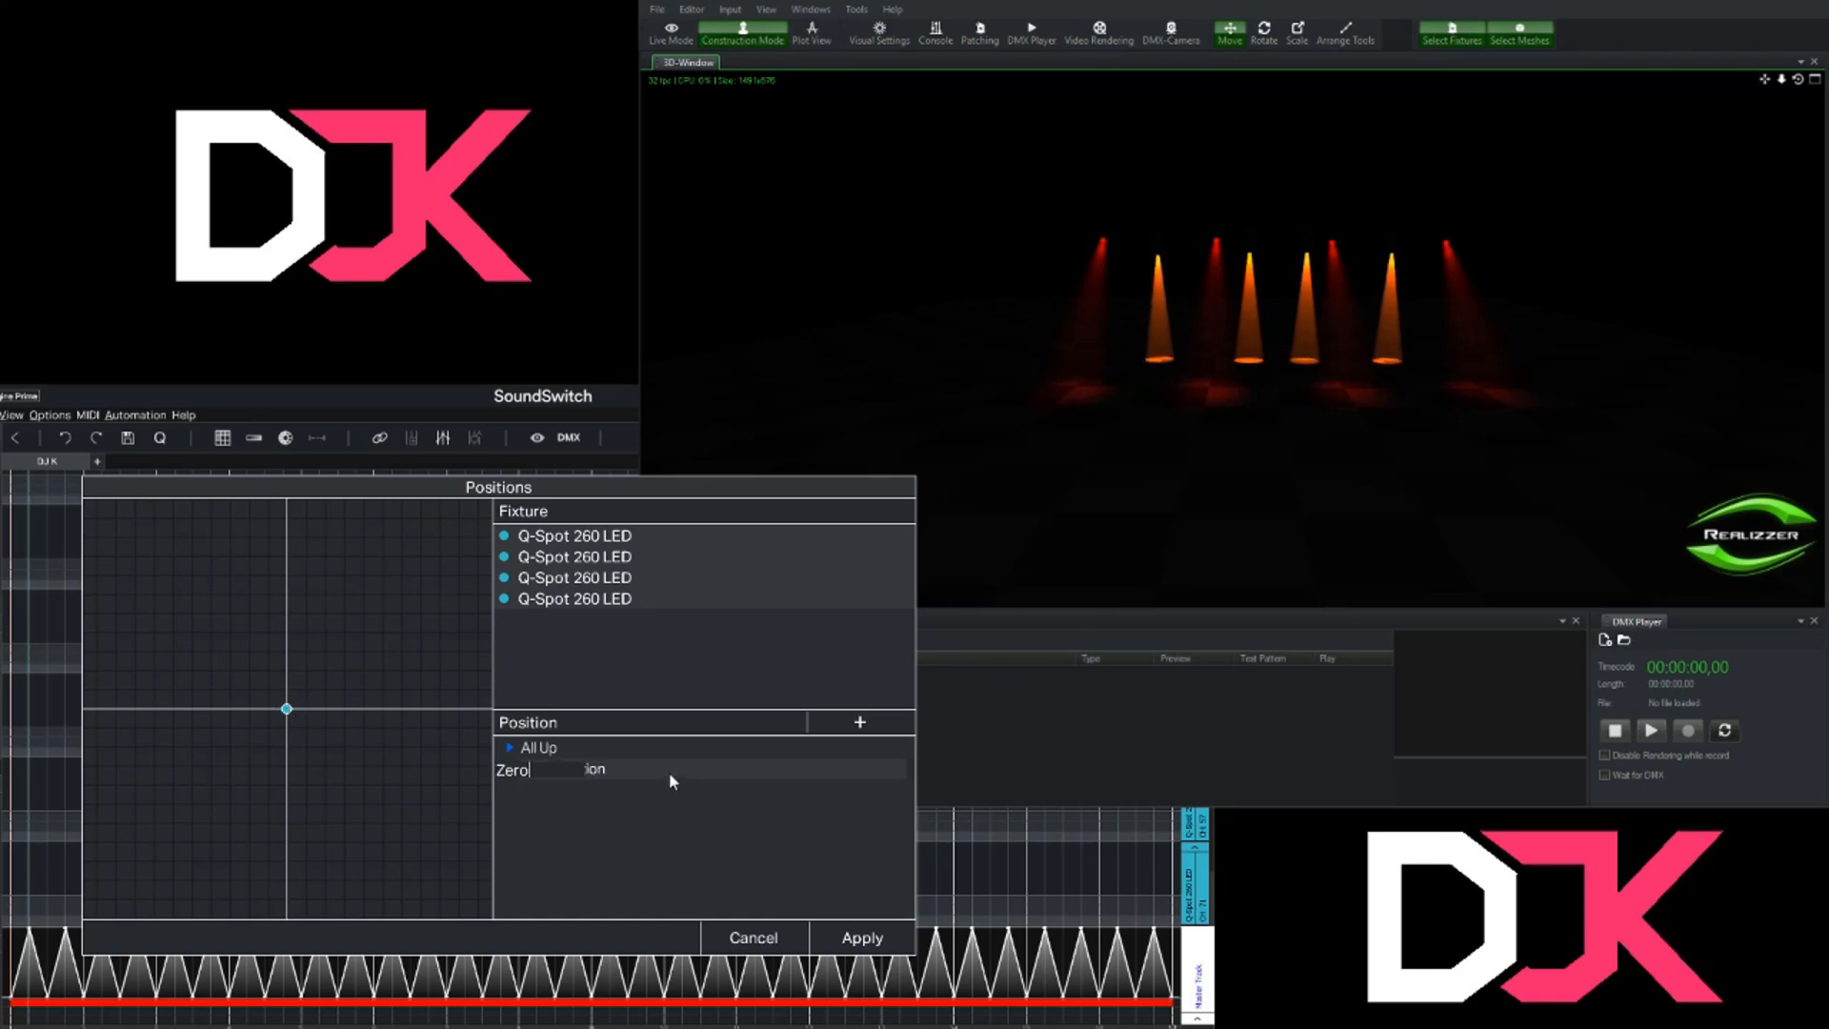
pyautogui.press('Return')
pyautogui.click(634, 743)
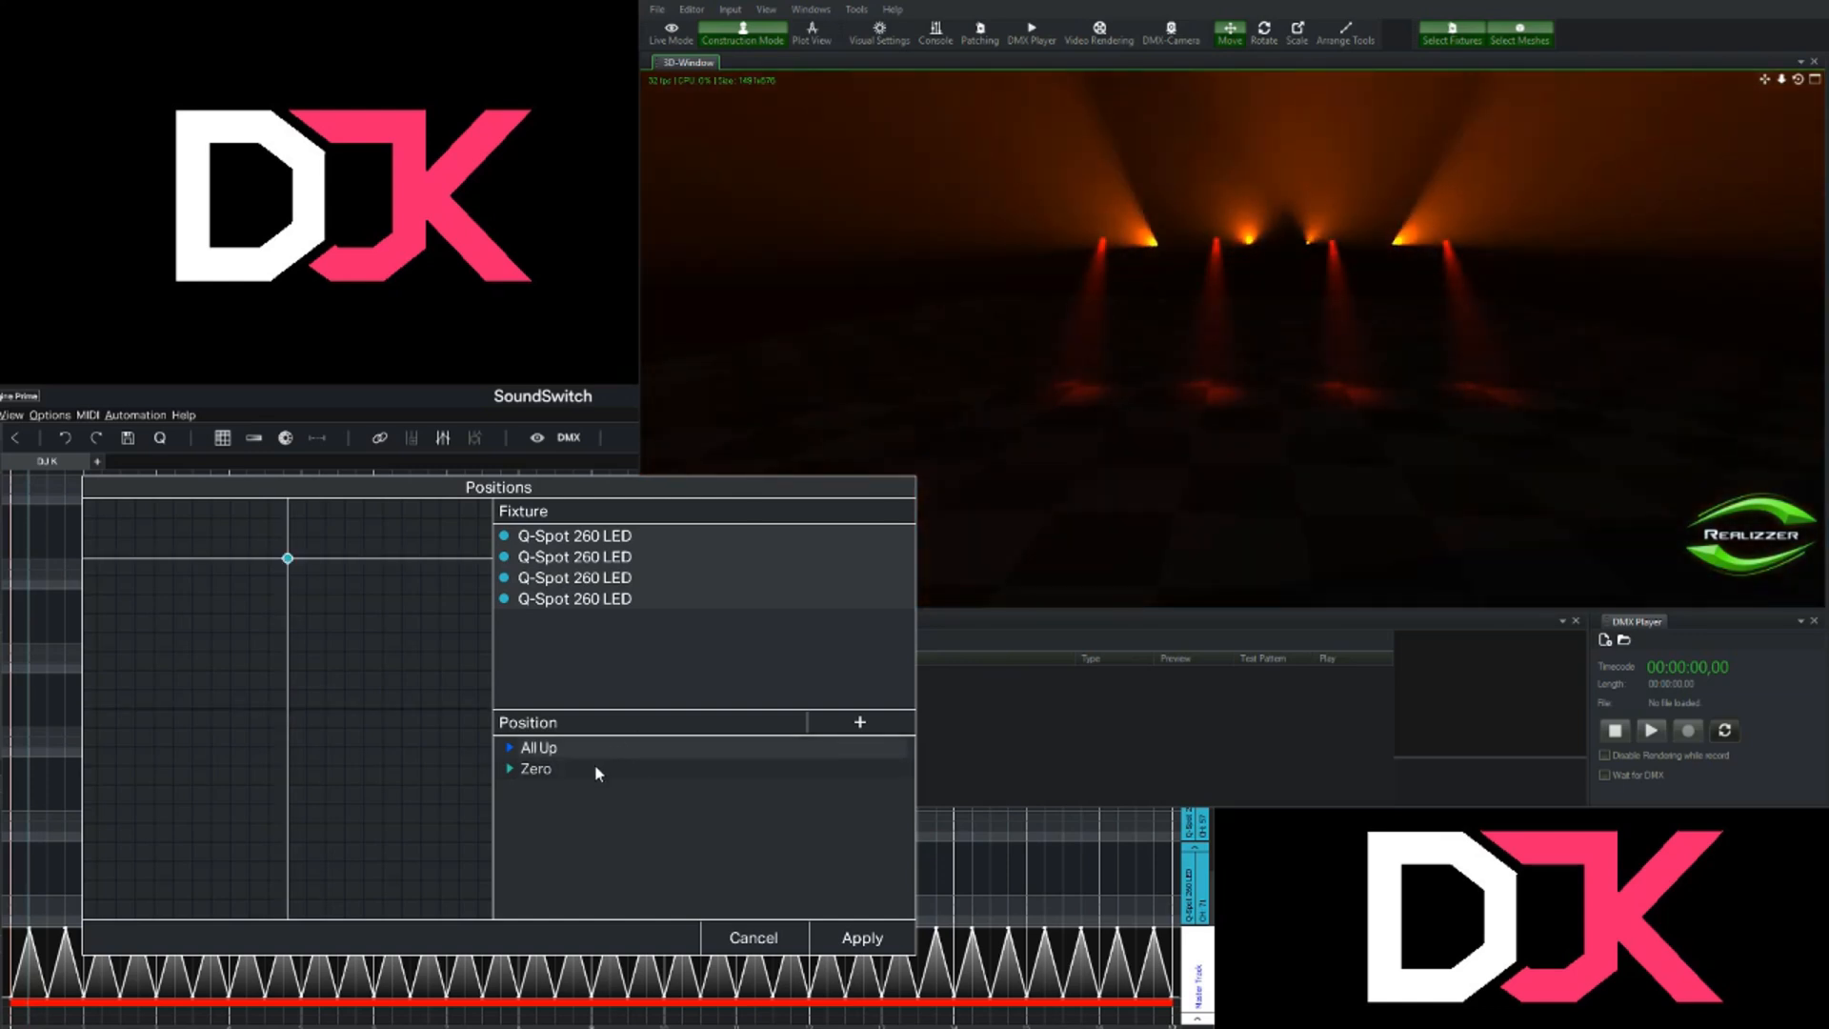
pyautogui.click(596, 764)
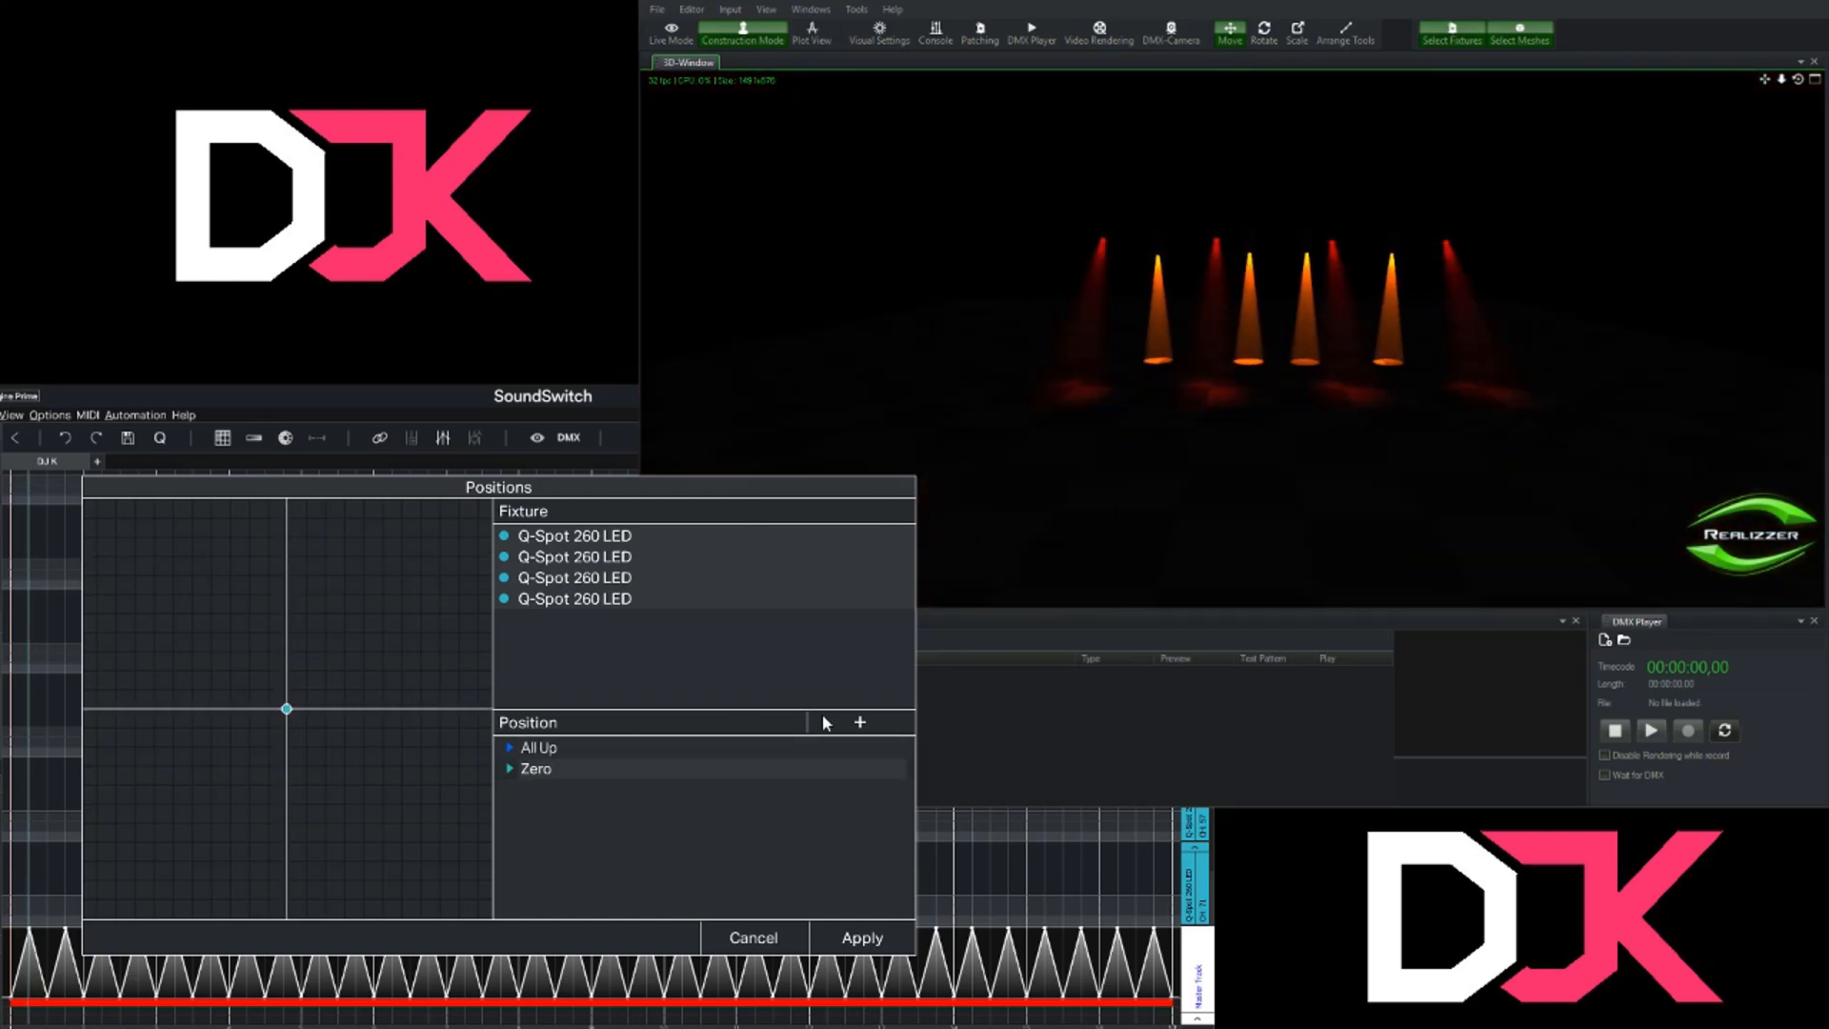
# - Add a position aiming all four heads straight at the viewer and name it At Us
pyautogui.click(859, 722)
pyautogui.click(574, 798)
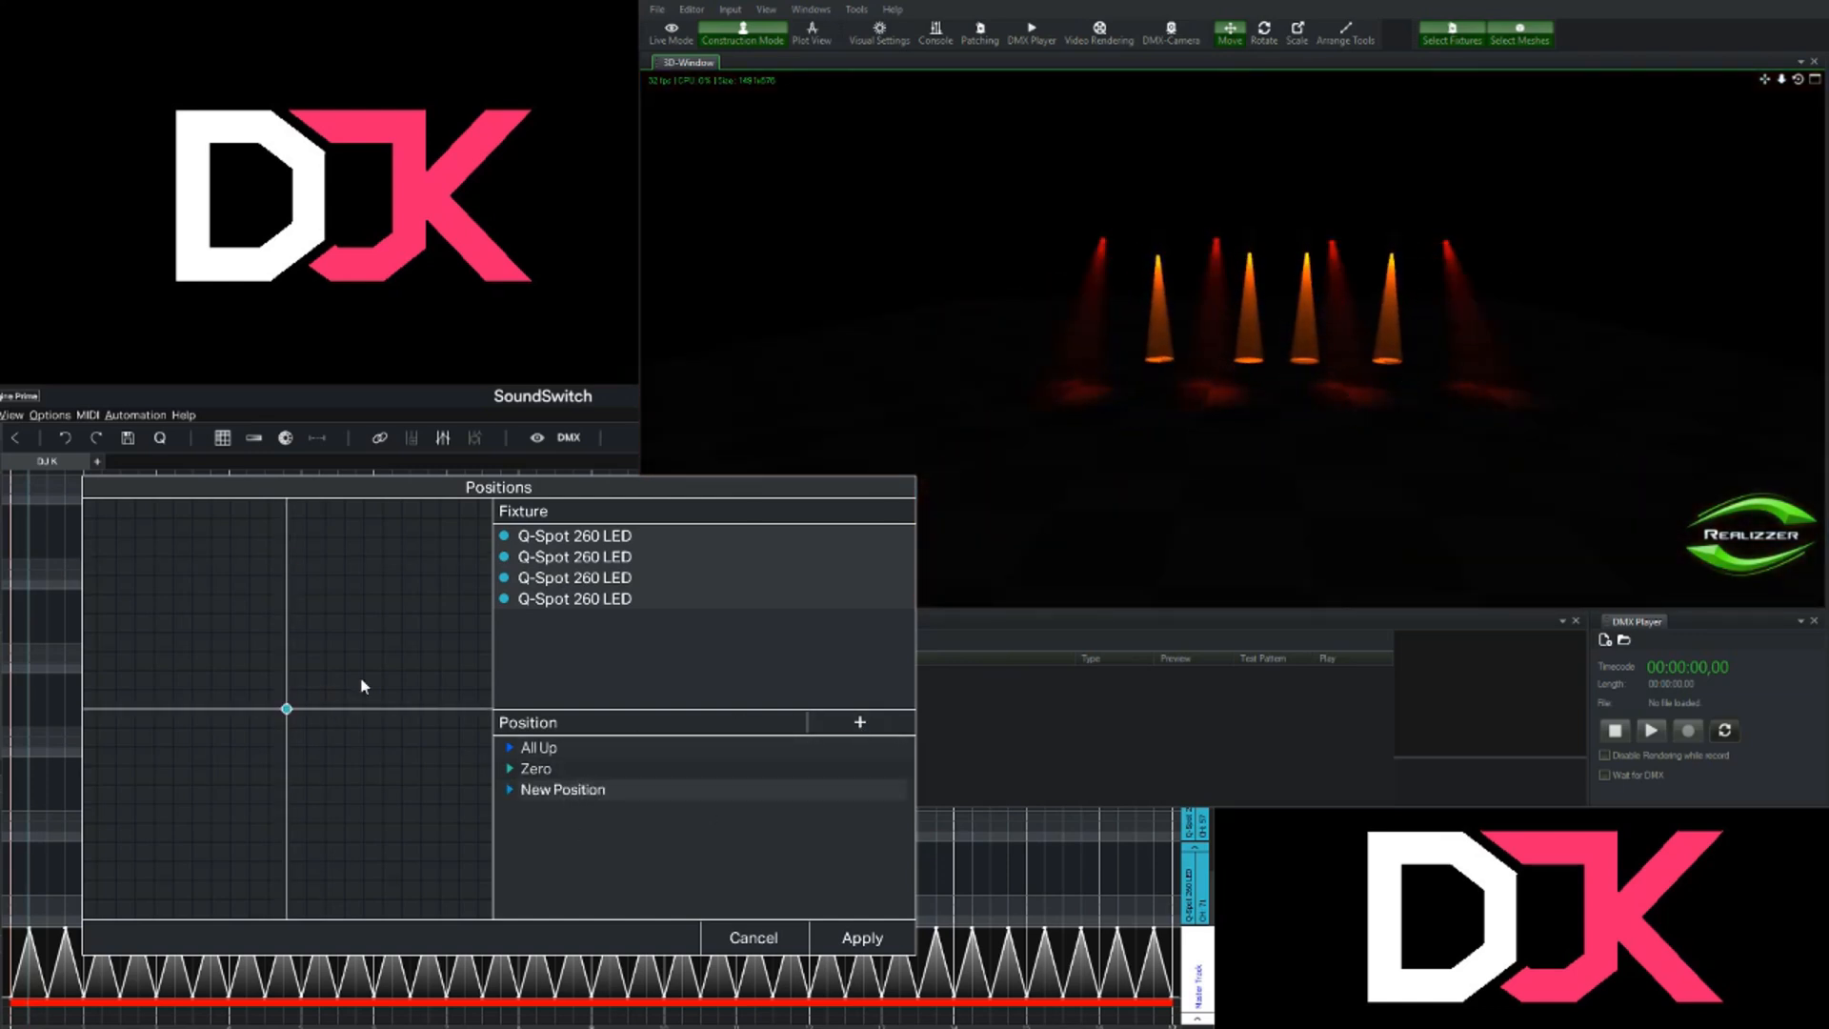
pyautogui.moveTo(279, 714); pyautogui.dragTo(173, 848)
pyautogui.moveTo(176, 847); pyautogui.dragTo(150, 848)
pyautogui.click(647, 791)
pyautogui.click(647, 791)
pyautogui.write('At Us')
pyautogui.press('Return')
# - Add a position aiming all four heads forward onto the floor and name it Dance Floor
pyautogui.click(857, 724)
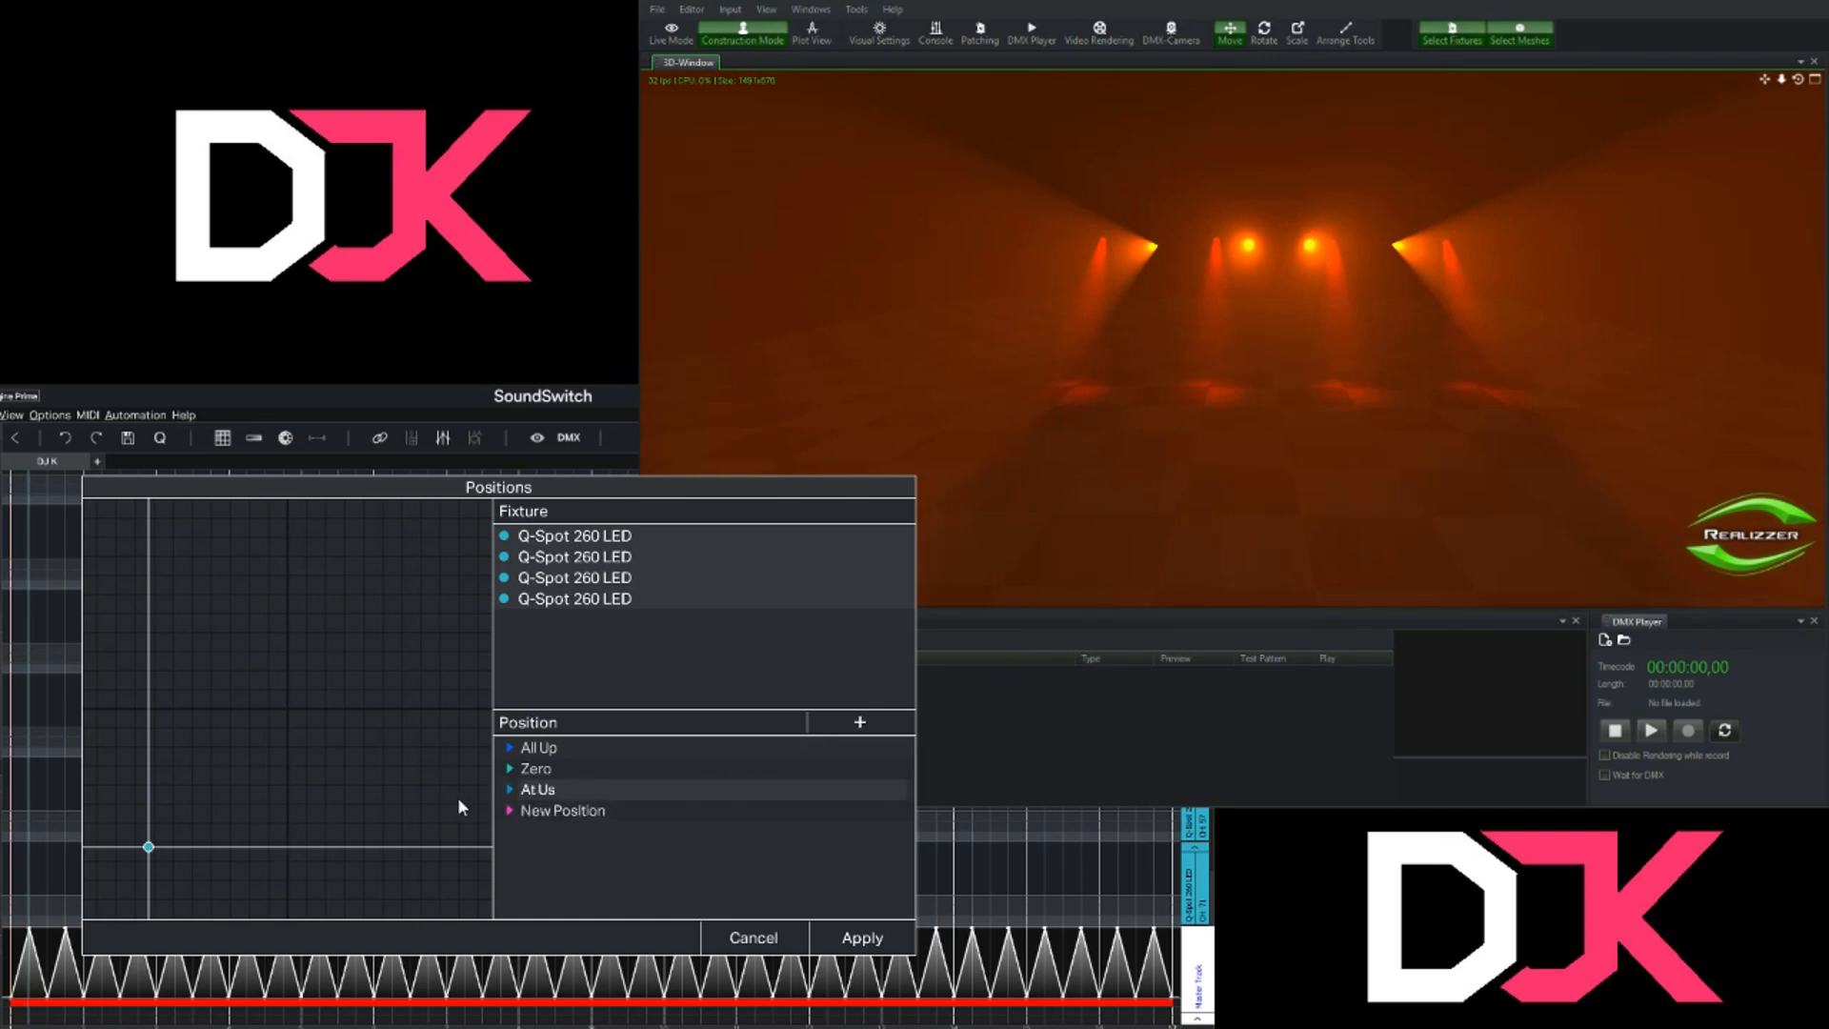
pyautogui.click(600, 815)
pyautogui.moveTo(287, 709); pyautogui.dragTo(150, 806)
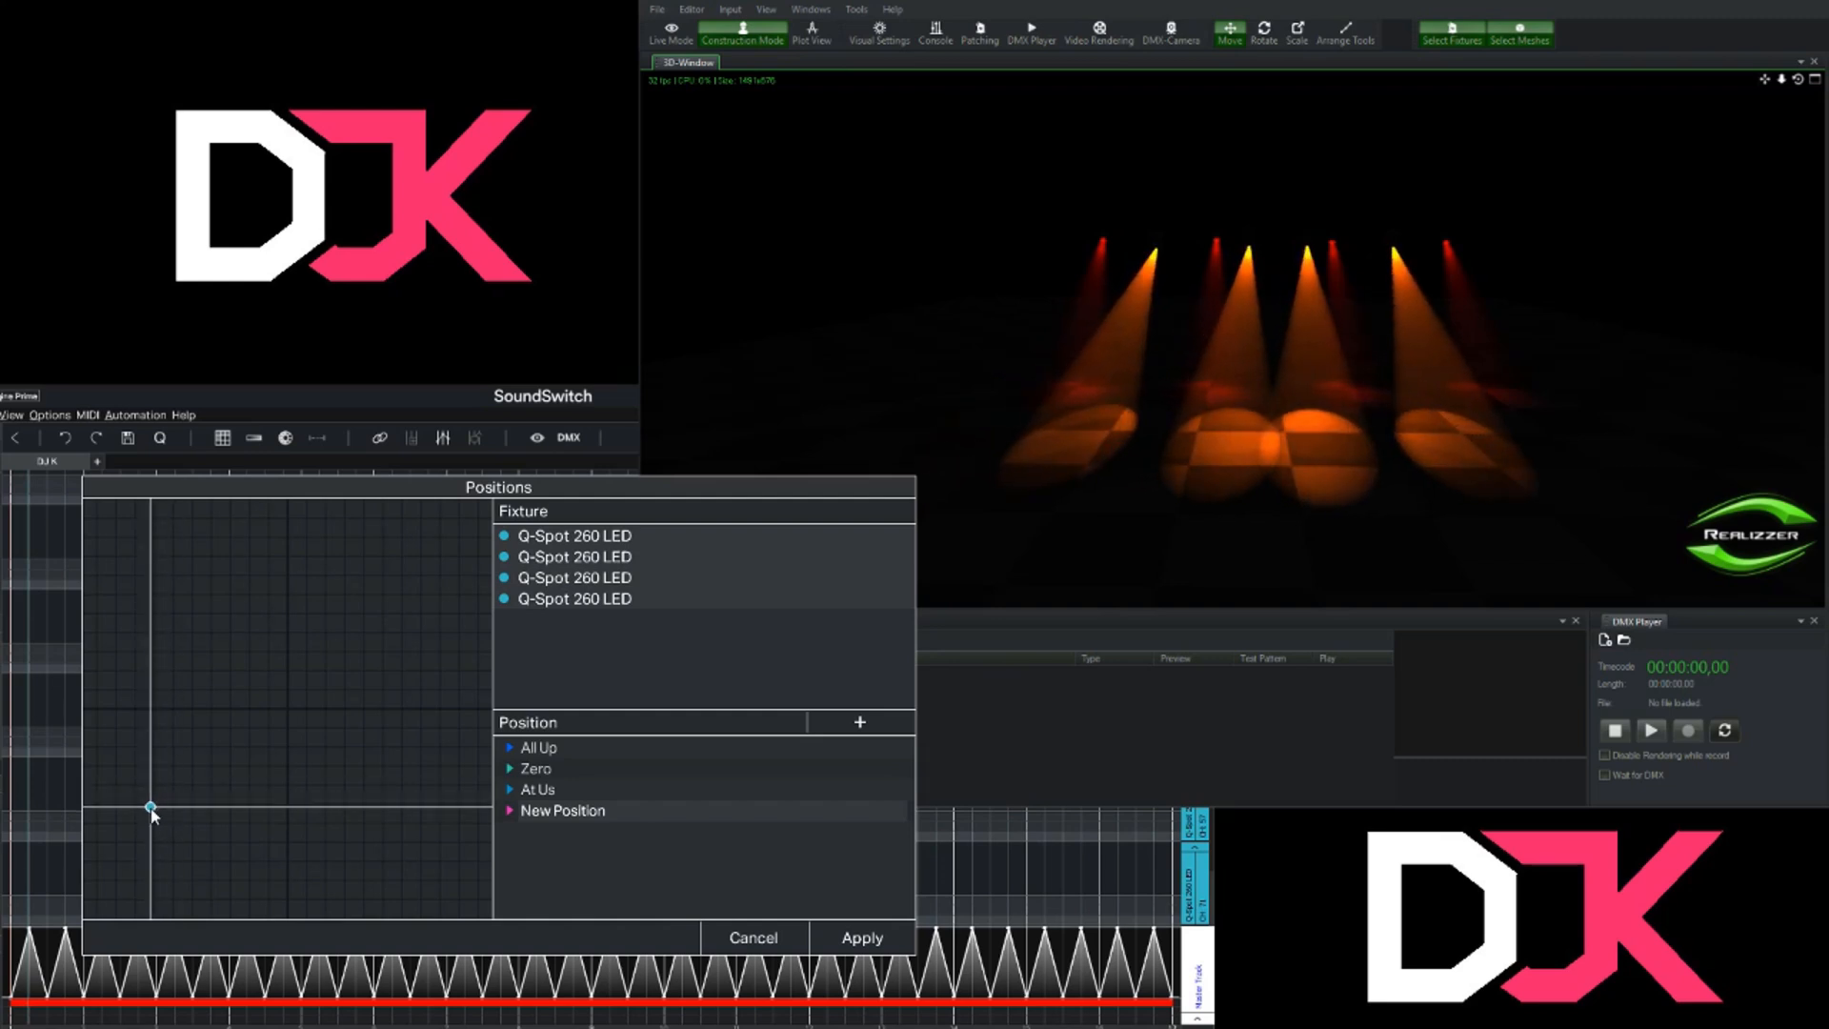
pyautogui.doubleClick(589, 811)
pyautogui.write('Dance Floor')
pyautogui.press('Return')
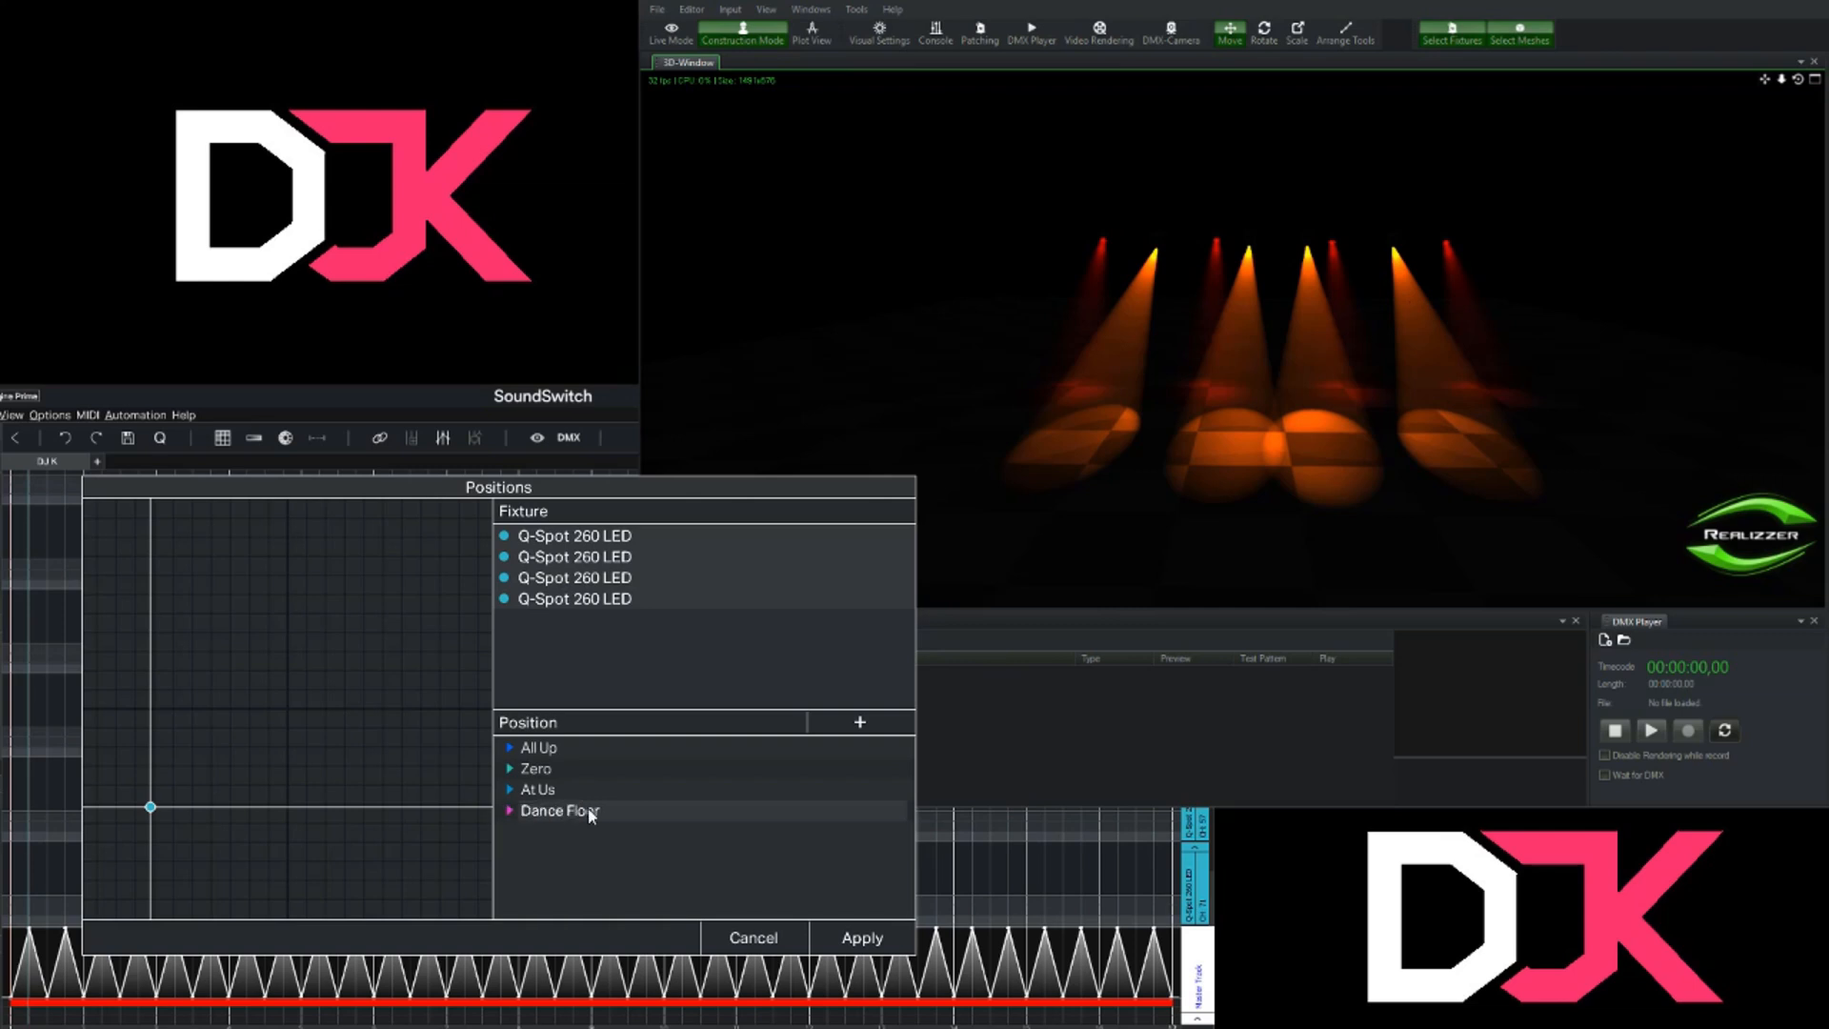
# - Add a position aiming all four beams to the left of the stage and name it Left
pyautogui.click(859, 722)
pyautogui.click(567, 831)
pyautogui.moveTo(286, 712); pyautogui.dragTo(186, 835)
pyautogui.doubleClick(598, 835)
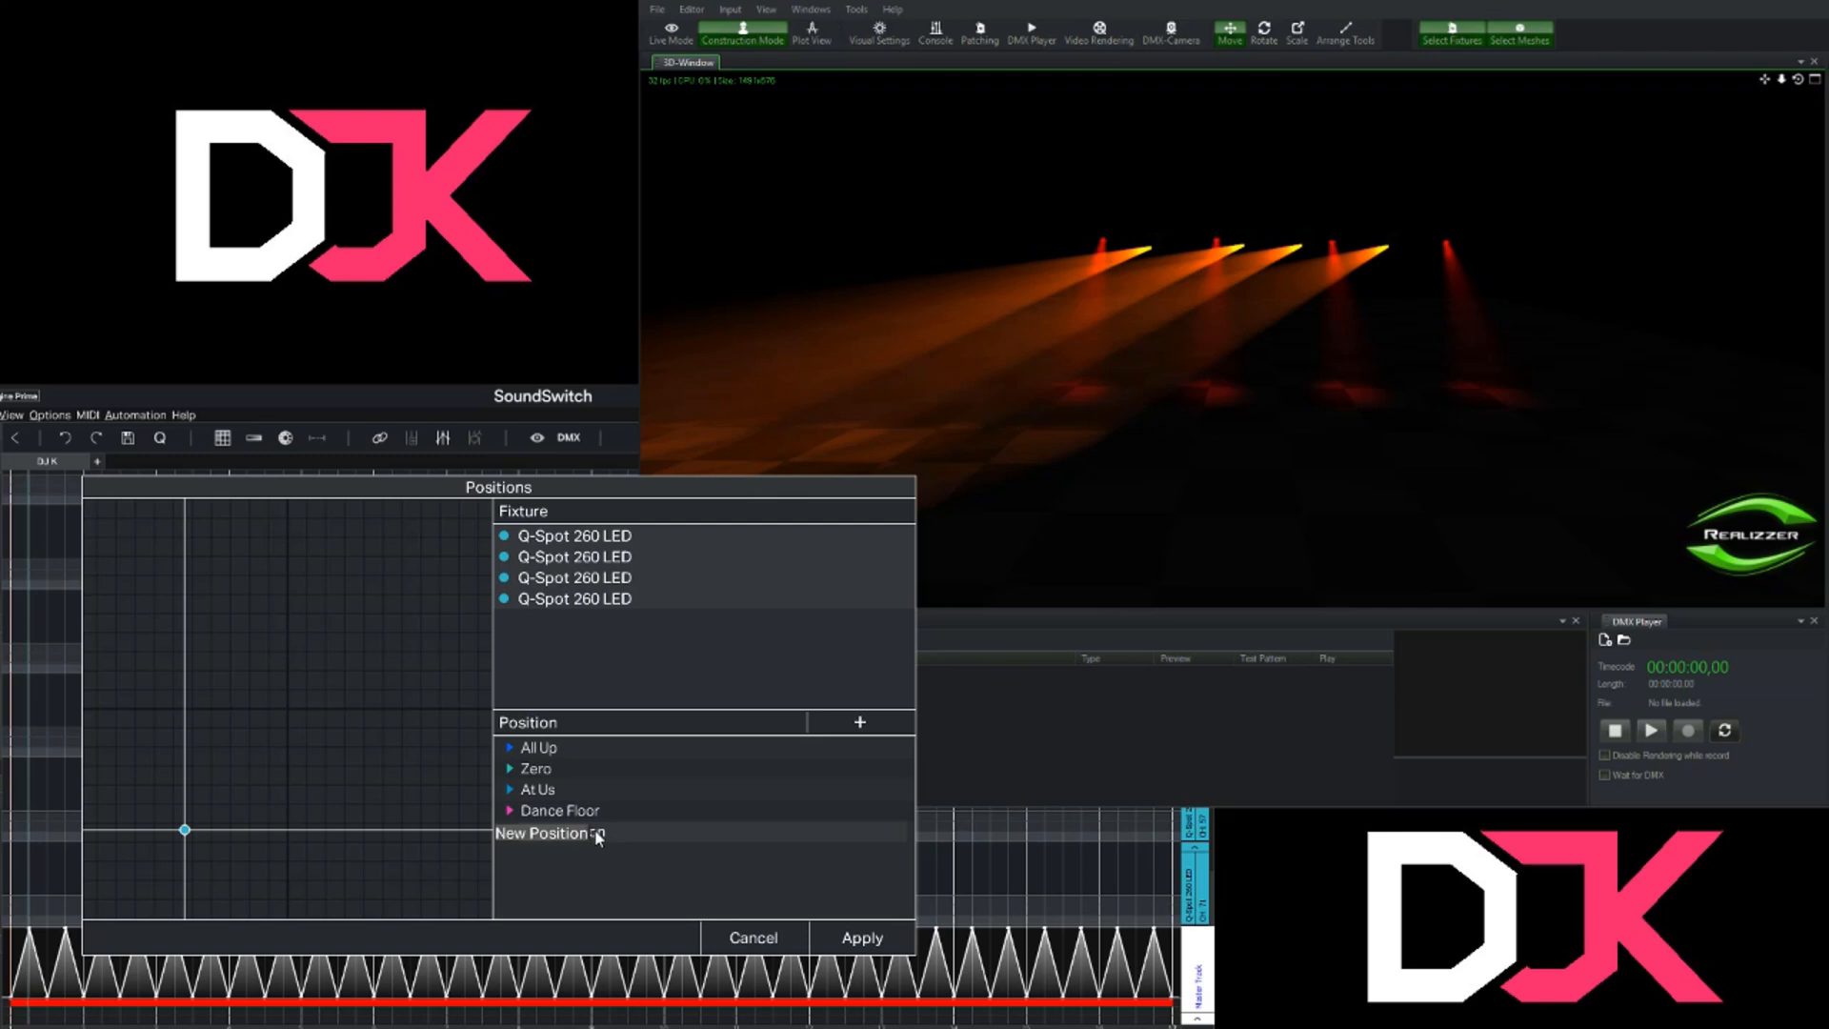
pyautogui.write('Left')
pyautogui.press('Return')
# - Add a position aiming all four beams to the right of the stage and name it Right
pyautogui.click(859, 722)
pyautogui.click(562, 851)
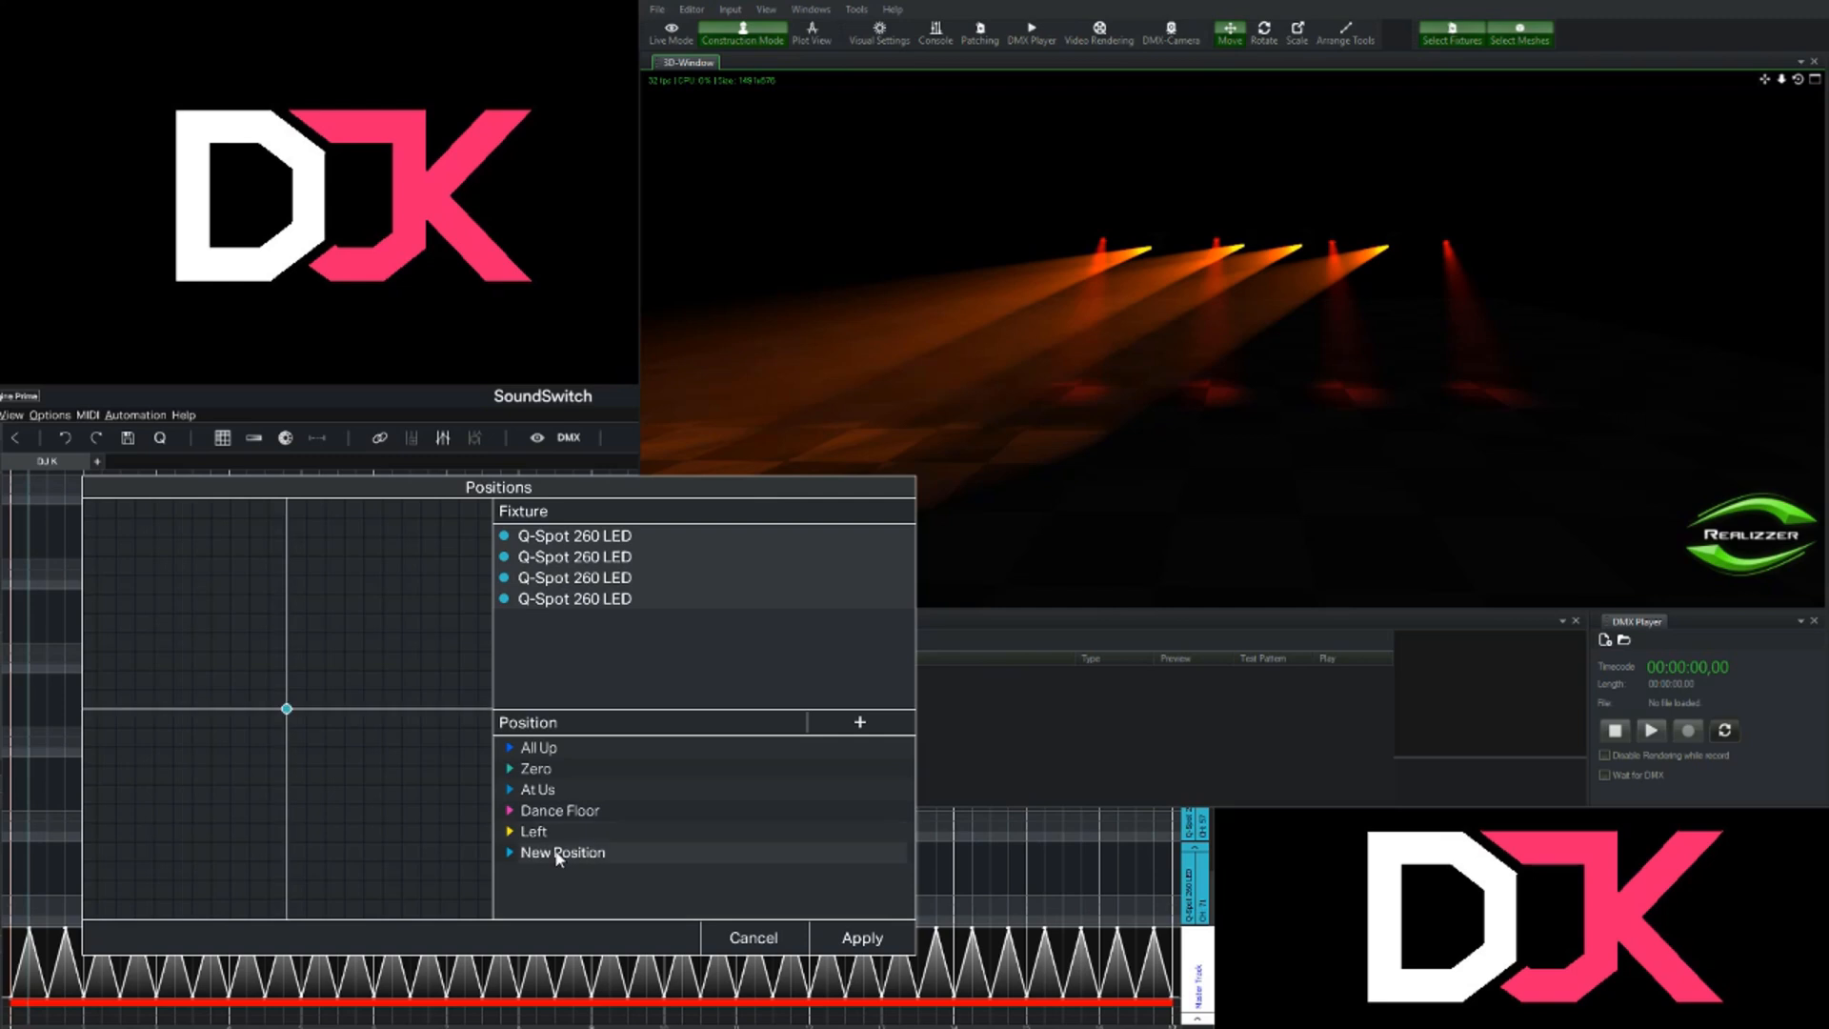
pyautogui.moveTo(287, 711); pyautogui.dragTo(134, 834)
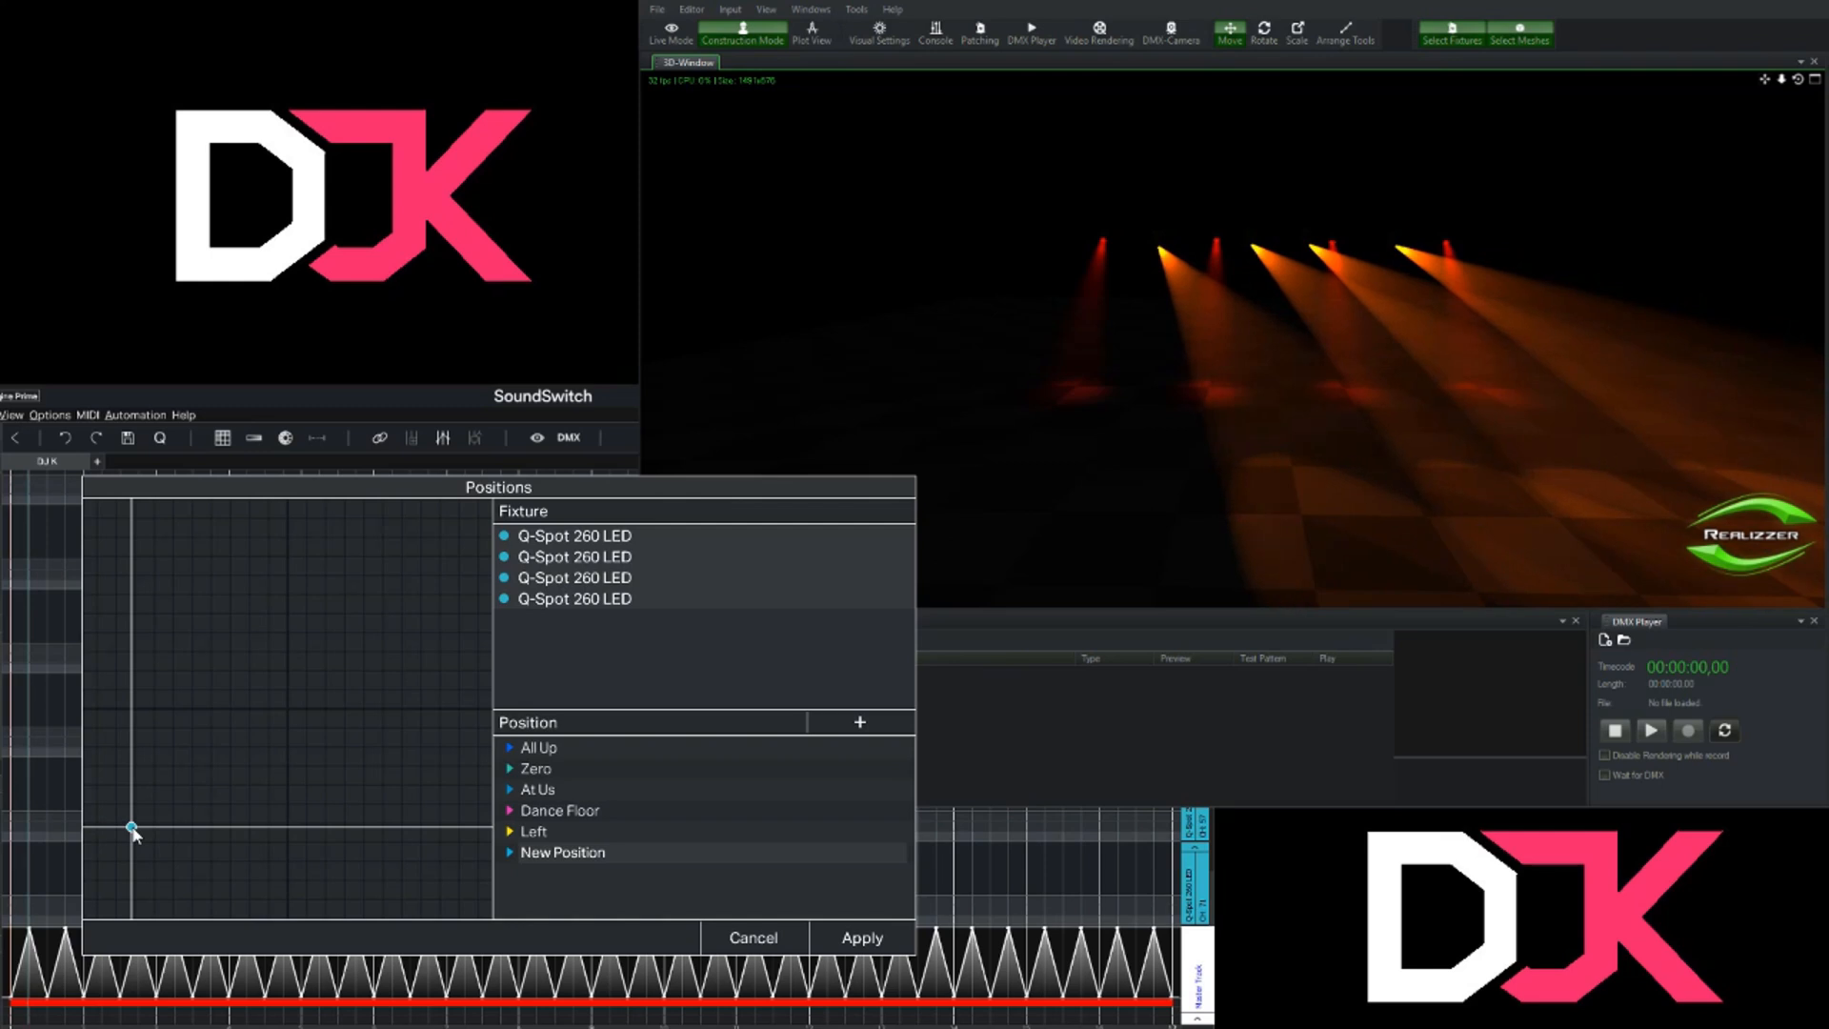
pyautogui.doubleClick(592, 854)
pyautogui.write('Right')
pyautogui.press('Return')
# - Add a position named Split with the outer two heads aimed at the dance floor and the inner two aimed upward
pyautogui.click(859, 721)
pyautogui.click(580, 874)
pyautogui.click(609, 598)
pyautogui.moveTo(287, 709); pyautogui.dragTo(151, 811)
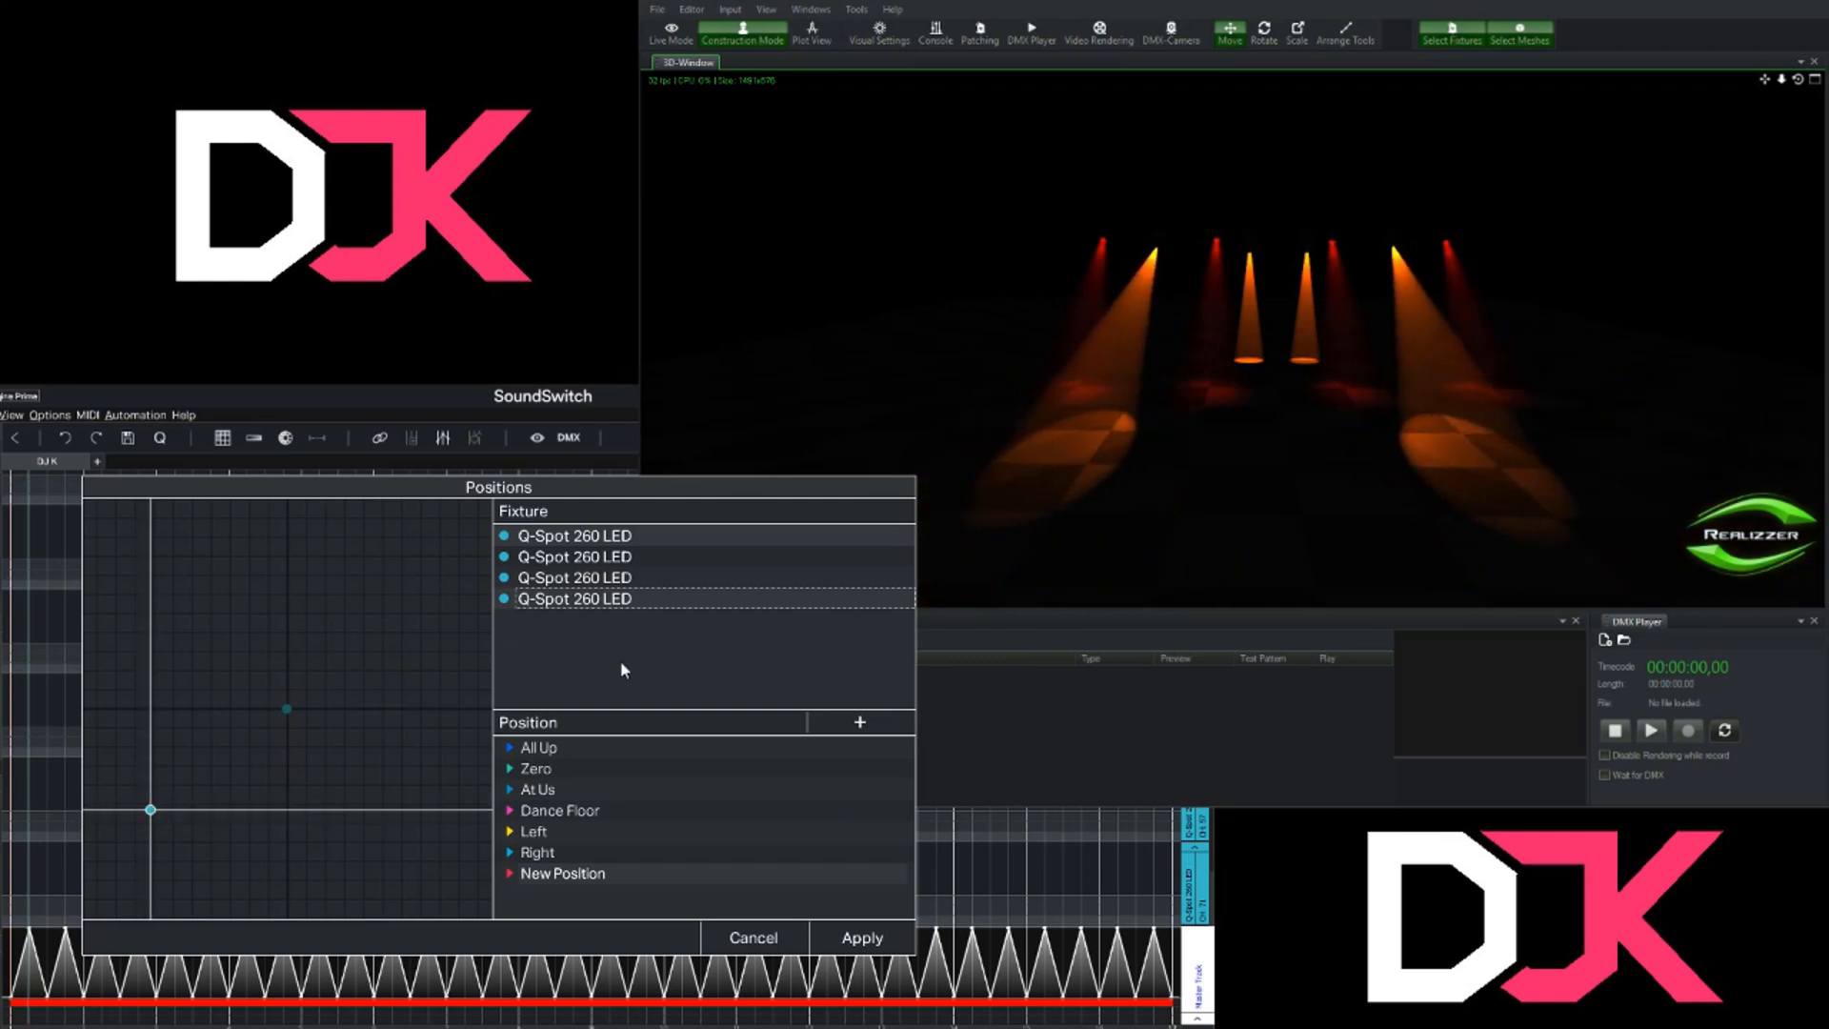
pyautogui.click(574, 560)
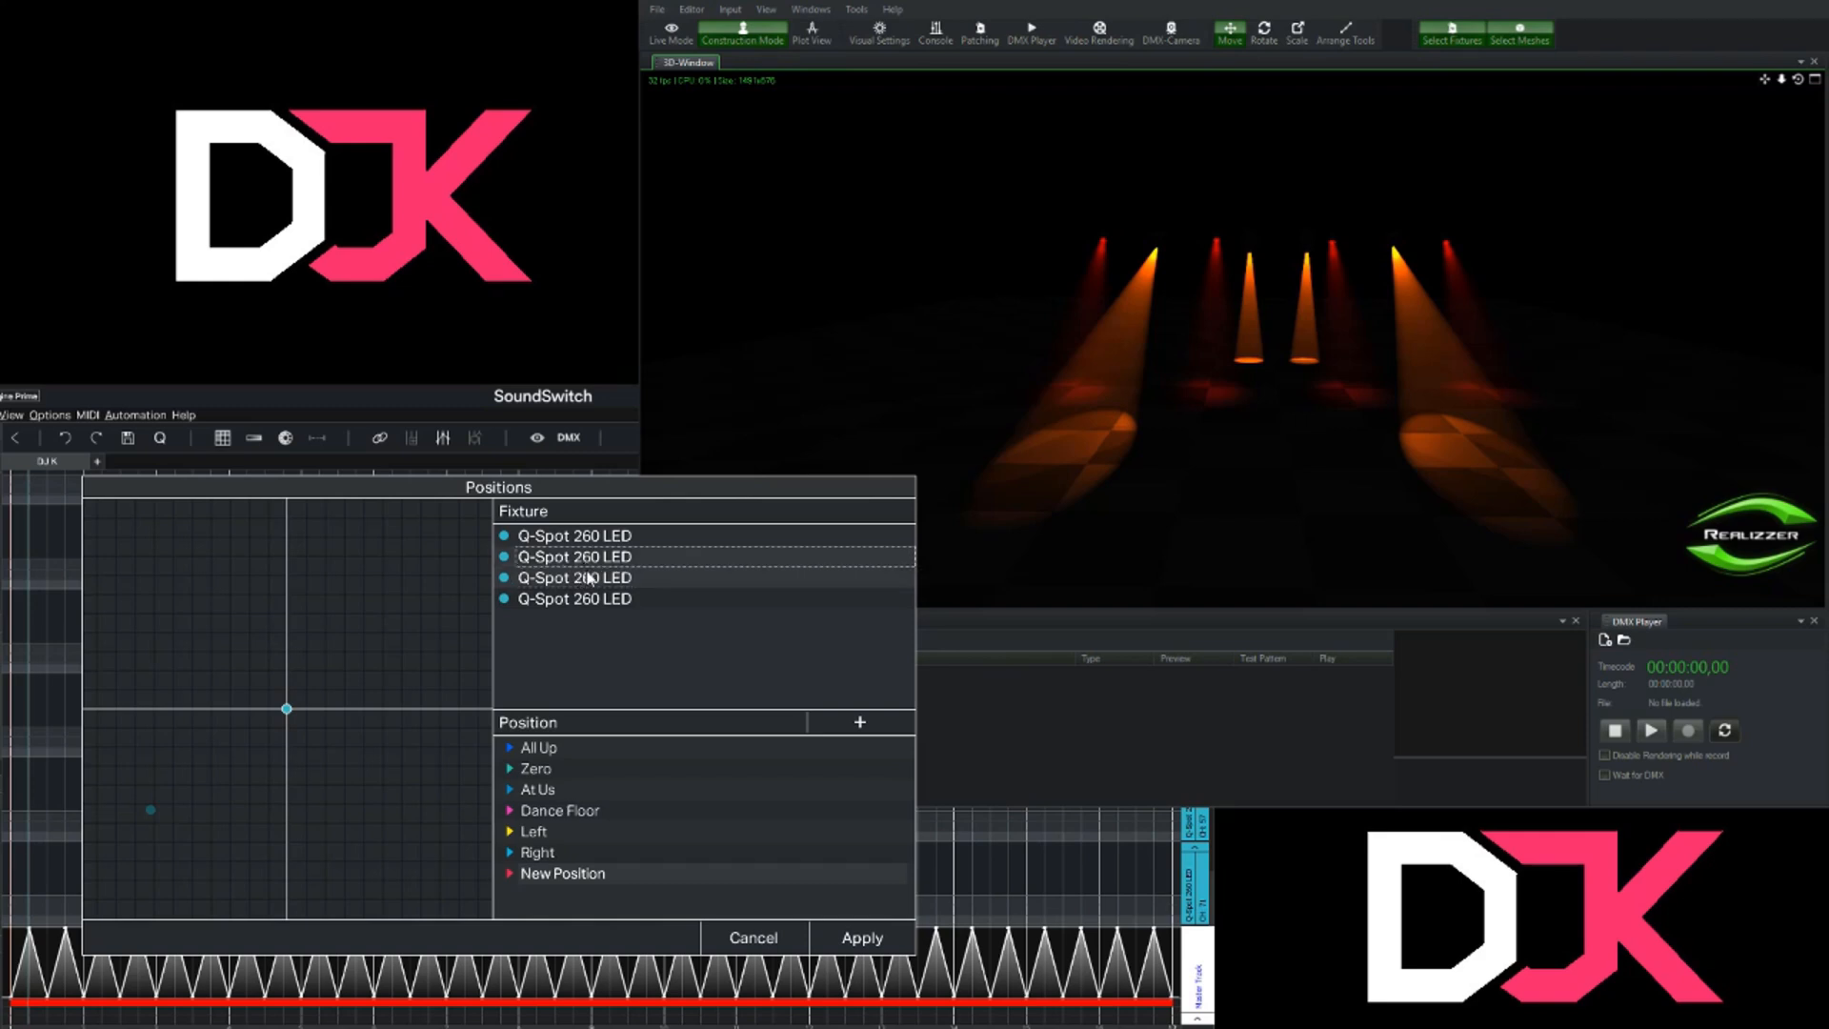
pyautogui.click(590, 576)
pyautogui.click(592, 564)
pyautogui.moveTo(286, 711); pyautogui.dragTo(151, 877)
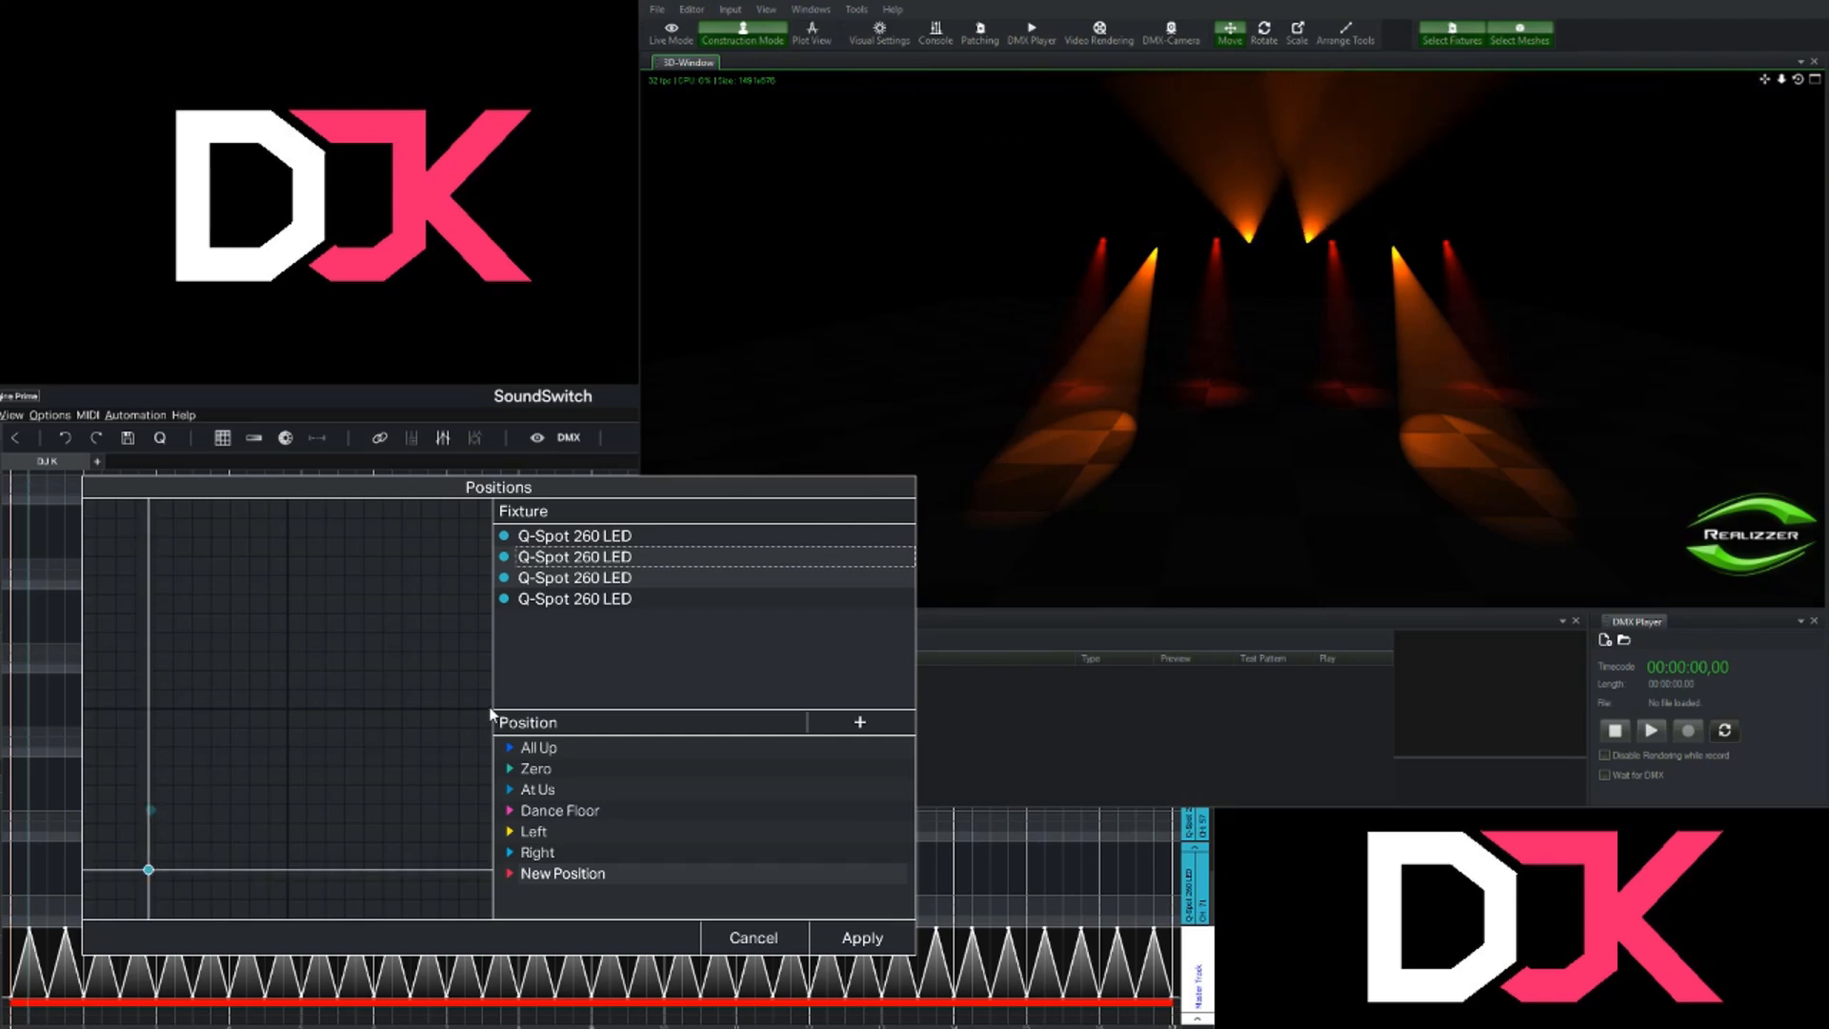
pyautogui.doubleClick(566, 875)
pyautogui.write('Split')
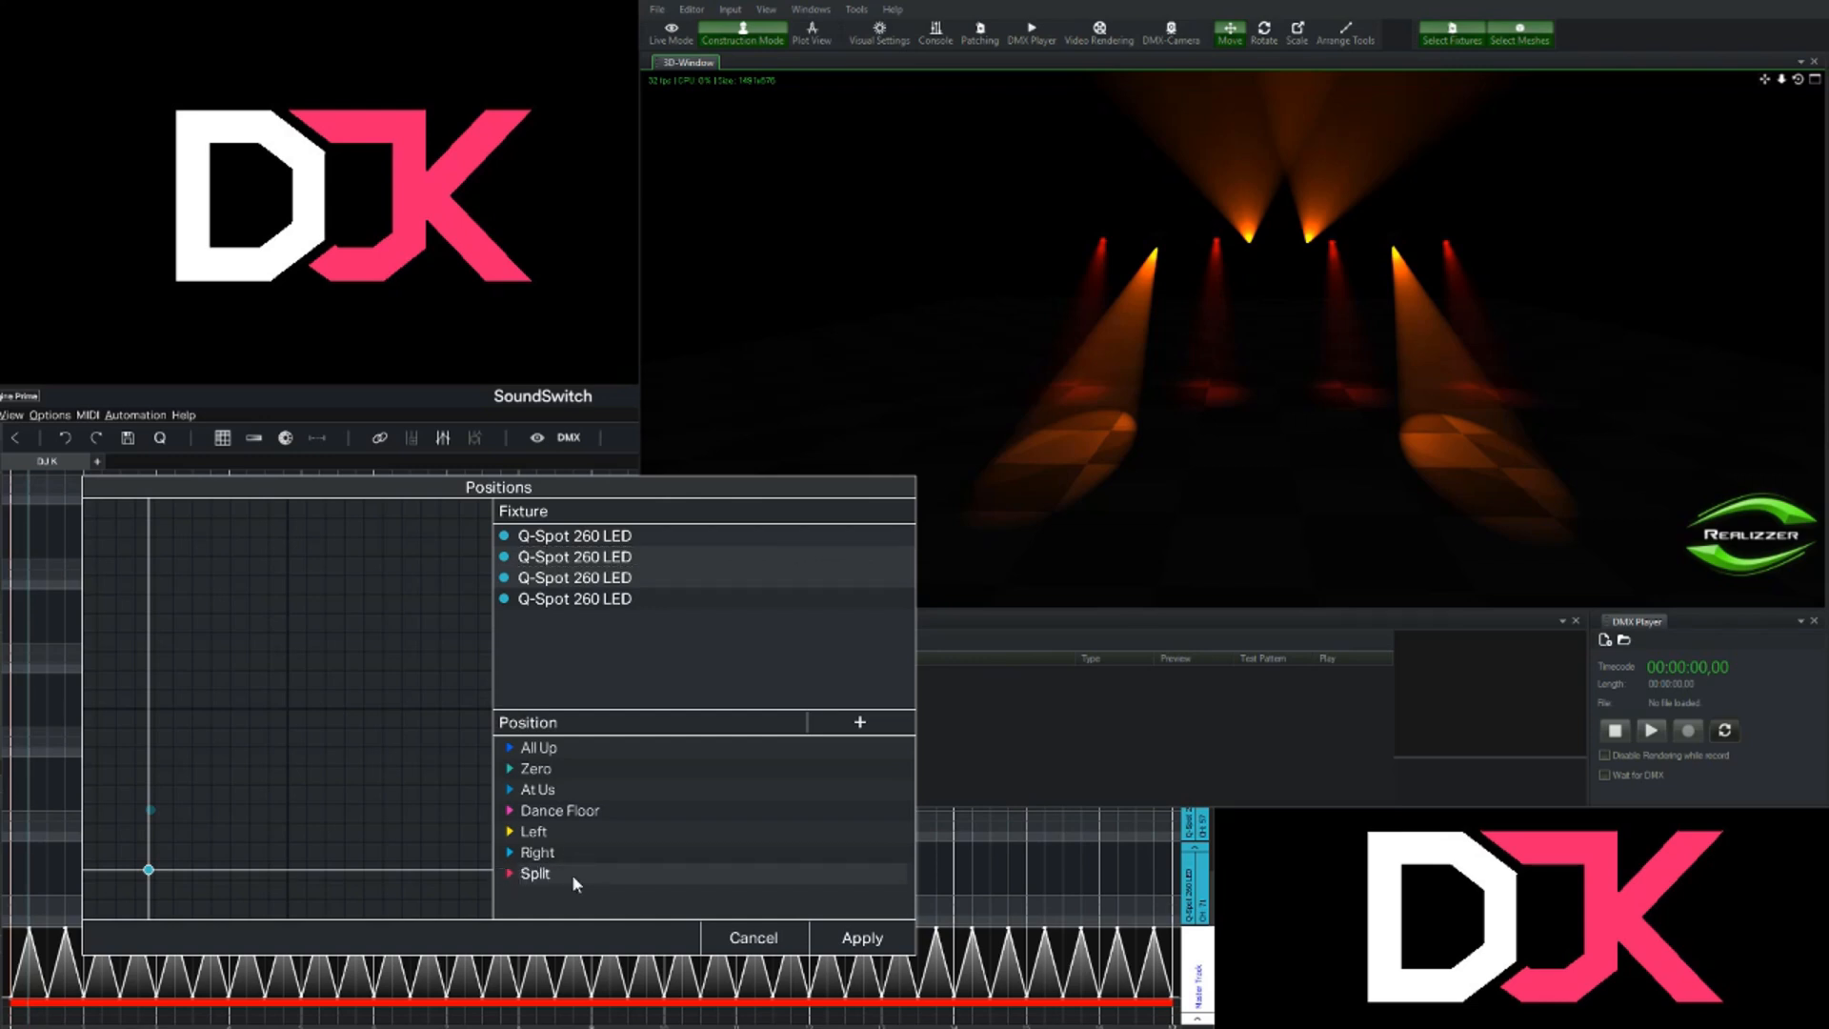
# - Add a position named Split 2 with the inner two heads aimed at the dance floor and the outer two aimed upward
pyautogui.click(861, 723)
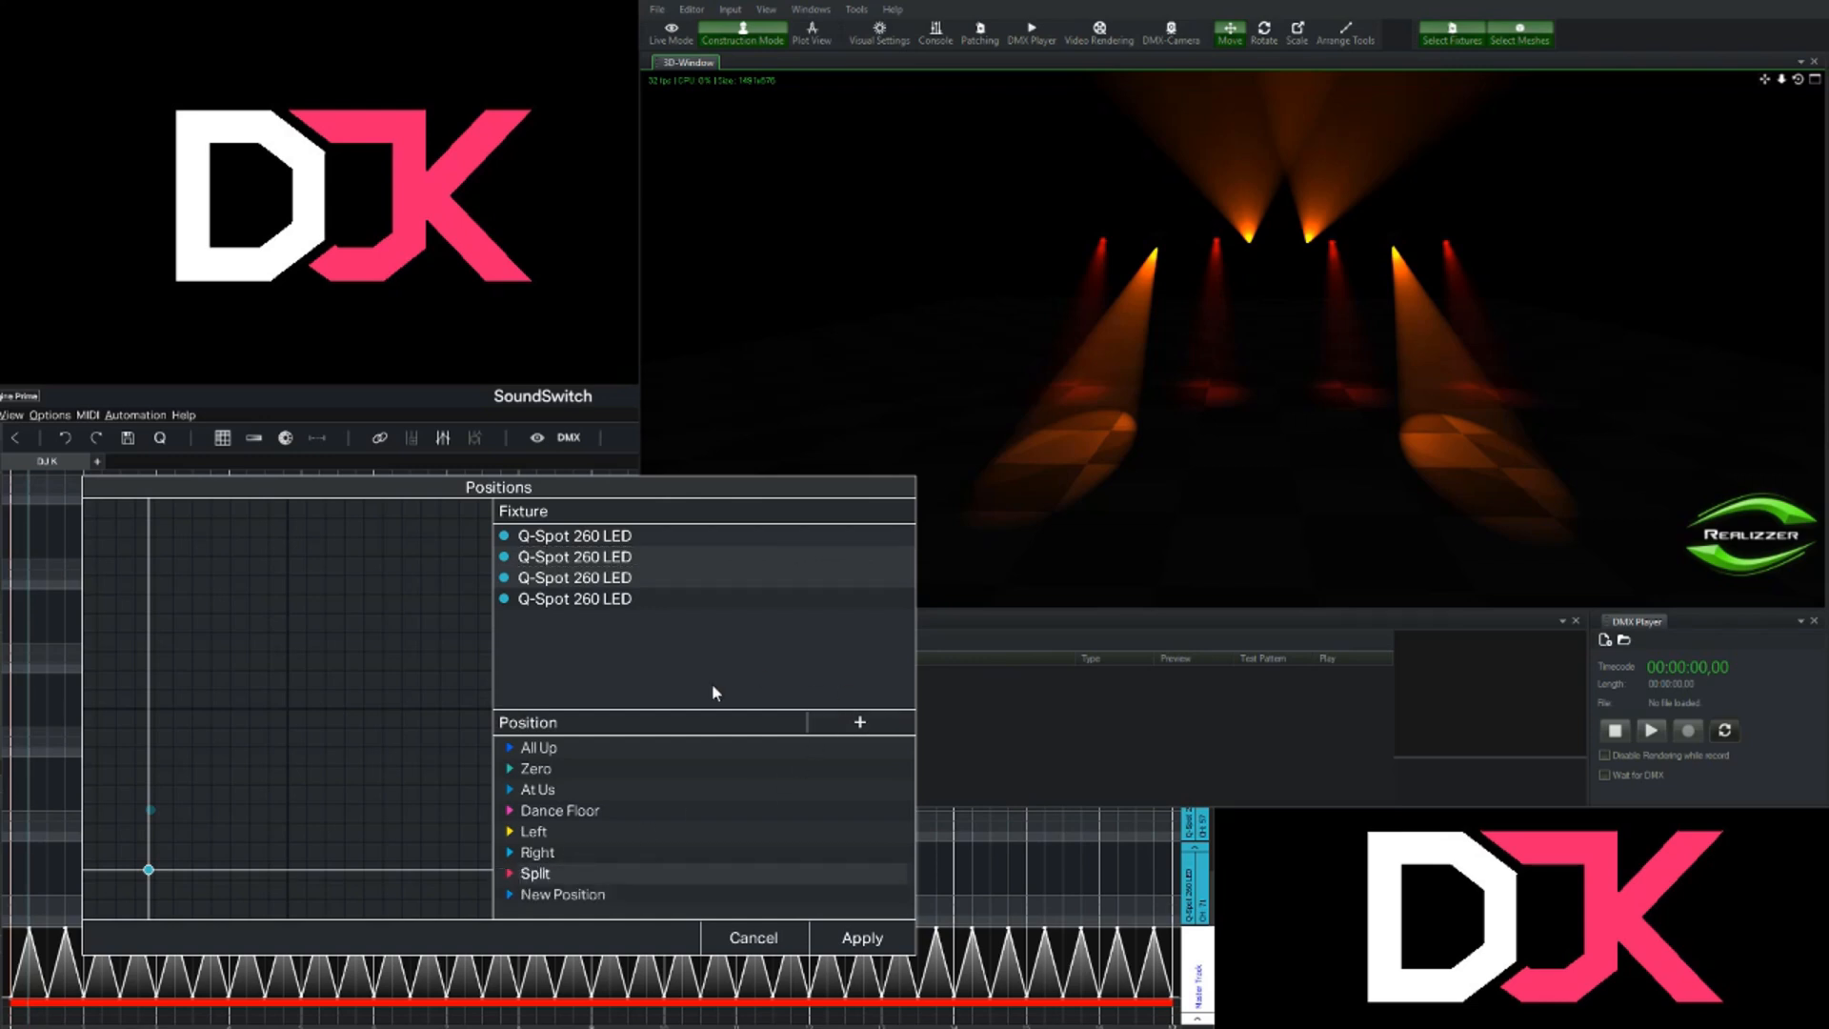
pyautogui.click(550, 895)
pyautogui.moveTo(288, 713); pyautogui.dragTo(154, 817)
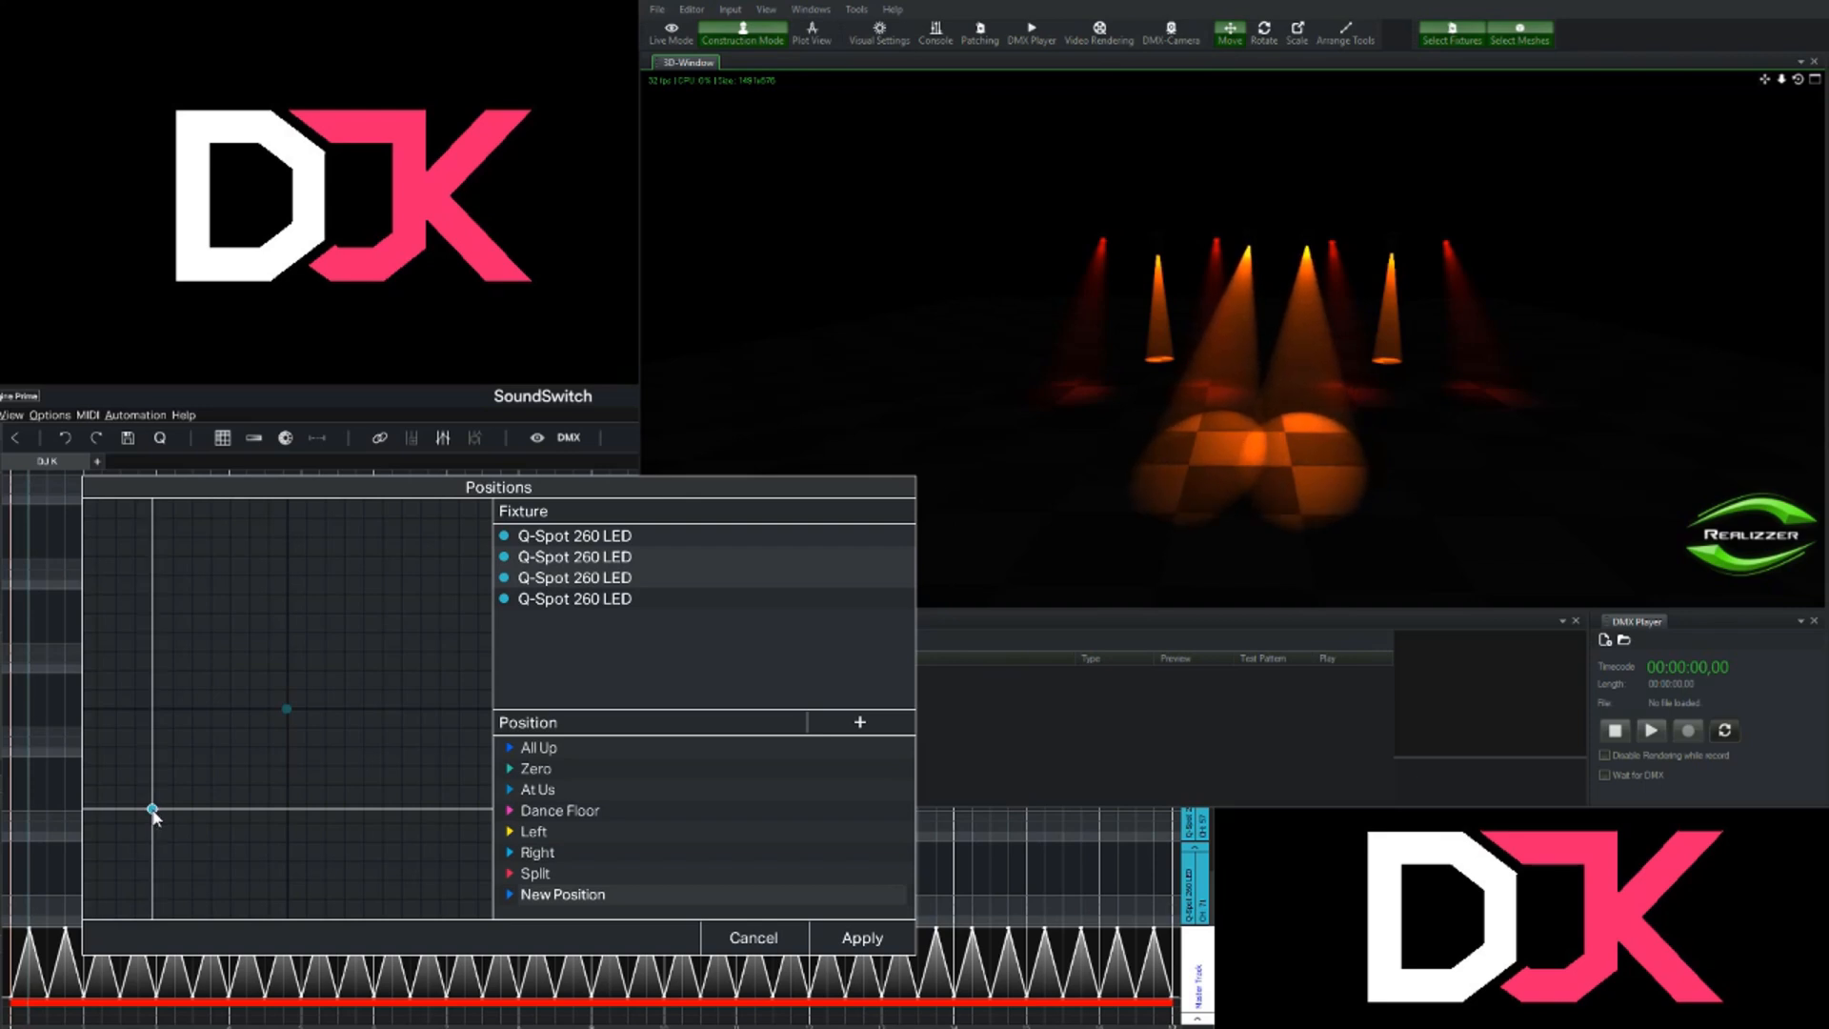
pyautogui.click(555, 575)
pyautogui.moveTo(287, 711); pyautogui.dragTo(152, 886)
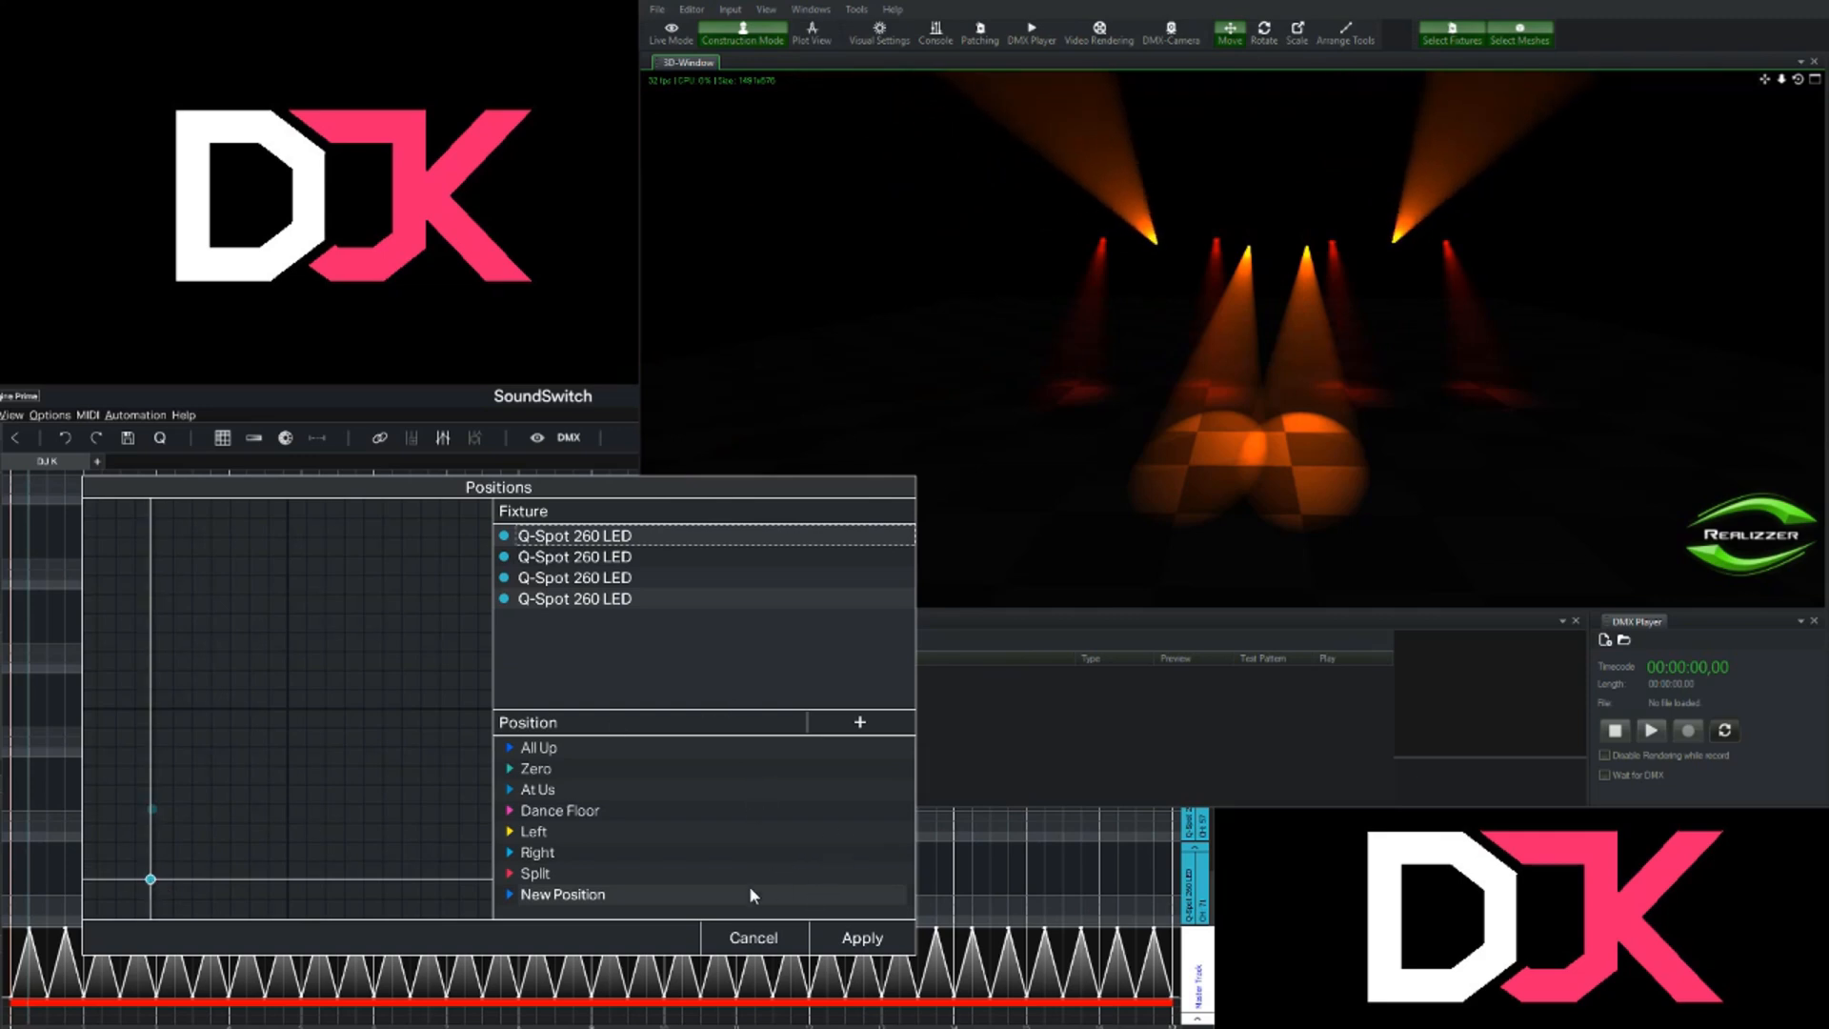
pyautogui.doubleClick(633, 893)
pyautogui.write('S')
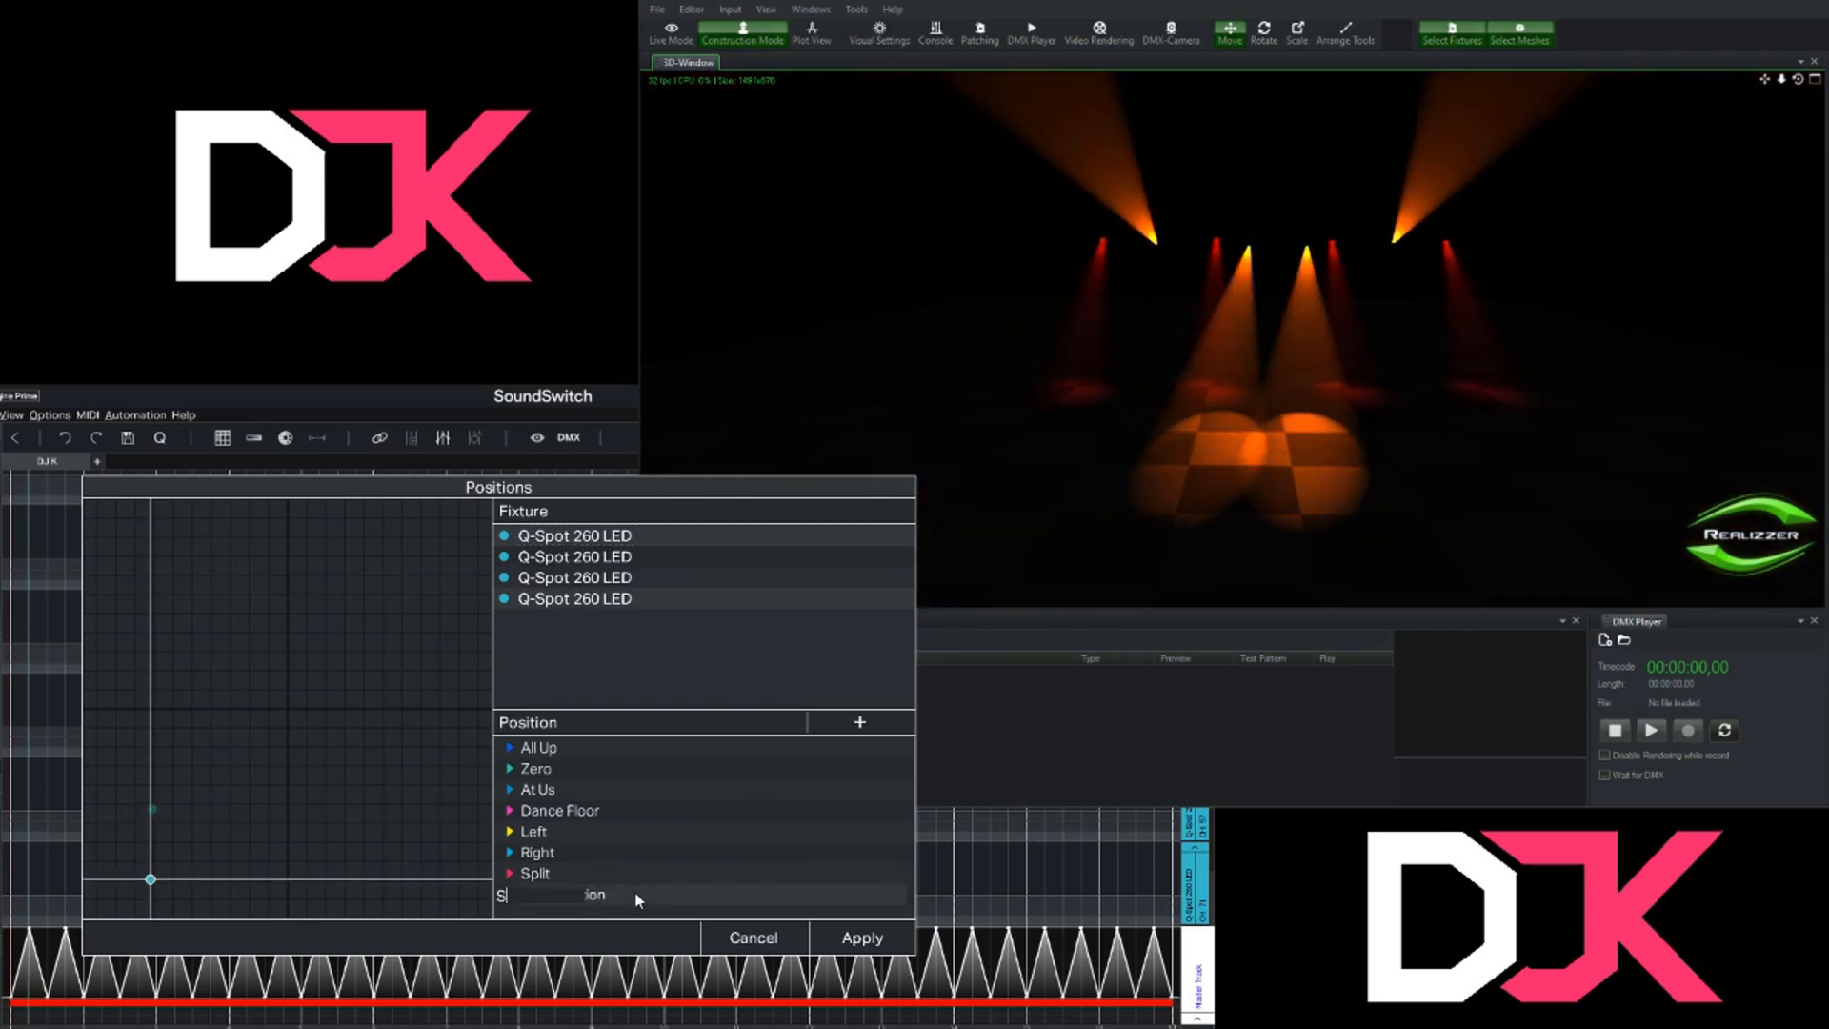
pyautogui.write('plit 2')
pyautogui.press('Return')
# - Add a position with the two left Q-Spot heads aimed out to the left and the two right heads aimed out to the right
pyautogui.click(860, 723)
pyautogui.scroll(-1, 648, 749)
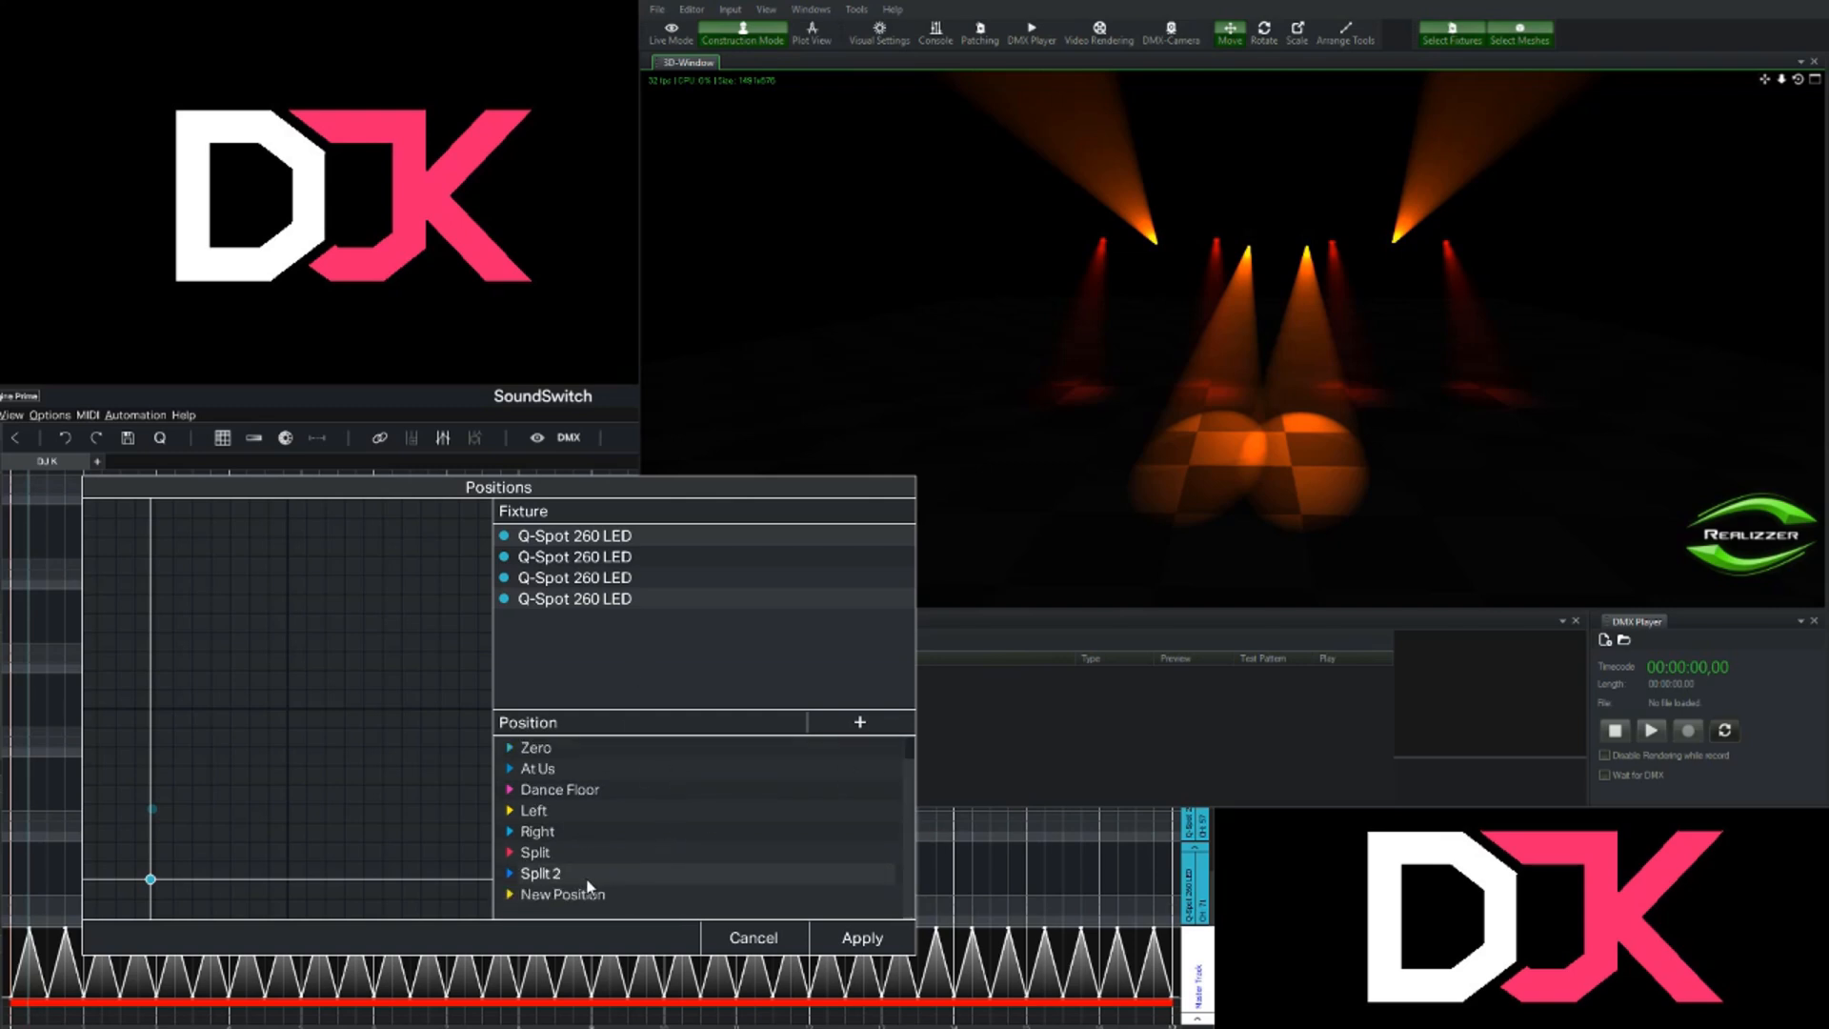
pyautogui.click(591, 894)
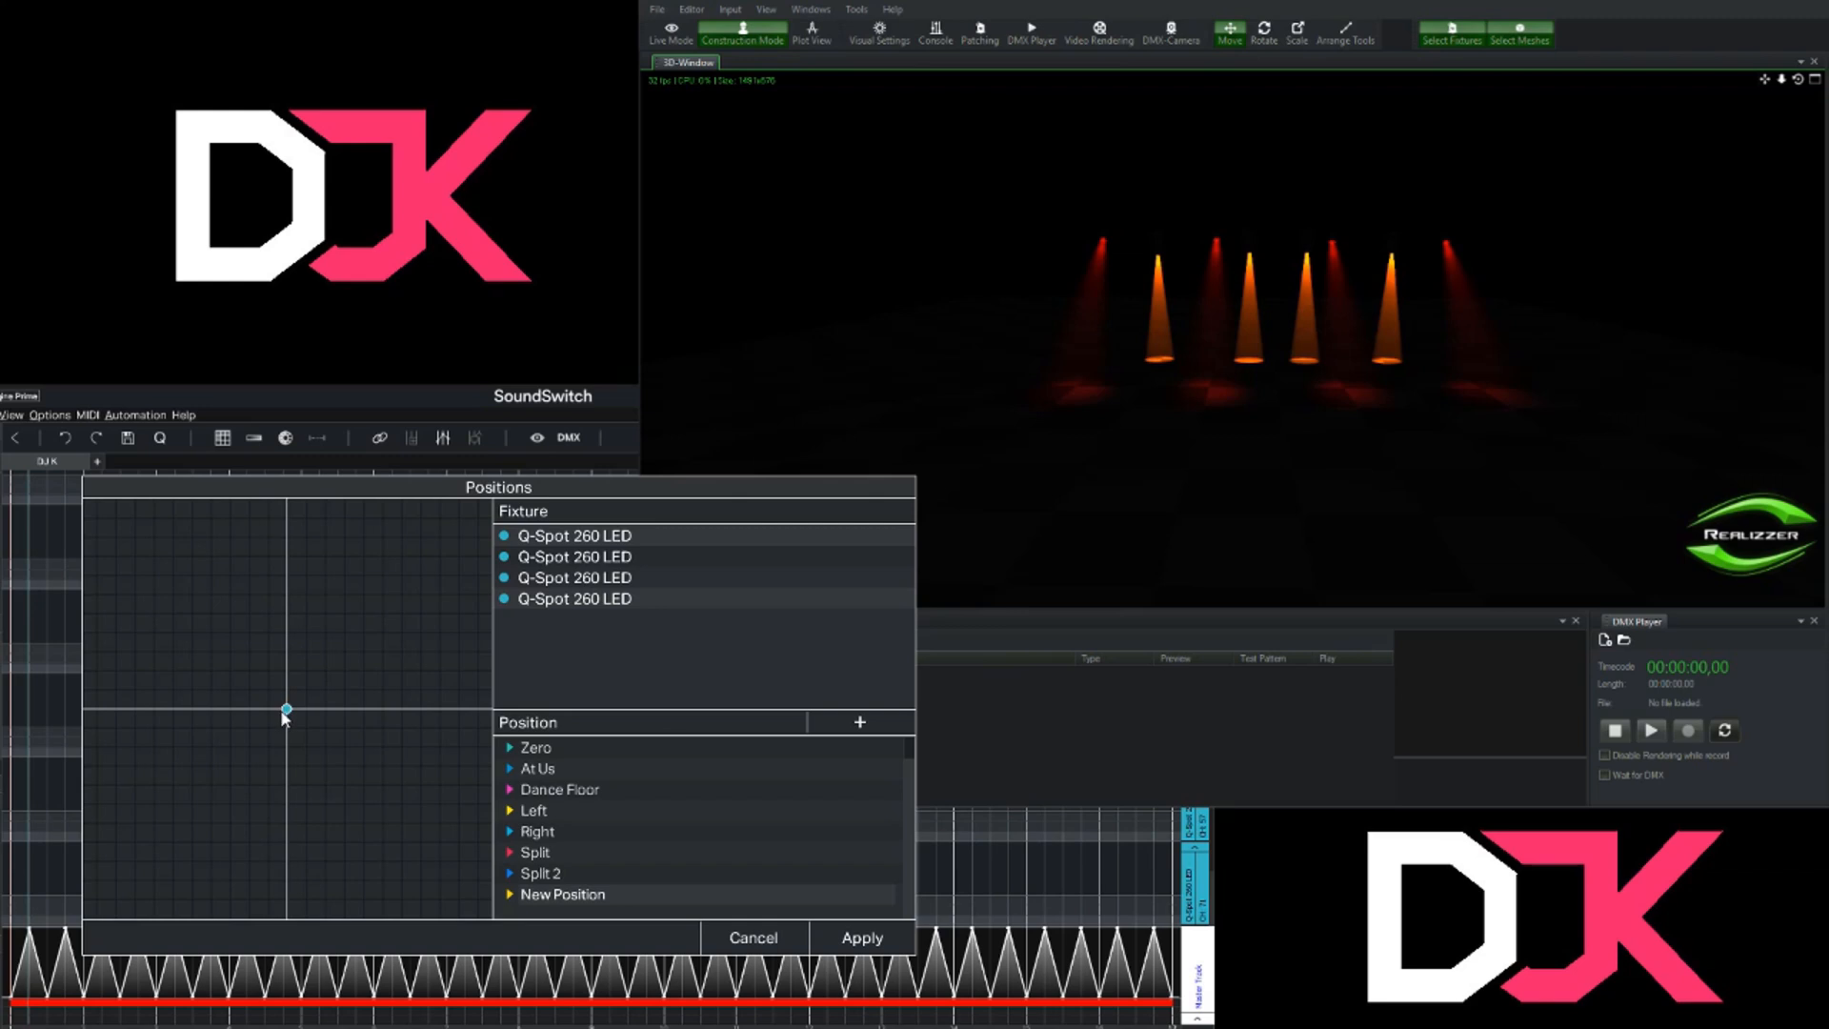
pyautogui.moveTo(289, 709); pyautogui.dragTo(155, 833)
pyautogui.click(612, 584)
pyautogui.click(612, 596)
pyautogui.moveTo(288, 710); pyautogui.dragTo(120, 821)
pyautogui.click(582, 576)
pyautogui.click(603, 539)
pyautogui.moveTo(157, 829)
pyautogui.mouseDown()
pyautogui.moveTo(254, 829)
pyautogui.moveTo(162, 821)
pyautogui.moveTo(168, 838)
pyautogui.mouseUp()
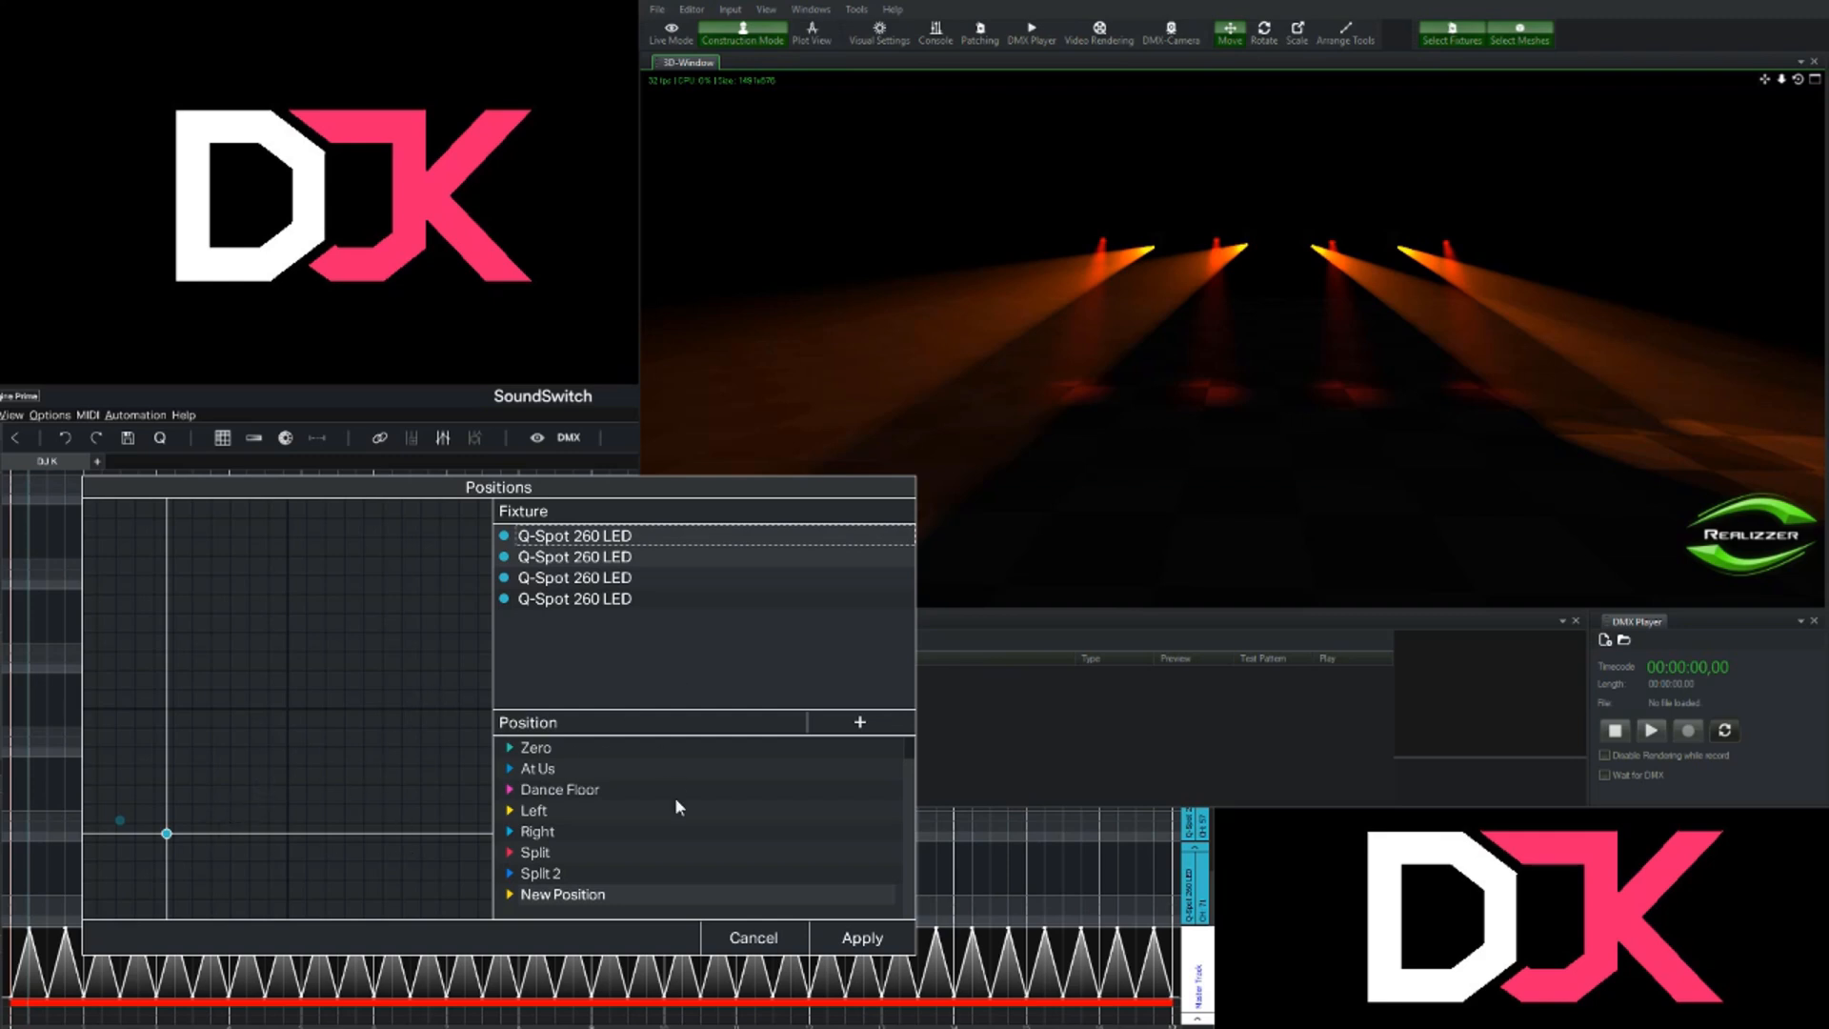
# - Name the new outward-aimed position Side Split and apply the positions
pyautogui.doubleClick(592, 894)
pyautogui.write('S')
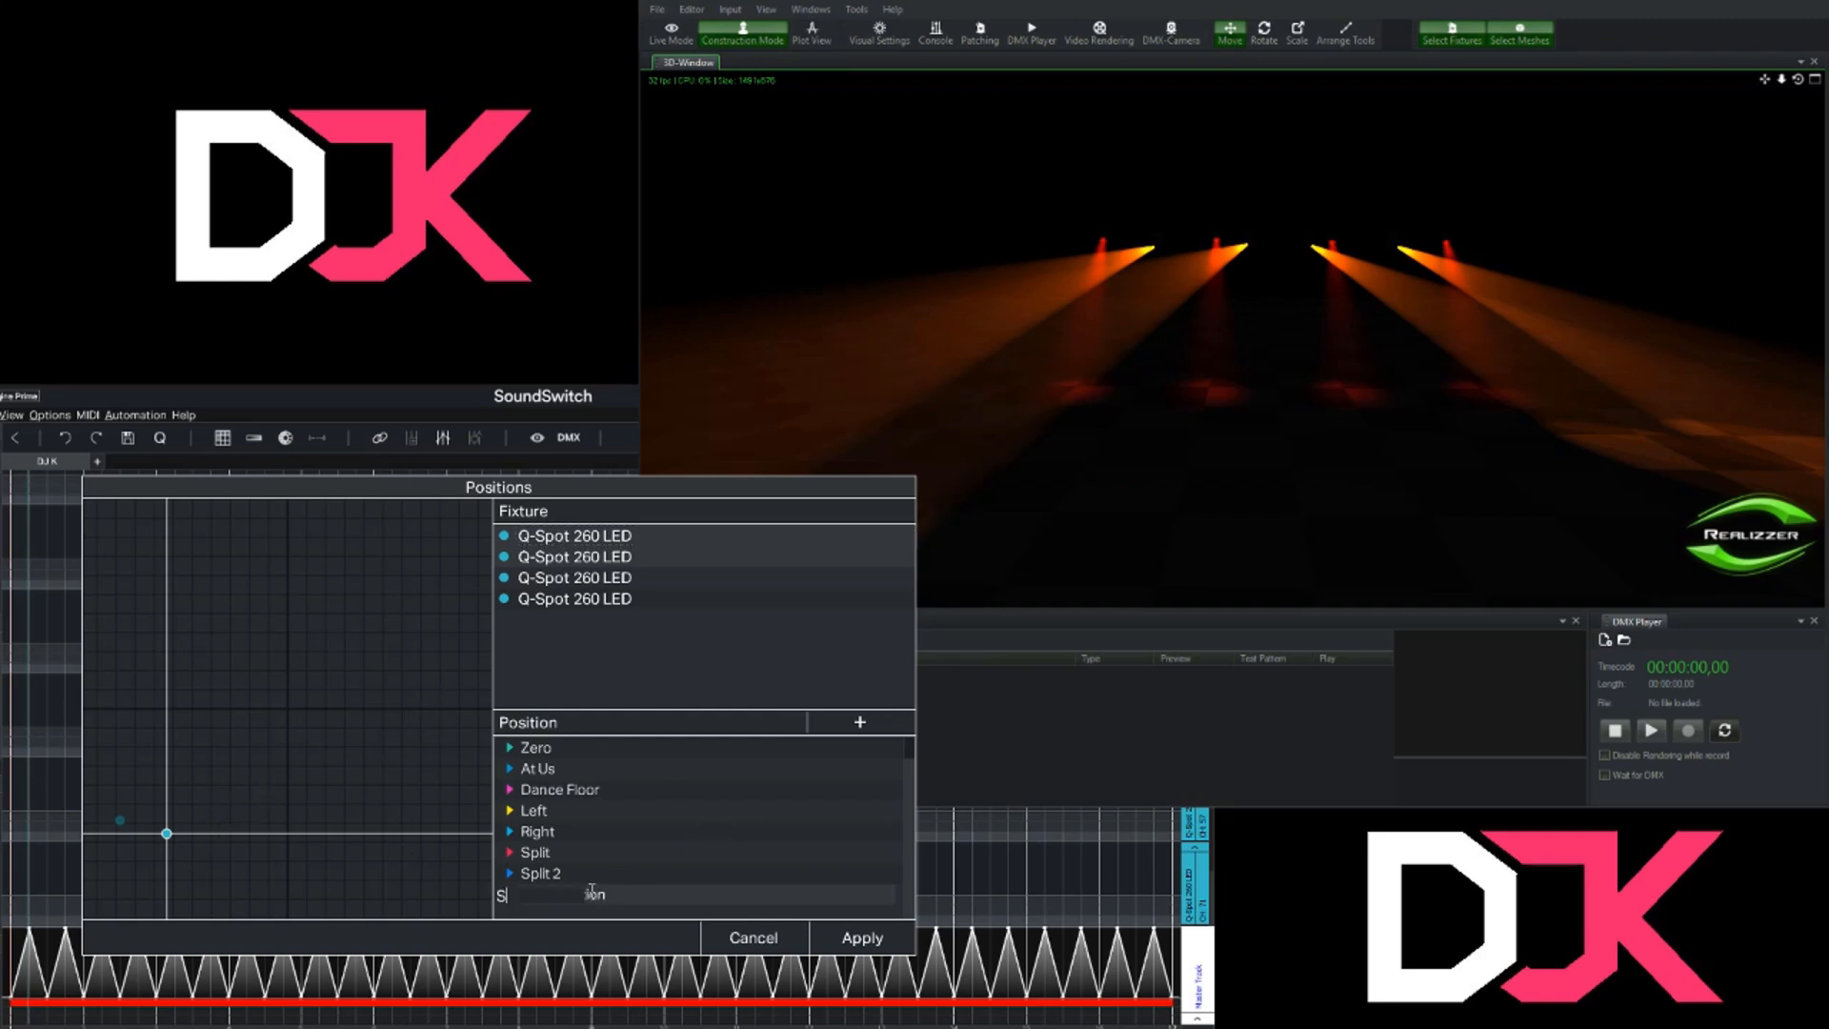
pyautogui.write('ide Split')
pyautogui.press('Return')
pyautogui.click(860, 938)
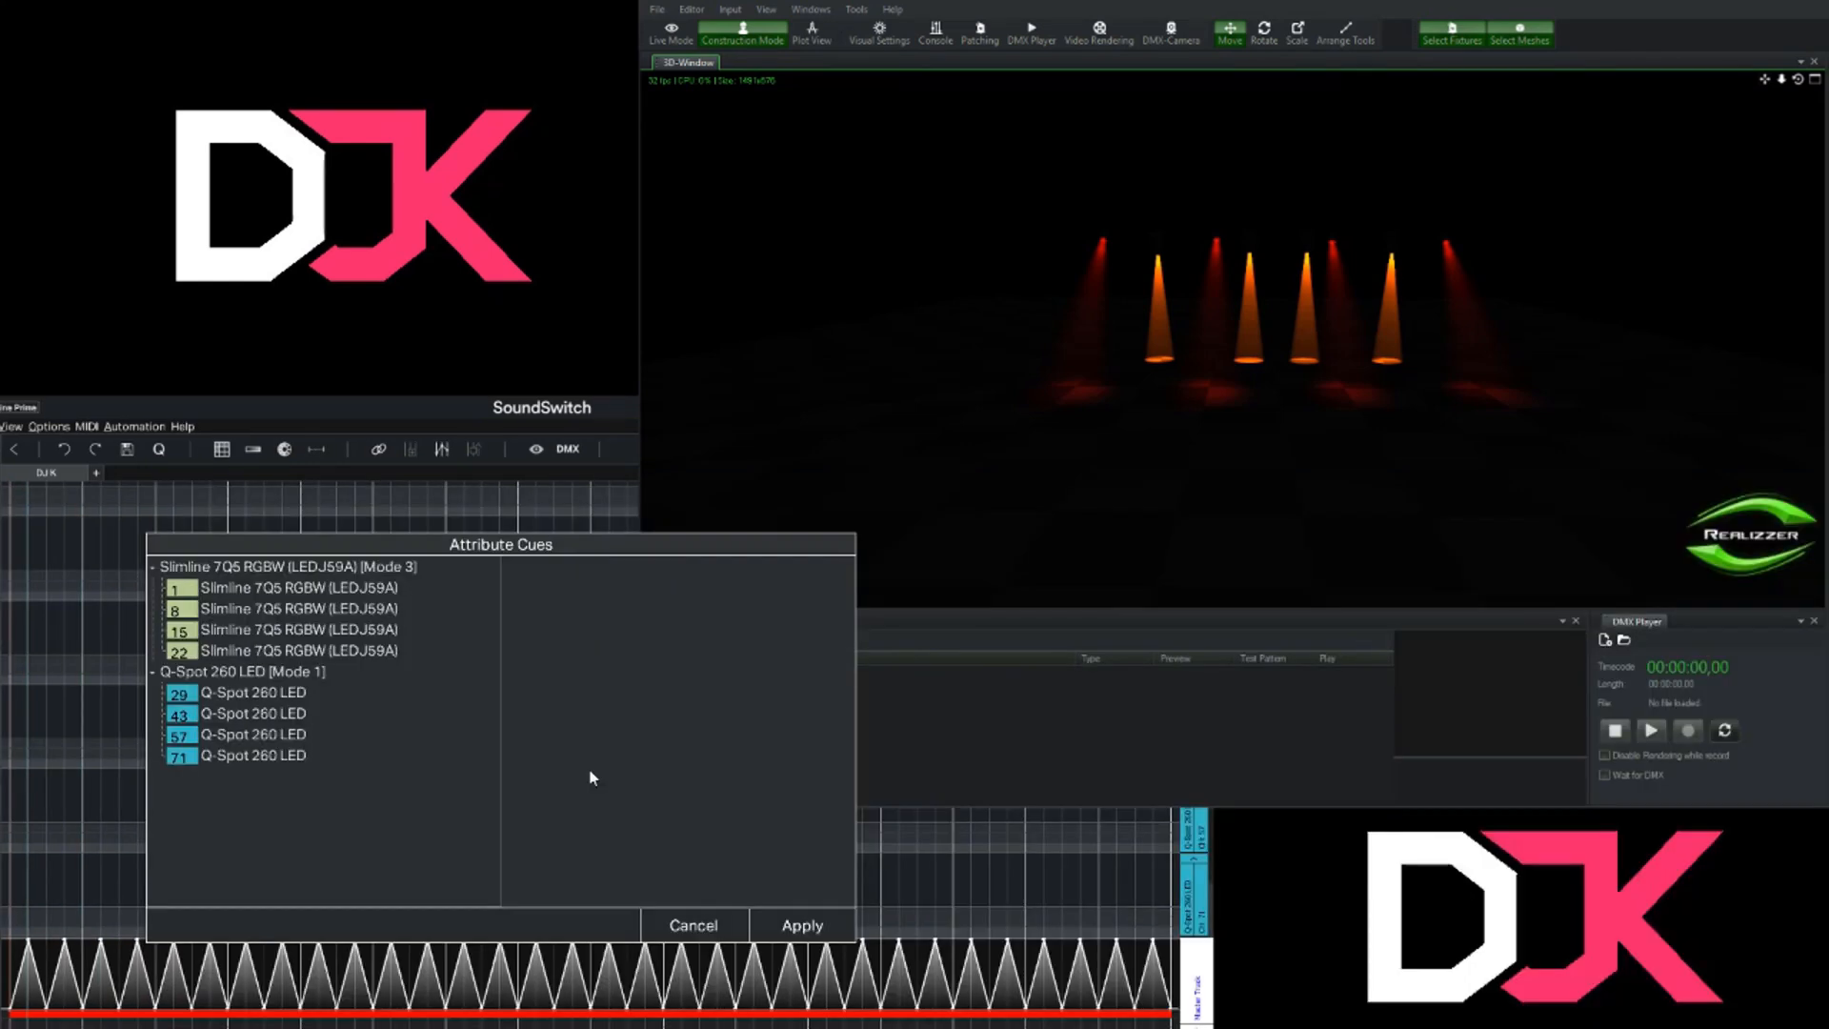
# - Try the Colour Macros attribute on all Slimline 7Q5 RGBW fixtures and turn it off again
pyautogui.click(259, 571)
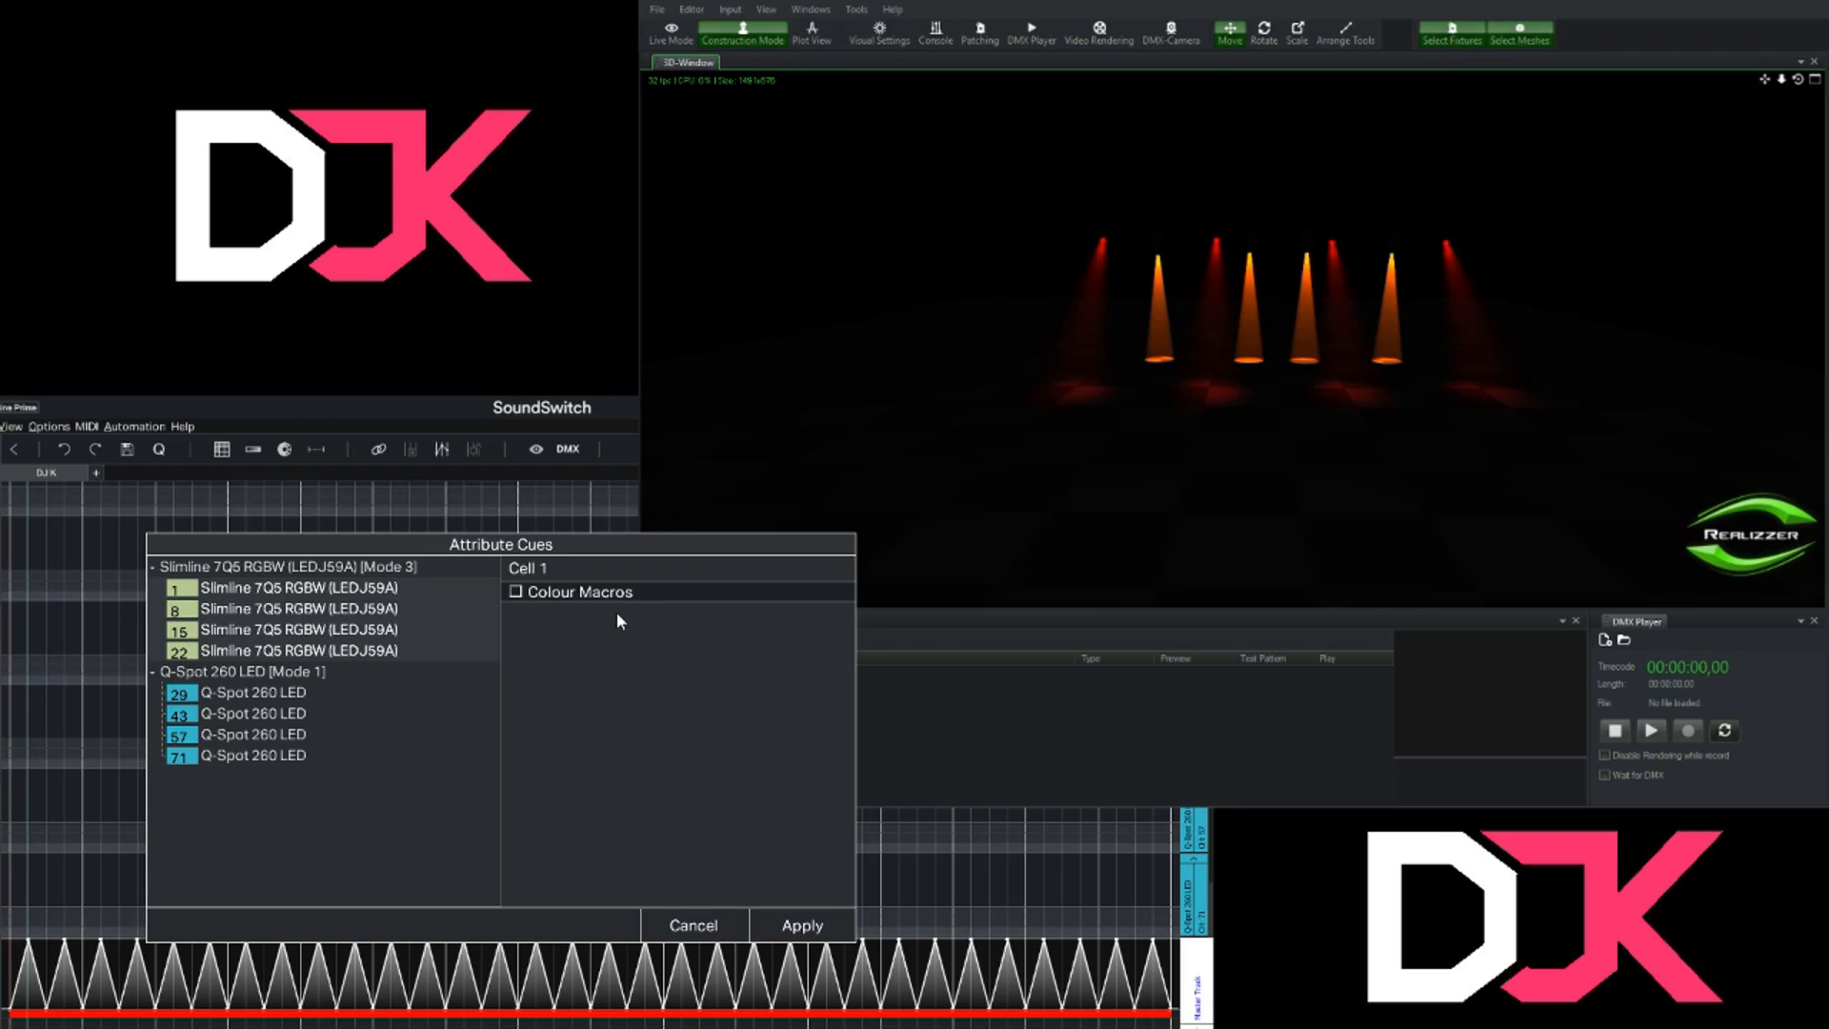
pyautogui.click(529, 598)
pyautogui.moveTo(748, 598); pyautogui.dragTo(791, 596)
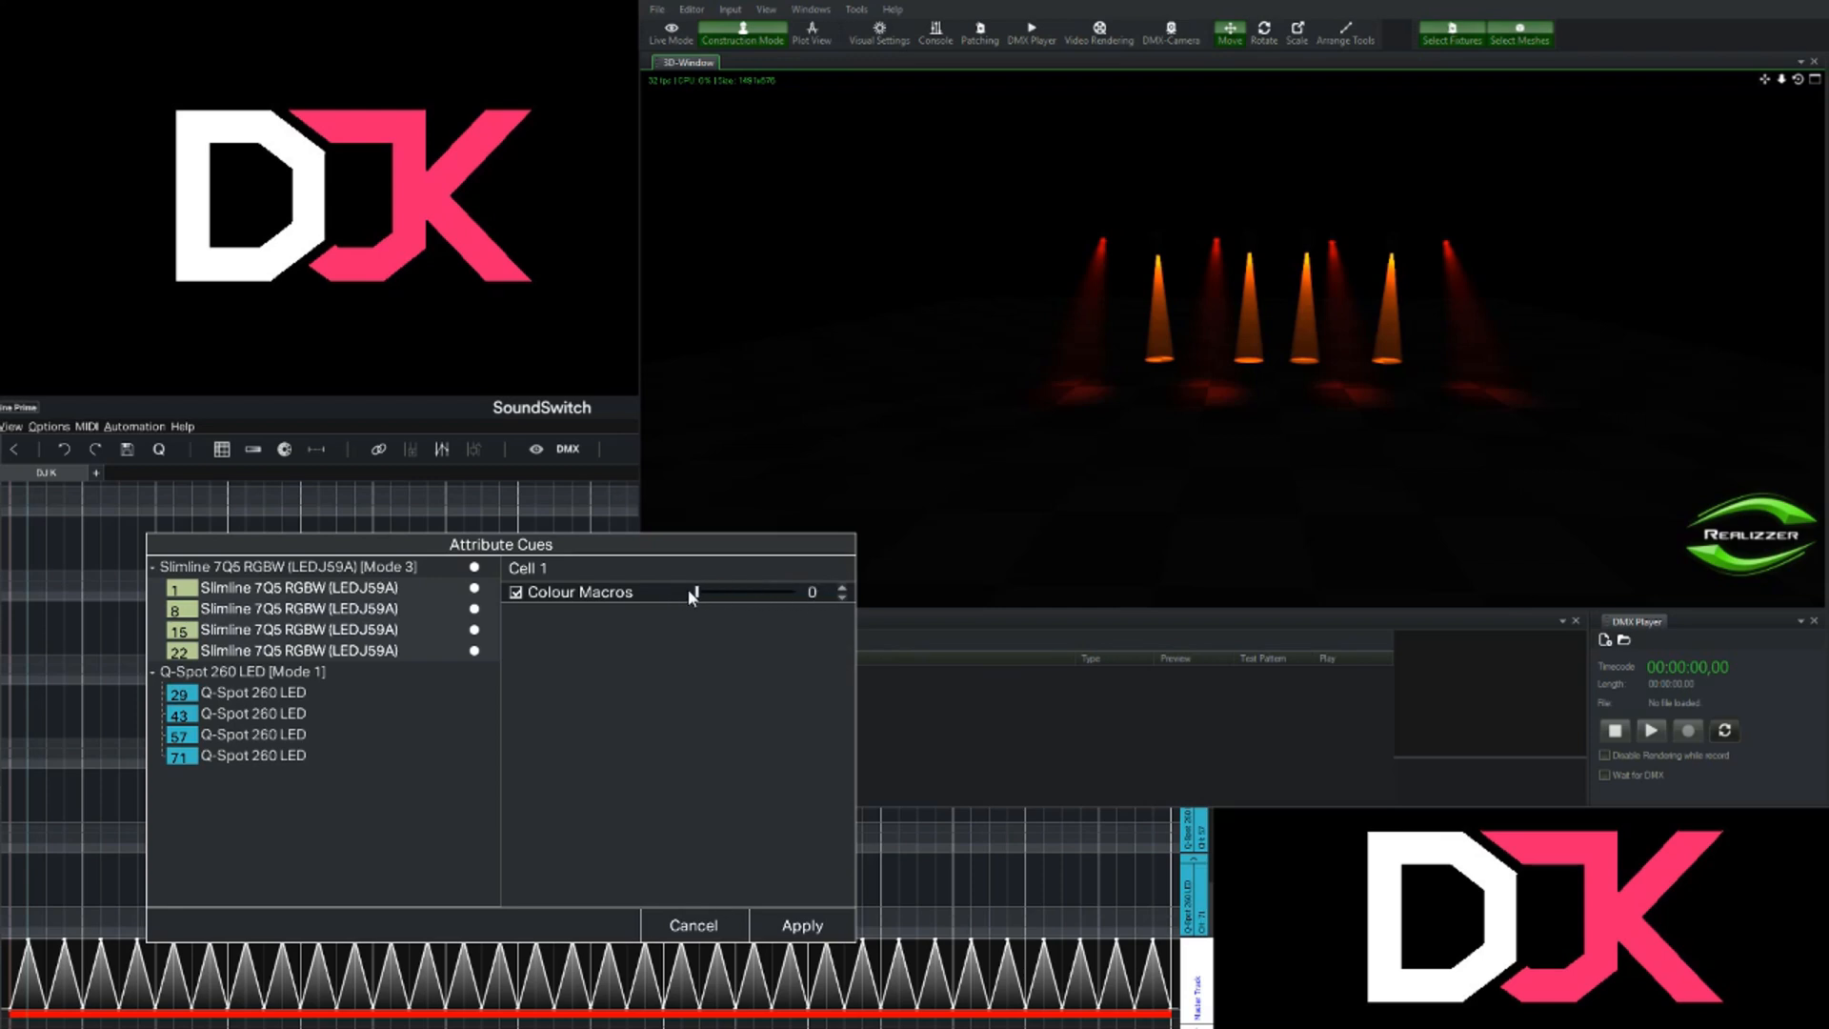
pyautogui.click(520, 594)
# - Enable the Fixed Gobo Wheel attribute for all four Q-Spot 260 LED heads and set it to 17
pyautogui.click(240, 690)
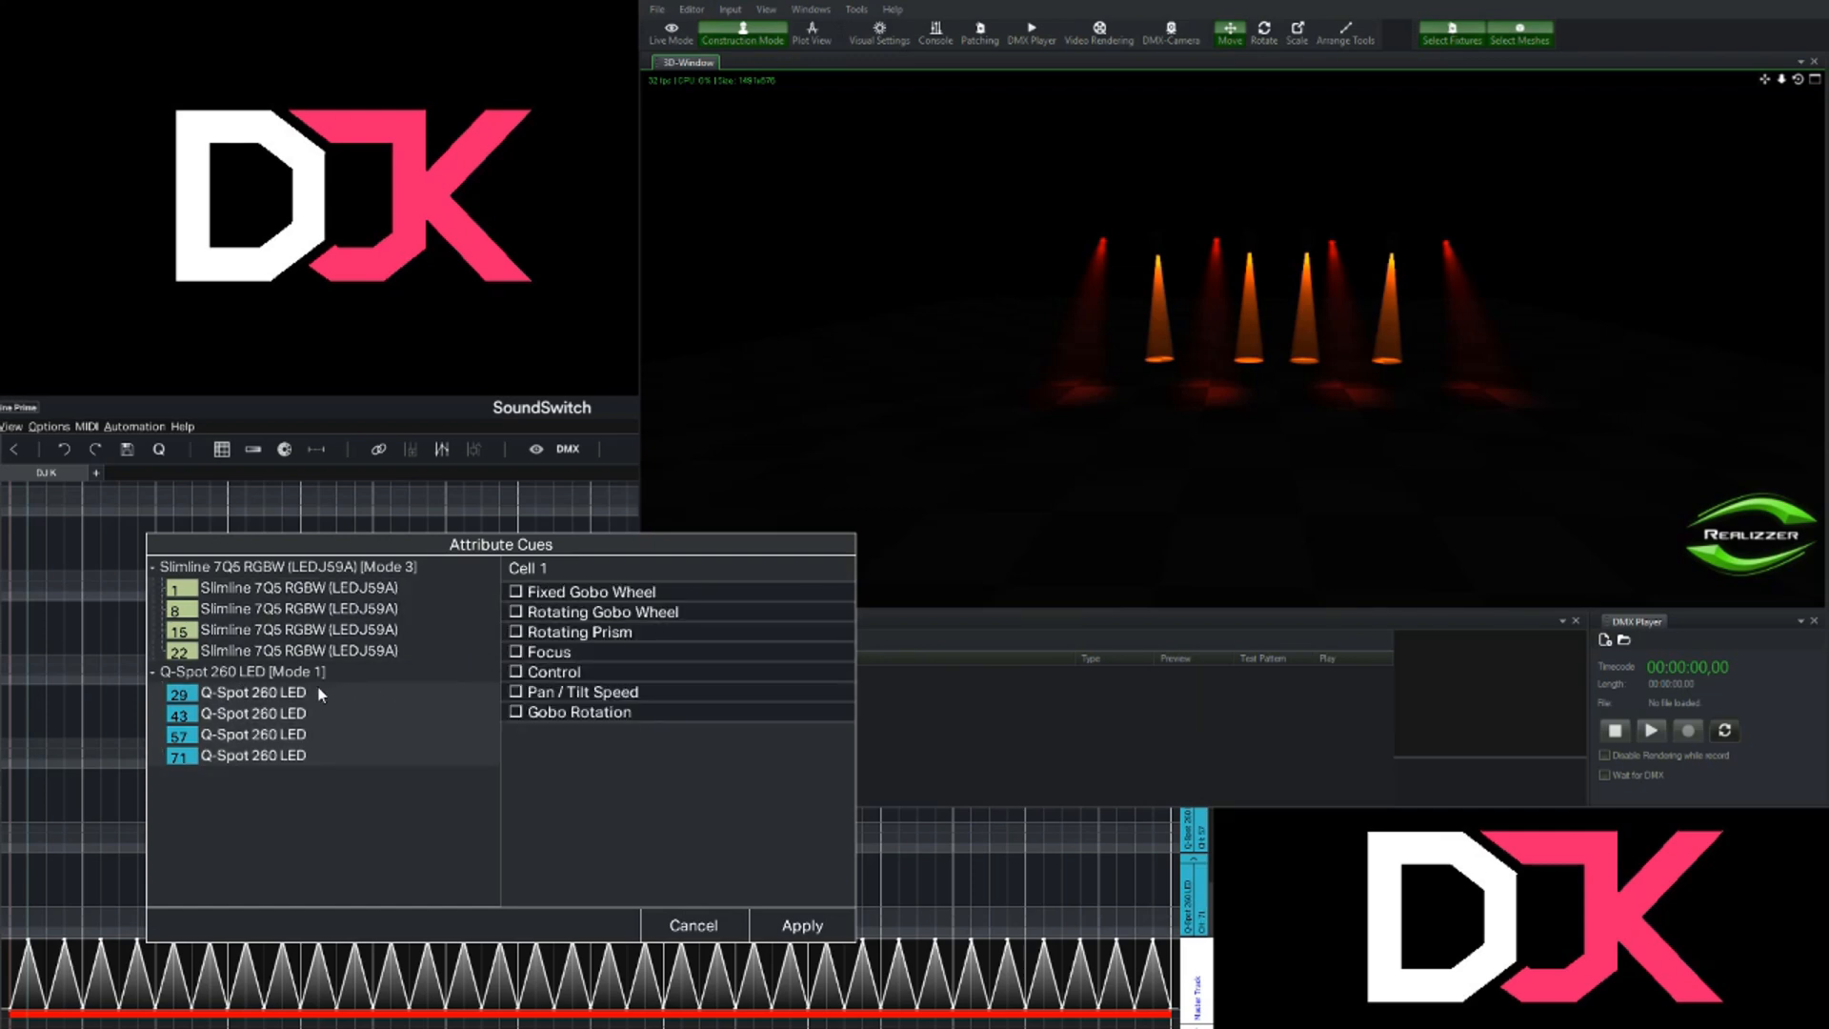
pyautogui.click(515, 693)
pyautogui.click(516, 693)
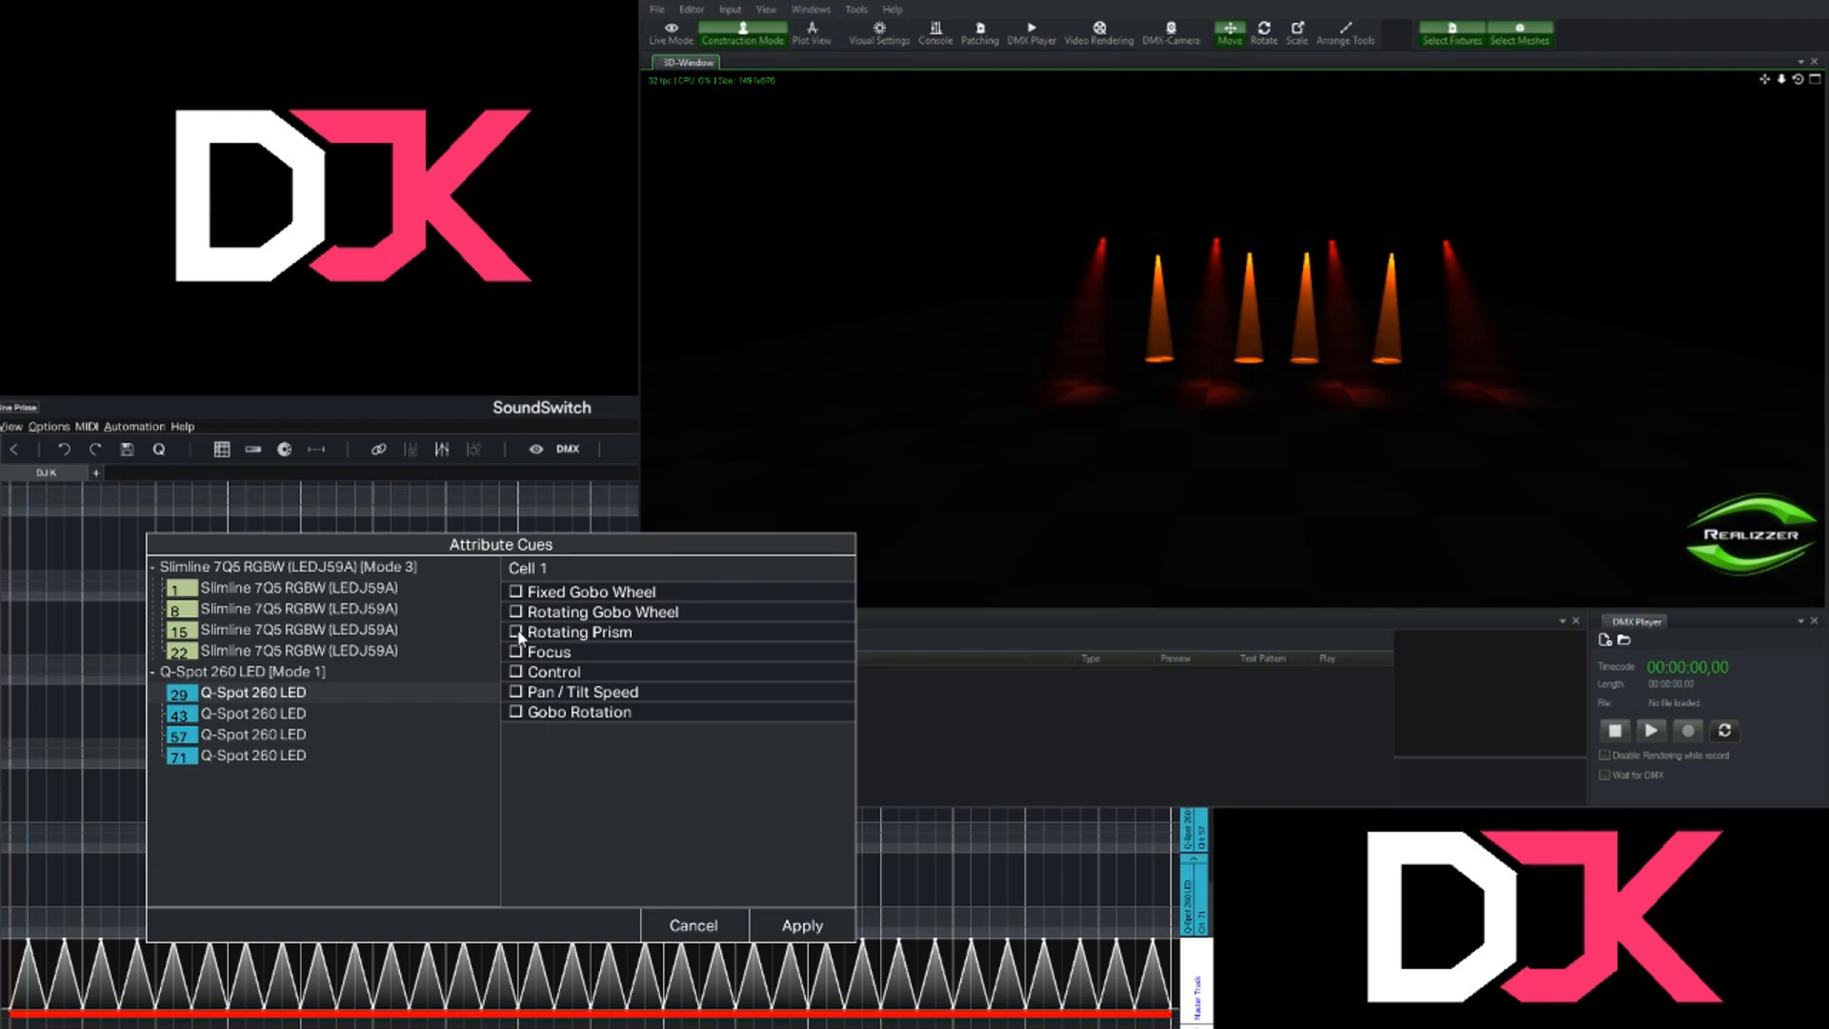
pyautogui.click(515, 592)
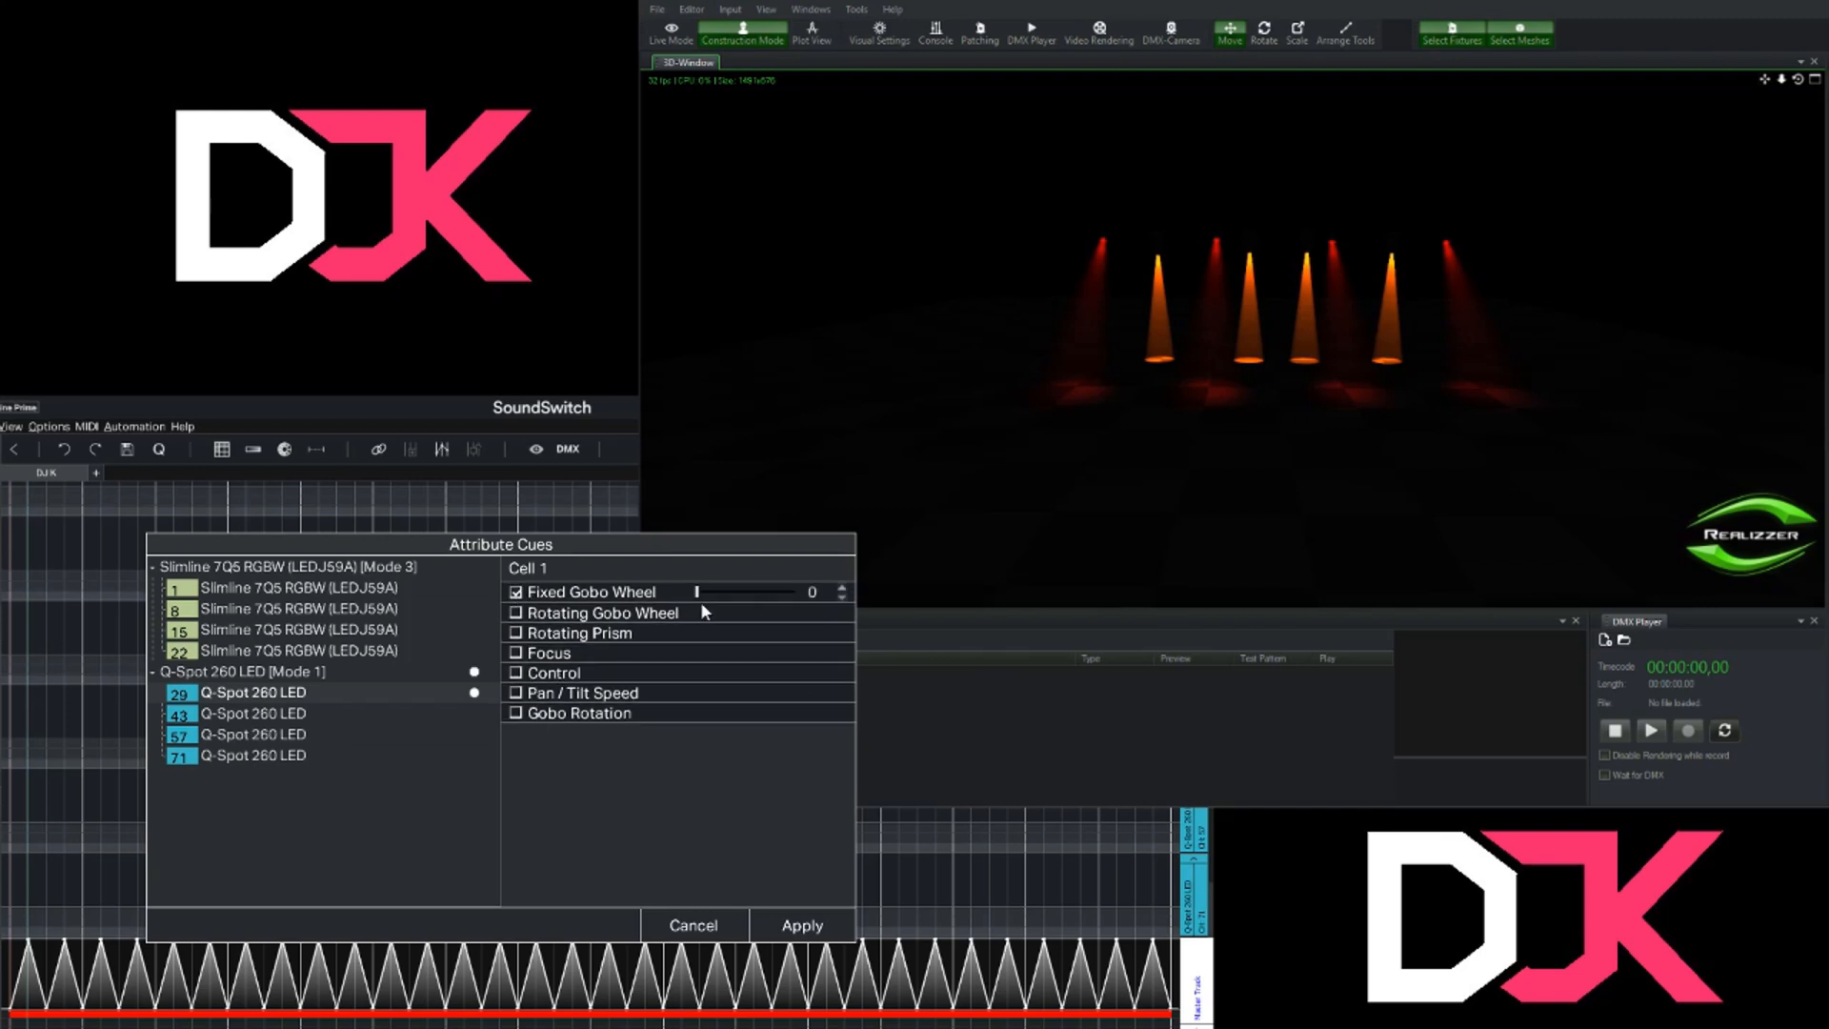
pyautogui.moveTo(743, 594); pyautogui.dragTo(689, 597)
pyautogui.click(293, 677)
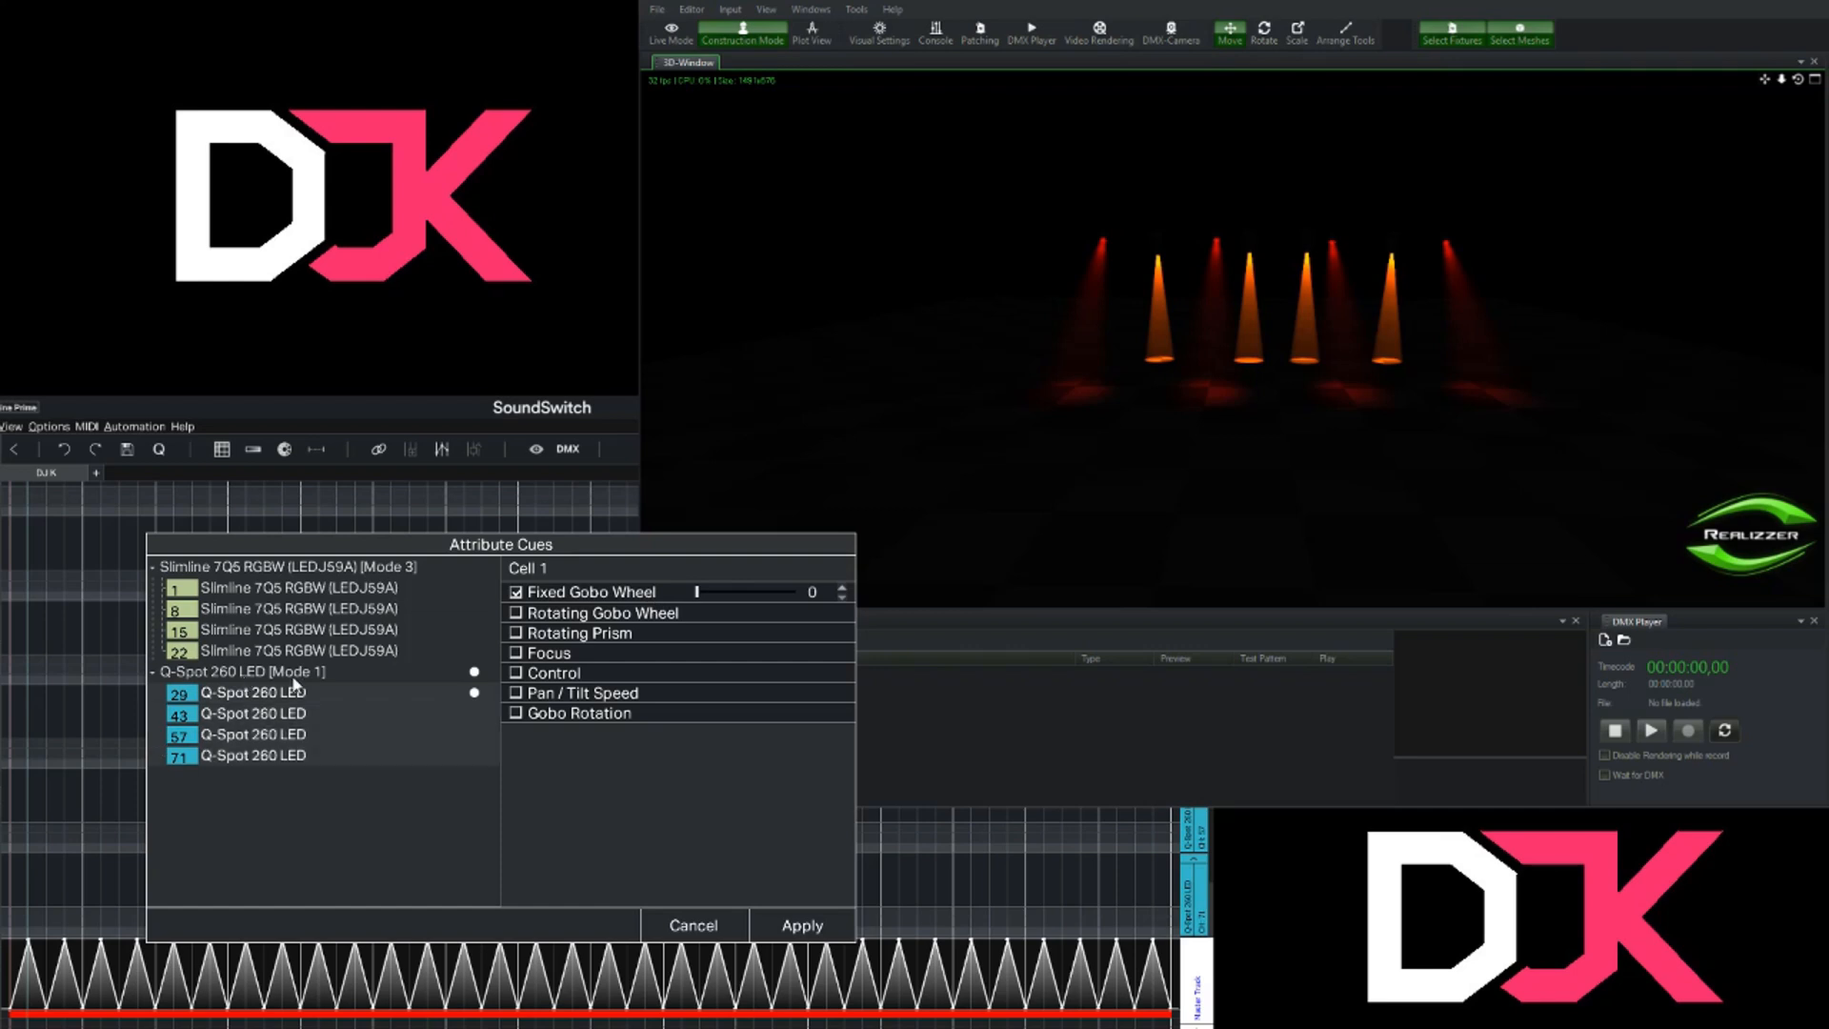
pyautogui.moveTo(696, 597); pyautogui.dragTo(705, 597)
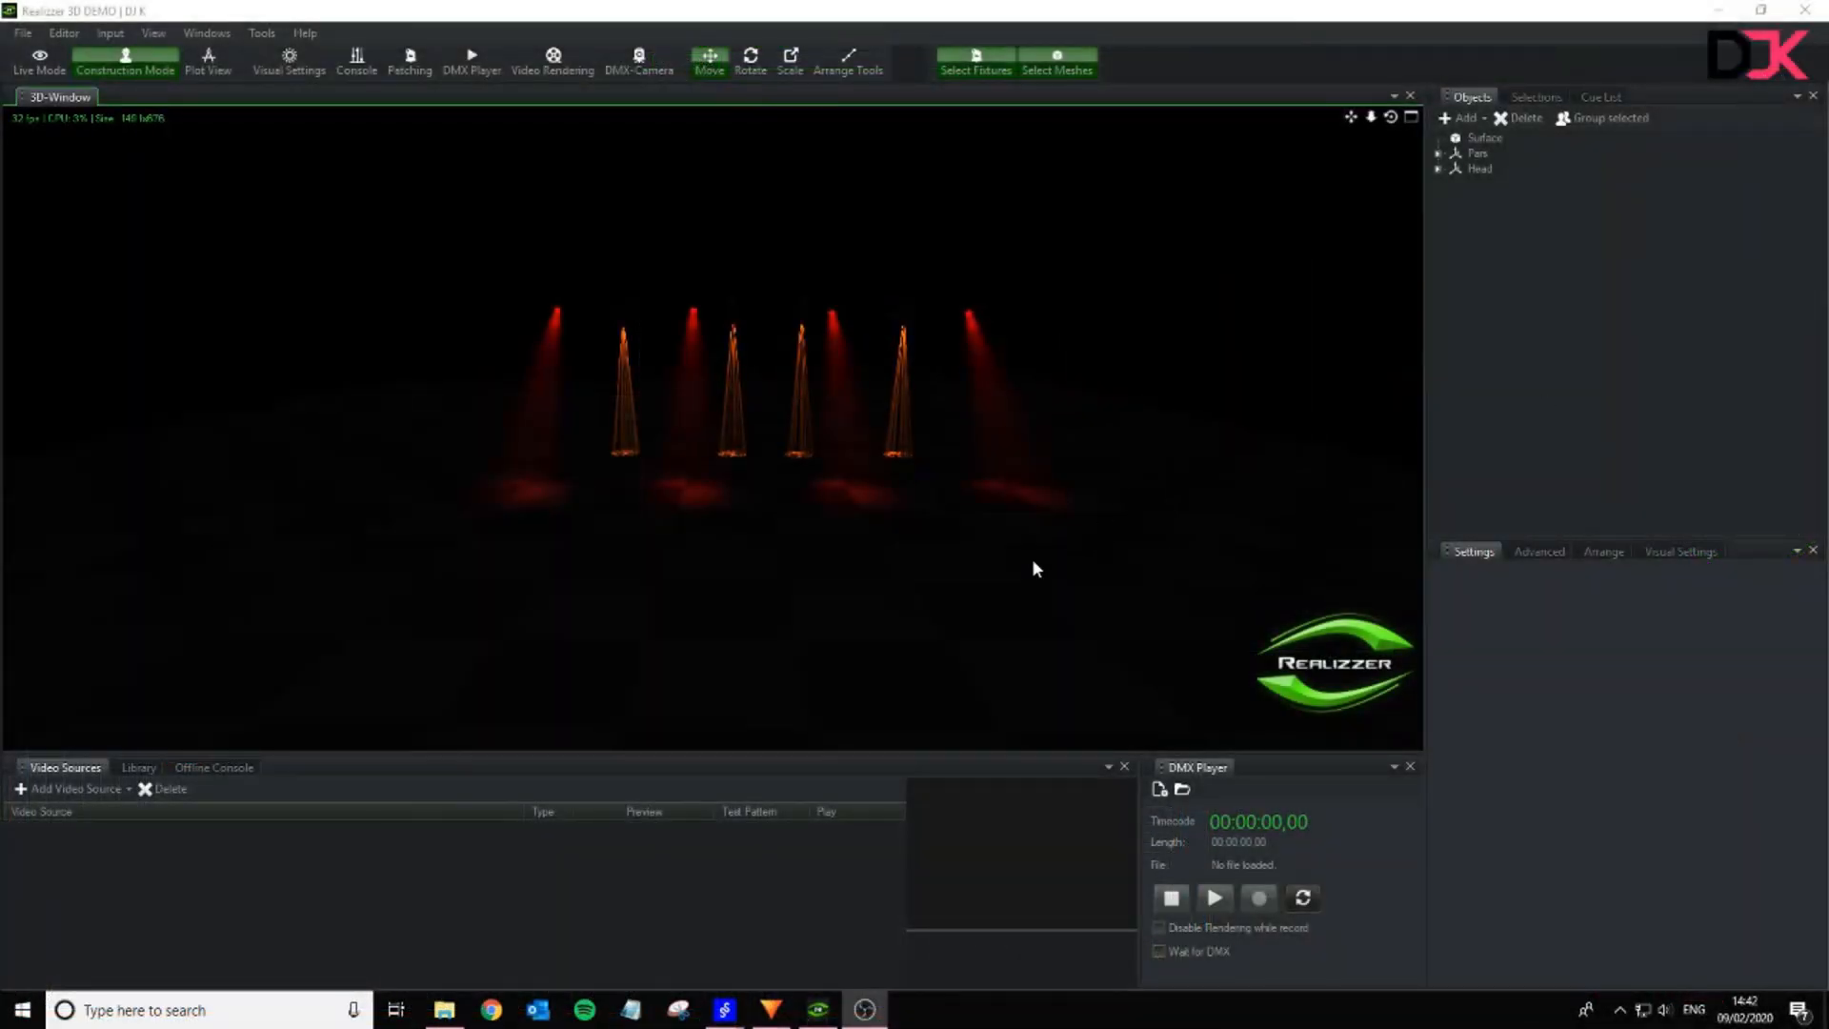
# - Preview the gobos projected on the floor by sweeping the Fixed Gobo Wheel through its range and back to 0
pyautogui.moveTo(883, 596); pyautogui.dragTo(883, 597)
pyautogui.moveTo(872, 465); pyautogui.dragTo(914, 482)
pyautogui.scroll(8, 763, 461)
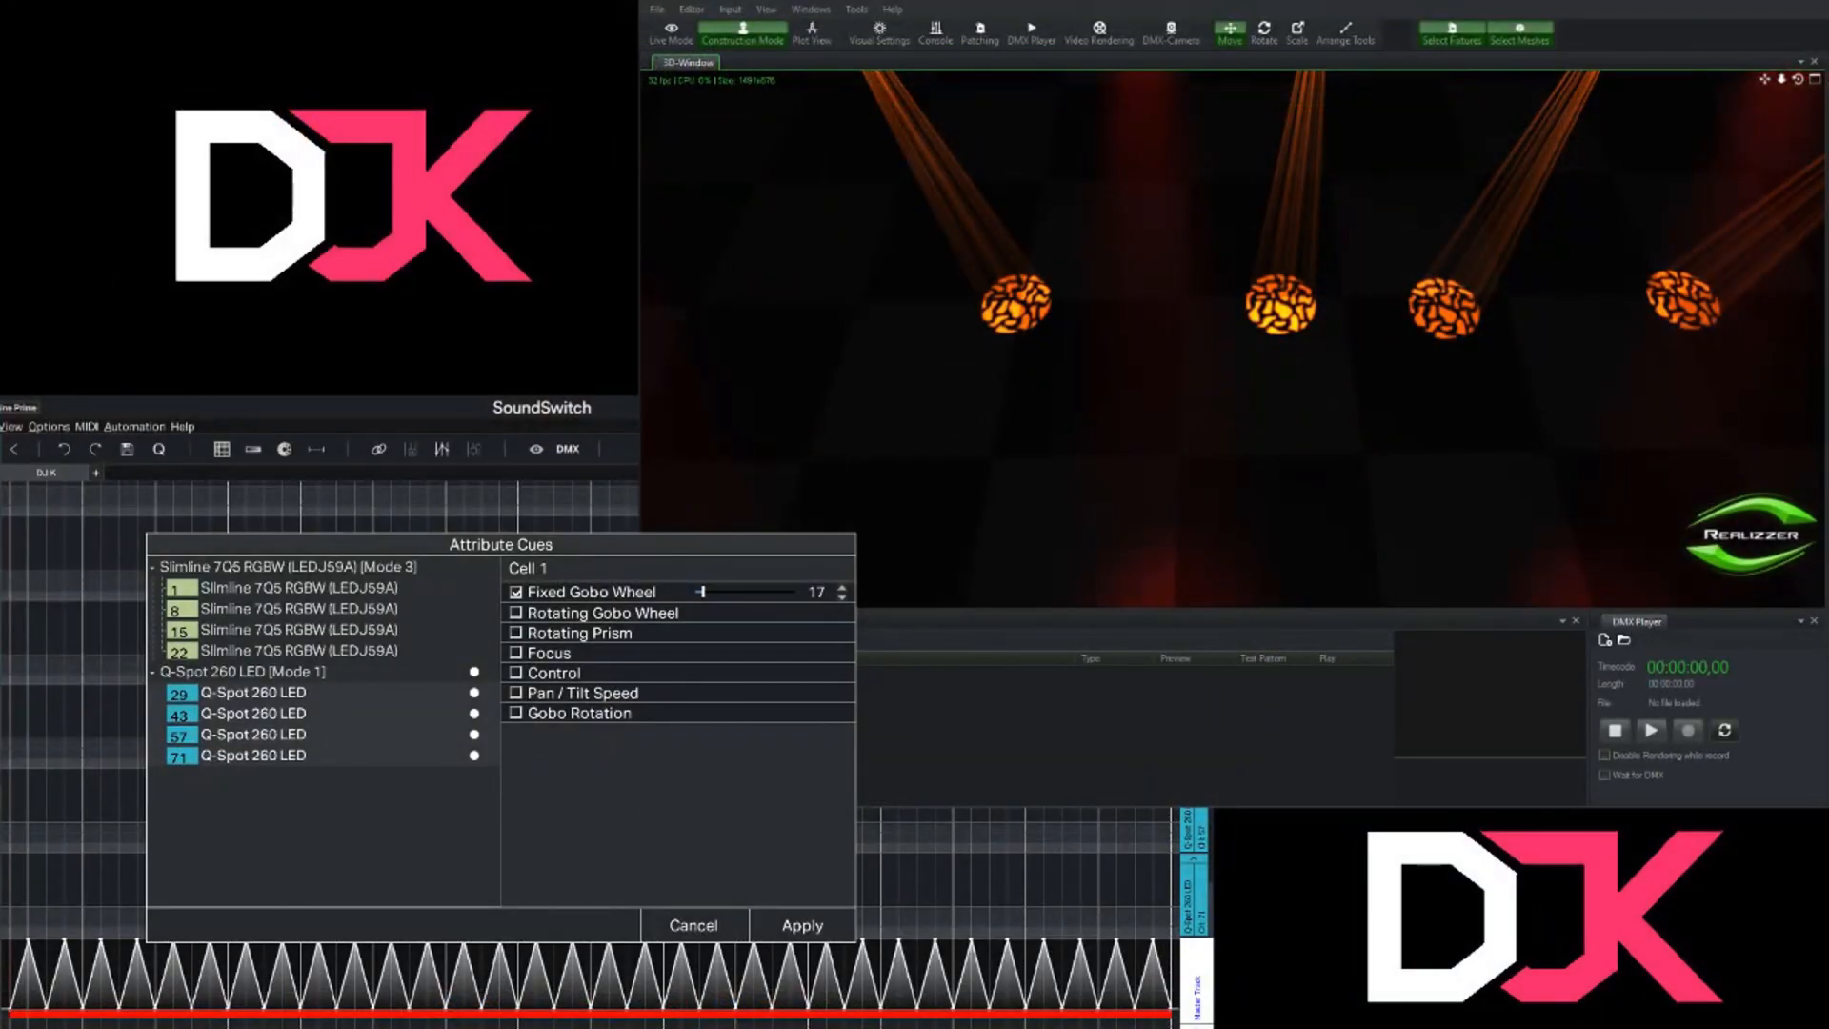
pyautogui.moveTo(701, 591); pyautogui.dragTo(763, 598)
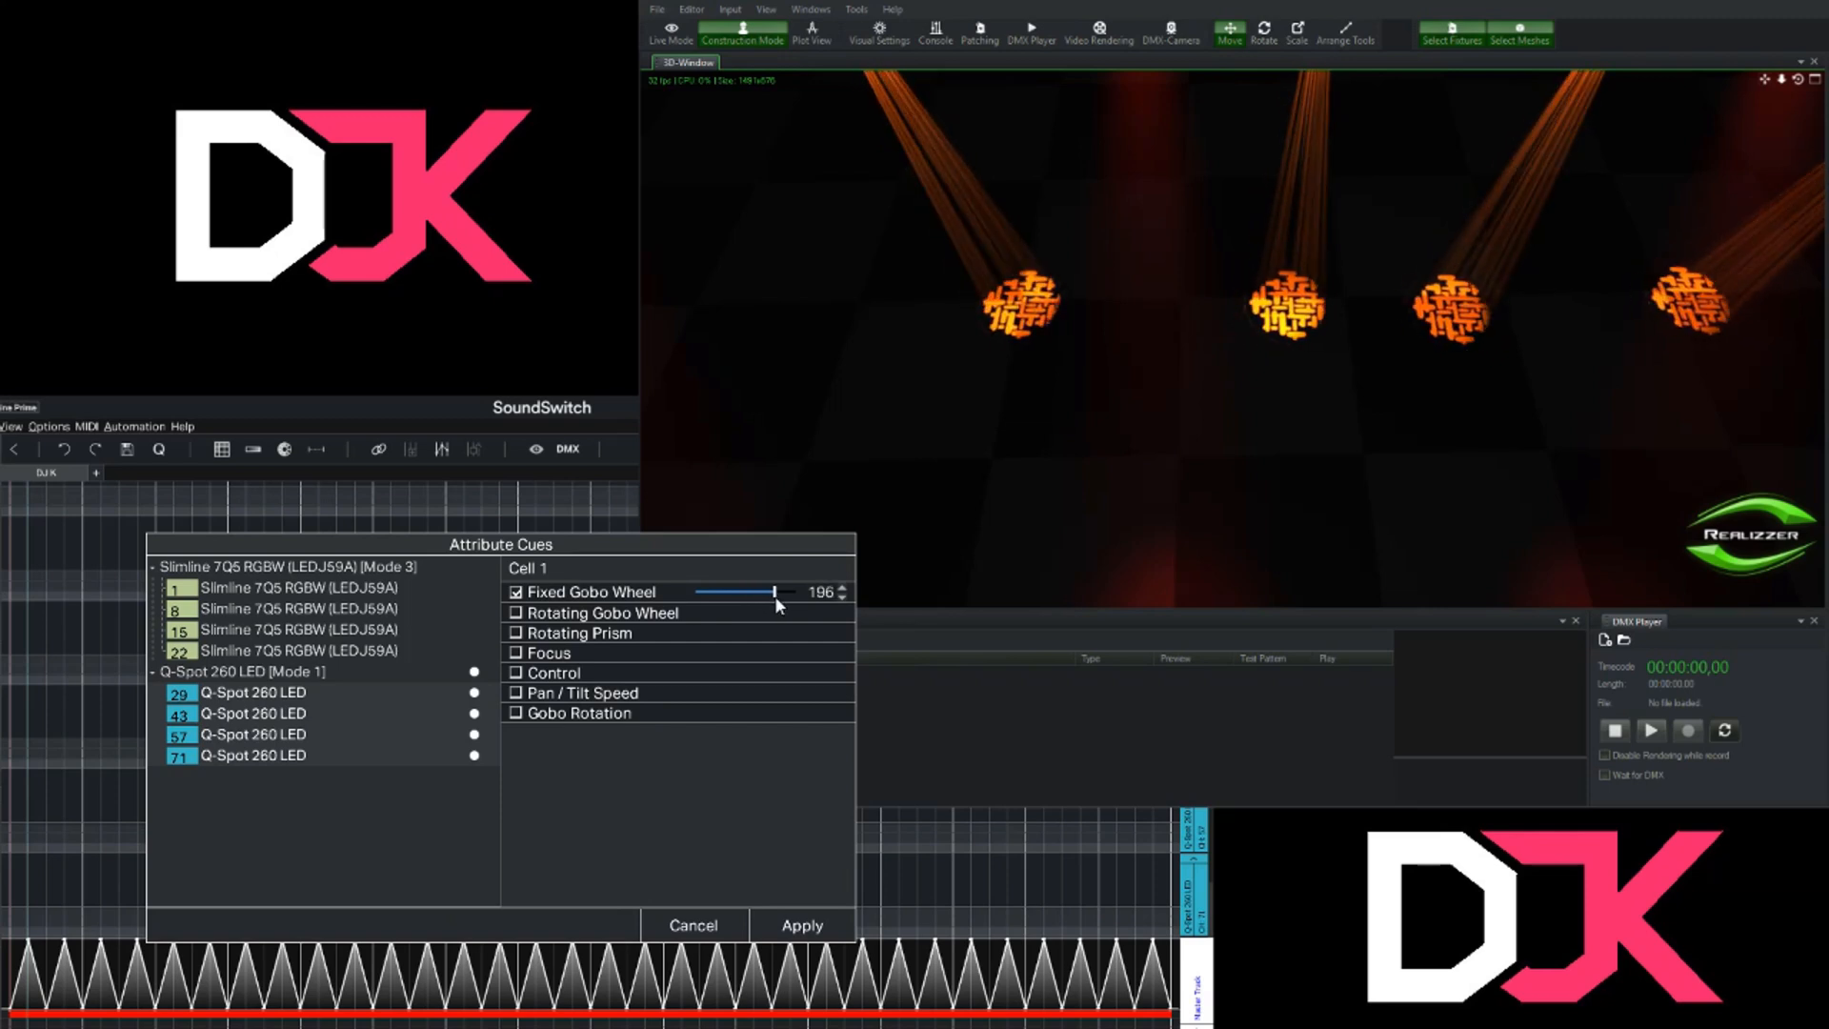
pyautogui.moveTo(774, 596); pyautogui.dragTo(660, 614)
# - Enable Rotating Gobo Wheel and Rotating Prism, preview the prism at 117 with fixed gobo 67, and reset all values to 0
pyautogui.click(520, 615)
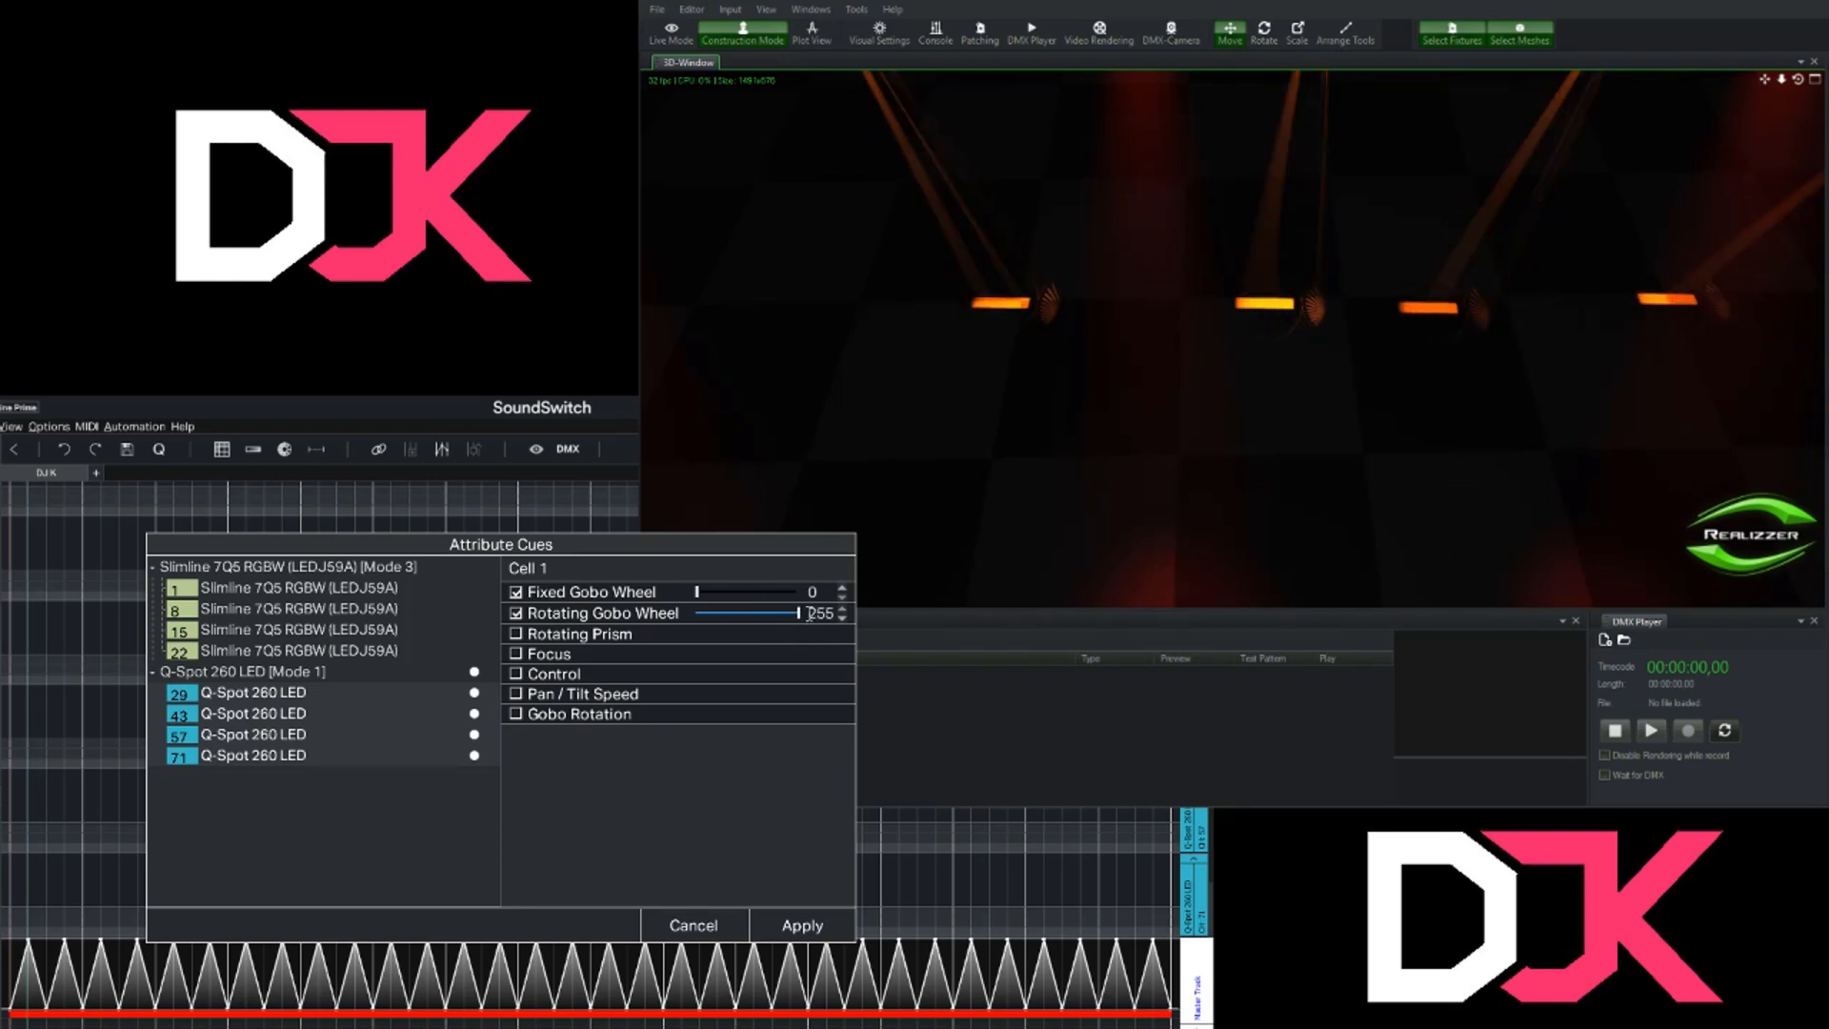
pyautogui.click(521, 634)
pyautogui.click(744, 636)
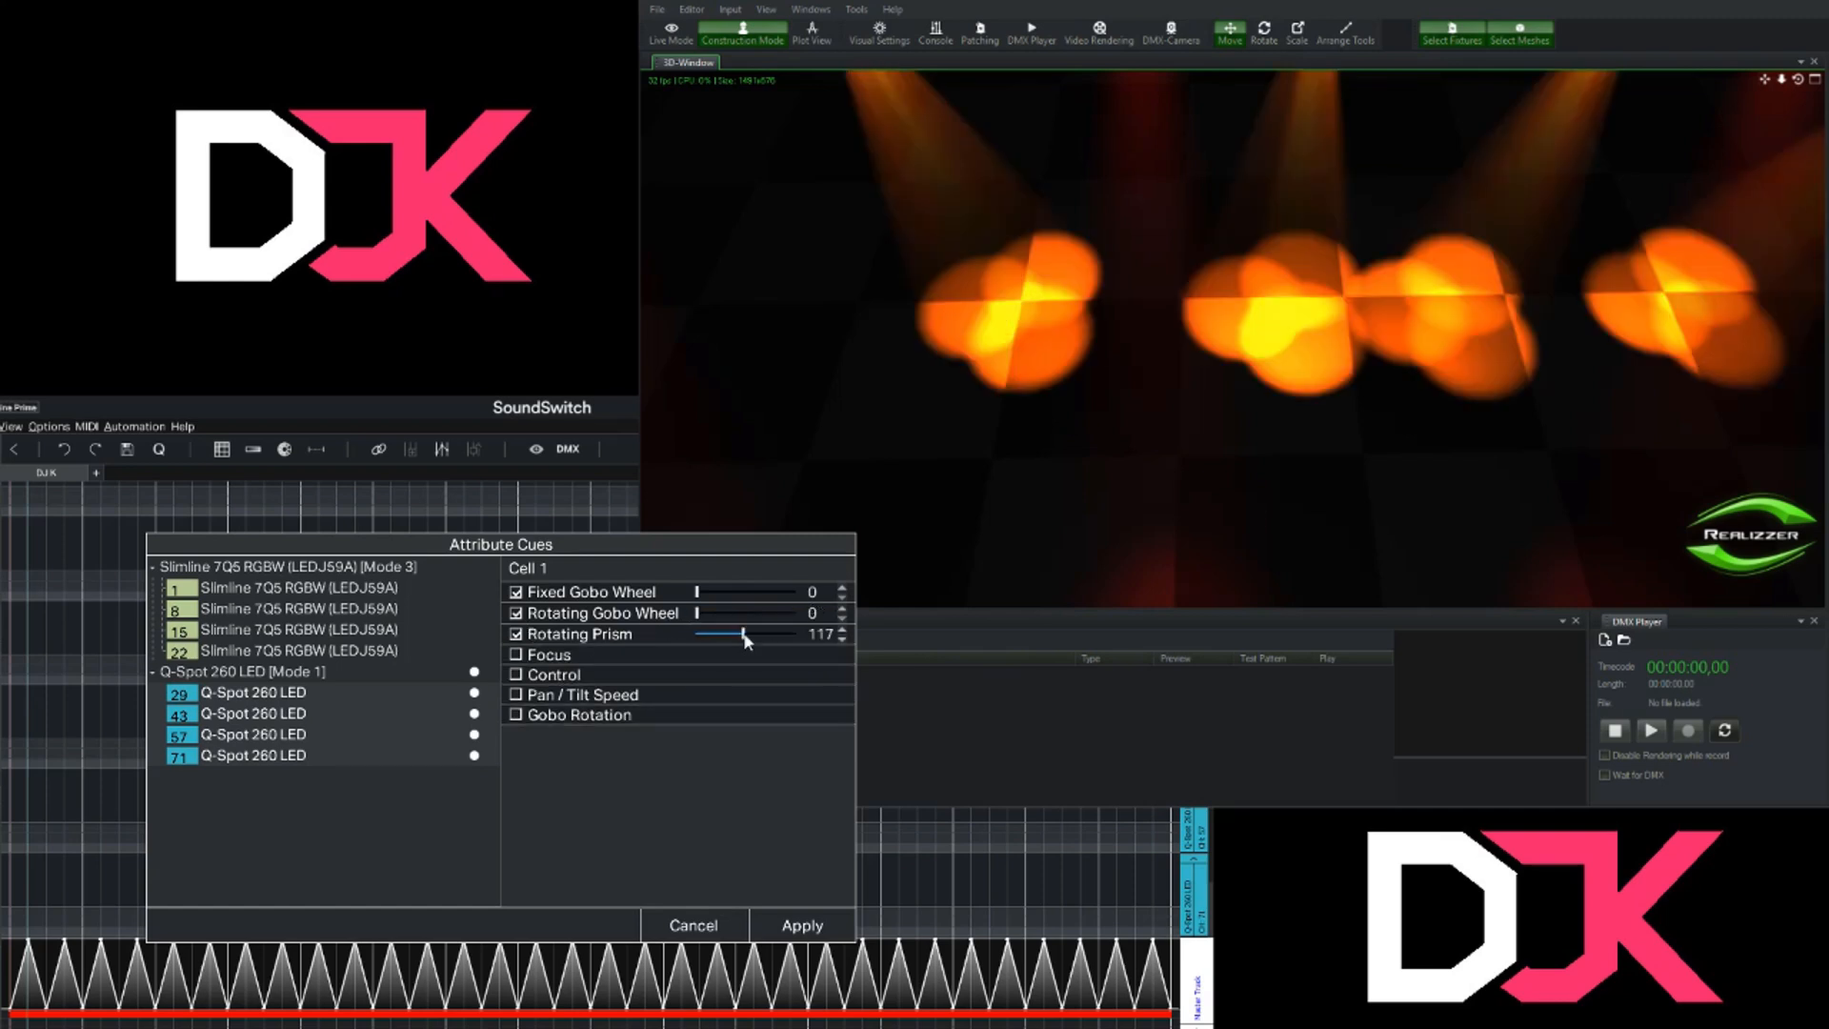
pyautogui.moveTo(714, 600); pyautogui.dragTo(727, 596)
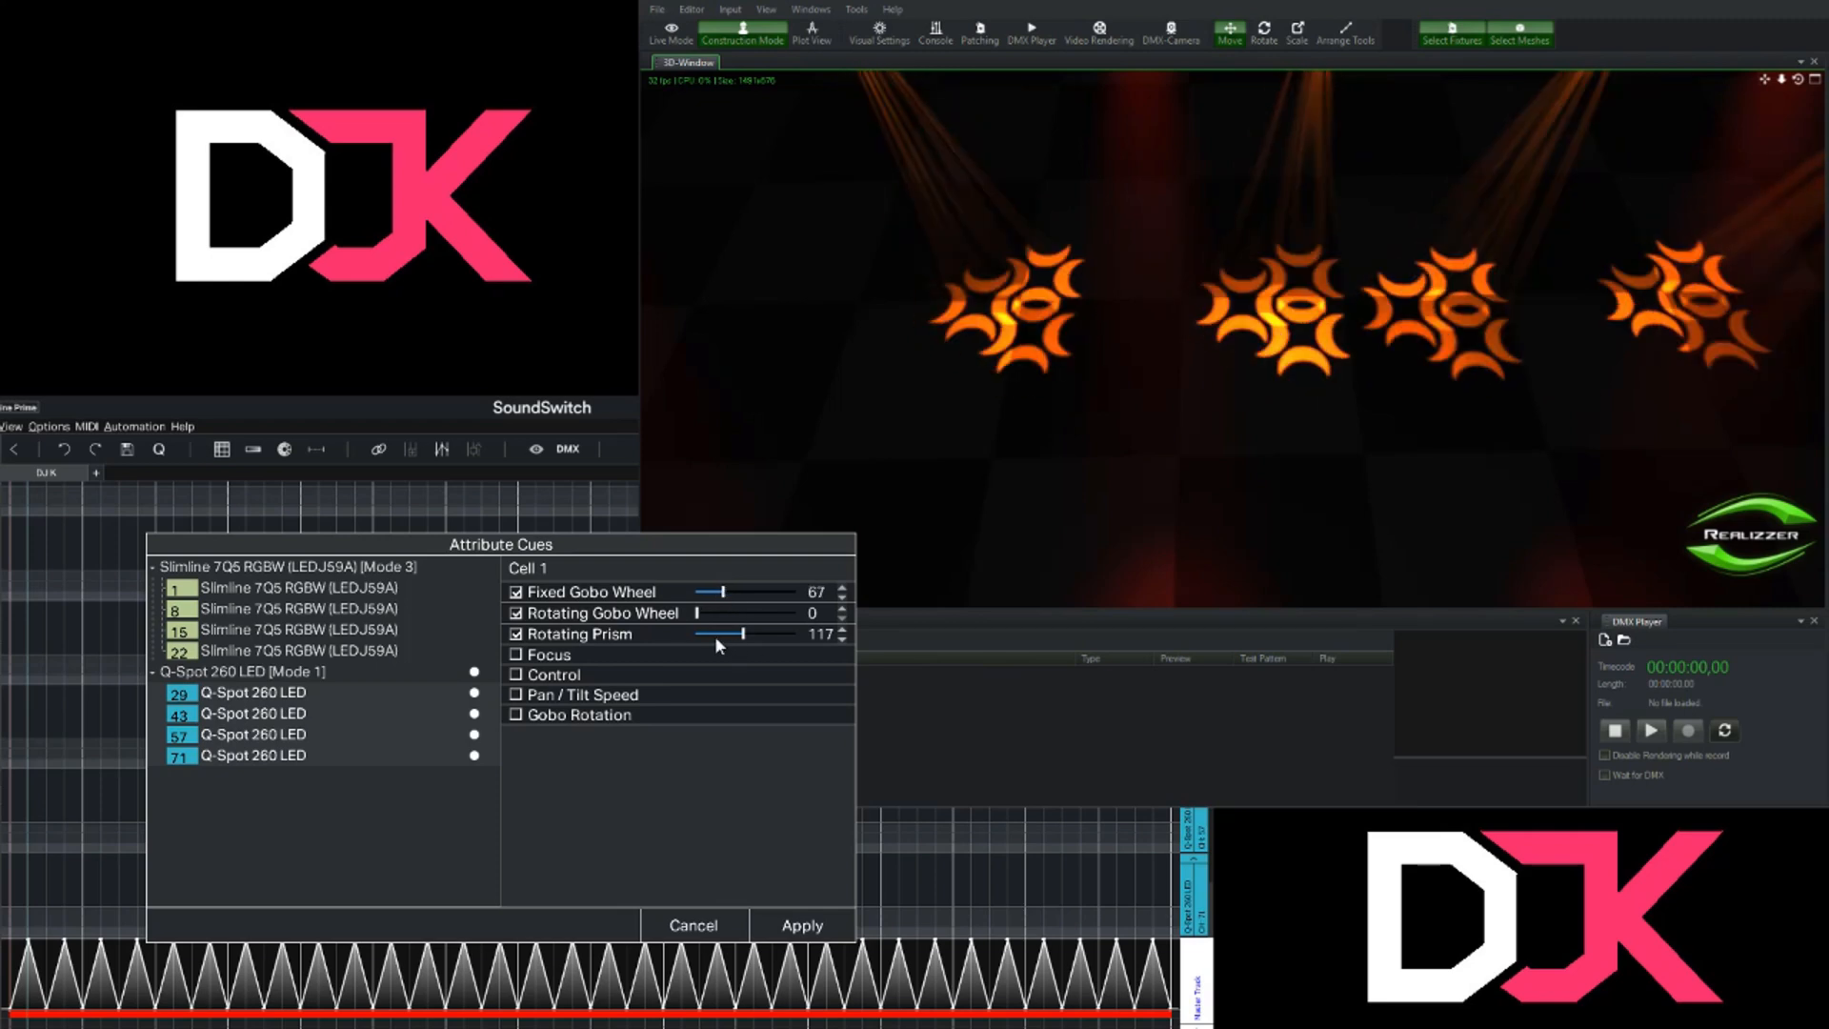
pyautogui.moveTo(761, 637); pyautogui.dragTo(773, 635)
pyautogui.moveTo(800, 633); pyautogui.dragTo(628, 625)
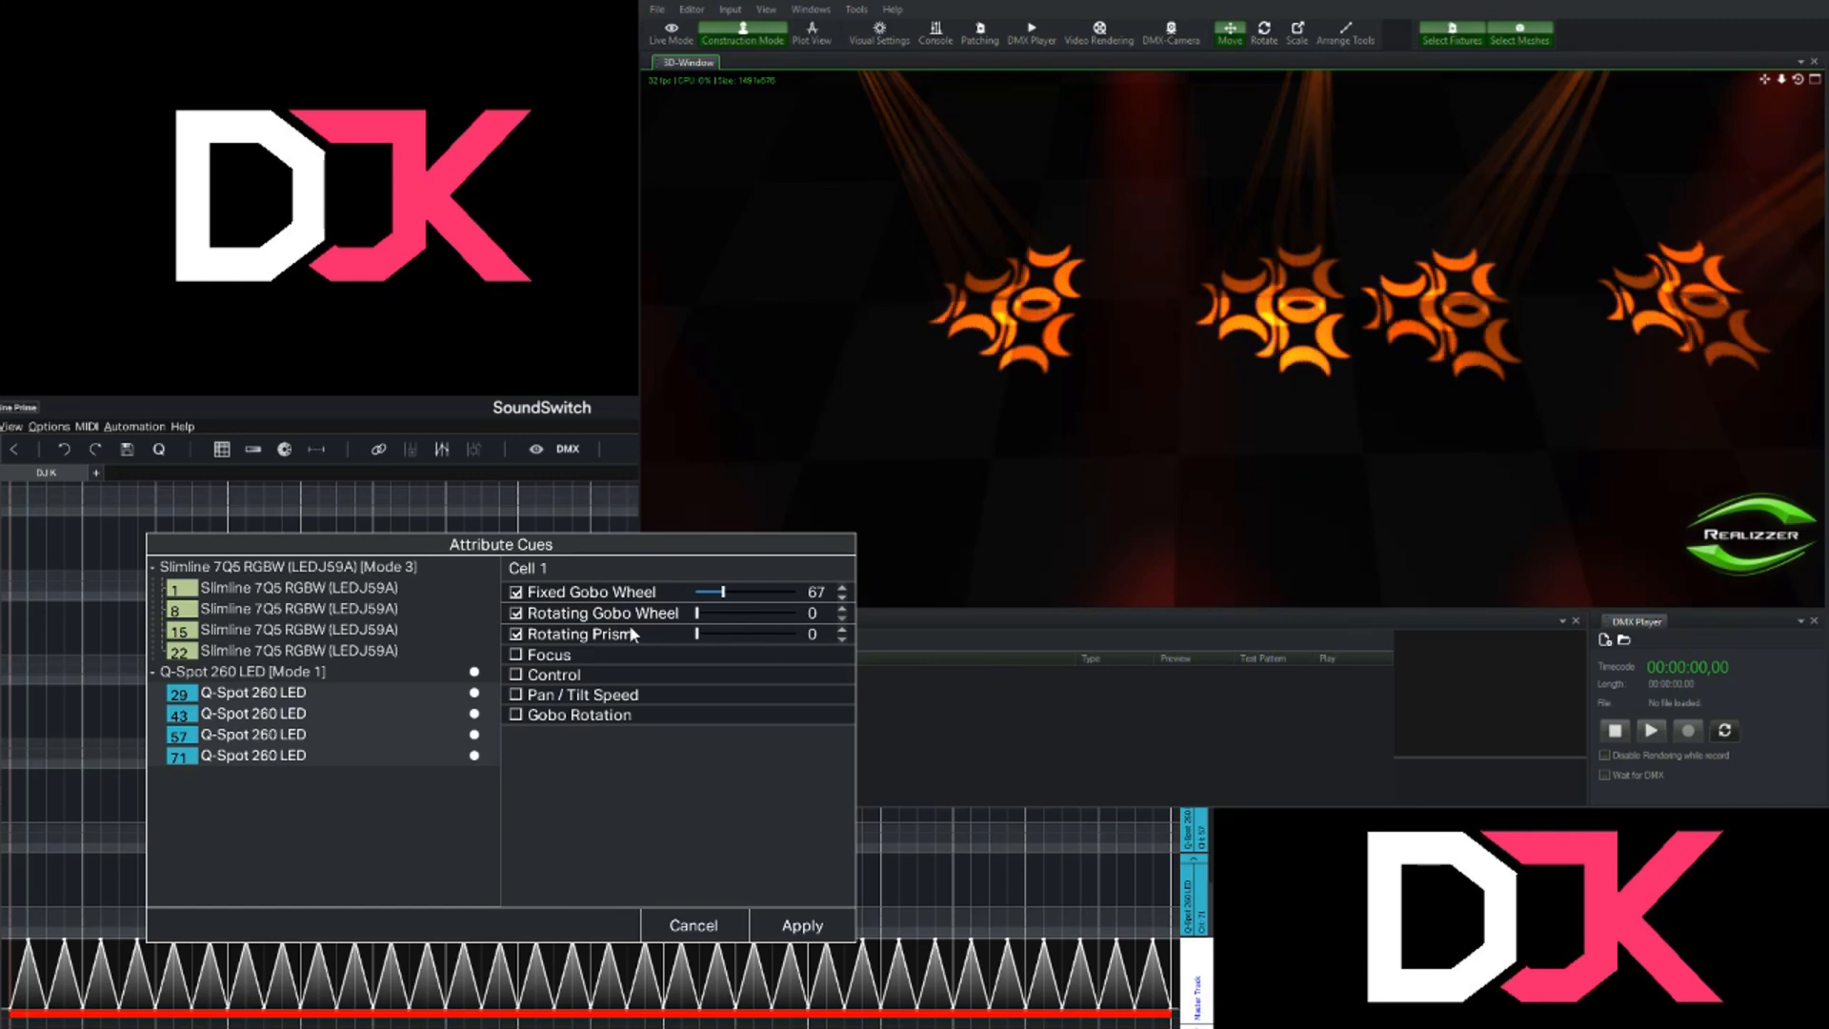
pyautogui.click(696, 594)
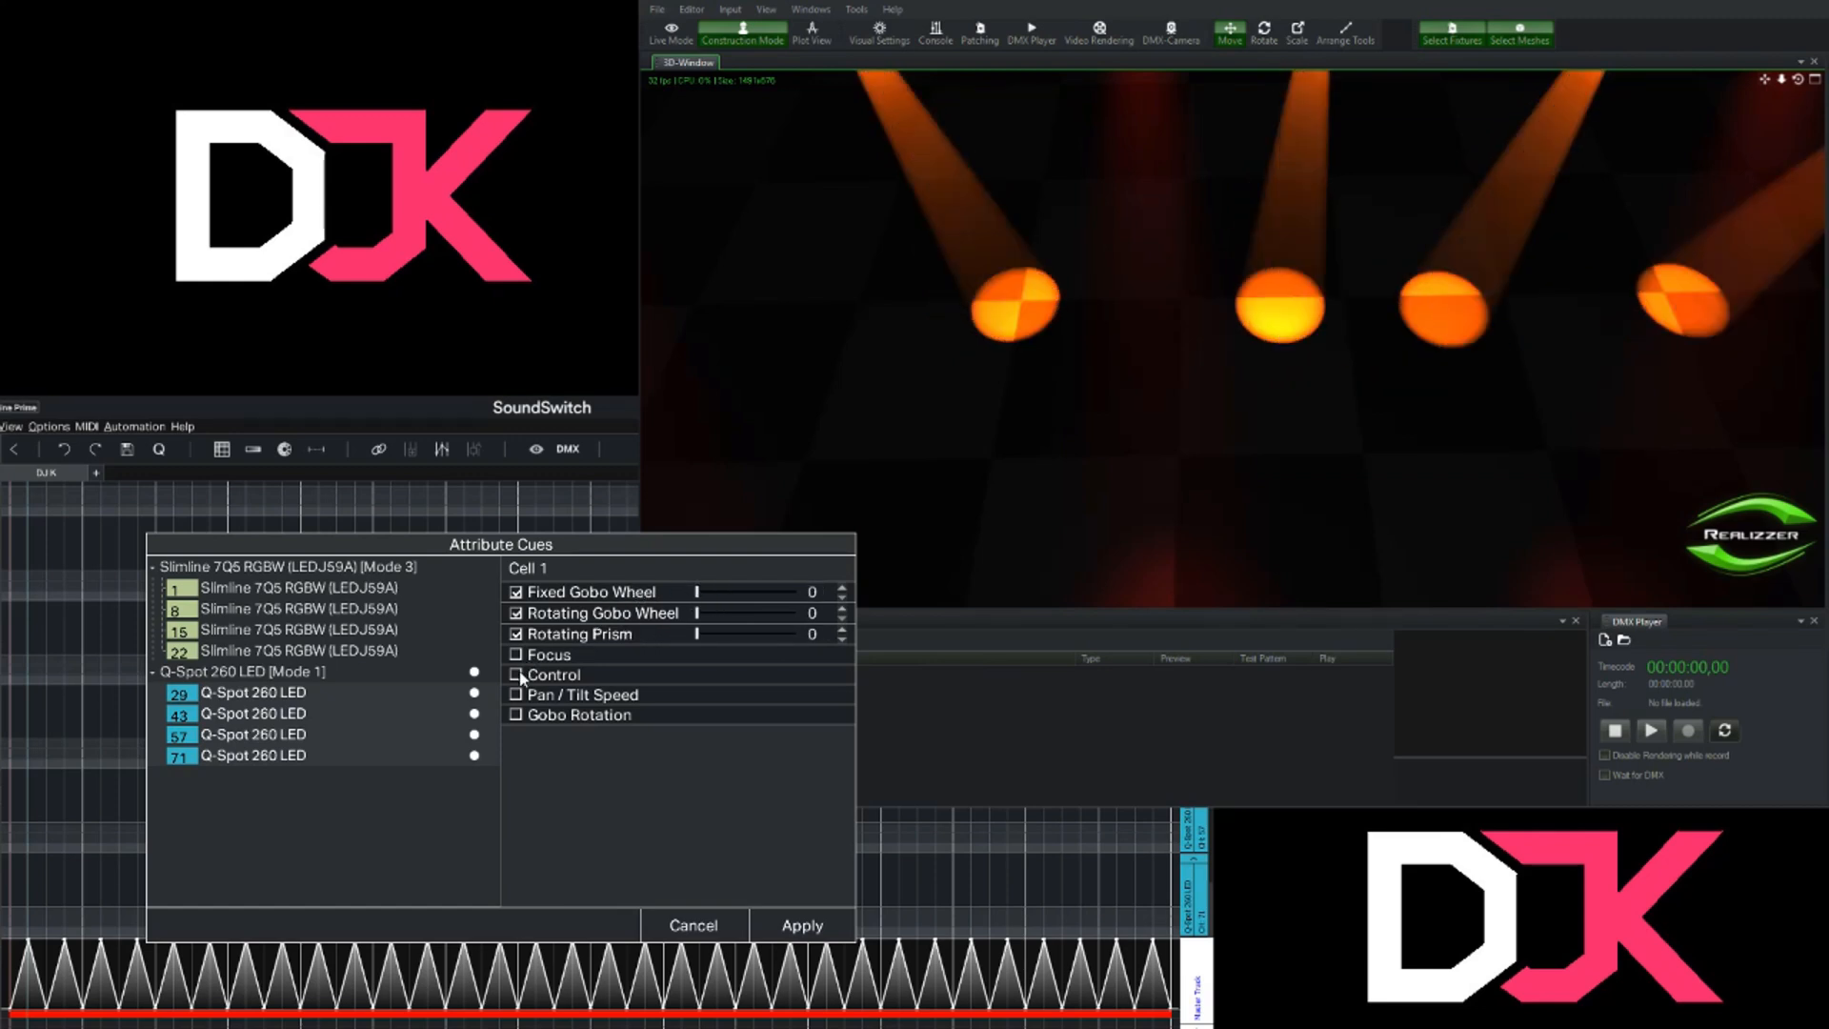
# - Try Gobo Rotation at 107 with the Fixed Gobo Wheel at 29, and turn Gobo Rotation off again
pyautogui.click(516, 714)
pyautogui.moveTo(719, 713); pyautogui.dragTo(739, 714)
pyautogui.click(746, 594)
pyautogui.moveTo(743, 594); pyautogui.dragTo(709, 593)
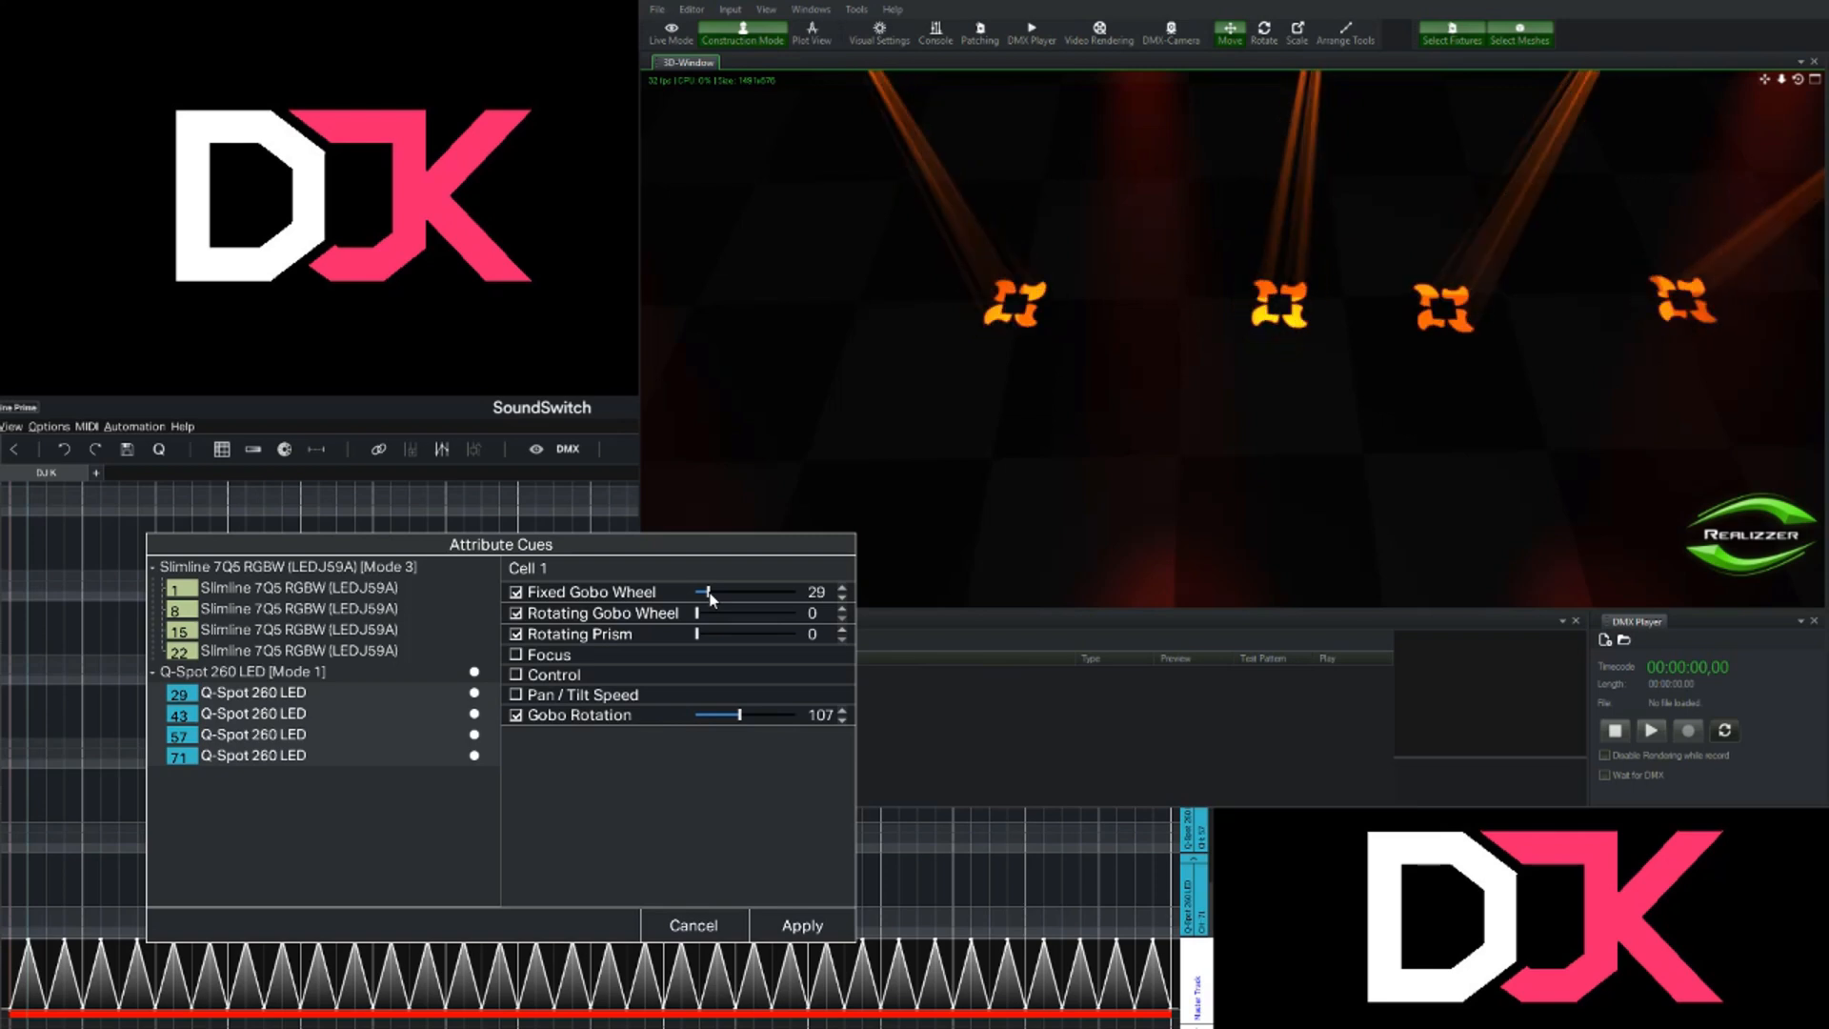
pyautogui.moveTo(735, 716); pyautogui.dragTo(521, 715)
pyautogui.click(517, 716)
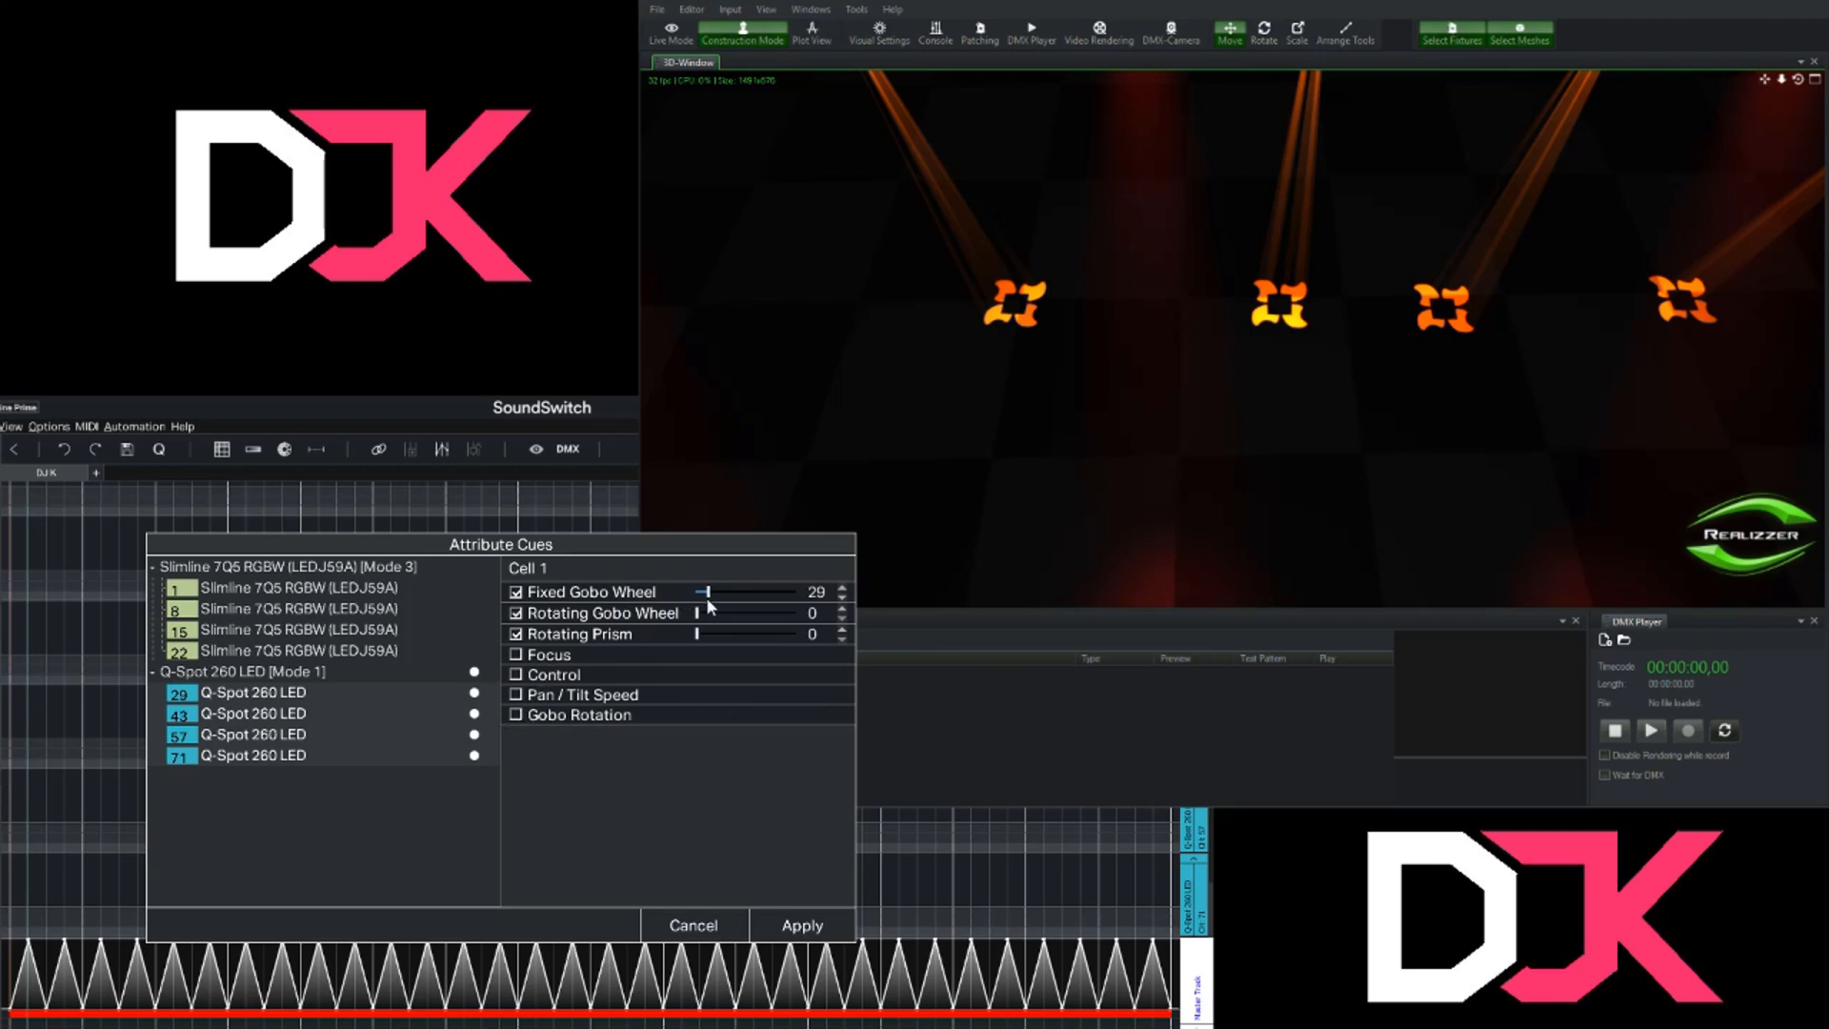
# - Set the Q-Spots' Fixed Gobo Wheel to 17, apply the attribute cue, and check its values in the reopened dialog
pyautogui.moveTo(706, 597); pyautogui.dragTo(703, 597)
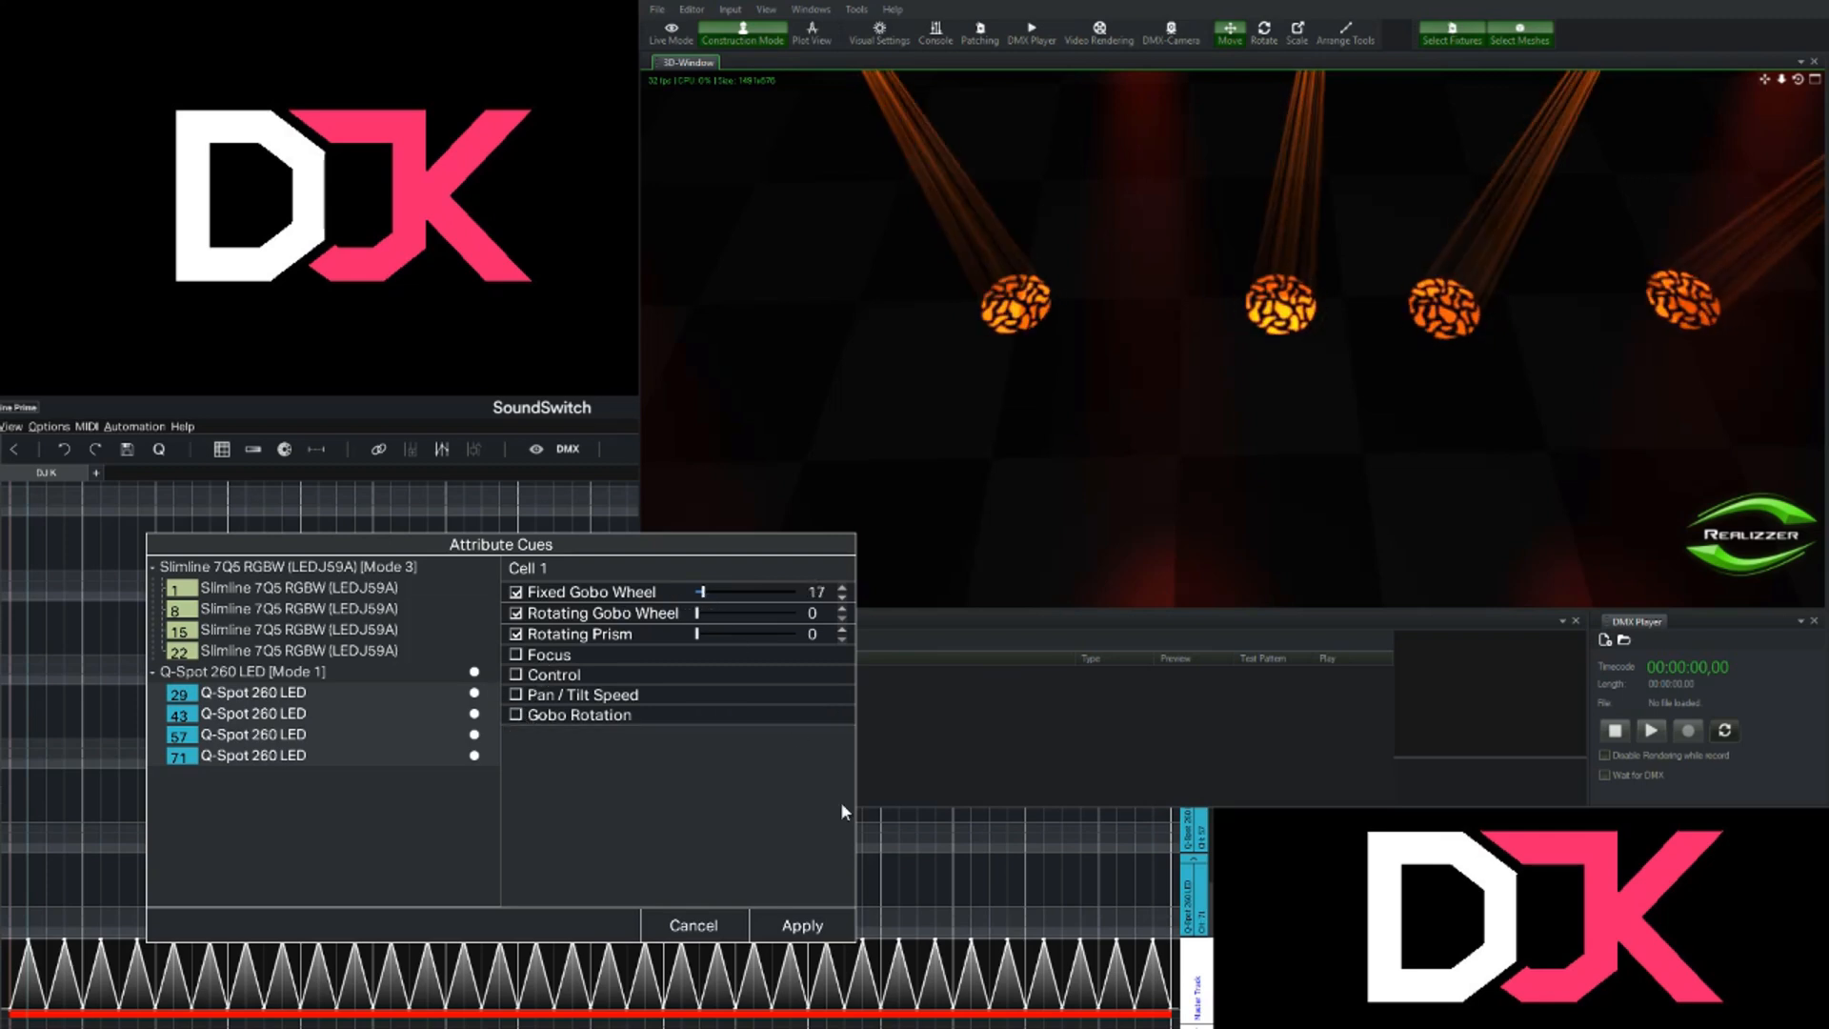
pyautogui.click(812, 929)
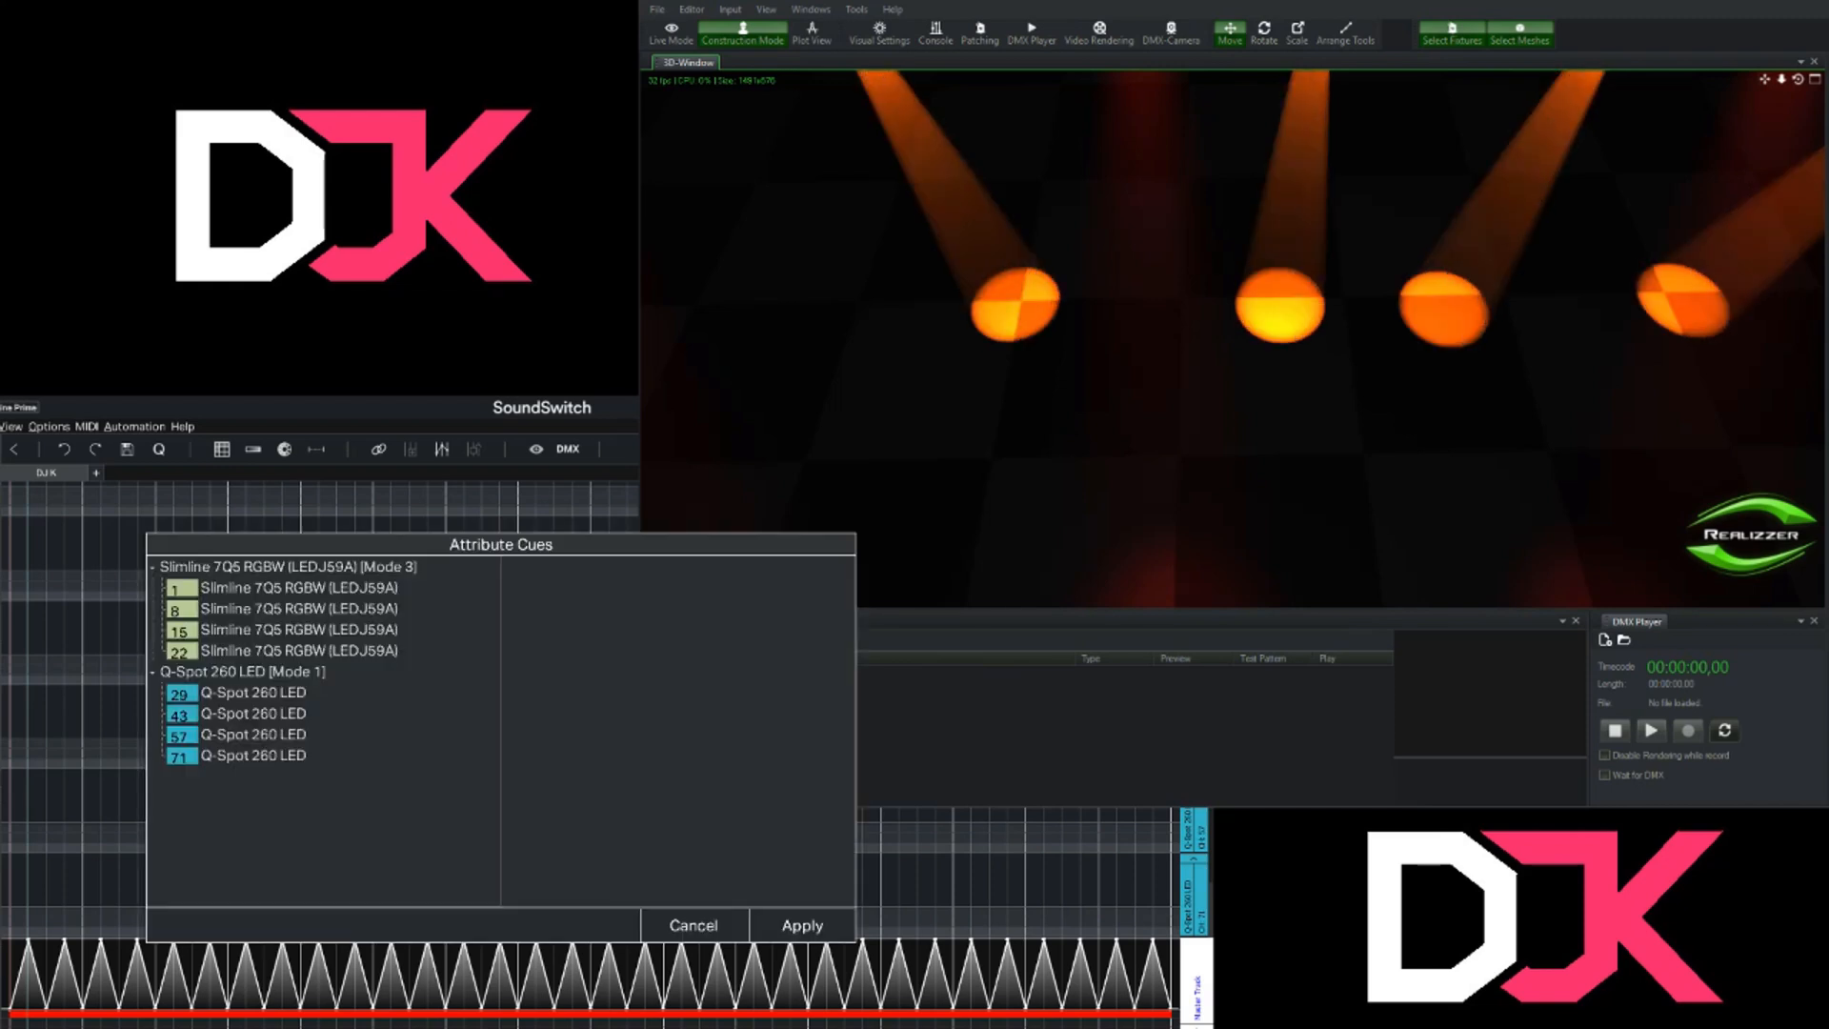
pyautogui.click(280, 679)
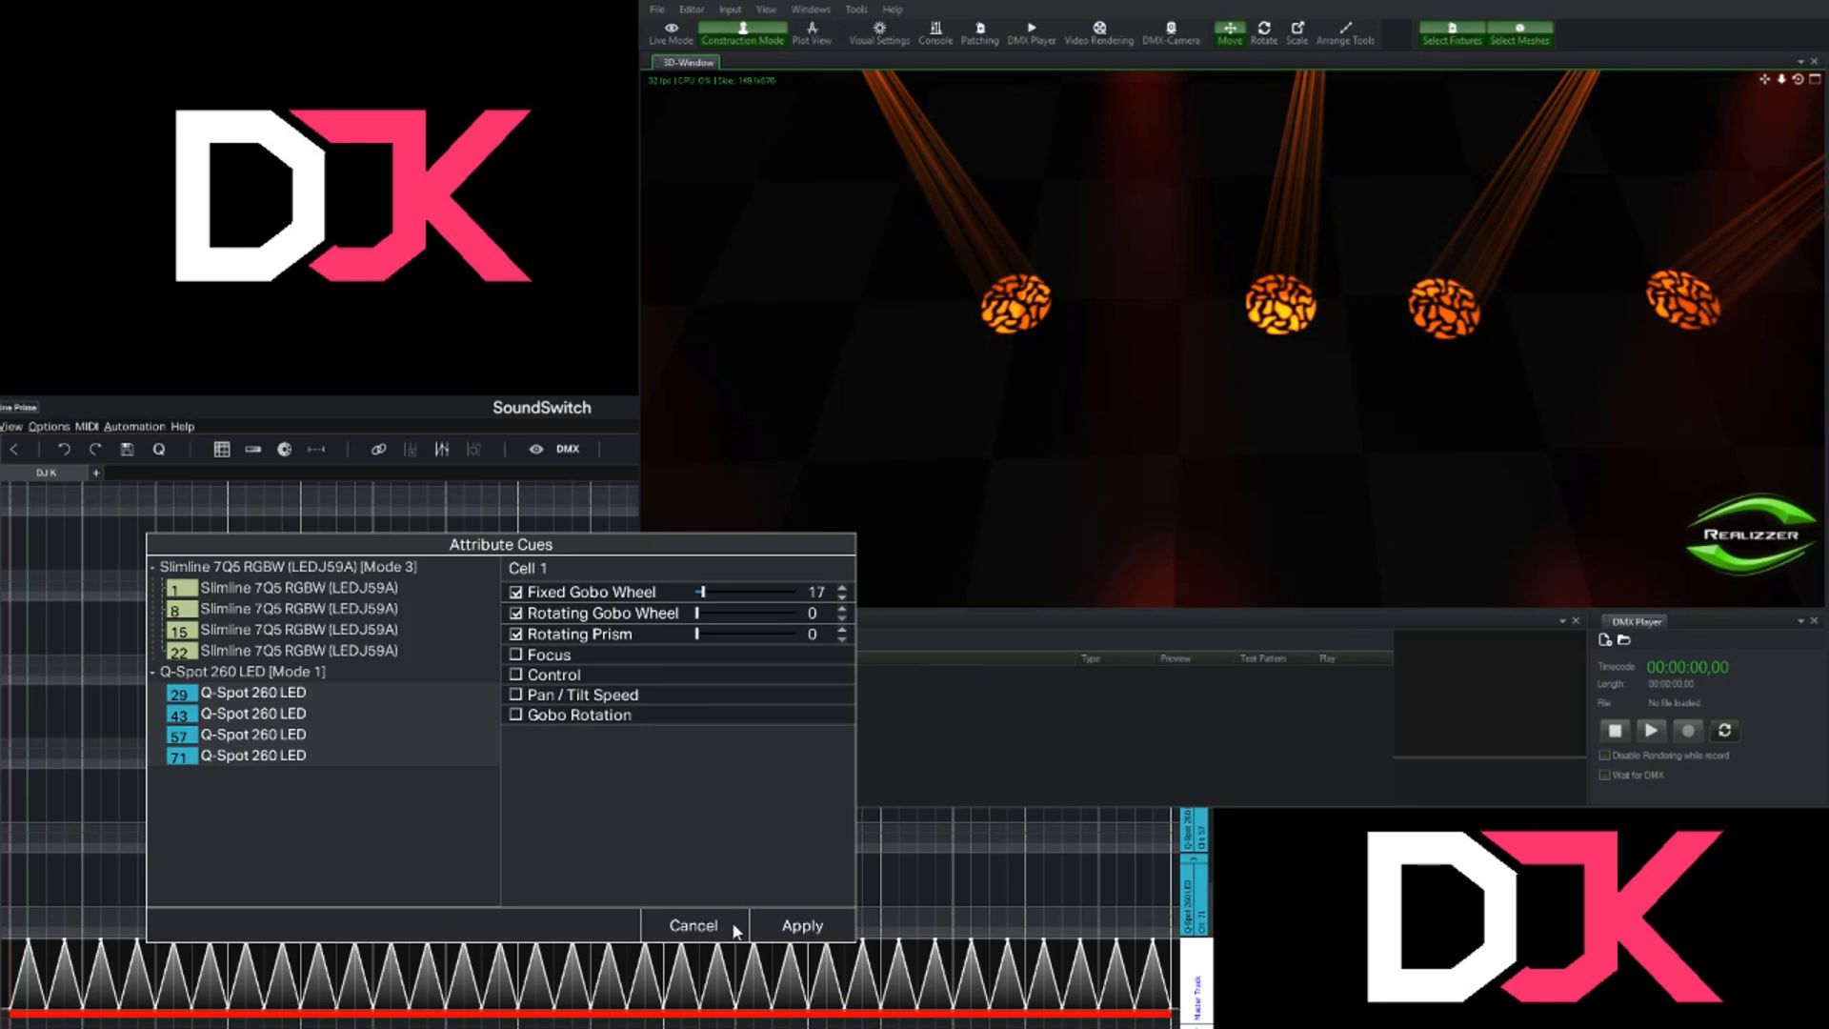
pyautogui.click(800, 926)
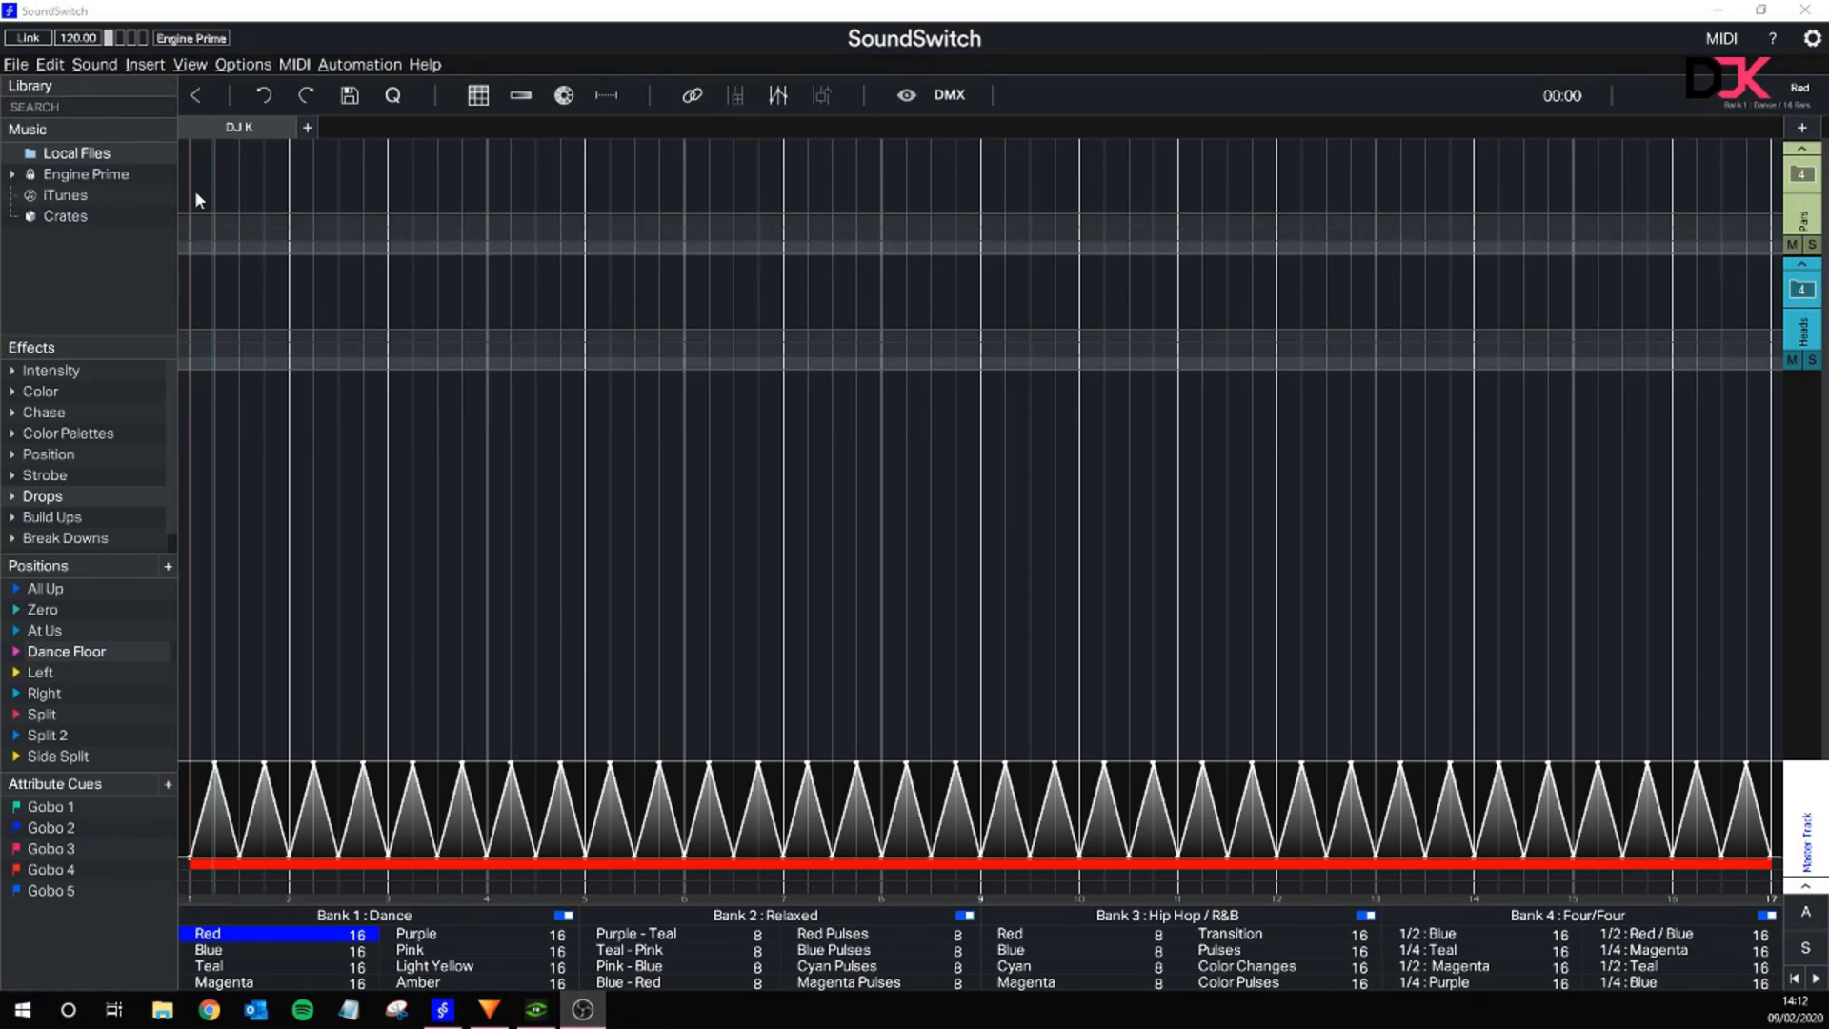
# - Load Motion_Sickness.mp3 from the Dumb 1TB (G:) drive in the local music files
pyautogui.click(89, 153)
pyautogui.click(269, 149)
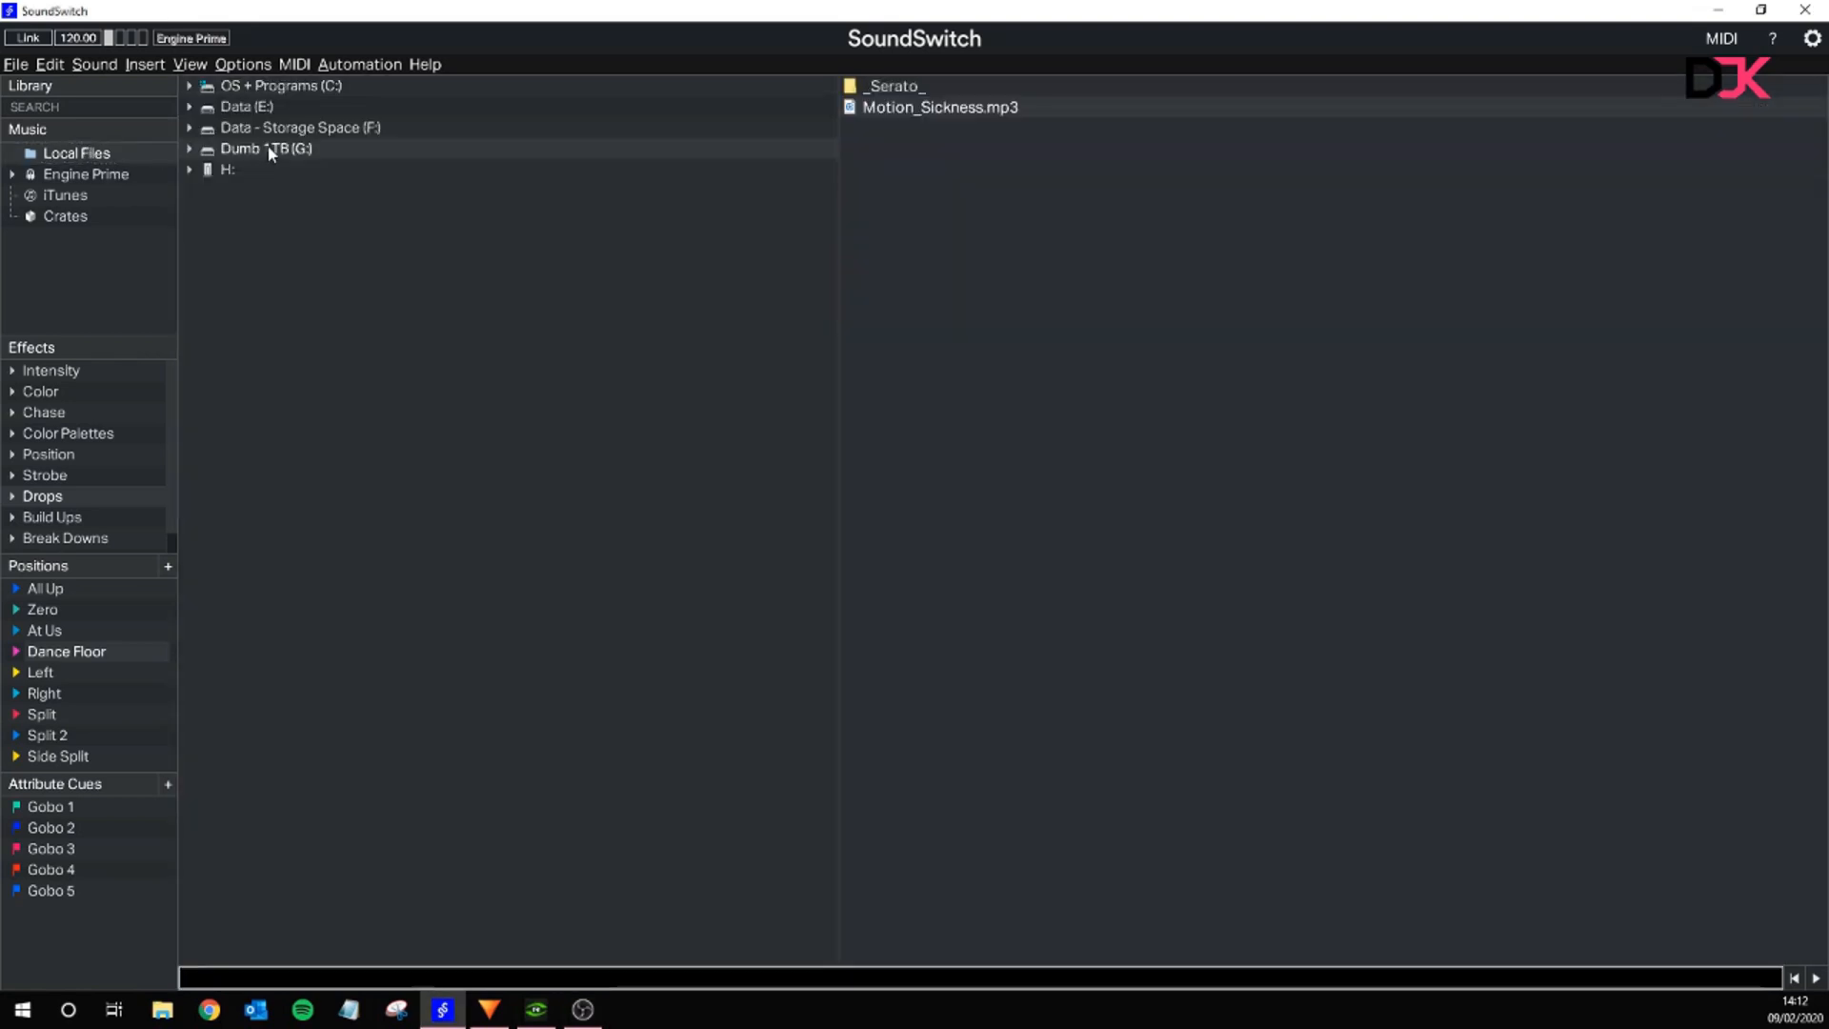
pyautogui.doubleClick(939, 108)
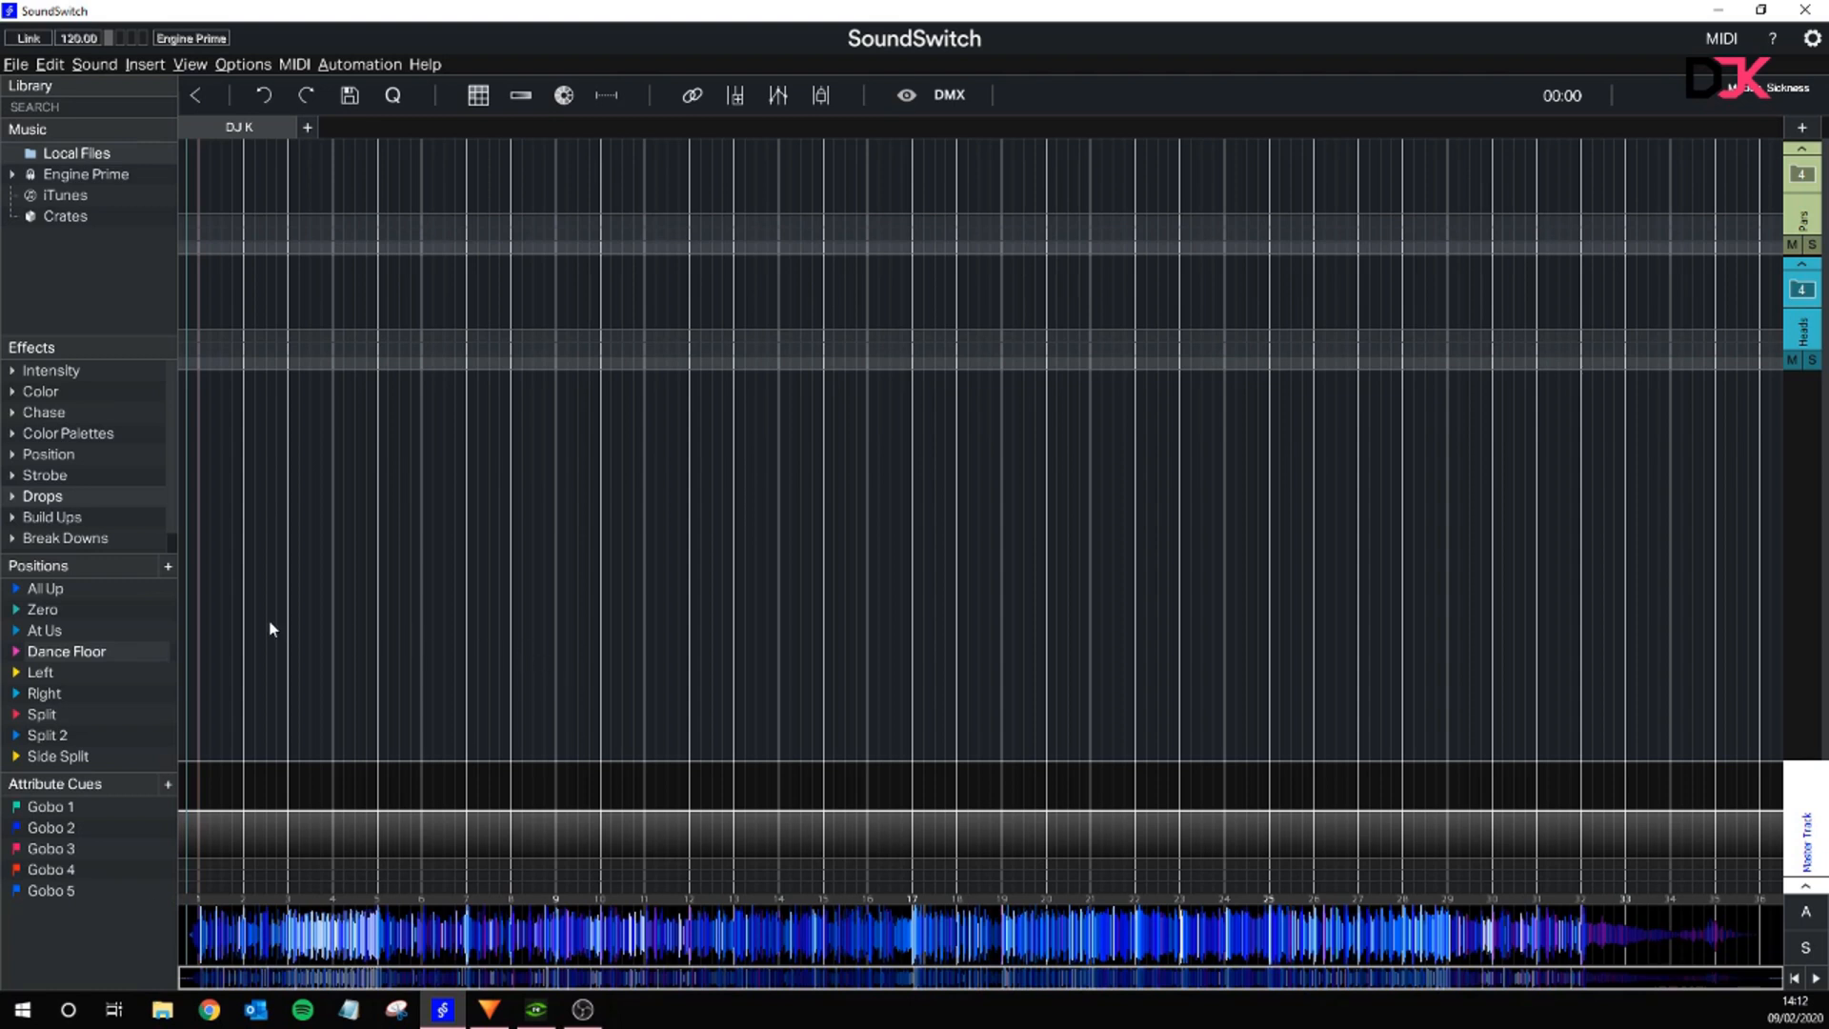
# - Start an Autoscript over the track's existing light show, with 30% base intensity and faster movement and color change speeds
pyautogui.click(438, 595)
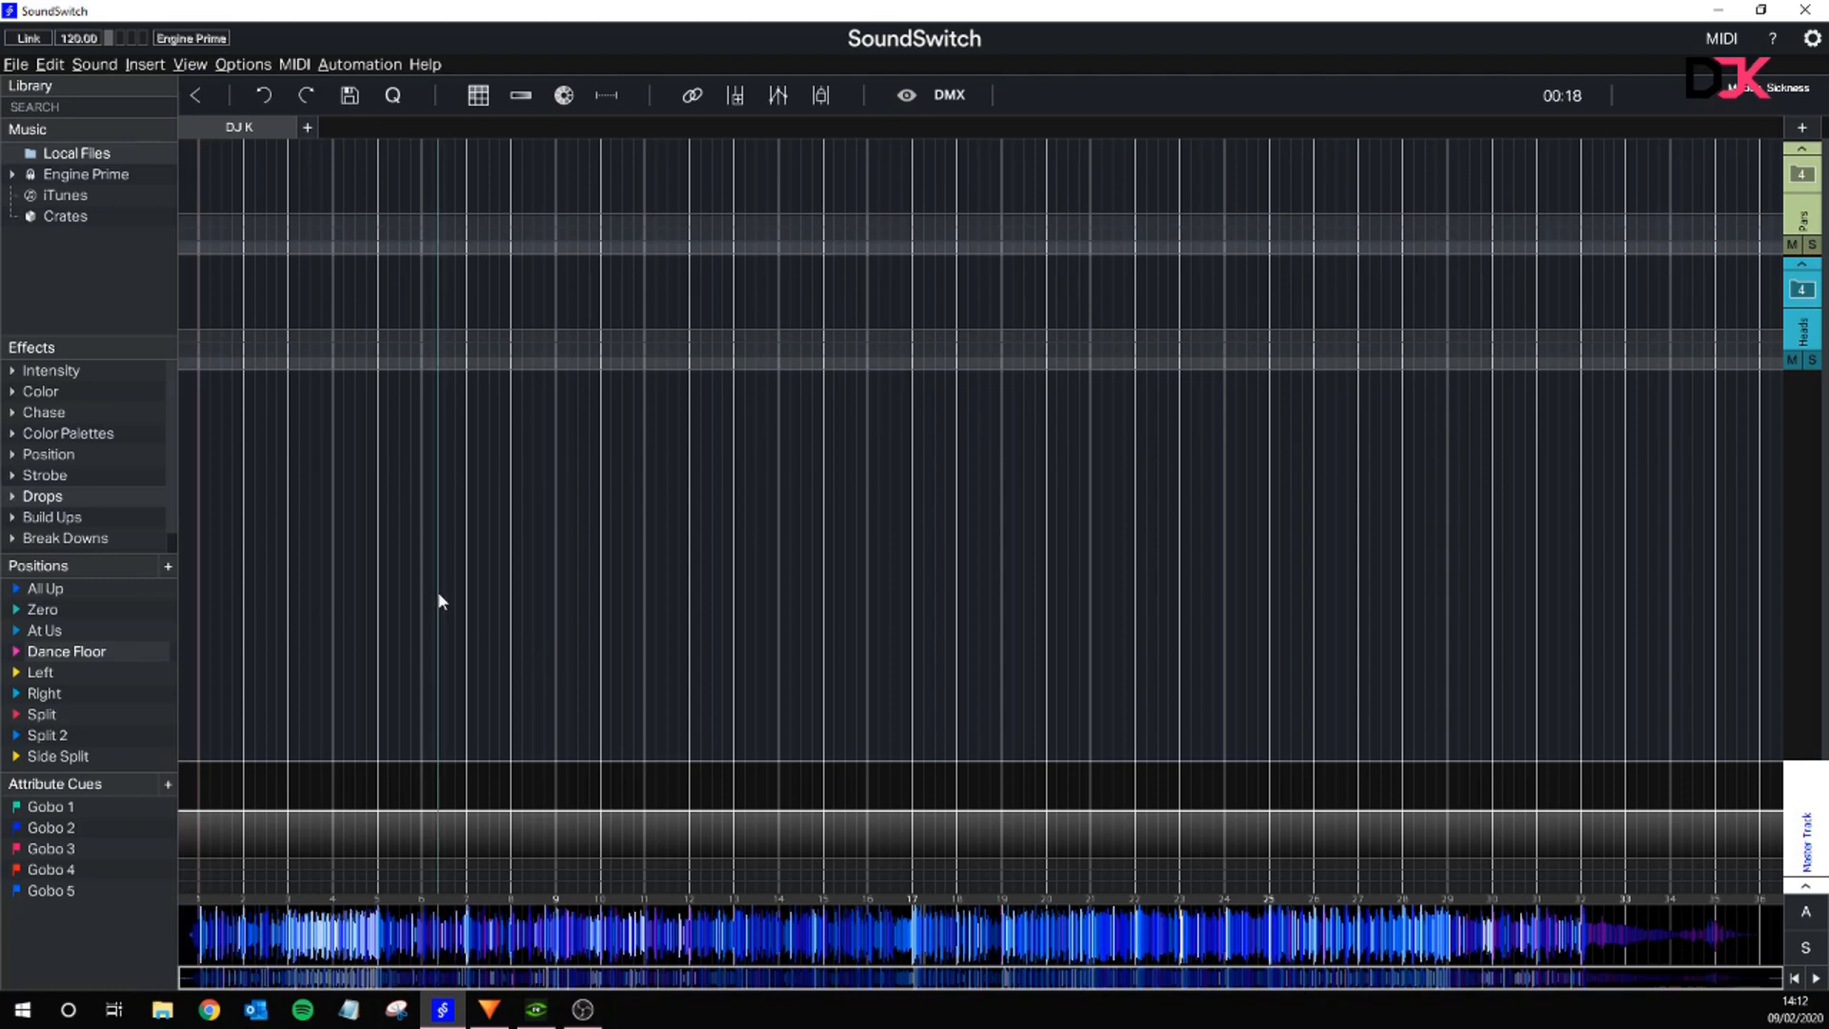
pyautogui.click(355, 65)
pyautogui.click(370, 84)
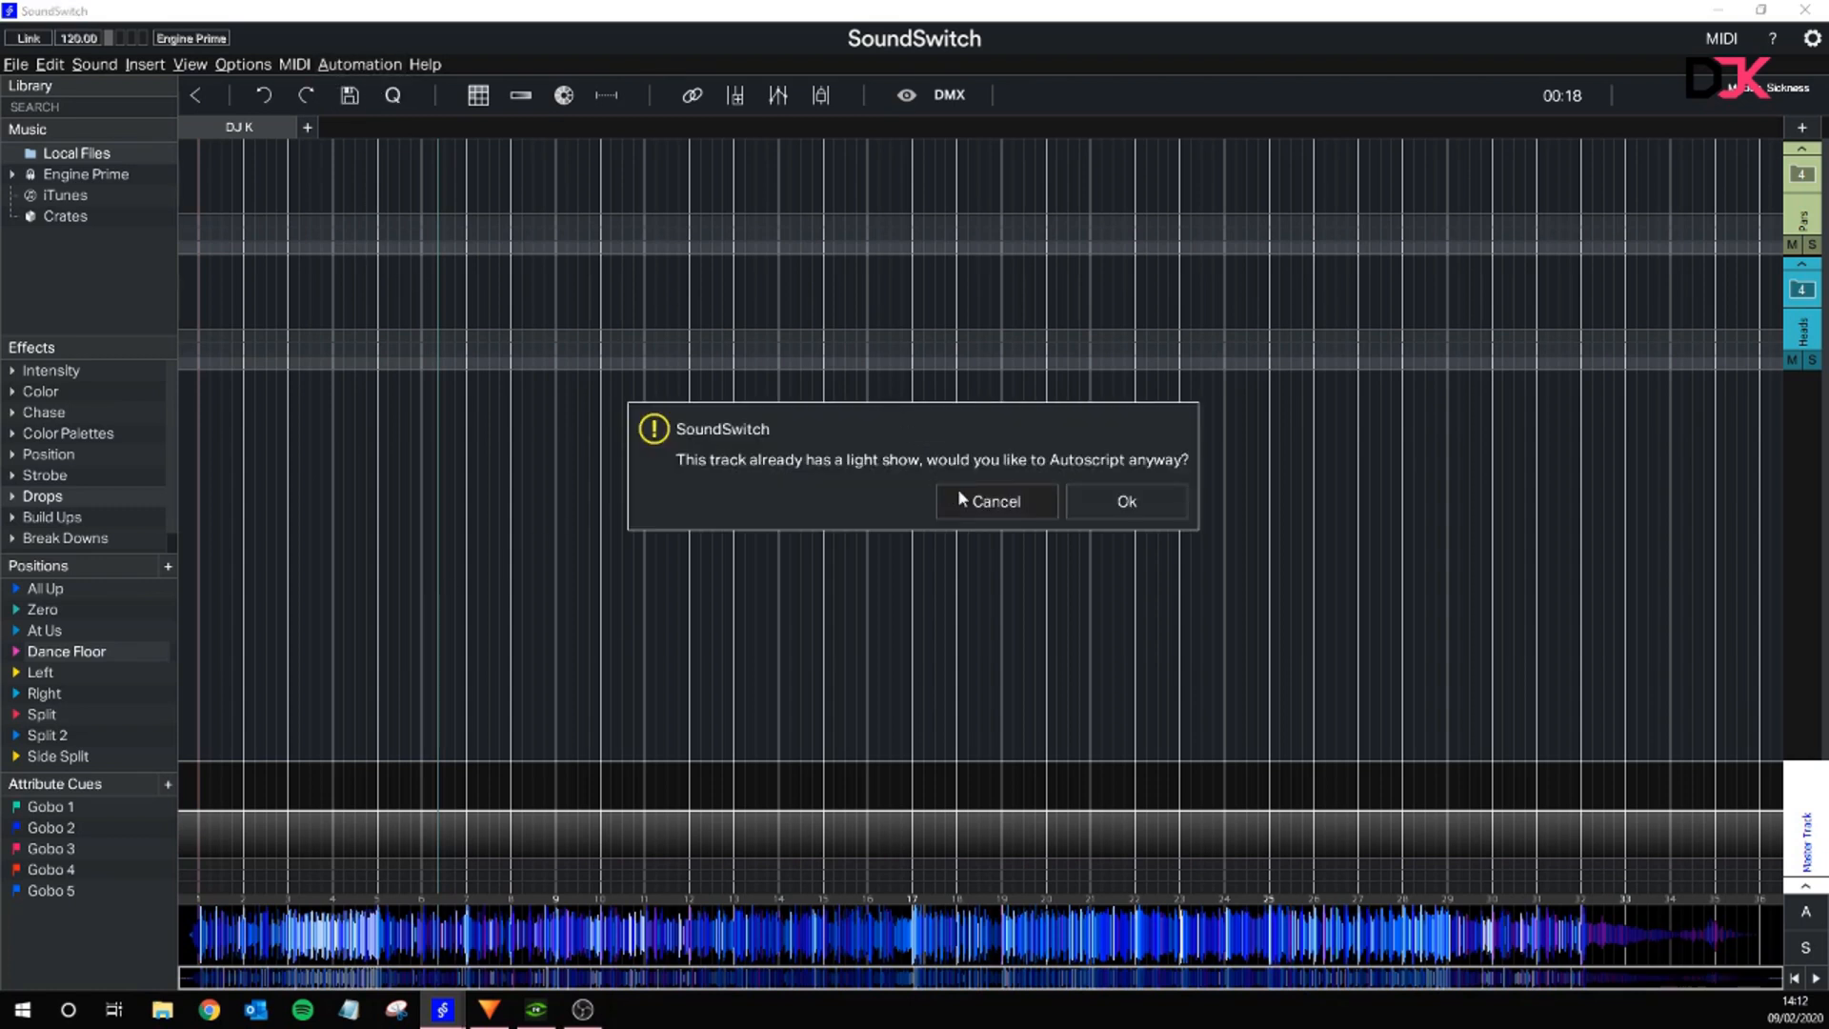
pyautogui.click(1133, 508)
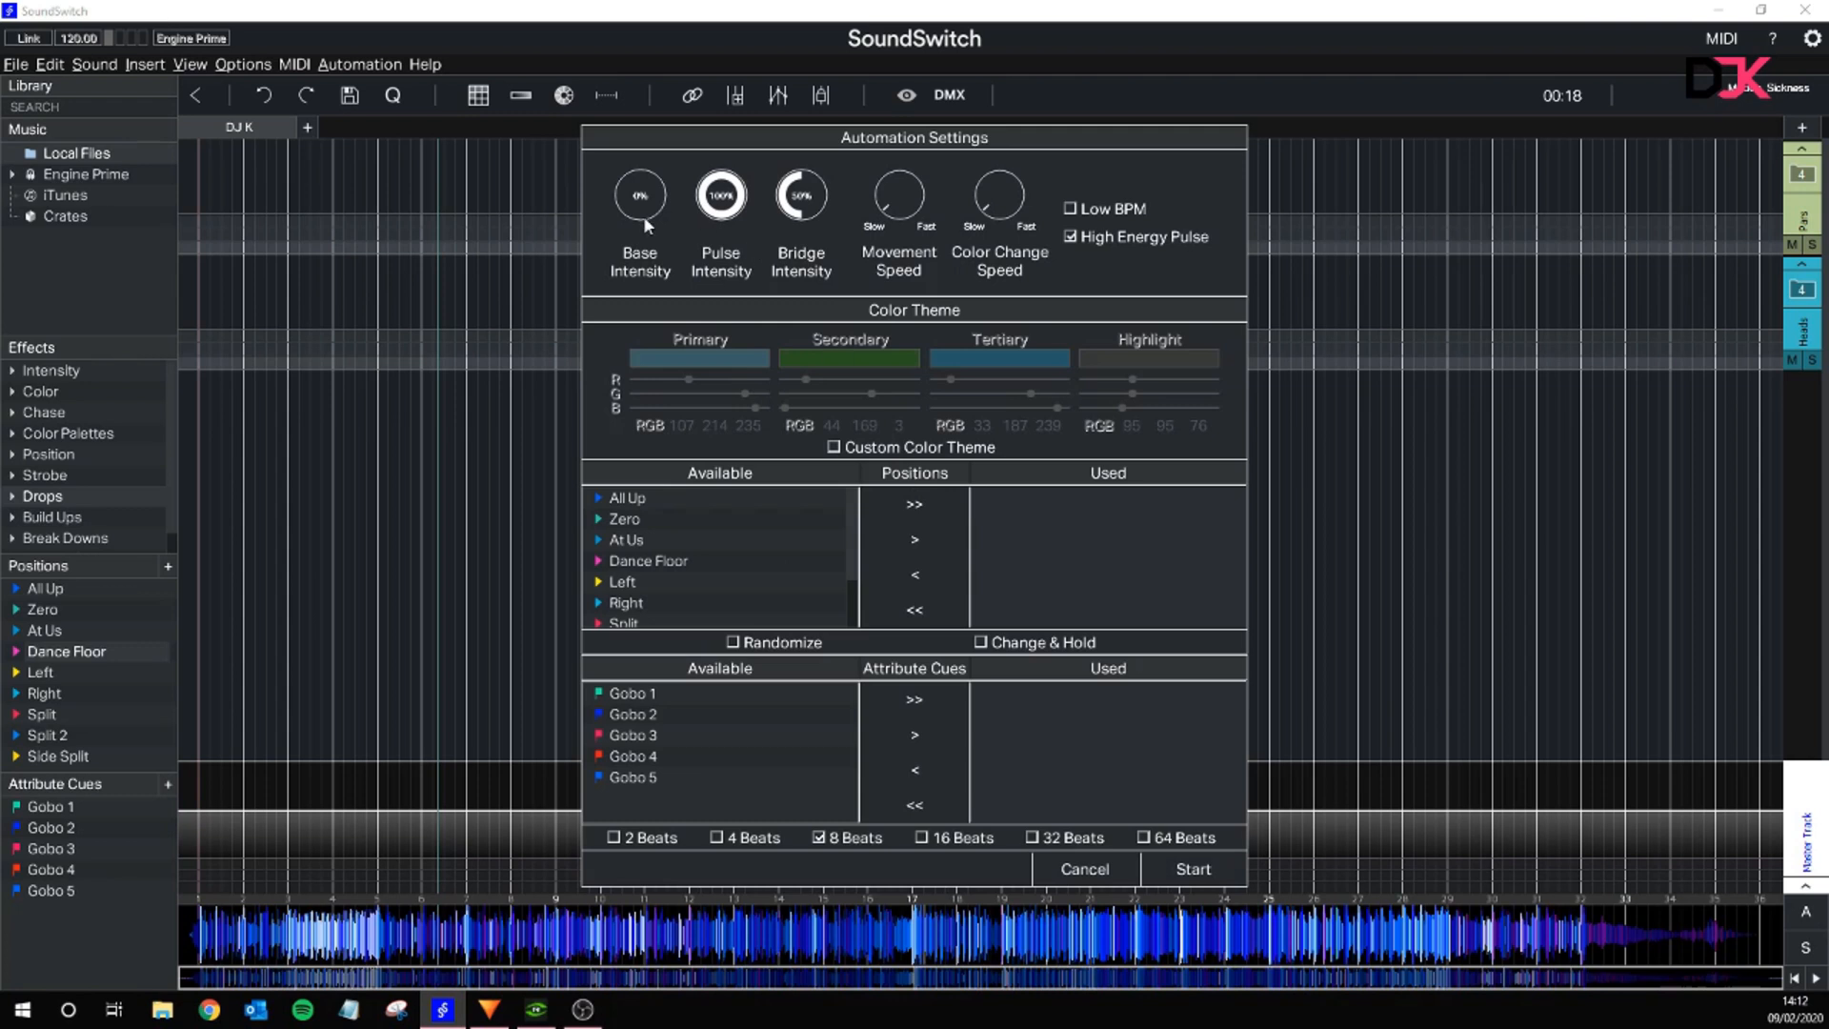
pyautogui.moveTo(627, 190); pyautogui.dragTo(620, 190)
pyautogui.moveTo(881, 202); pyautogui.dragTo(1013, 267)
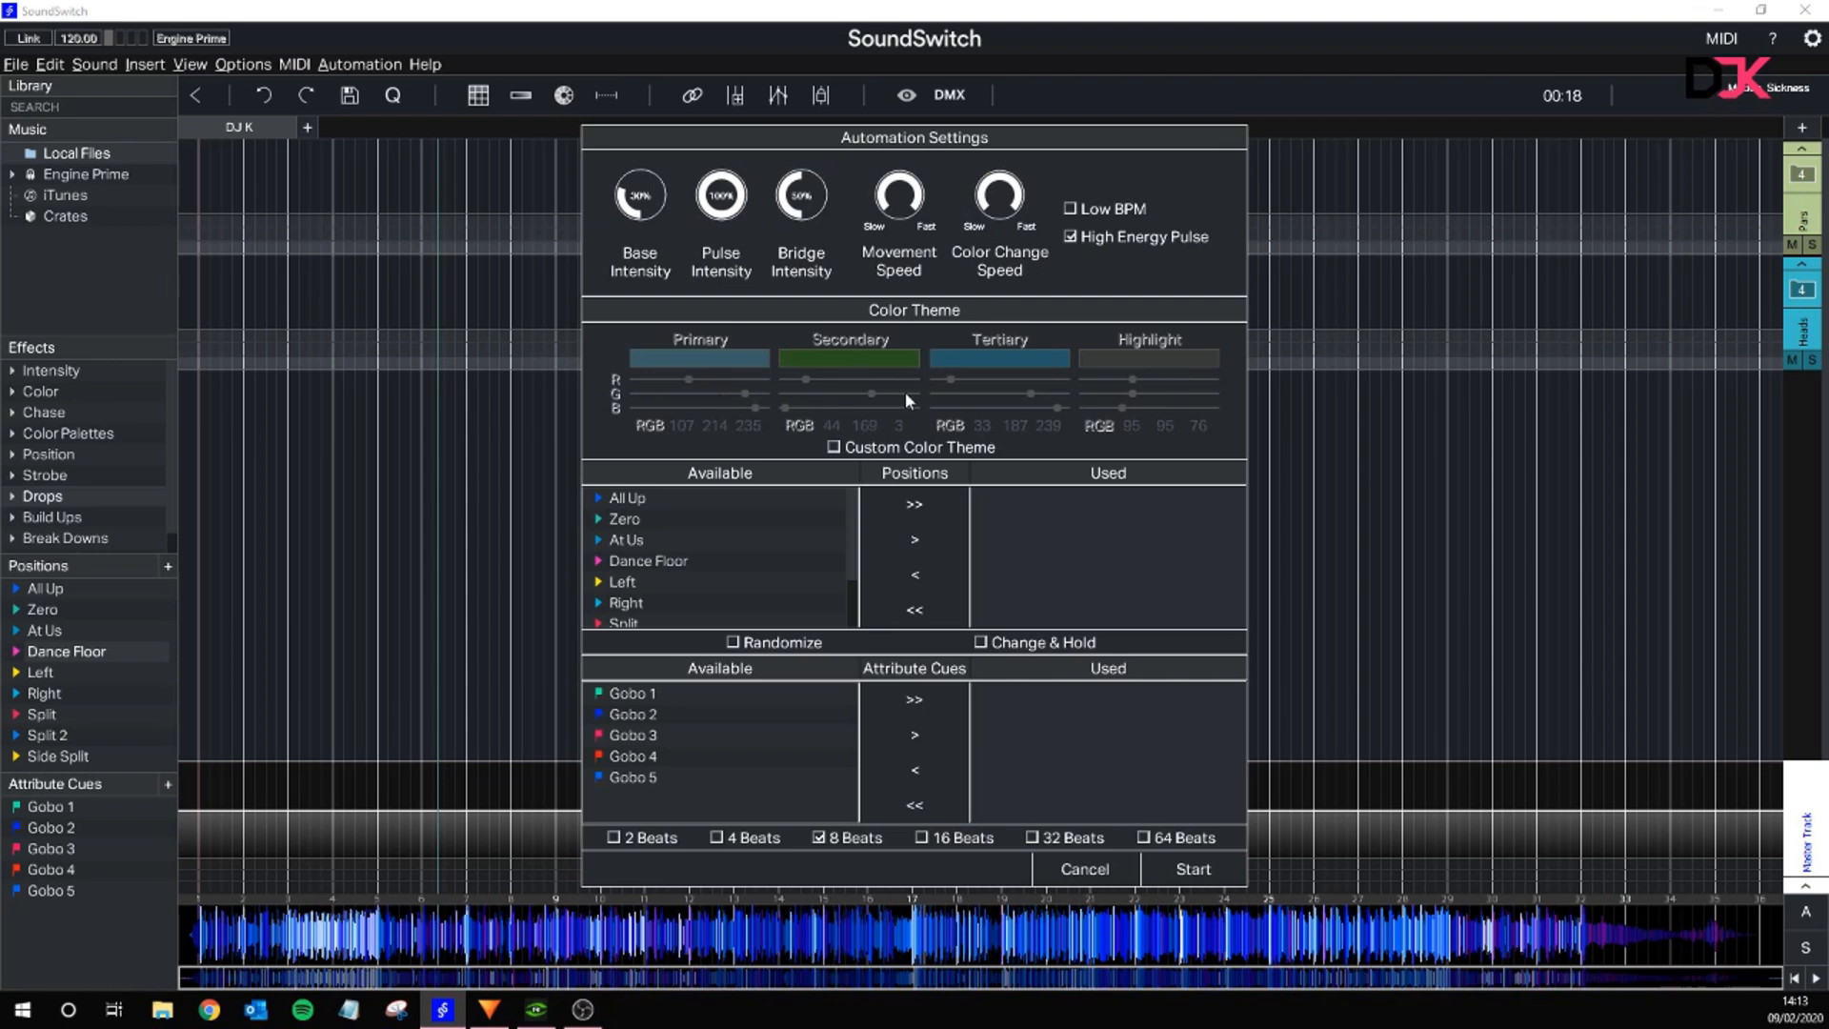
# - Enable a custom color theme and set its primary color to RGB 0, 214, 255
pyautogui.click(875, 447)
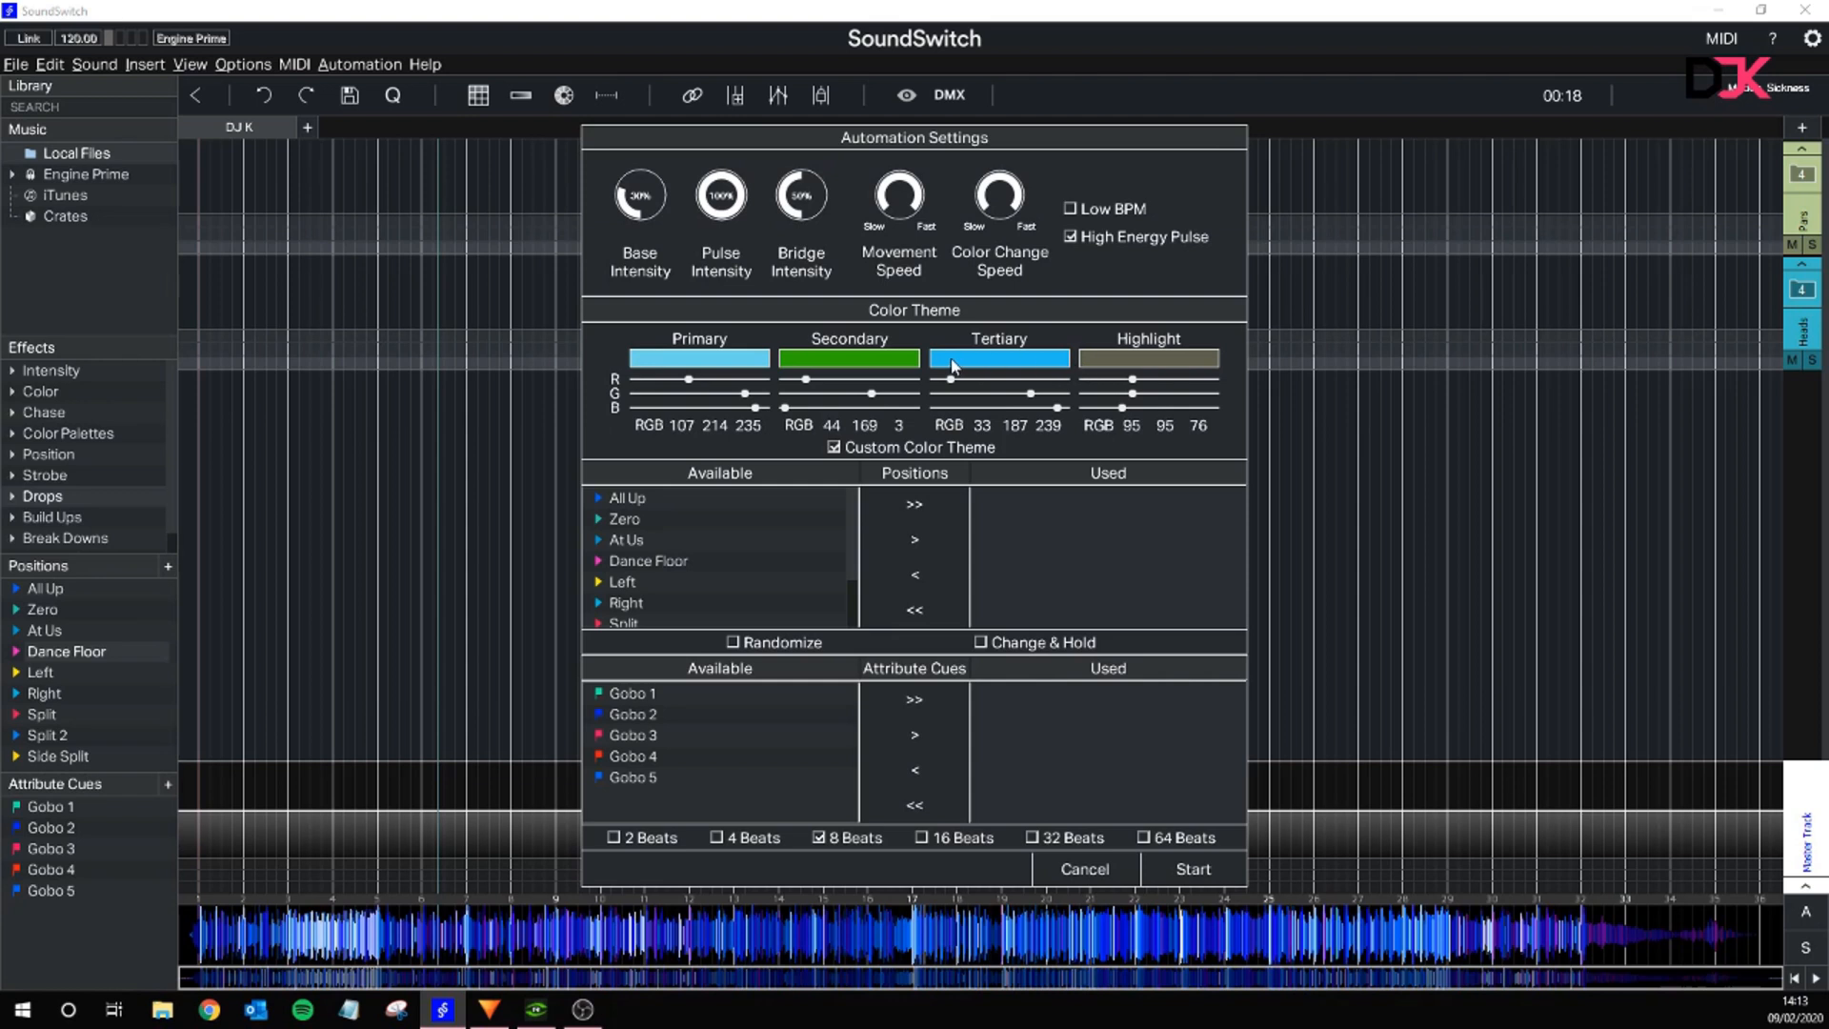
pyautogui.click(727, 360)
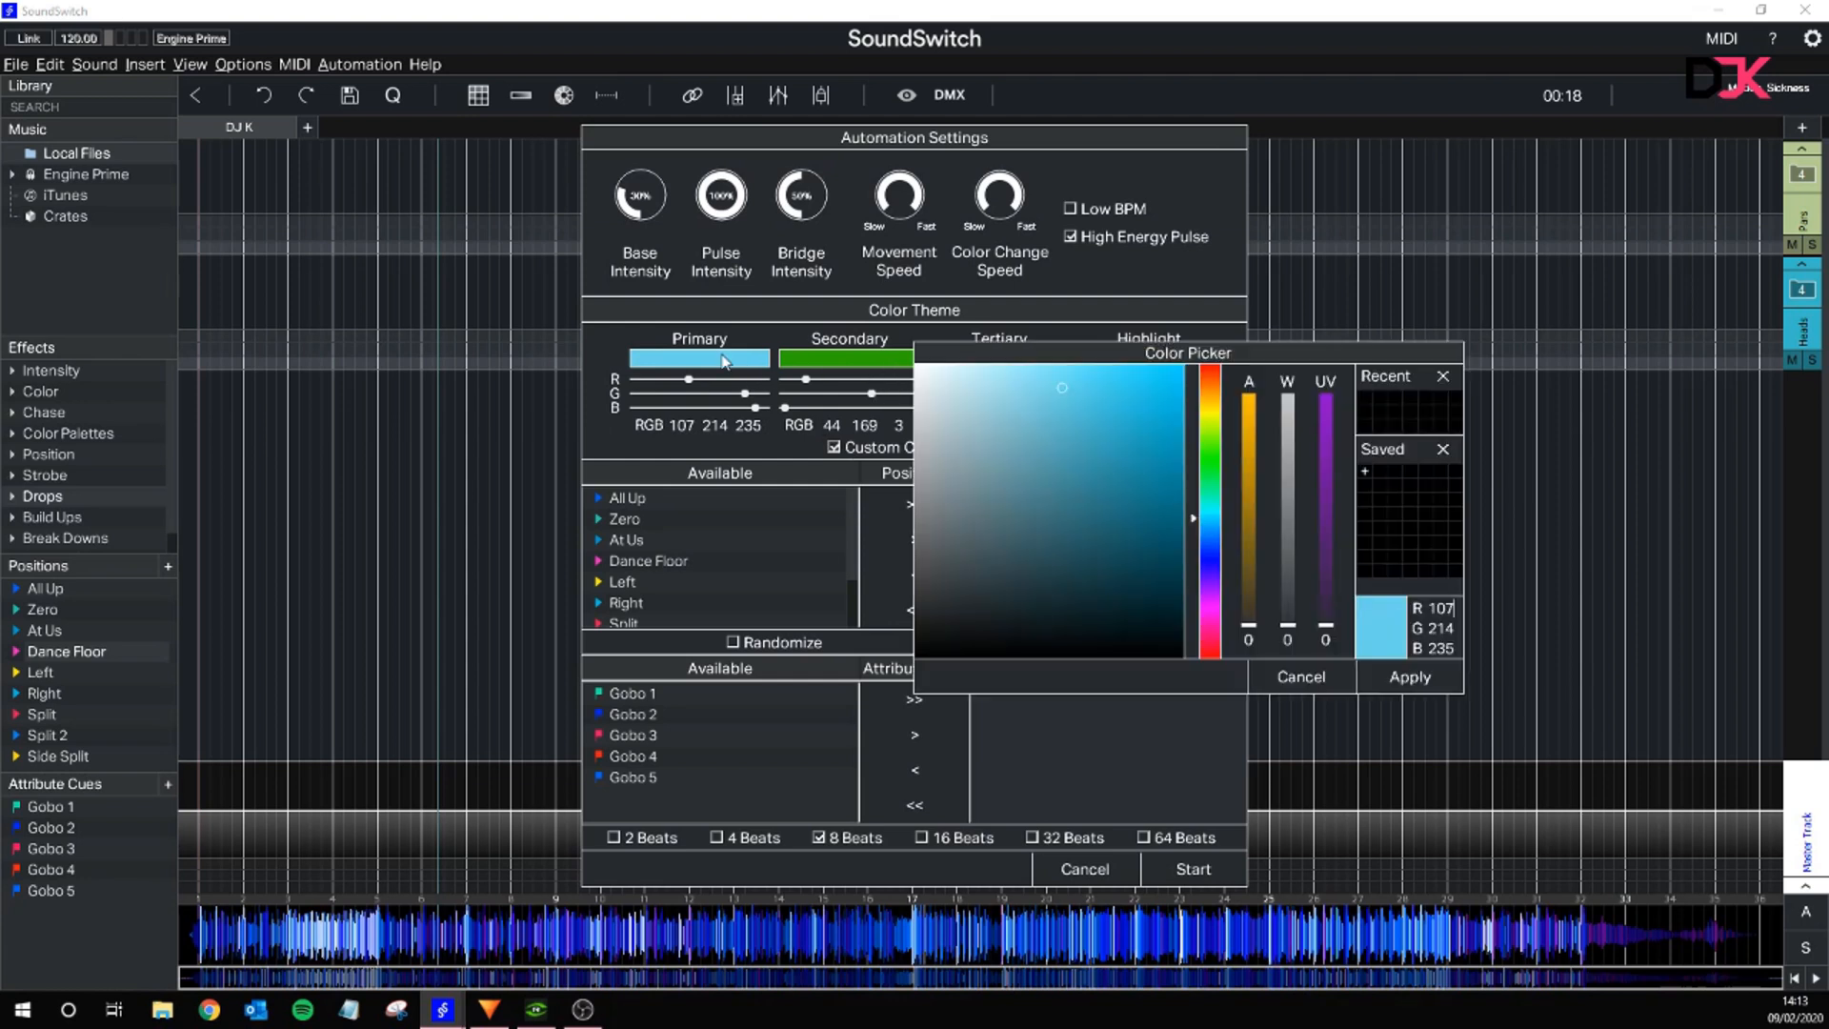
pyautogui.moveTo(1167, 403); pyautogui.dragTo(1208, 360)
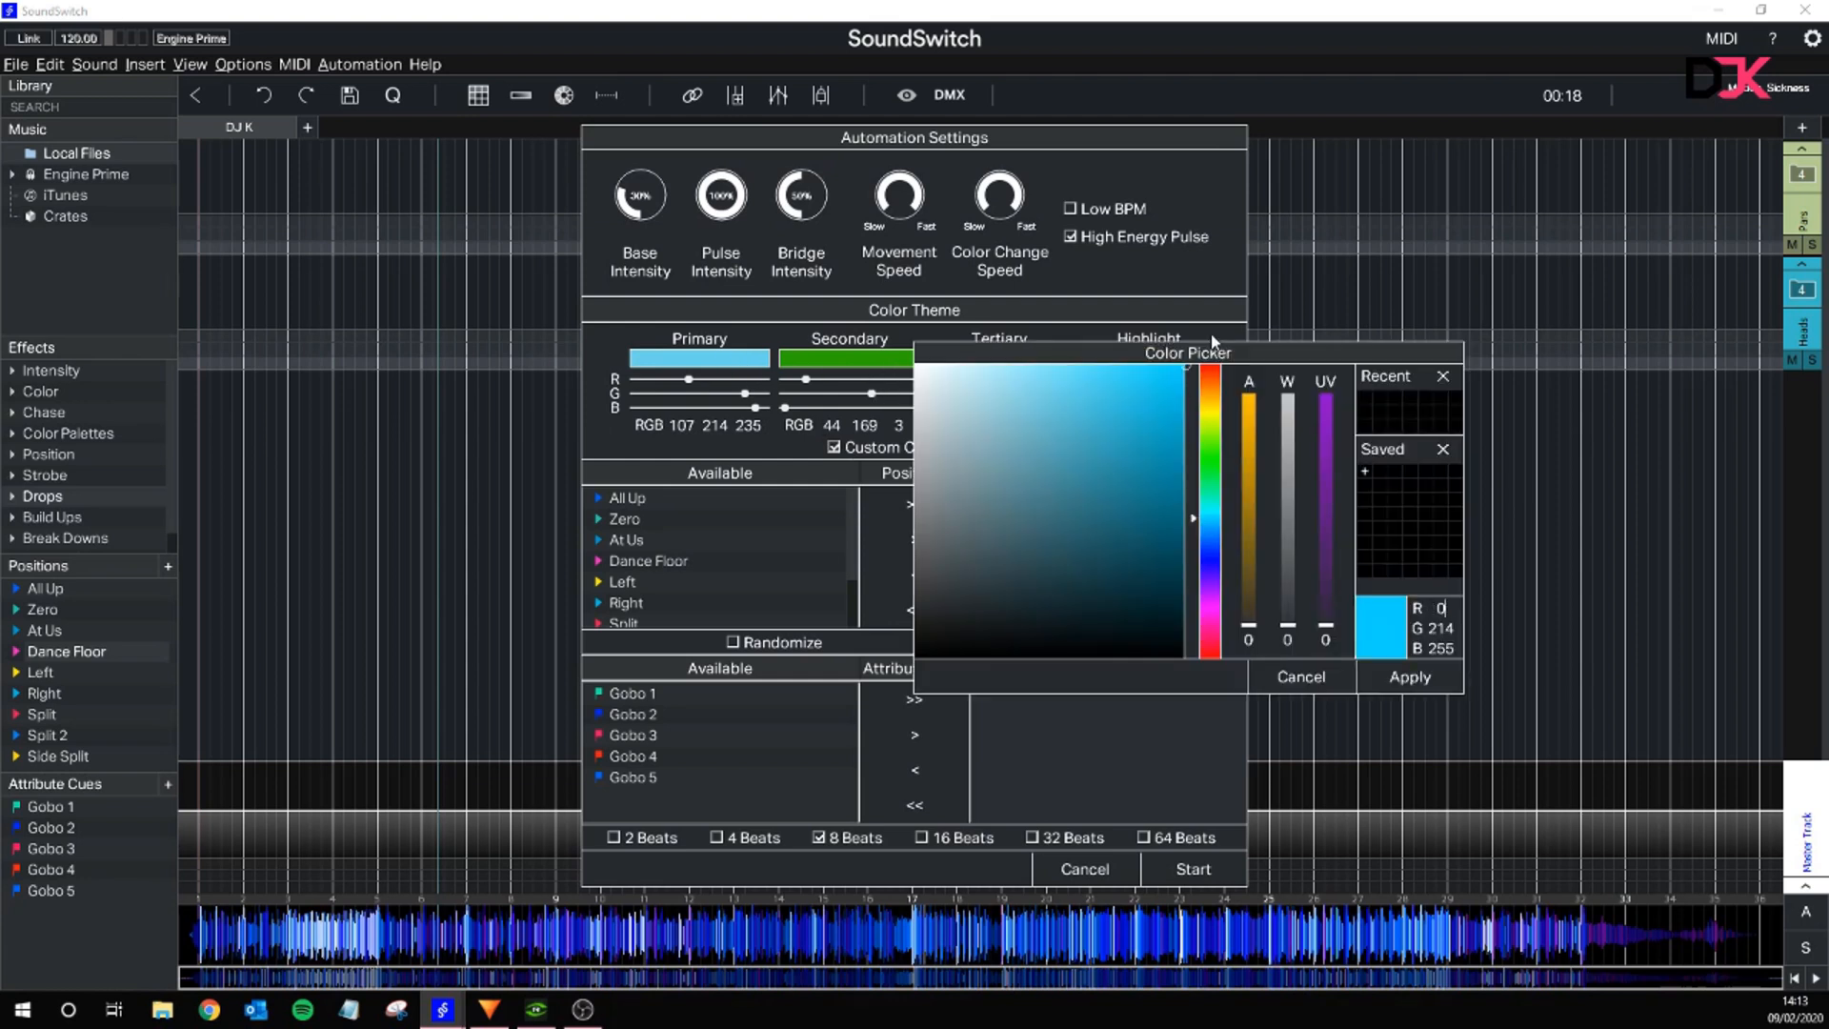
pyautogui.click(1416, 685)
# - Set the custom theme's secondary color to magenta, RGB 255, 0, 253
pyautogui.click(856, 360)
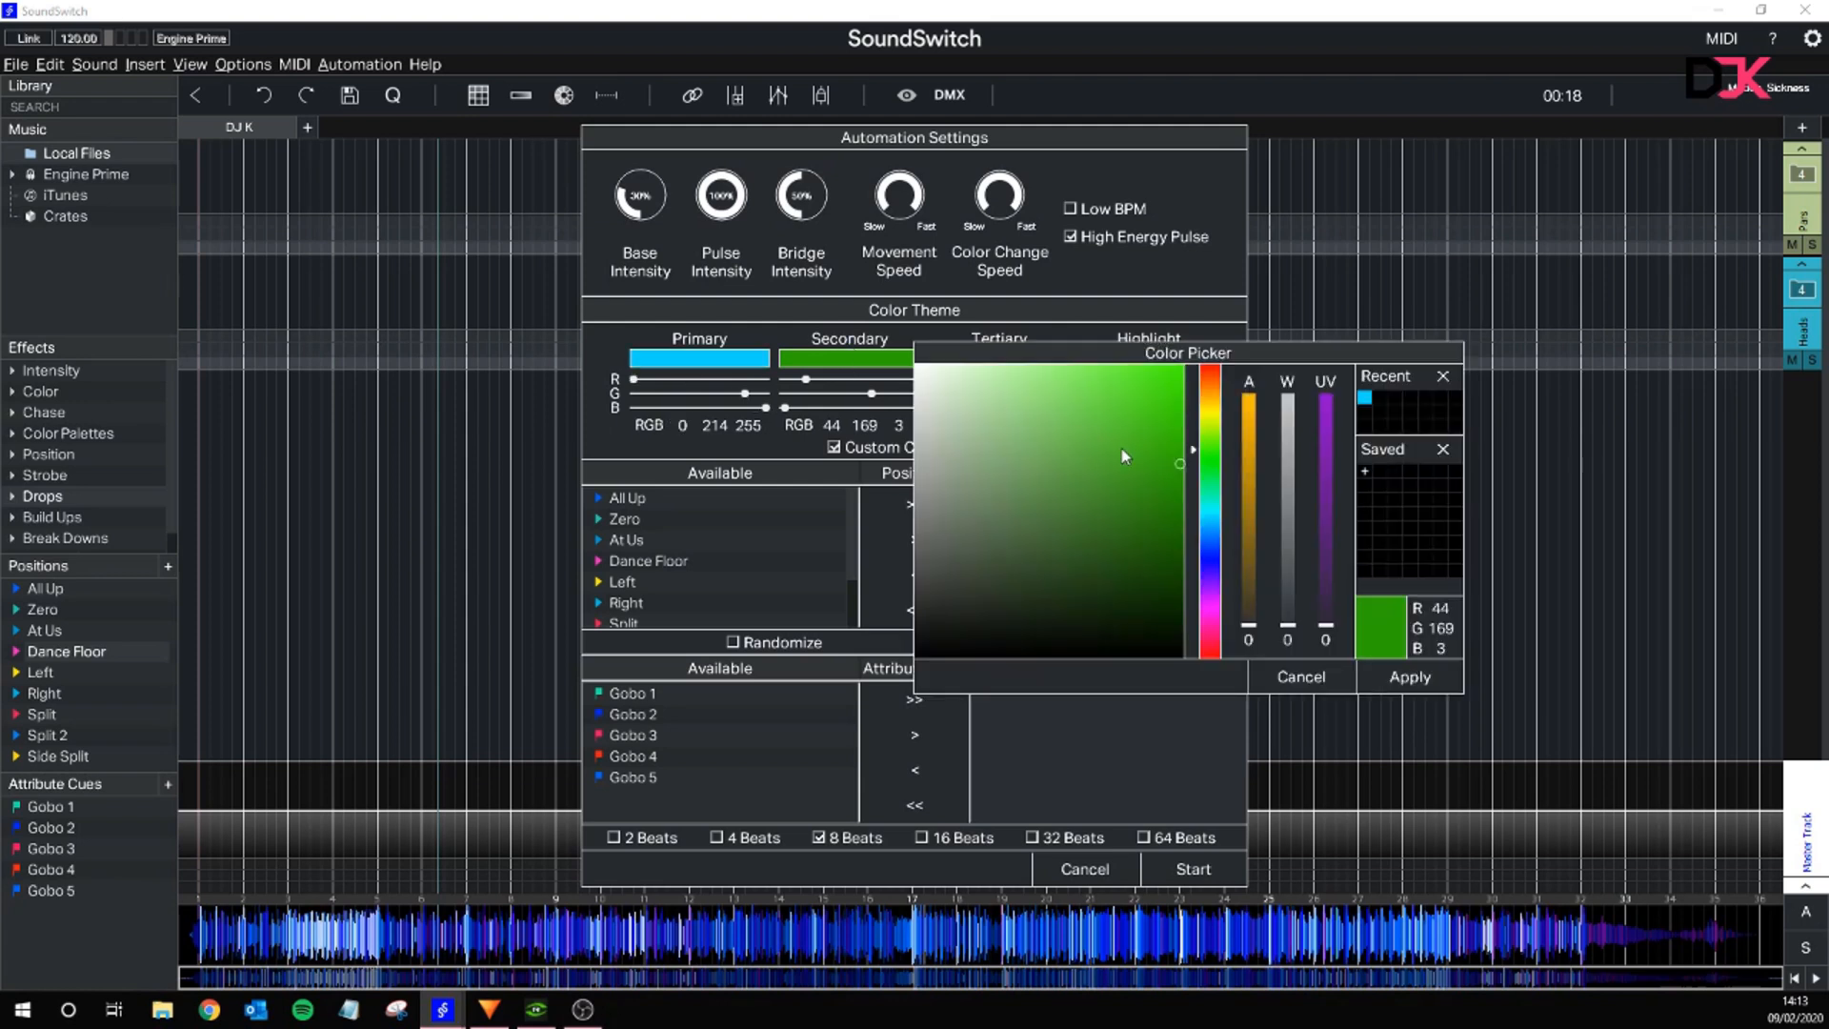
pyautogui.moveTo(1193, 490); pyautogui.dragTo(1205, 611)
pyautogui.moveTo(1133, 454); pyautogui.dragTo(1210, 312)
pyautogui.click(1421, 678)
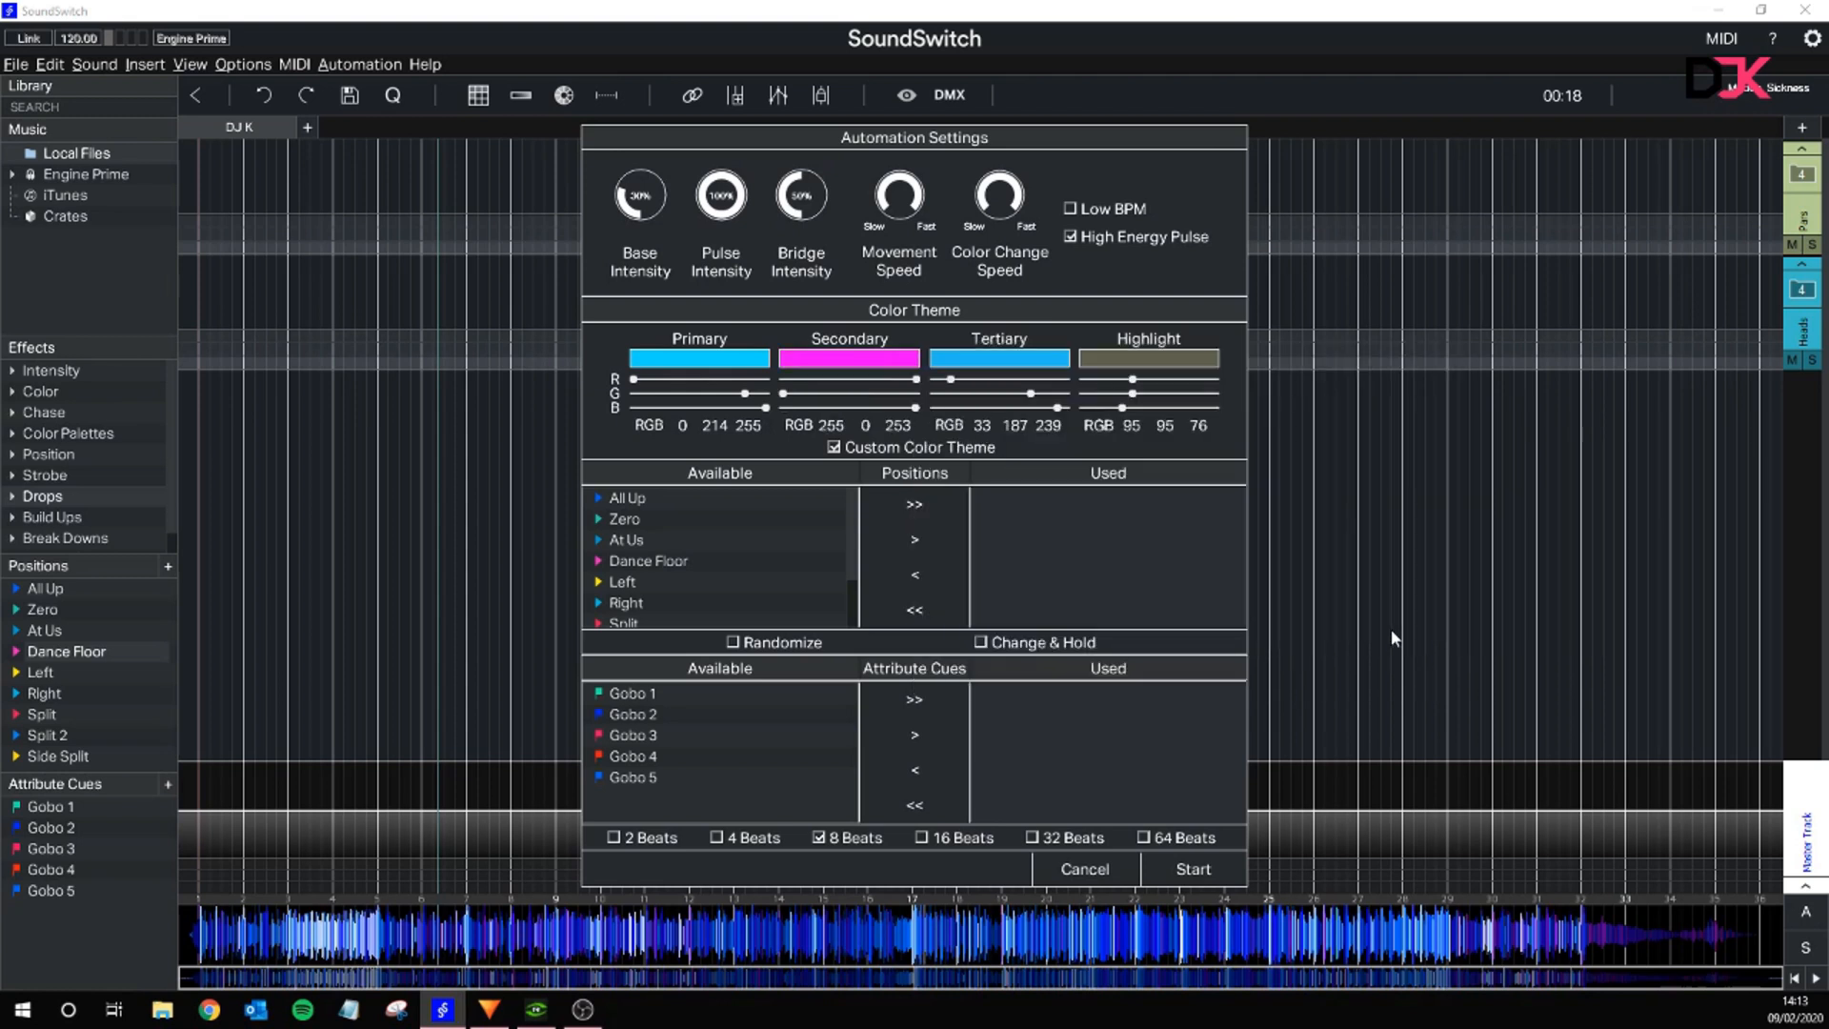
# - Set the theme's tertiary color to green, RGB 29, 255, 0, and its highlight color to white, RGB 255, 255, 255
pyautogui.click(1015, 363)
pyautogui.moveTo(1214, 573)
pyautogui.mouseDown()
pyautogui.moveTo(1212, 442)
pyautogui.moveTo(1214, 459)
pyautogui.mouseUp()
pyautogui.click(1421, 678)
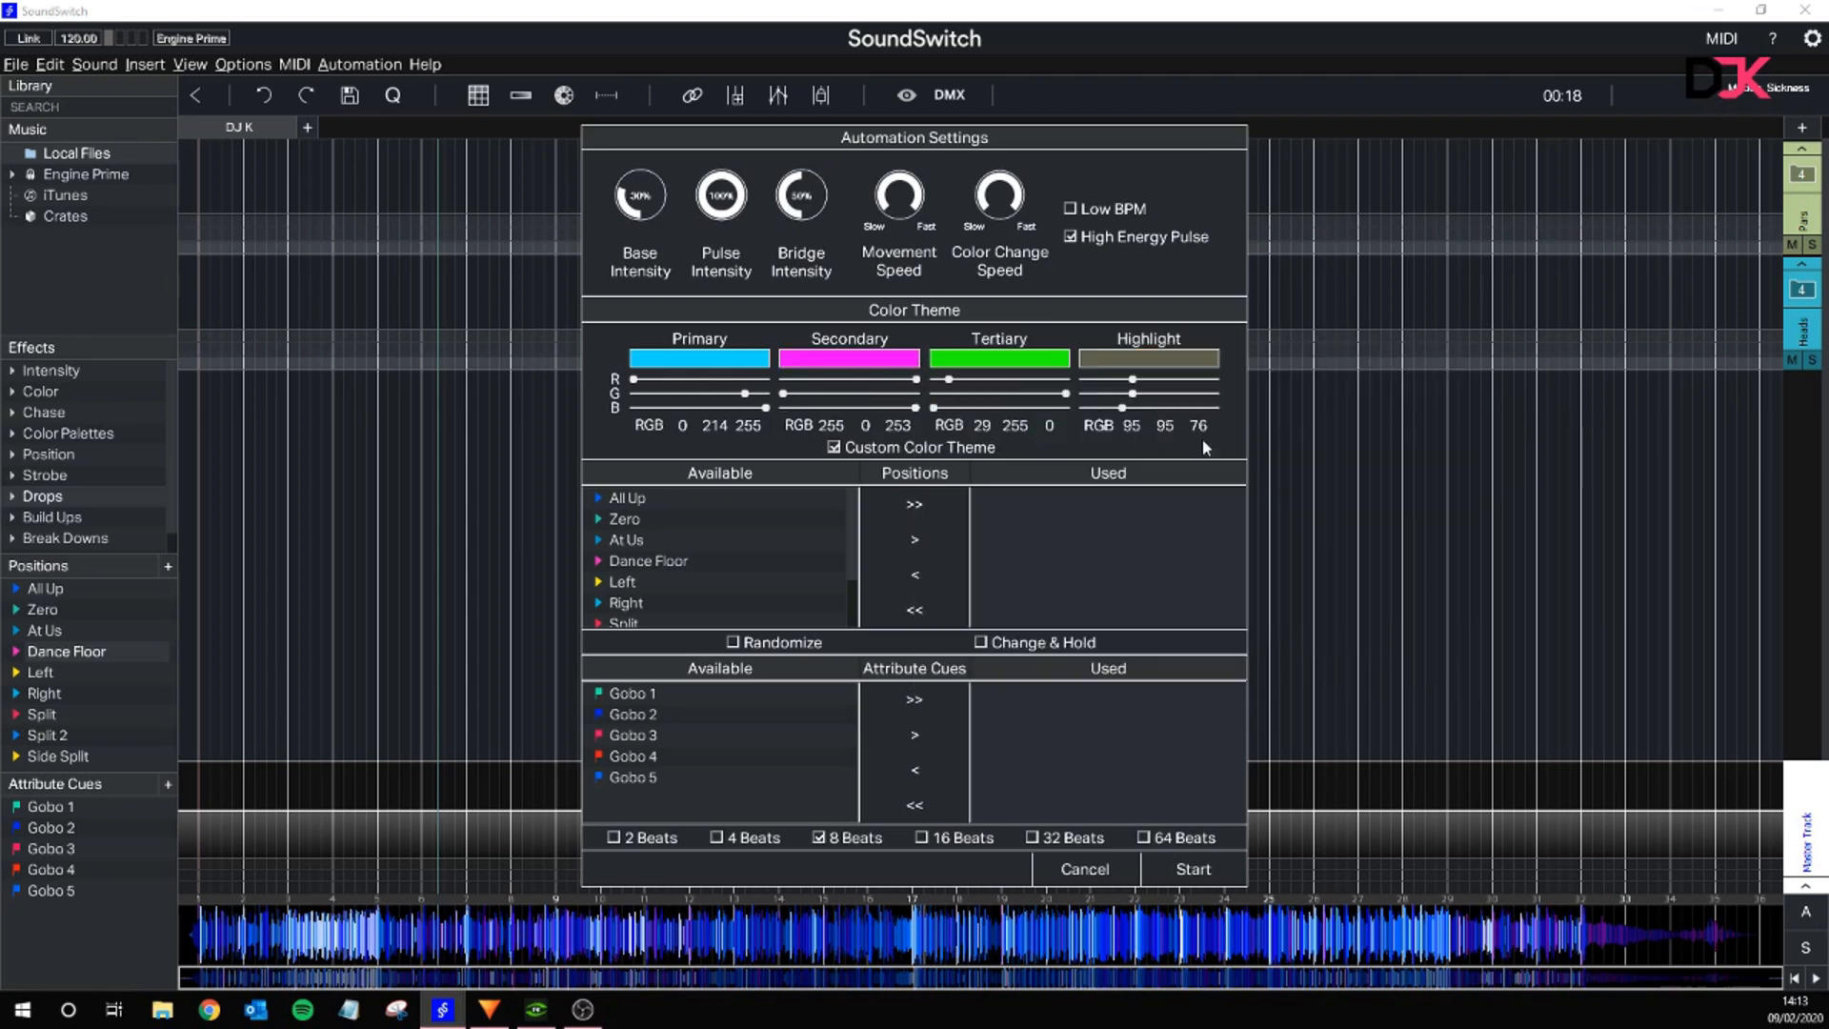
pyautogui.click(1172, 365)
pyautogui.moveTo(1158, 408); pyautogui.dragTo(732, 297)
pyautogui.click(1433, 677)
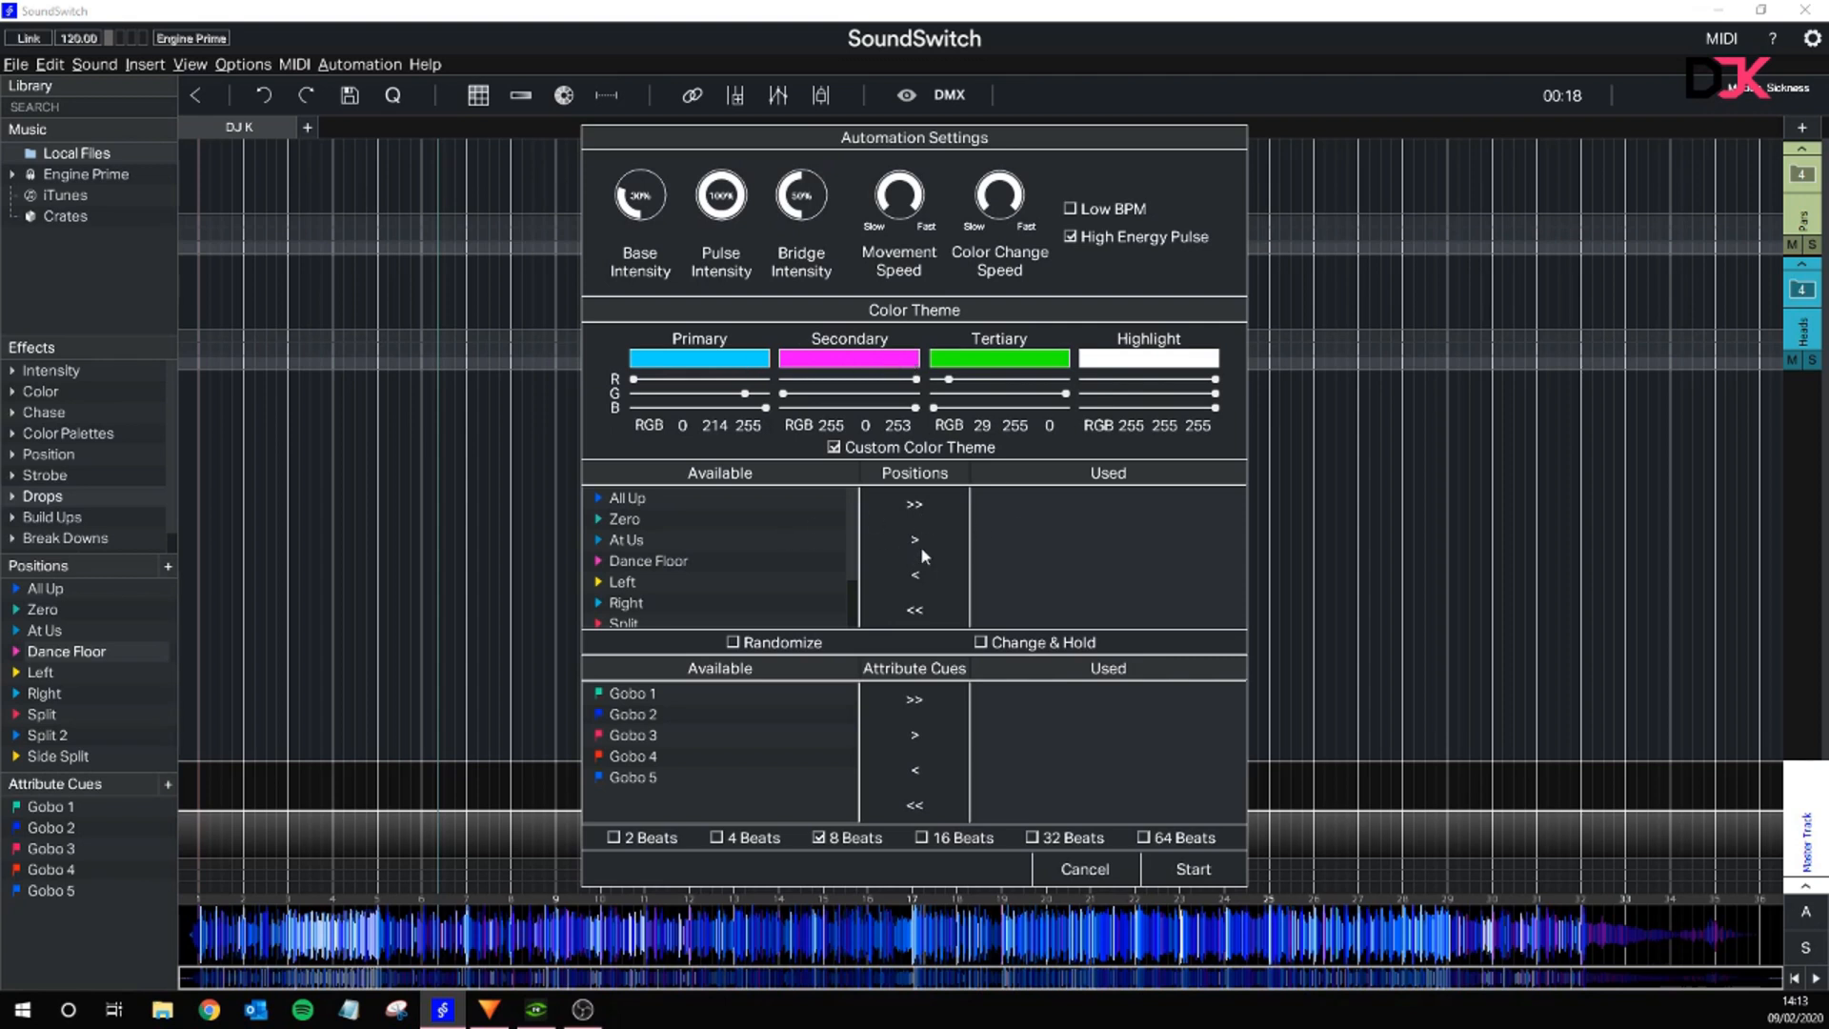
# - Add all positions and all five gobo attribute cues to the used lists, and start generating the autoscript
pyautogui.click(914, 504)
pyautogui.click(914, 700)
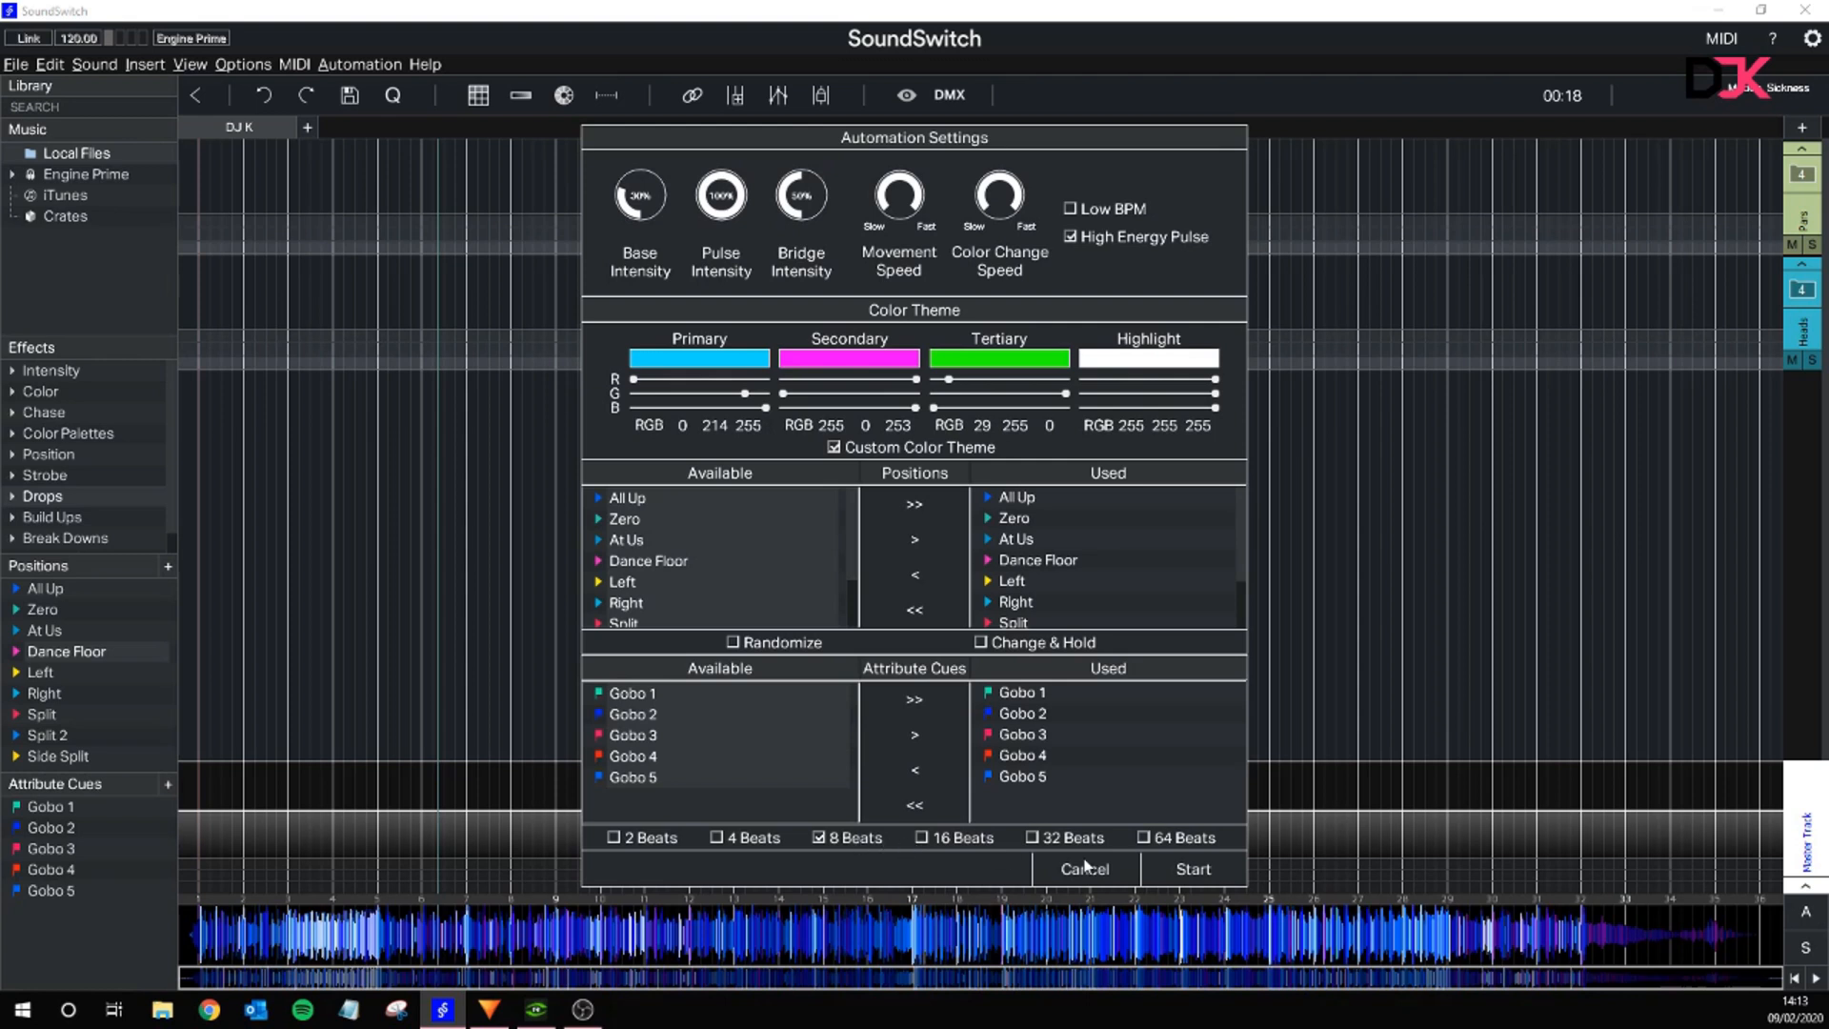
pyautogui.click(1198, 871)
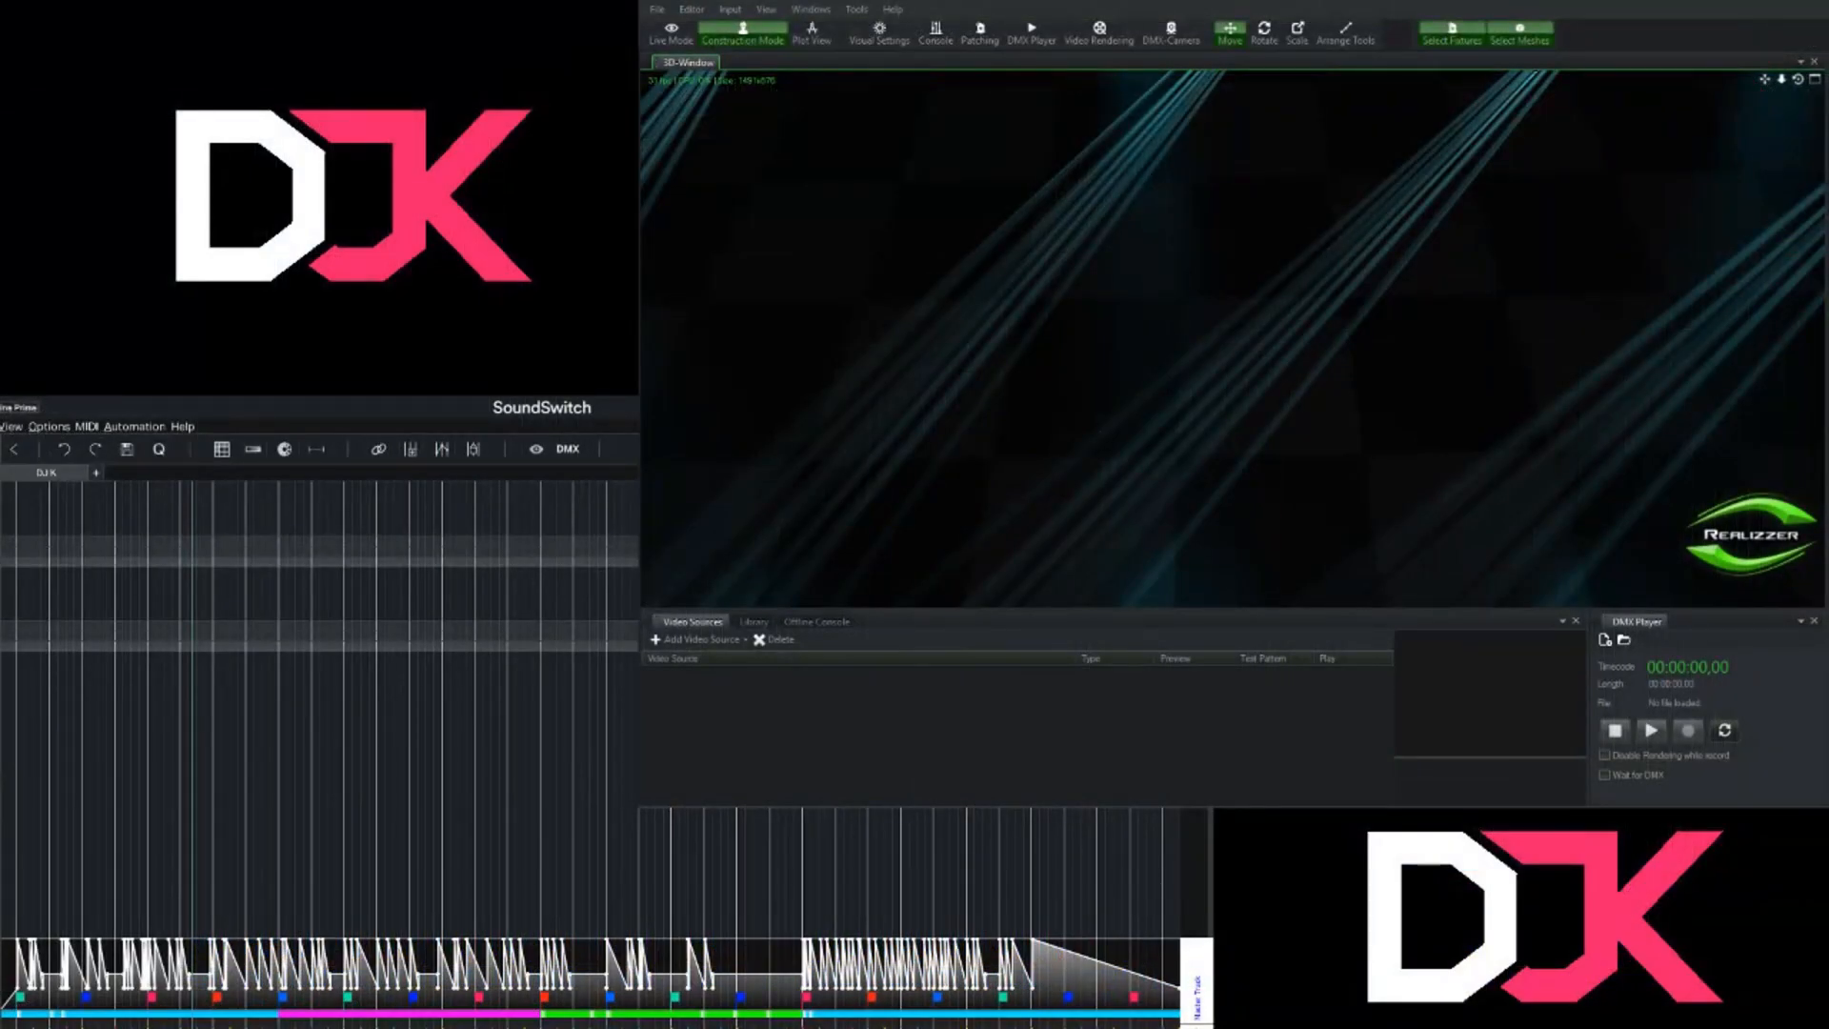
# - Switch to Realizzer and view all the fixtures and their beams together in the 3D window
pyautogui.click(1444, 375)
pyautogui.scroll(-7, 1449, 381)
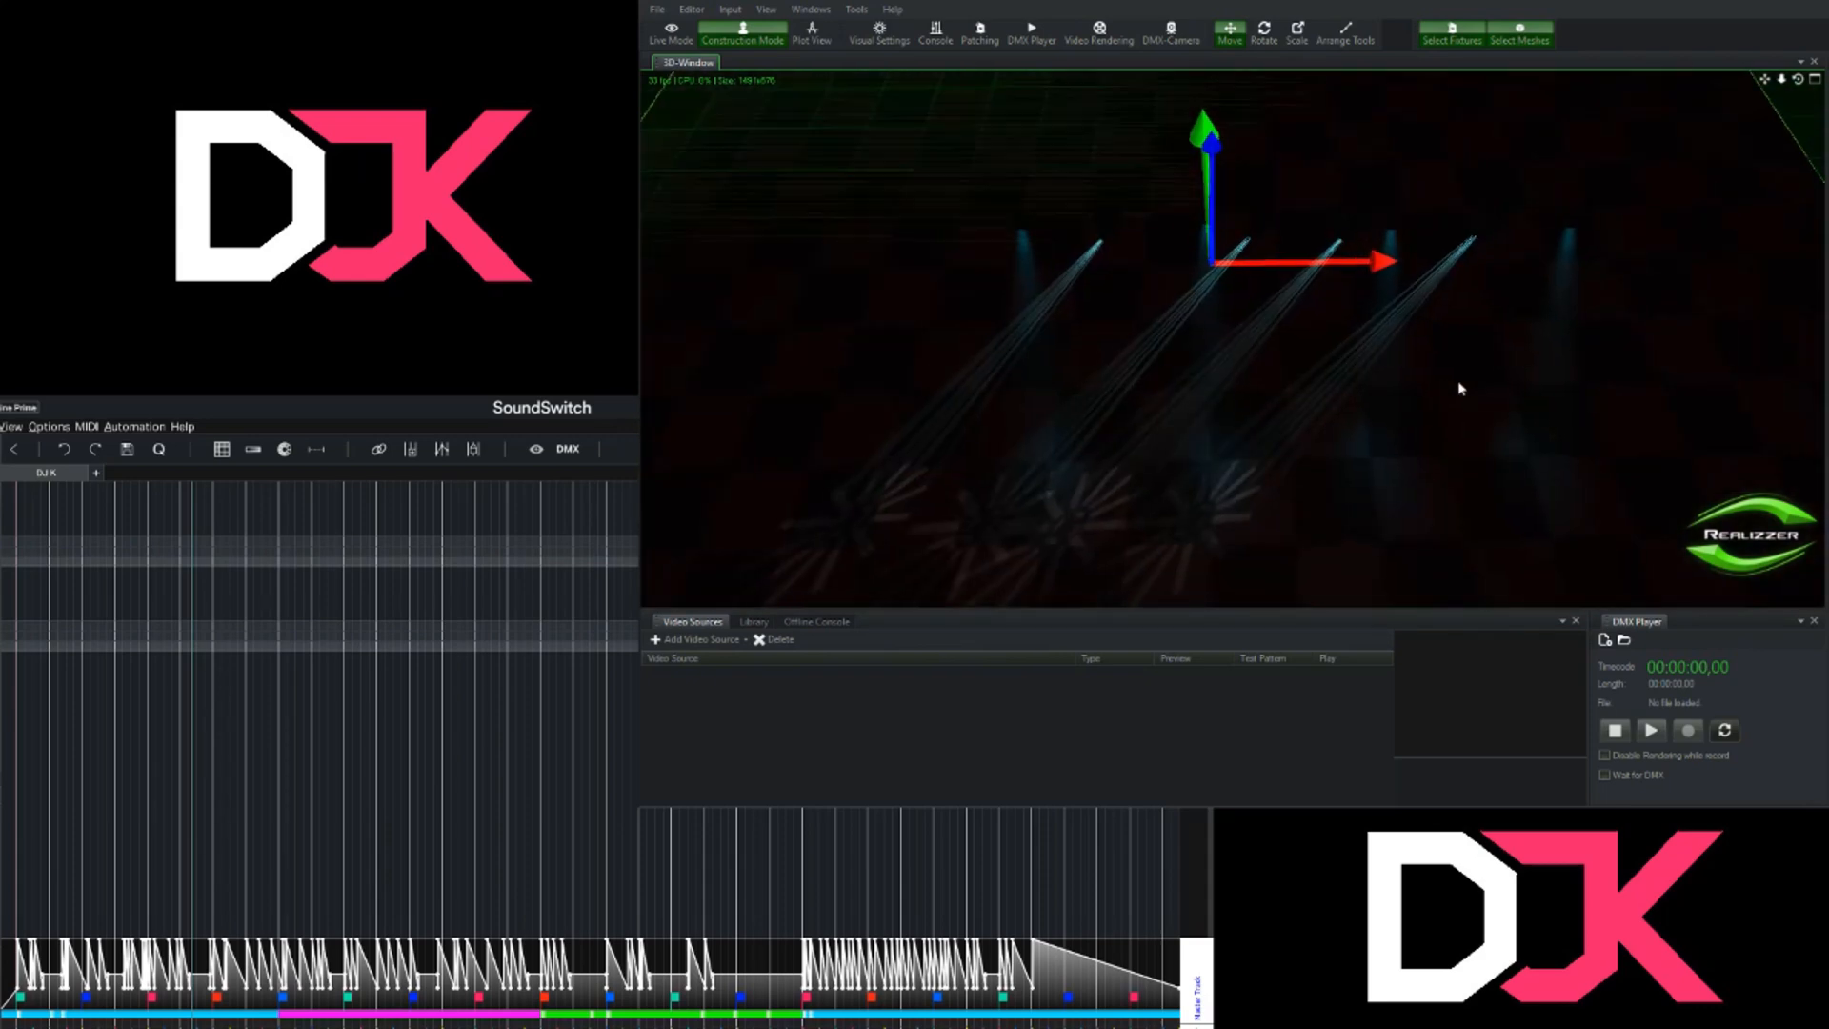
pyautogui.moveTo(1477, 372); pyautogui.dragTo(1475, 376)
pyautogui.click(1706, 243)
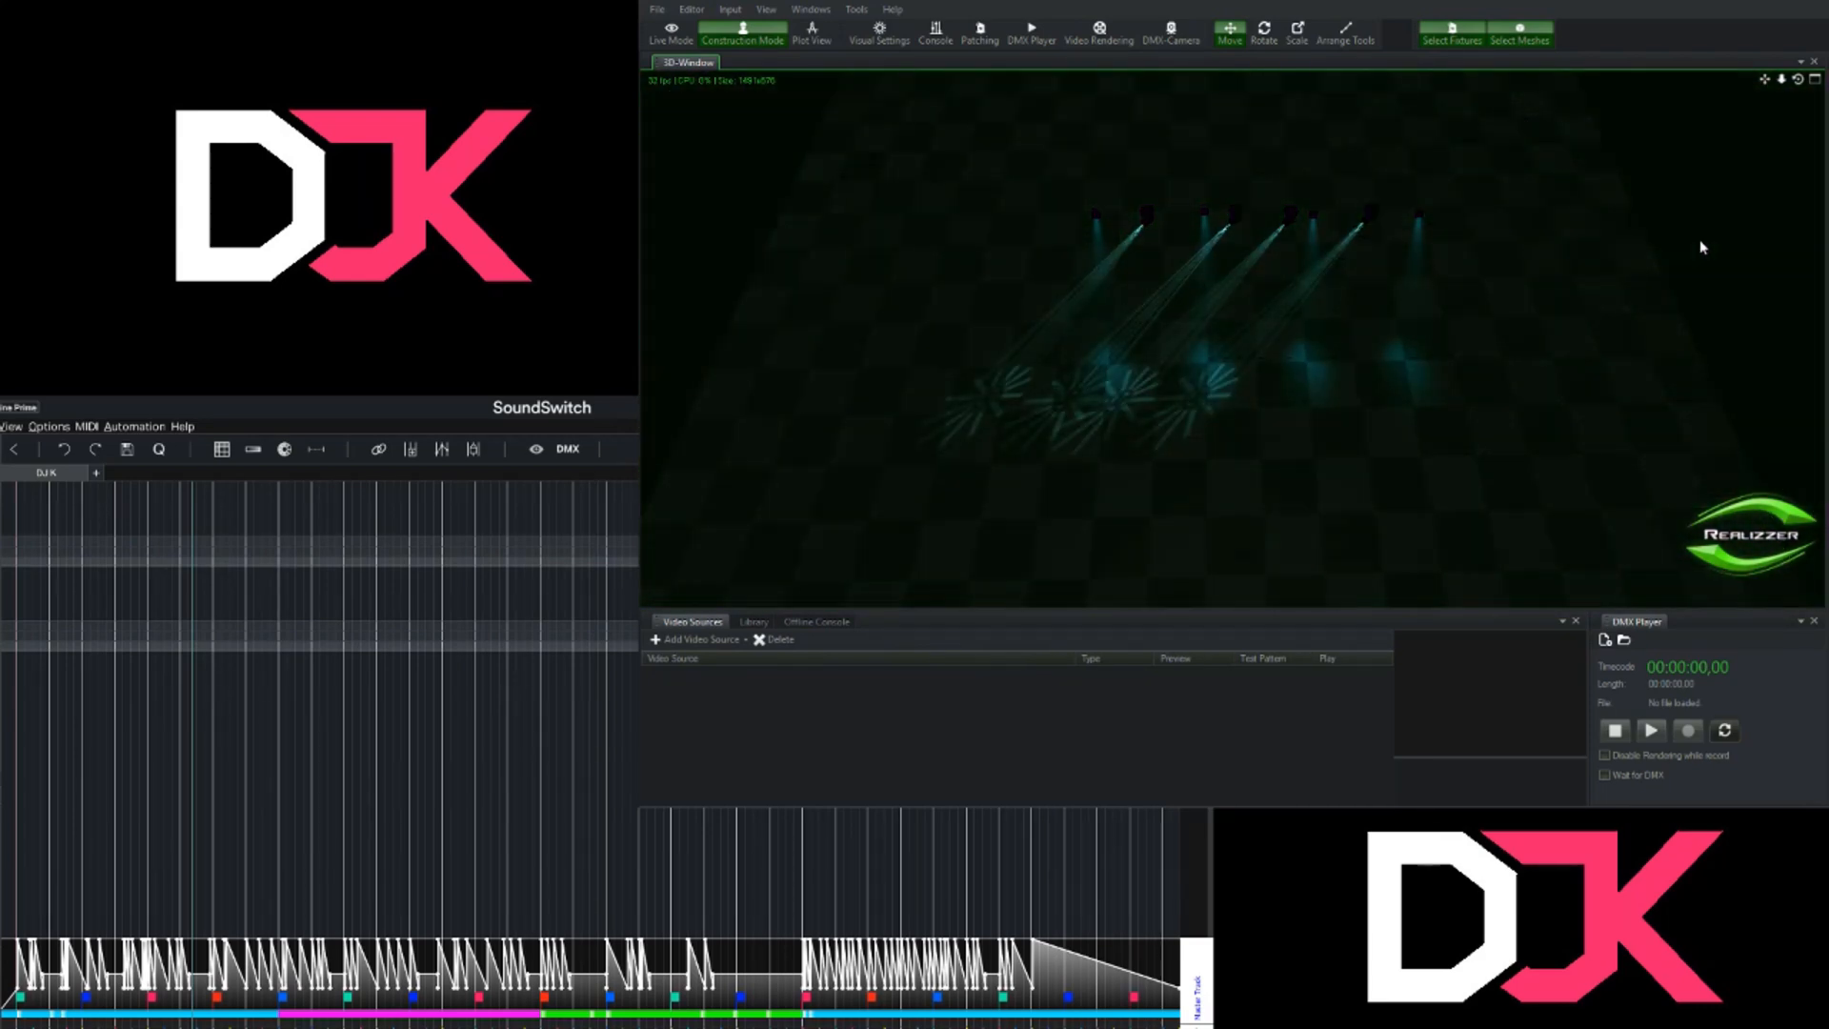
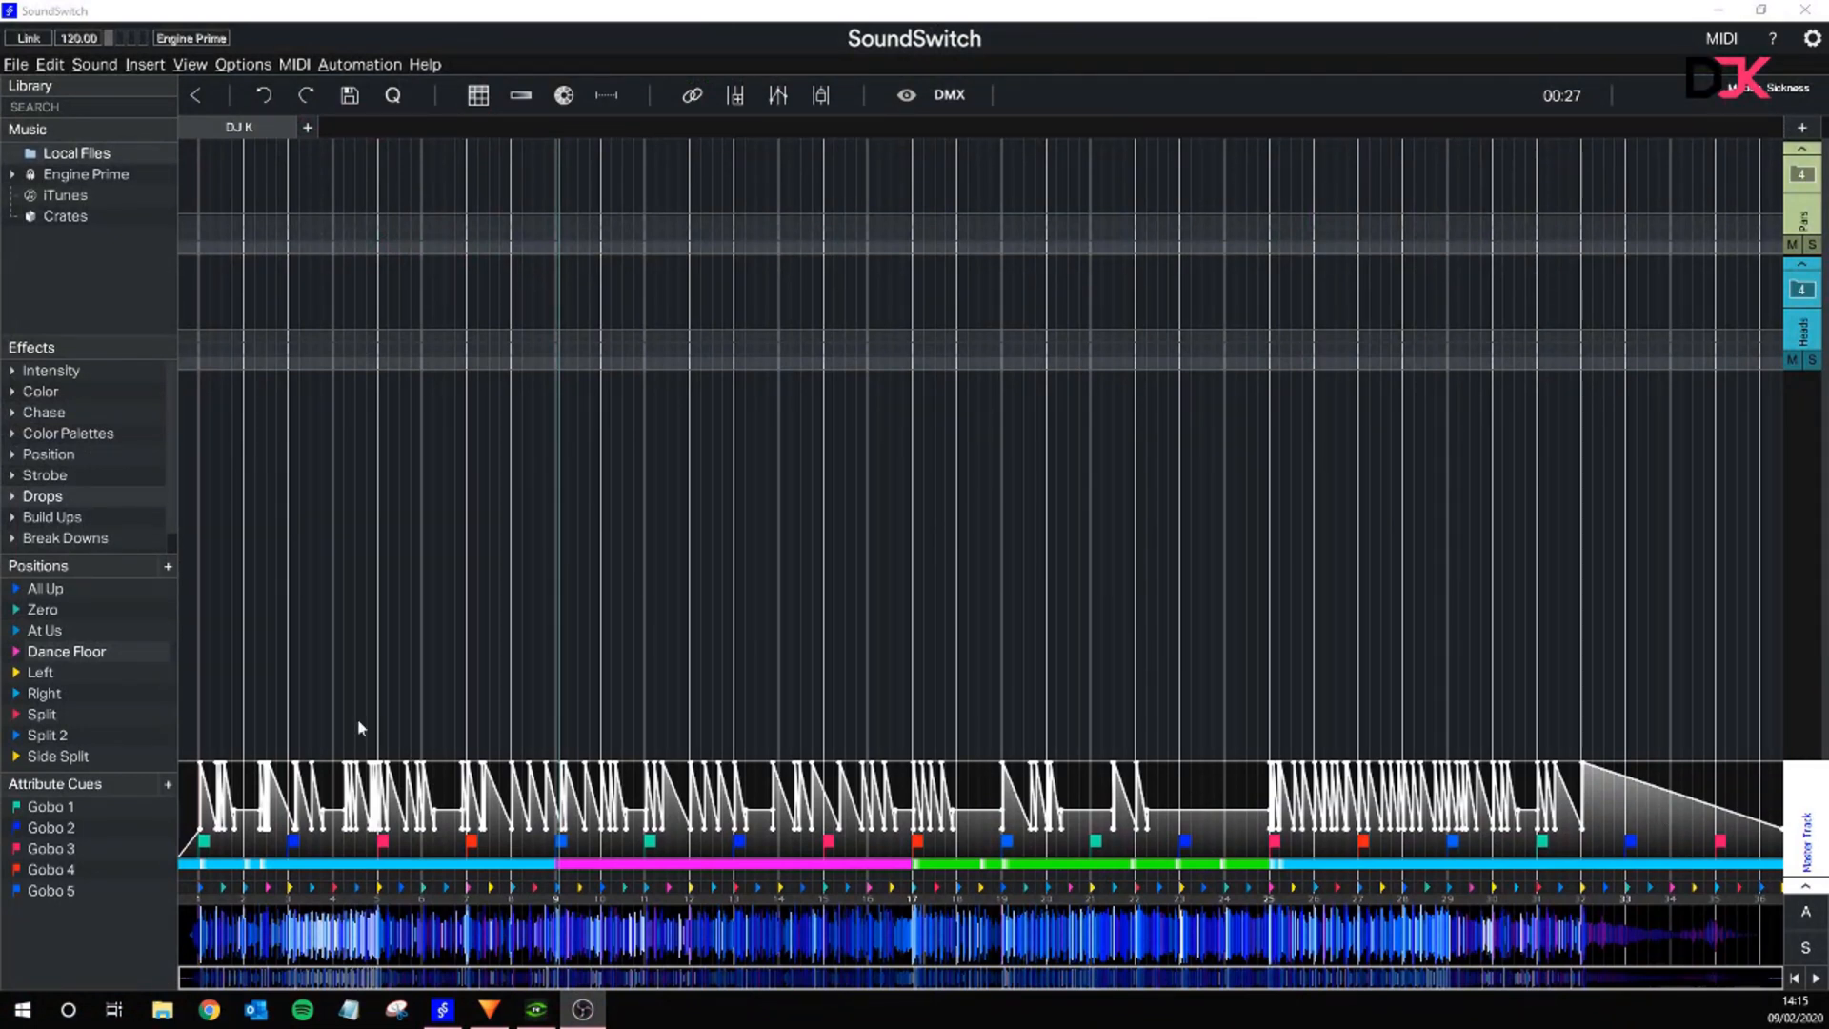
# - Return to SoundSwitch, place the playhead at the first bar, and examine the generated intensity, color, position and gobo cues on the master track
pyautogui.click(203, 705)
pyautogui.click(200, 704)
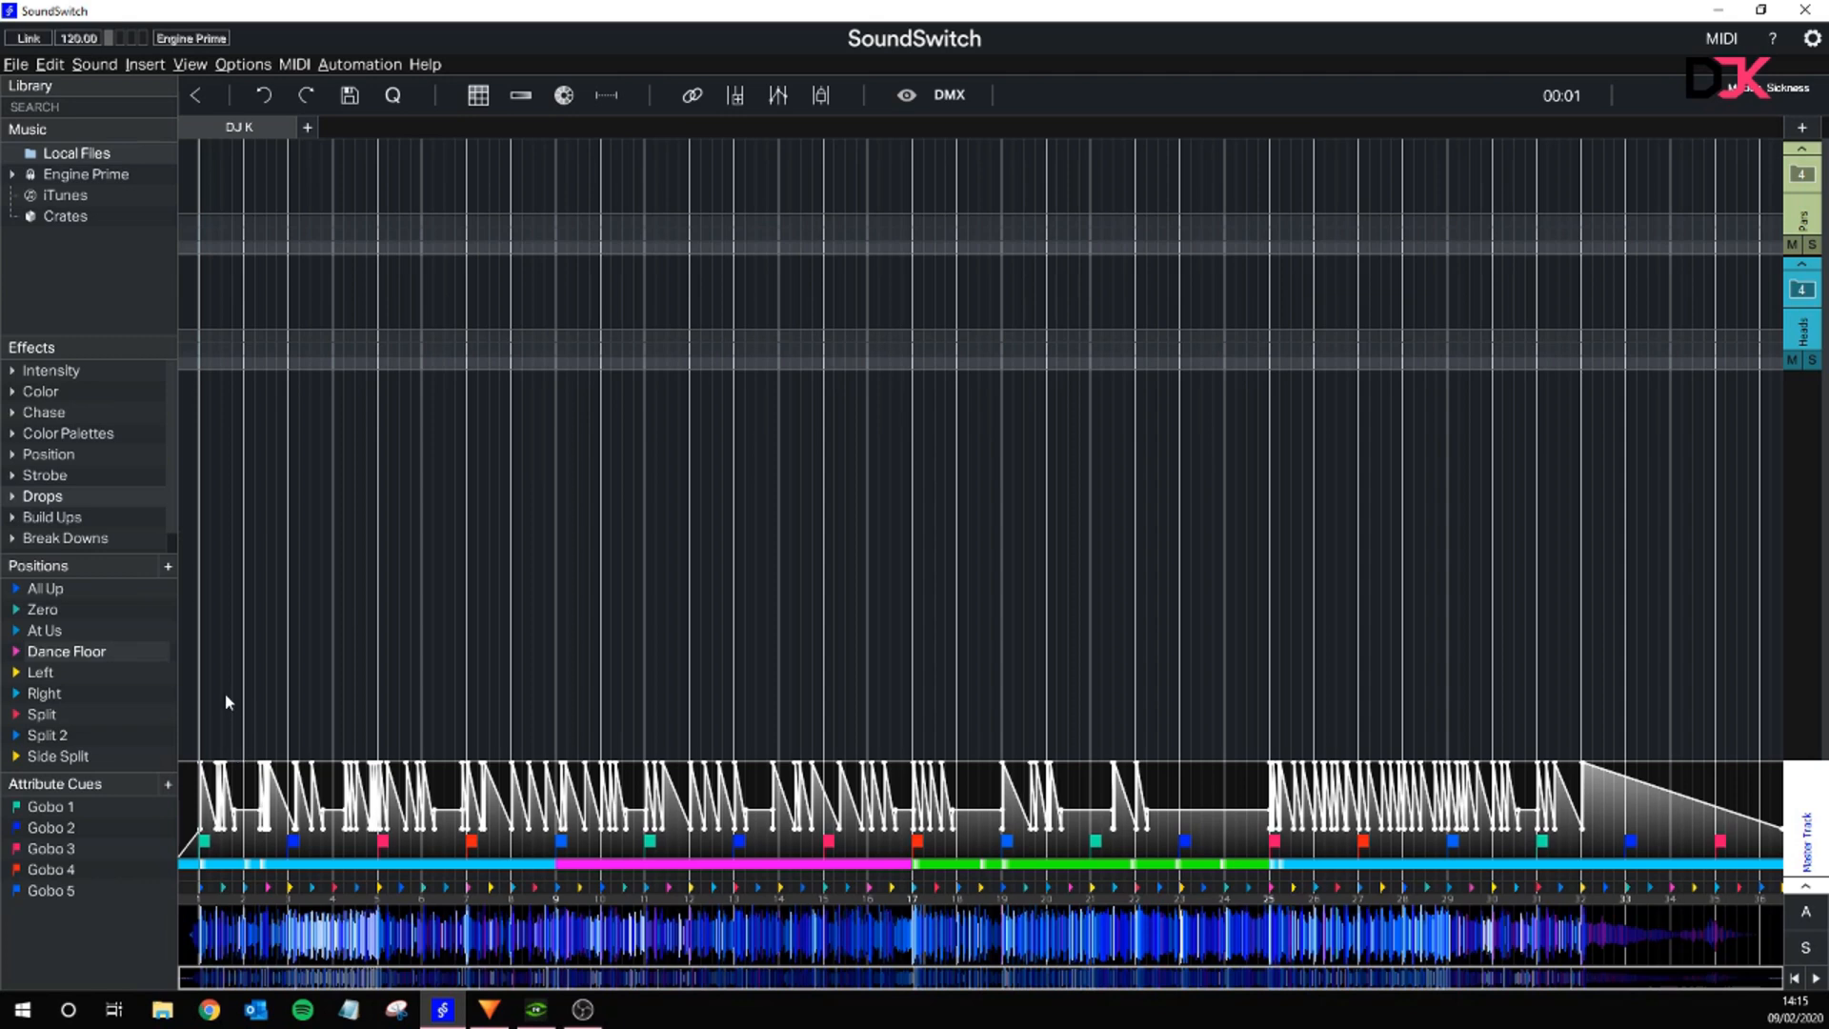
pyautogui.scroll(5, 229, 684)
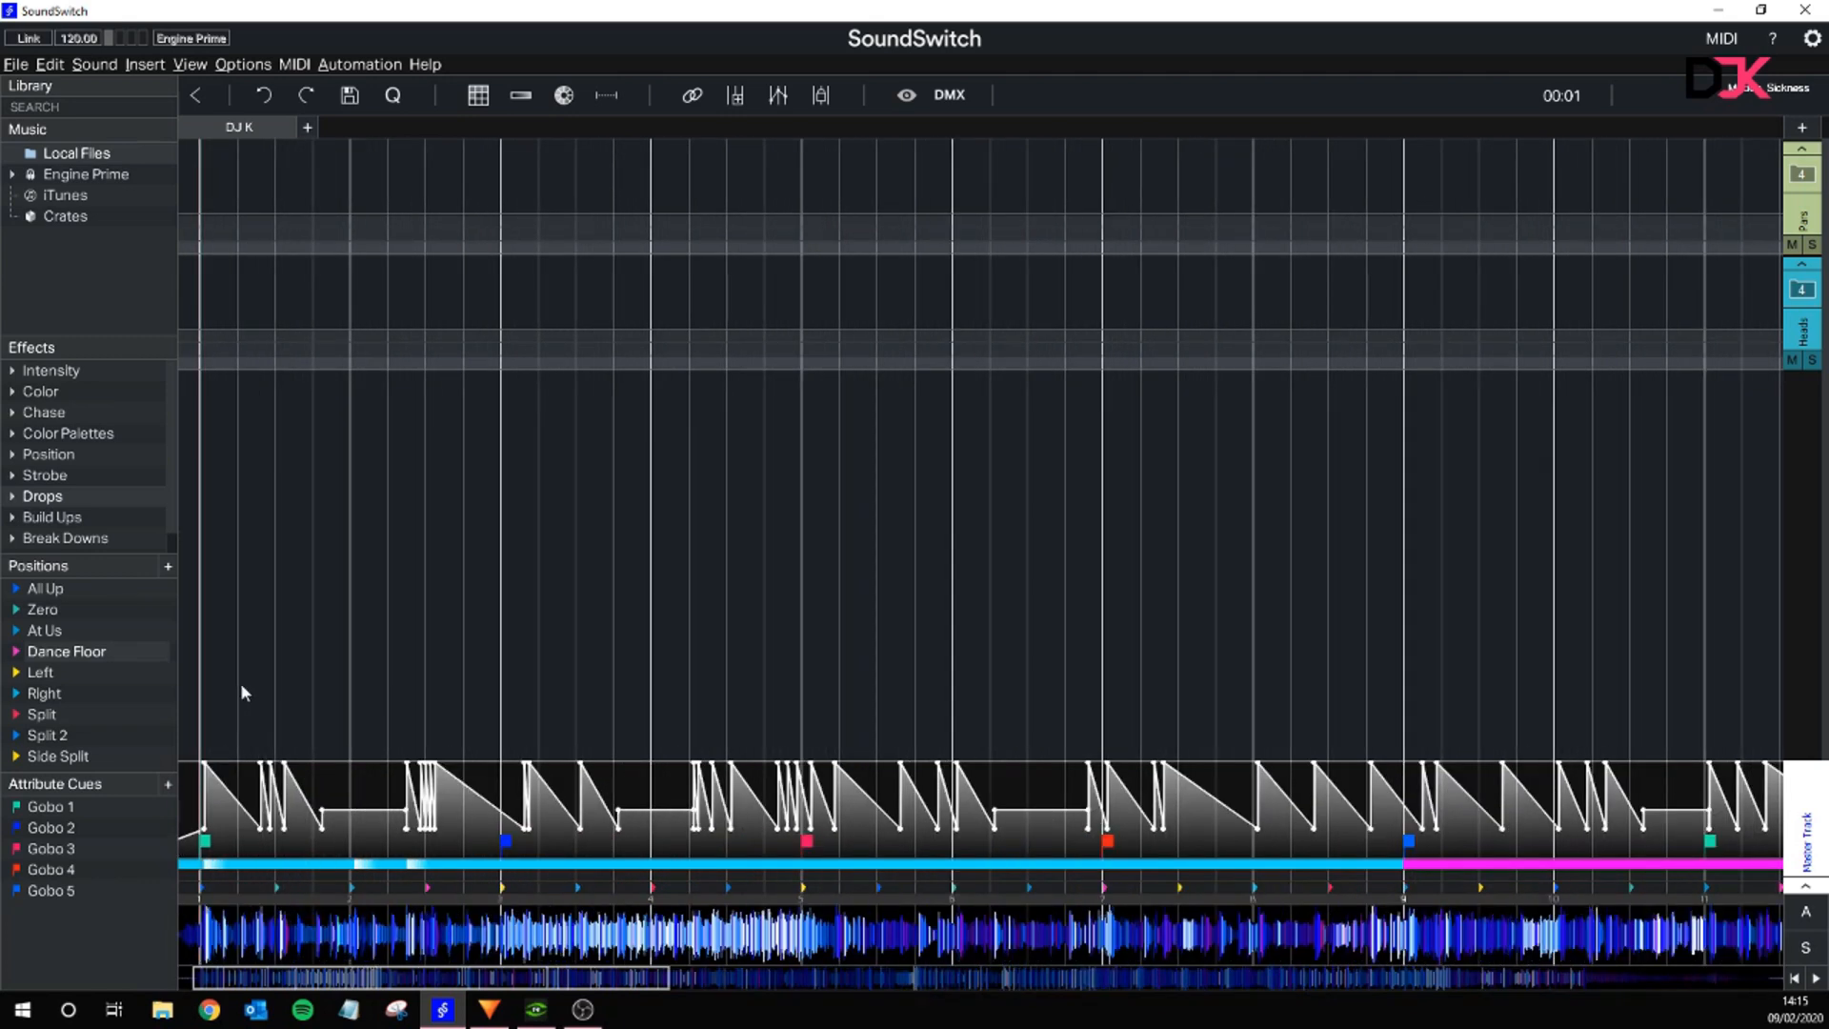
pyautogui.moveTo(241, 972); pyautogui.dragTo(223, 991)
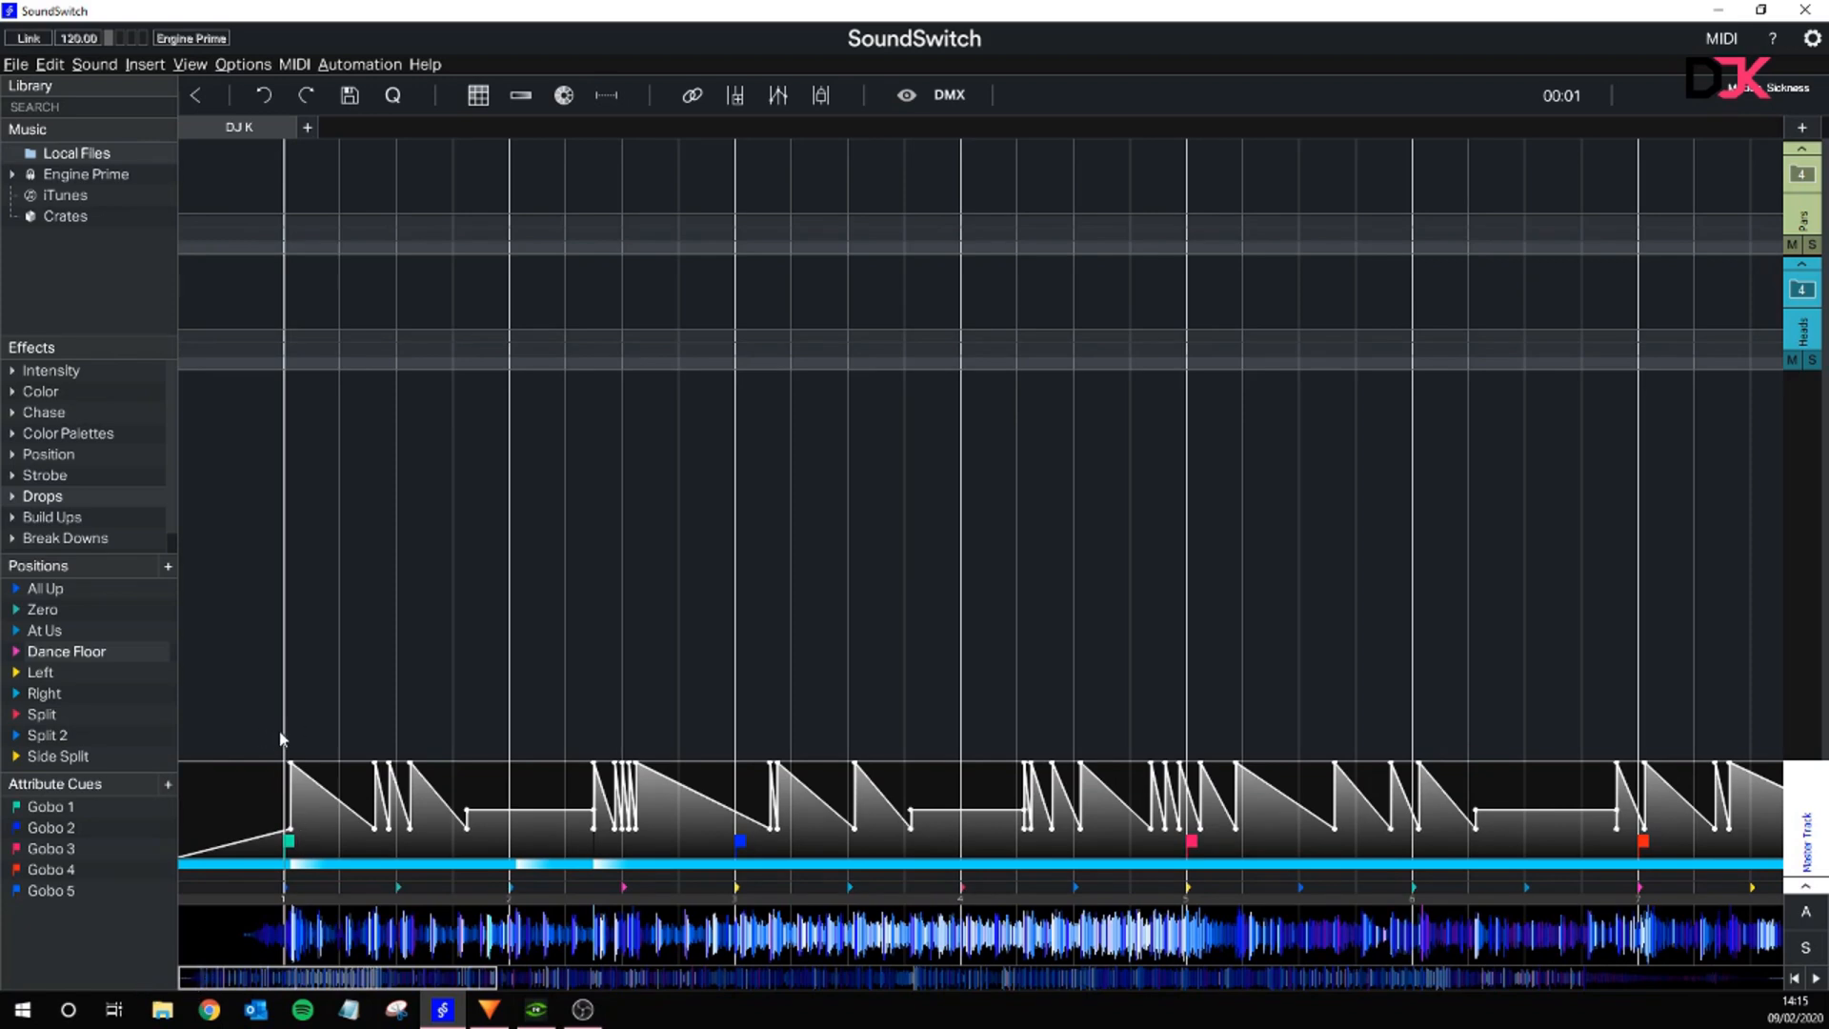
pyautogui.scroll(3, 354, 836)
pyautogui.scroll(-6, 492, 804)
pyautogui.scroll(-2, 491, 804)
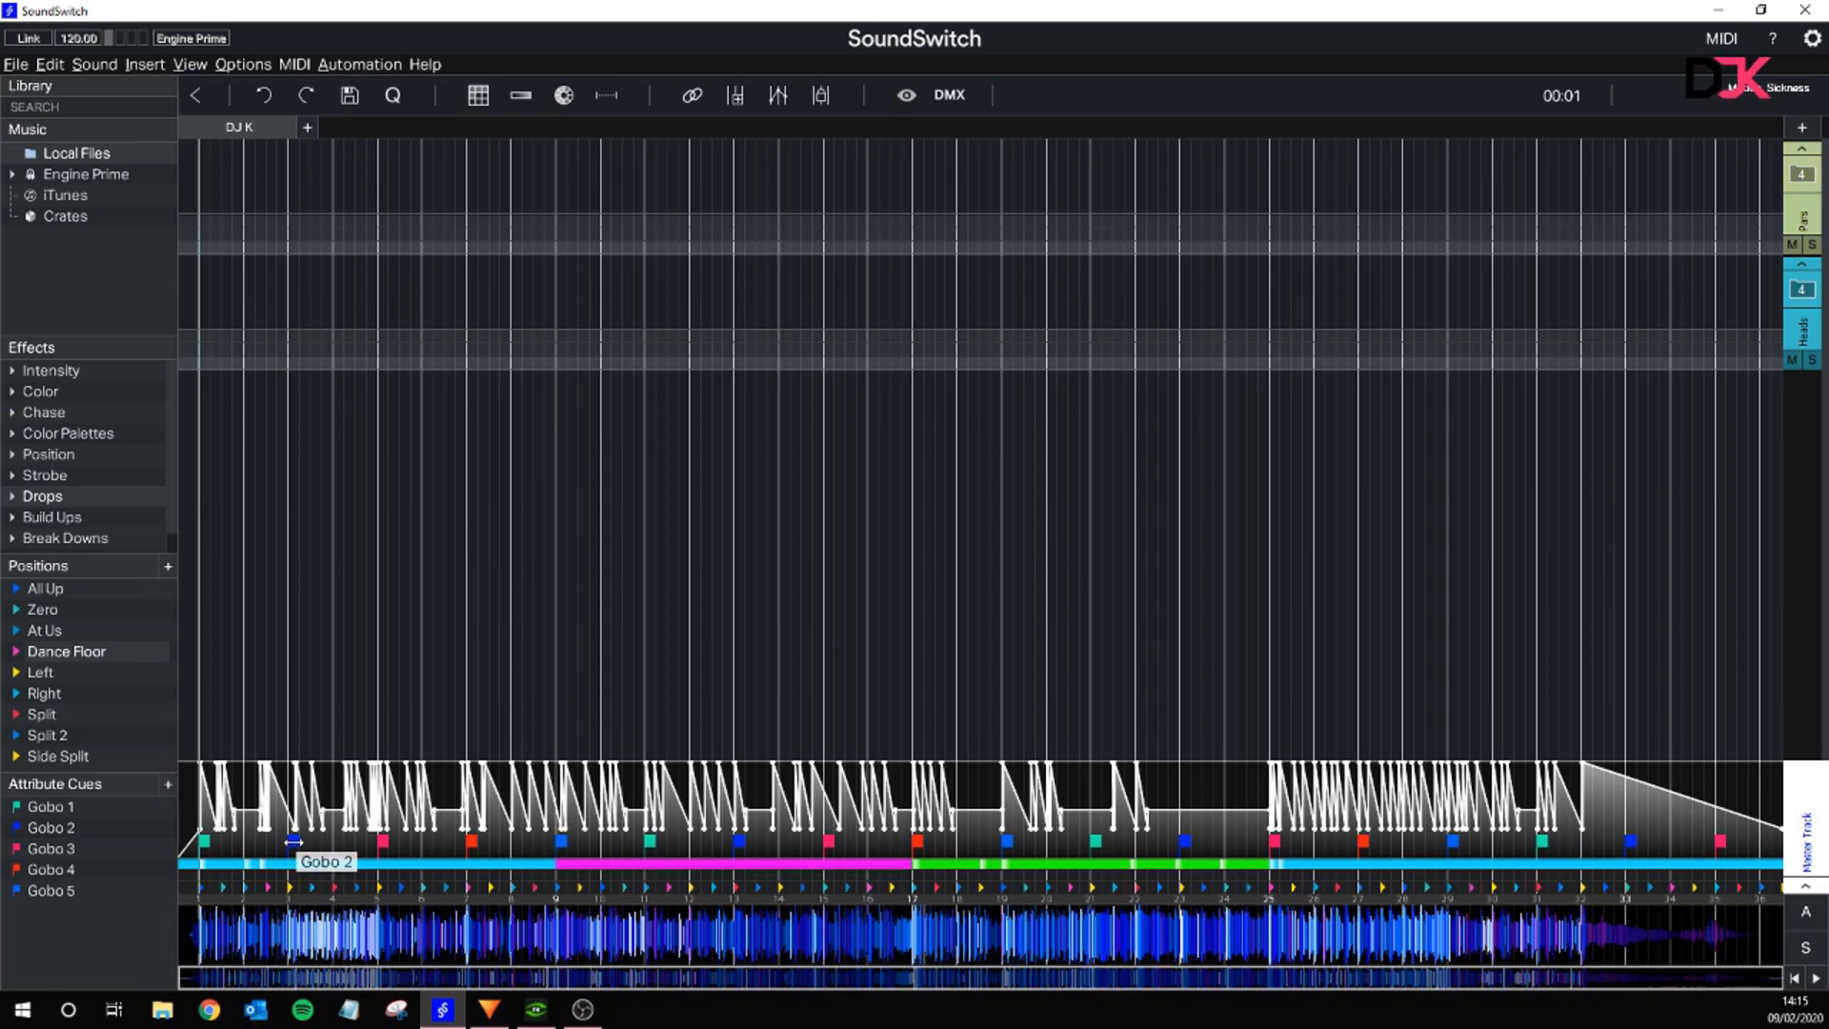
# - Shift the first Gobo 2 cue further along the master track and delete it
pyautogui.rightClick(297, 847)
pyautogui.click(292, 845)
pyautogui.rightClick(292, 844)
pyautogui.click(291, 845)
pyautogui.moveTo(297, 845); pyautogui.dragTo(354, 842)
pyautogui.rightClick(360, 840)
pyautogui.click(392, 850)
# - Expand the Pars and Heads groups in turn to inspect their individual fixture tracks, collapsing each group again
pyautogui.click(1802, 177)
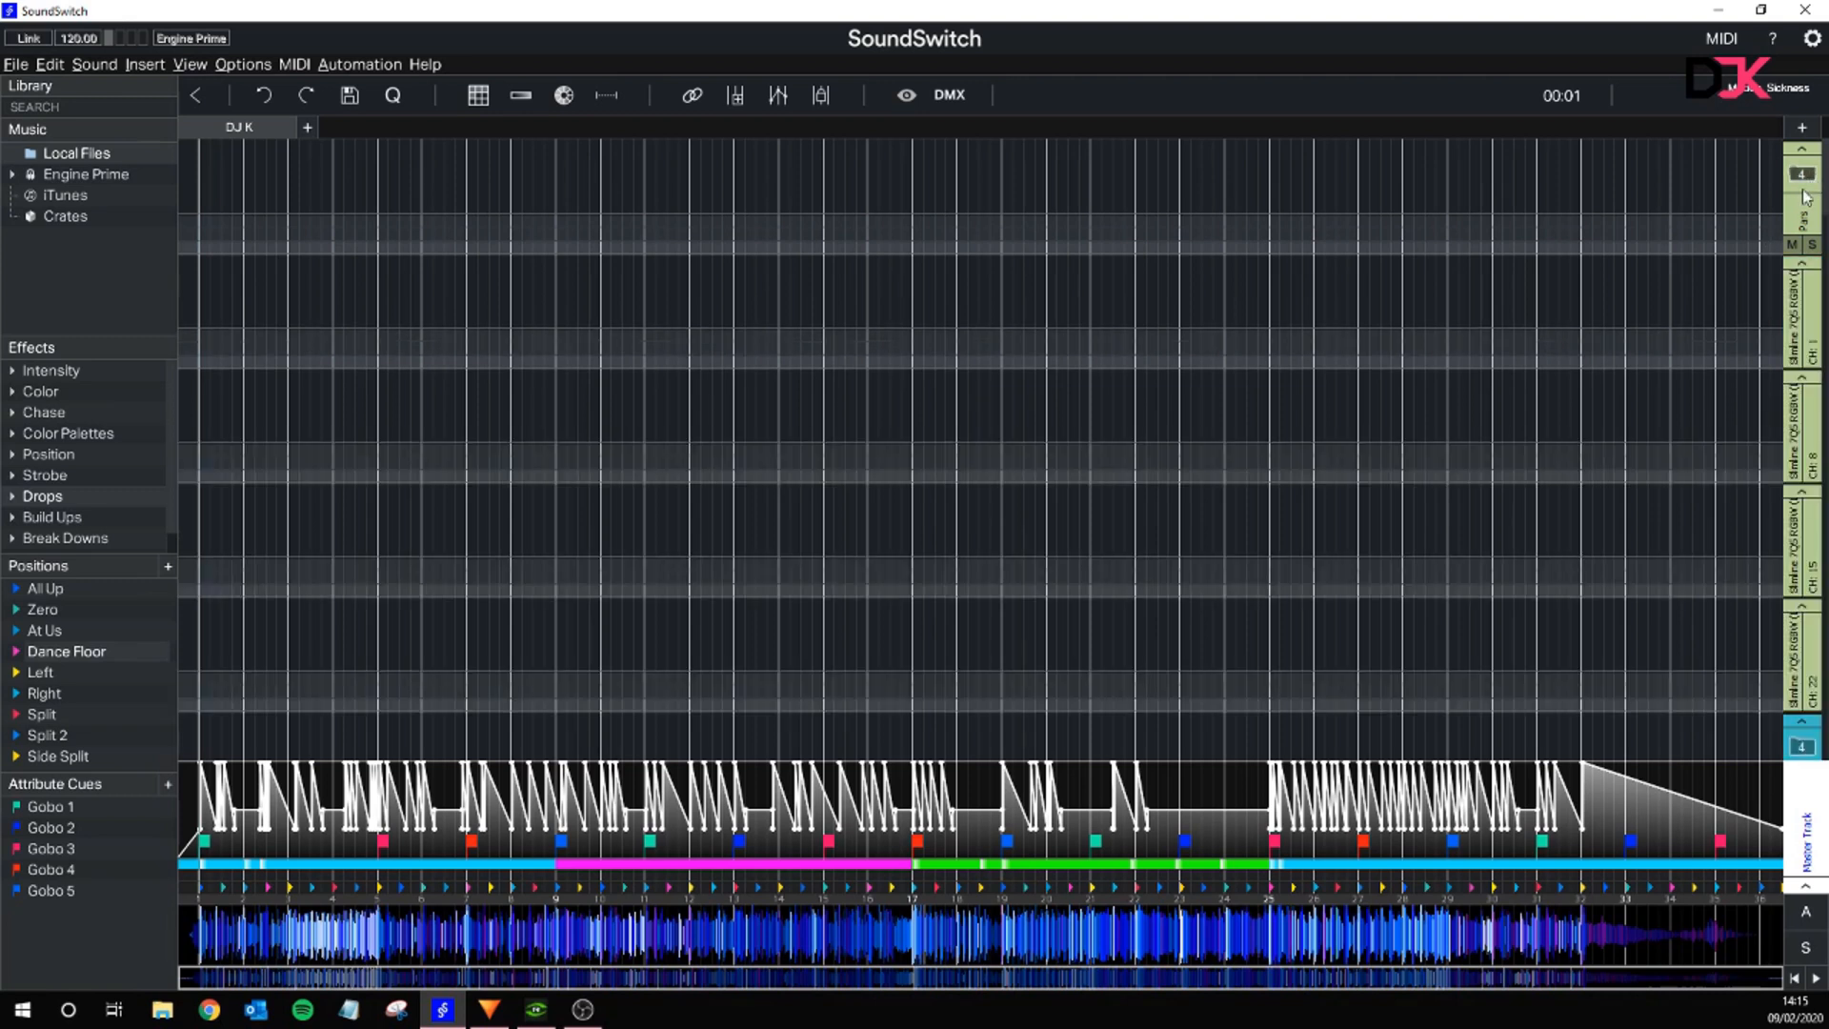
pyautogui.click(1802, 179)
pyautogui.click(1802, 178)
pyautogui.moveTo(443, 231); pyautogui.dragTo(712, 244)
pyautogui.click(720, 269)
pyautogui.click(1797, 176)
pyautogui.click(1796, 290)
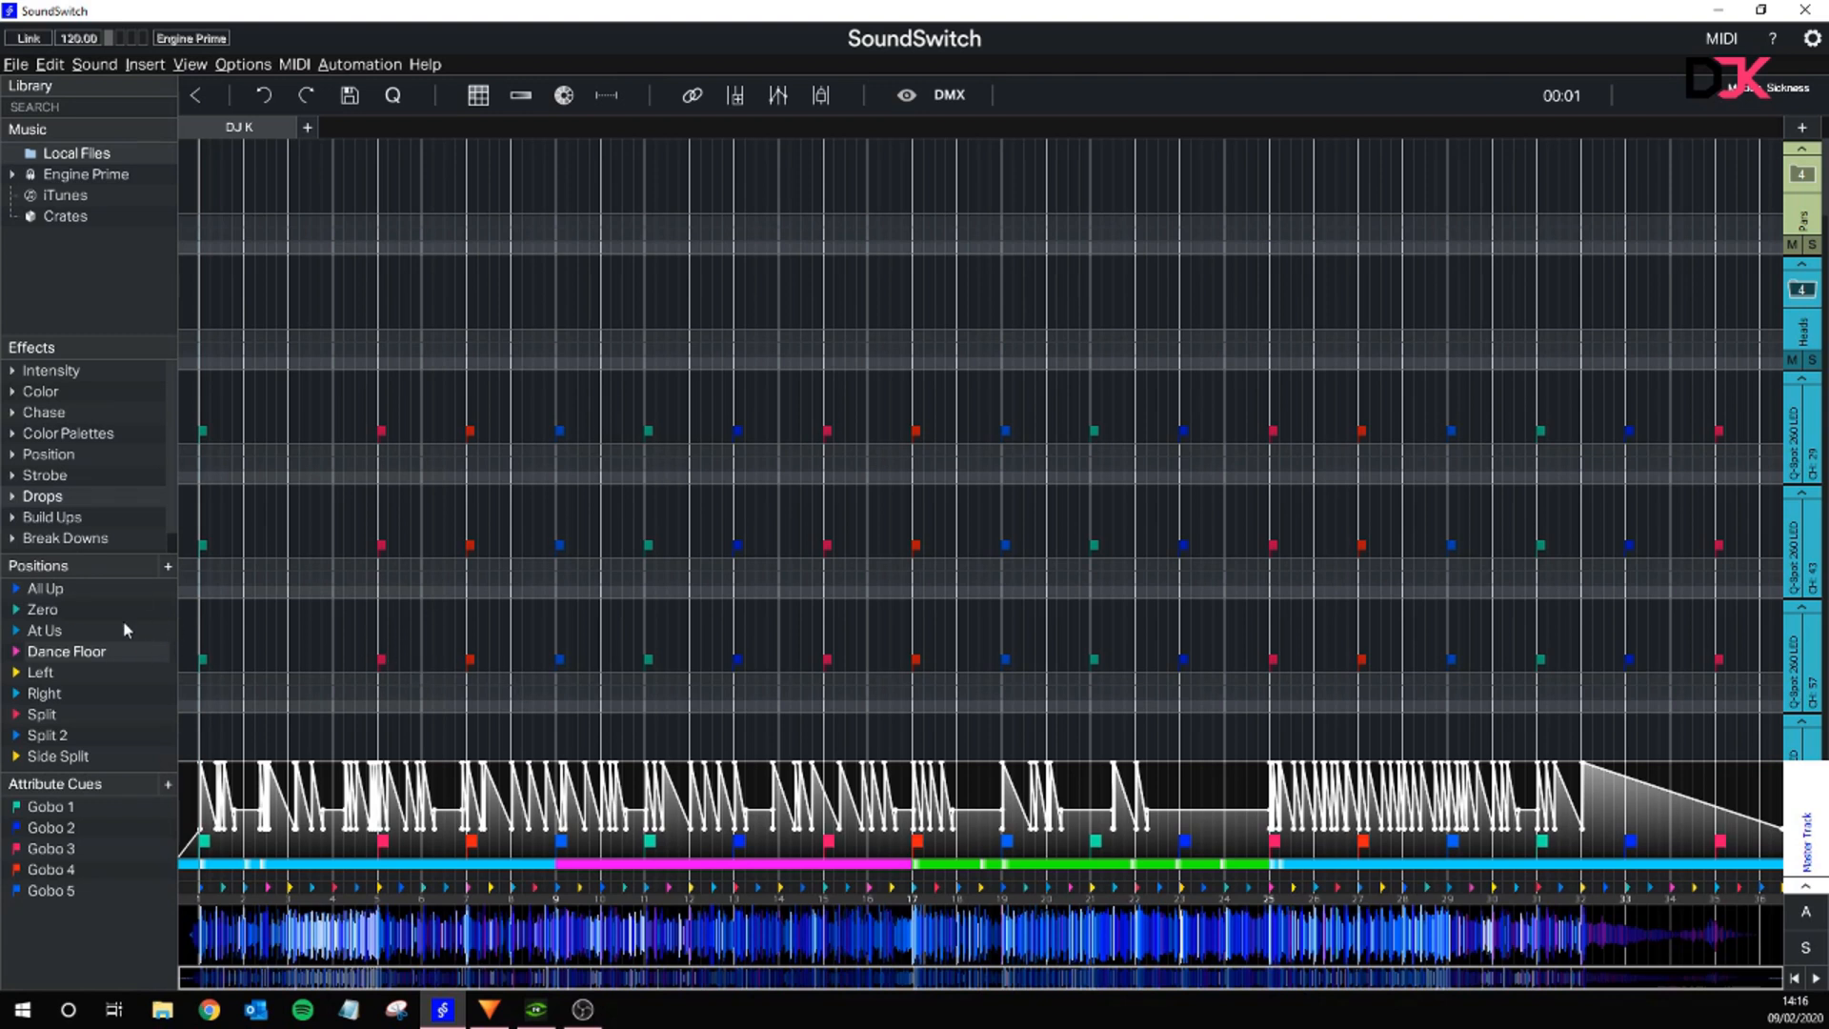
pyautogui.click(1794, 295)
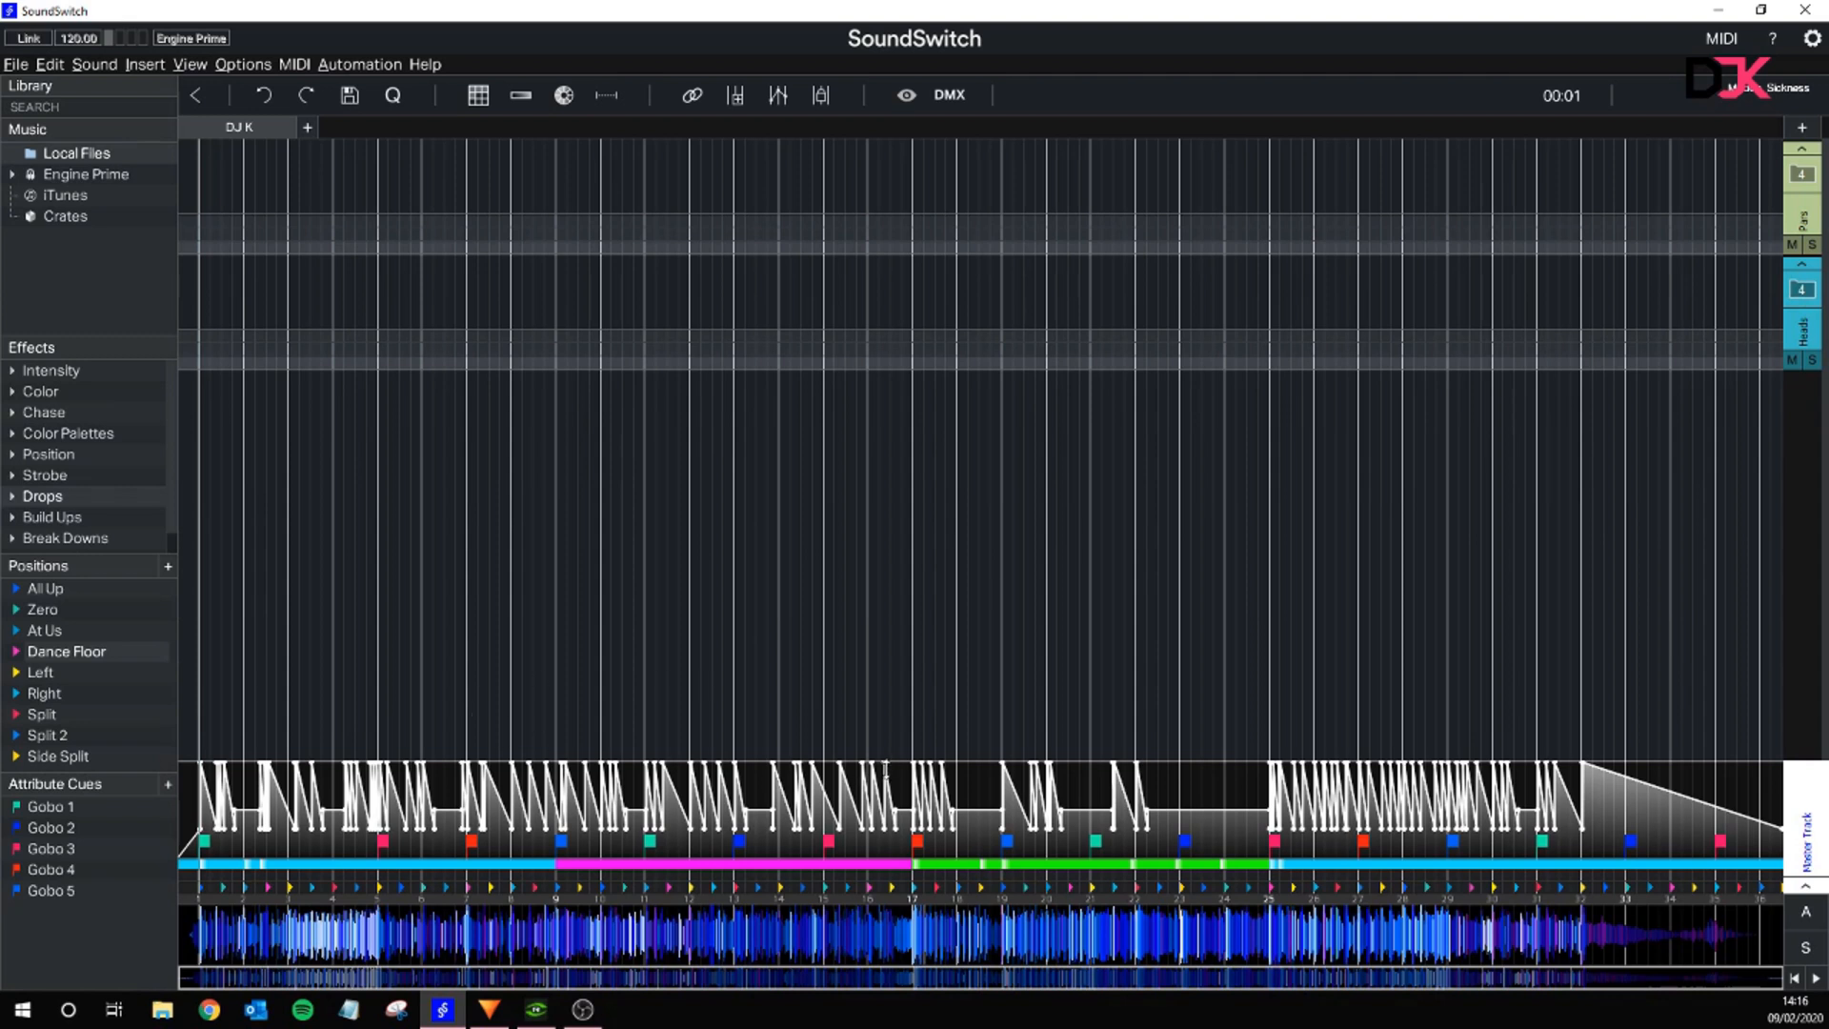
# - Expand the Heads group and color its track yellow, RGB 238, 255, 0, from bar 17 to bar 25
pyautogui.click(1801, 295)
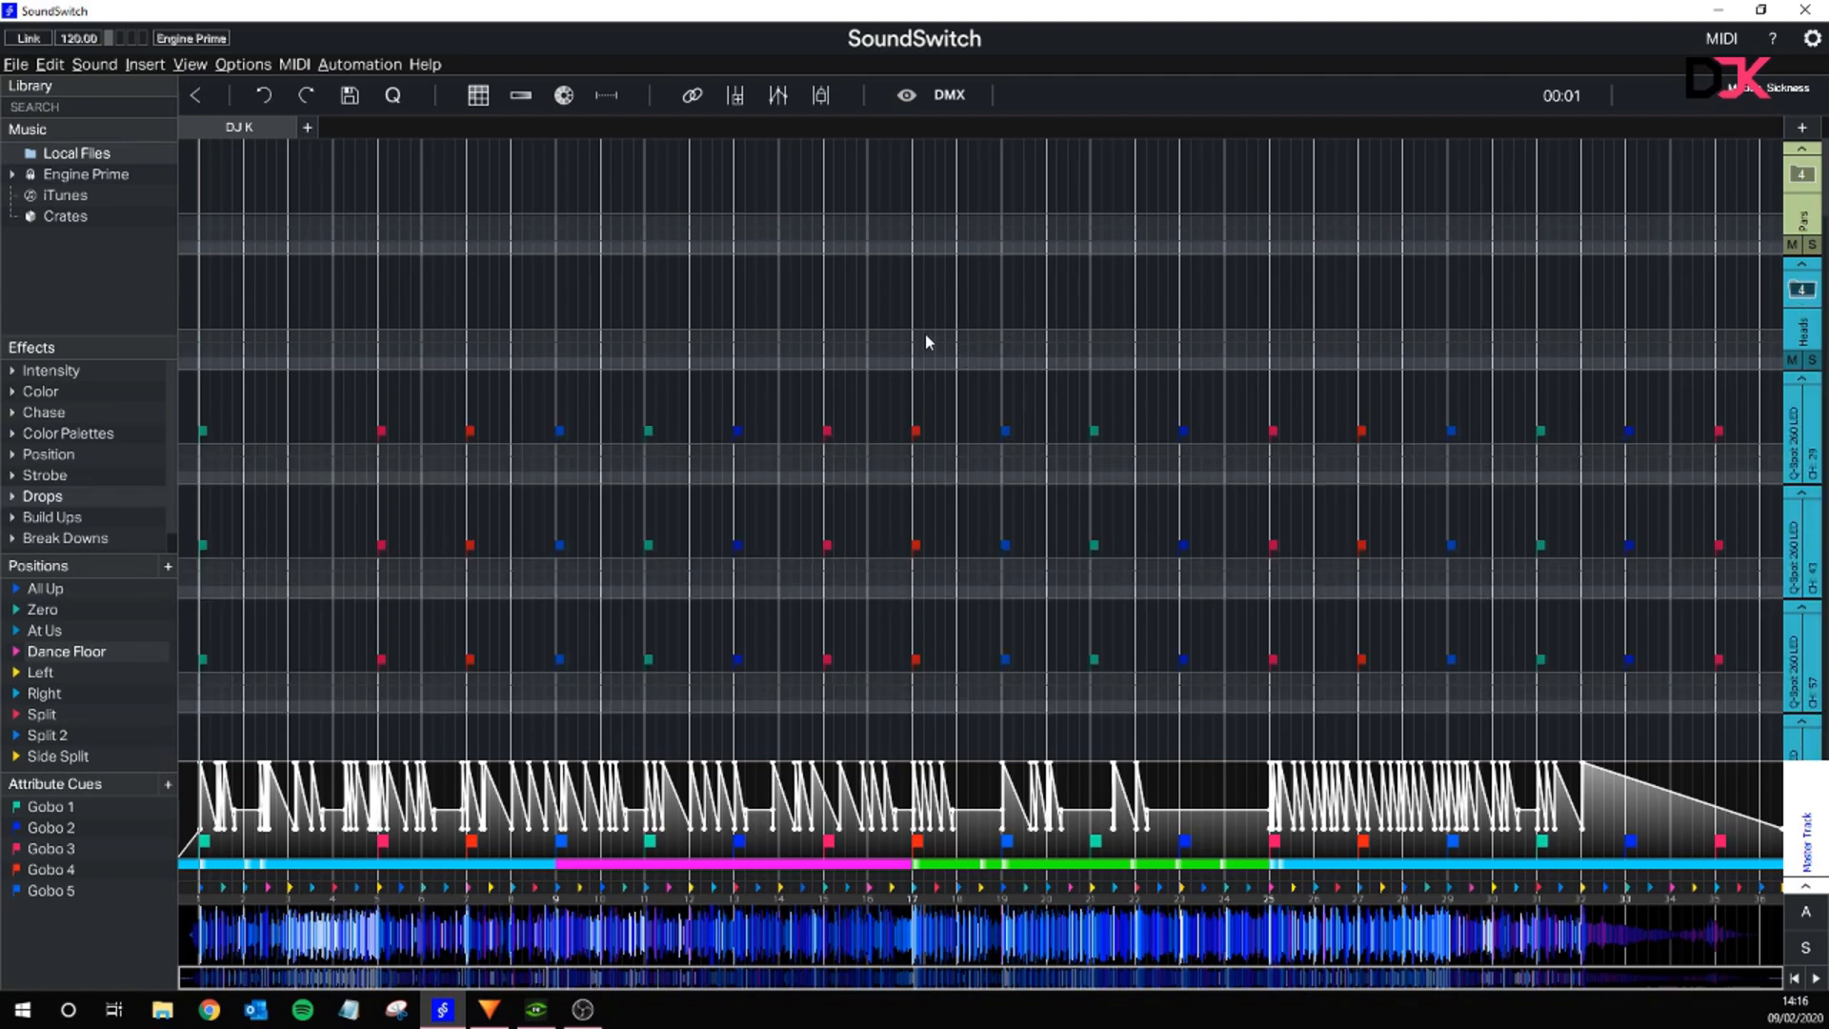
pyautogui.moveTo(920, 305); pyautogui.dragTo(1250, 307)
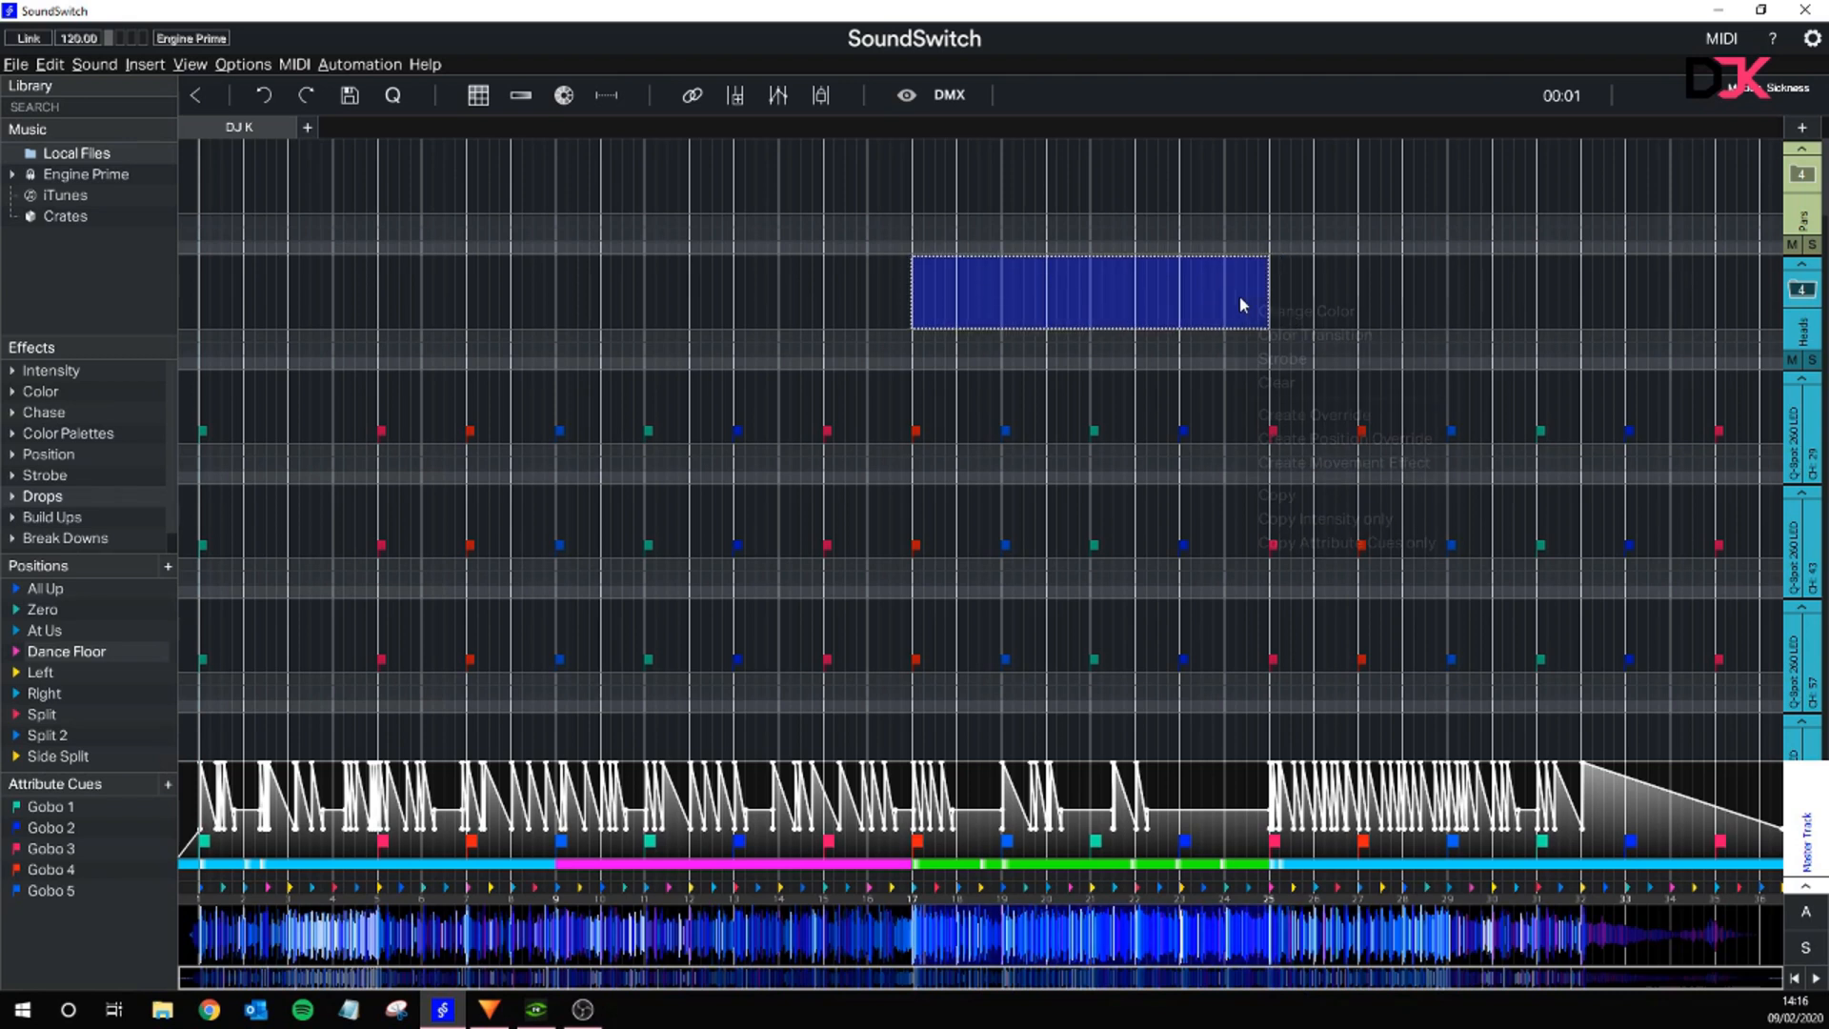
pyautogui.rightClick(1241, 305)
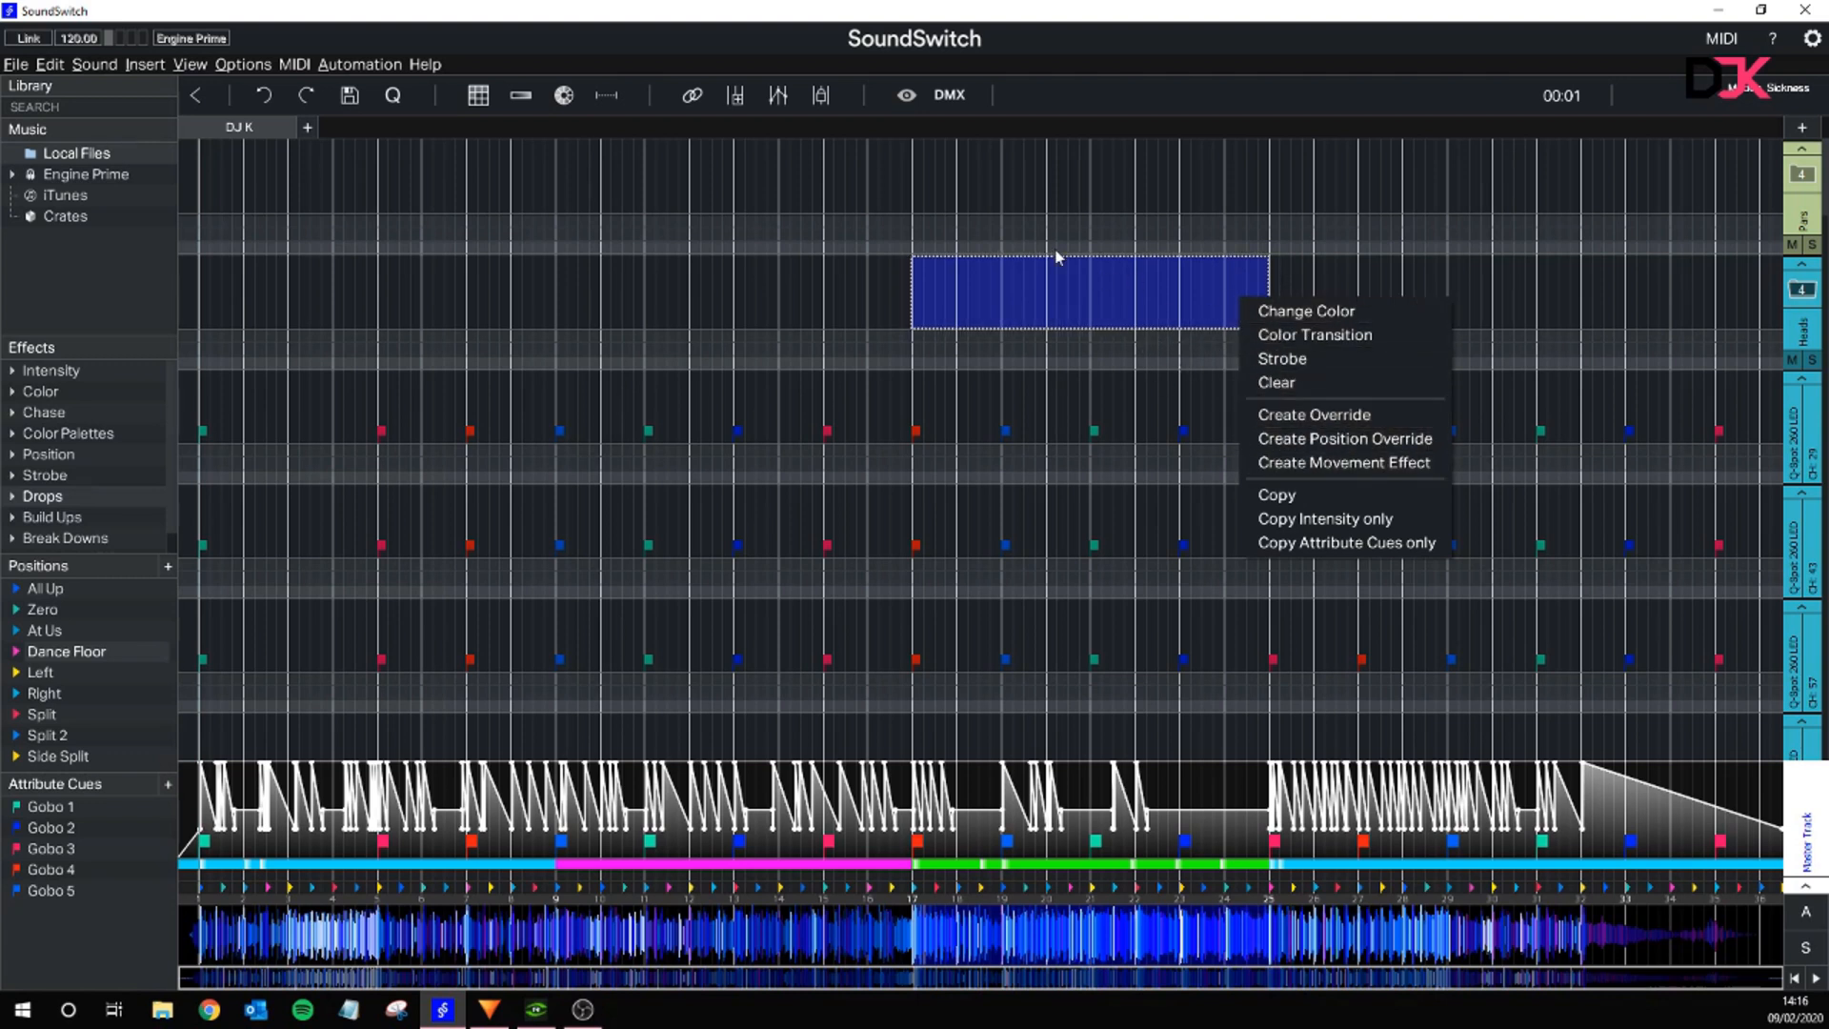
pyautogui.click(1307, 311)
pyautogui.click(1208, 414)
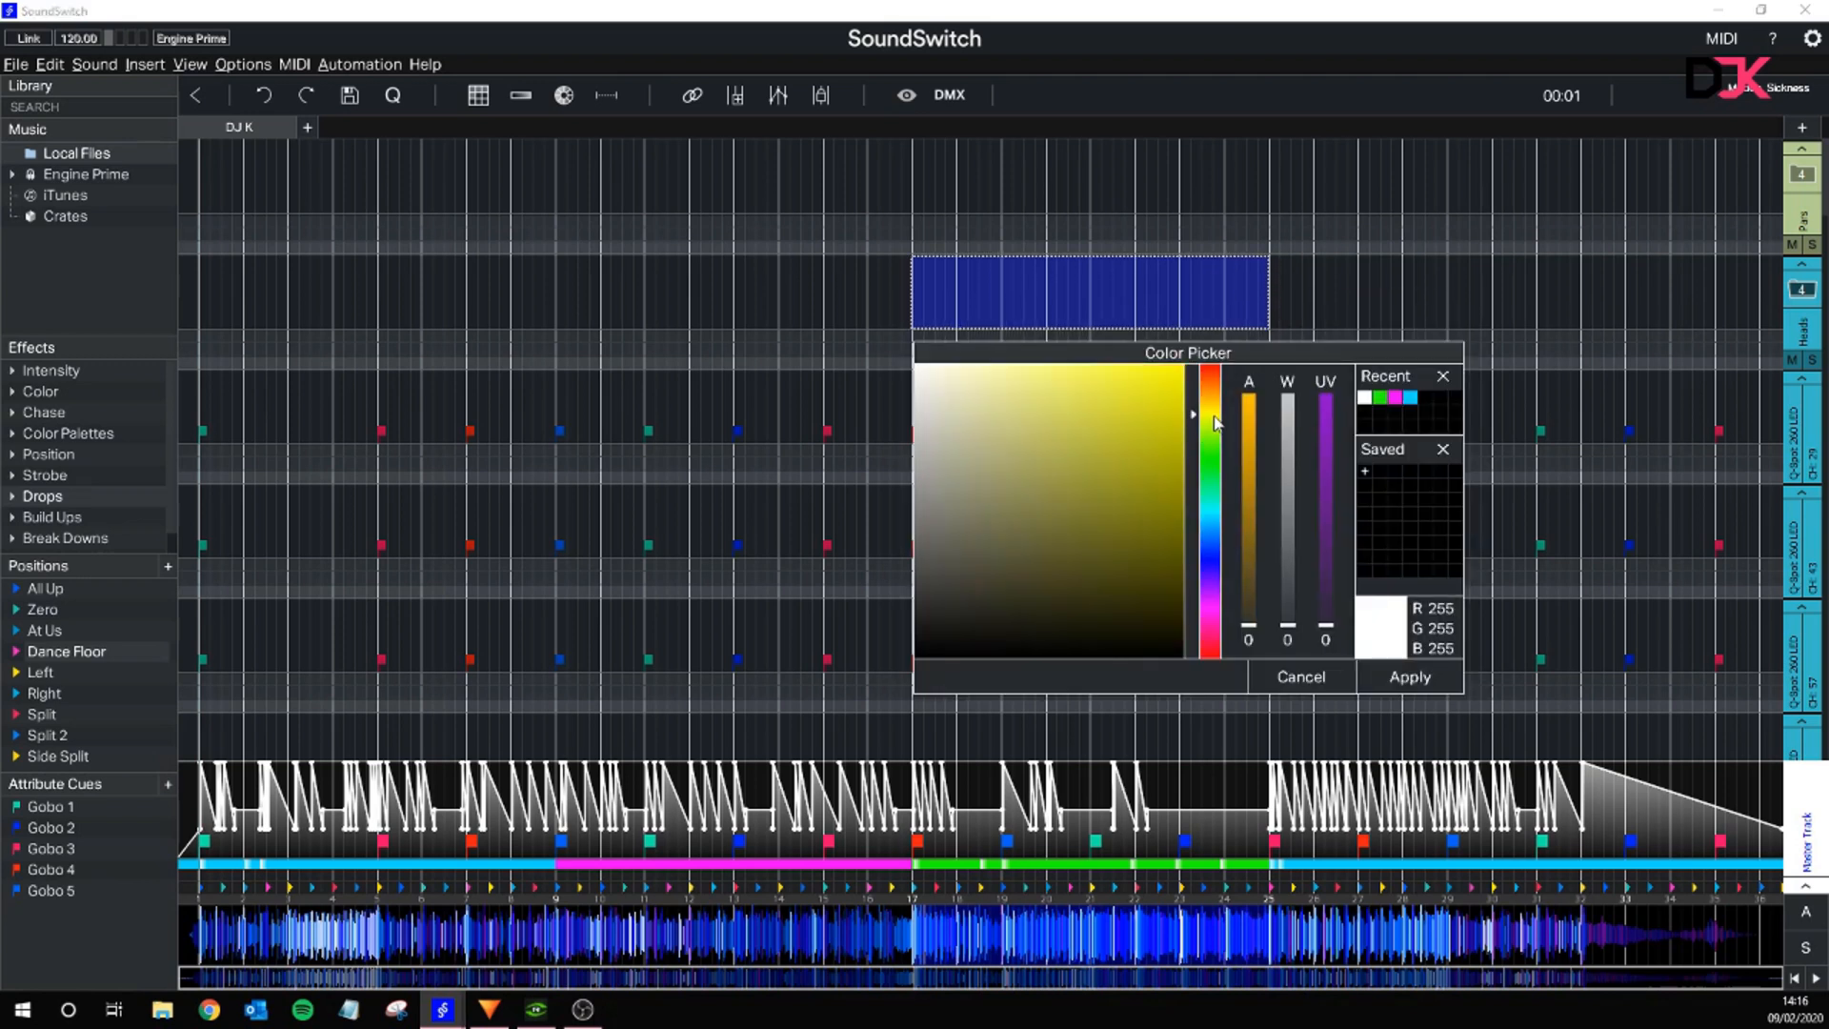
pyautogui.click(1145, 410)
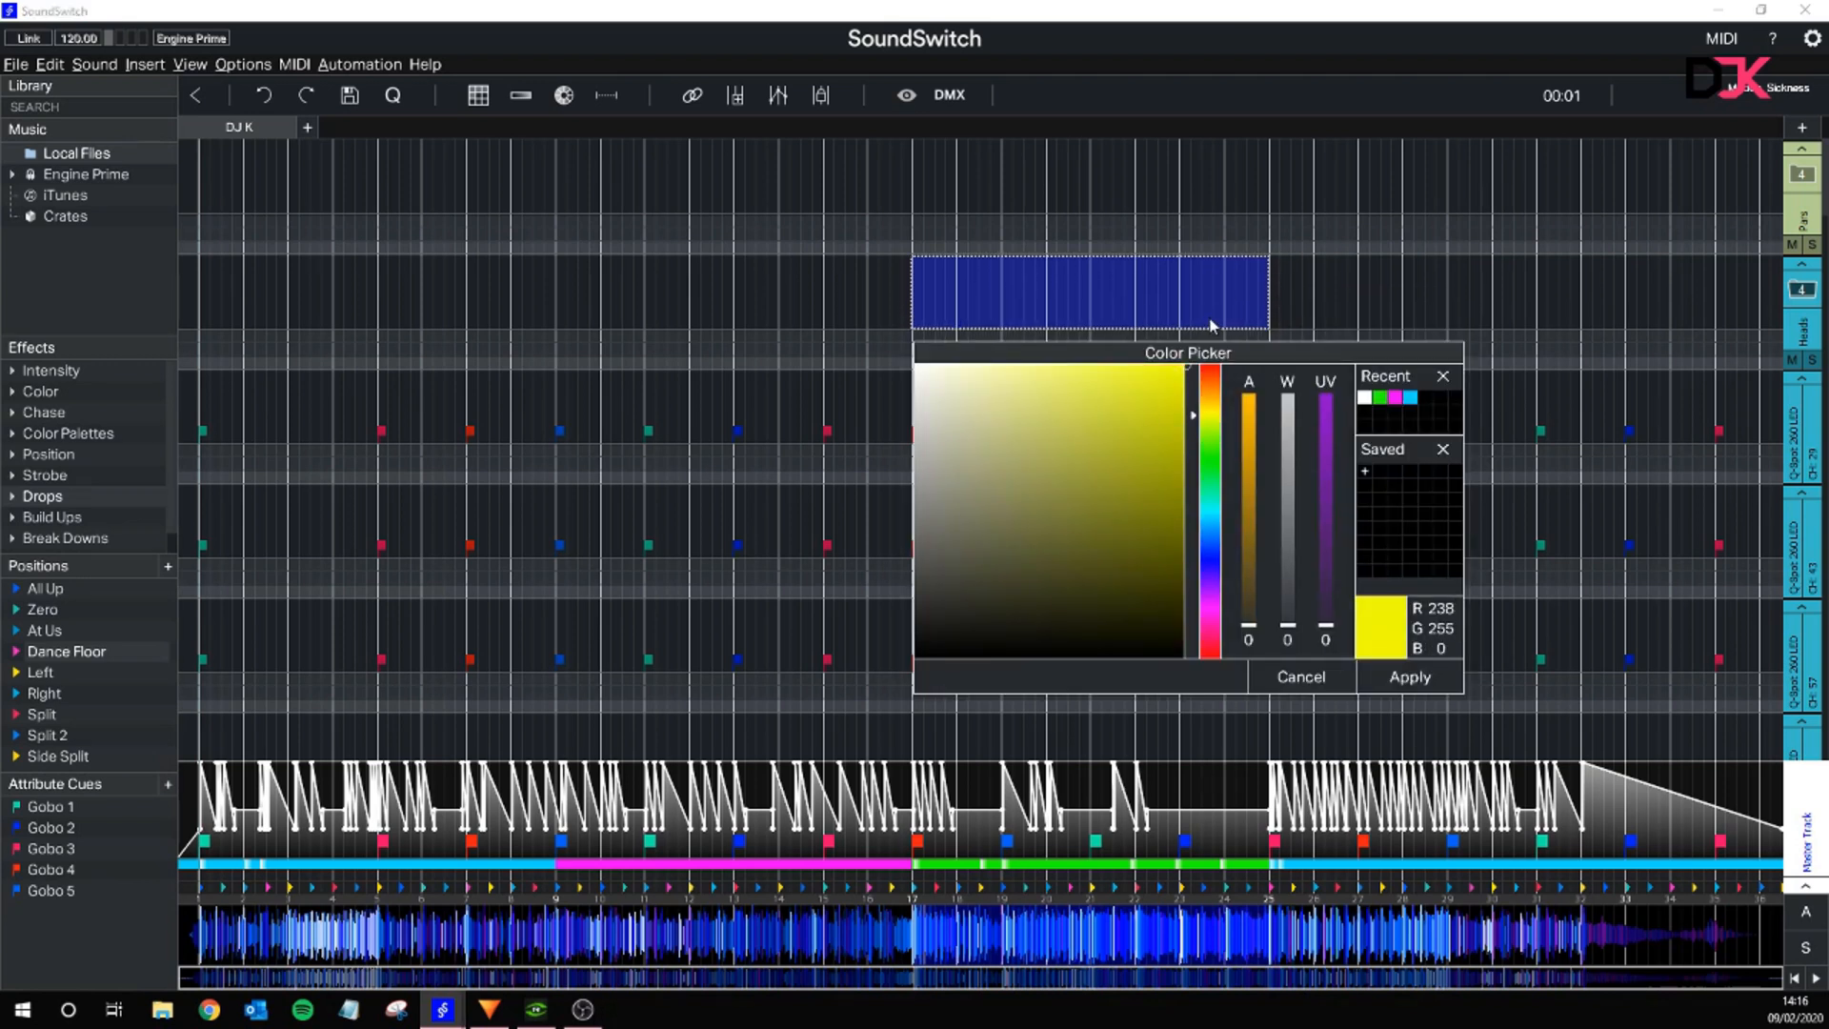
pyautogui.click(1409, 676)
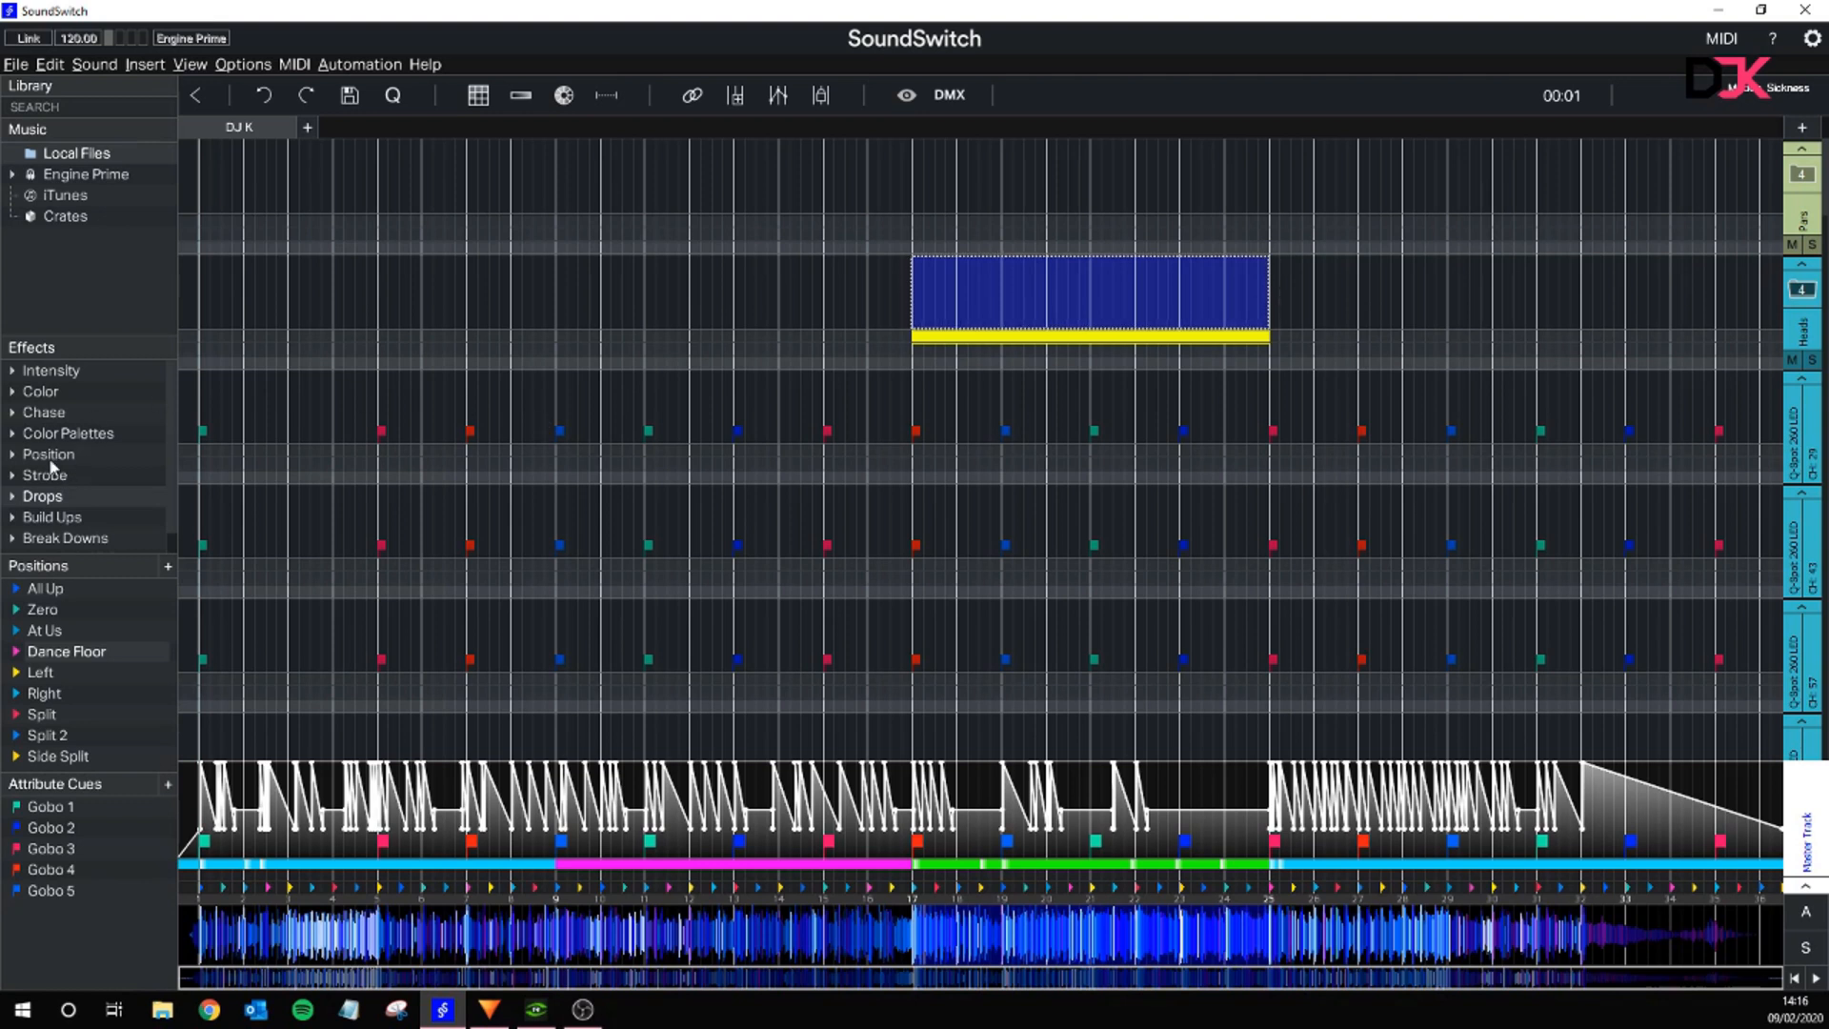
# - Apply a Position Chase to the whole Heads group over the selected section, using 1-beat spacing and all available positions
pyautogui.click(23, 457)
pyautogui.click(65, 519)
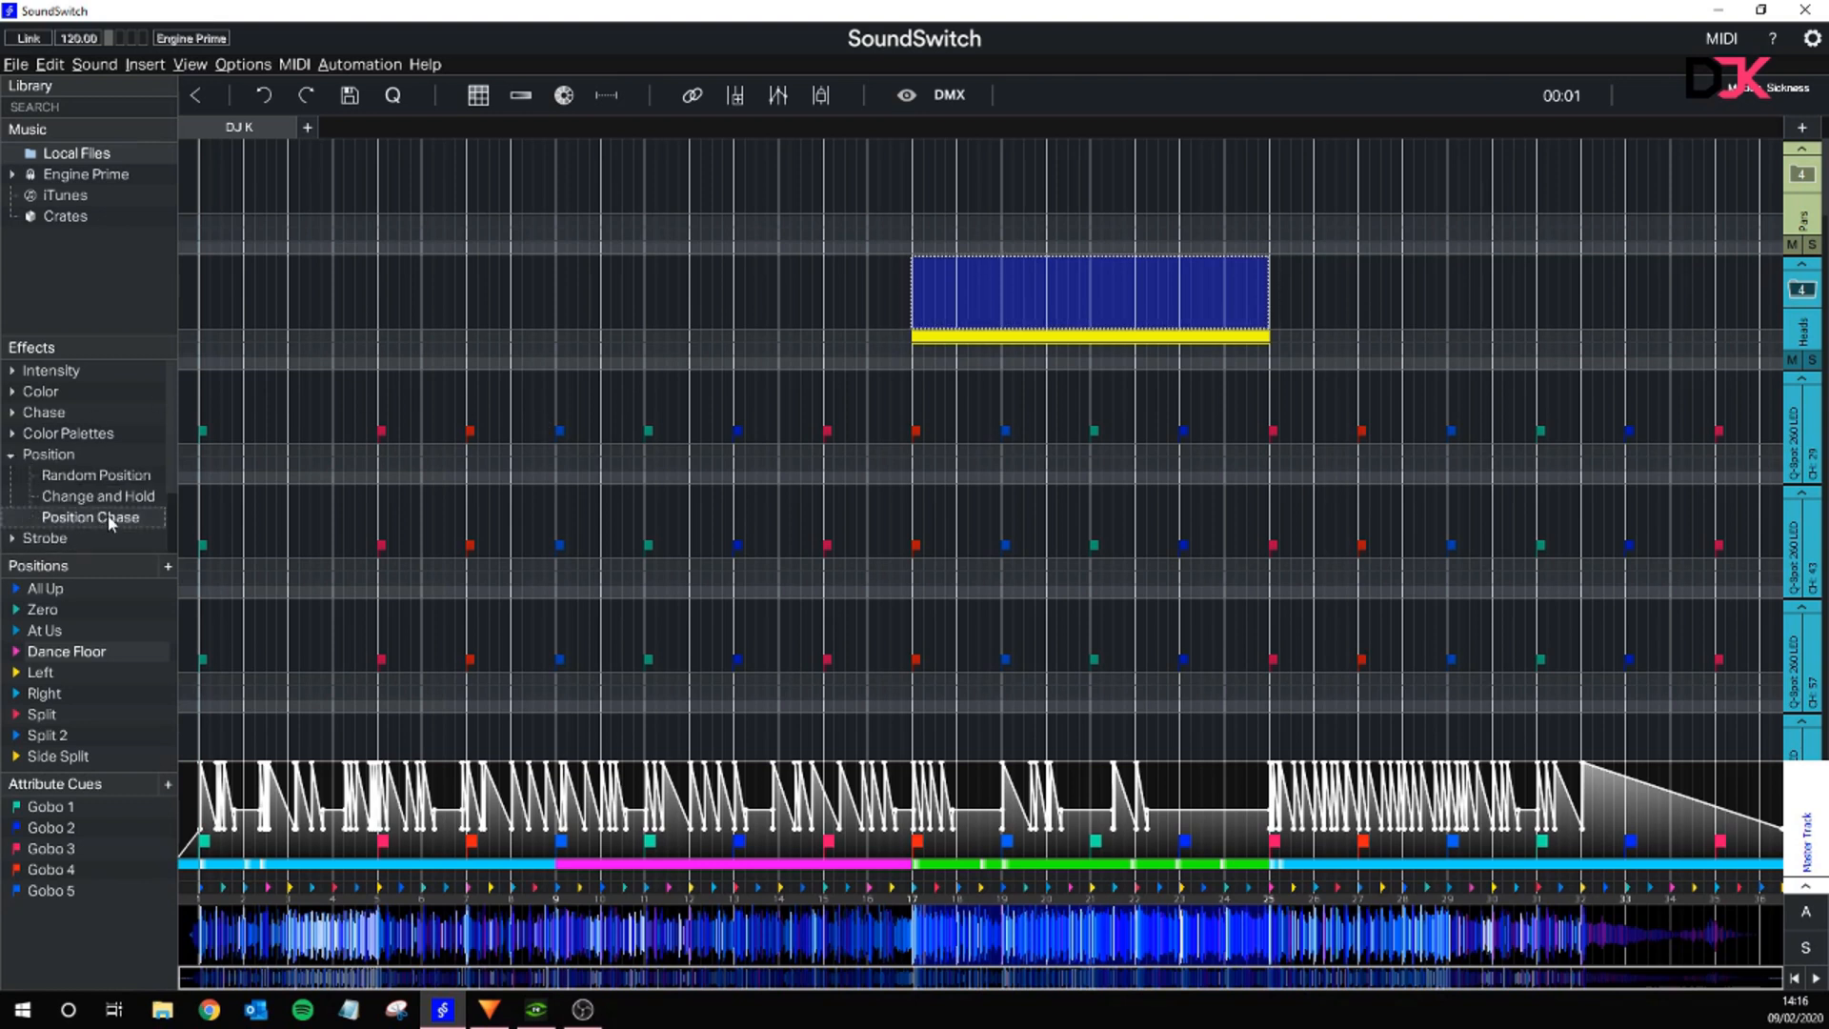
pyautogui.moveTo(65, 519); pyautogui.dragTo(973, 293)
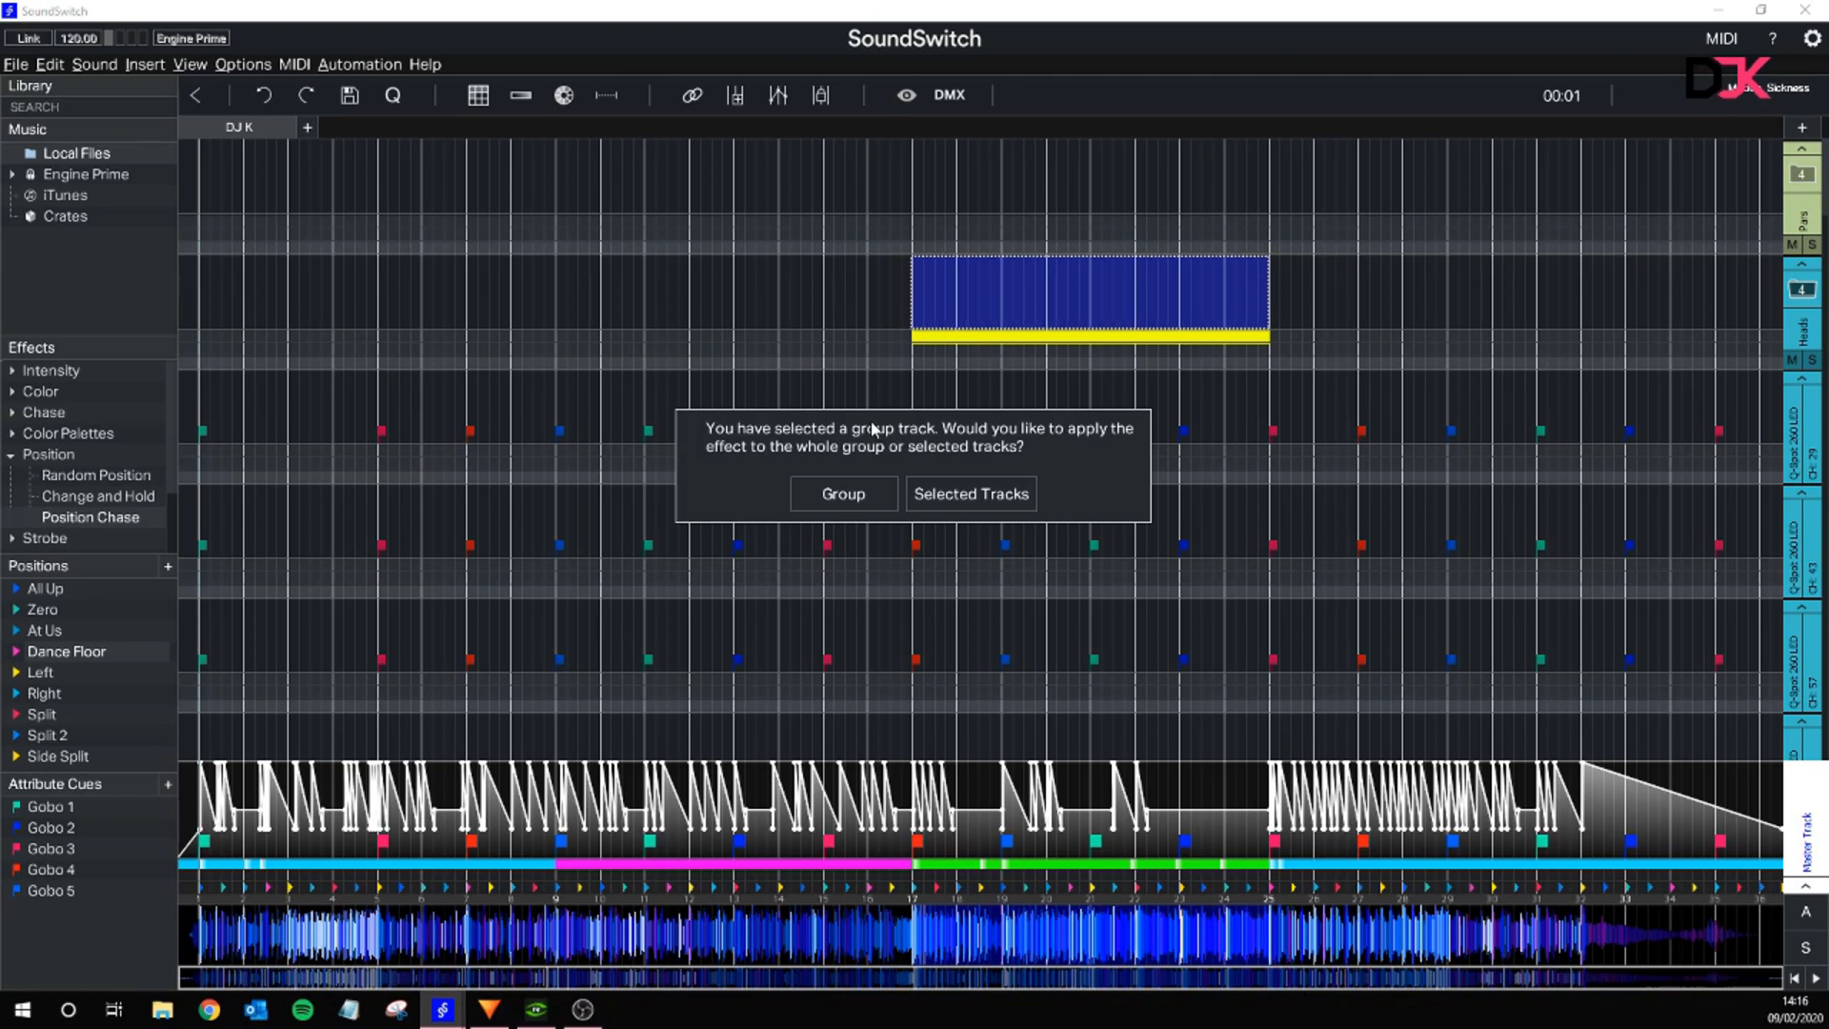
pyautogui.click(860, 493)
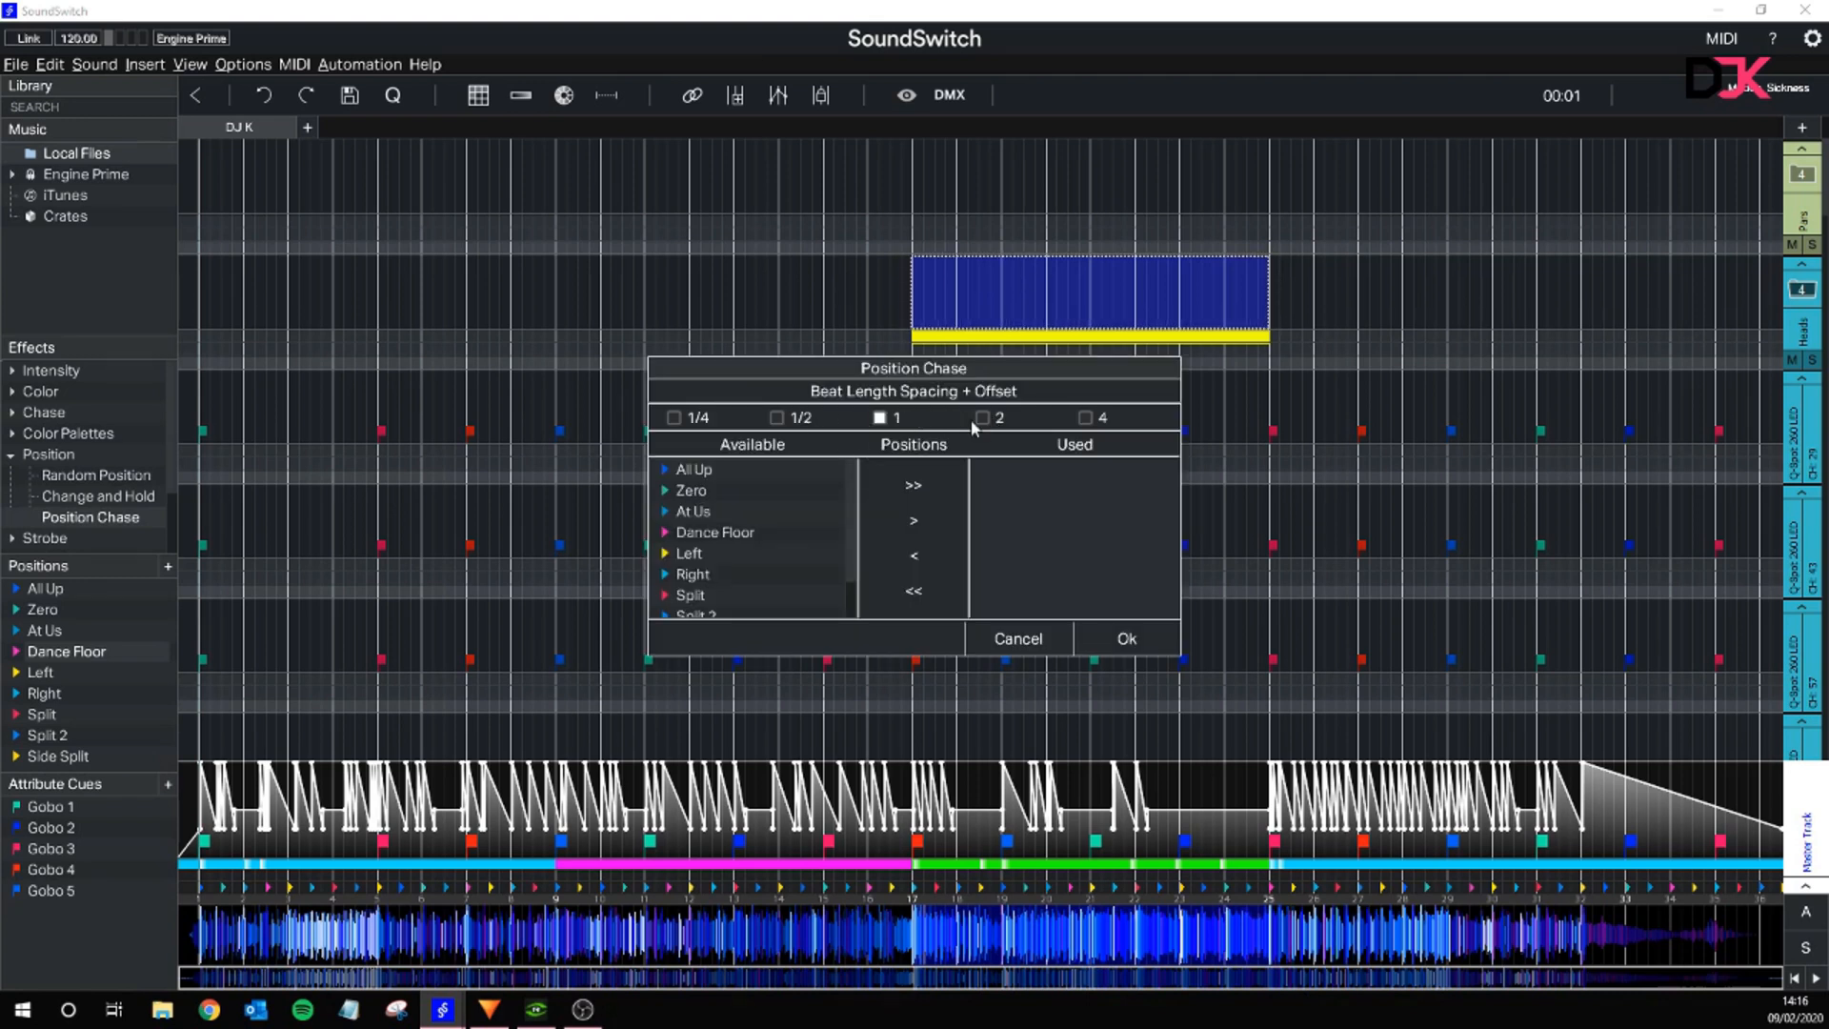
pyautogui.click(912, 485)
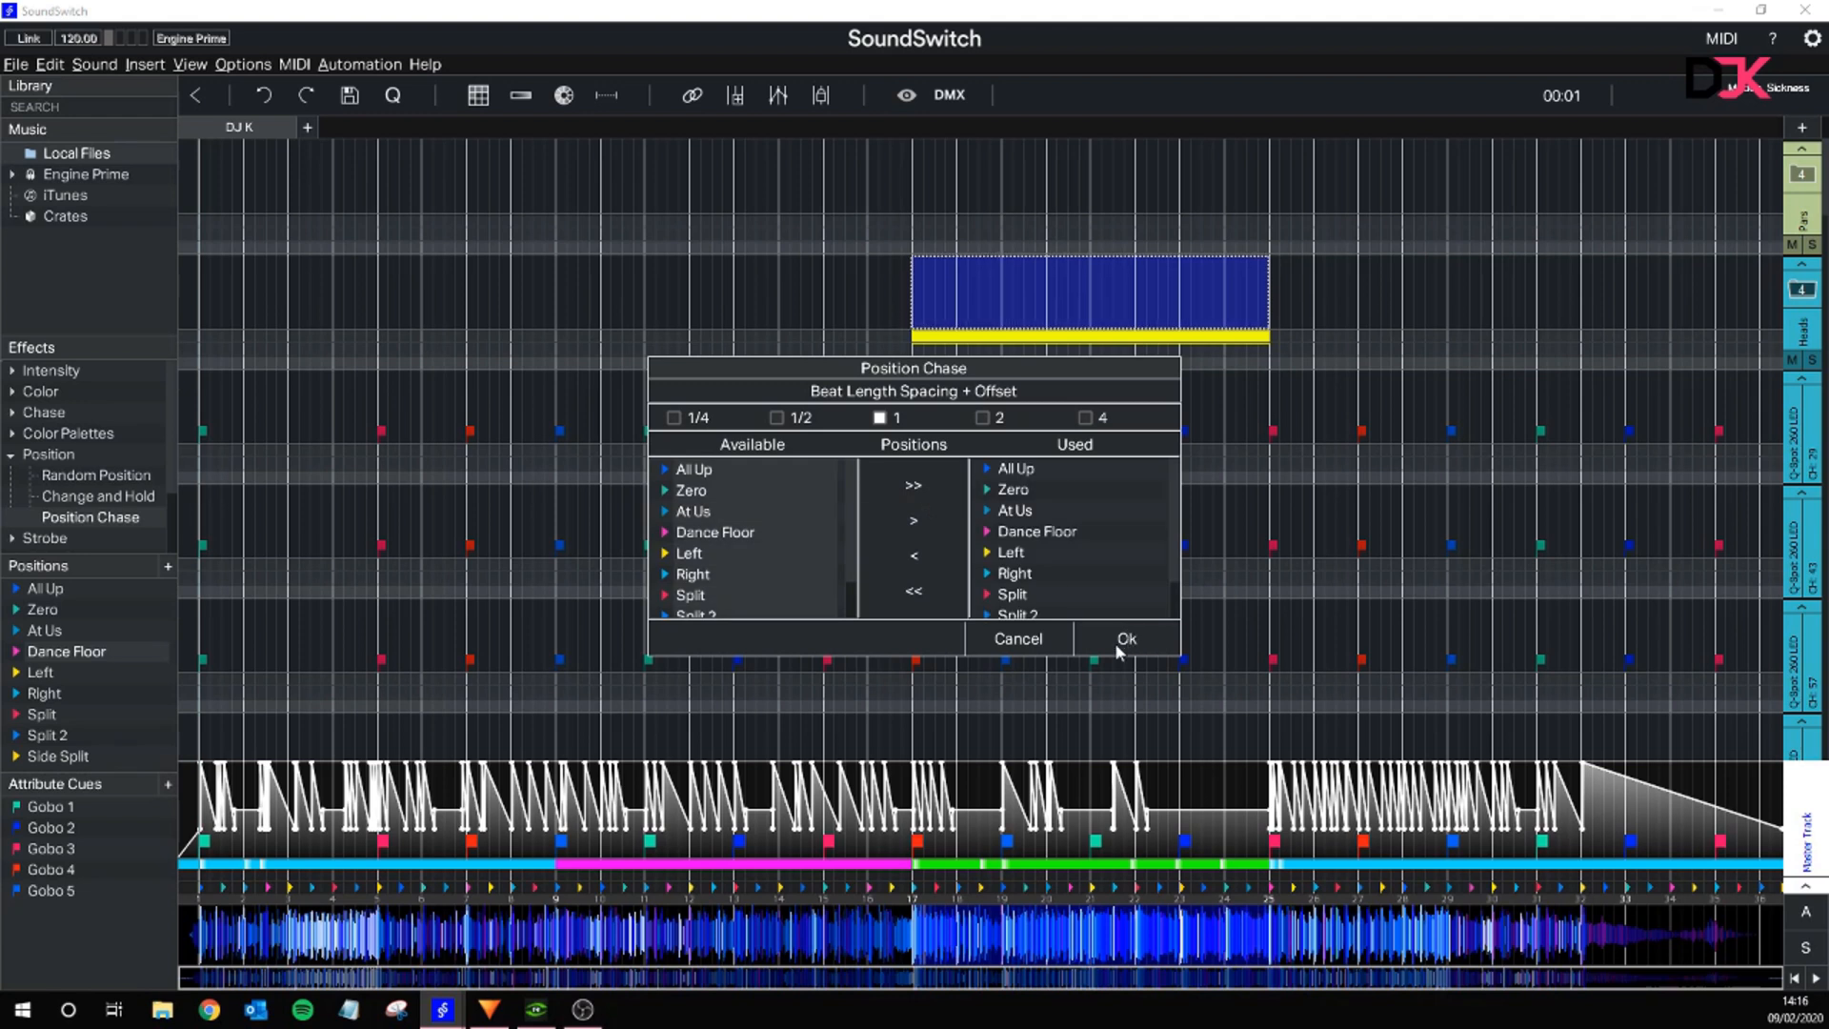
pyautogui.click(1120, 640)
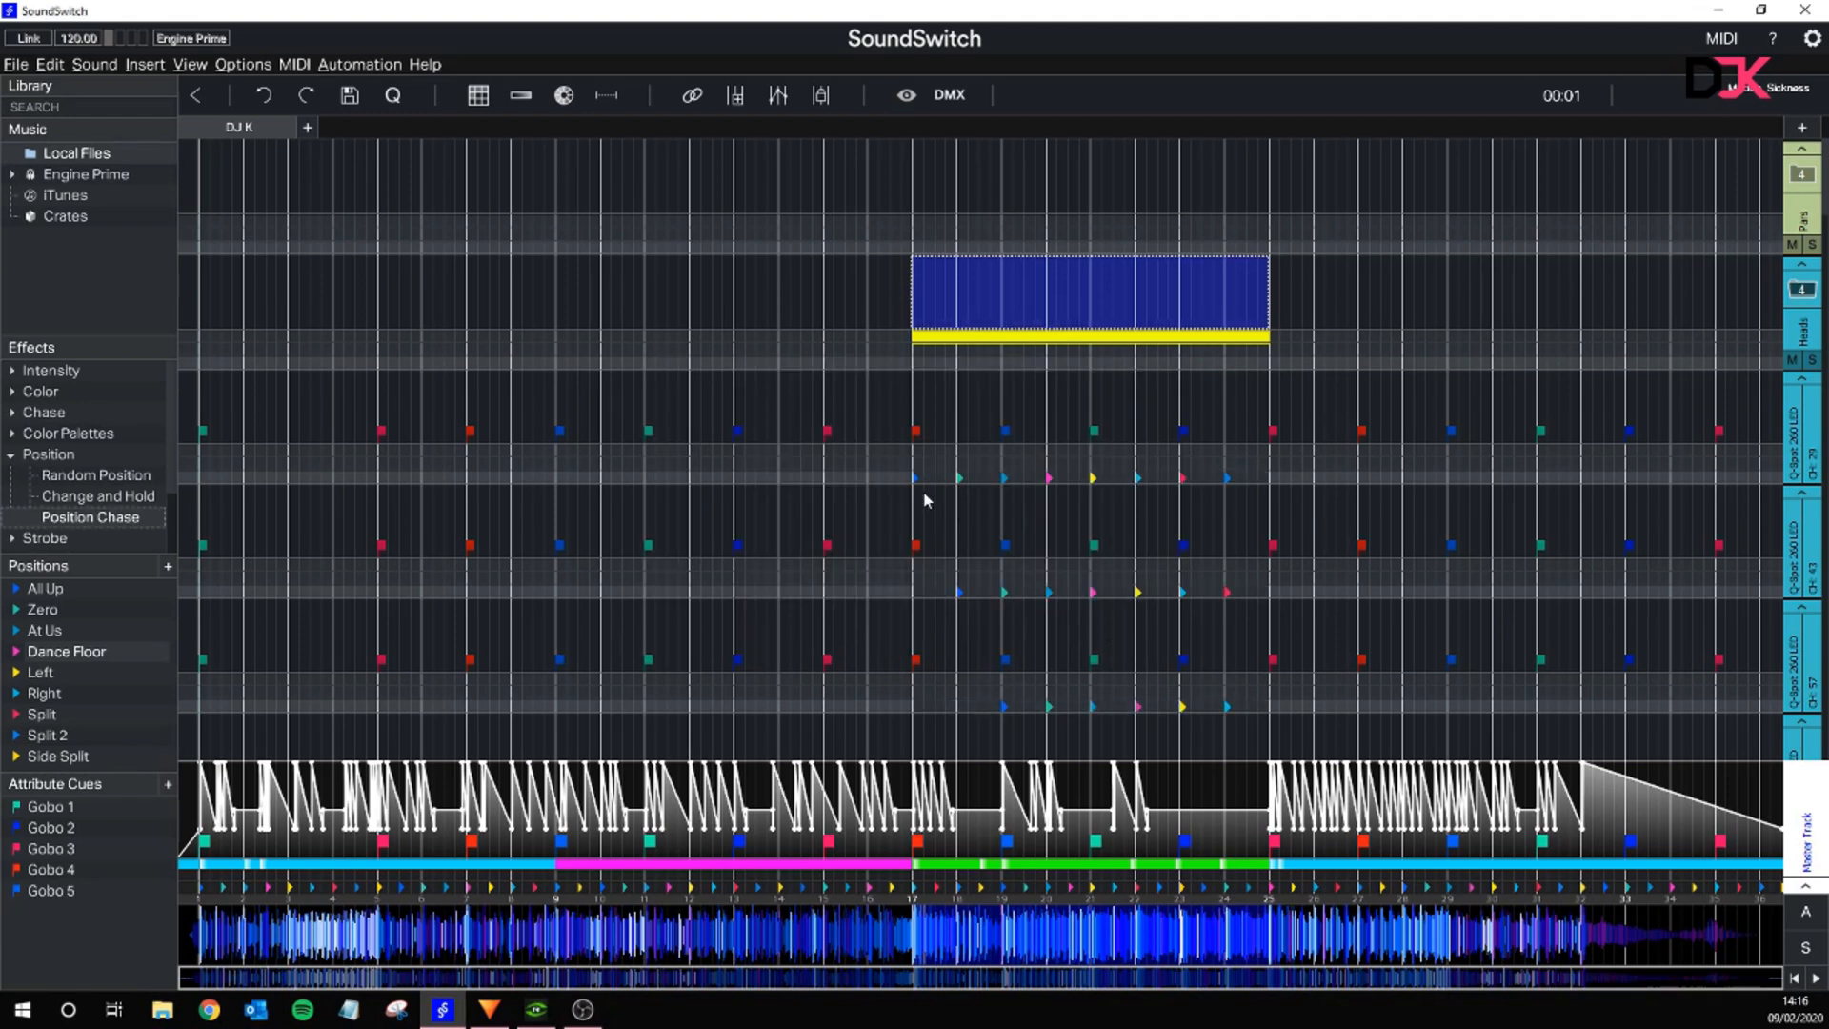
# - Place the playhead at 00:49, just before the yellow Heads section, and play the show to preview the position chase
pyautogui.click(899, 303)
pyautogui.click(896, 303)
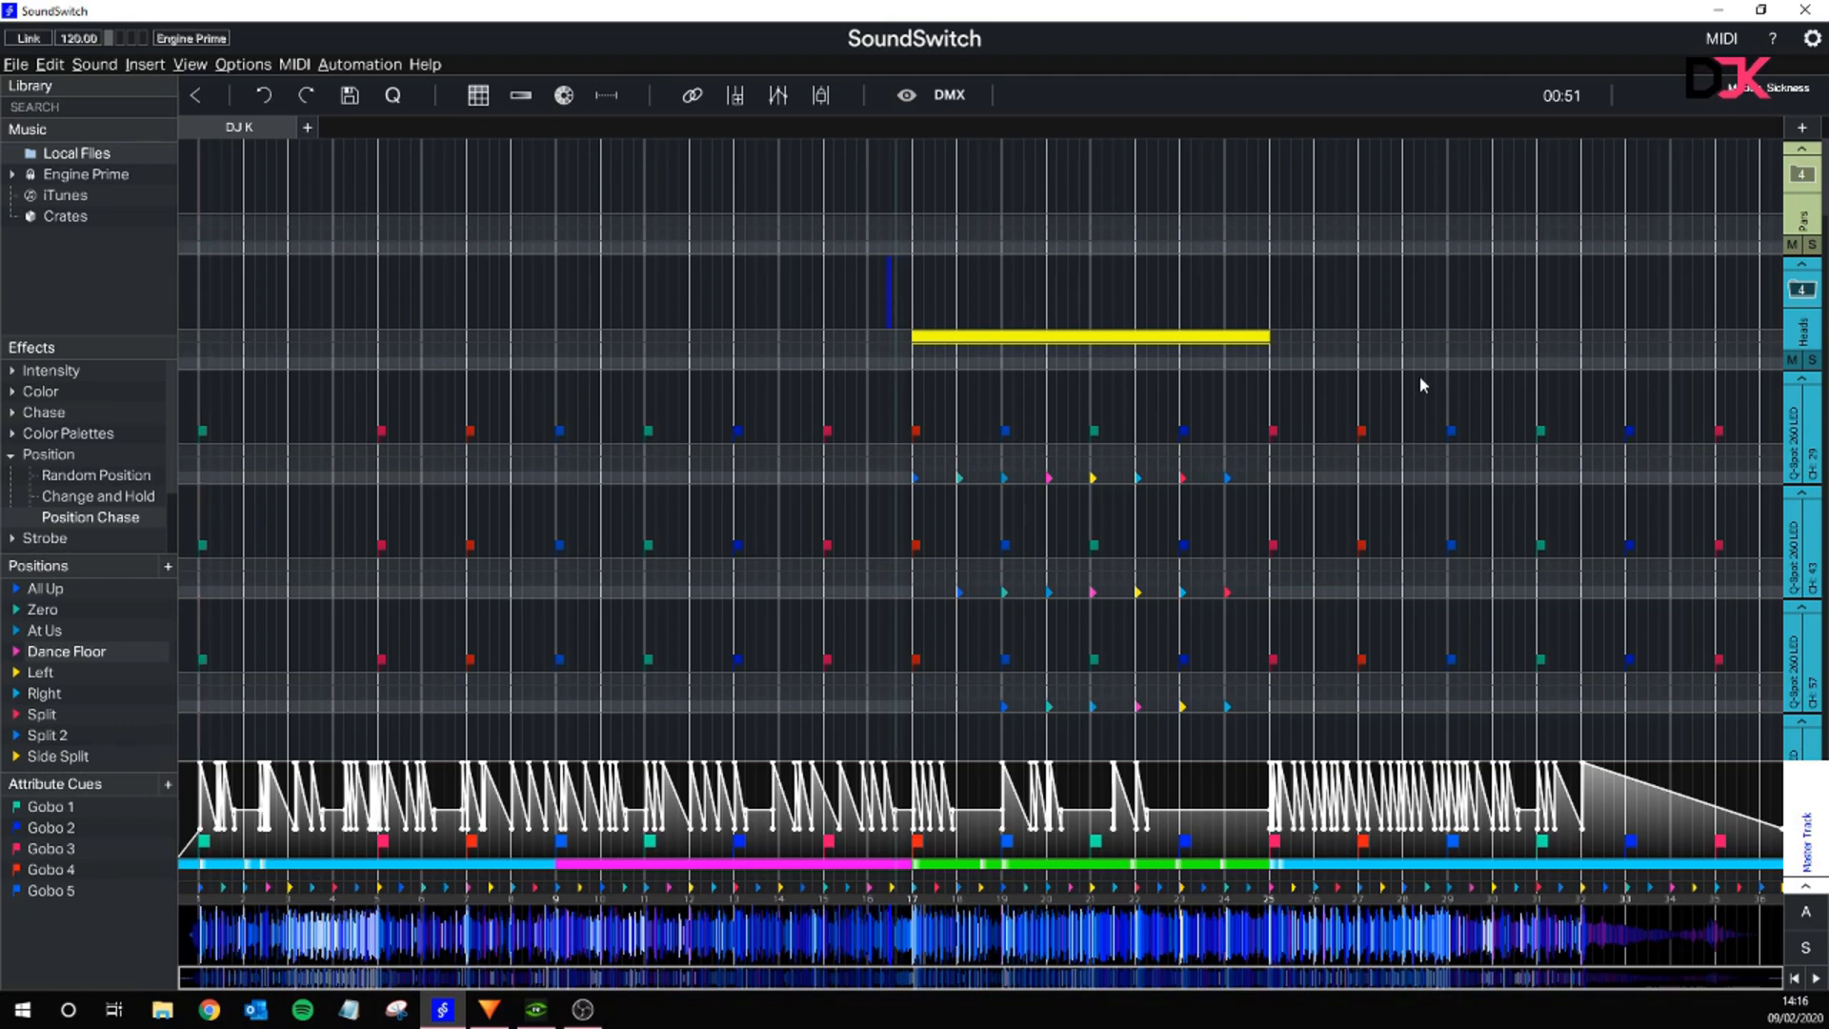
pyautogui.click(870, 301)
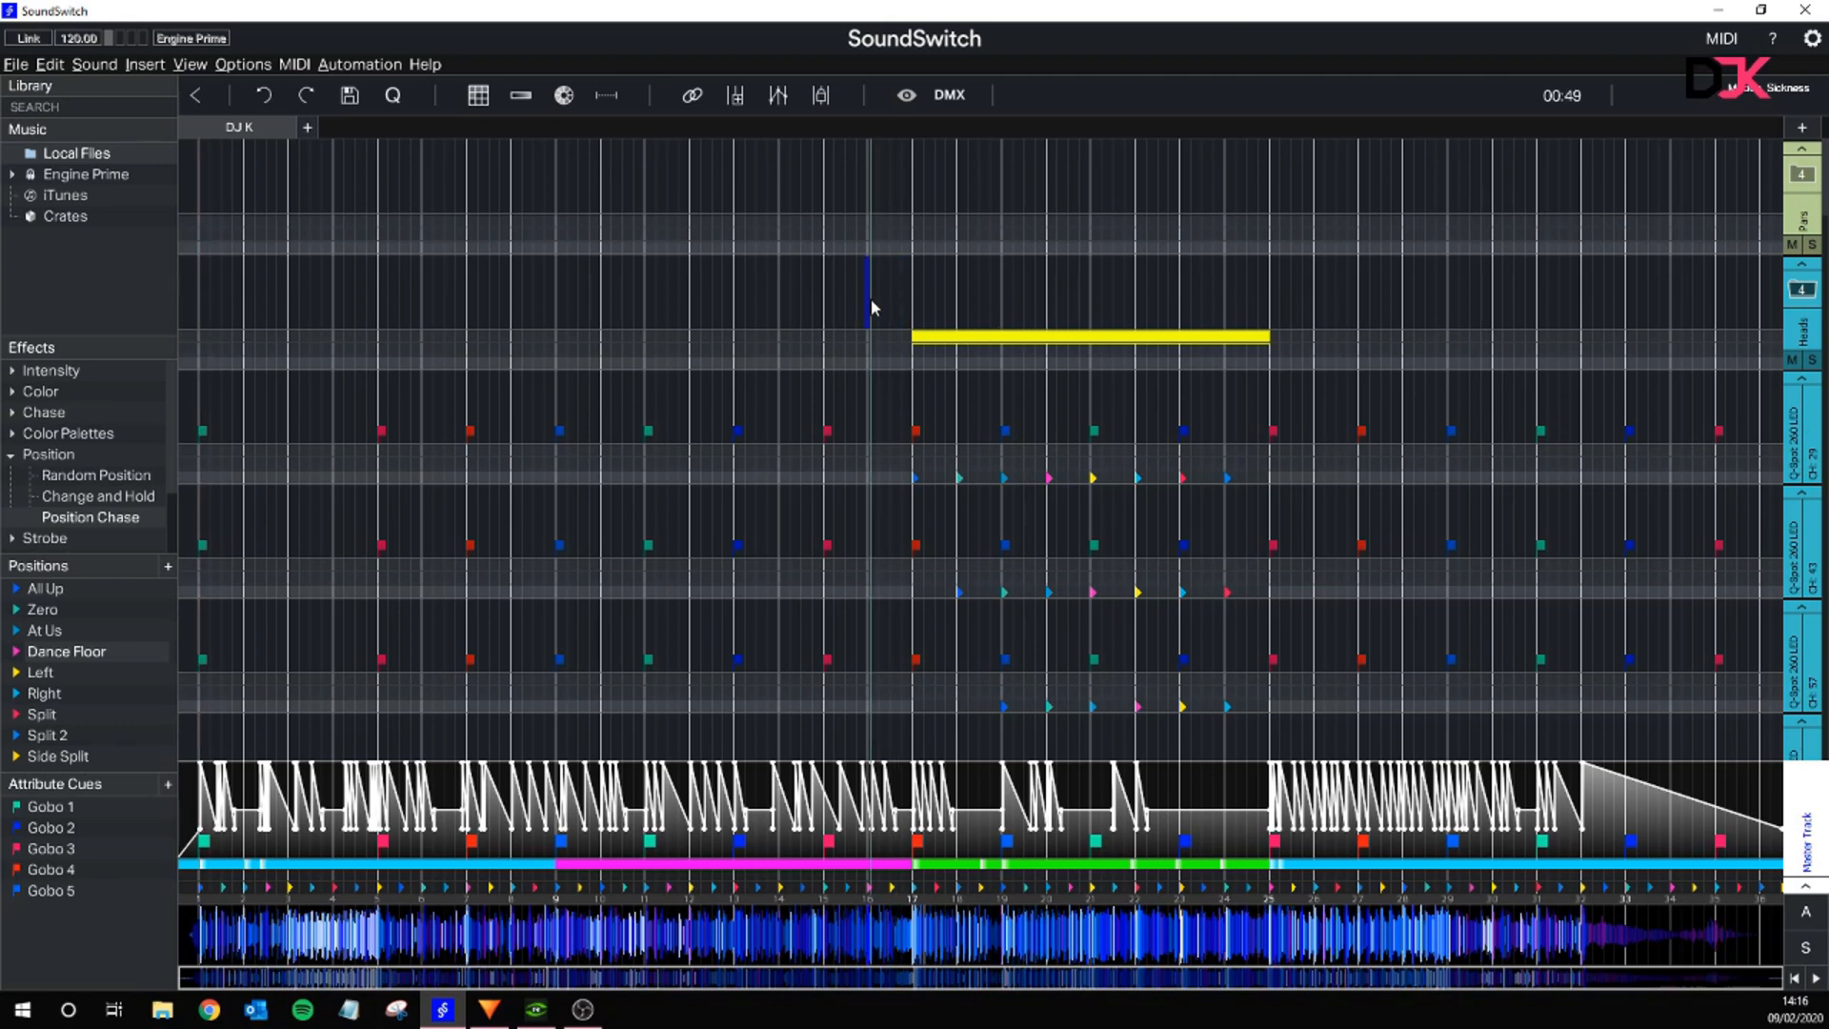
pyautogui.hotkey('alt', 'Tab')
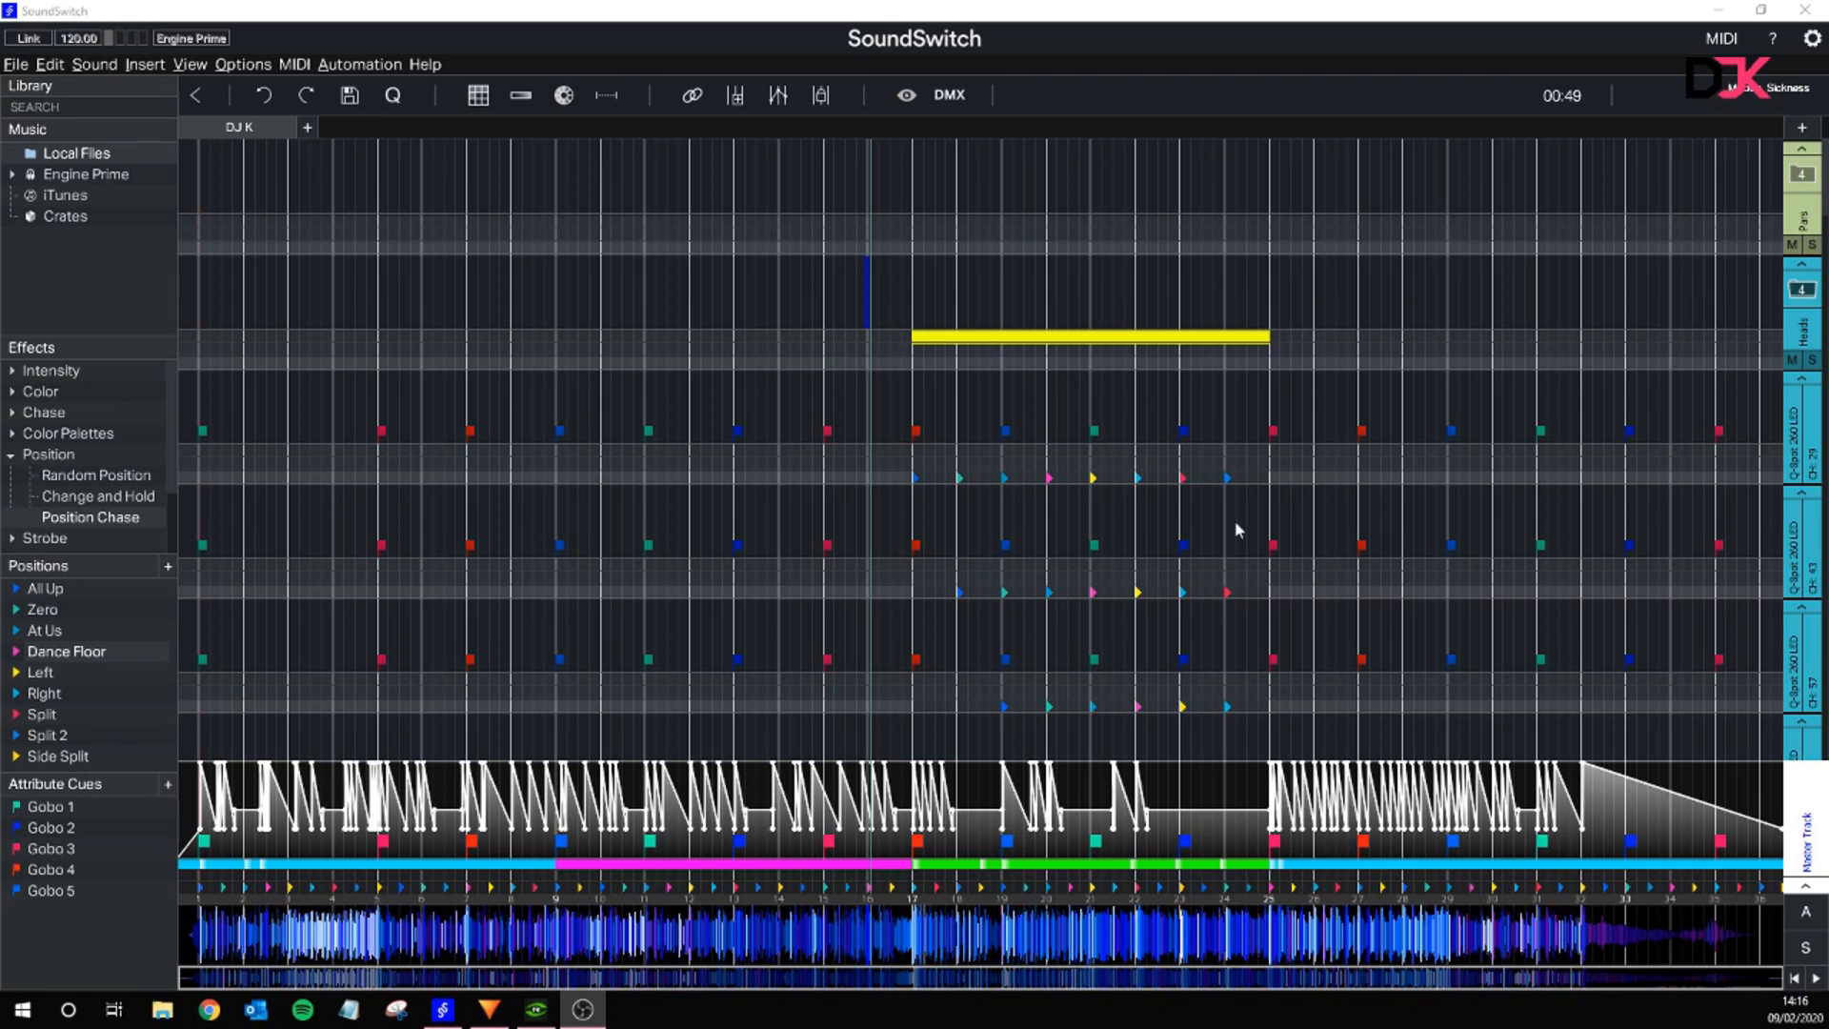
pyautogui.click(1124, 507)
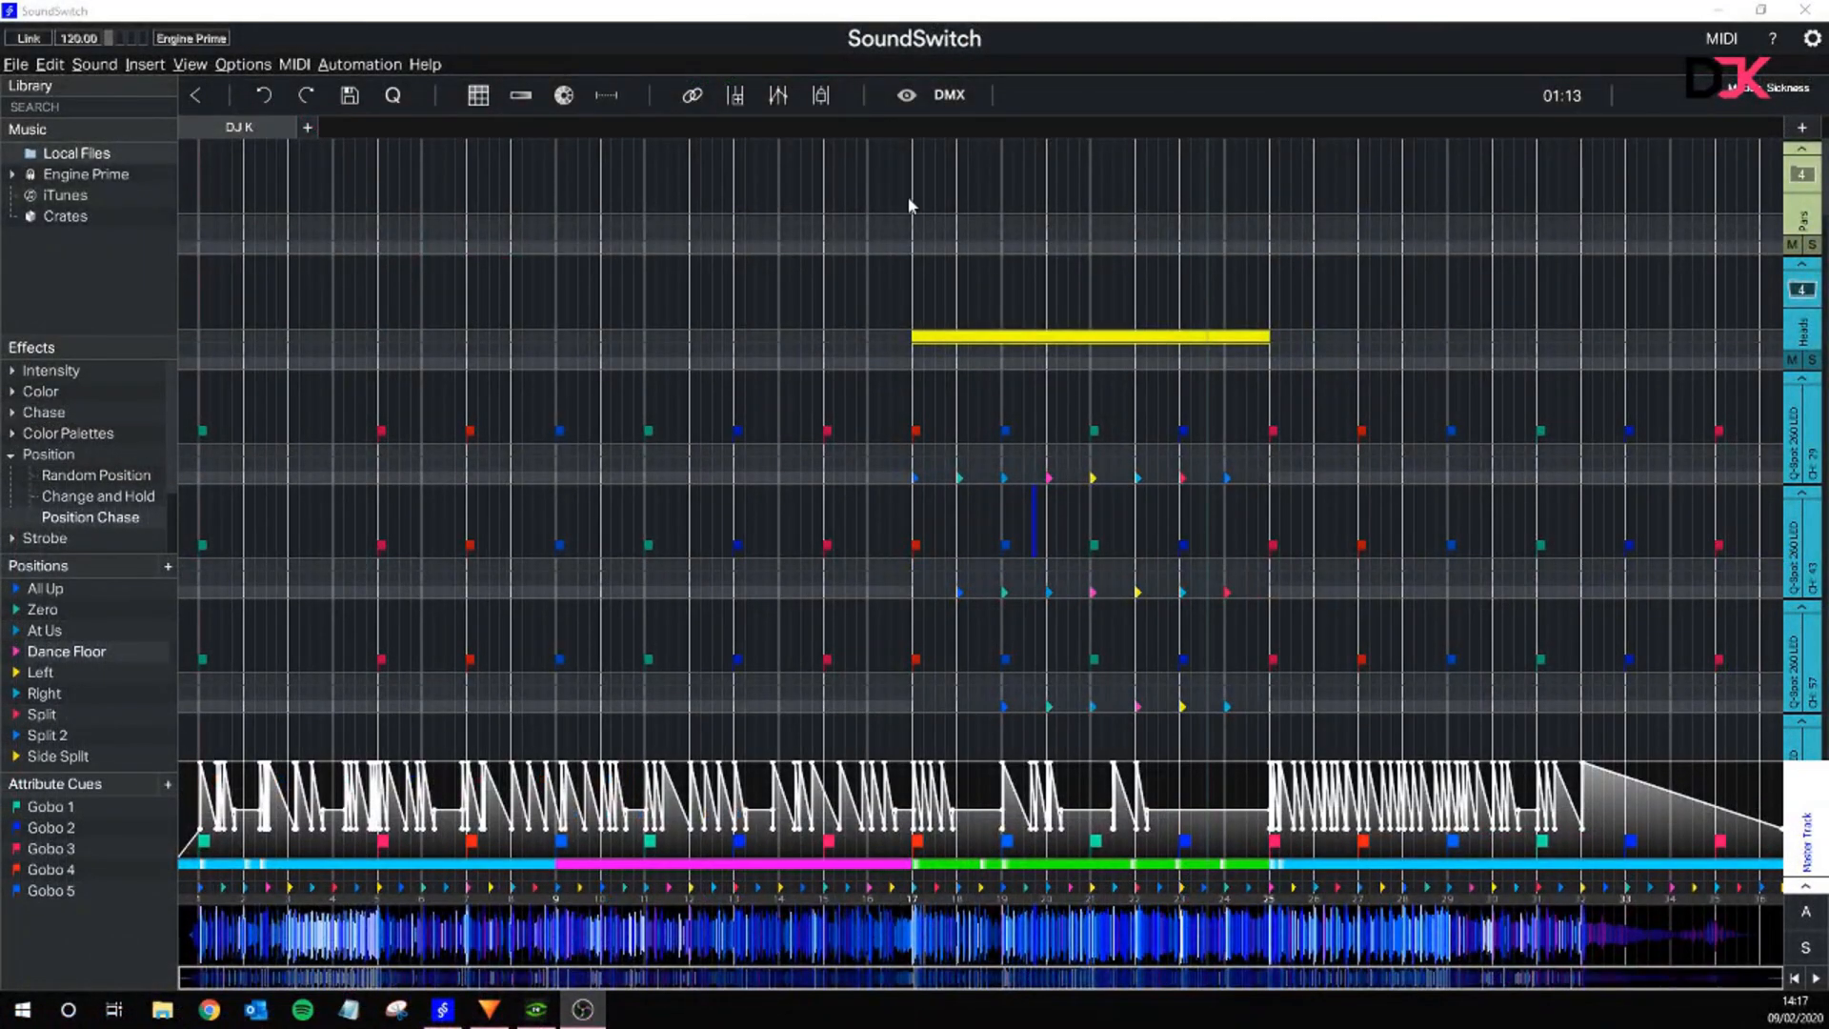
# - Browse the effects library, examining the effects available in the Strobe and Build Ups categories
pyautogui.click(40, 494)
pyautogui.scroll(-2, 40, 494)
pyautogui.click(12, 457)
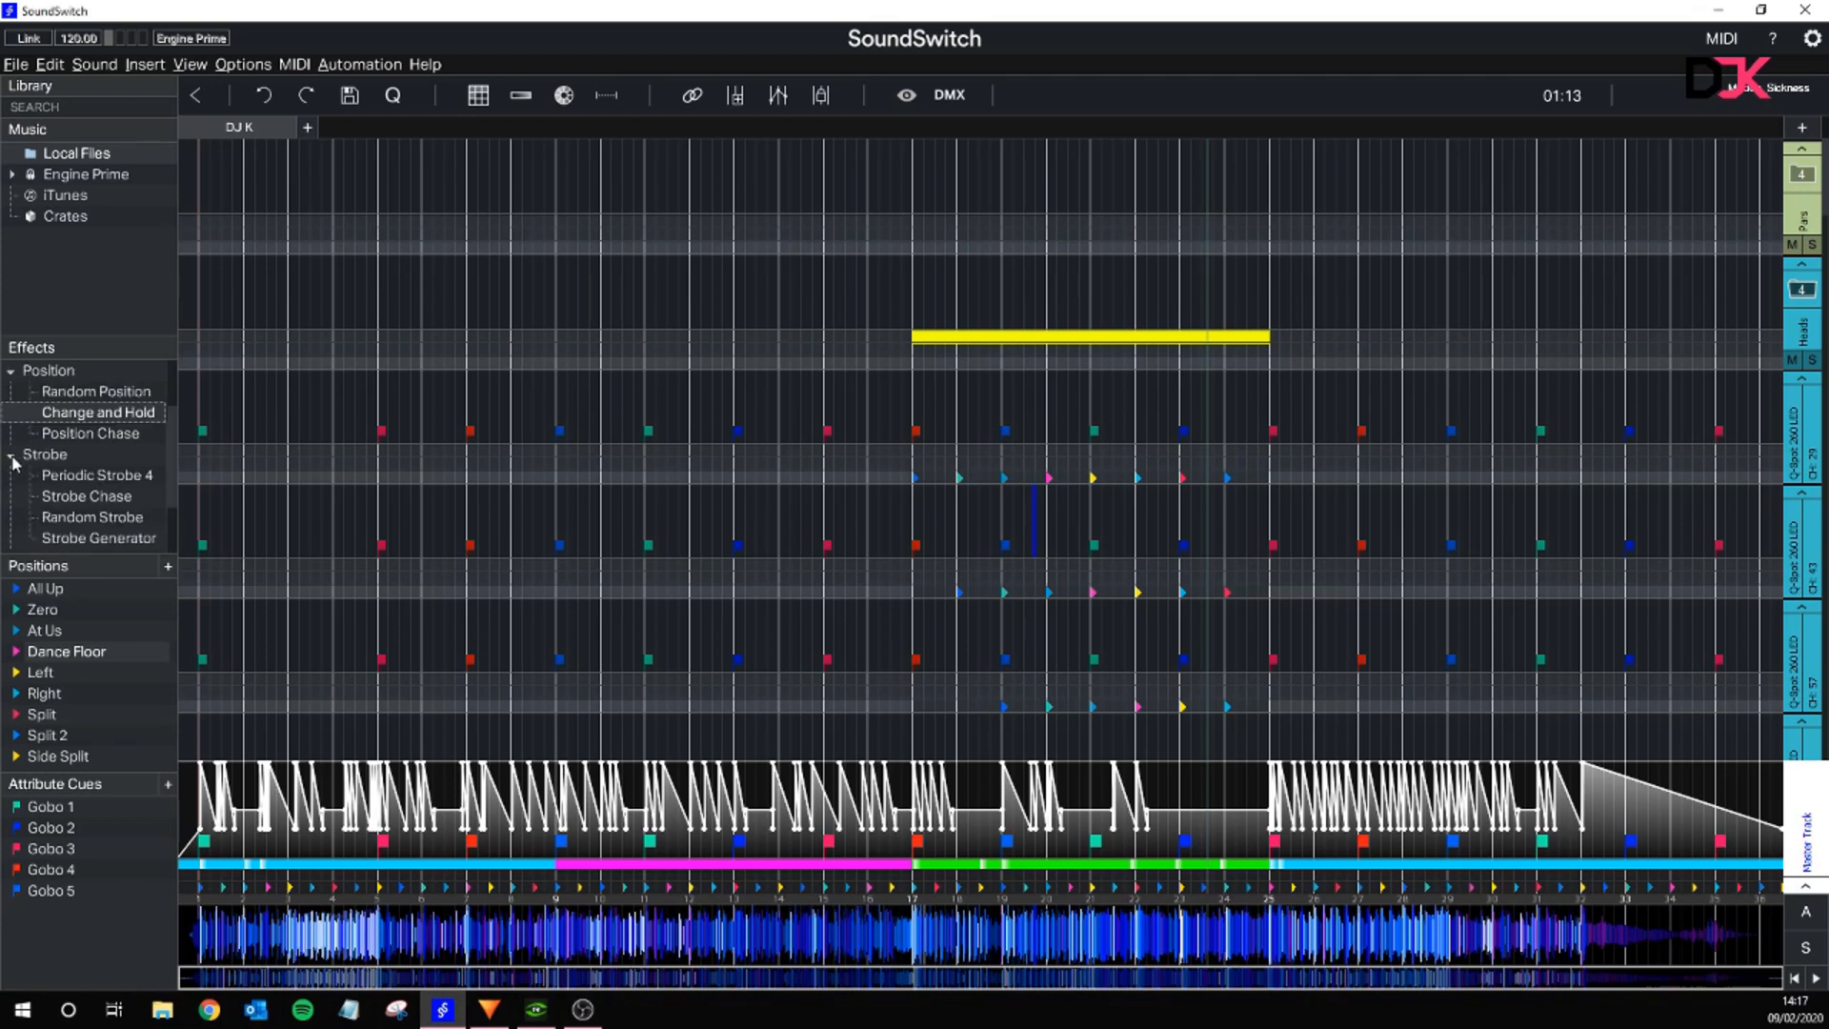
pyautogui.click(13, 459)
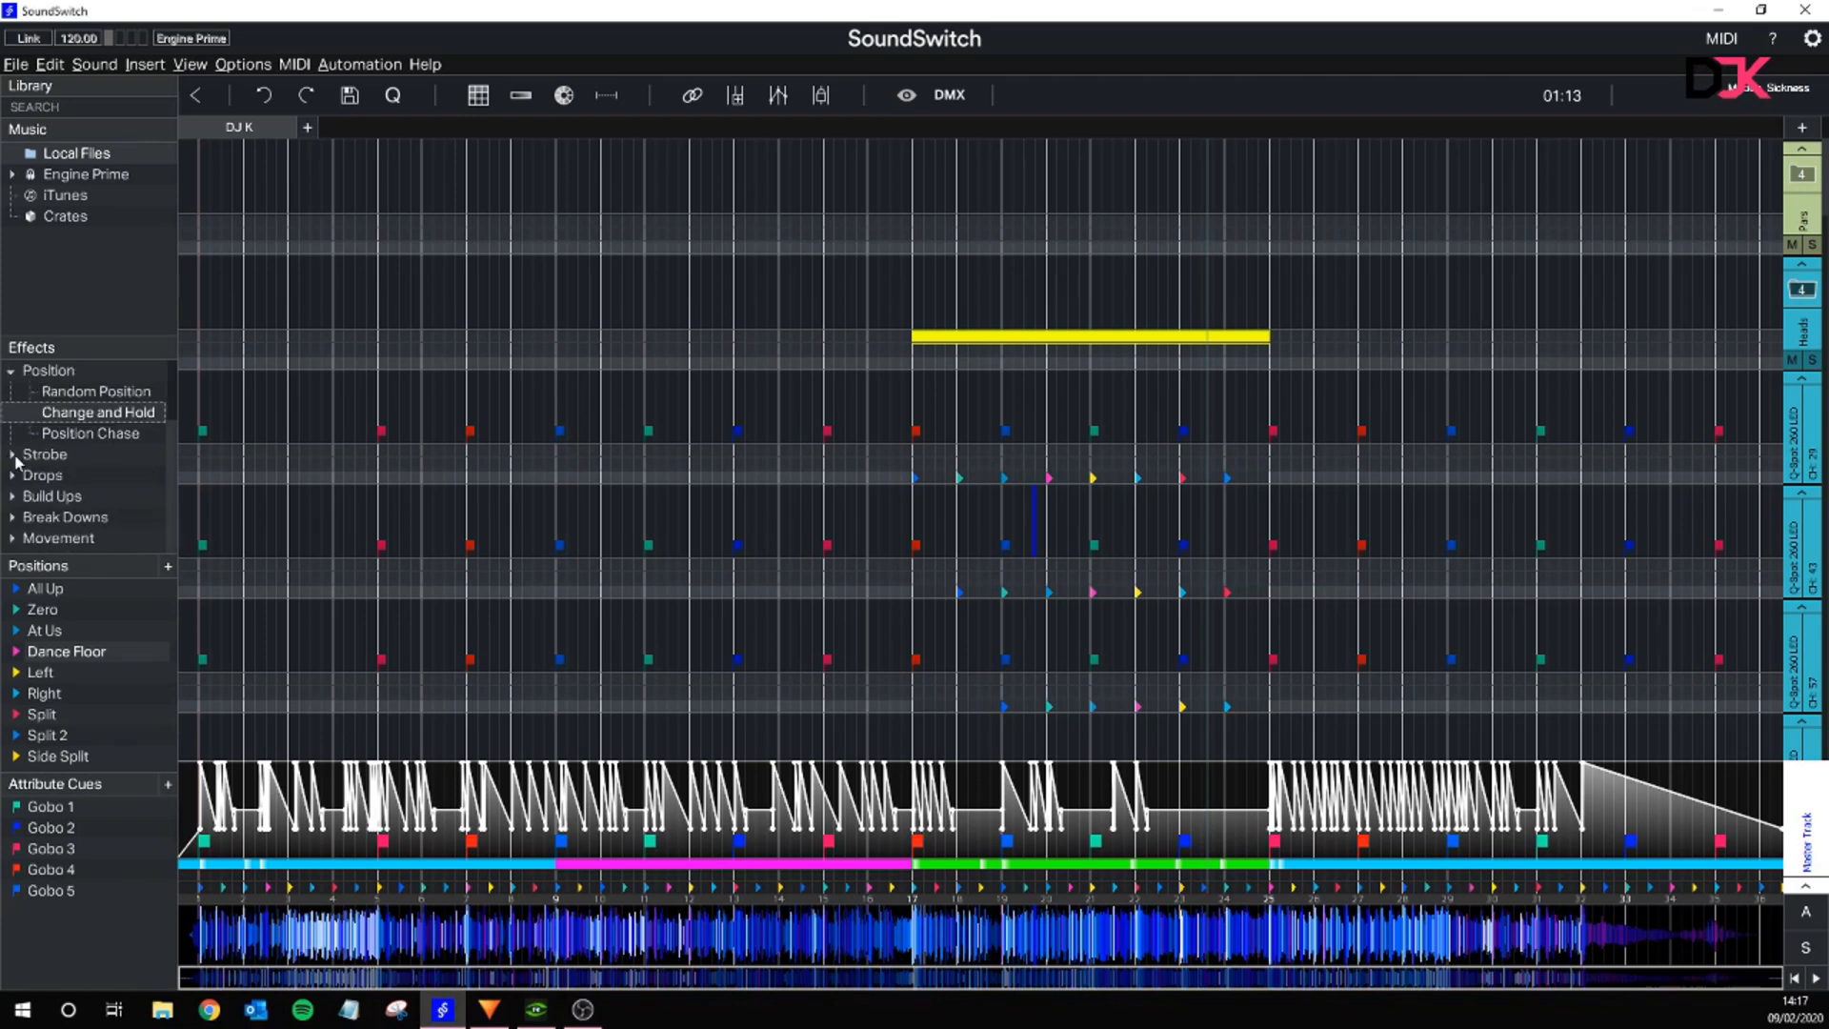
pyautogui.scroll(2, 61, 463)
pyautogui.click(11, 459)
pyautogui.scroll(-1, 36, 486)
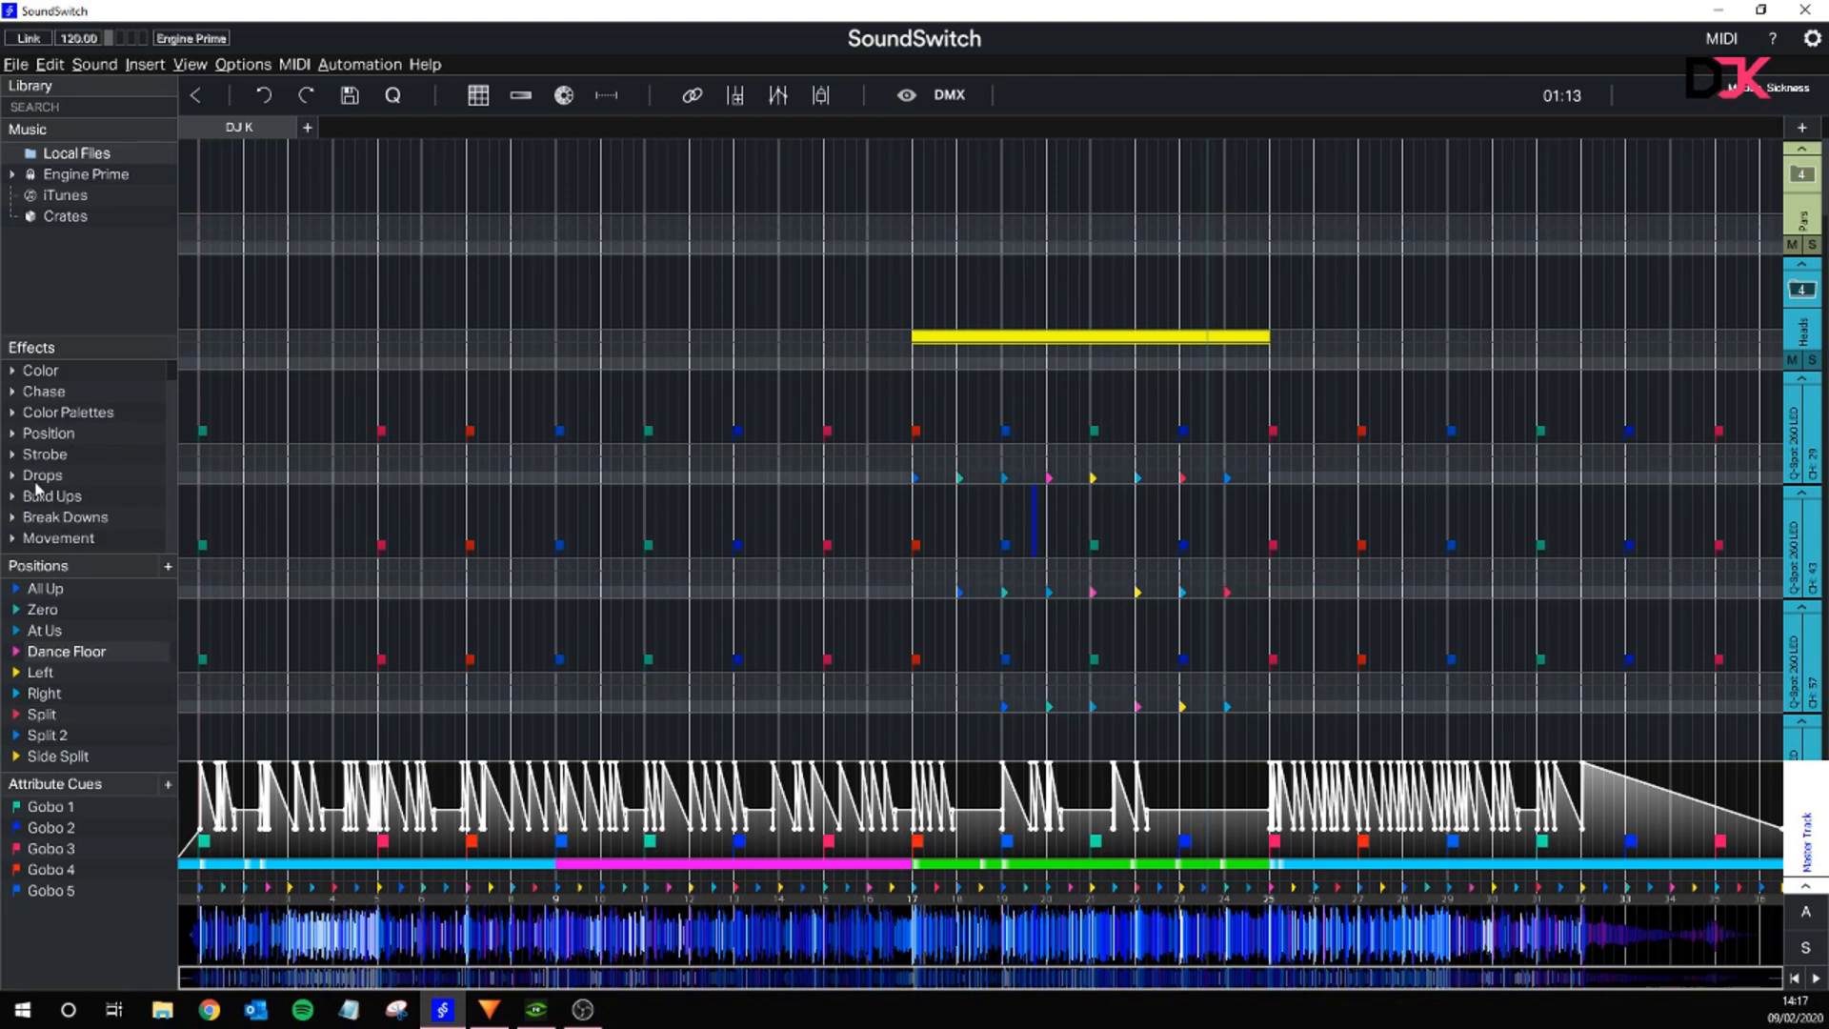
pyautogui.click(14, 539)
pyautogui.scroll(-4, 64, 528)
pyautogui.scroll(4, 76, 483)
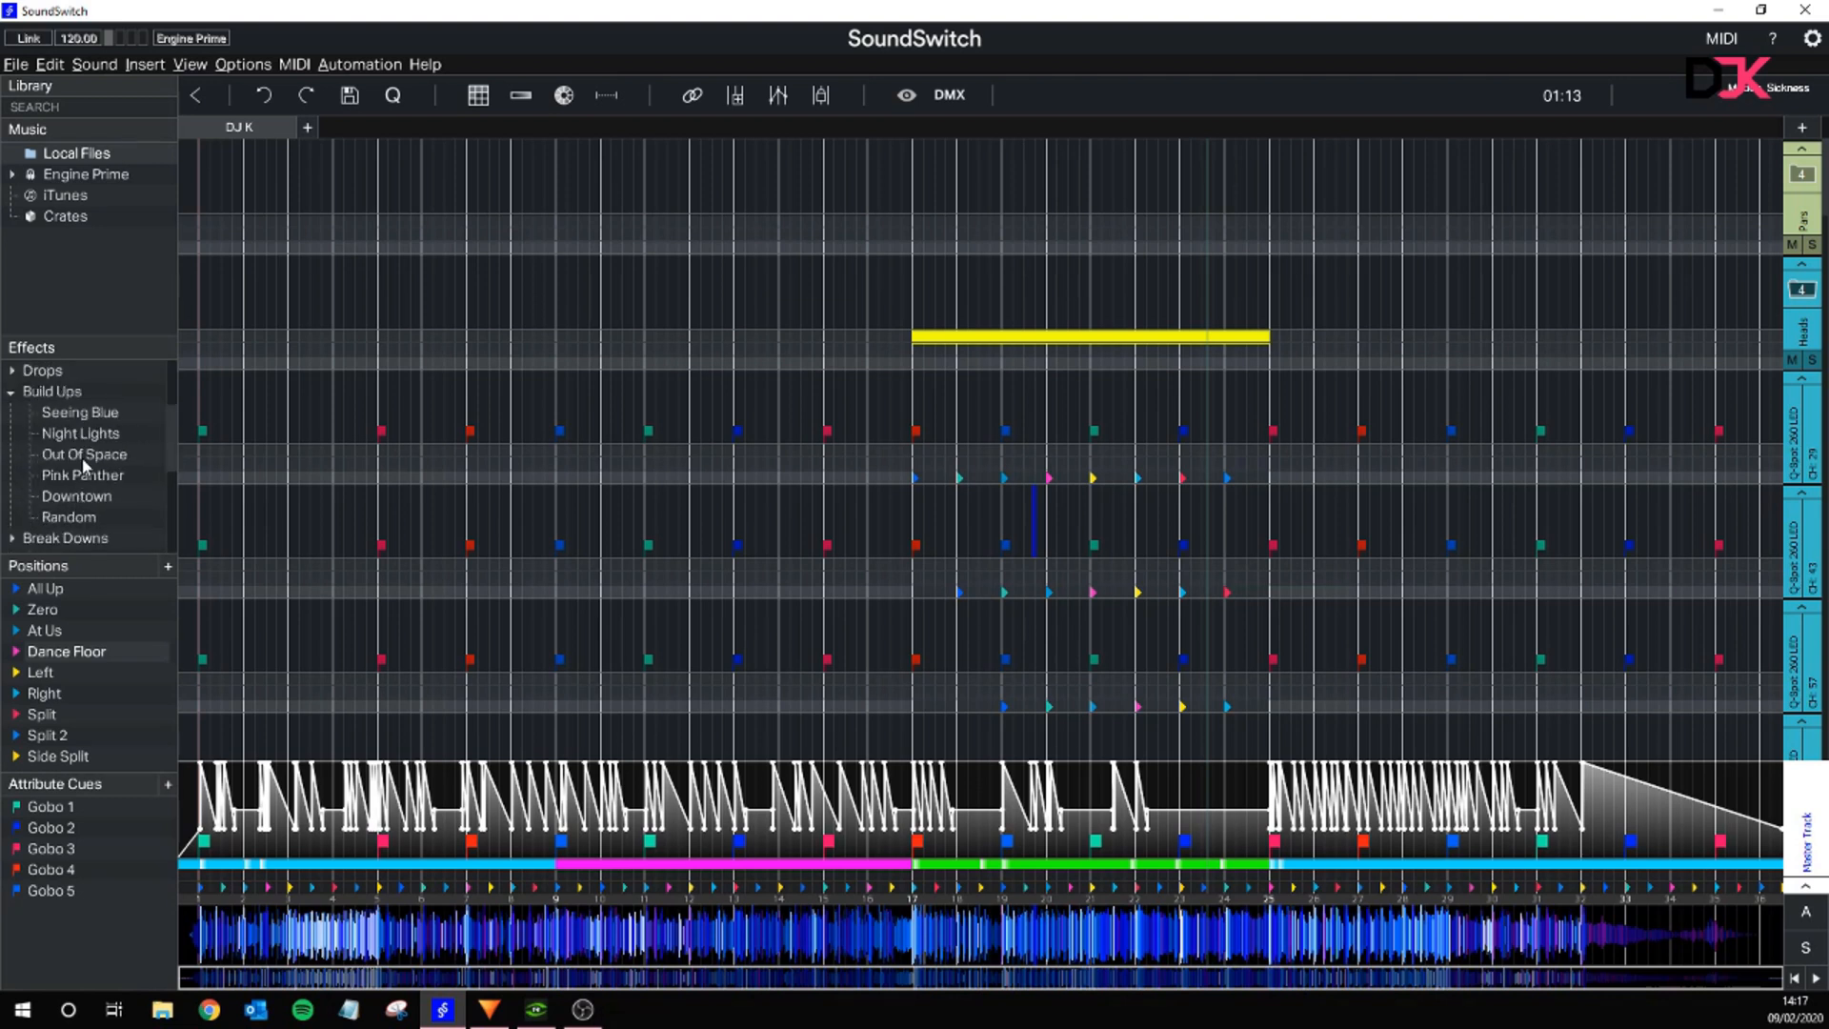
# - Apply the Downtown build-up effect to the whole Pars group from bar 4 to bar 5
pyautogui.click(360, 408)
pyautogui.click(431, 364)
pyautogui.moveTo(384, 186); pyautogui.dragTo(324, 182)
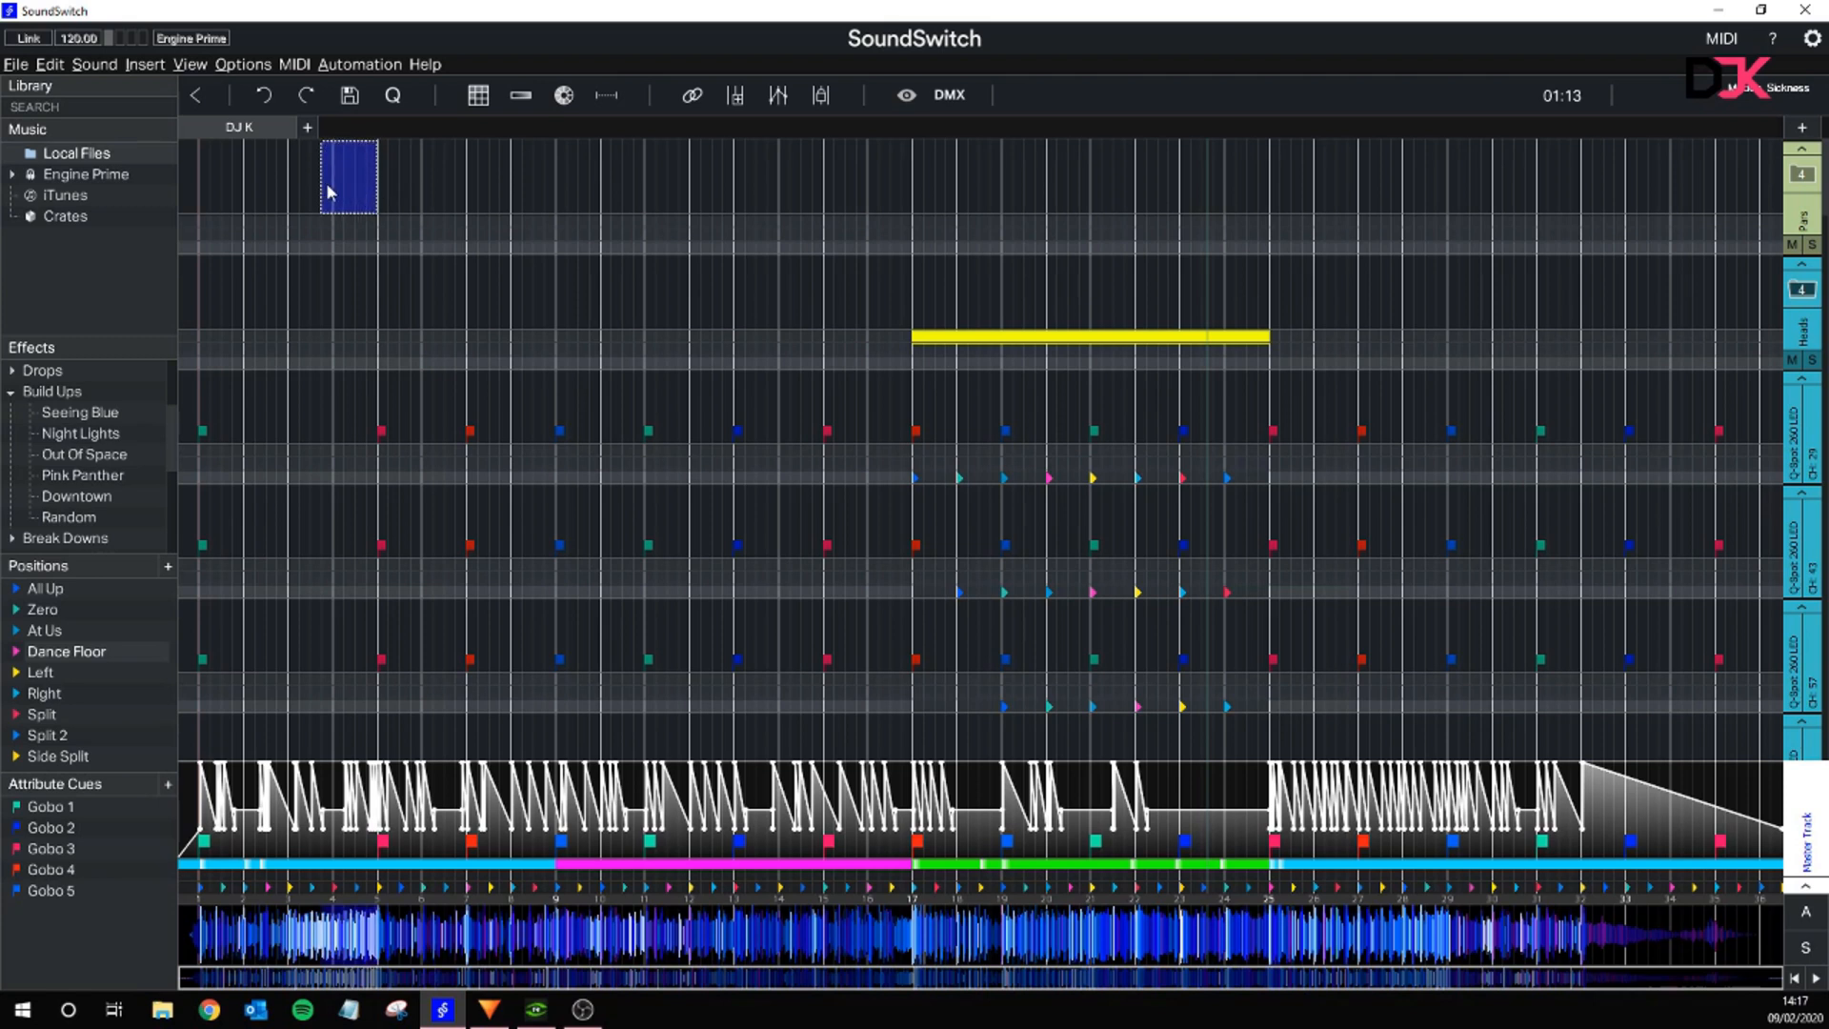
pyautogui.click(85, 478)
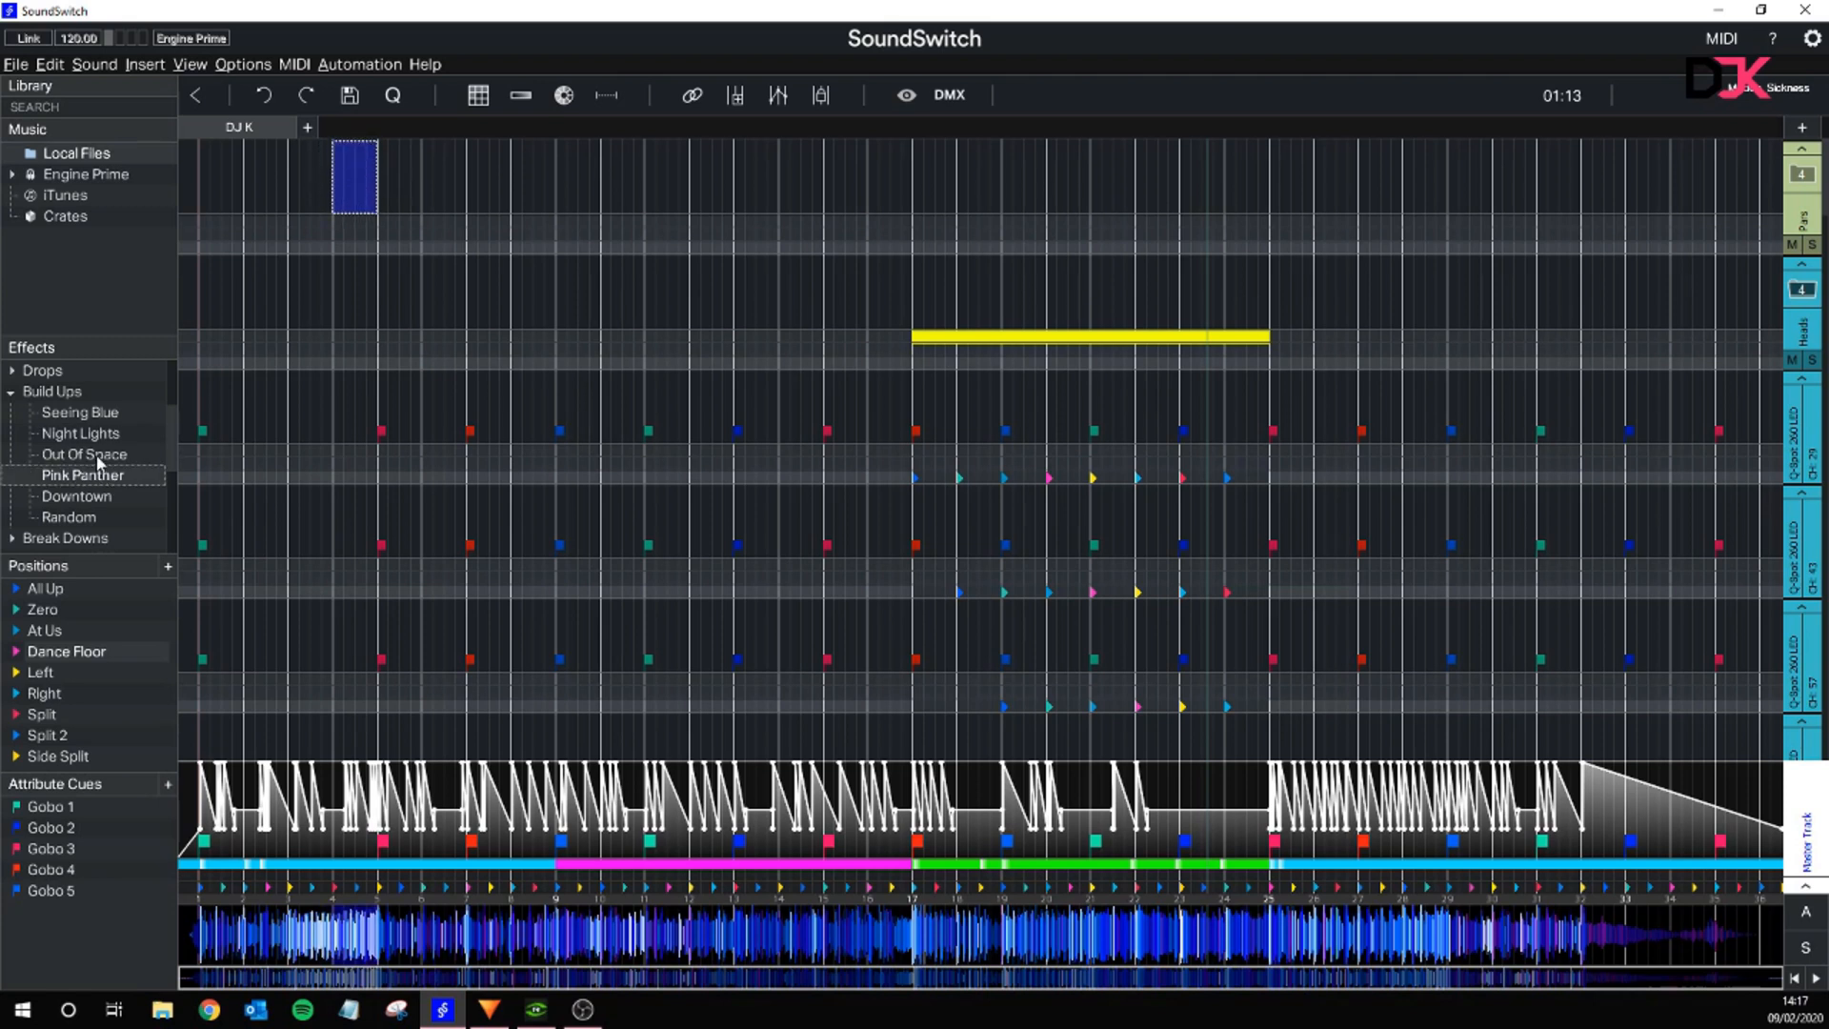
pyautogui.click(89, 499)
pyautogui.moveTo(92, 499); pyautogui.dragTo(375, 205)
pyautogui.click(851, 495)
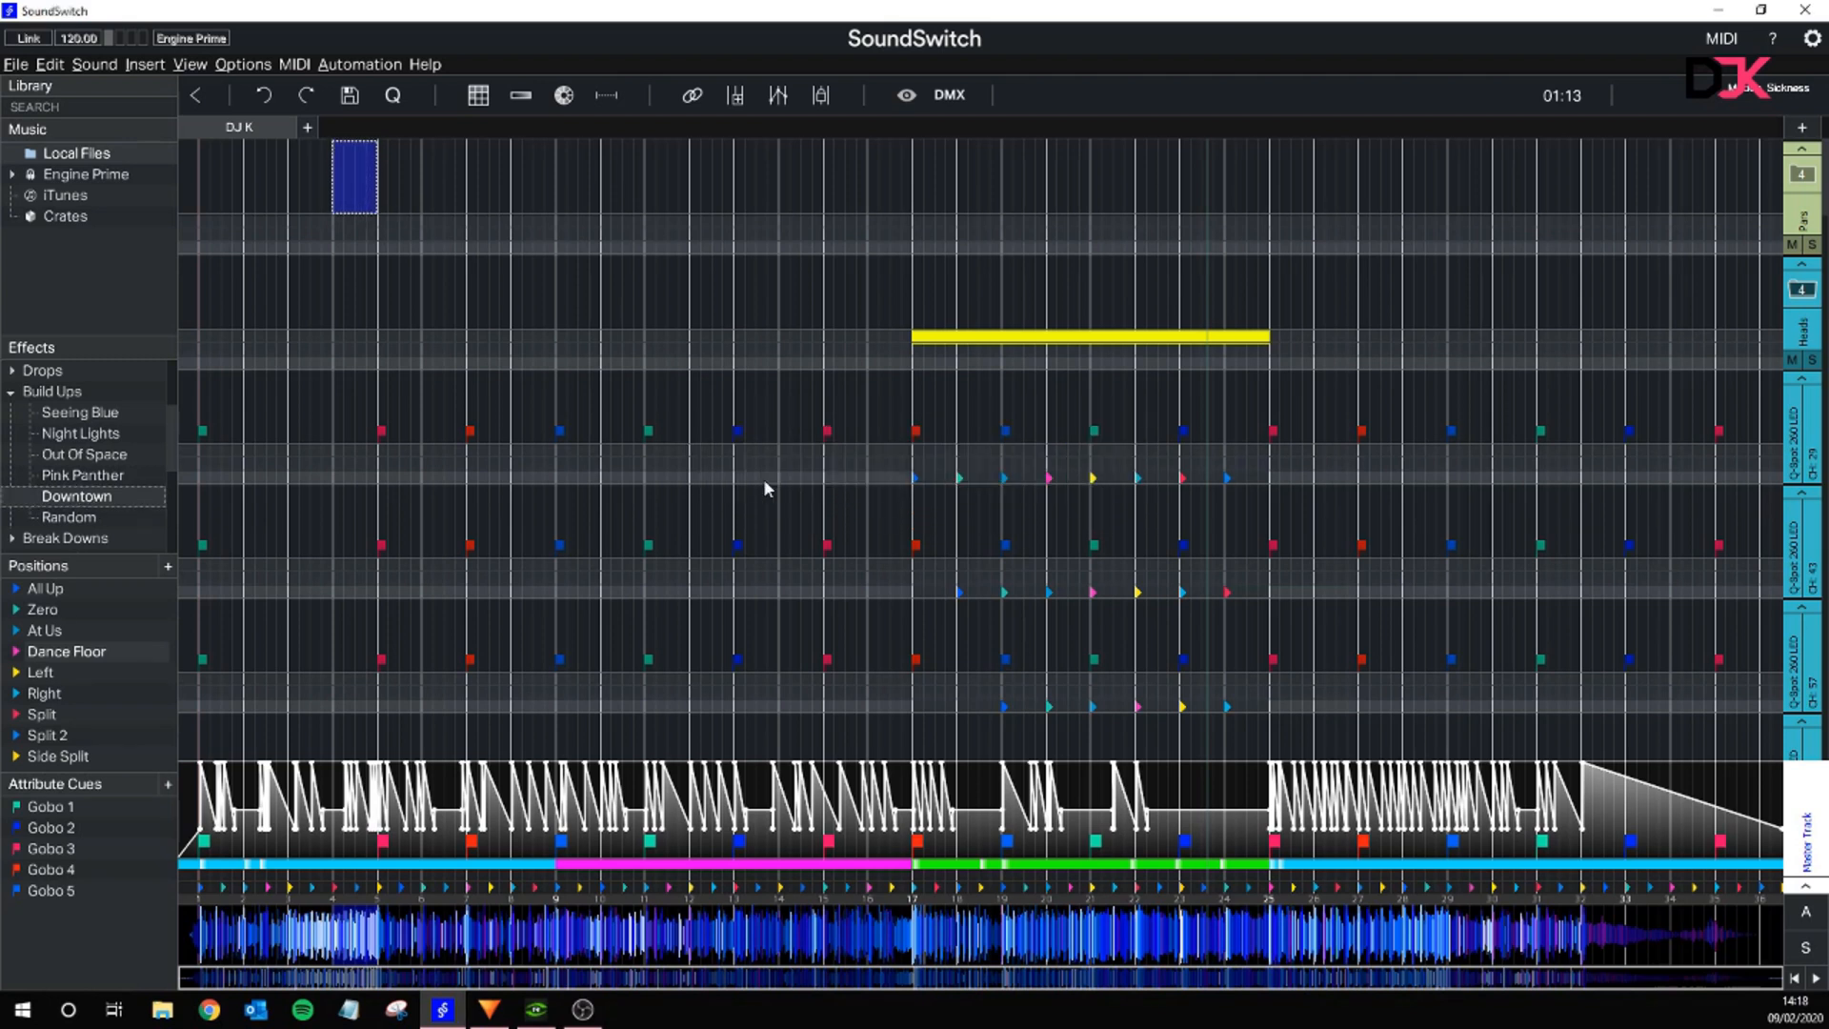
# - Expand the Pars group and play the show from about bar 2 to preview the Downtown build-up in Realizzer
pyautogui.click(1802, 176)
pyautogui.click(269, 186)
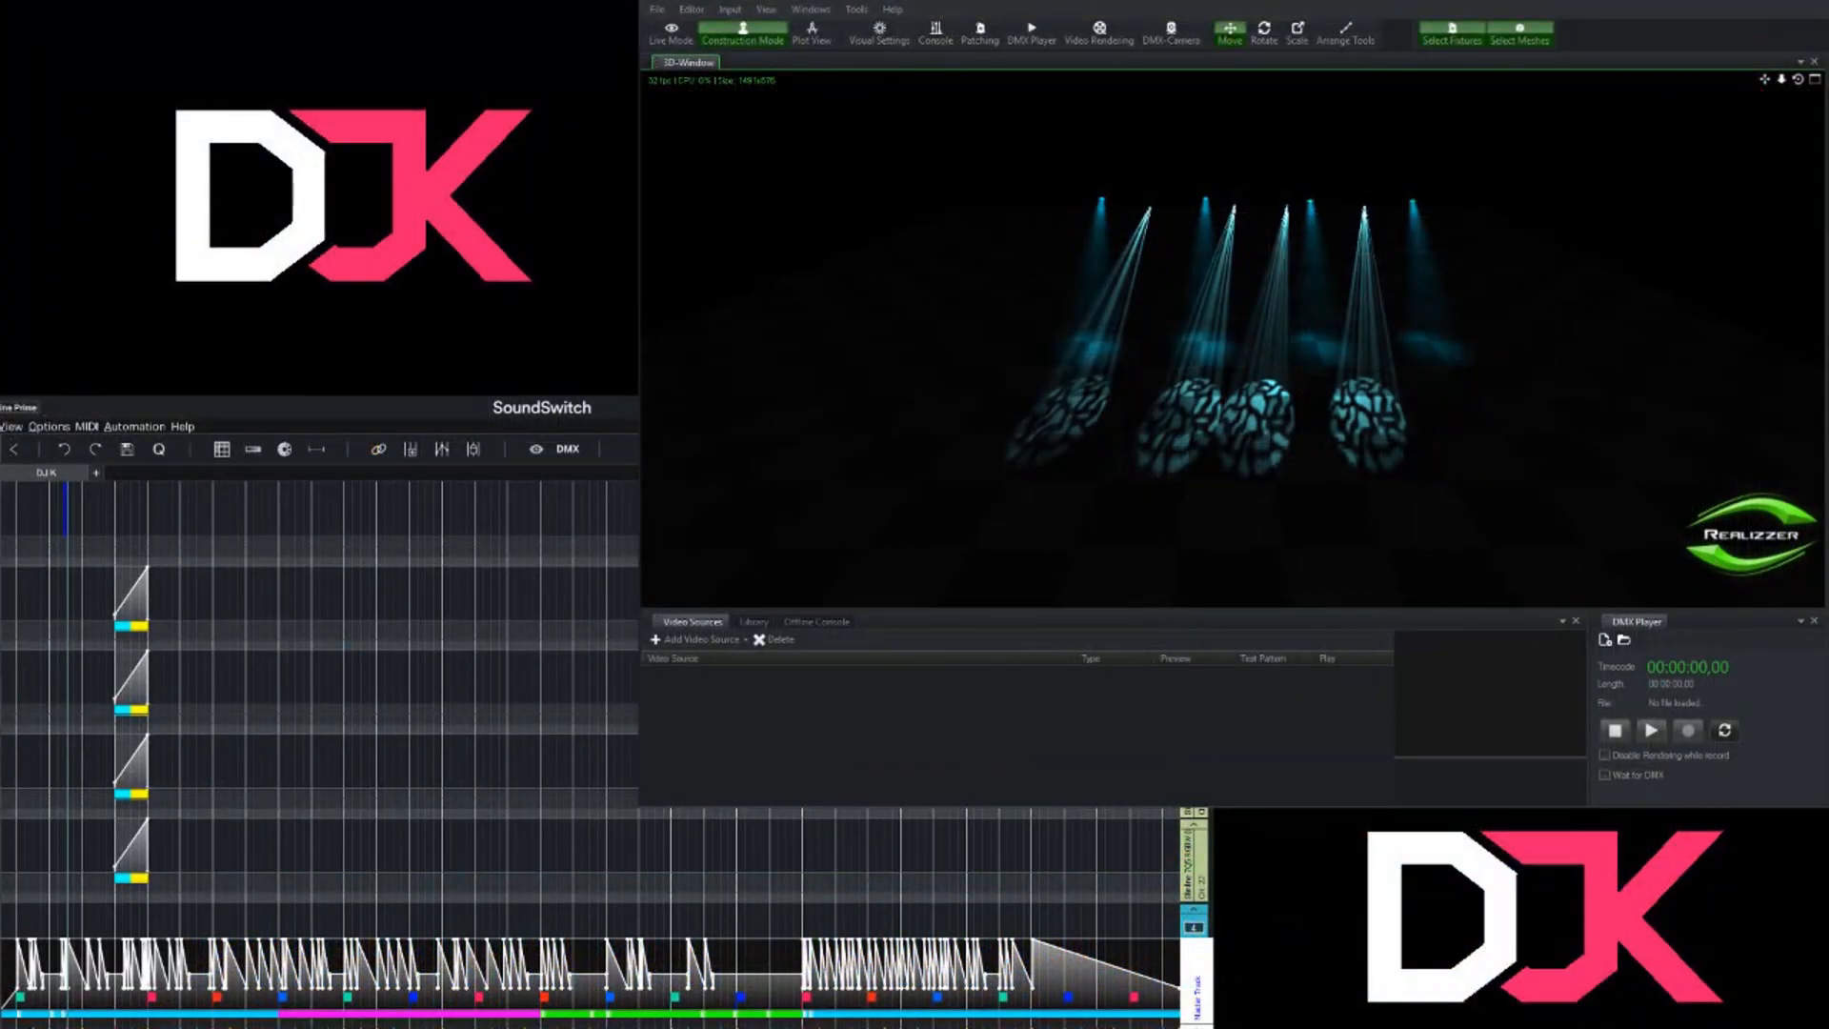
pyautogui.click(59, 532)
pyautogui.press('space')
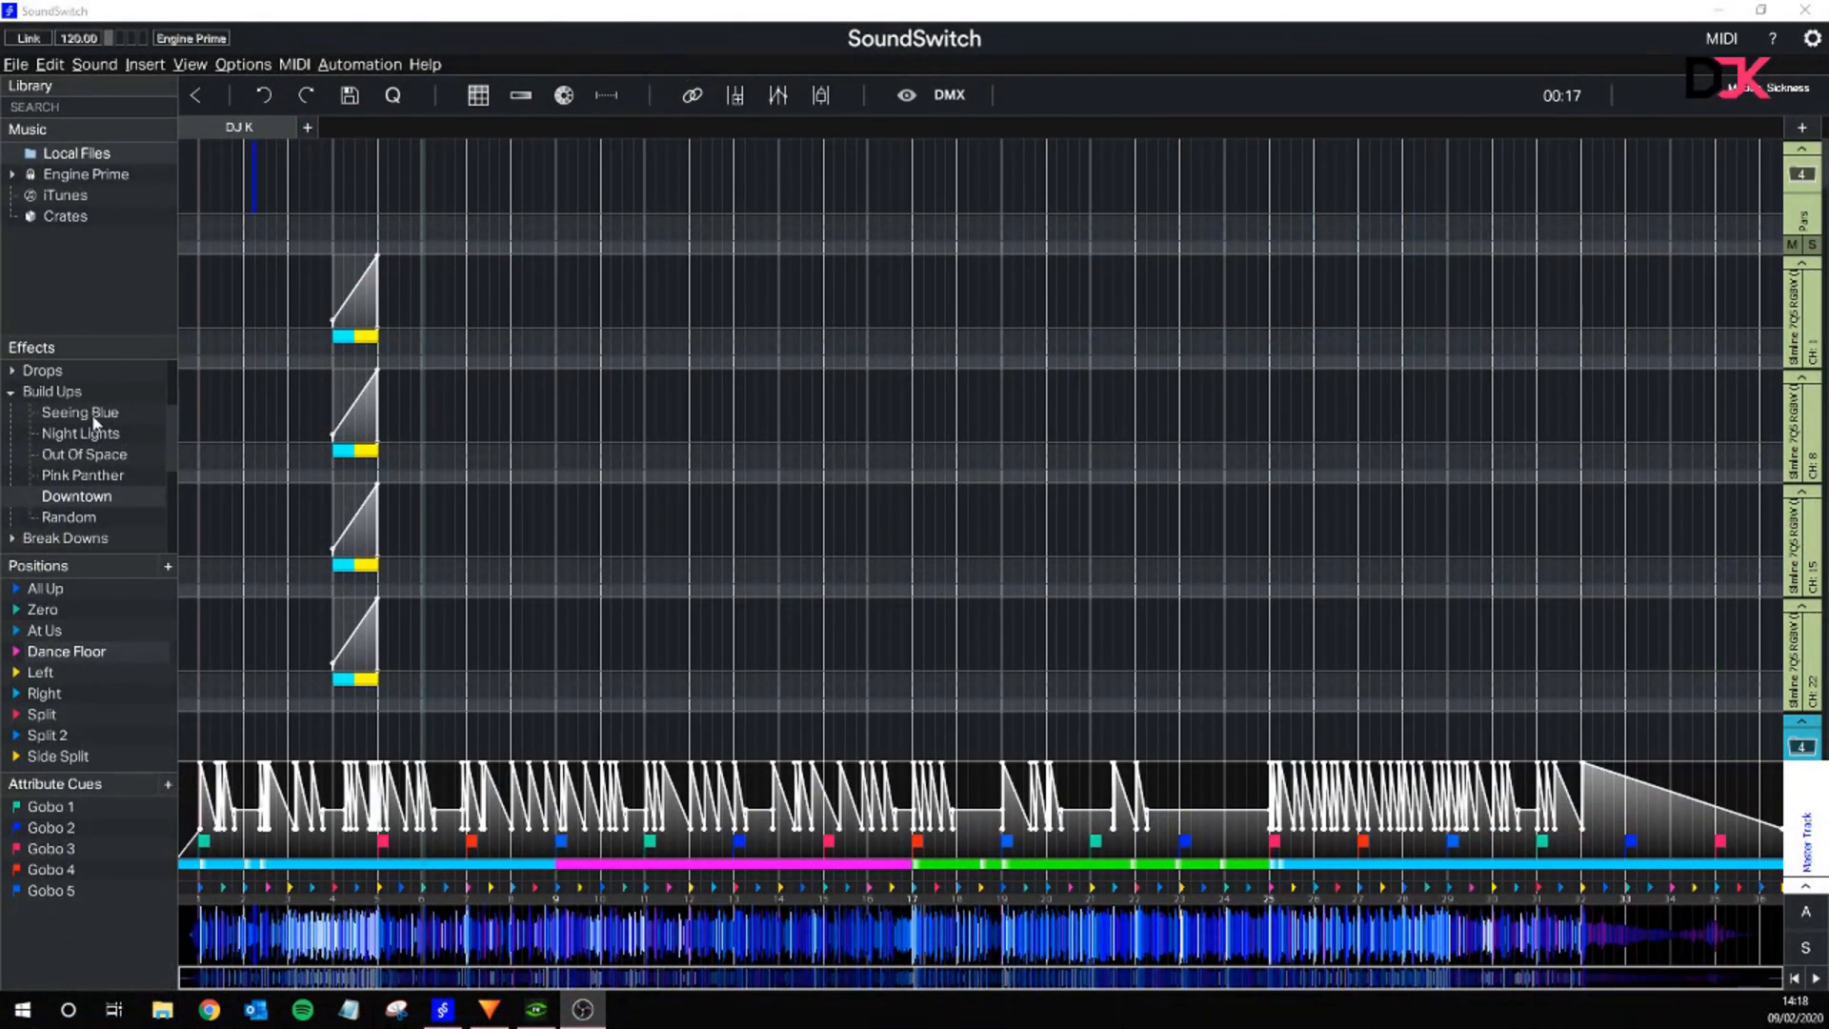
# - Apply the Fire Storm drop effect to the whole Pars group from bar 16 to bar 17
pyautogui.click(12, 391)
pyautogui.click(12, 370)
pyautogui.scroll(1, 69, 429)
pyautogui.scroll(-1, 68, 430)
pyautogui.click(80, 433)
pyautogui.scroll(-1, 1029, 369)
pyautogui.scroll(1, 953, 400)
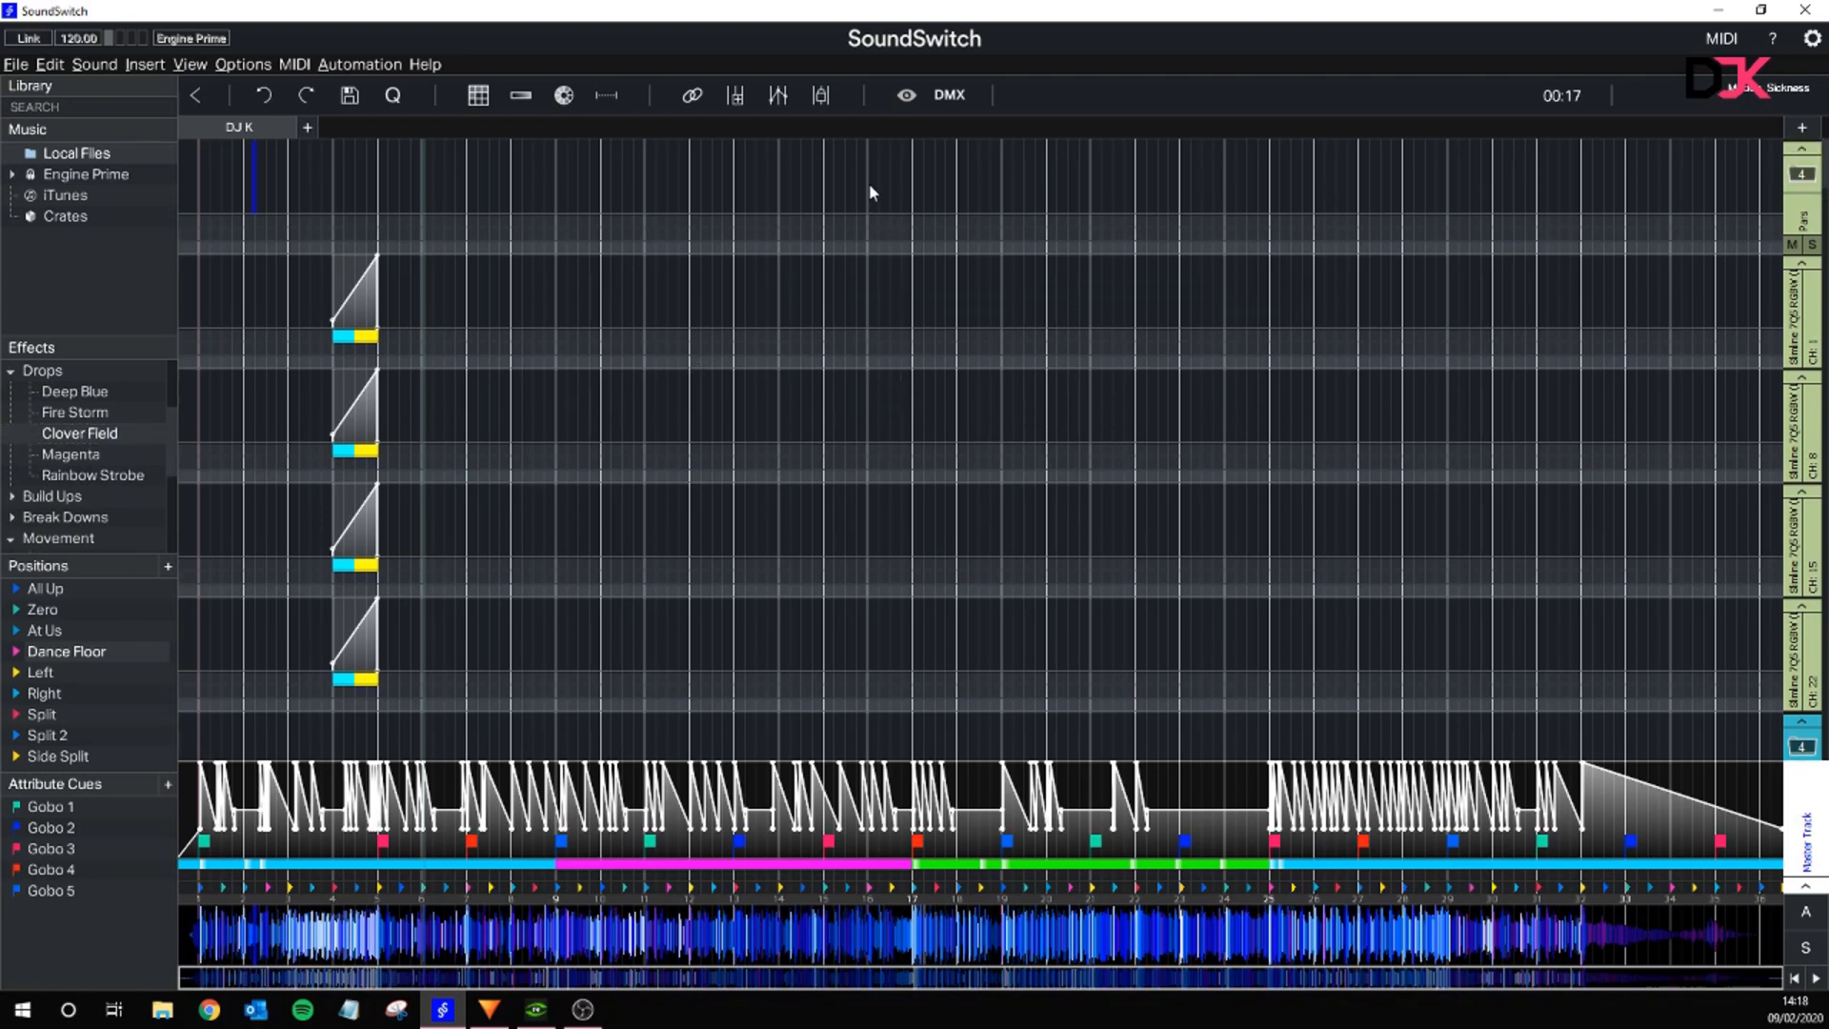
pyautogui.moveTo(870, 190); pyautogui.dragTo(918, 184)
pyautogui.moveTo(90, 417); pyautogui.dragTo(914, 190)
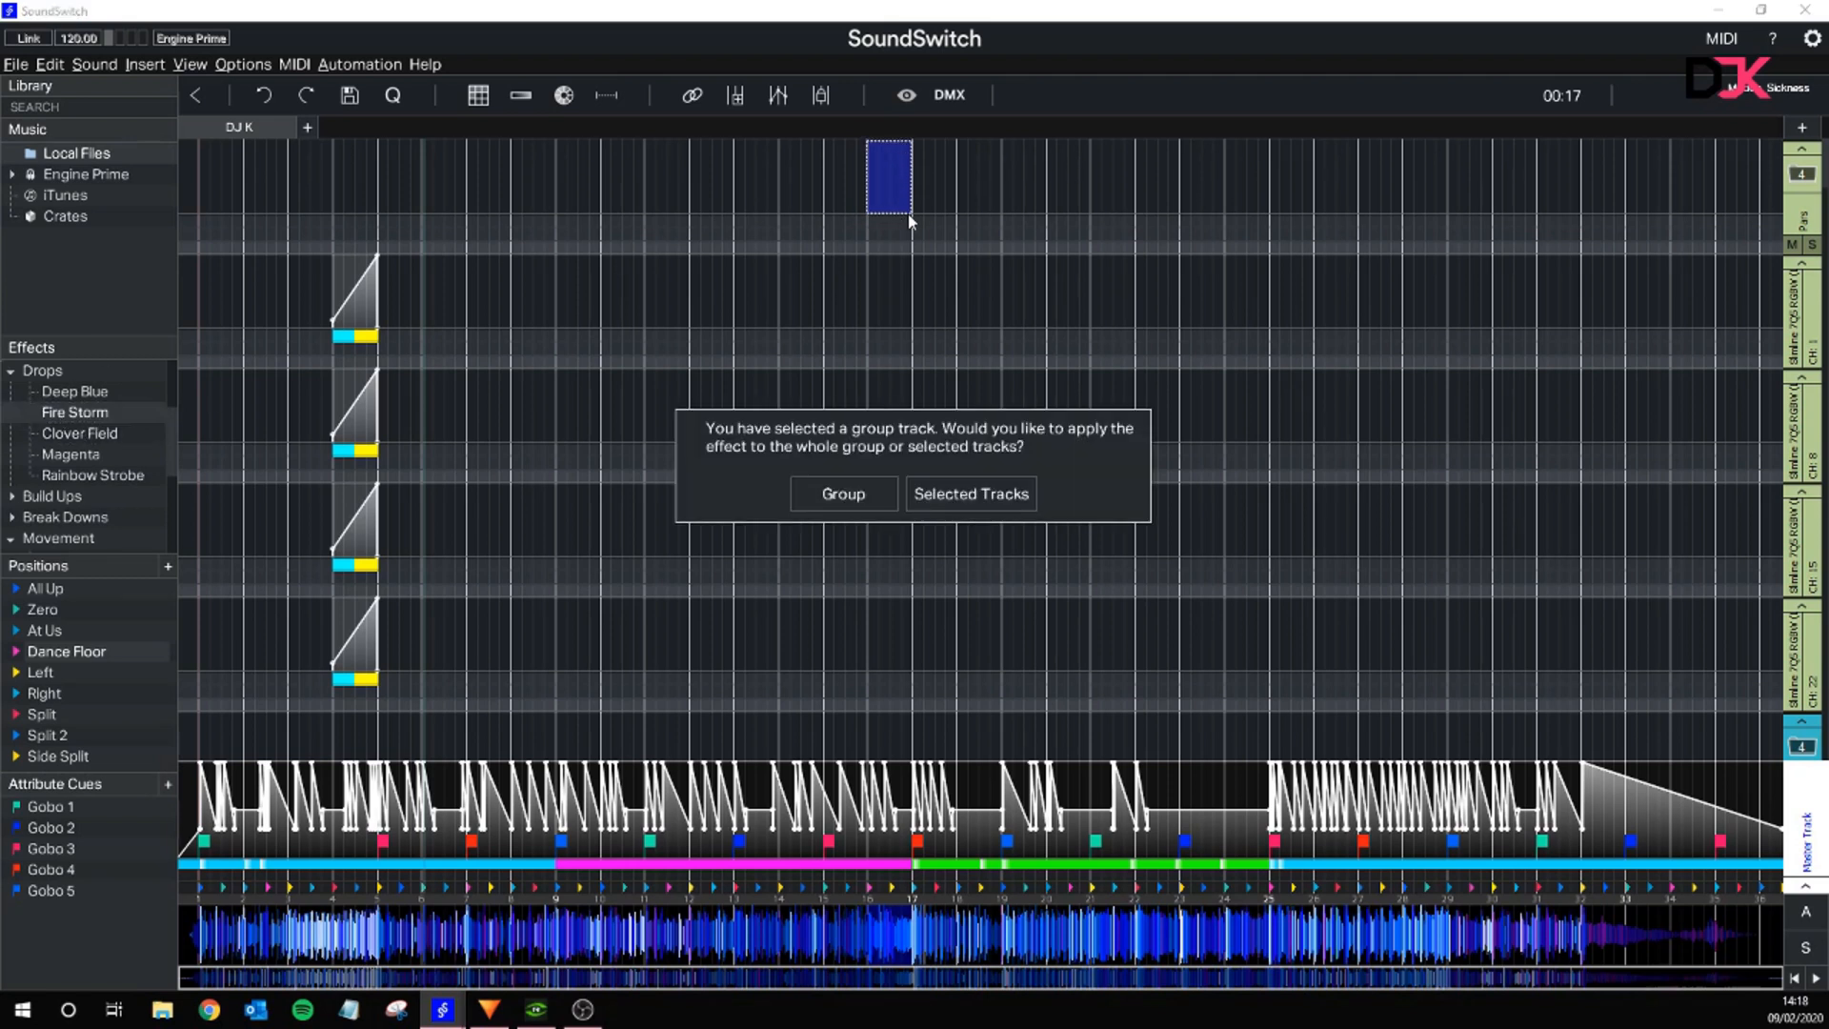
pyautogui.click(843, 493)
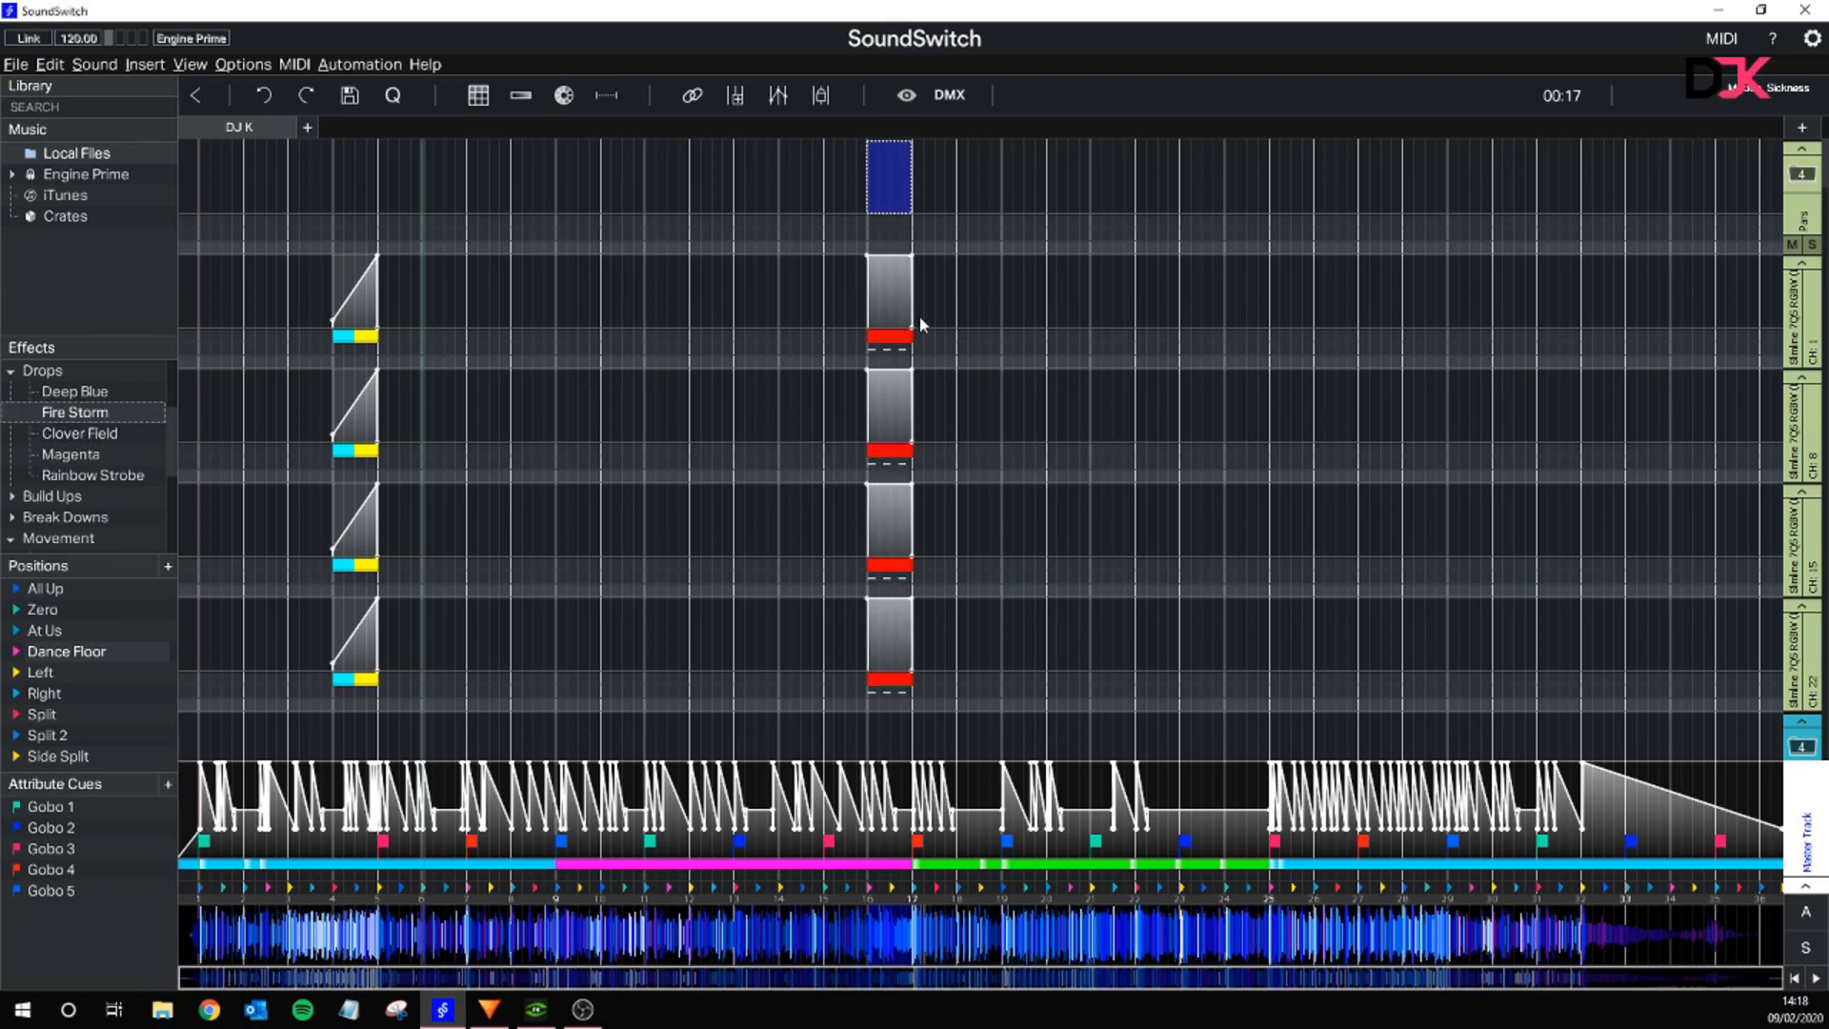
pyautogui.click(953, 428)
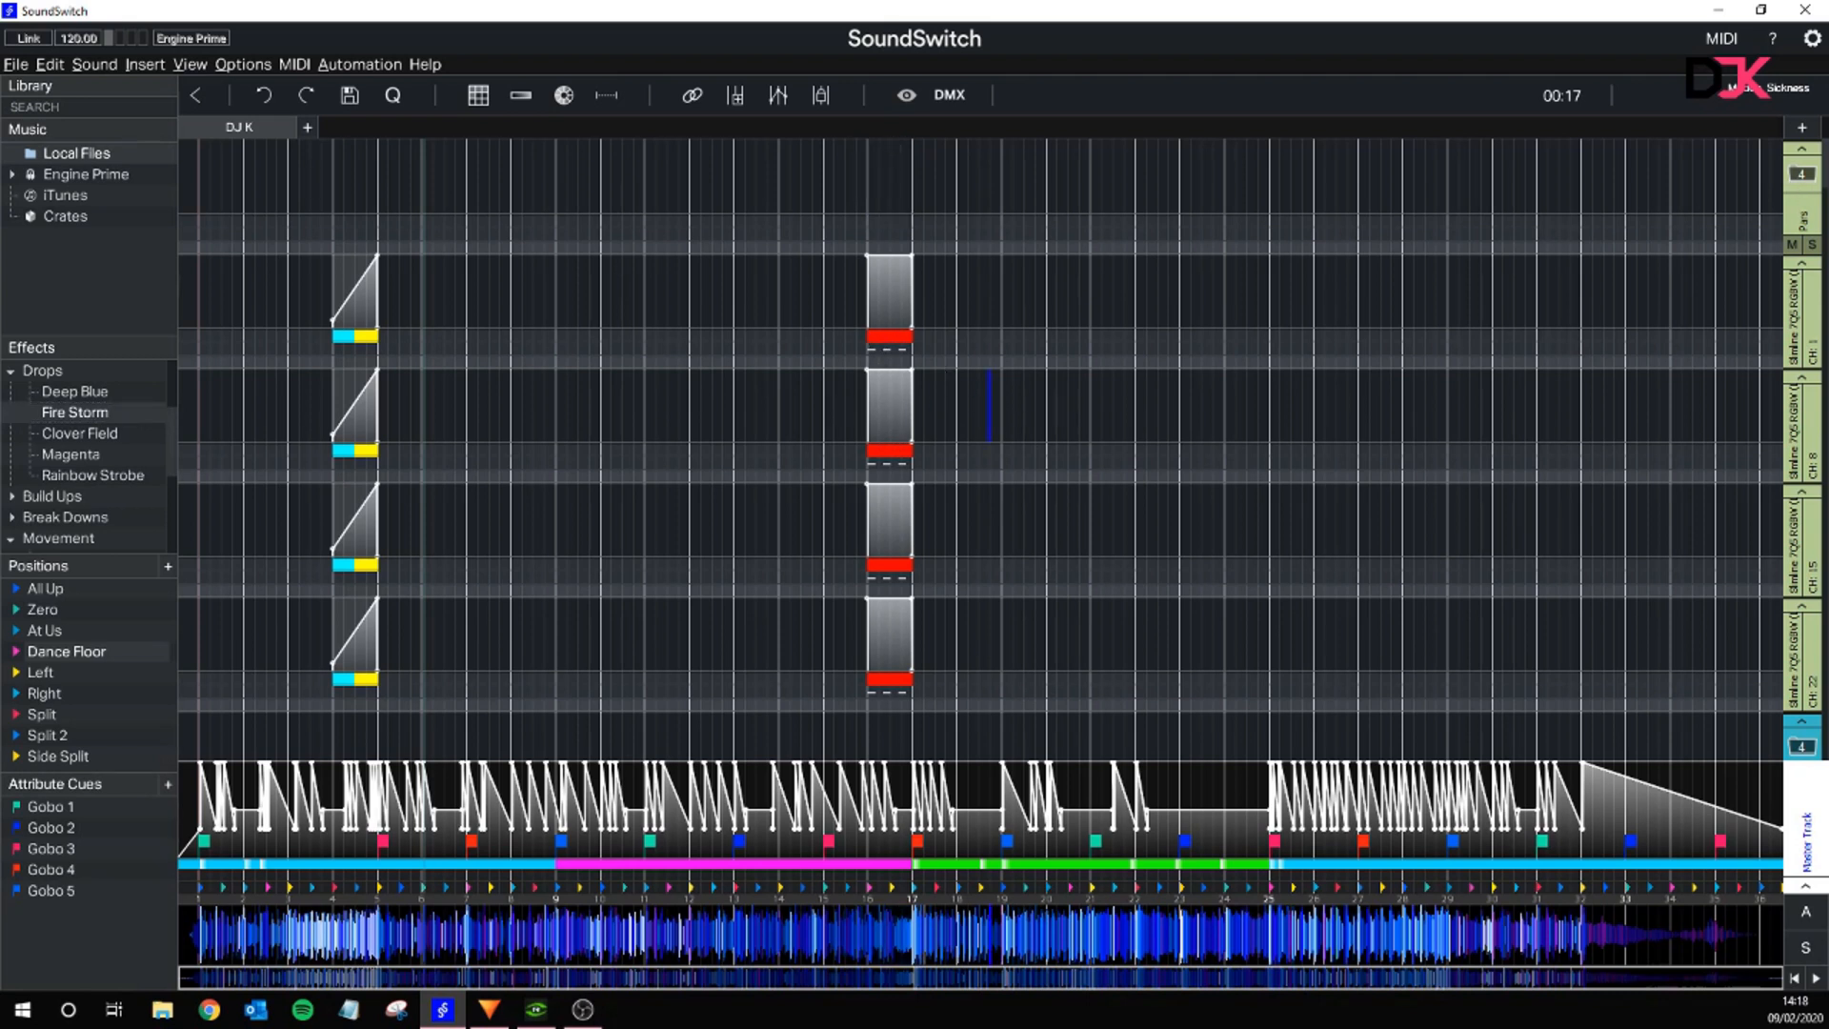
# - Collapse the Pars group and create an override on the first Q-Spot 260 LED track from bar 4 to bar 5
pyautogui.click(1804, 185)
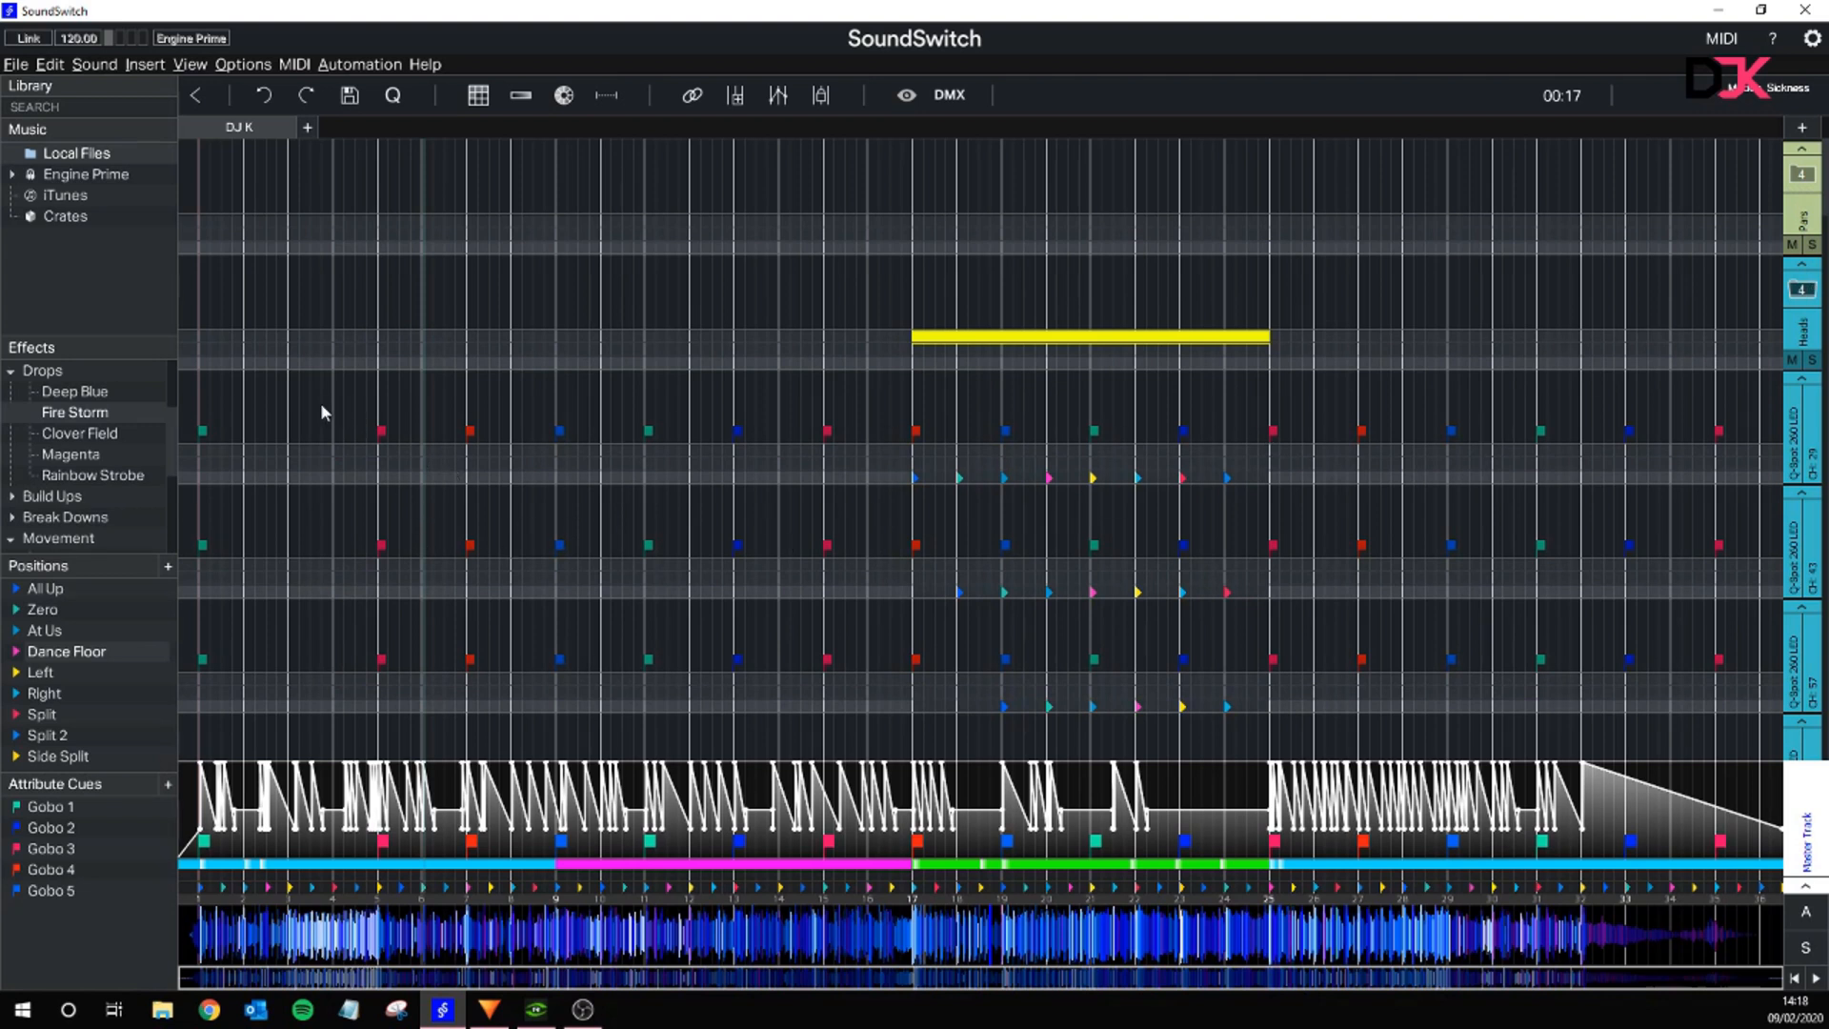
pyautogui.moveTo(339, 404); pyautogui.dragTo(381, 405)
pyautogui.rightClick(367, 413)
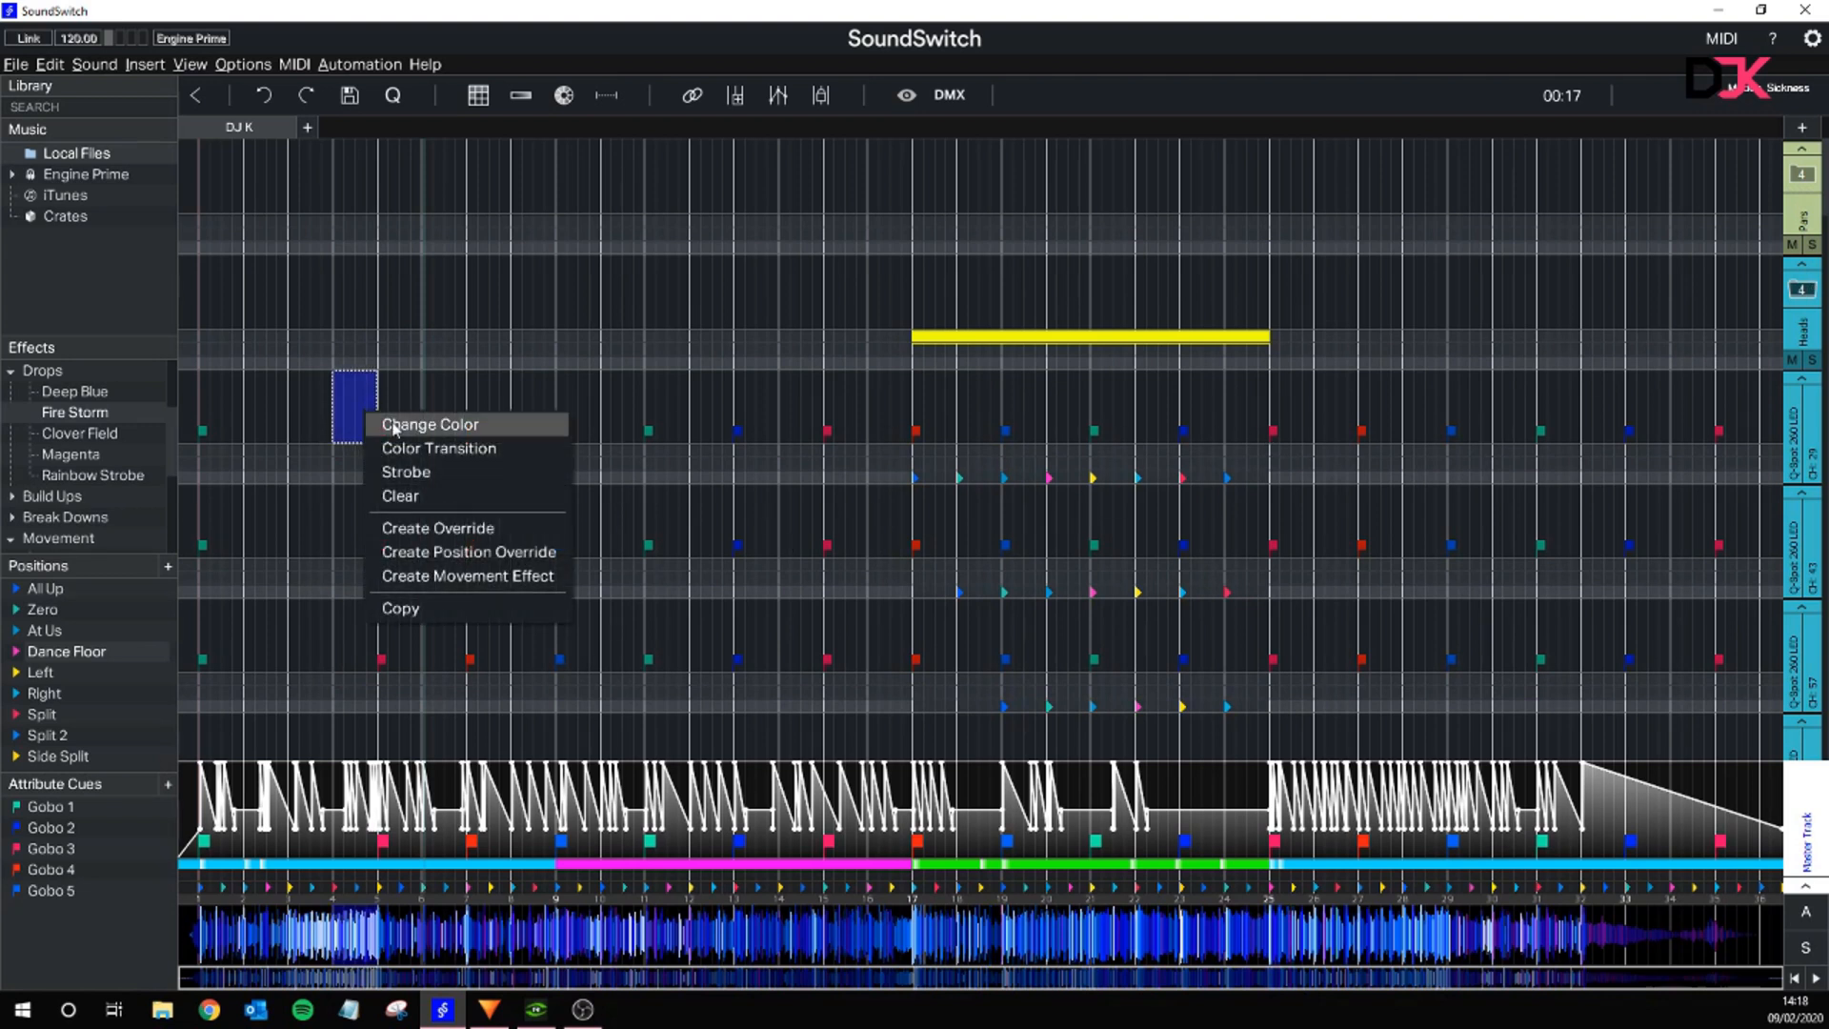
pyautogui.click(437, 528)
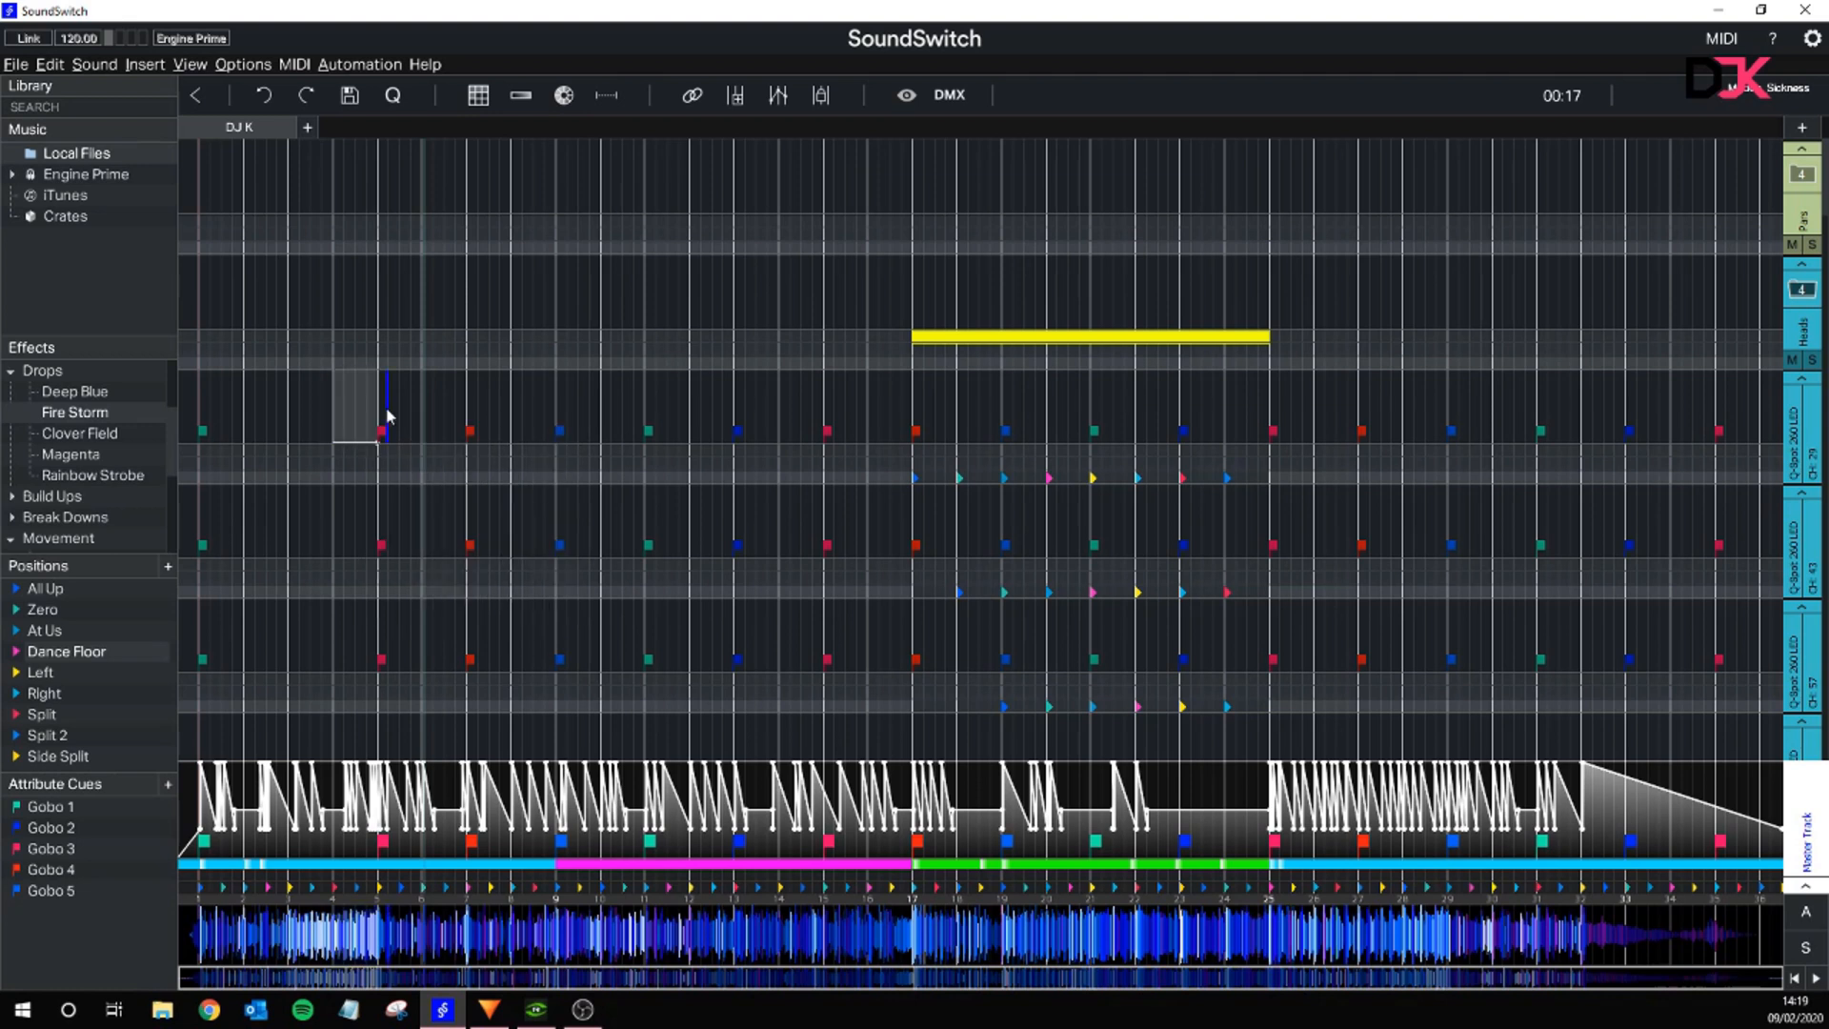
# - Create a matching override on the third Q-Spot 260 LED track from bar 4 to bar 5
pyautogui.moveTo(343, 620)
pyautogui.mouseDown()
pyautogui.moveTo(368, 620)
pyautogui.moveTo(339, 624)
pyautogui.mouseUp()
pyautogui.click(336, 621)
pyautogui.click(375, 621)
pyautogui.rightClick(358, 623)
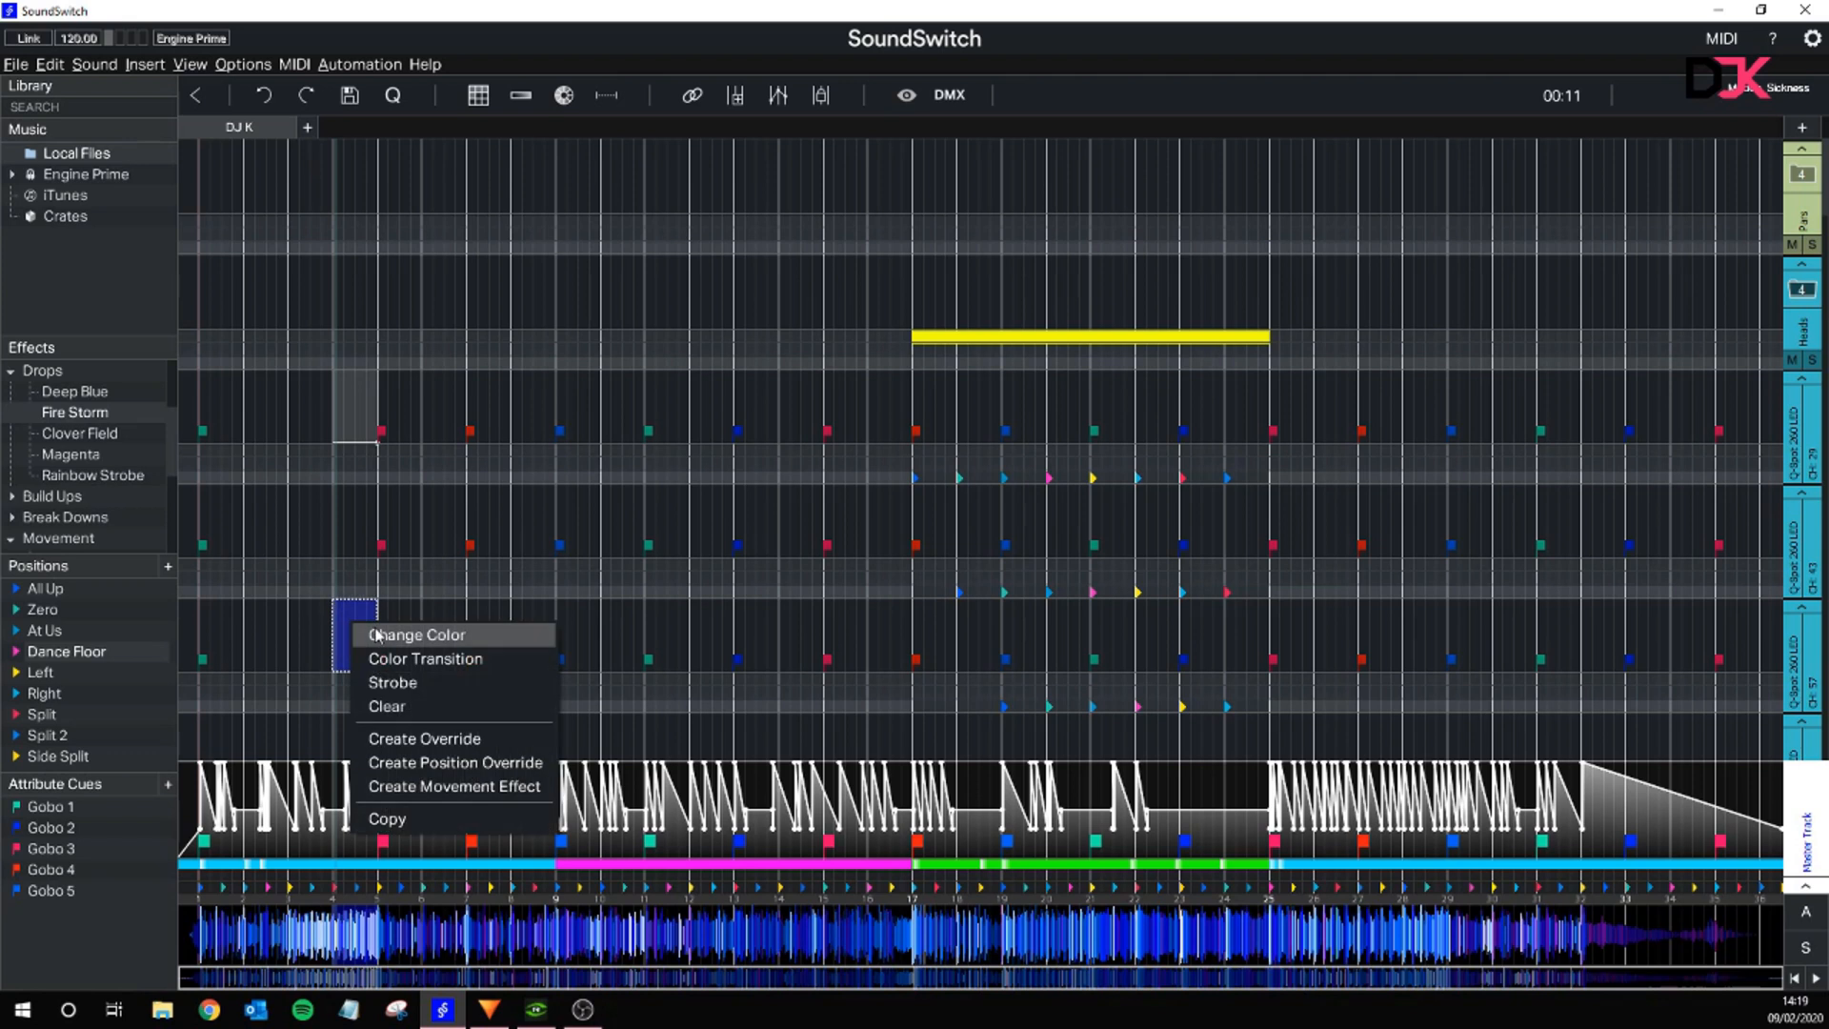
pyautogui.click(447, 704)
pyautogui.click(473, 592)
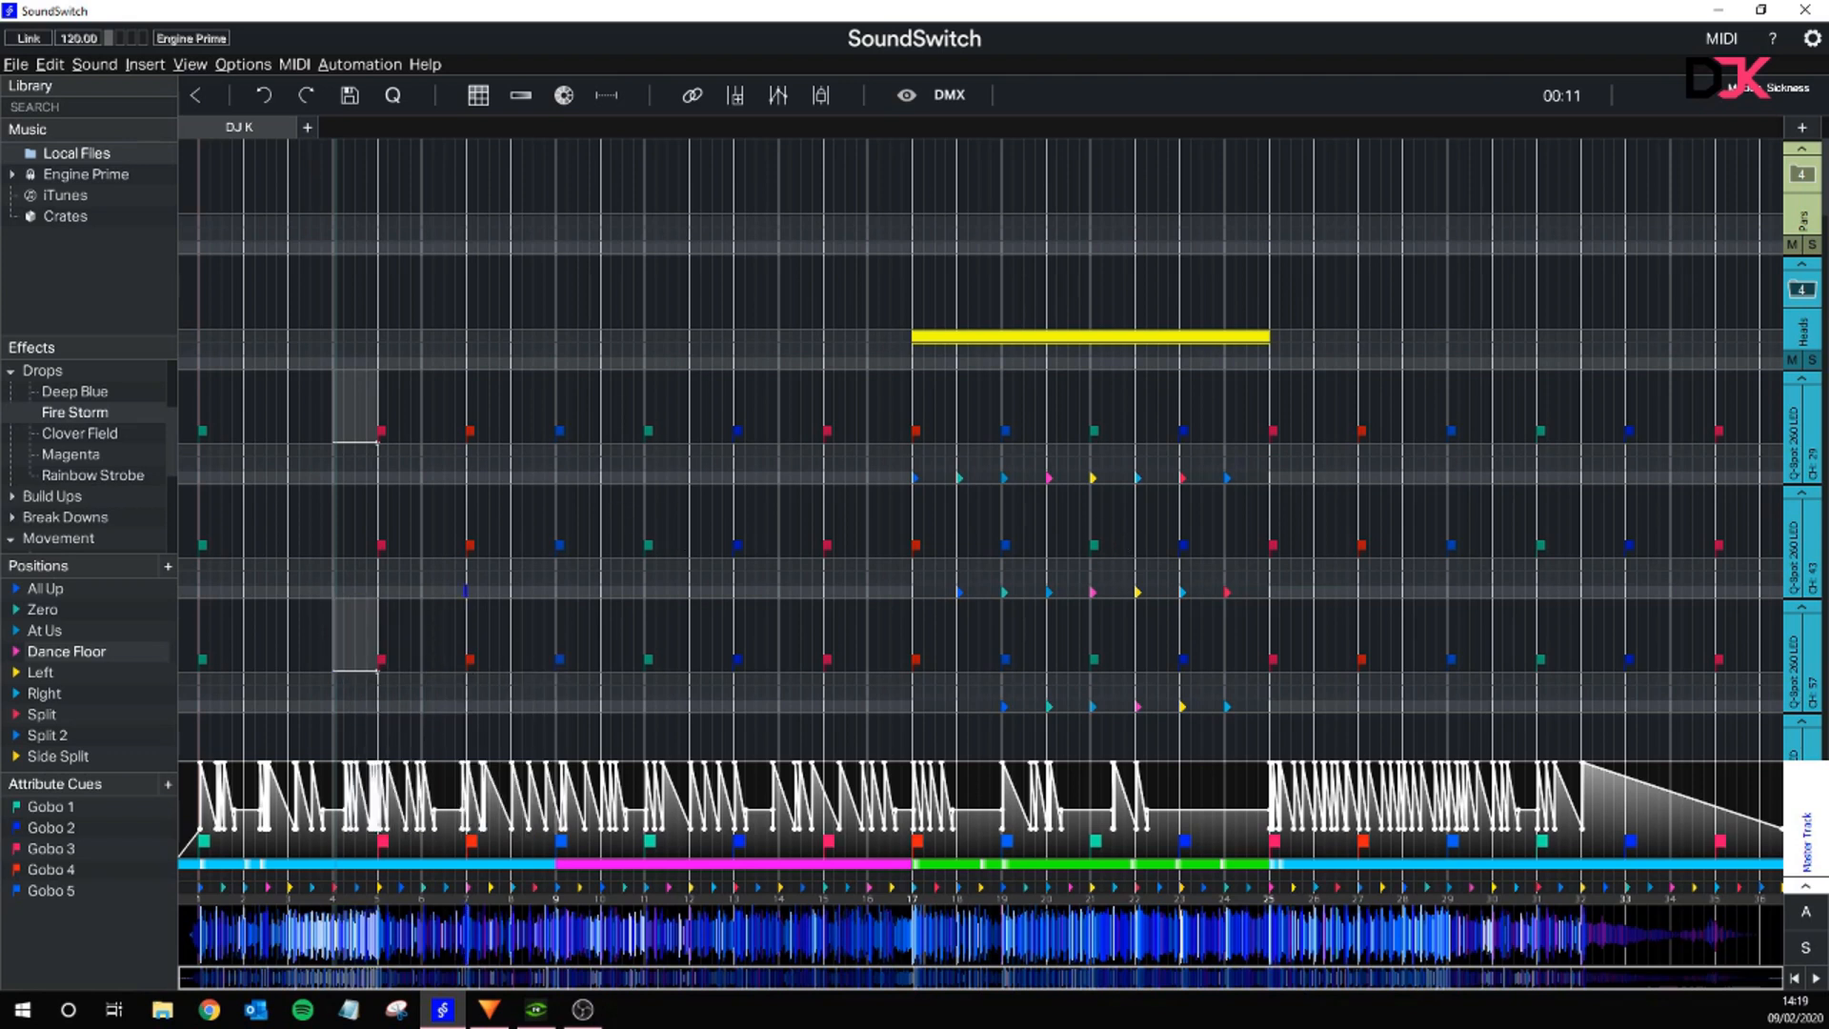
# - Preview the head overrides in Realizzer from about bar 3, moving the demo time notice off the 3D view
pyautogui.click(298, 408)
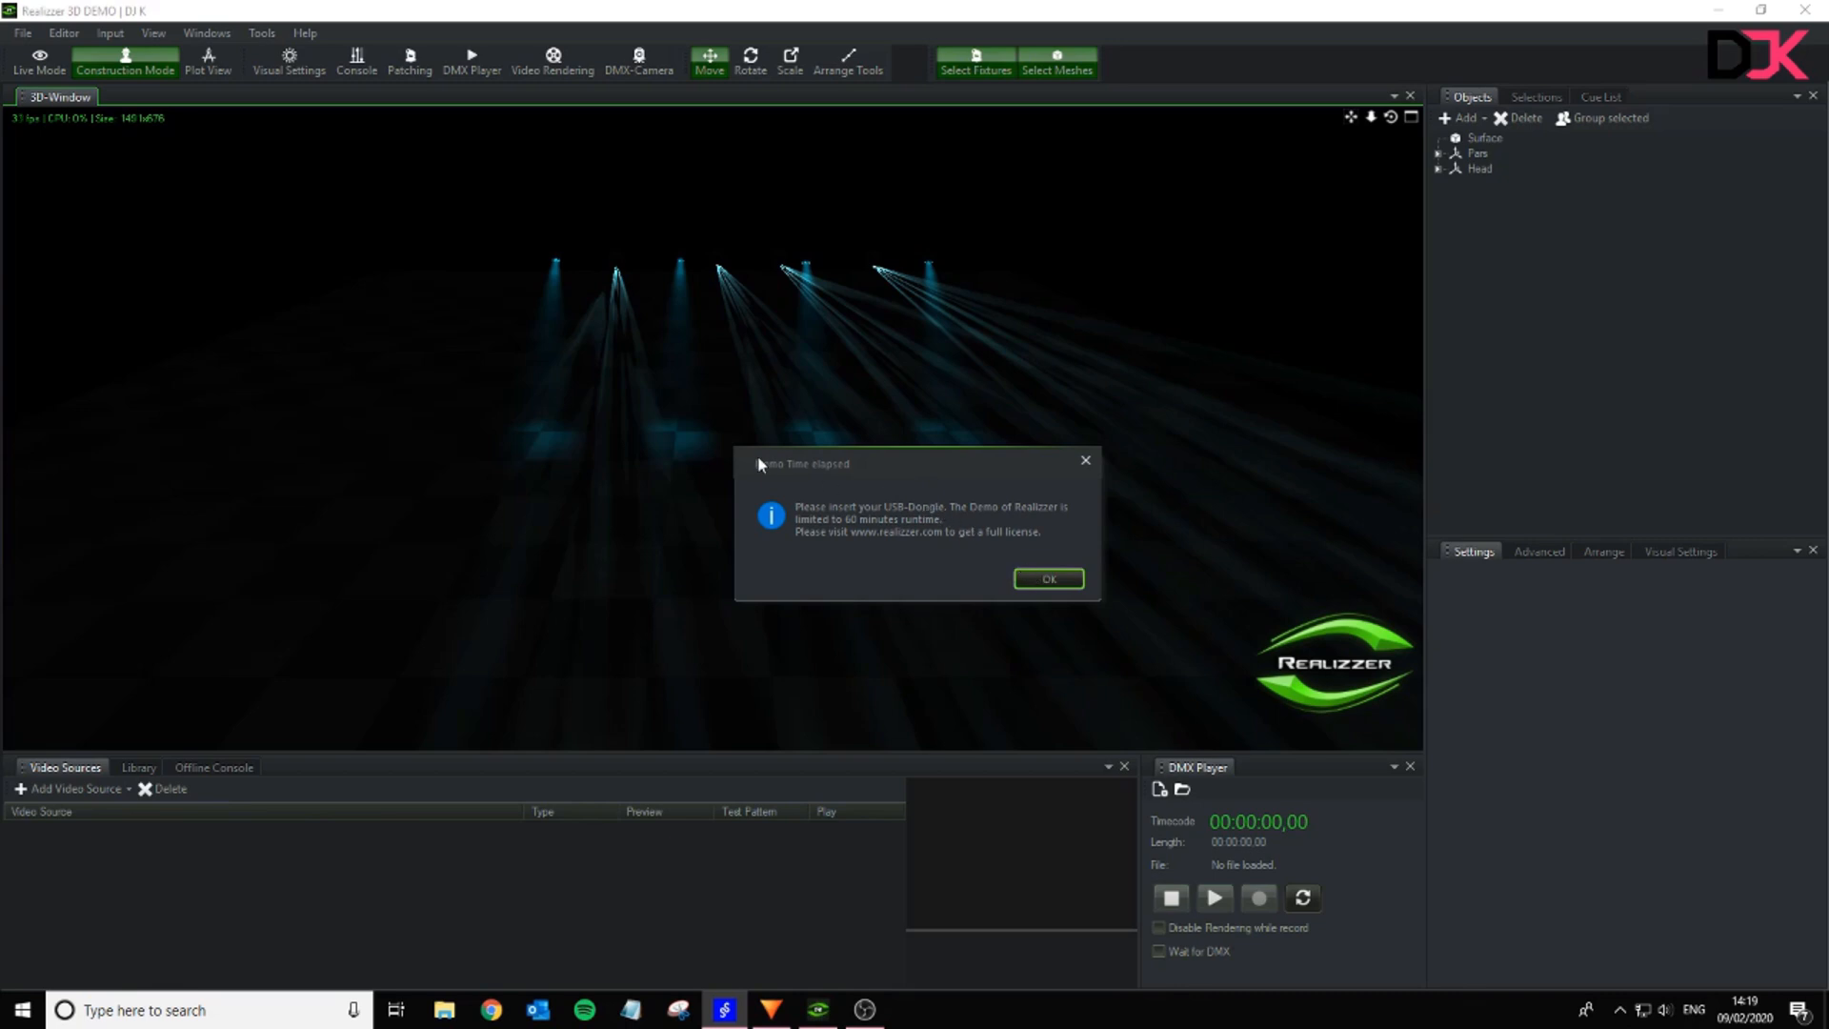
pyautogui.moveTo(846, 470); pyautogui.dragTo(1828, 404)
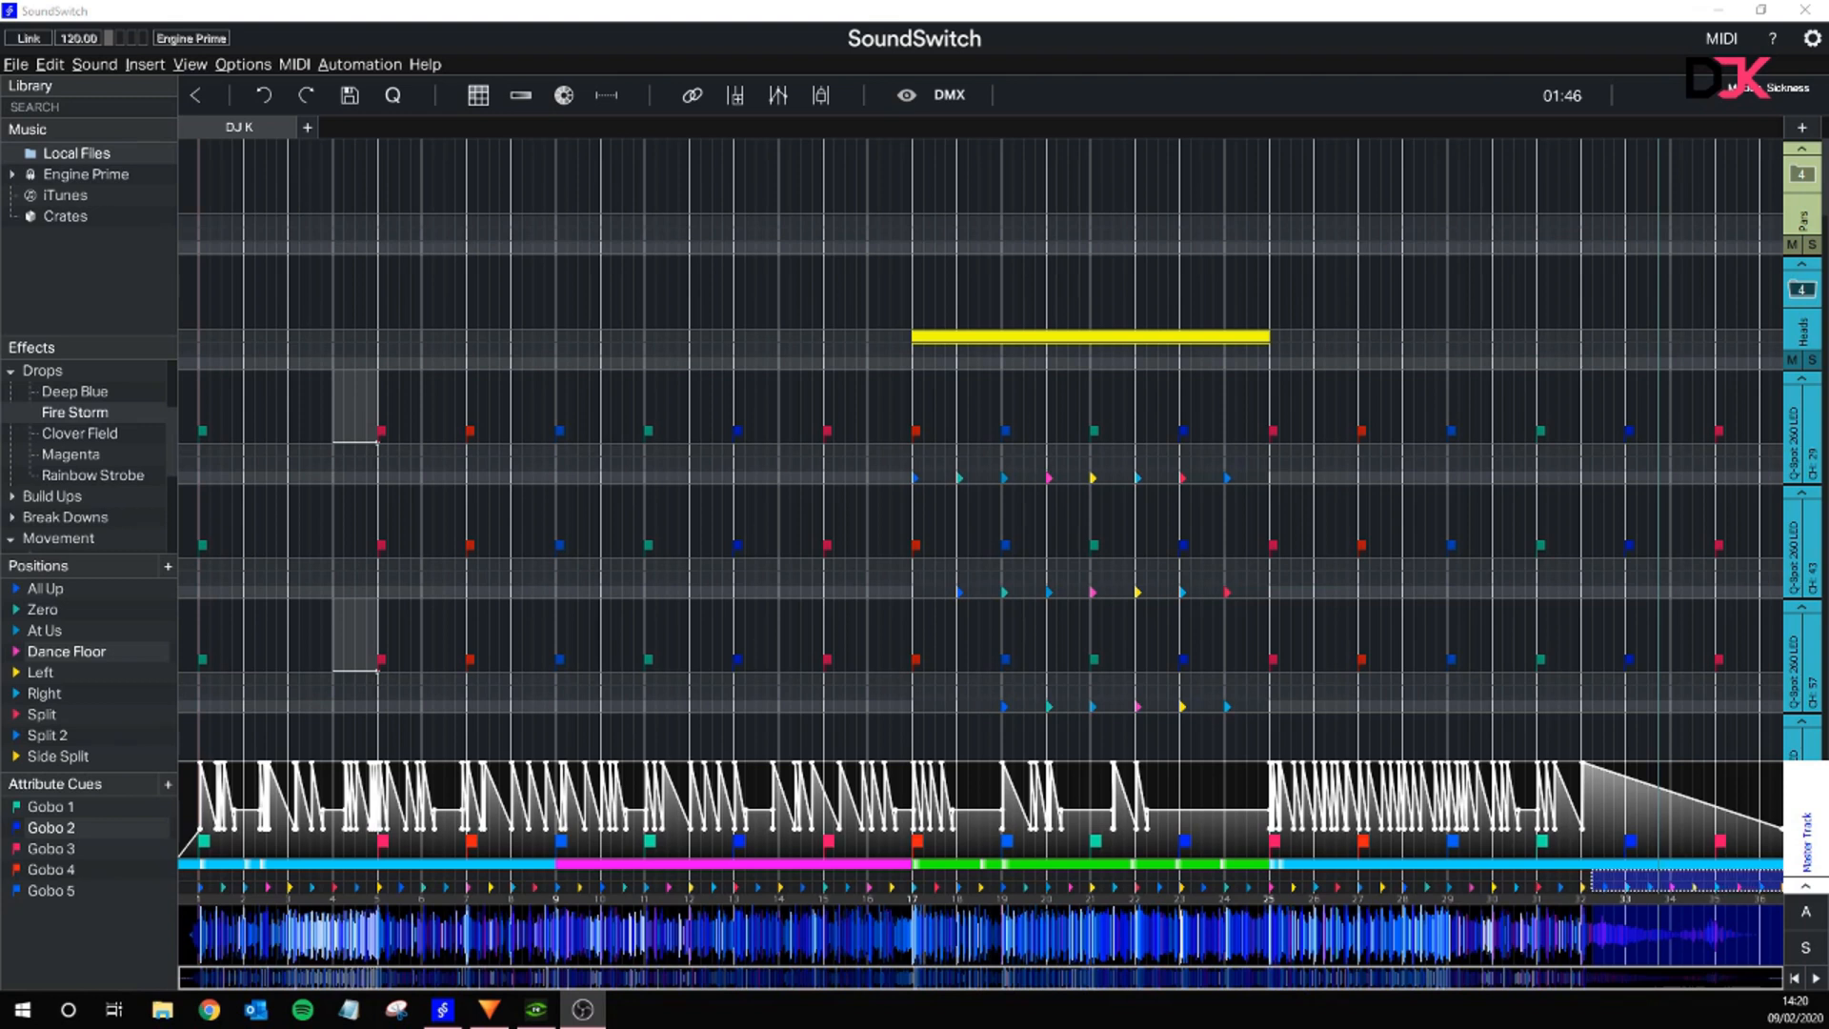
# - Clear the position cues on the Master Track from just after bar 32 to the end of the song
pyautogui.rightClick(1670, 883)
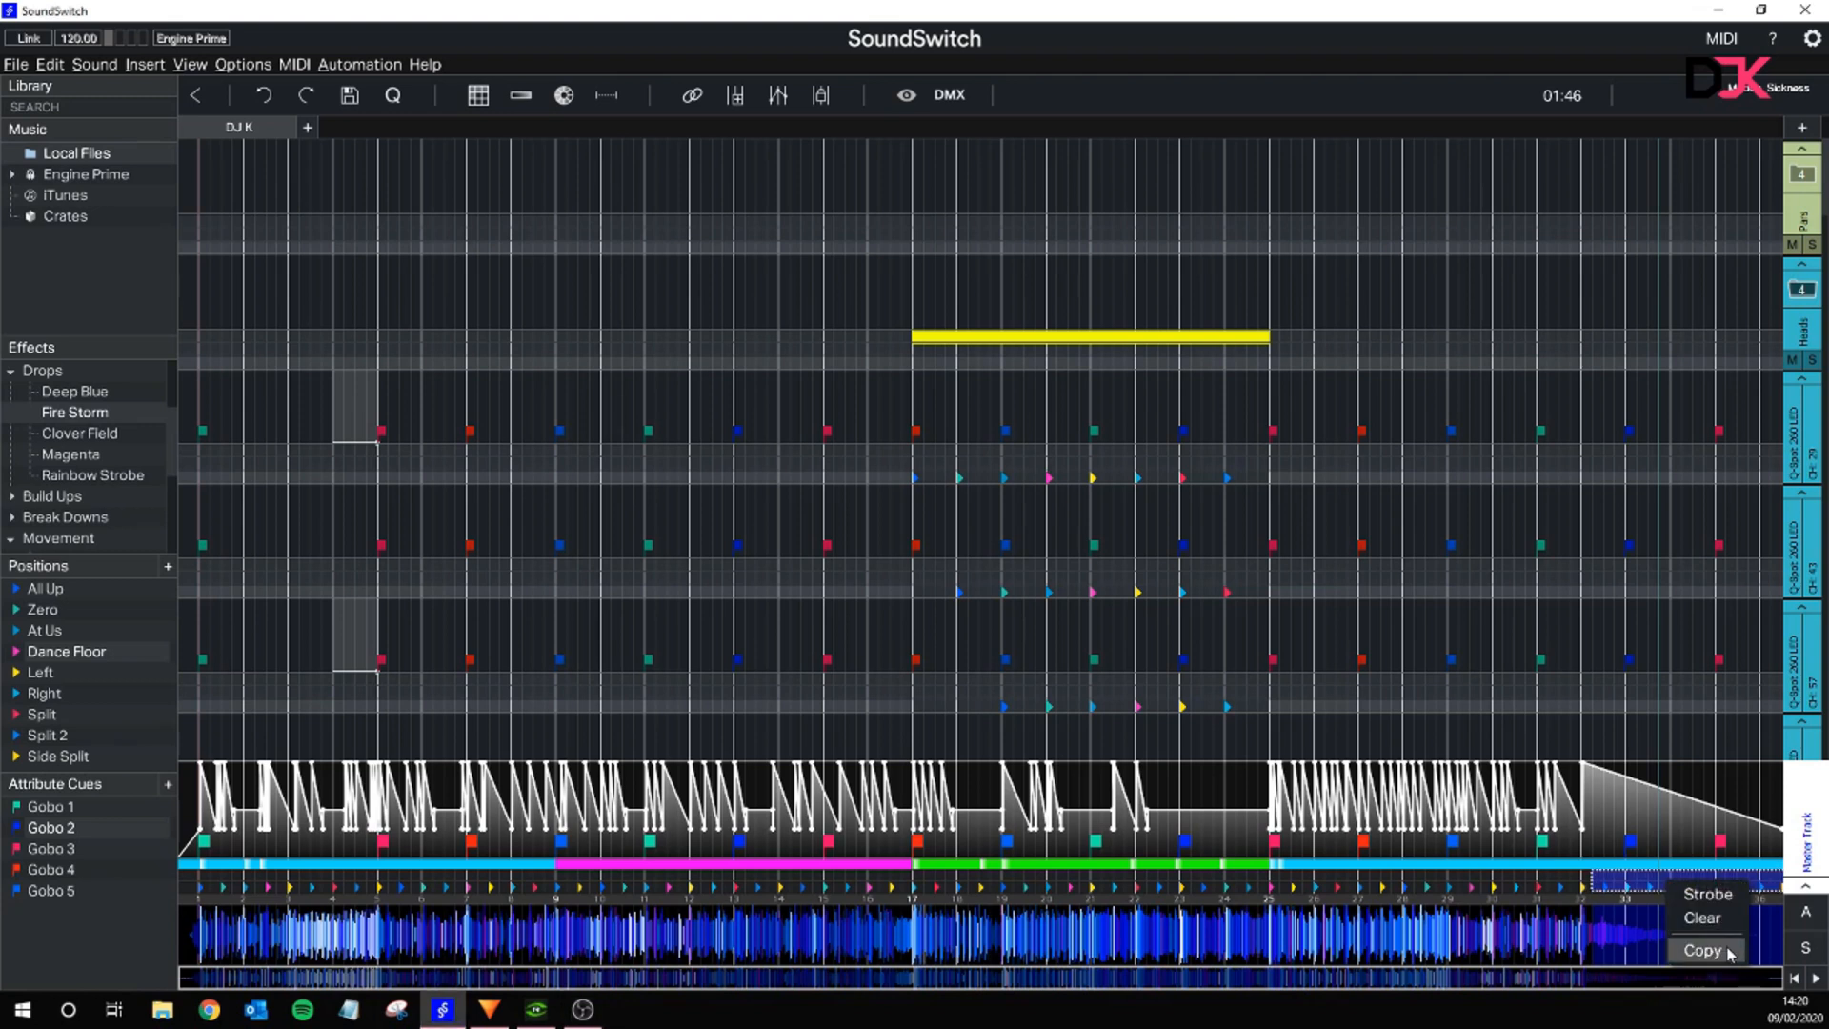
pyautogui.click(1720, 917)
pyautogui.rightClick(1649, 893)
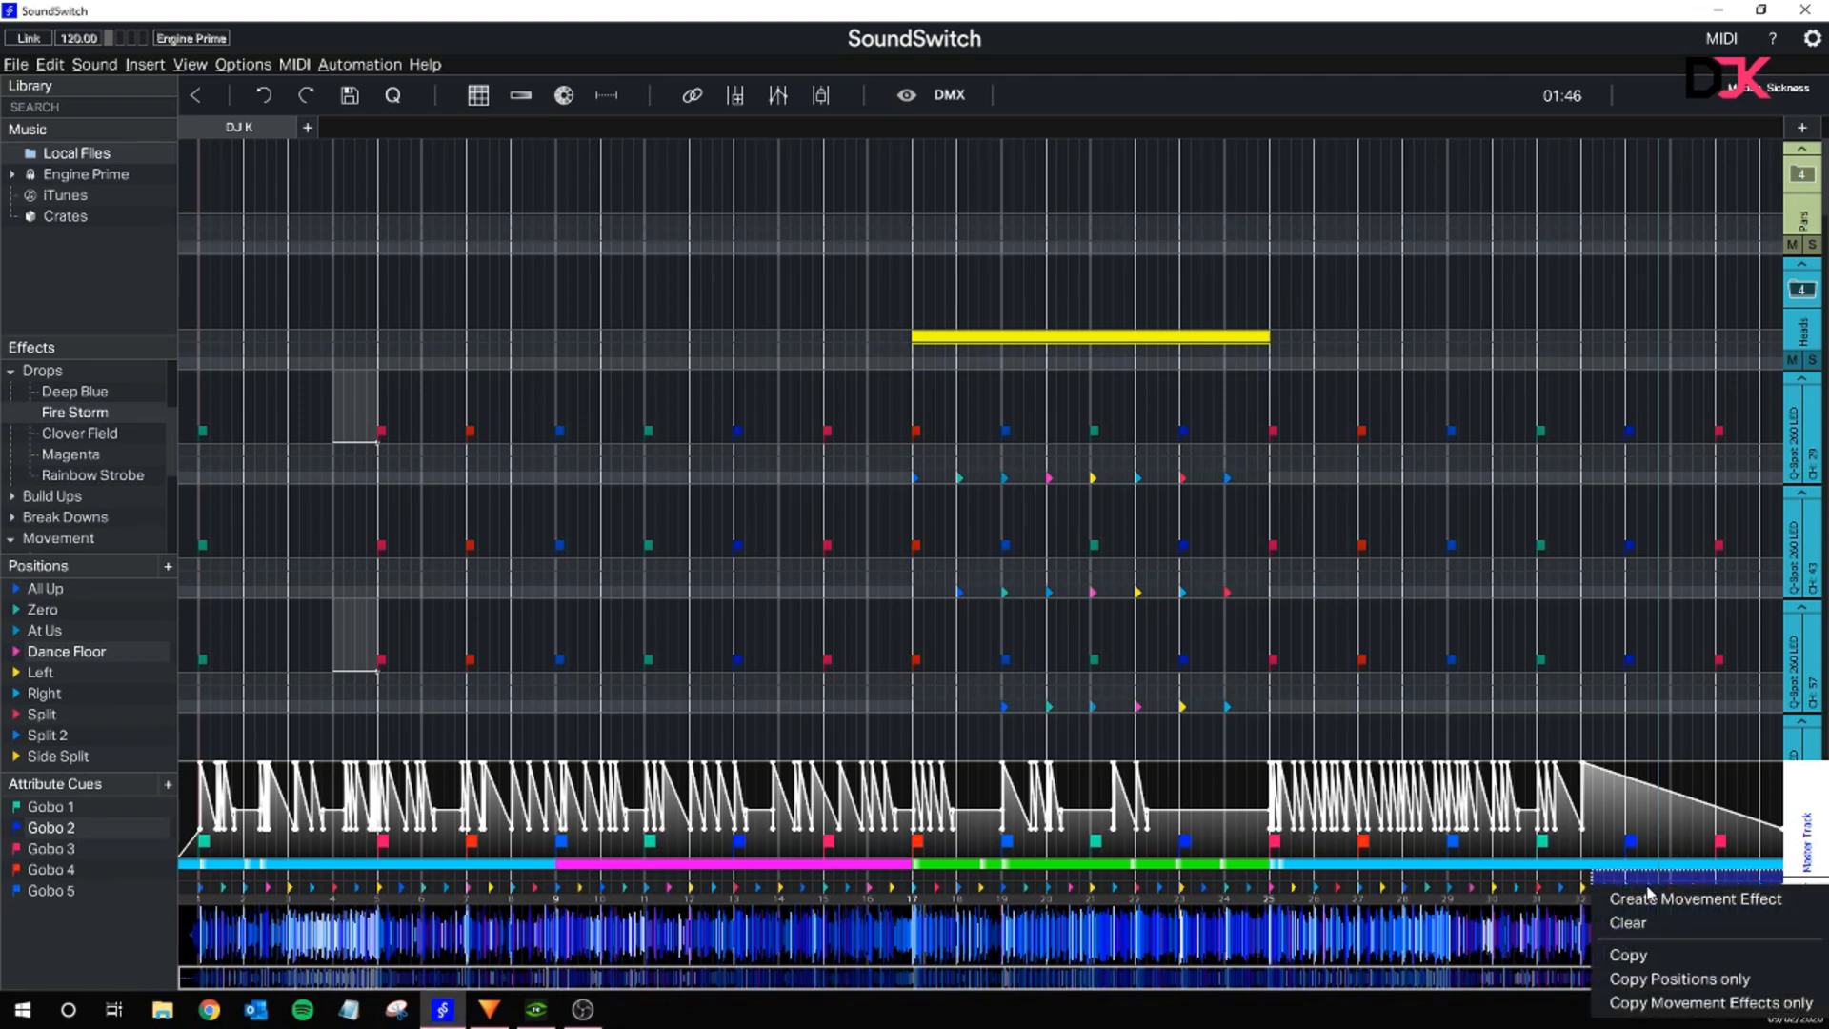
pyautogui.click(1640, 921)
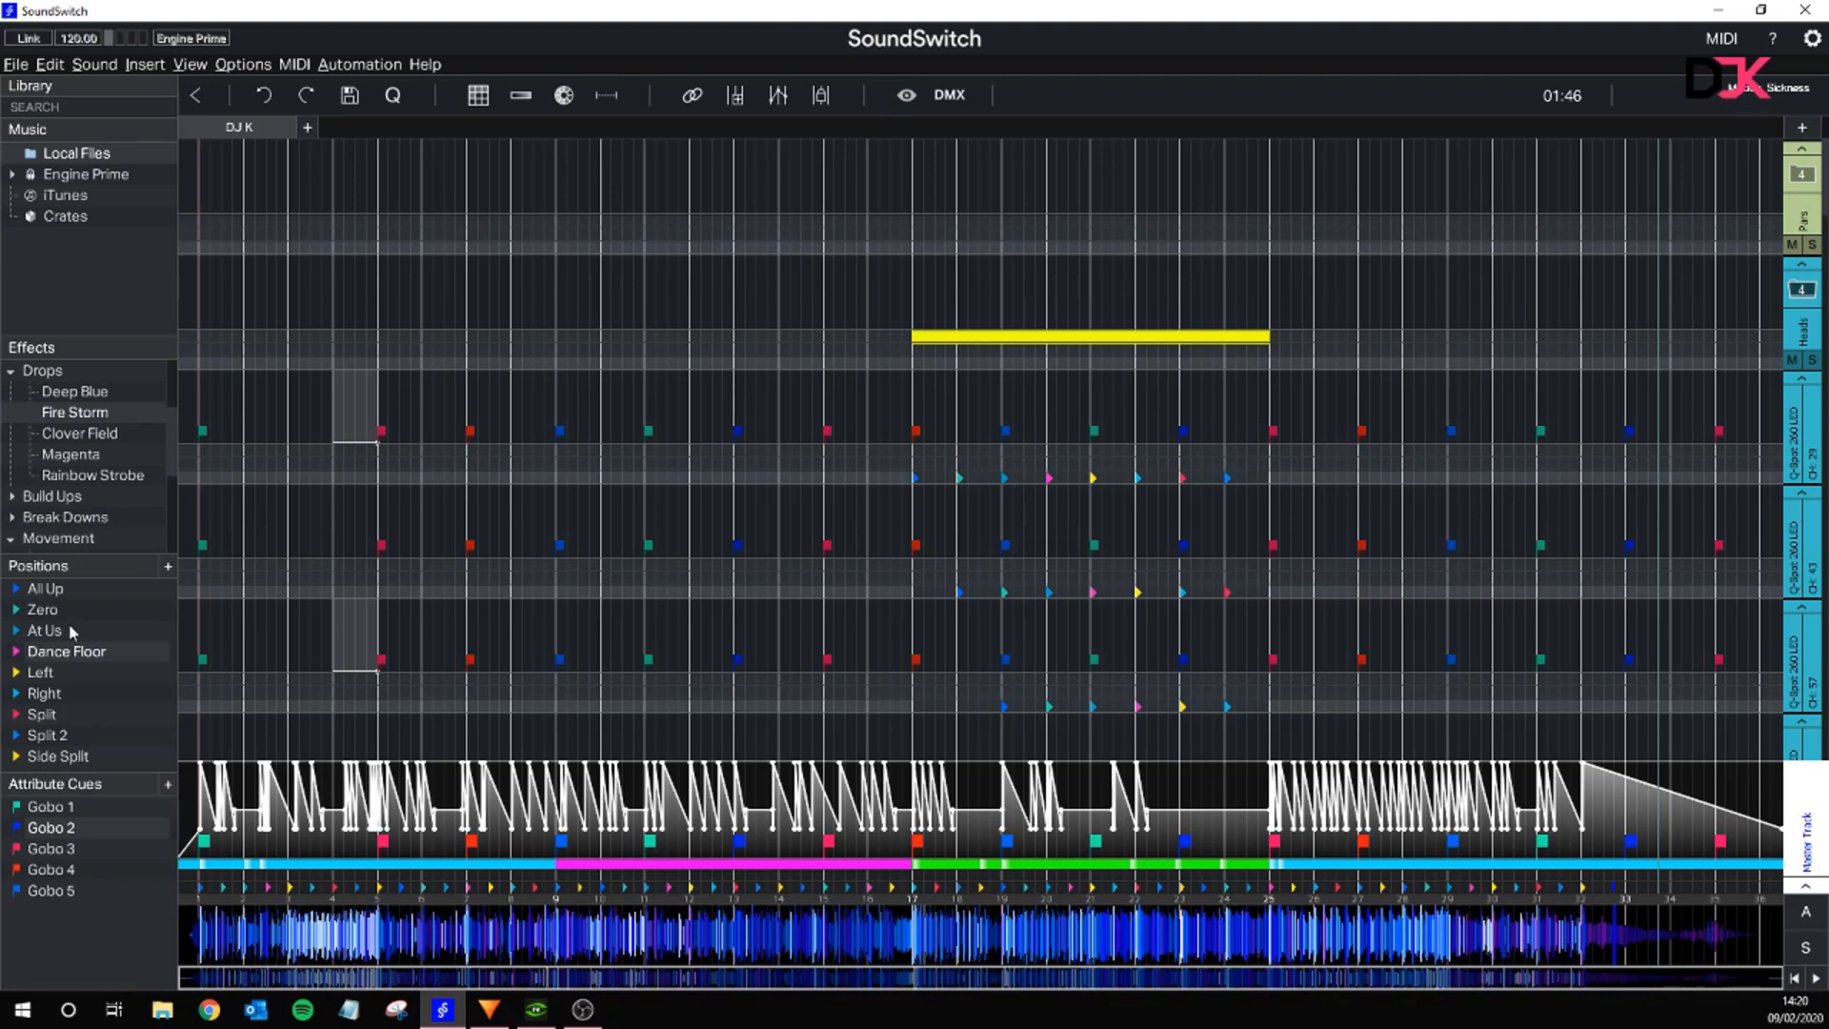
# - Check the All Up and Side Split position layouts, and place a Side Split cue on the Master Track at bar 36
pyautogui.doubleClick(69, 590)
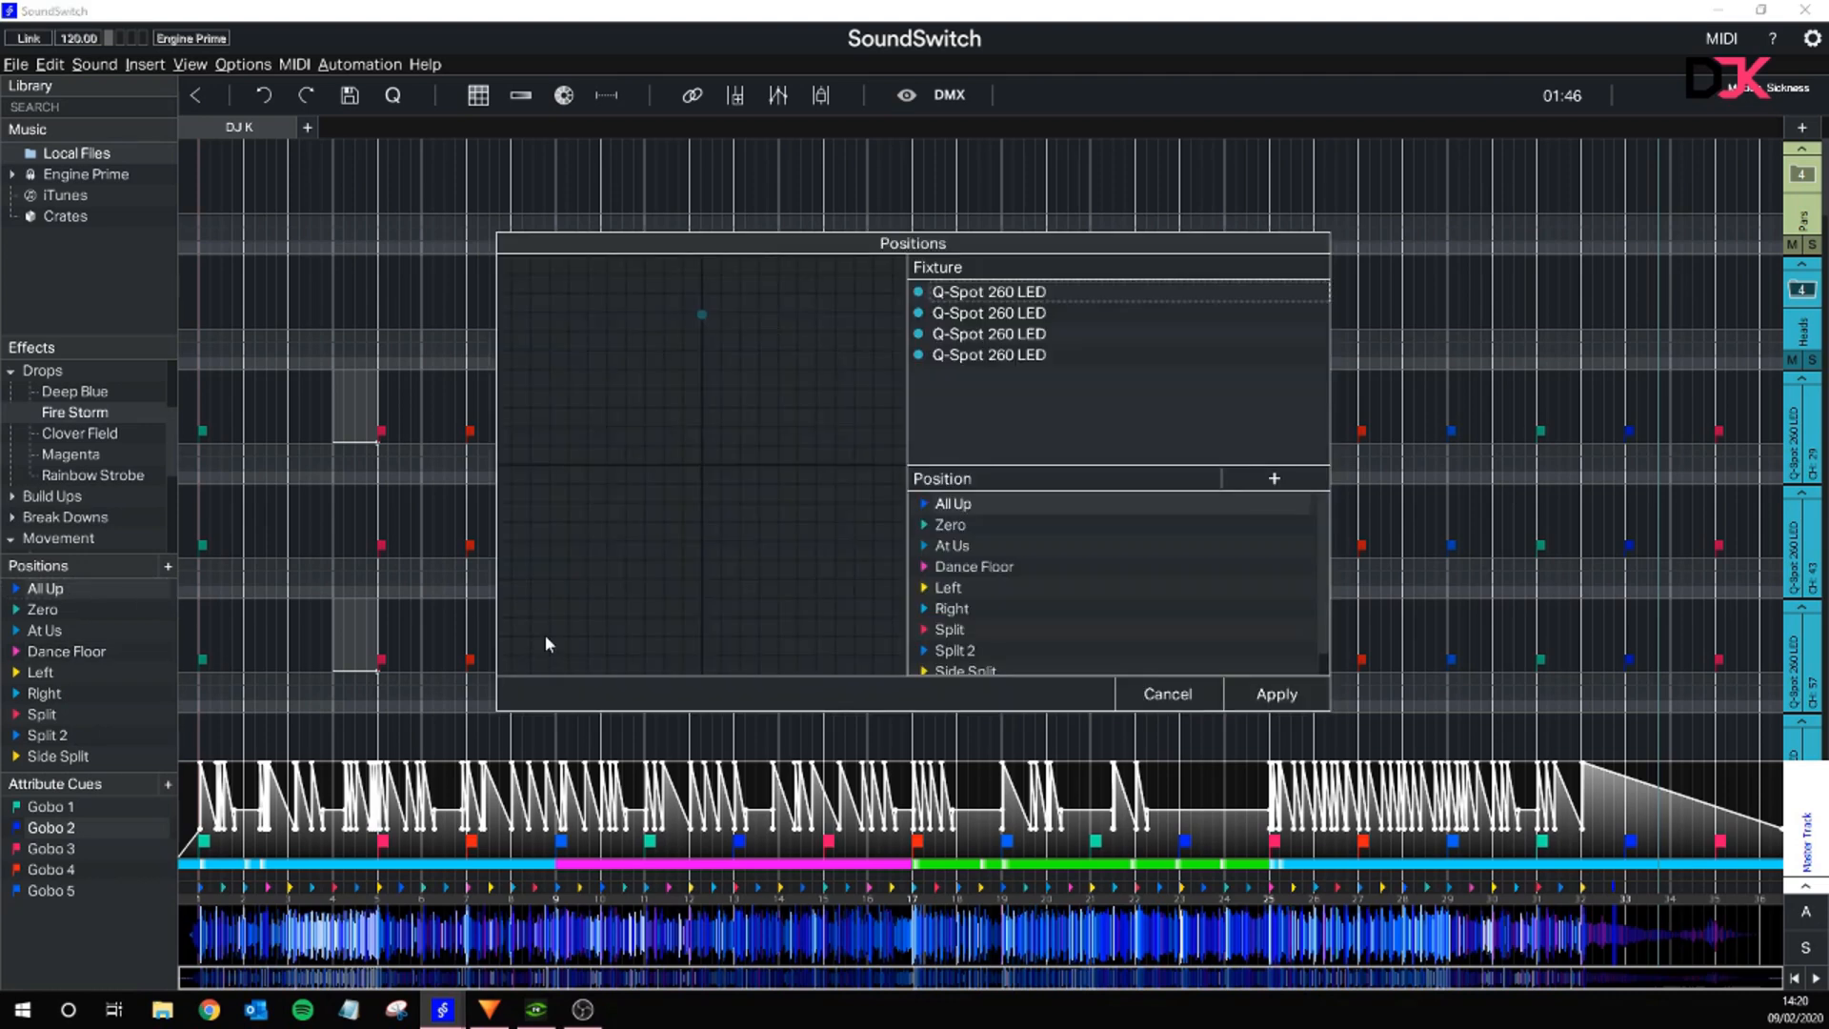
pyautogui.click(1163, 686)
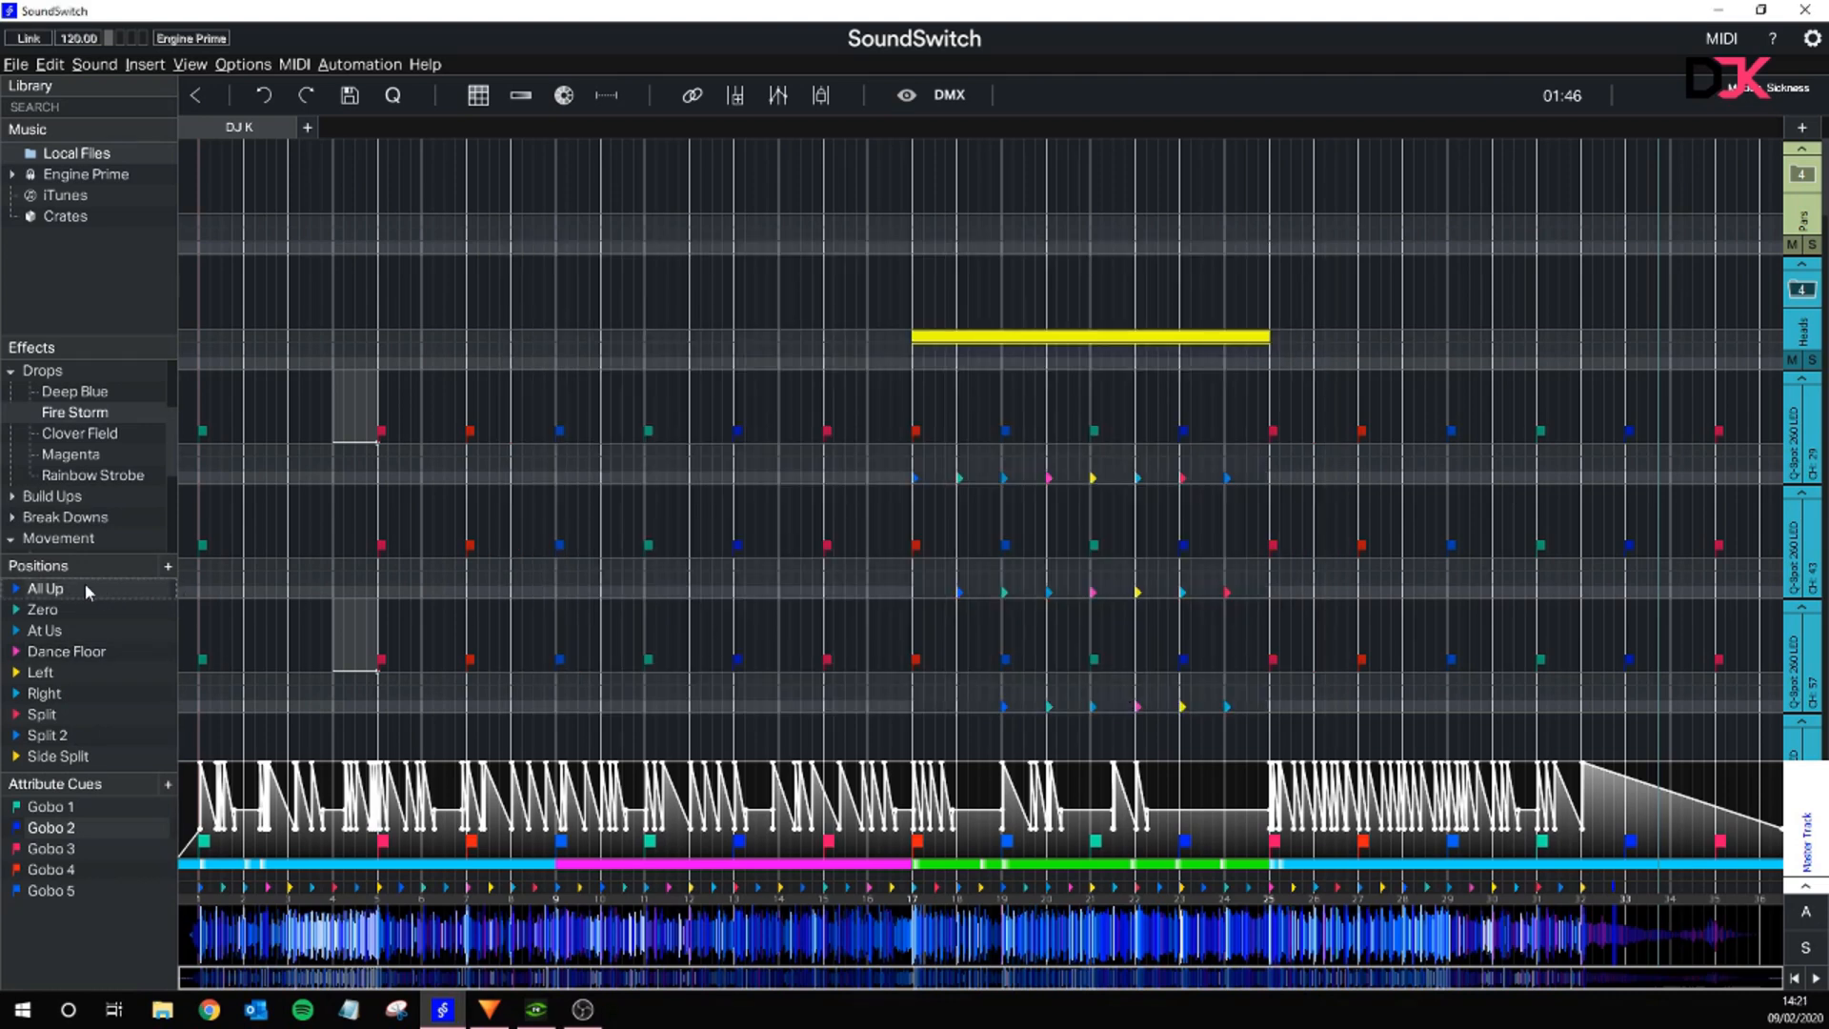
pyautogui.moveTo(1586, 888); pyautogui.dragTo(1601, 889)
pyautogui.rightClick(1589, 890)
pyautogui.click(1639, 909)
pyautogui.doubleClick(65, 758)
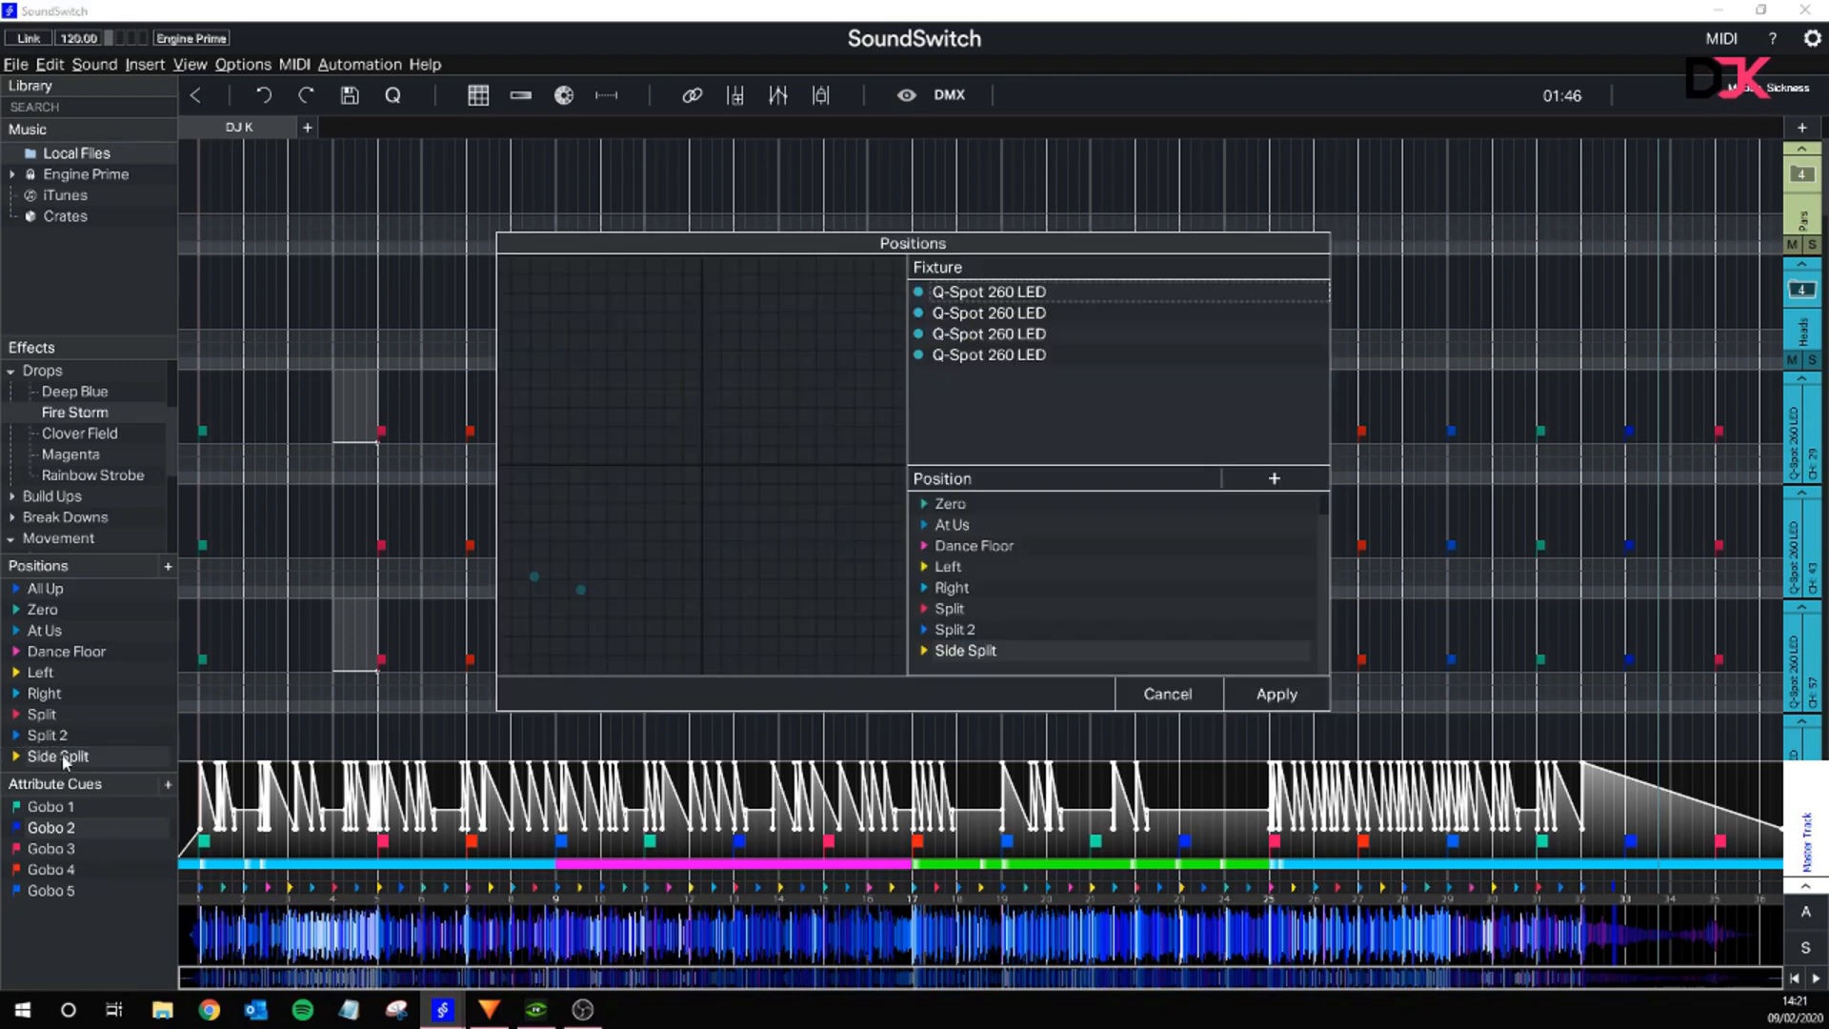
pyautogui.click(1168, 694)
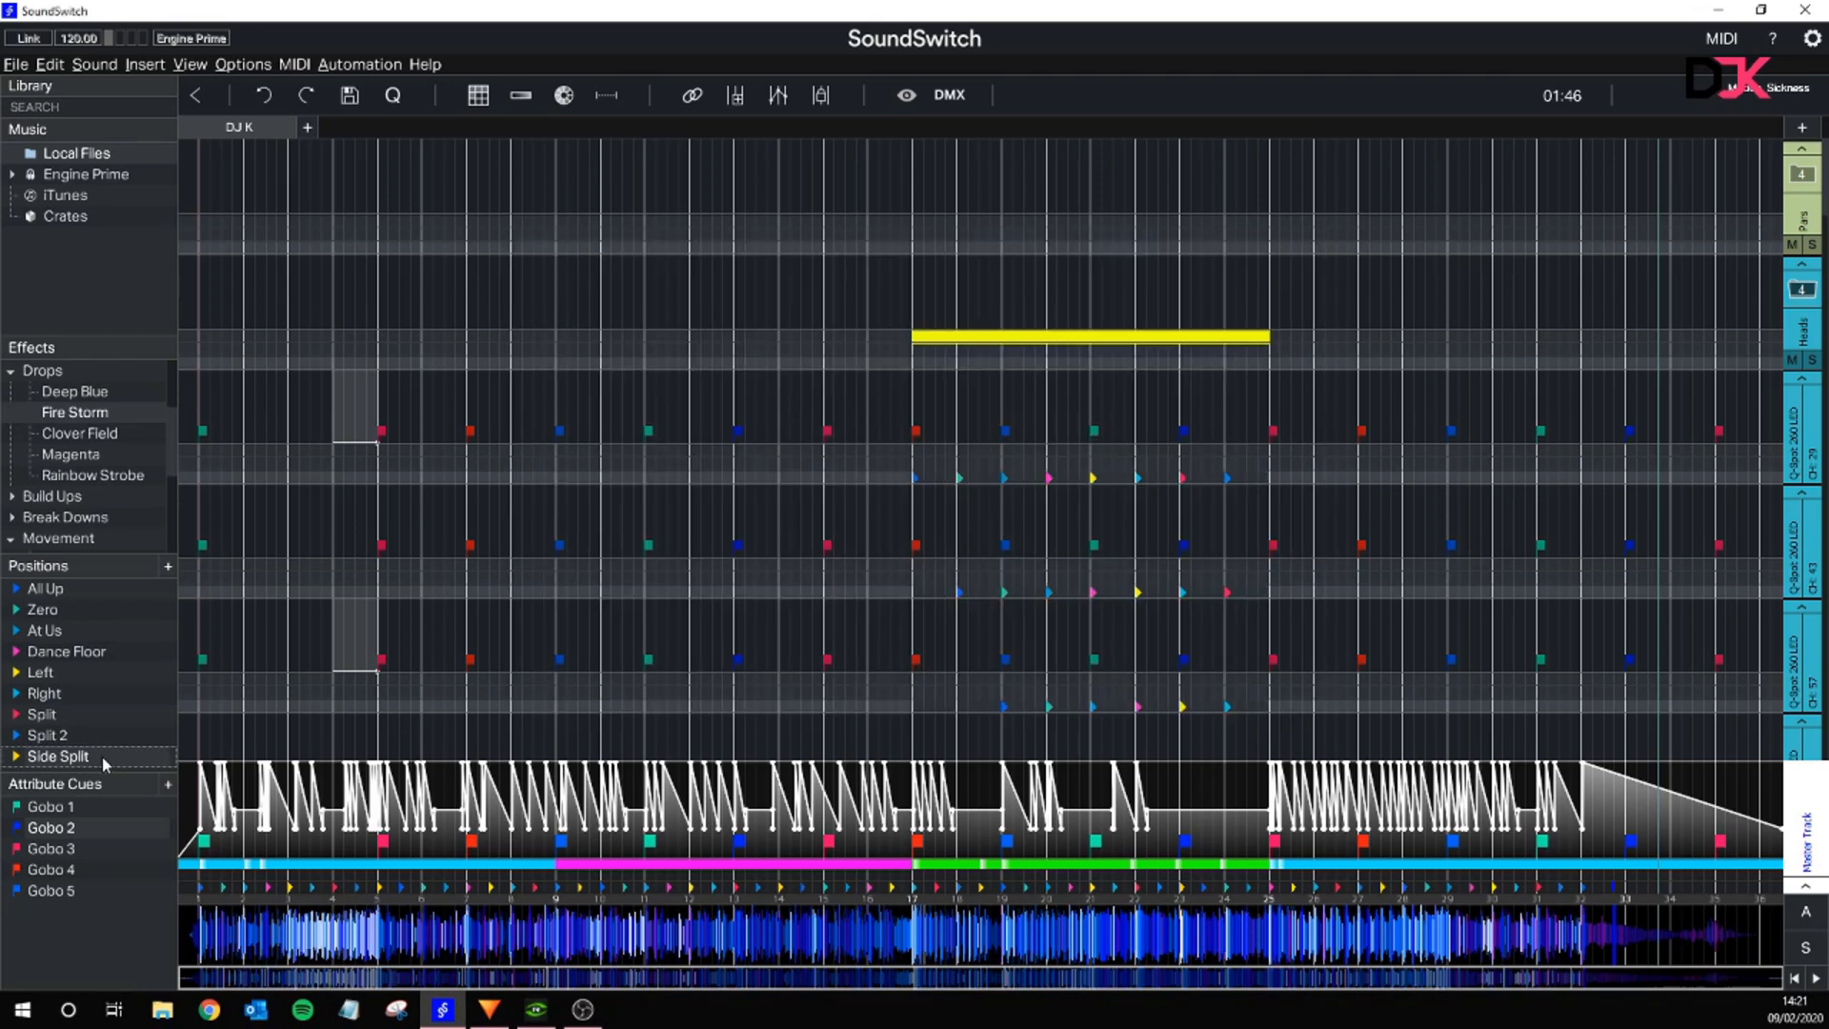
pyautogui.moveTo(58, 762); pyautogui.dragTo(1759, 892)
# - Move the last Gobo 2 cue on the Master Track to bar 32 and clear the Gobo 3 cue at bar 35
pyautogui.moveTo(1632, 847); pyautogui.dragTo(1581, 842)
pyautogui.rightClick(1720, 844)
pyautogui.click(1731, 861)
pyautogui.click(1562, 619)
# - Switch to Realizzer to view the show's ending in the 3D window, and return to SoundSwitch
pyautogui.hotkey('alt', 'Tab')
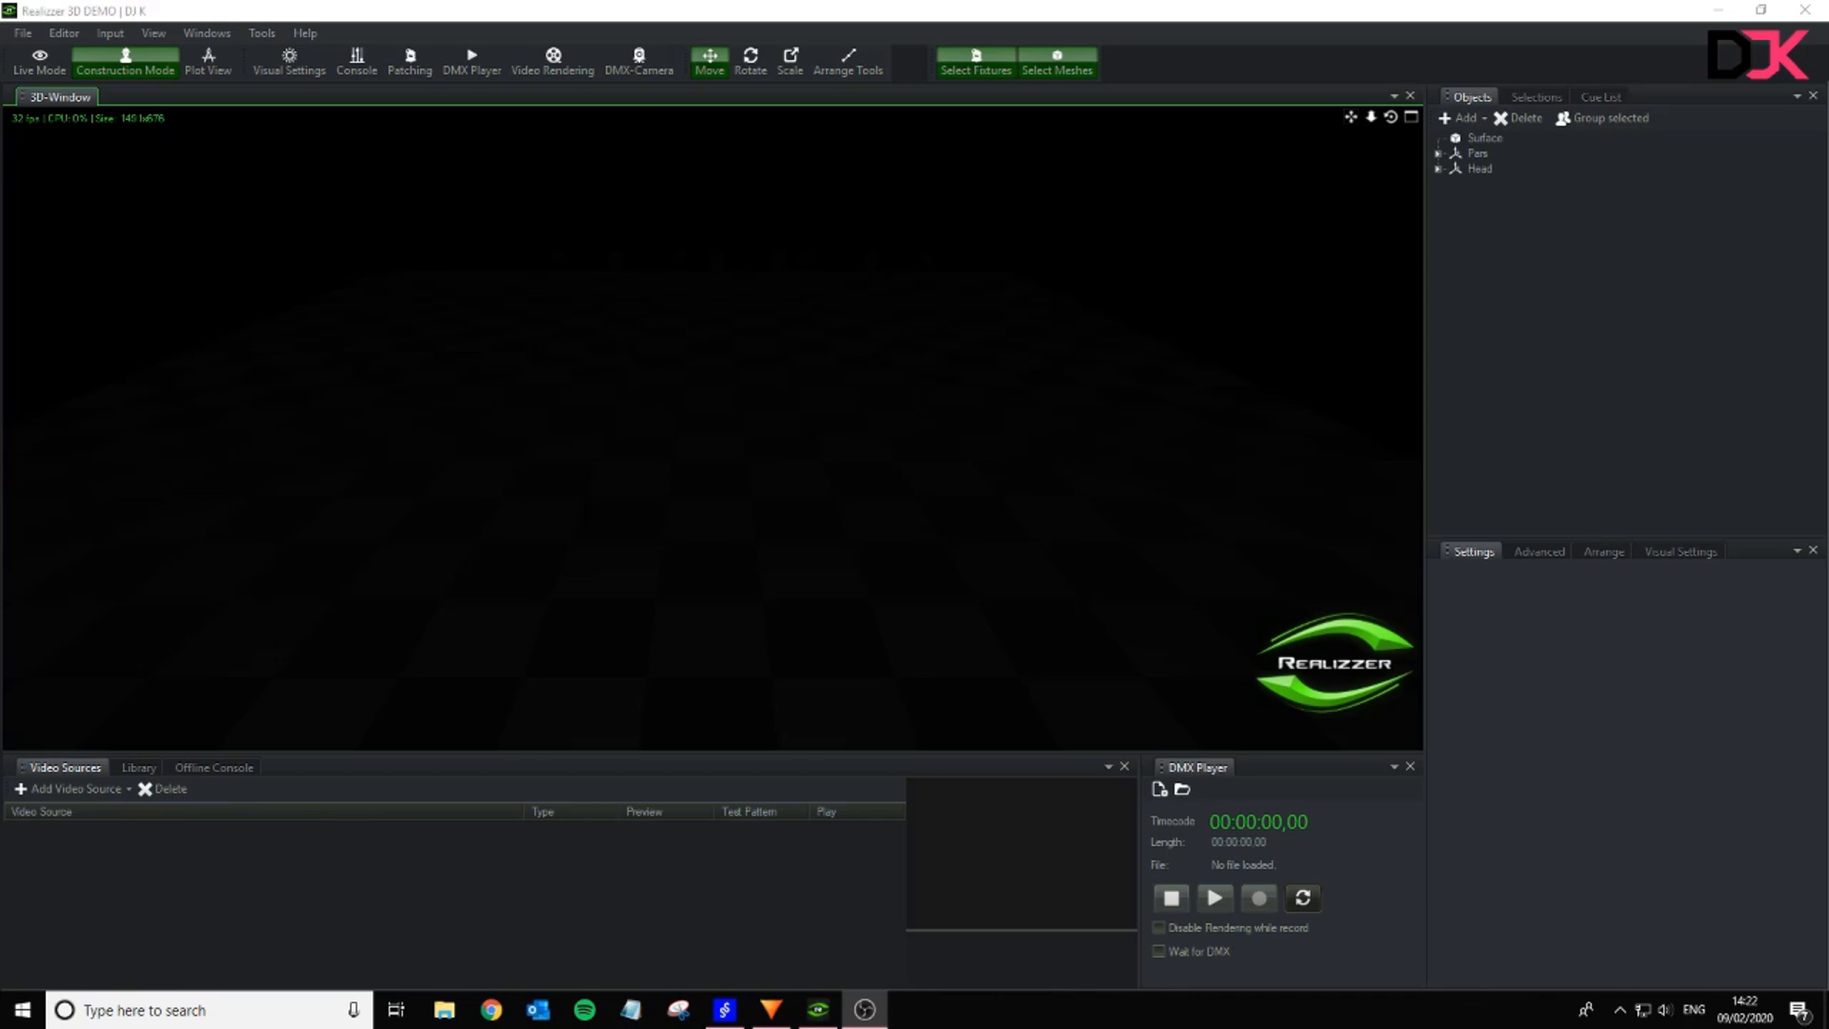
pyautogui.hotkey('alt', 'Tab')
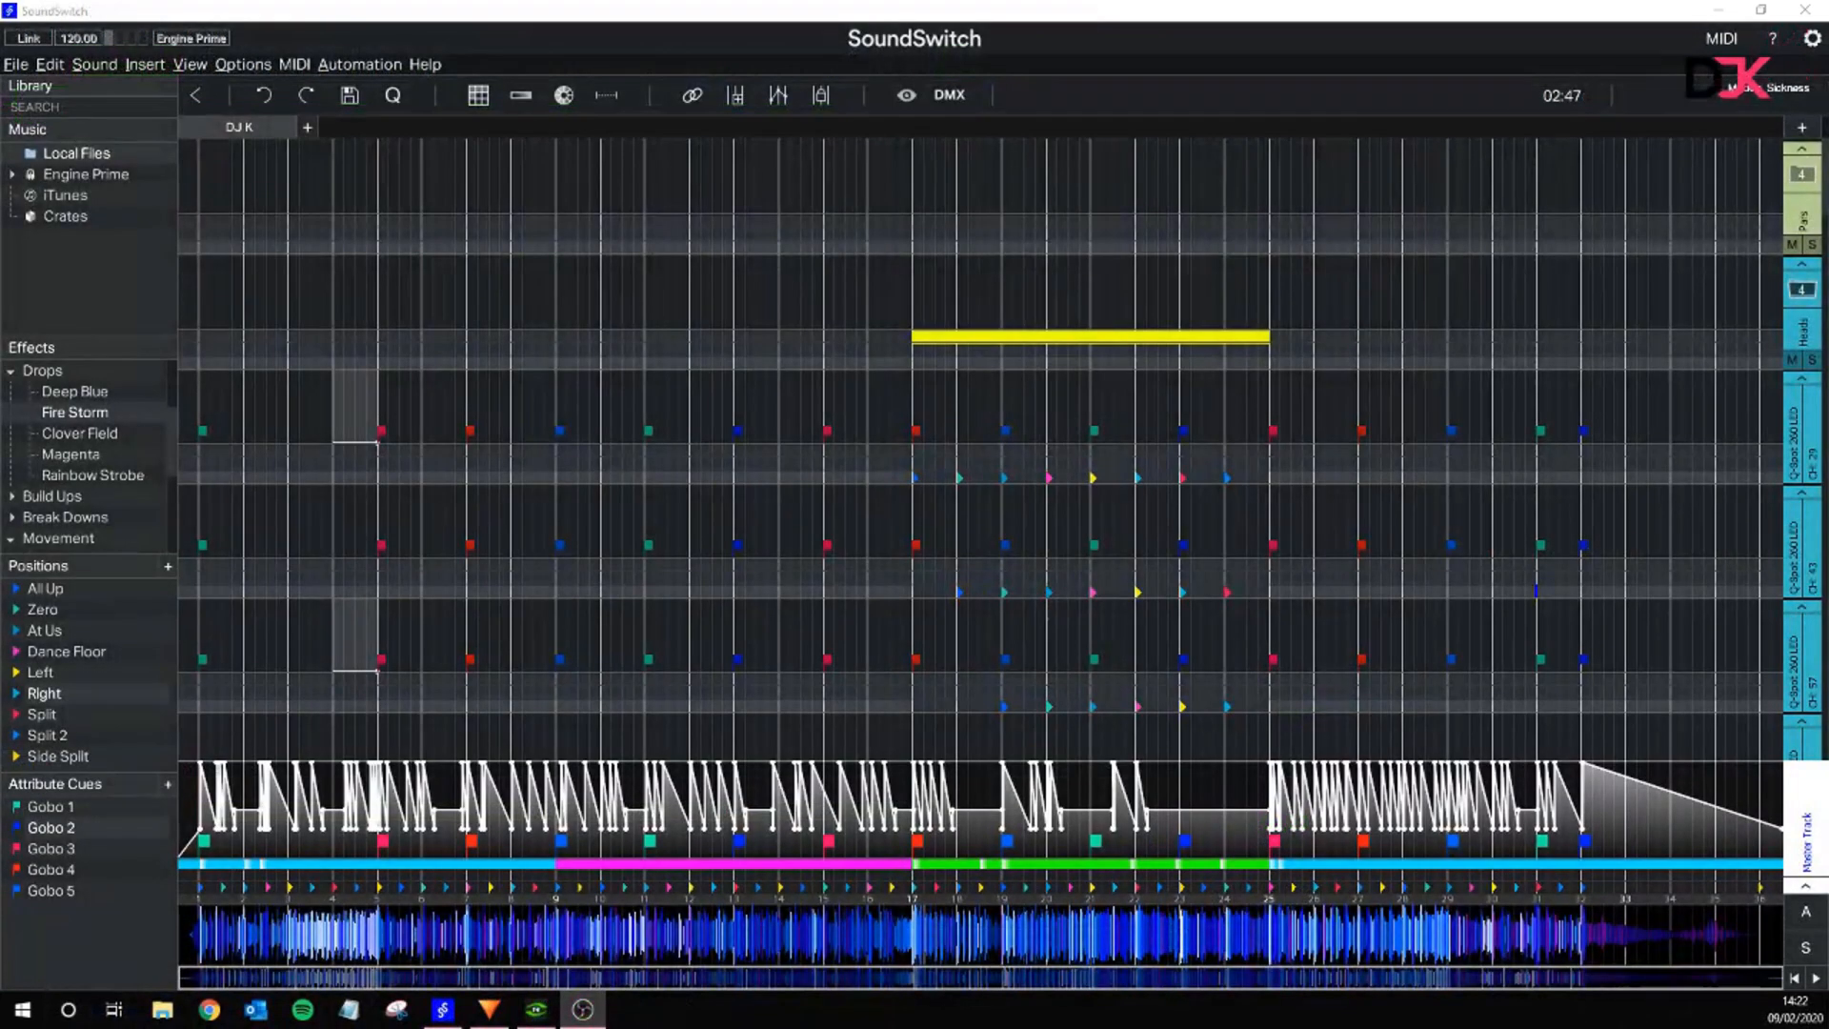
pyautogui.click(701, 335)
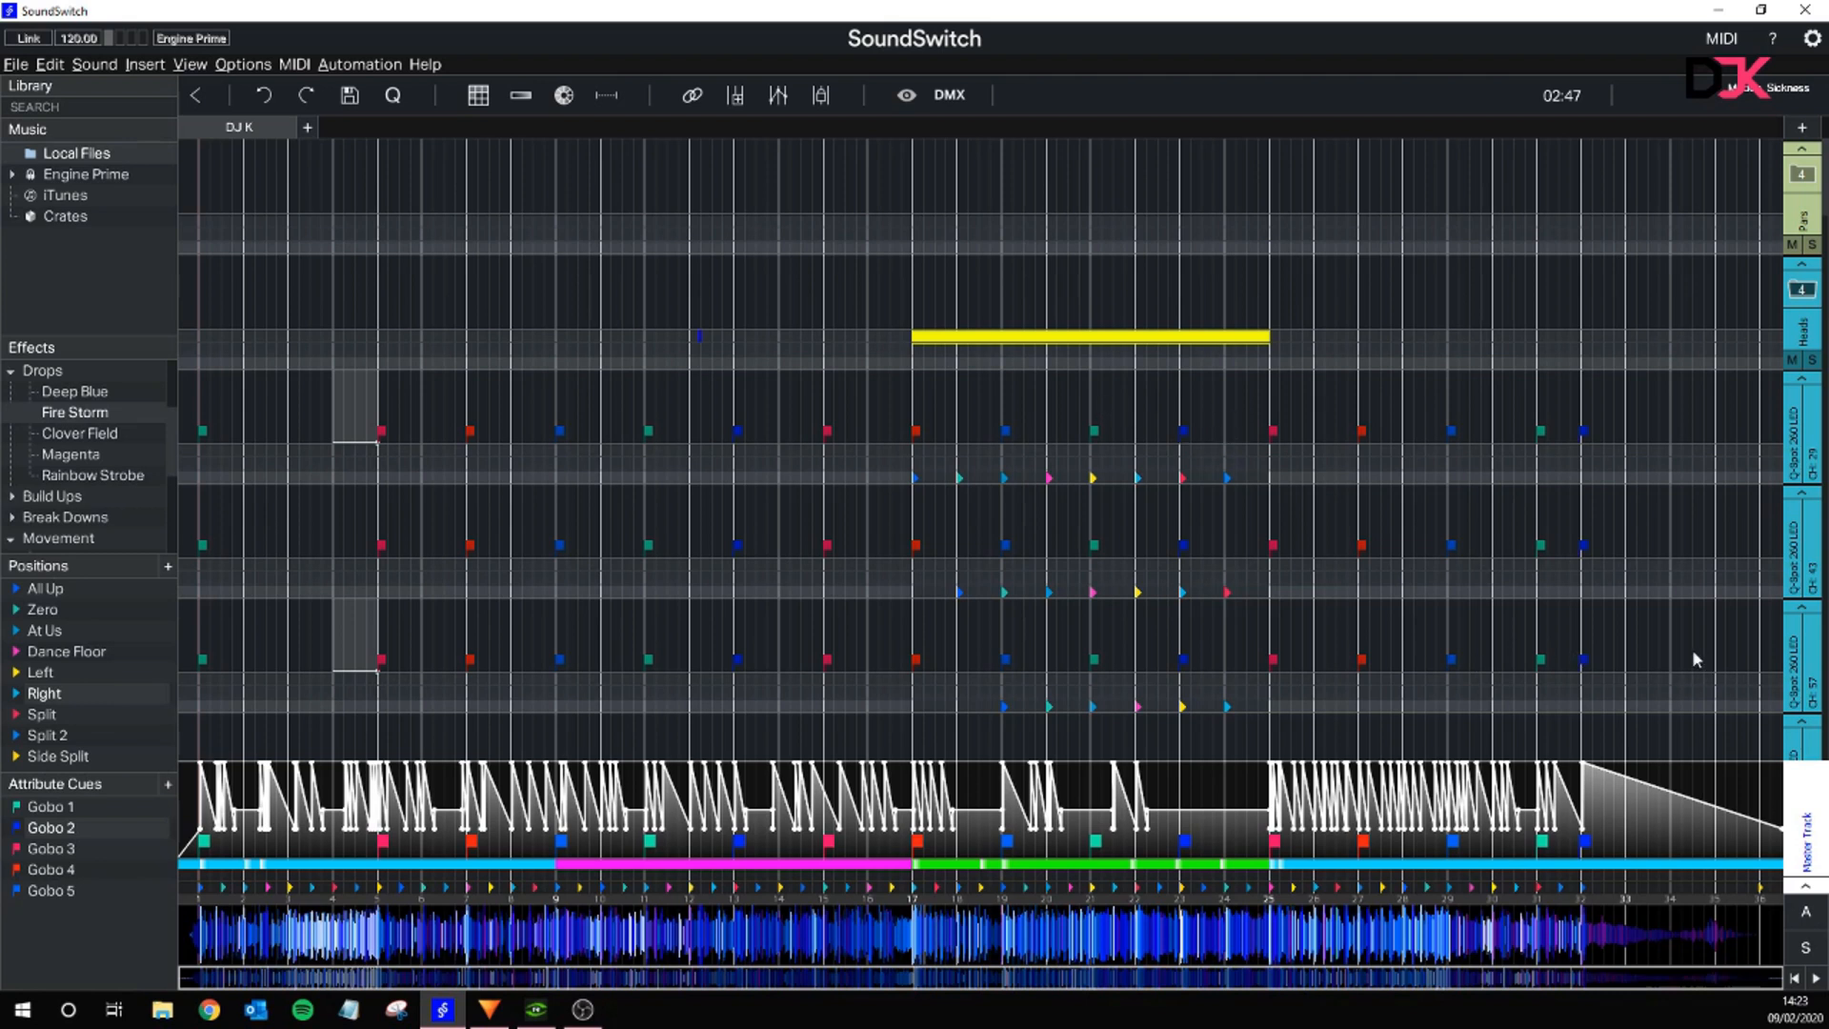
# - Minimize the SoundSwitch window to show the desktop
pyautogui.click(1719, 9)
pyautogui.click(885, 567)
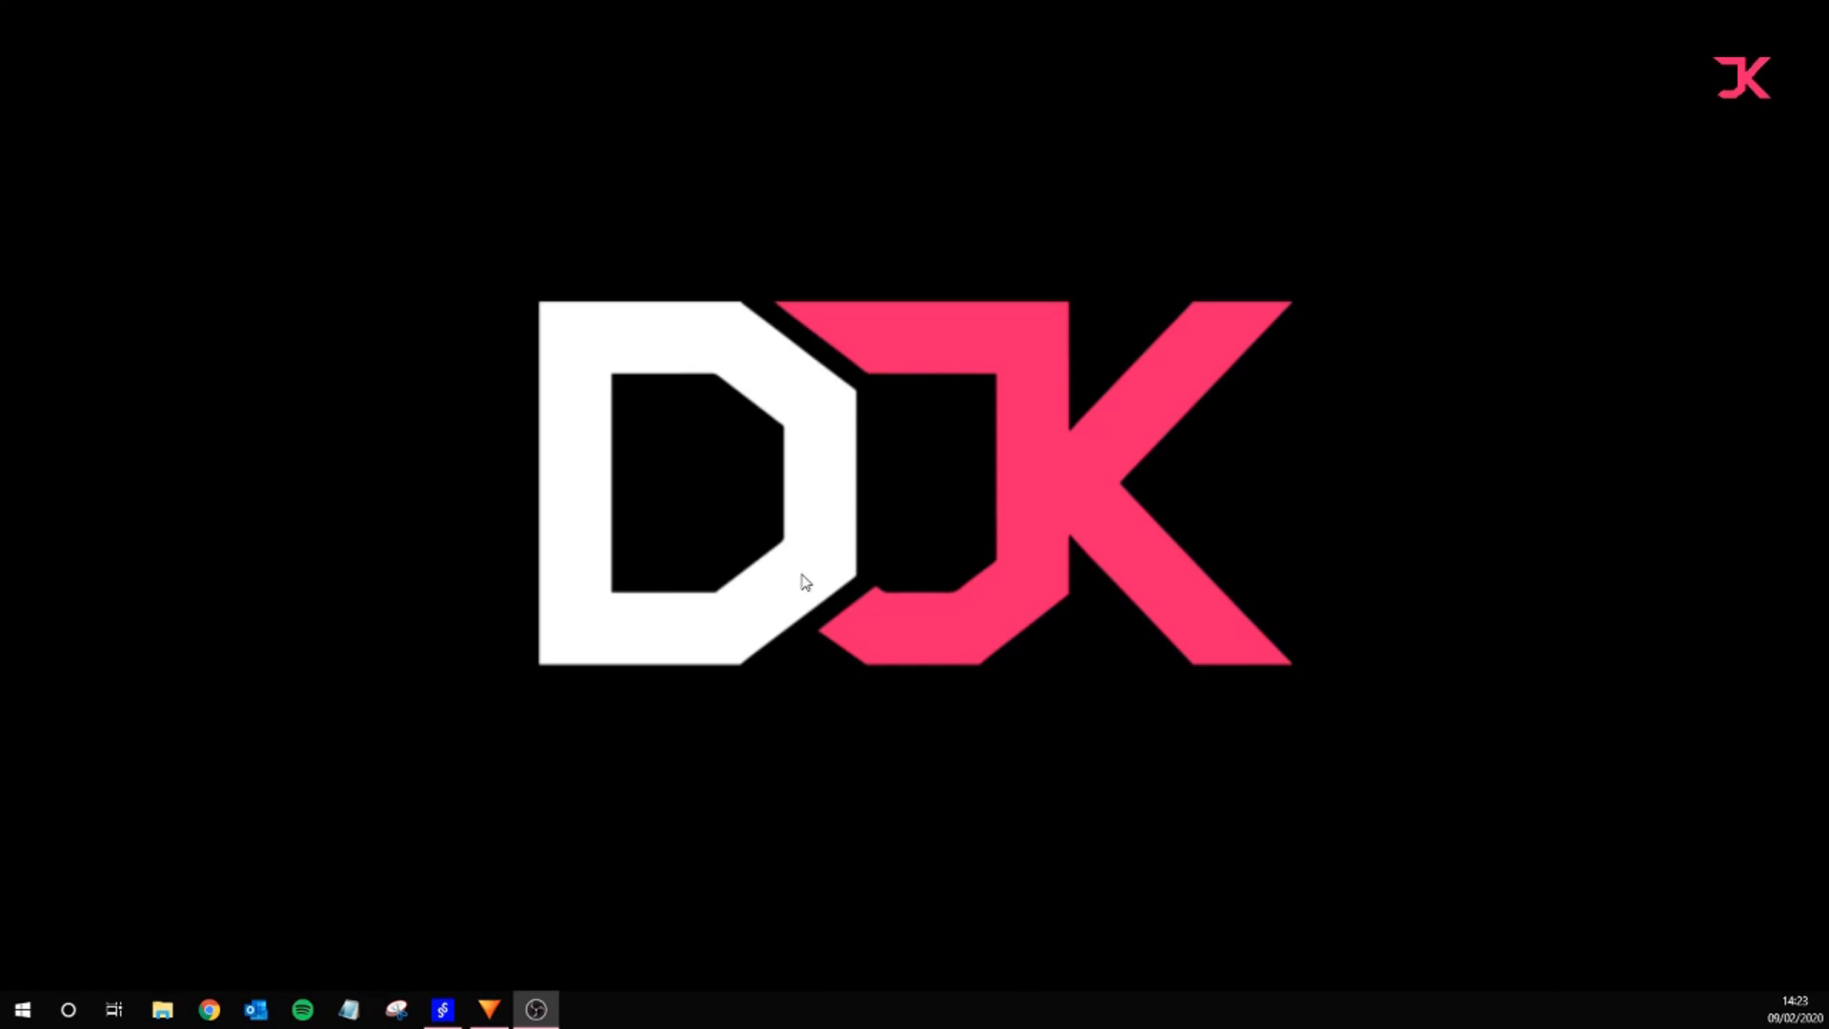
pyautogui.click(723, 387)
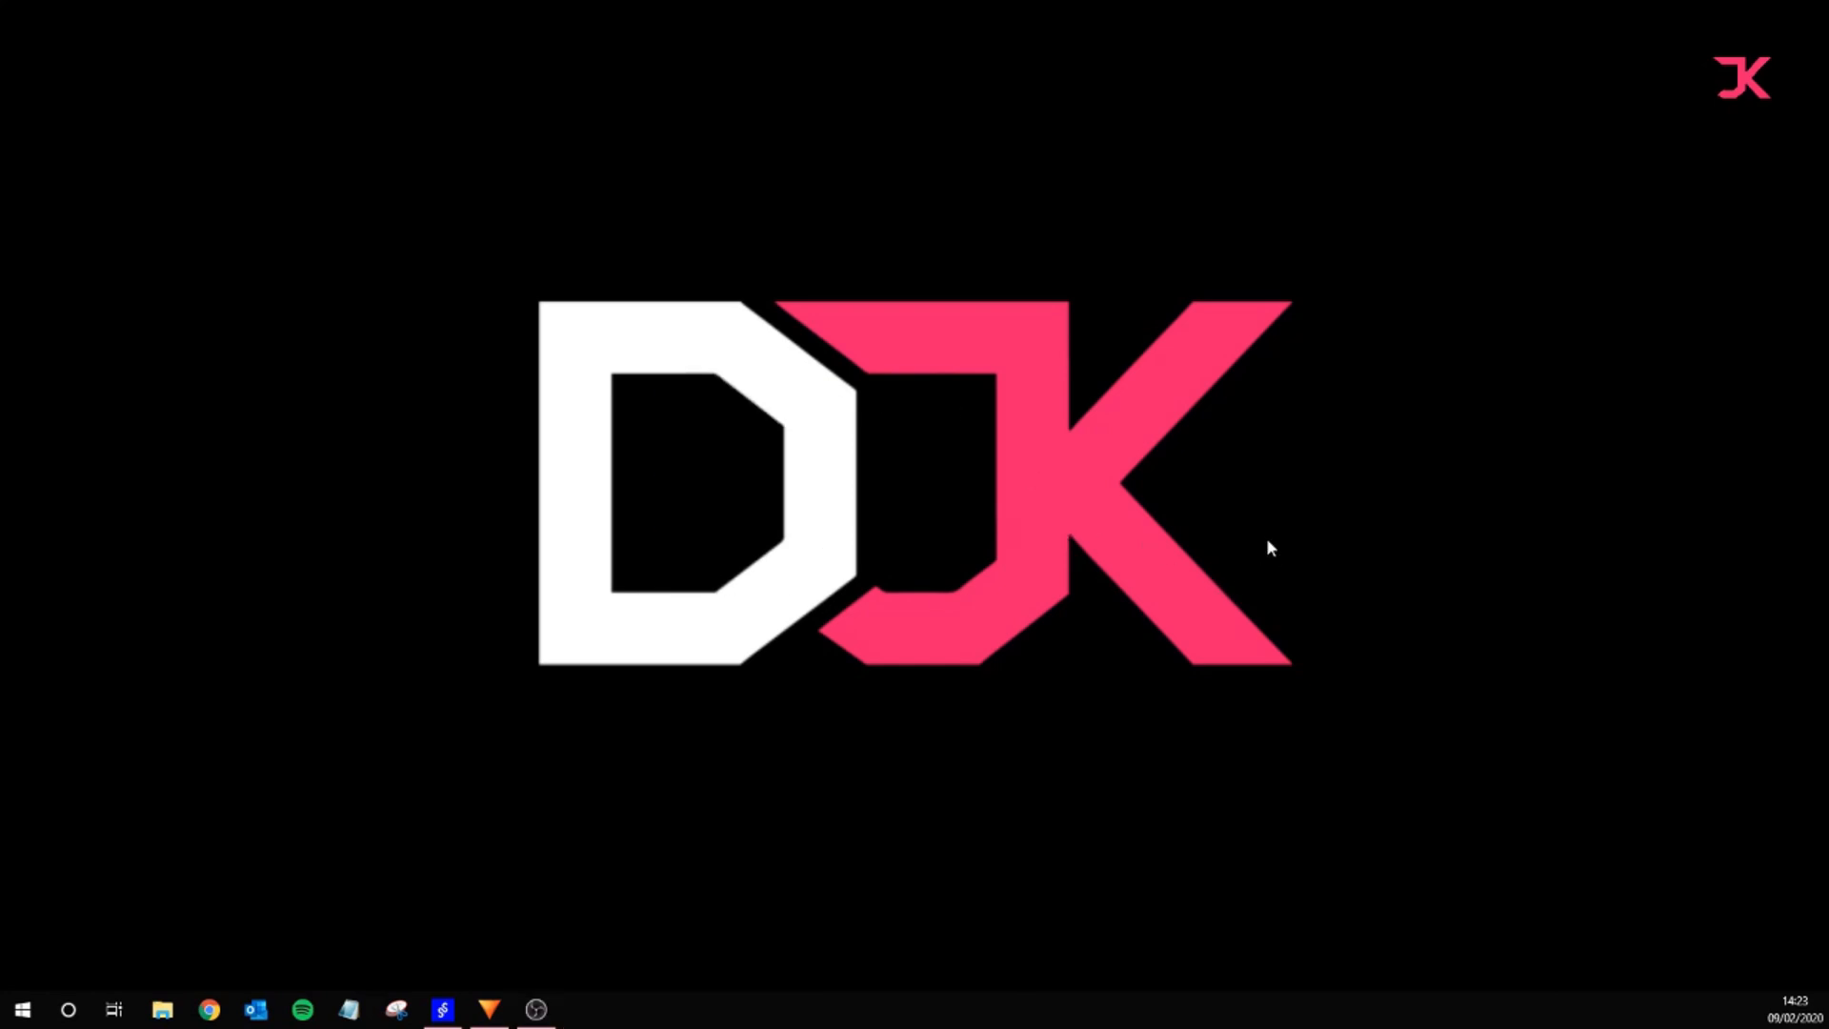